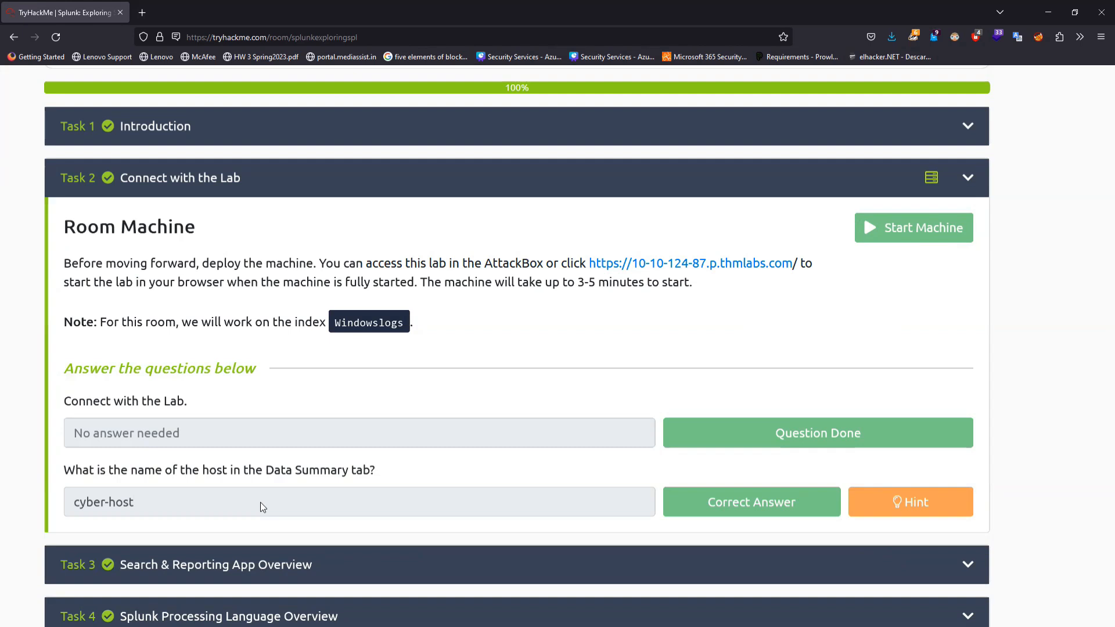
- Open the lab machine's Splunk instance in a separate browser tab from the link in Task 2's Room Machine section
scroll(260, 503, "up", 1)
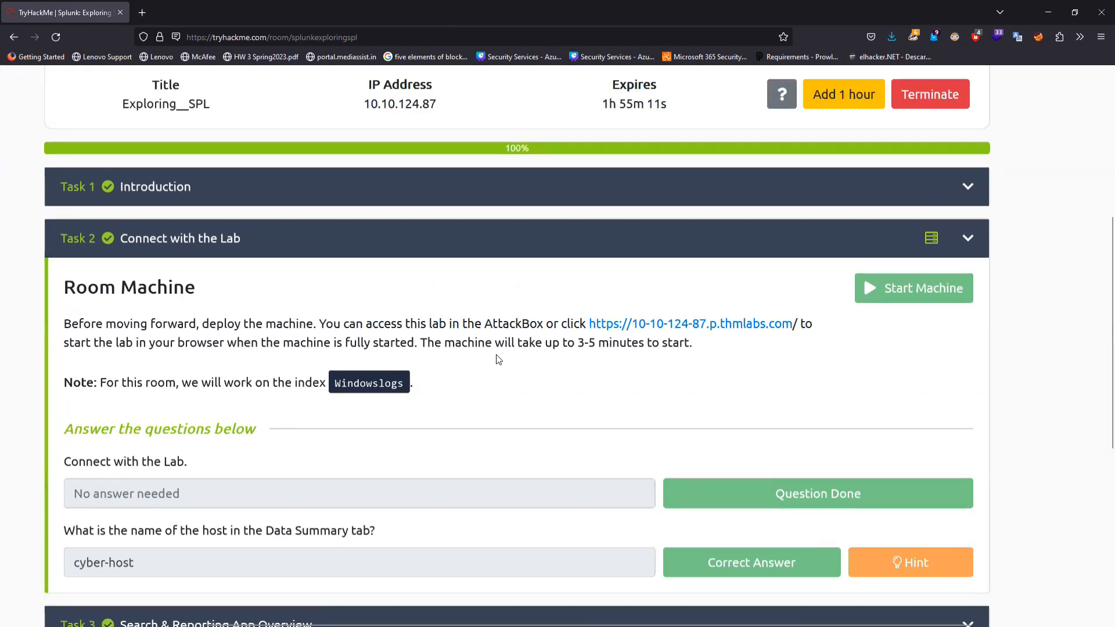
scroll(497, 358, "up", 1)
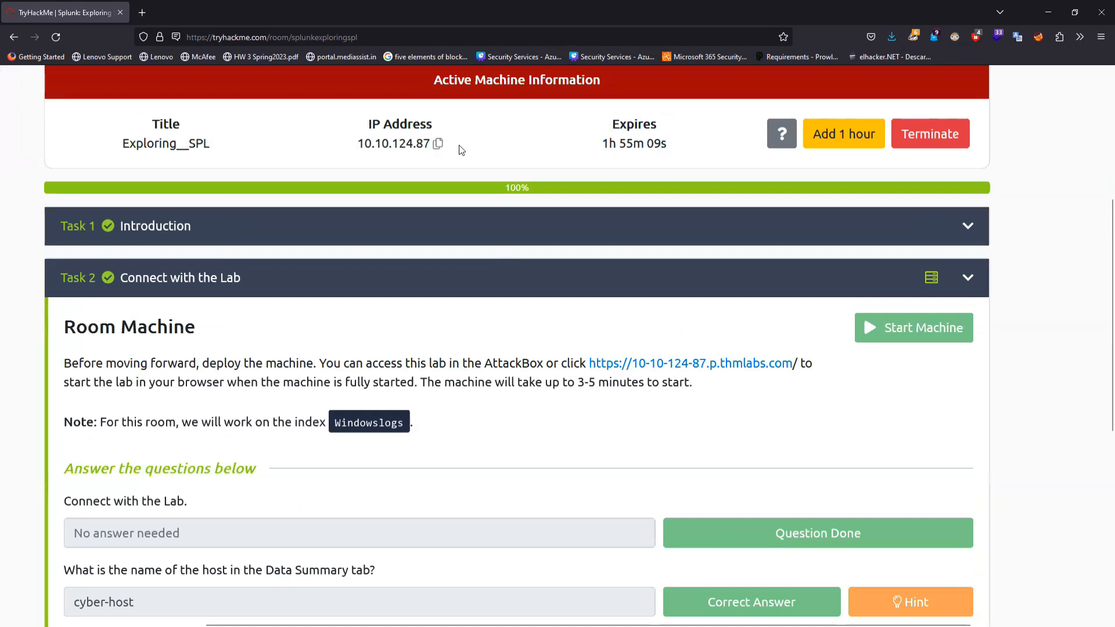
middle_click(705, 367)
left_click(200, 19)
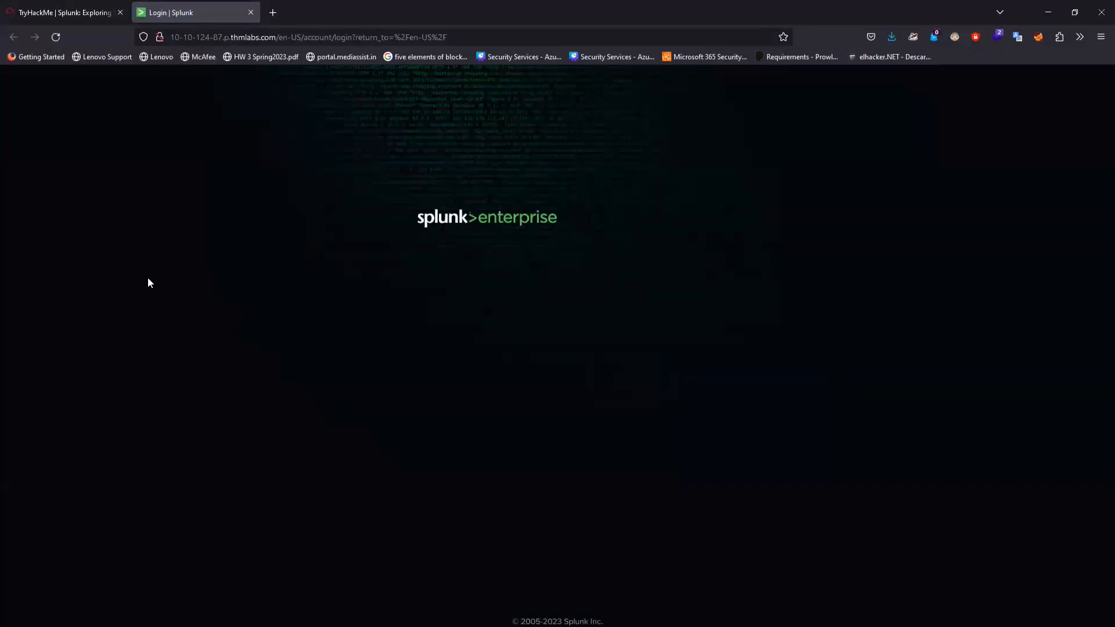
- Return to the TryHackMe room, collapse Task 2, and read Task 3's Search Head and Time Duration sections
left_click(70, 21)
scroll(218, 319, "down", 2)
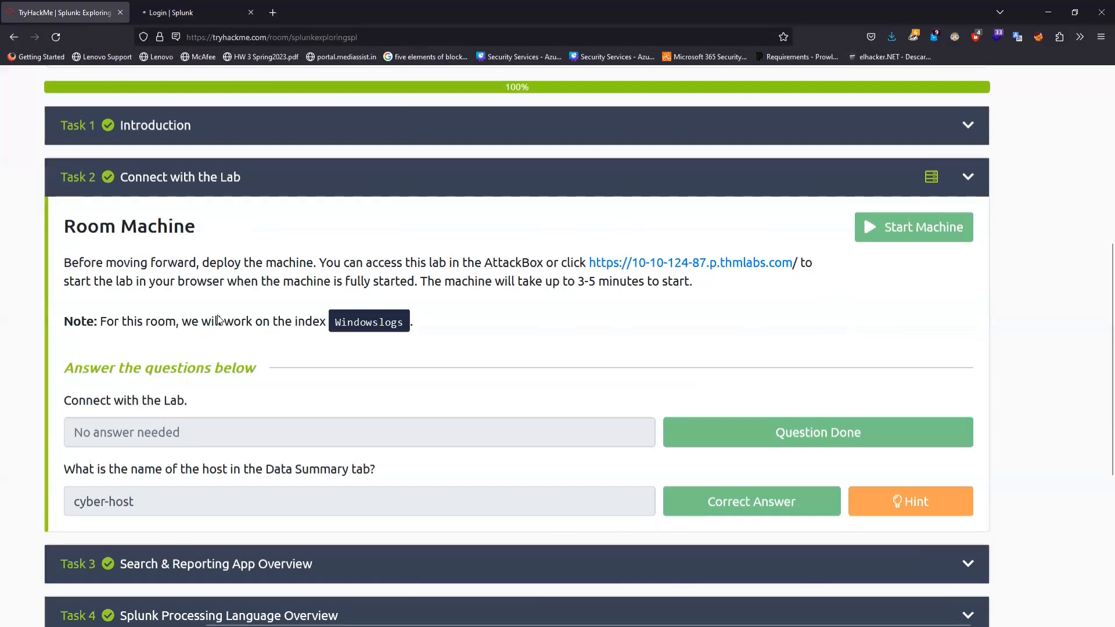
left_click(393, 192)
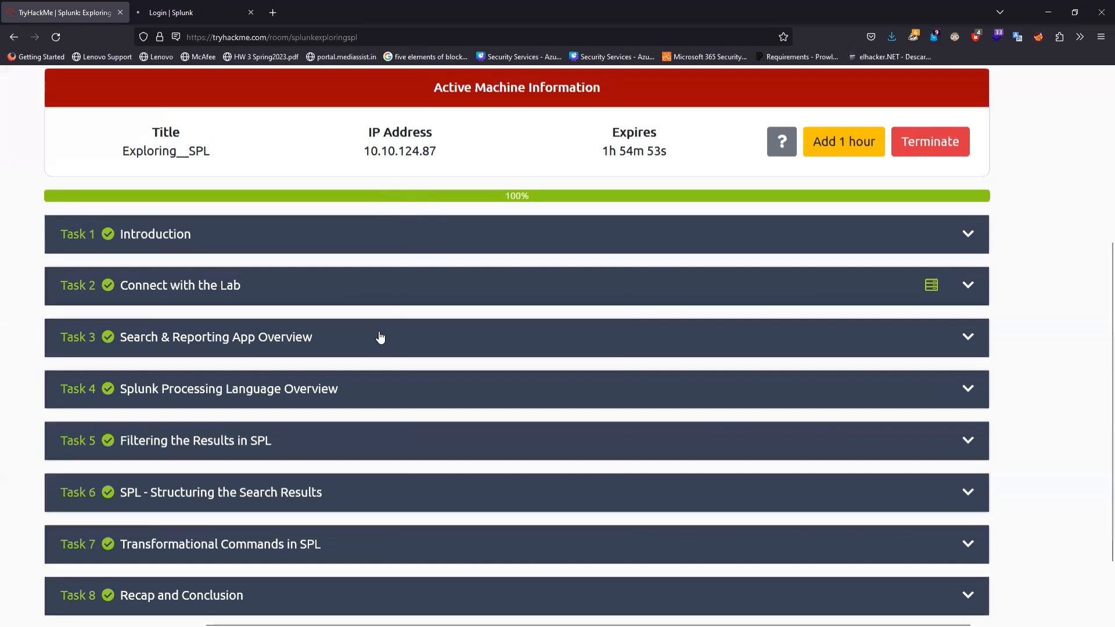
left_click(257, 340)
scroll(363, 372, "down", 4)
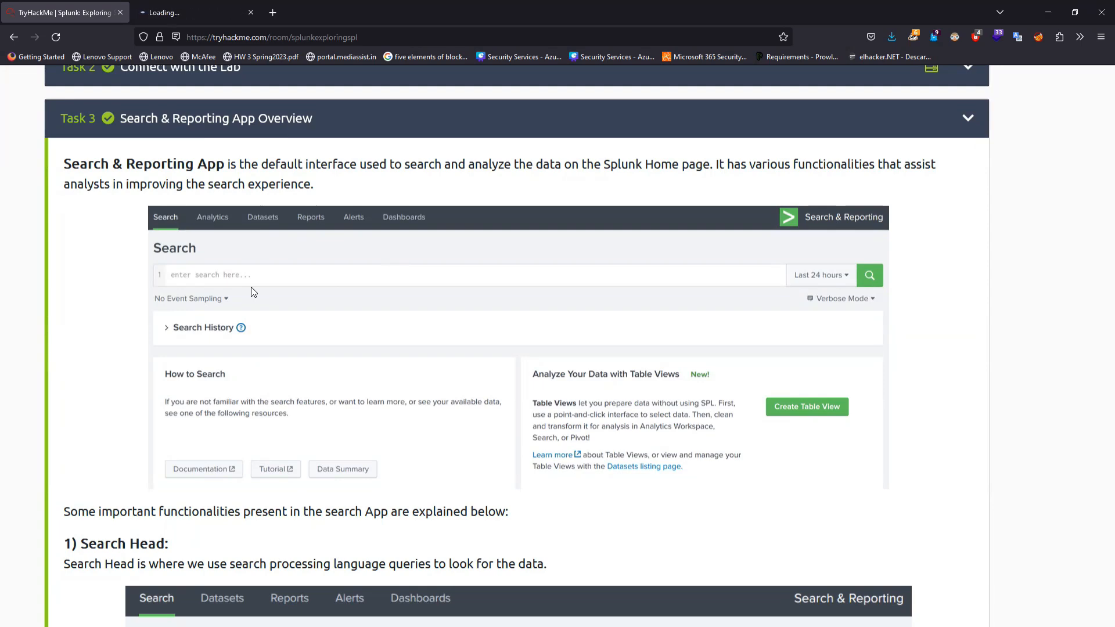
scroll(253, 292, "down", 8)
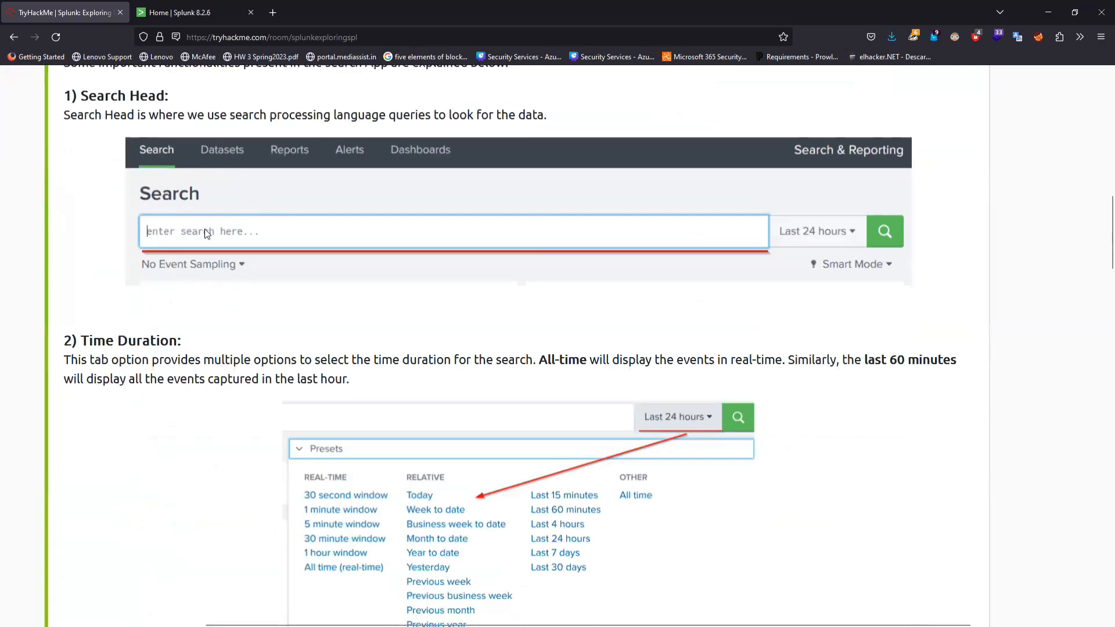
scroll(281, 304, "down", 2)
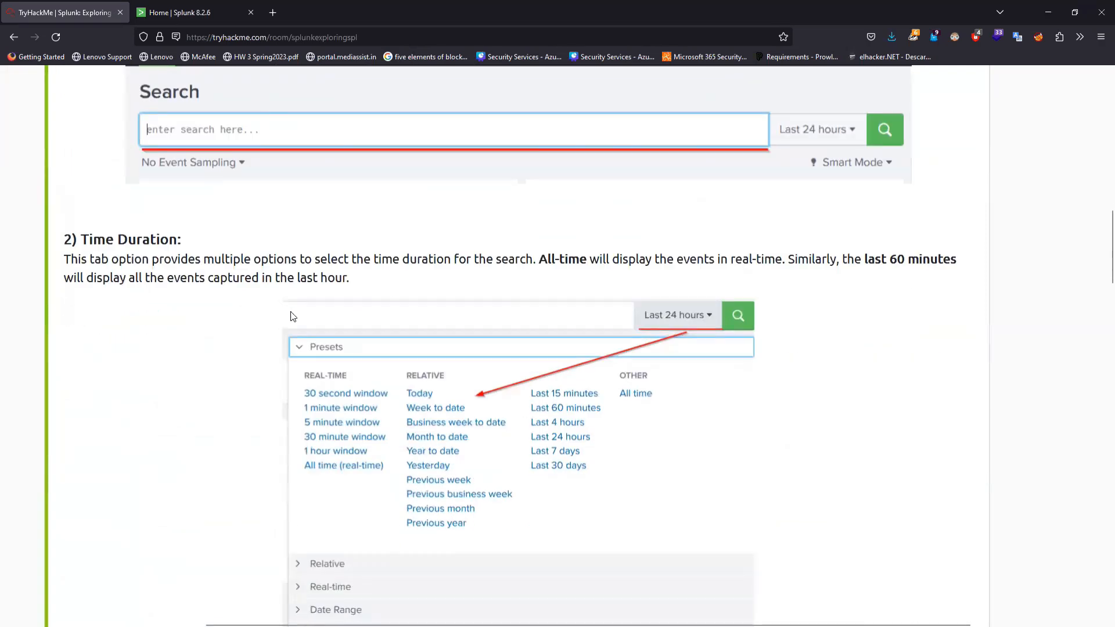
- Switch to Splunk, open the Search & Reporting app, and place the cursor in its search field
left_click(186, 12)
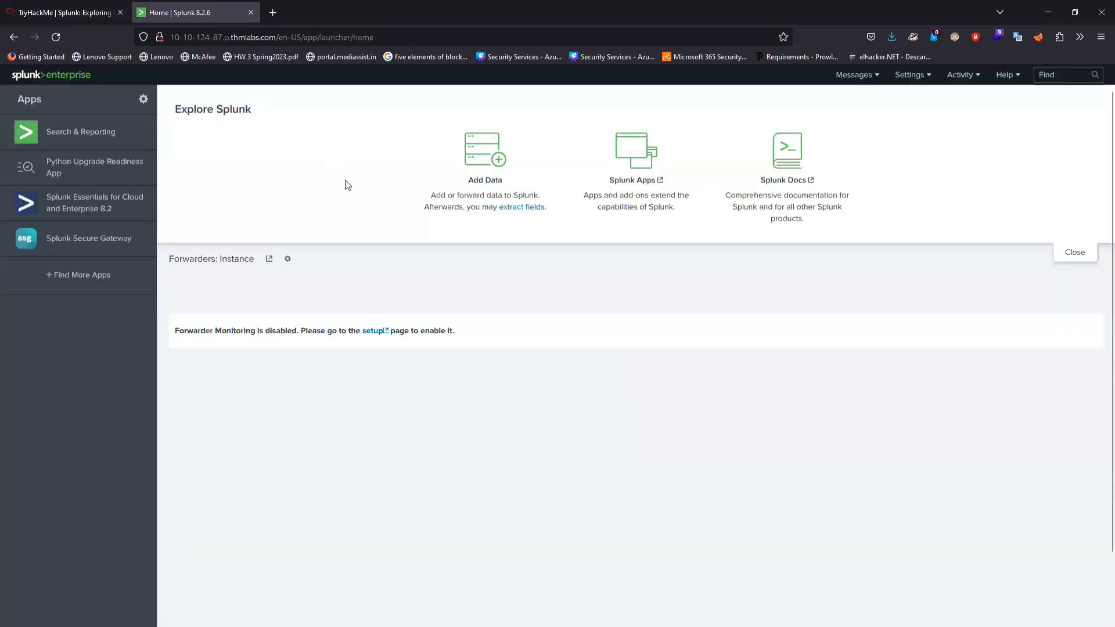
left_click(90, 134)
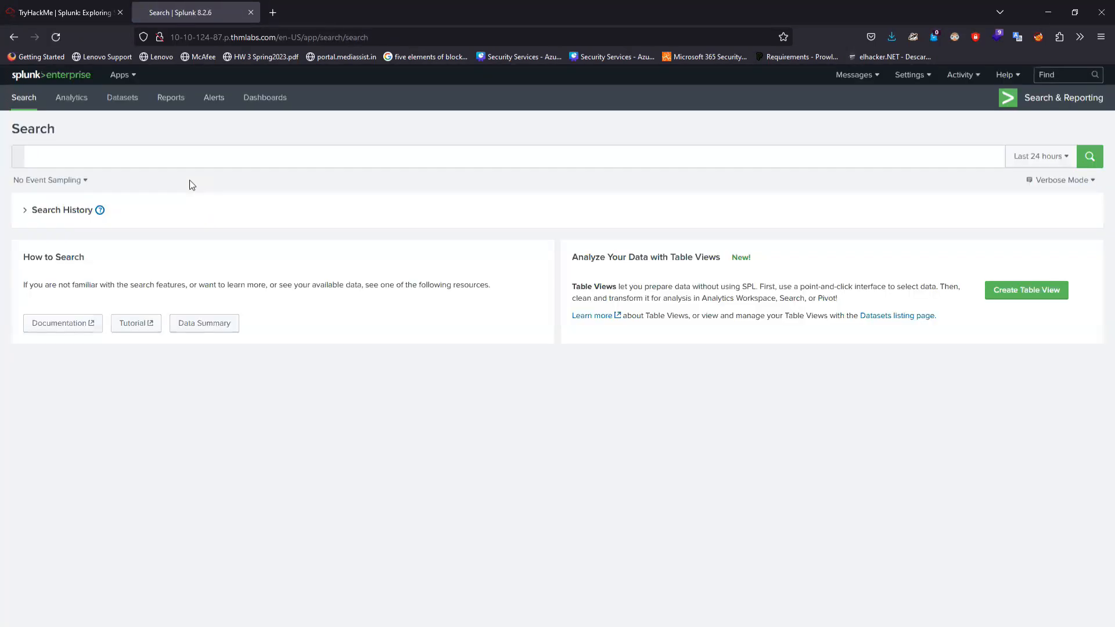
left_click(58, 156)
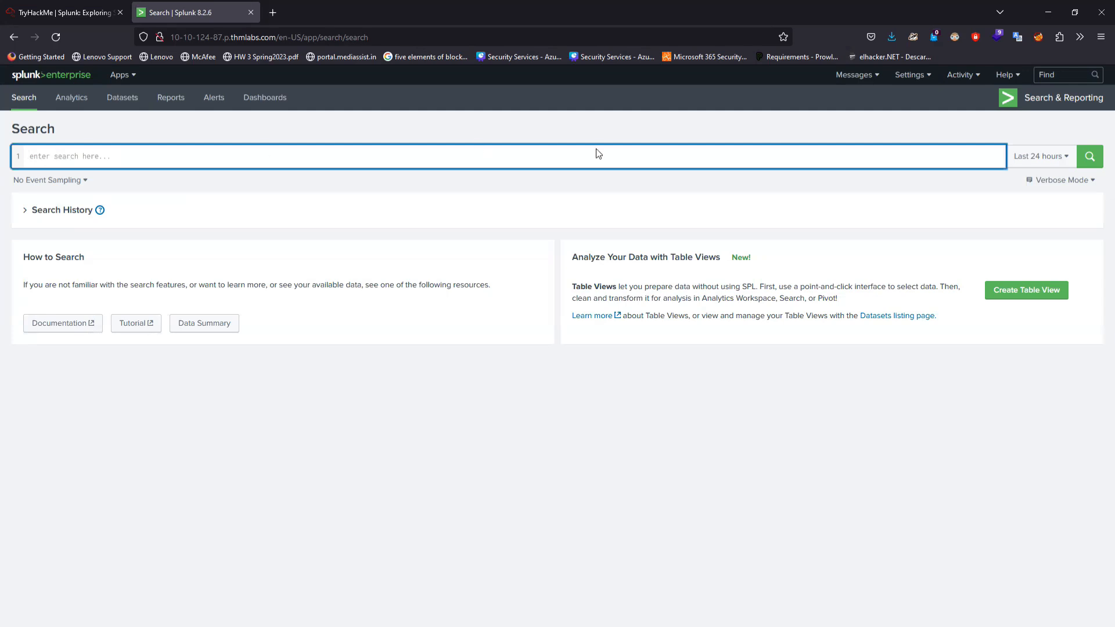
- Examine the search time range options under Presets, Relative, Real-time, Date Range, Date & Time Range and Advanced, then close the picker
left_click(1032, 157)
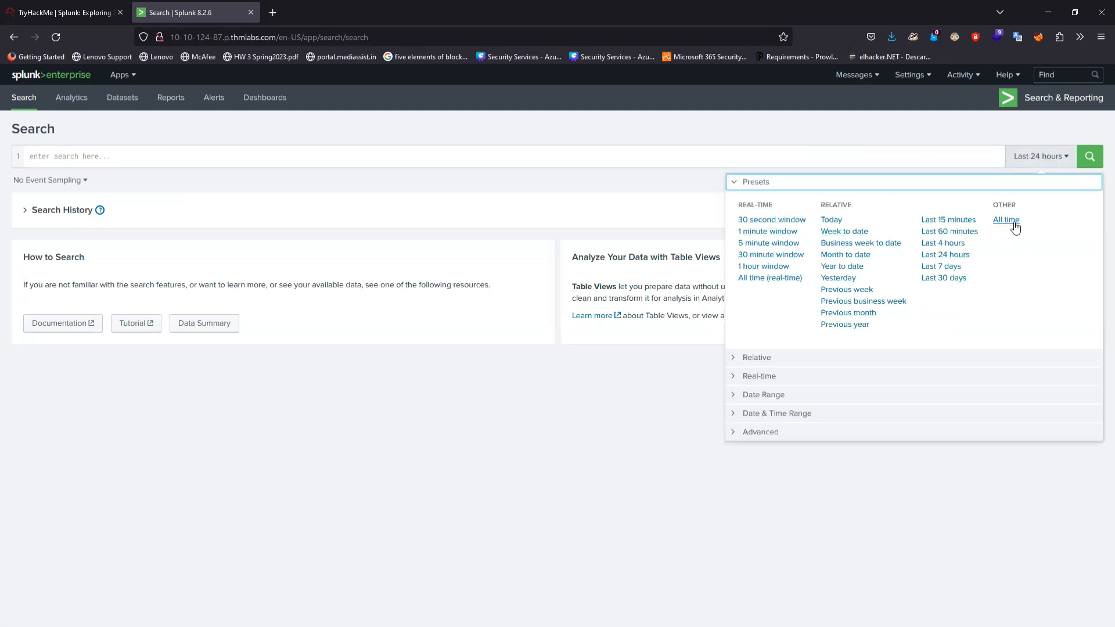
scroll(1012, 230, "up", 5)
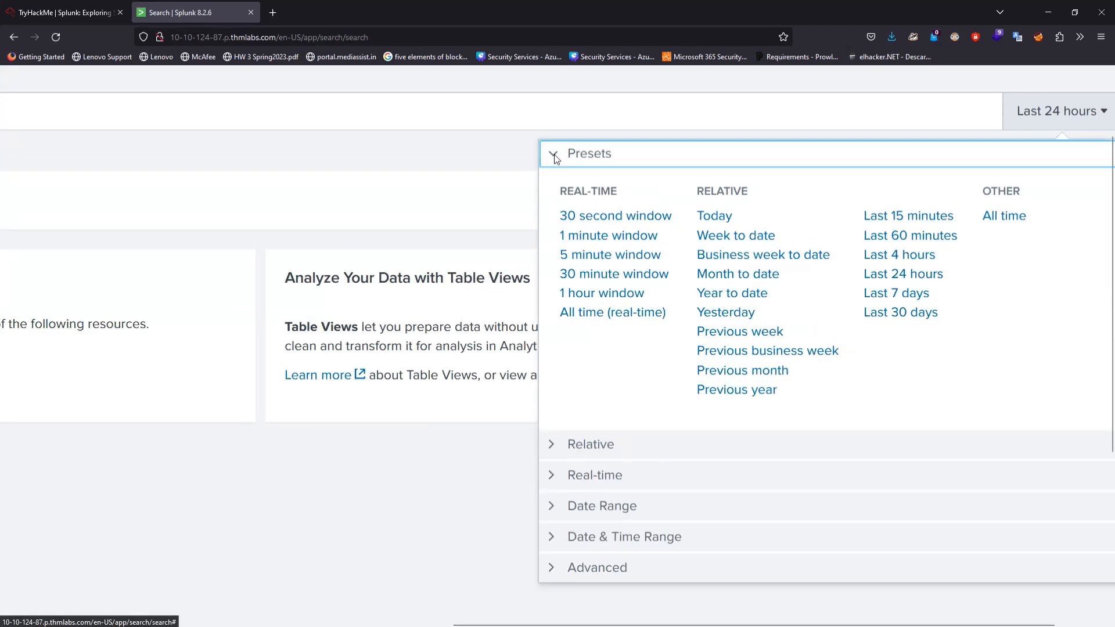
left_click(551, 444)
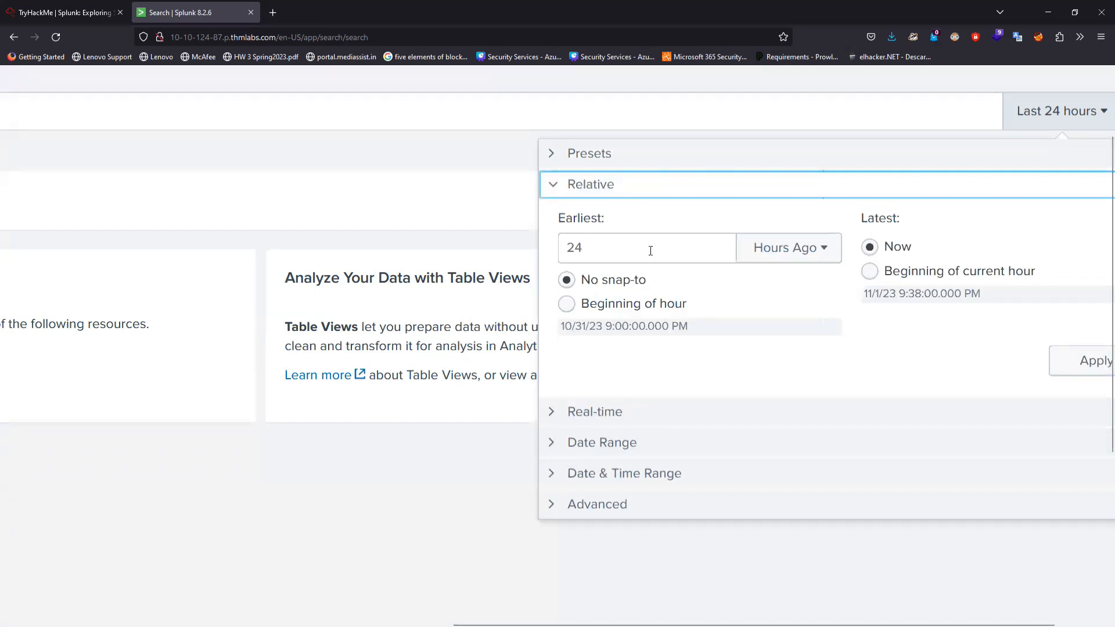
left_click(546, 411)
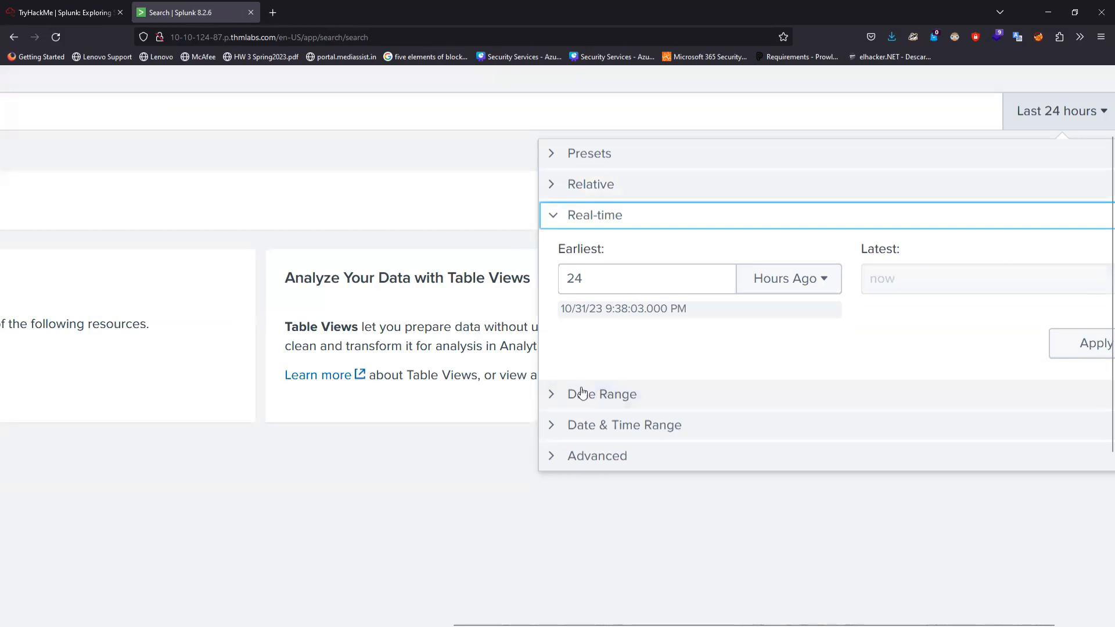
left_click(555, 395)
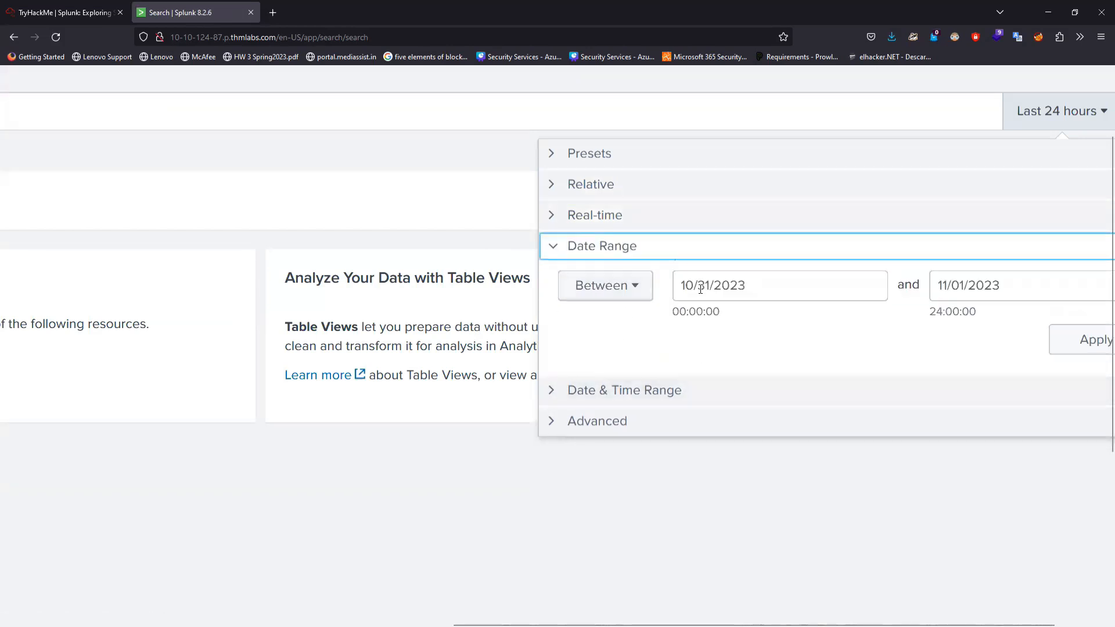
left_click(555, 392)
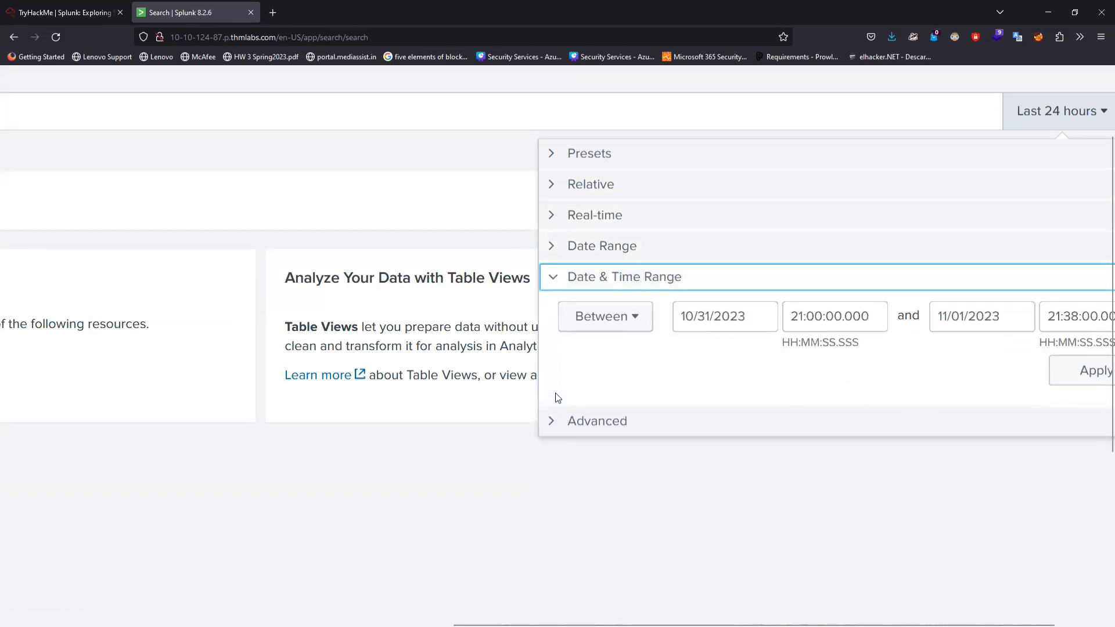
scroll(874, 347, "right", 2)
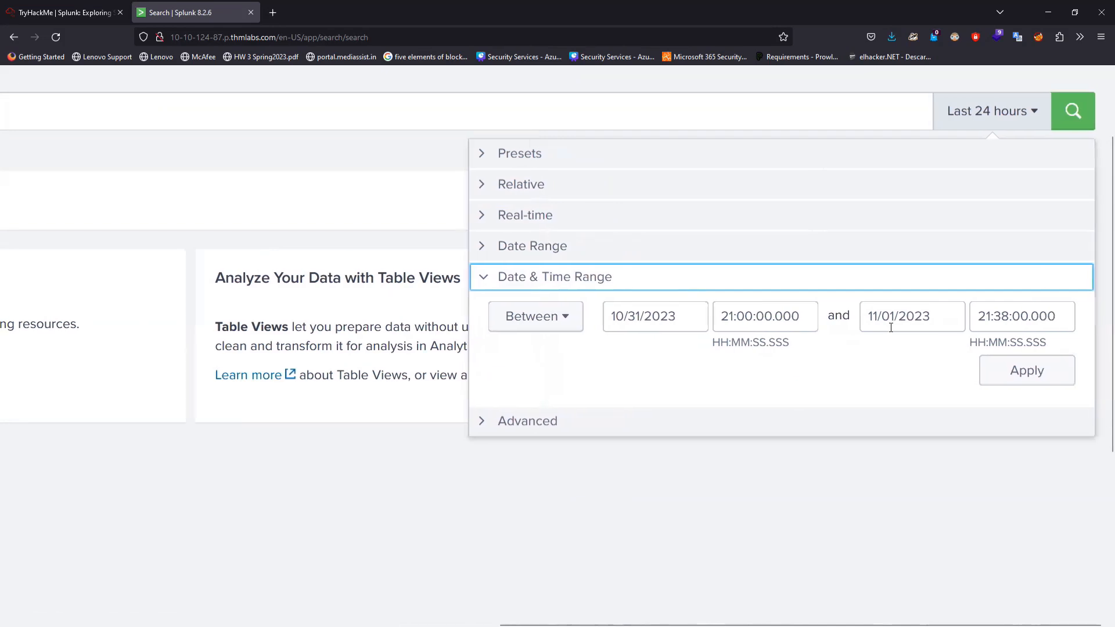
left_click(488, 429)
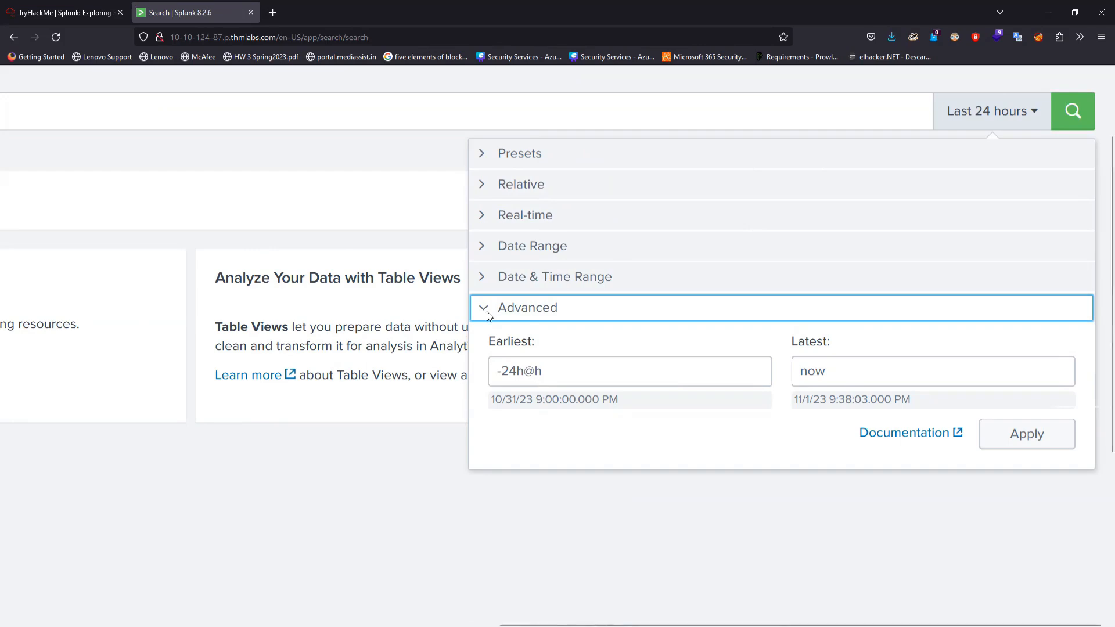
scroll(480, 278, "up", 1)
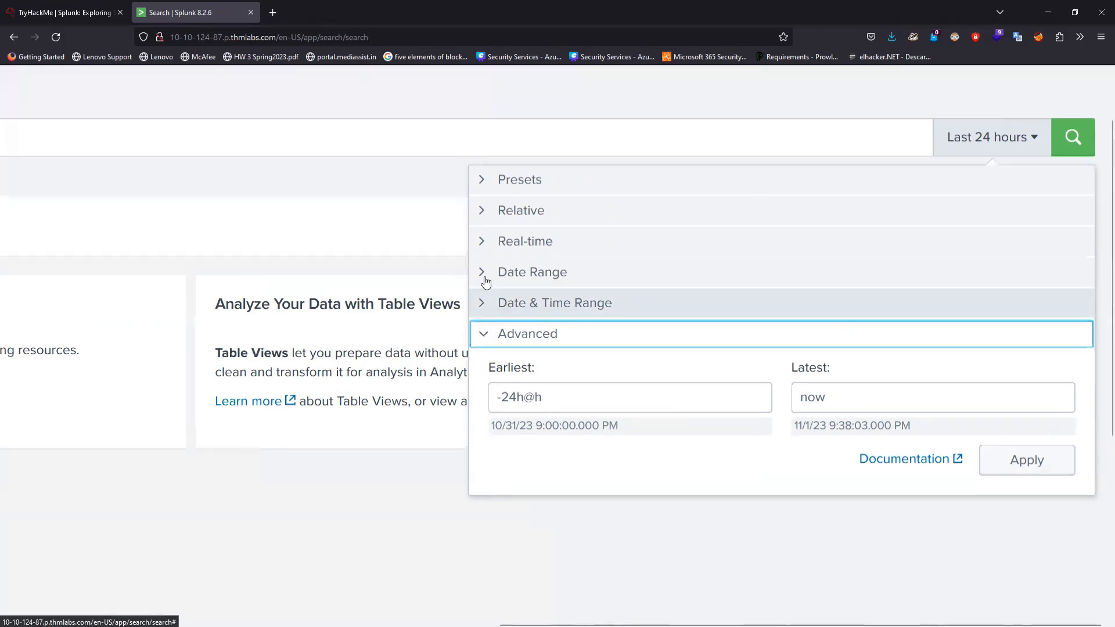
left_click(488, 194)
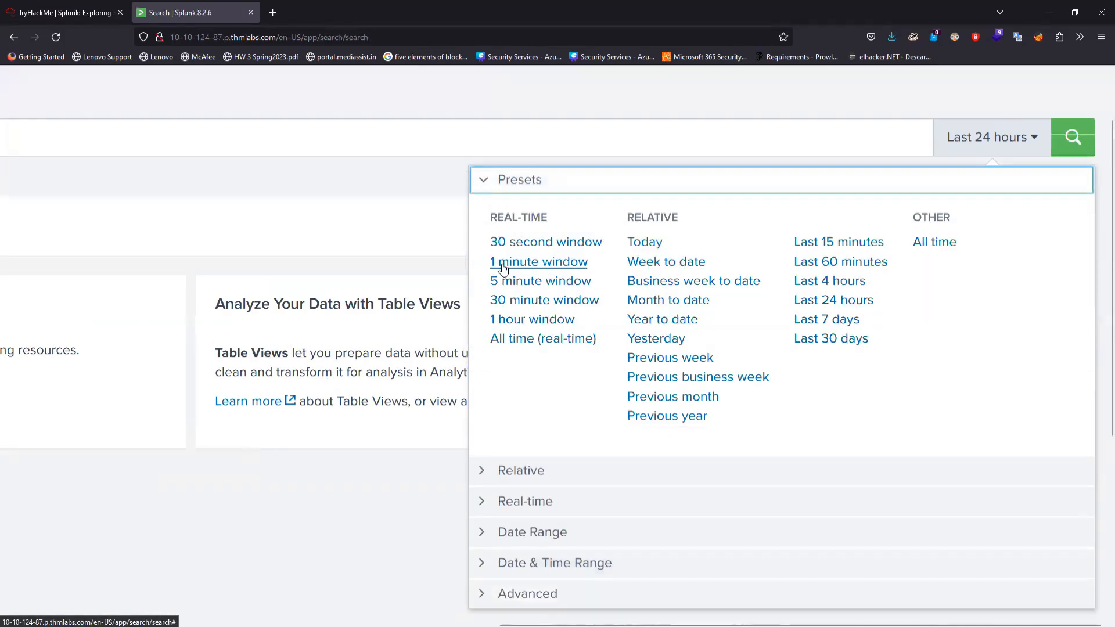
key("ctrl+minus")
key("ctrl+minus")
key("ctrl+minus")
scroll(360, 401, "down", 1)
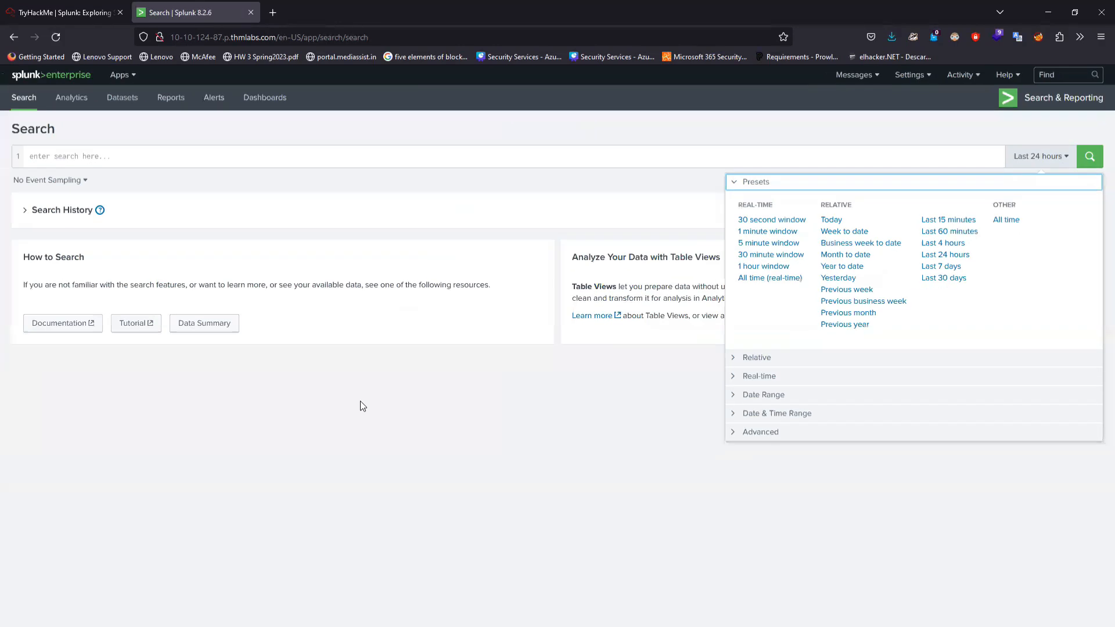
left_click(360, 401)
- Read the TryHackMe room's Search History section, then expand the search history in Splunk to view past queries
left_click(109, 5)
scroll(222, 307, "down", 8)
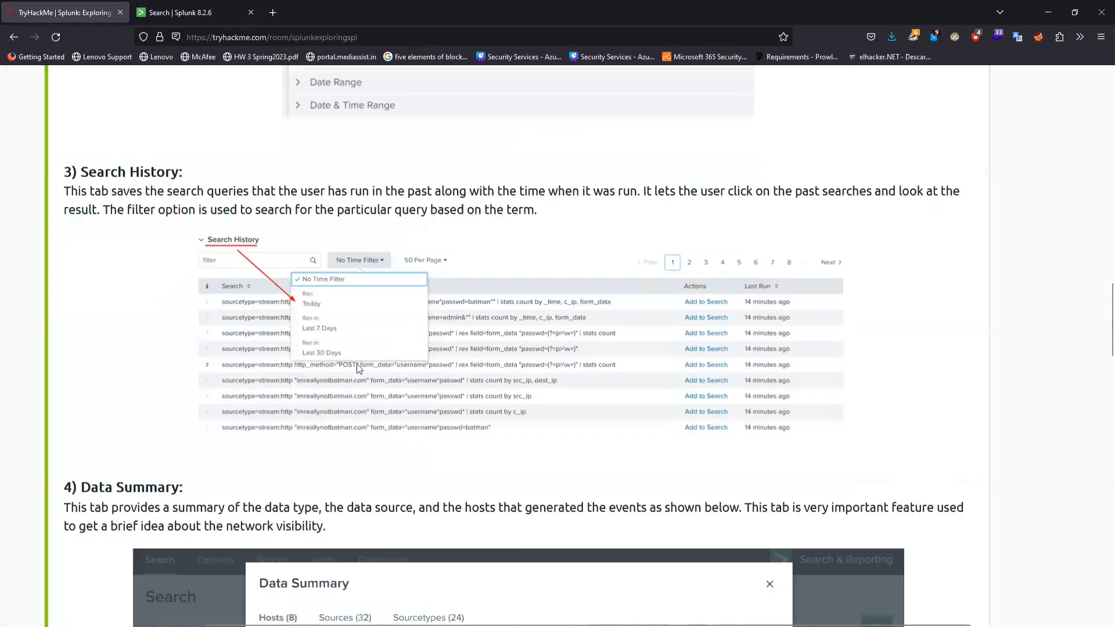
scroll(318, 306, "up", 4)
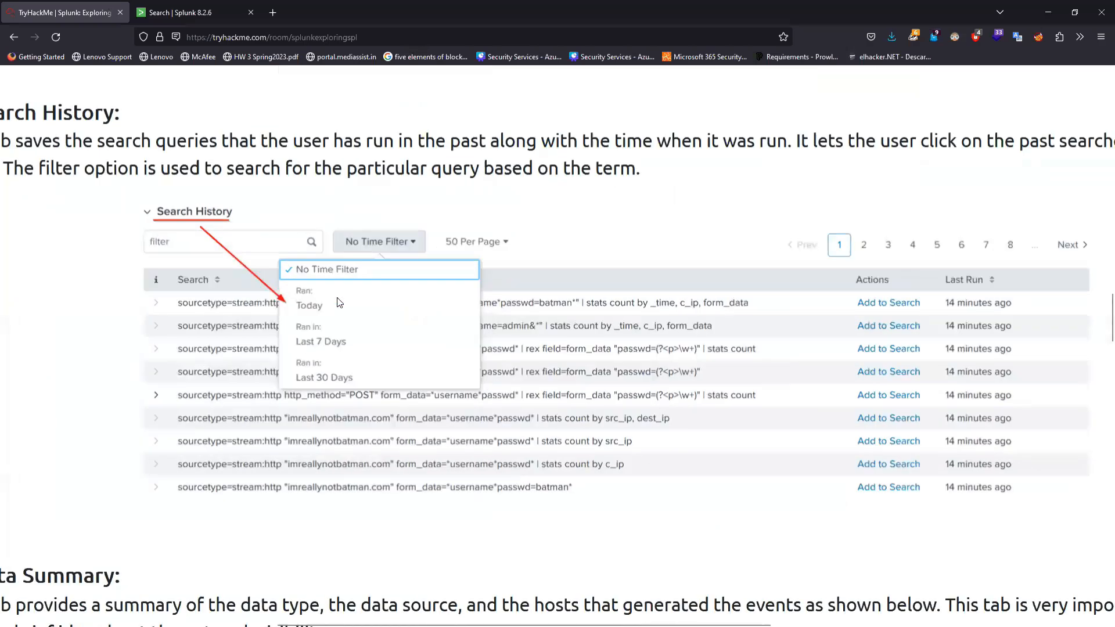
left_click(211, 4)
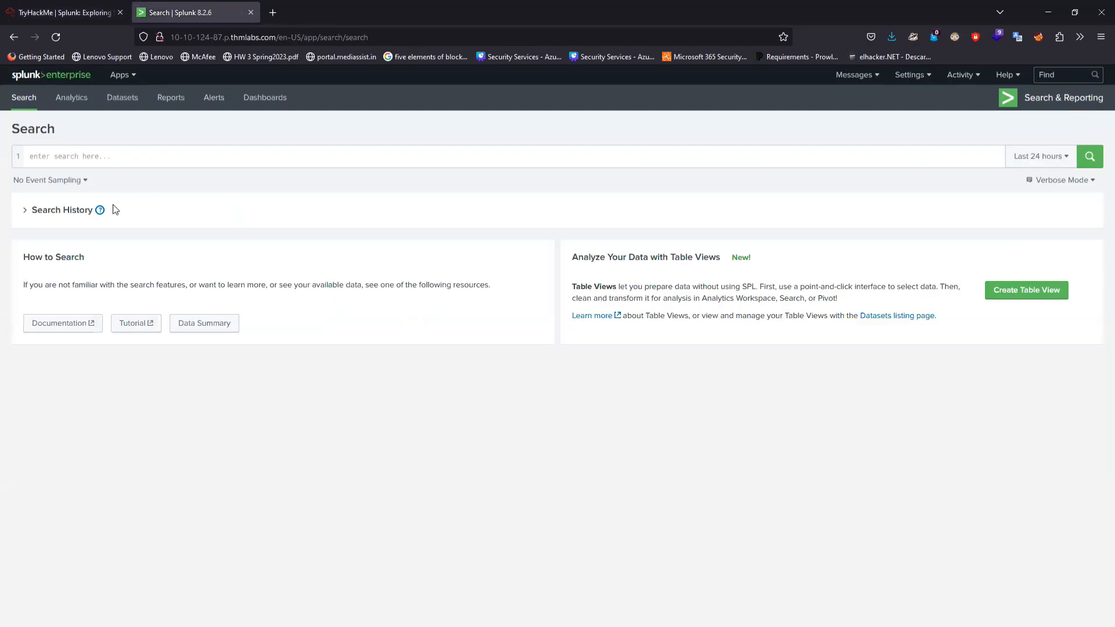
left_click(61, 210)
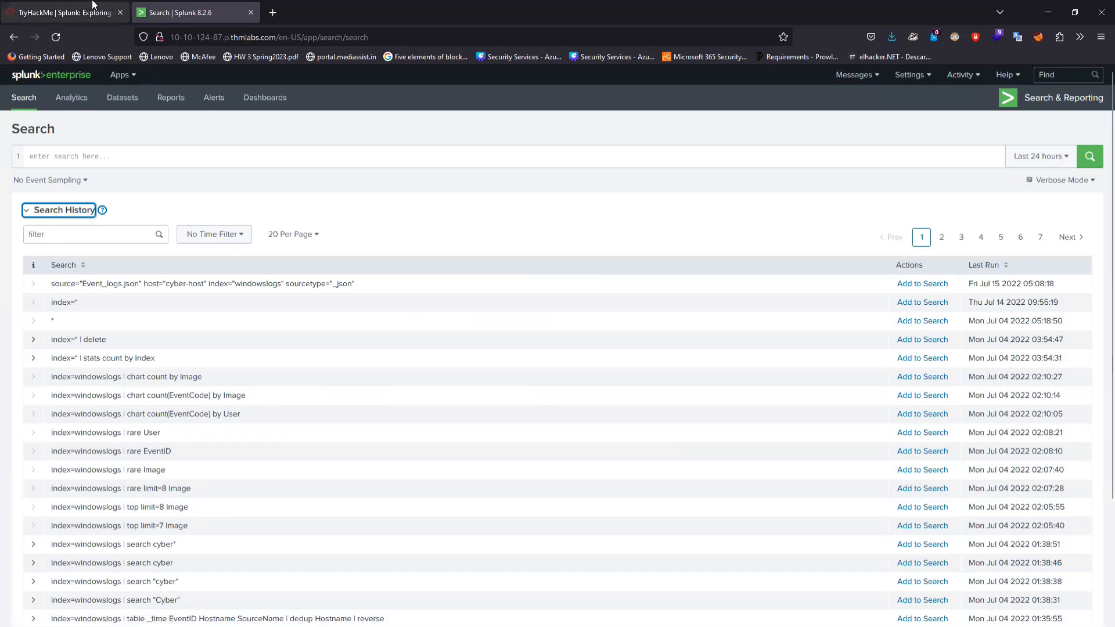
- Go back to the TryHackMe room and examine the Data Summary section with its illustration
left_click(64, 12)
scroll(193, 318, "down", 2)
scroll(193, 318, "down", 2)
scroll(193, 317, "left", 4)
scroll(193, 318, "down", 5)
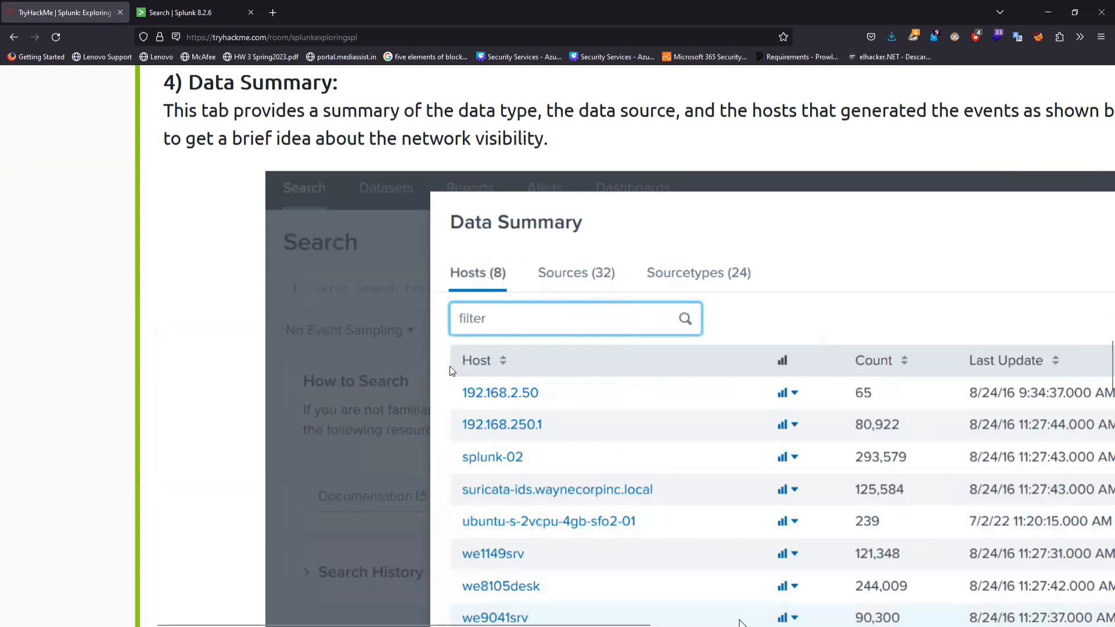
key("ctrl+minus")
key("ctrl+minus")
key("ctrl+minus")
key("ctrl+minus")
scroll(451, 371, "right", 3)
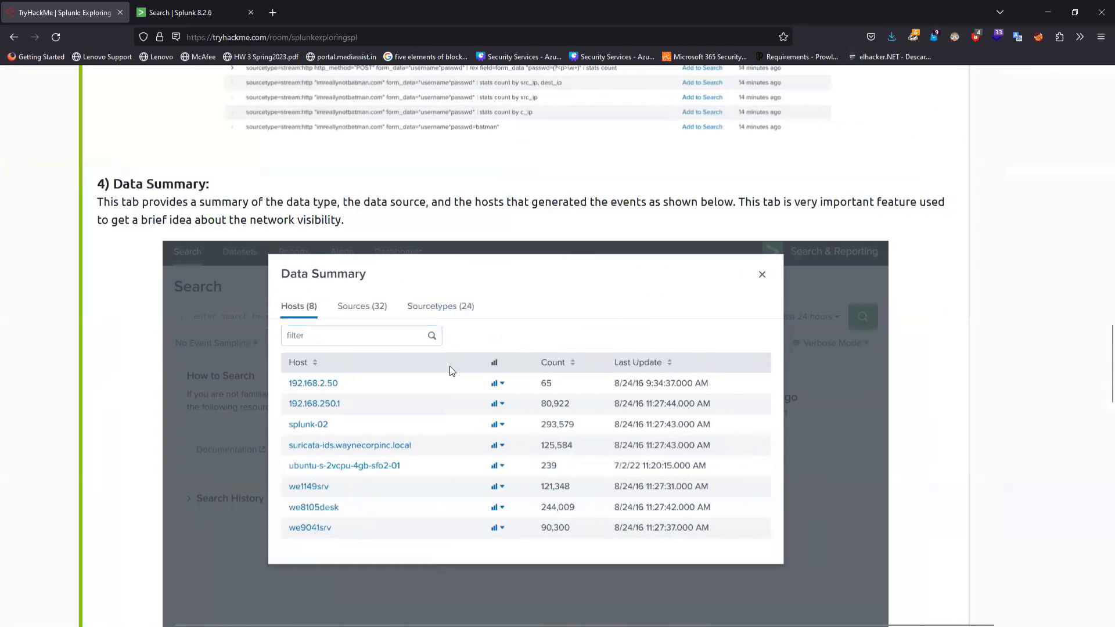
- Switch to Splunk, collapse the search history, and open the Data Summary
key("ctrl+Tab")
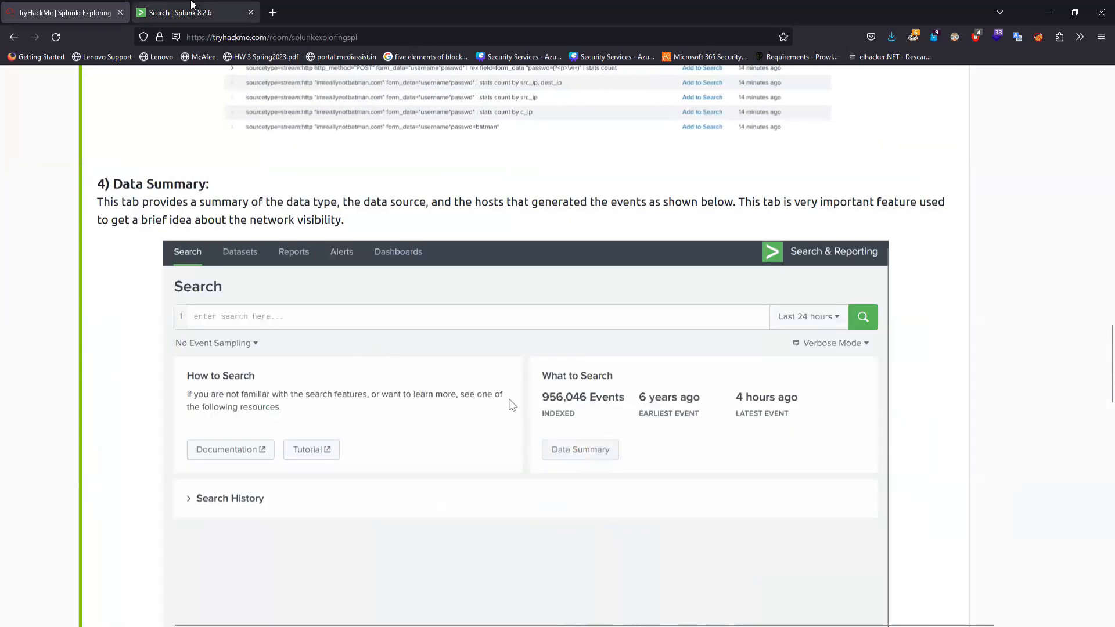
left_click(28, 214)
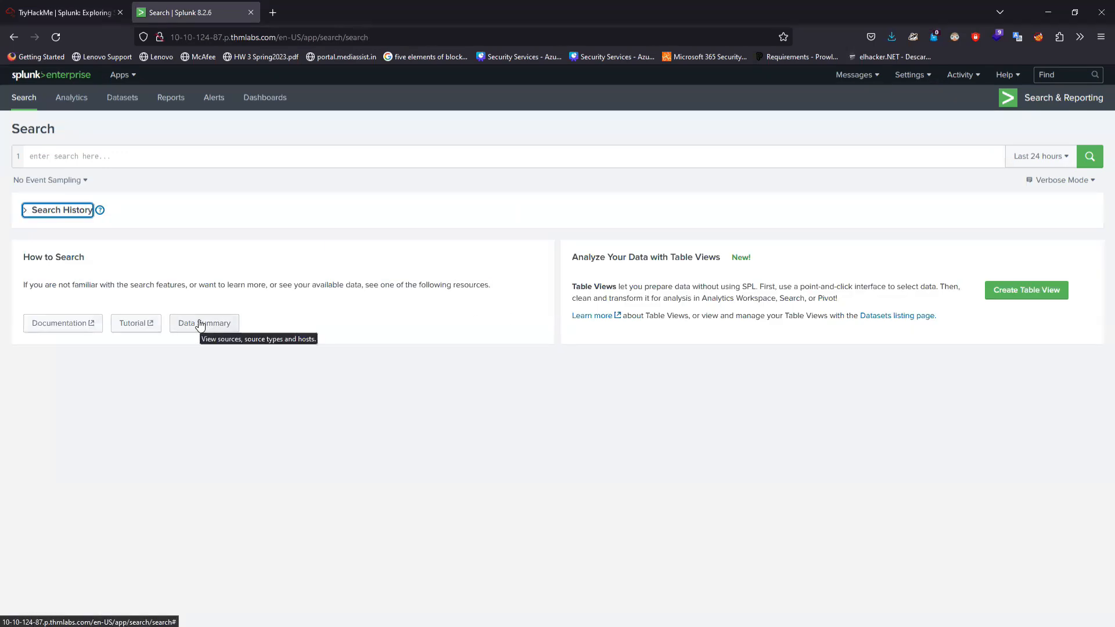
scroll(200, 325, "up", 4)
scroll(200, 325, "left", 2)
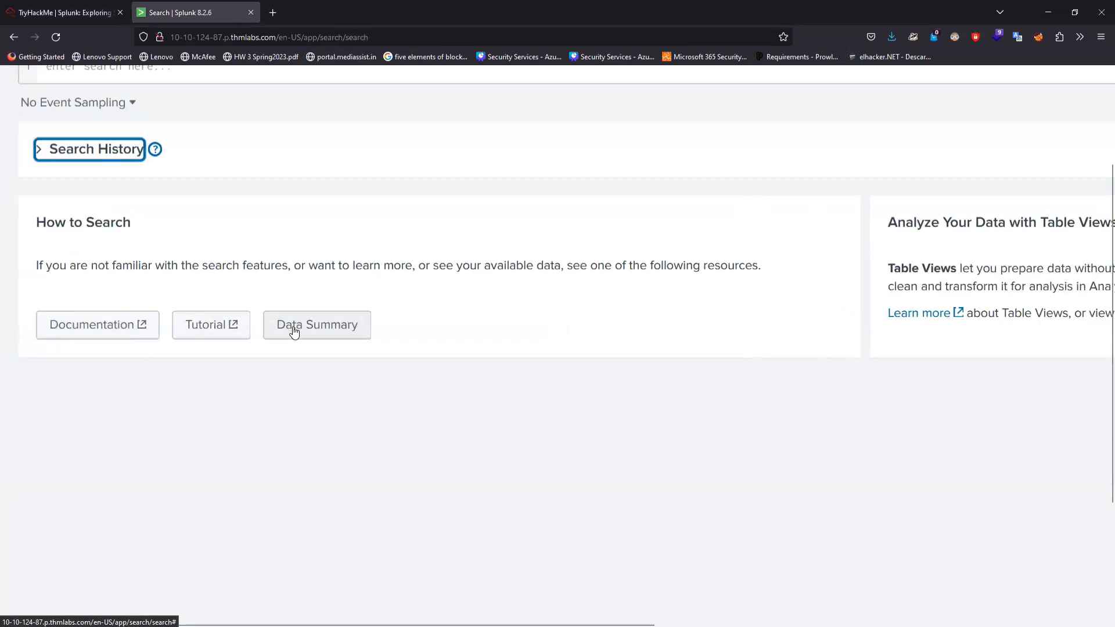
left_click(292, 326)
scroll(545, 351, "down", 4)
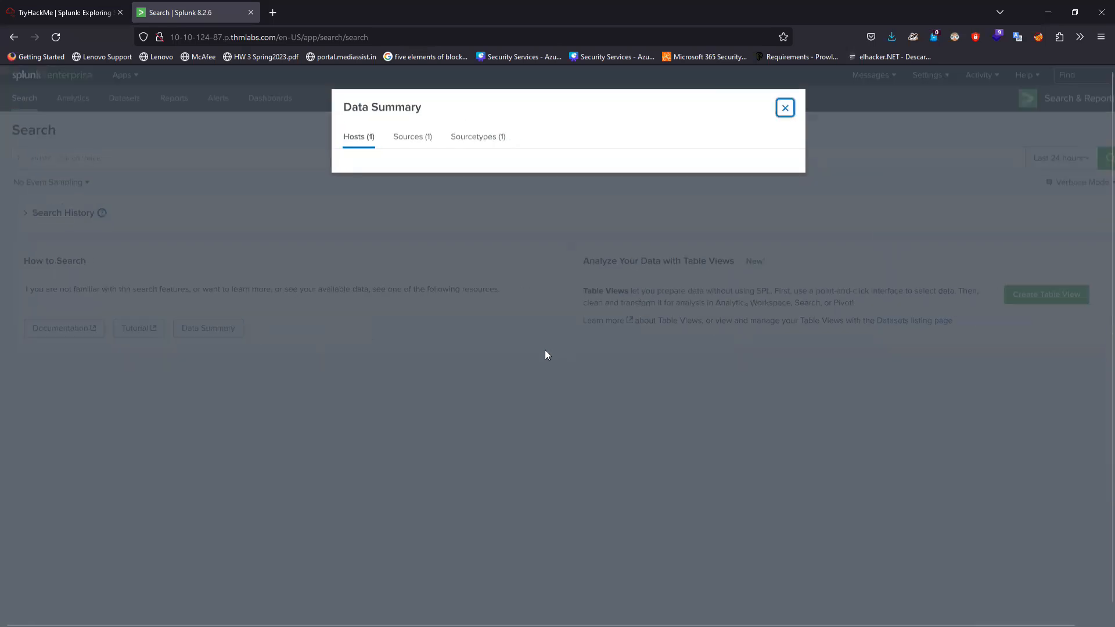
- Examine the Sources and Sourcetypes lists in the Data Summary, returning to Sources
left_click(410, 138)
scroll(410, 139, "up", 4)
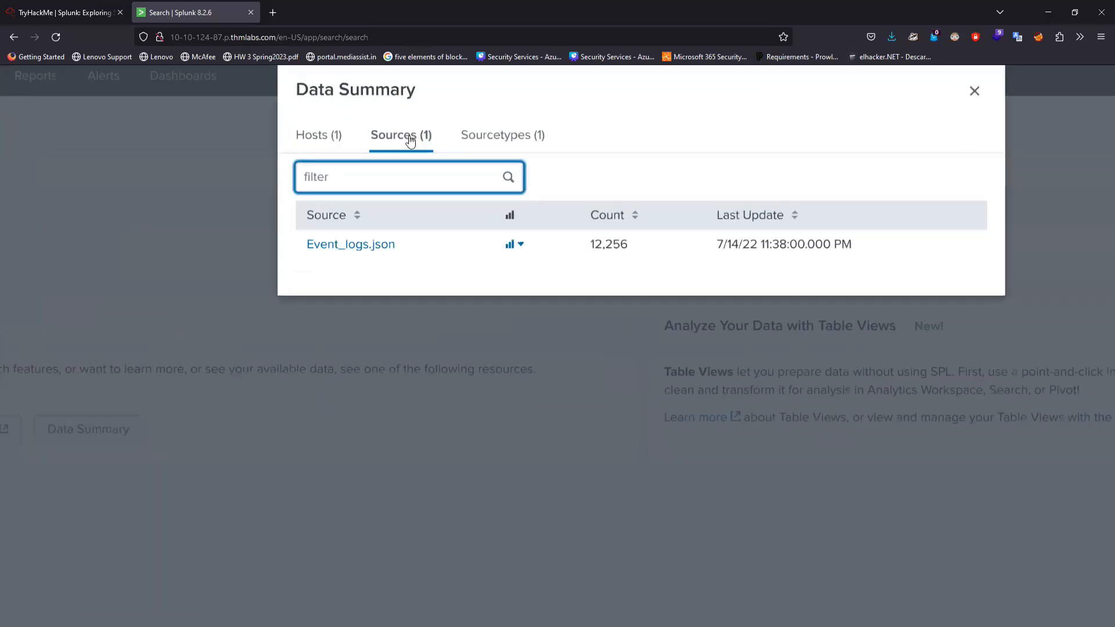
left_click(510, 137)
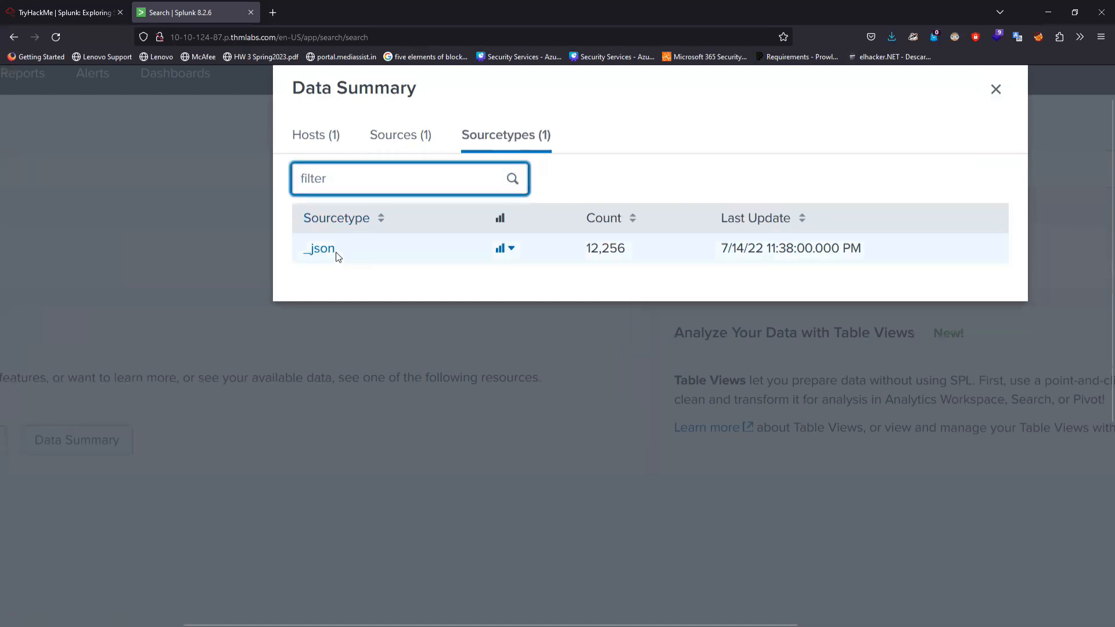
left_click(391, 137)
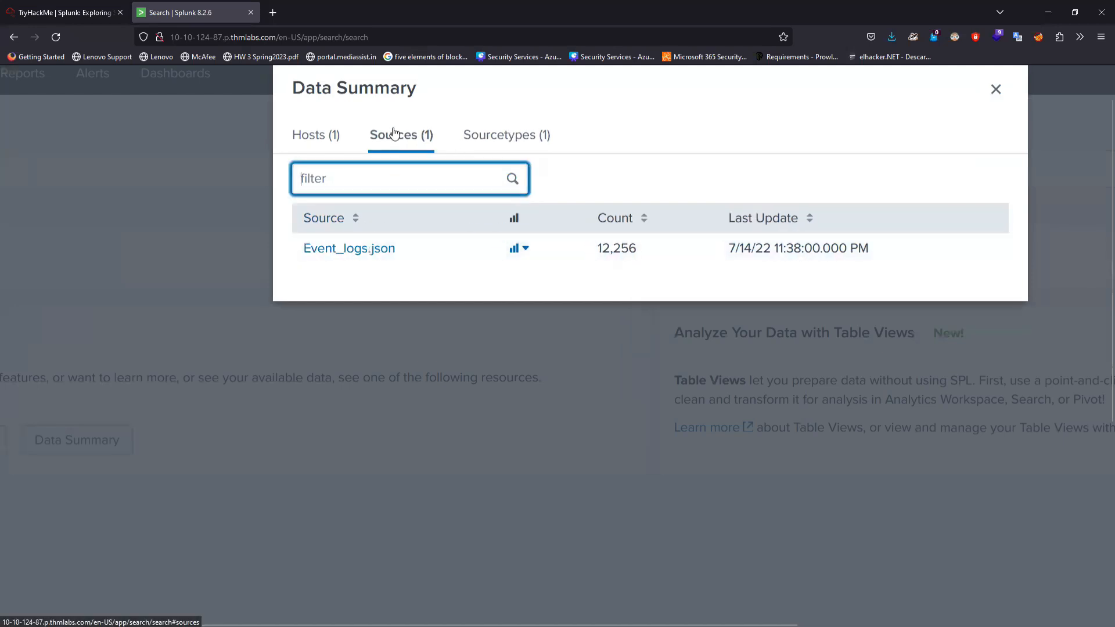
- View the Hosts list in the Data Summary, then close the summary
left_click(332, 141)
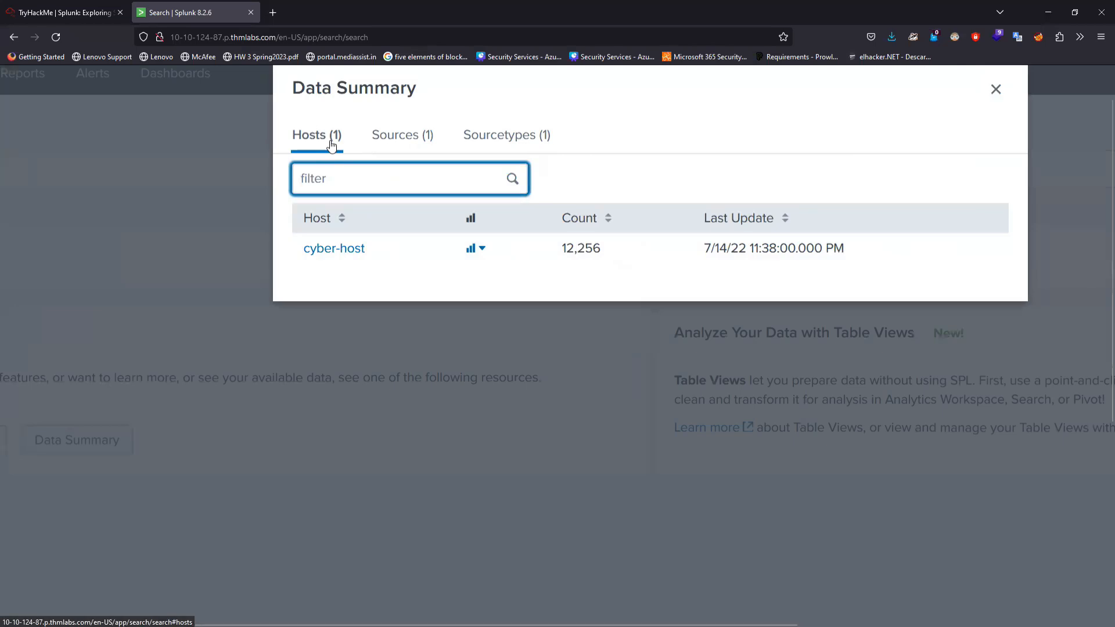
key("ctrl+0")
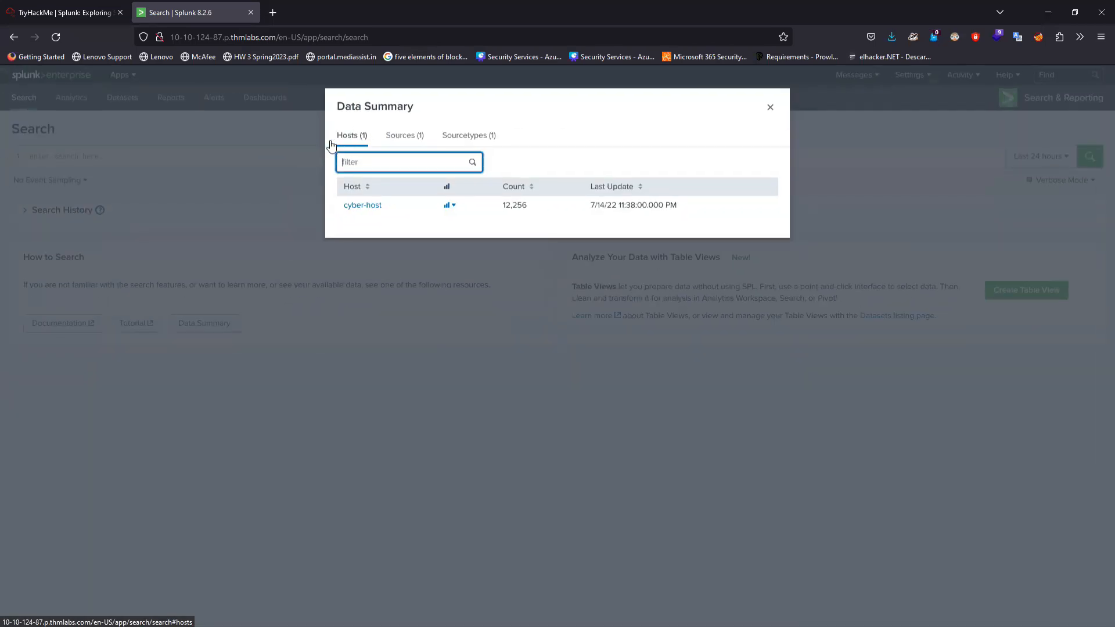
left_click(770, 109)
scroll(73, 151, "up", 8)
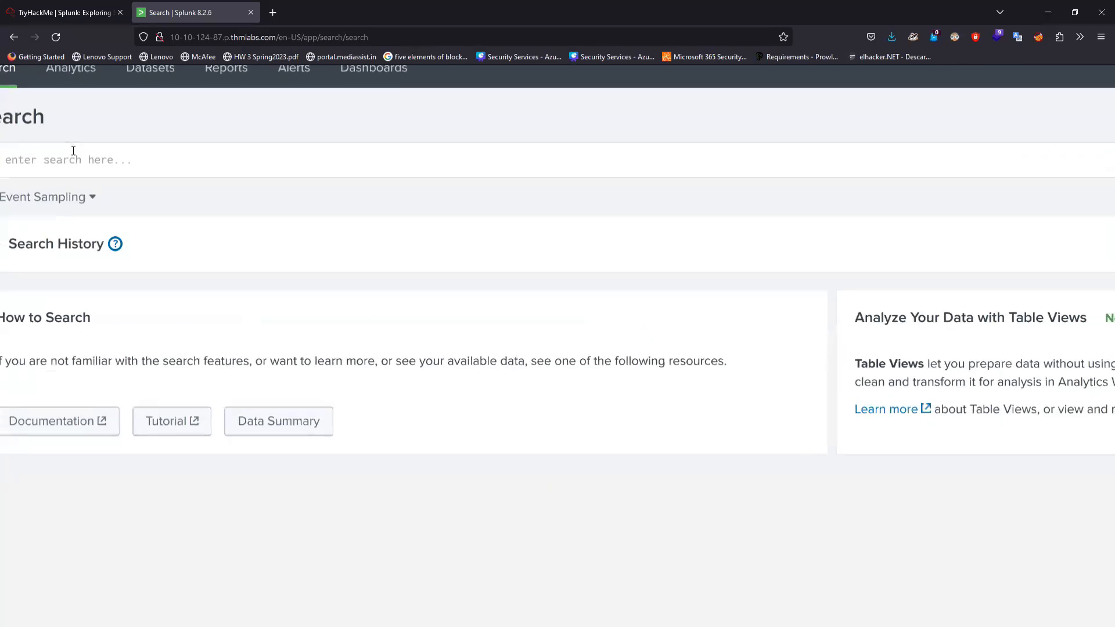
scroll(73, 151, "down", 8)
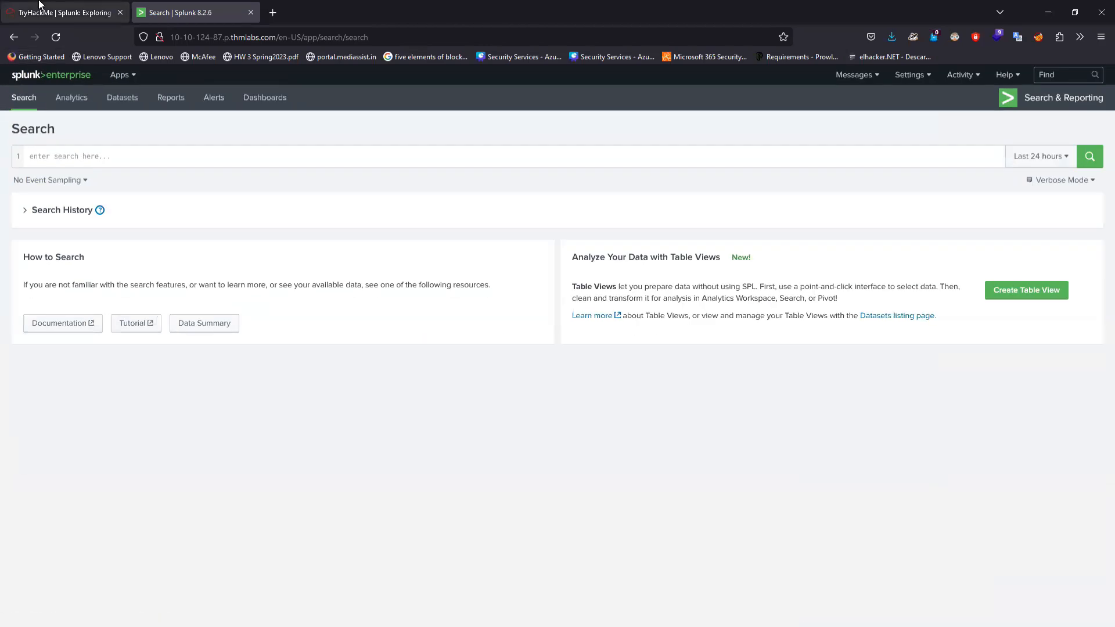
- Go back to the TryHackMe room and read the Field Sidebar section and the task's questions
left_click(64, 12)
scroll(182, 273, "down", 10)
scroll(182, 277, "down", 3)
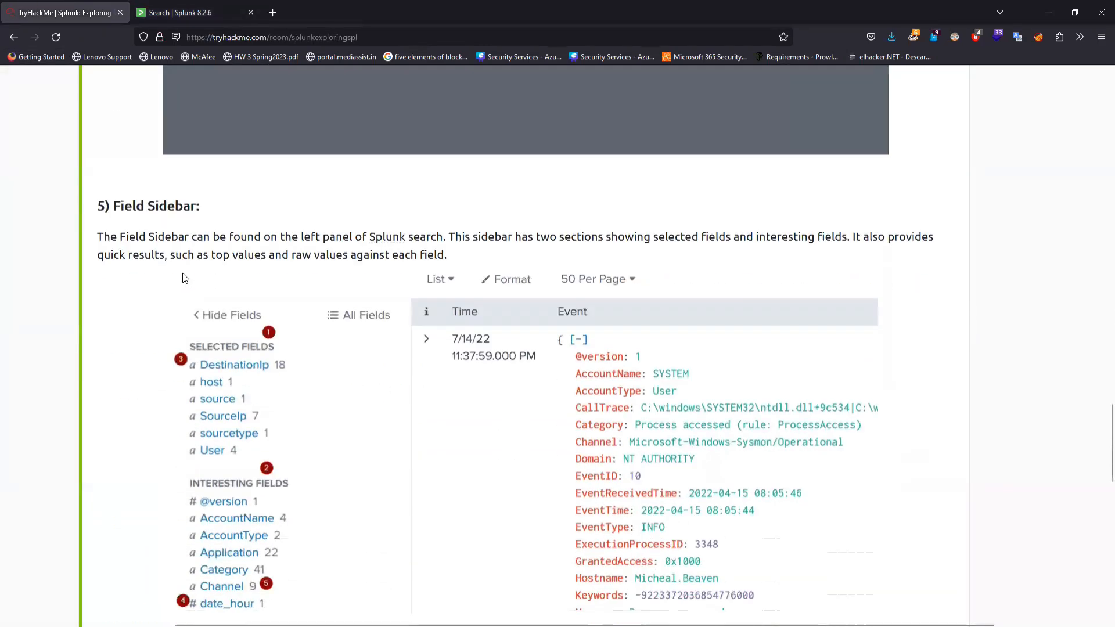
scroll(183, 277, "down", 4)
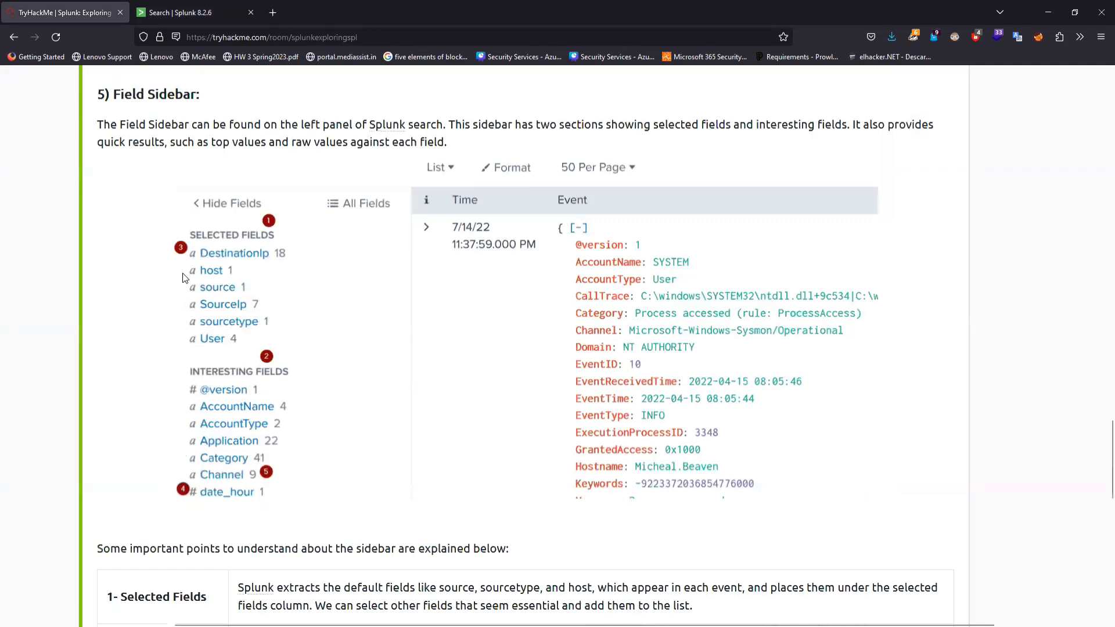
scroll(183, 276, "down", 10)
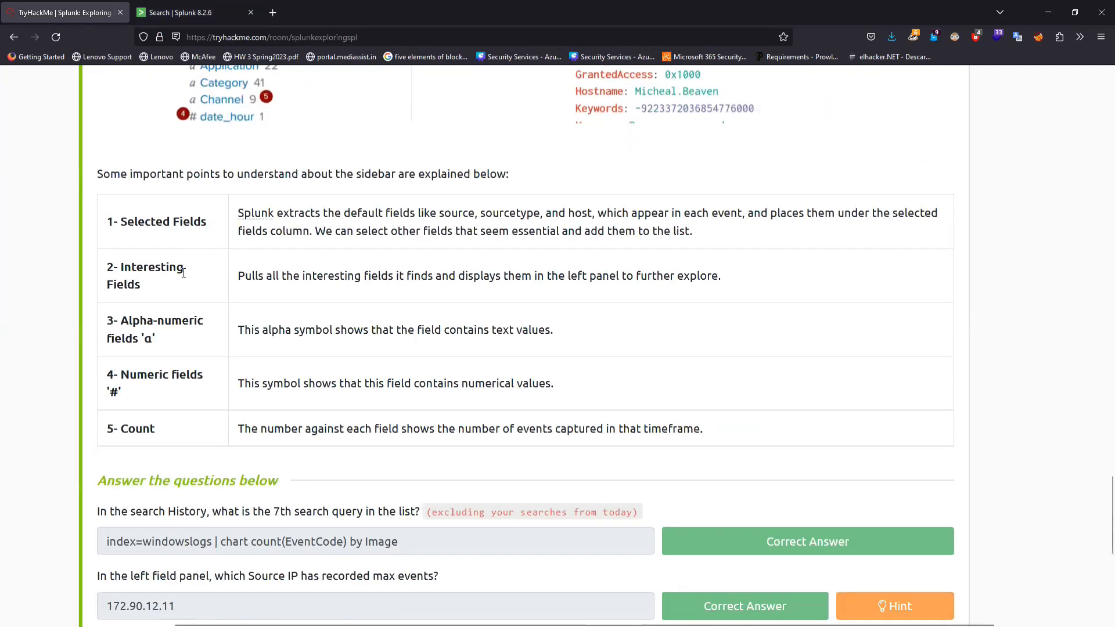
scroll(183, 273, "down", 2)
scroll(182, 273, "up", 4, "ctrl")
scroll(182, 273, "down", 6)
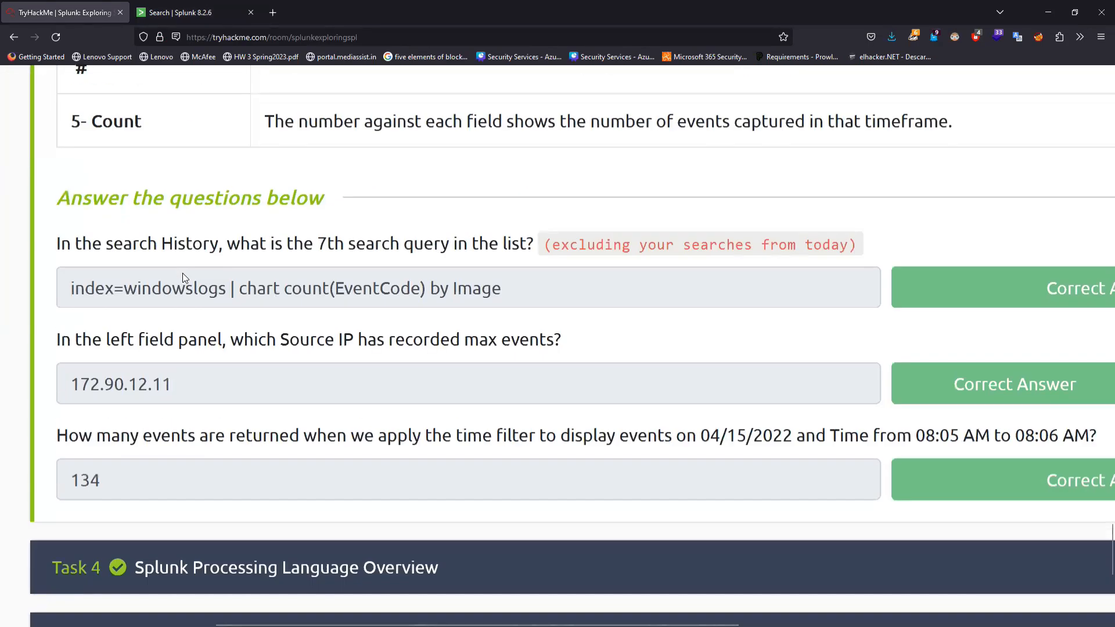
scroll(183, 273, "down", 3, "ctrl")
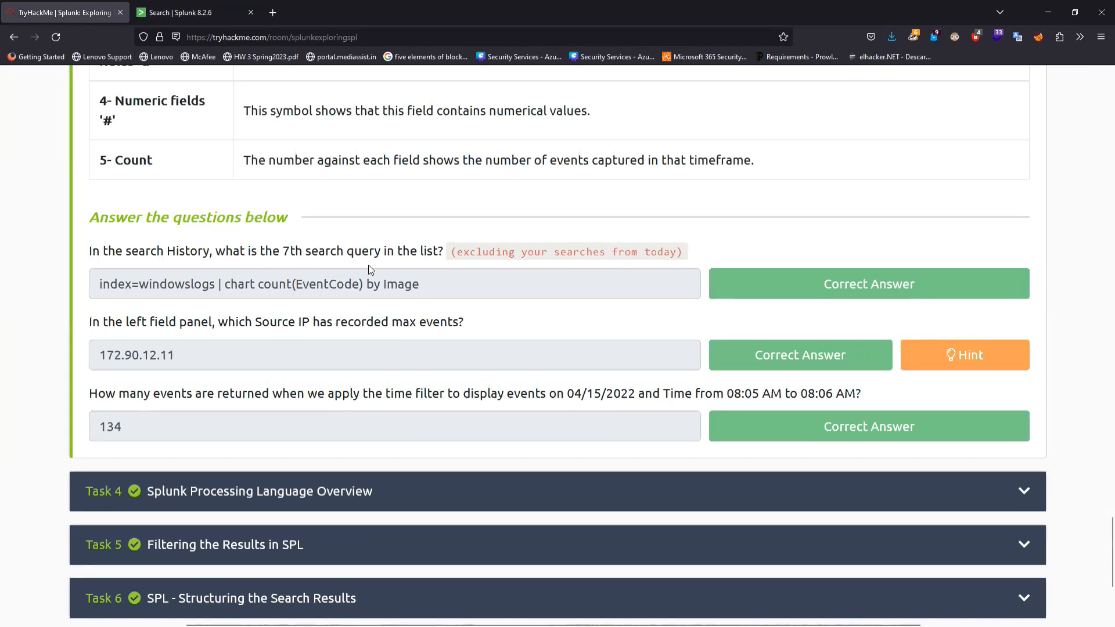
- Switch to Splunk, expand the search history to locate the seventh query, and check it against the room's question
left_click(202, 12)
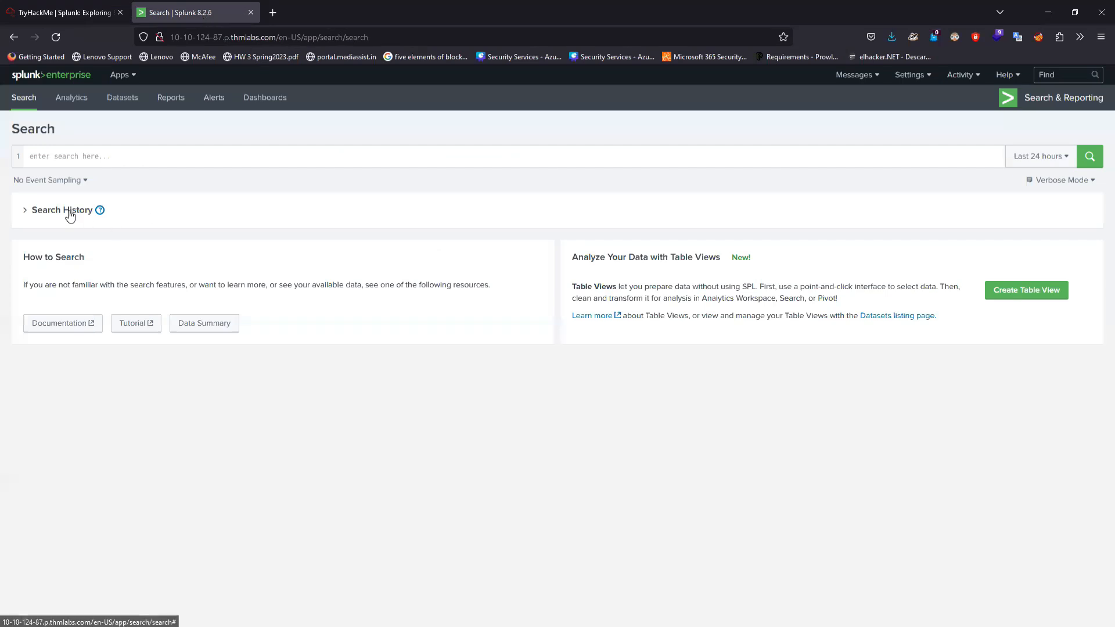
left_click(25, 211)
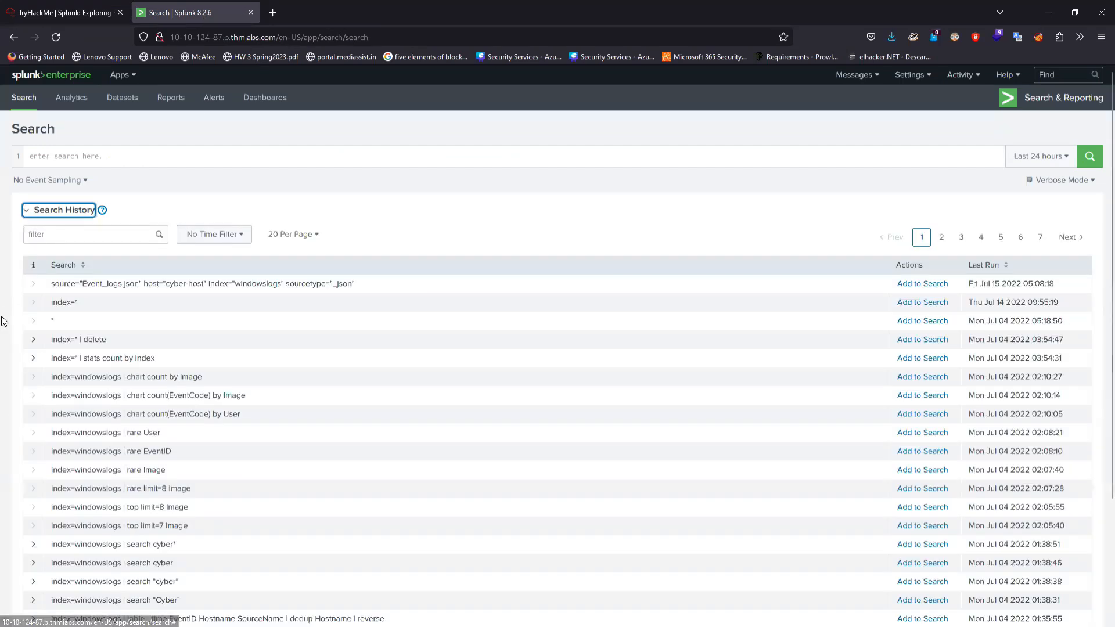
scroll(2, 321, "down", 2)
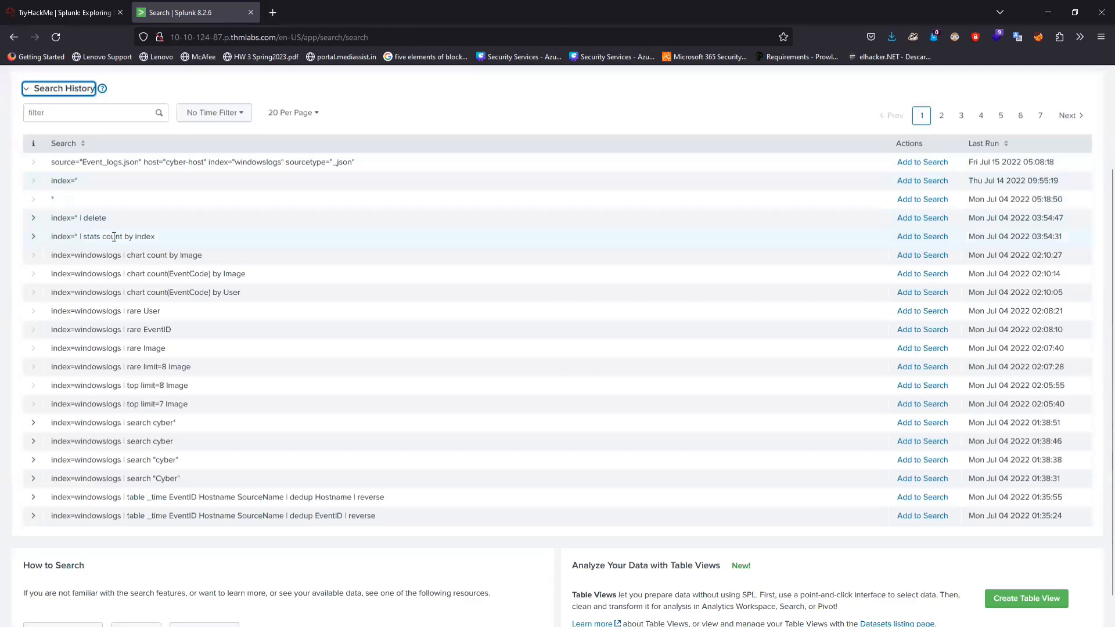
scroll(177, 275, "up", 3, "ctrl")
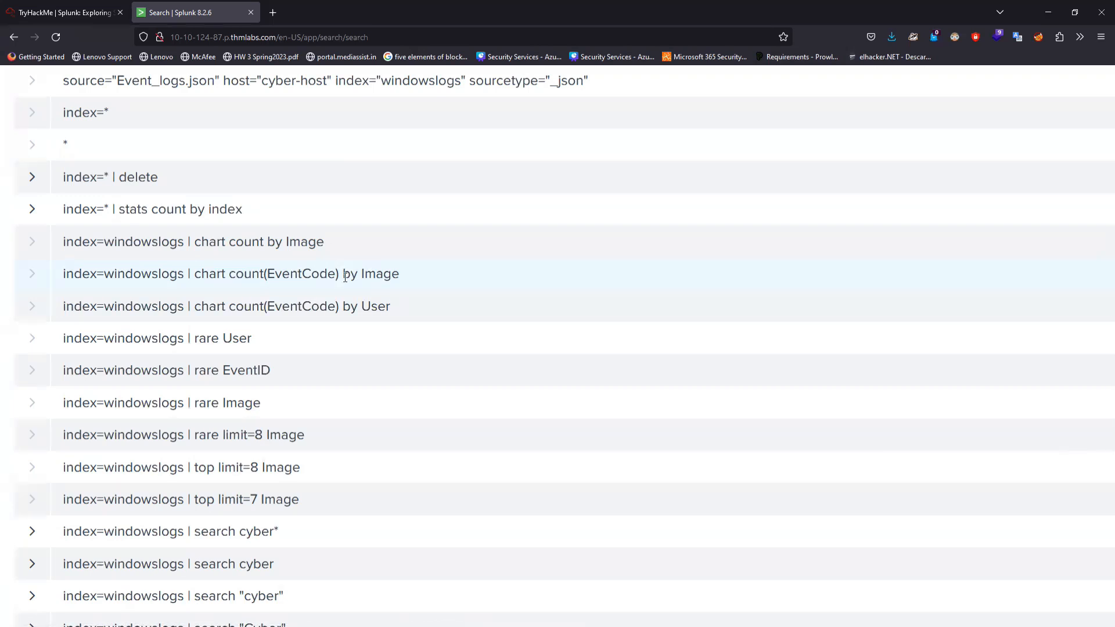
key("ctrl+shift+Tab")
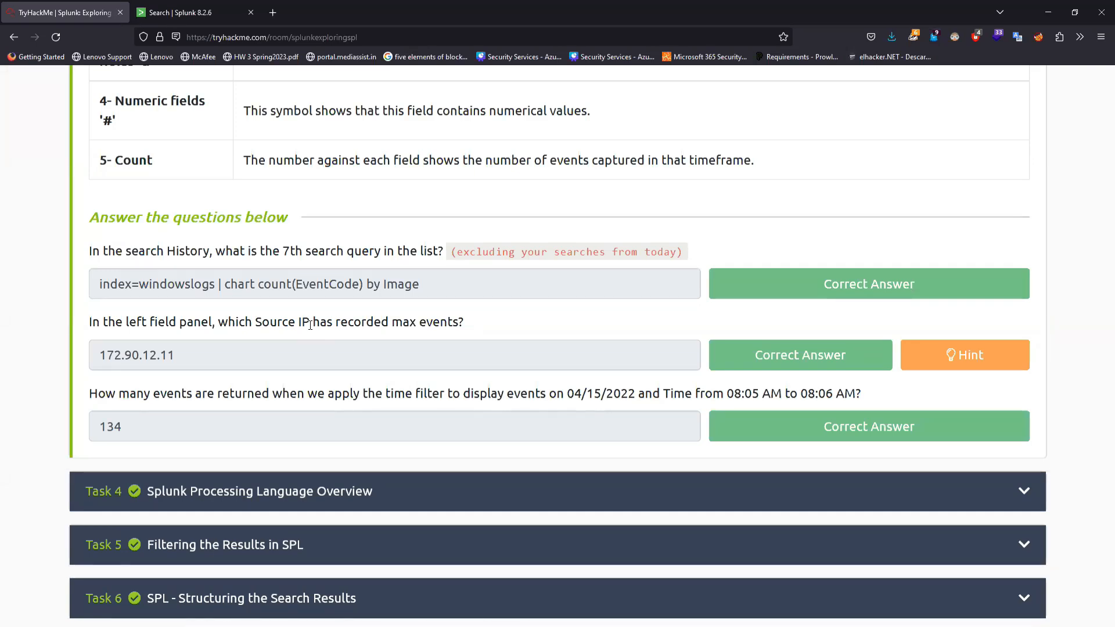
left_click(183, 14)
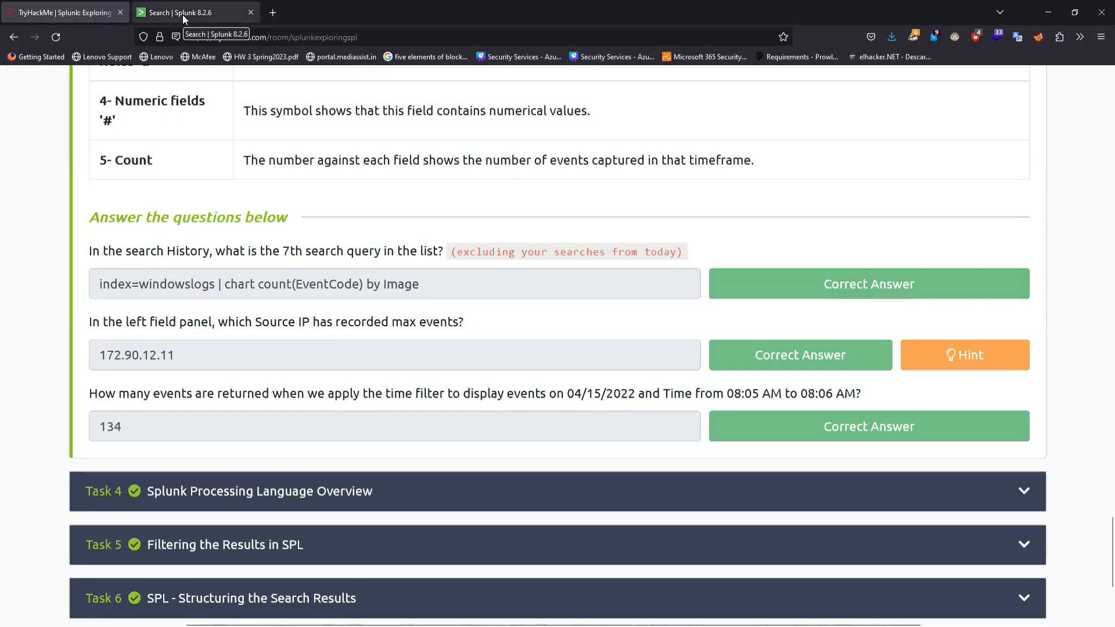
- Add the history query "index=windowslogs | chart count(EventCode) by Image" to the search and copy its text
scroll(203, 232, "down", 5)
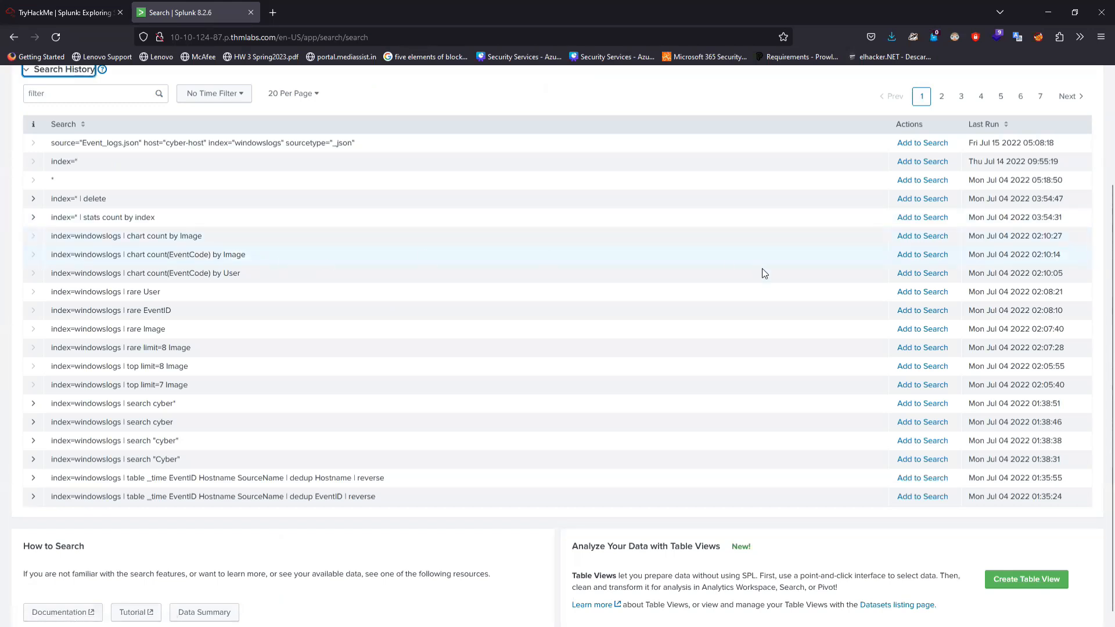
left_click(907, 256)
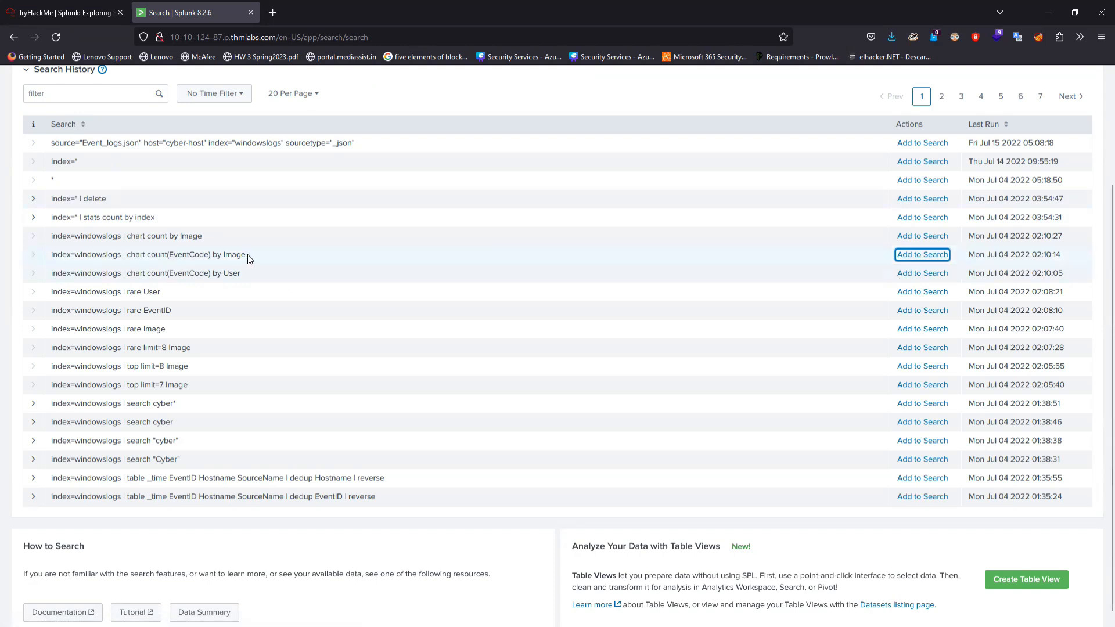
left_click_drag(249, 258, 52, 255)
right_click(54, 256)
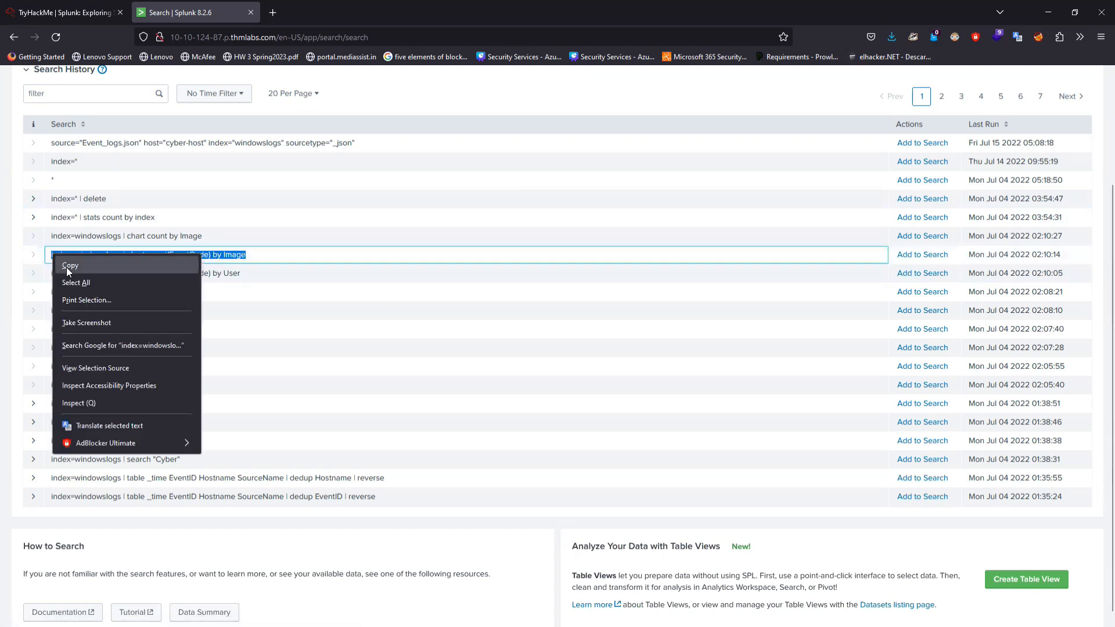
left_click(68, 266)
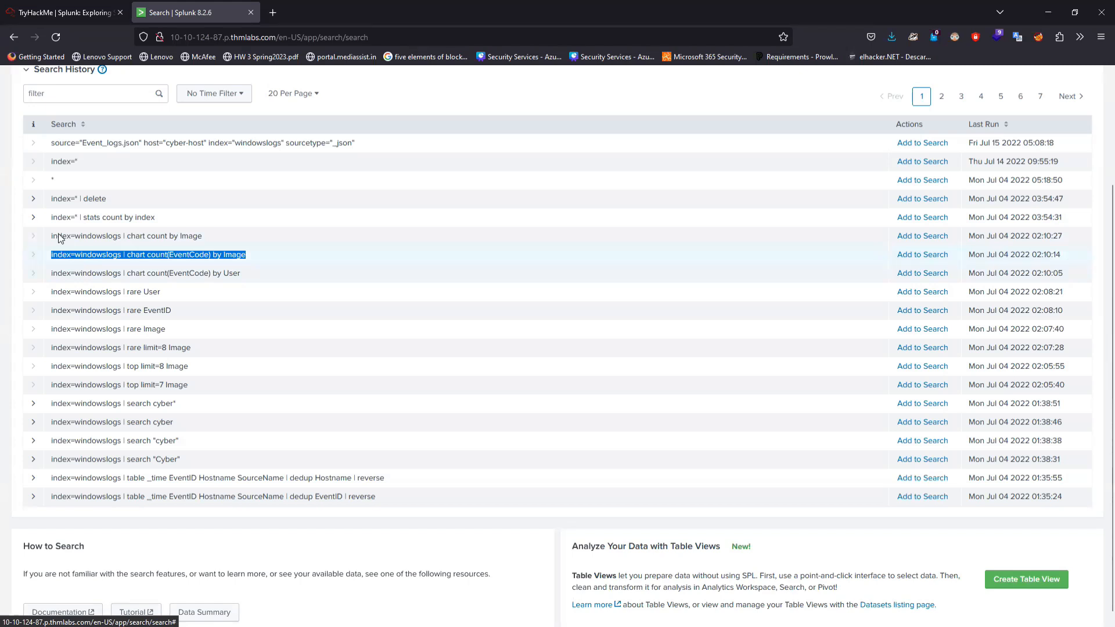
scroll(60, 238, "up", 3)
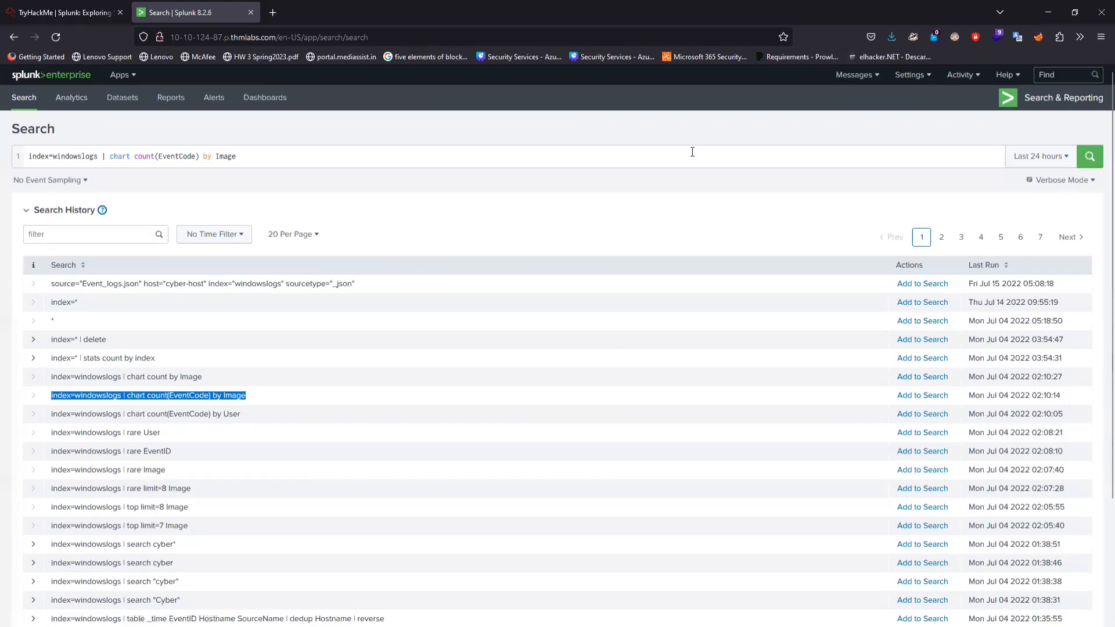
- Run the search and set its time range to All time
left_click(1092, 155)
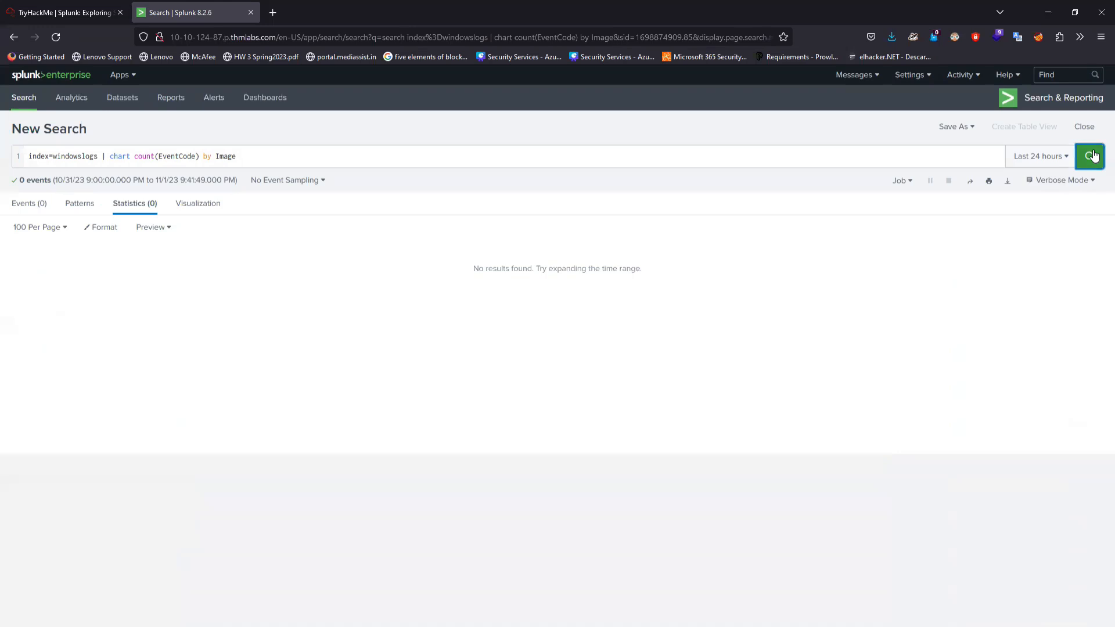
left_click(1059, 159)
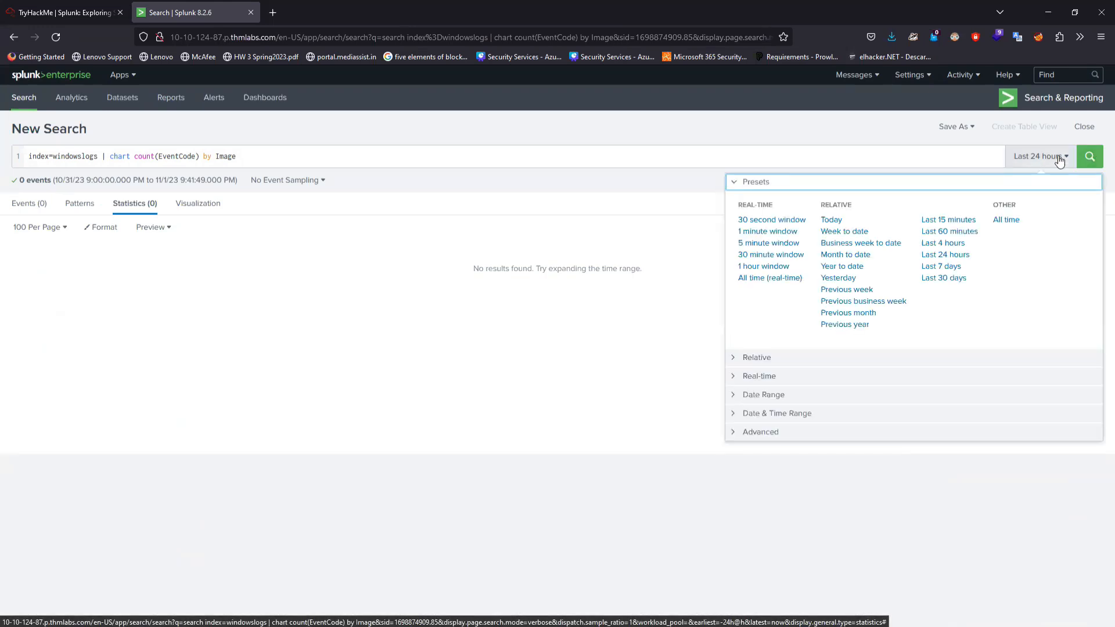
left_click(1006, 220)
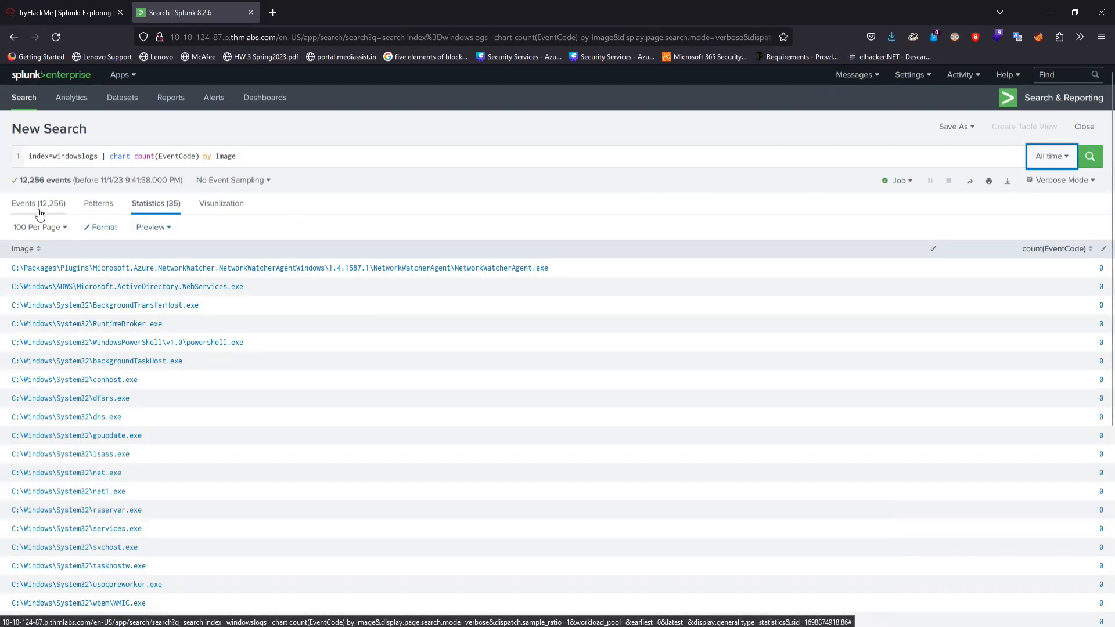
- Check the room's Source IP question, then show the search's events in Splunk and examine the query and field sidebar
left_click(91, 6)
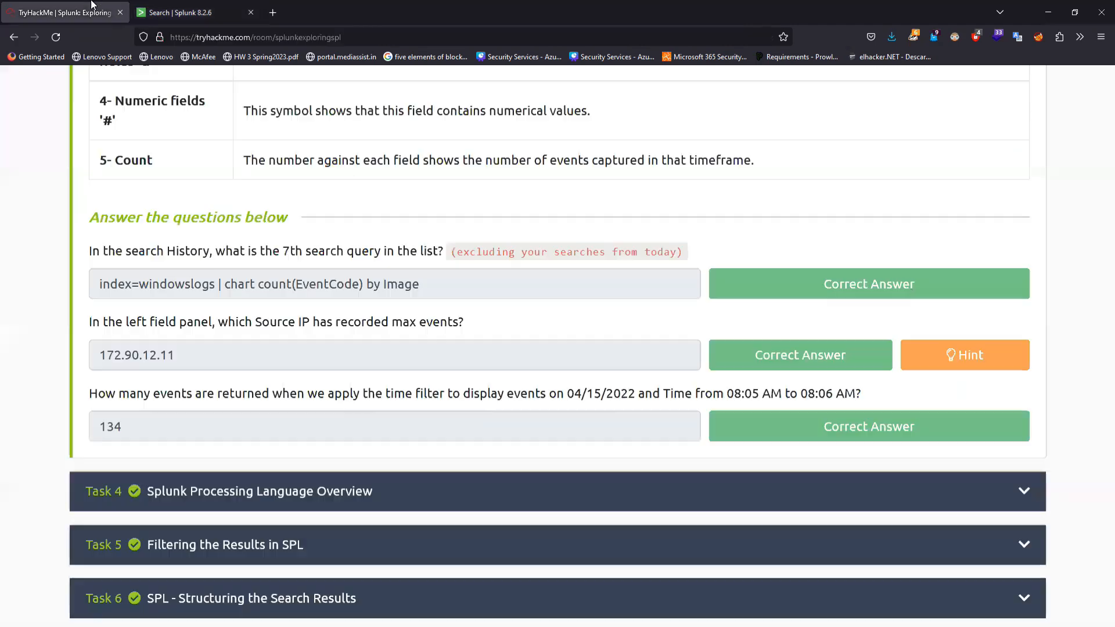
left_click(172, 9)
left_click(39, 203)
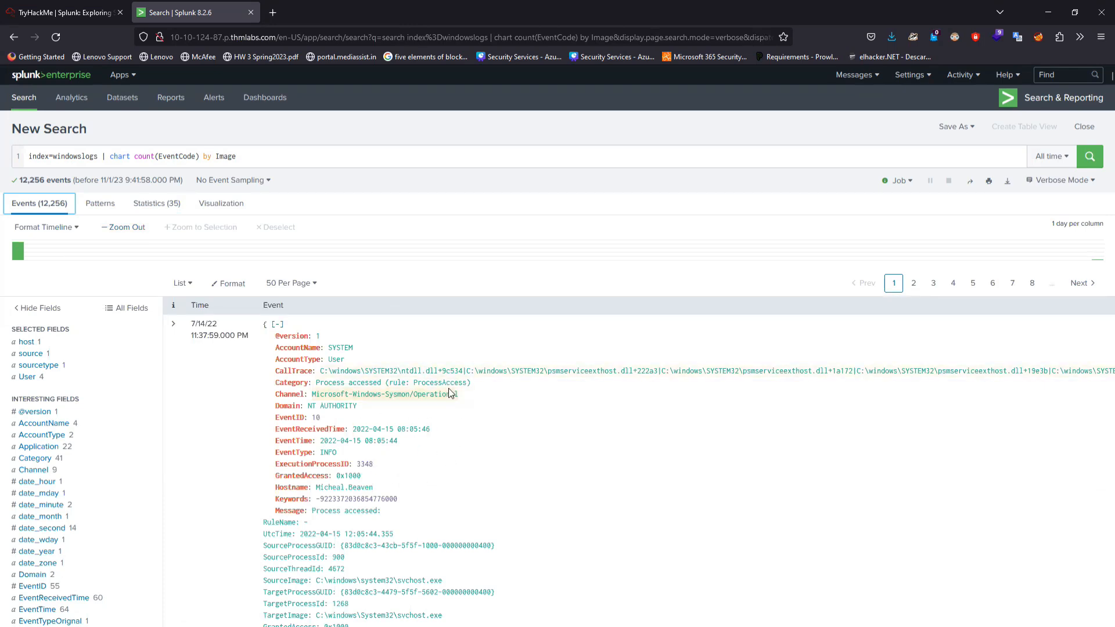
scroll(205, 167, "up", 3)
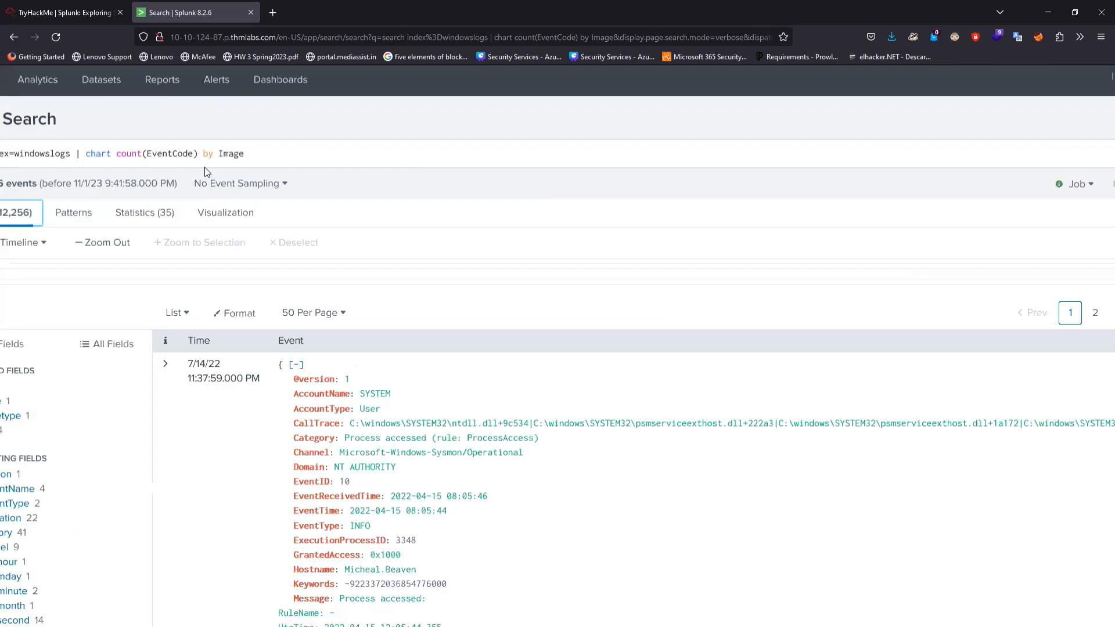
scroll(205, 168, "left", 2)
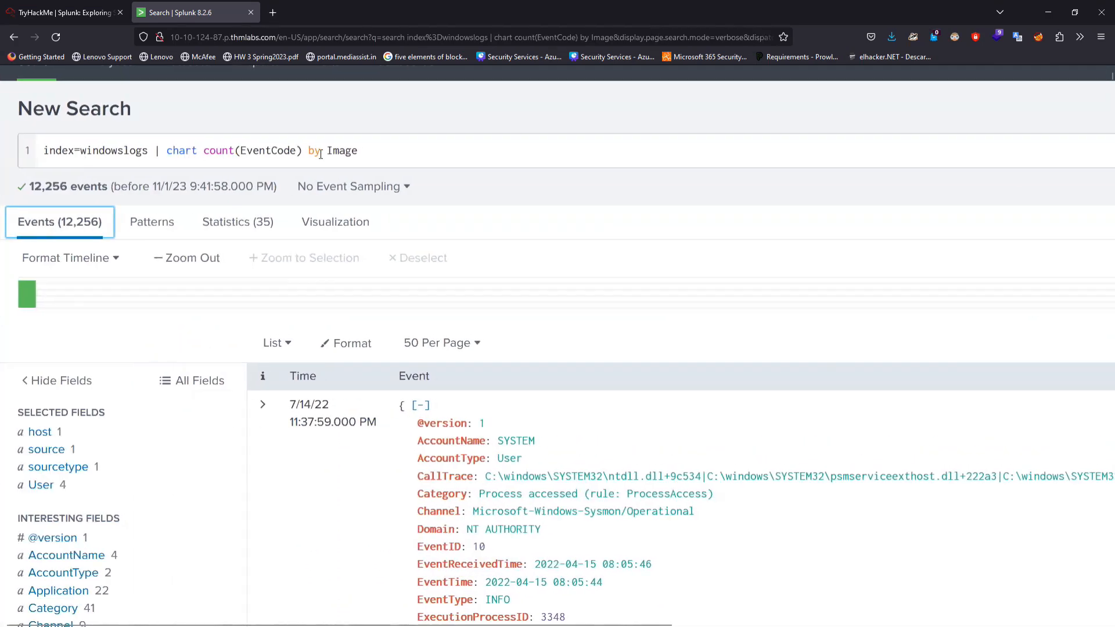
scroll(356, 215, "down", 3)
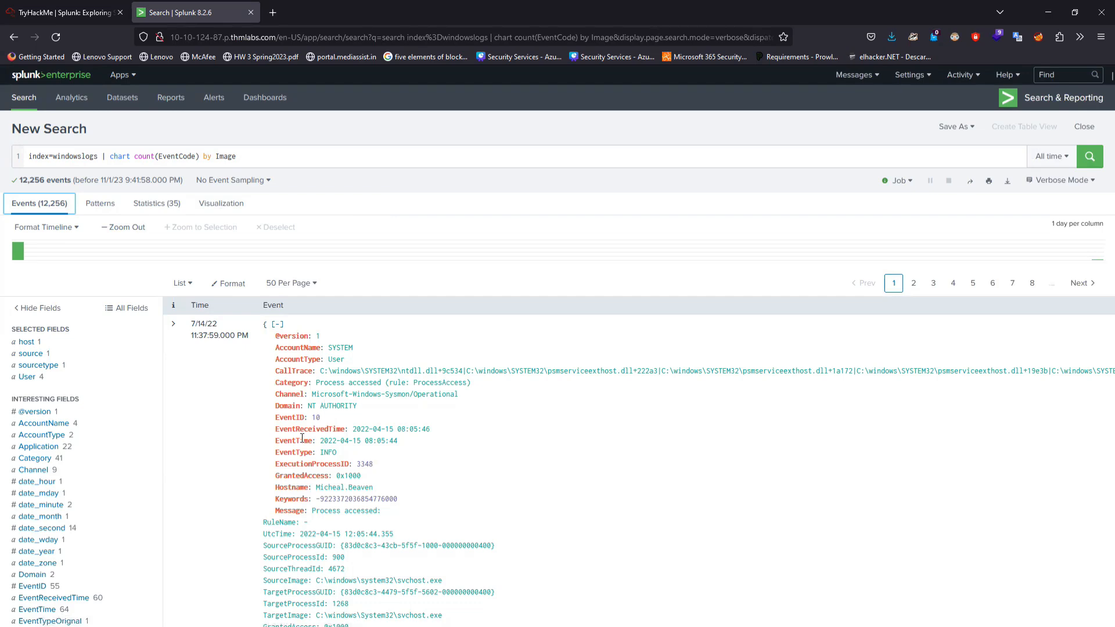
scroll(100, 218, "up", 3)
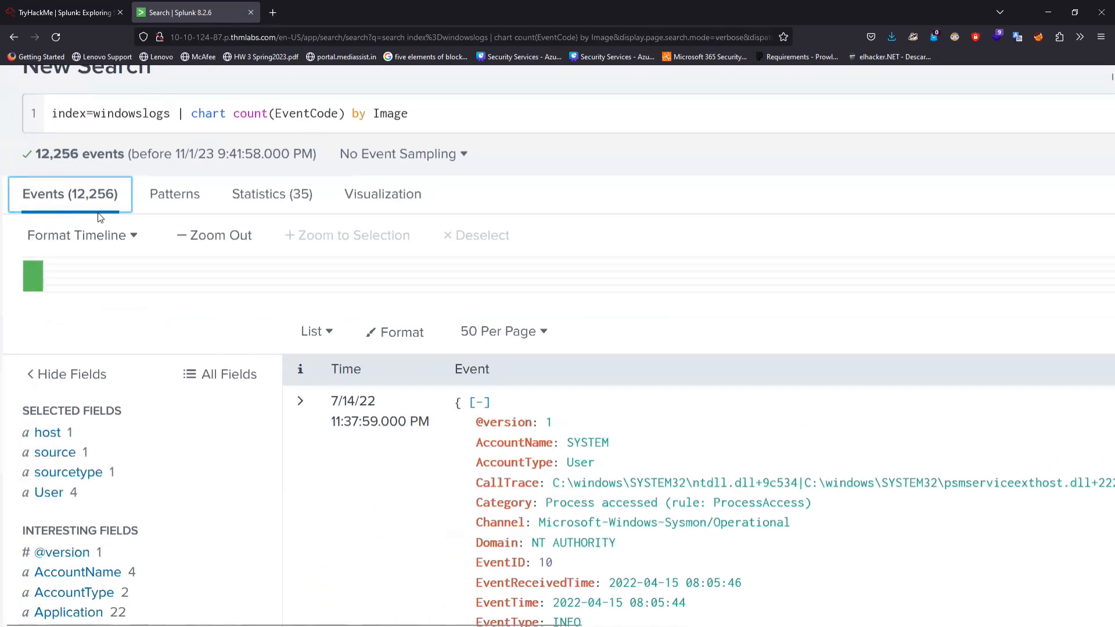
scroll(80, 193, "down", 3)
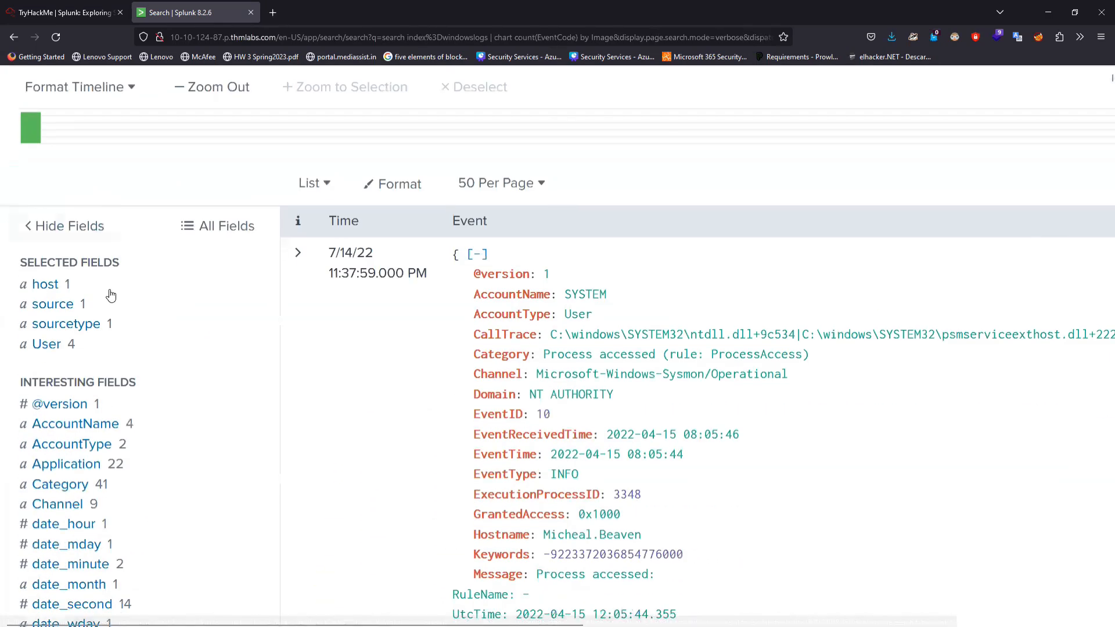
- Open the source field's value summary and recheck the room's question about the Source IP with the most events
left_click(57, 304)
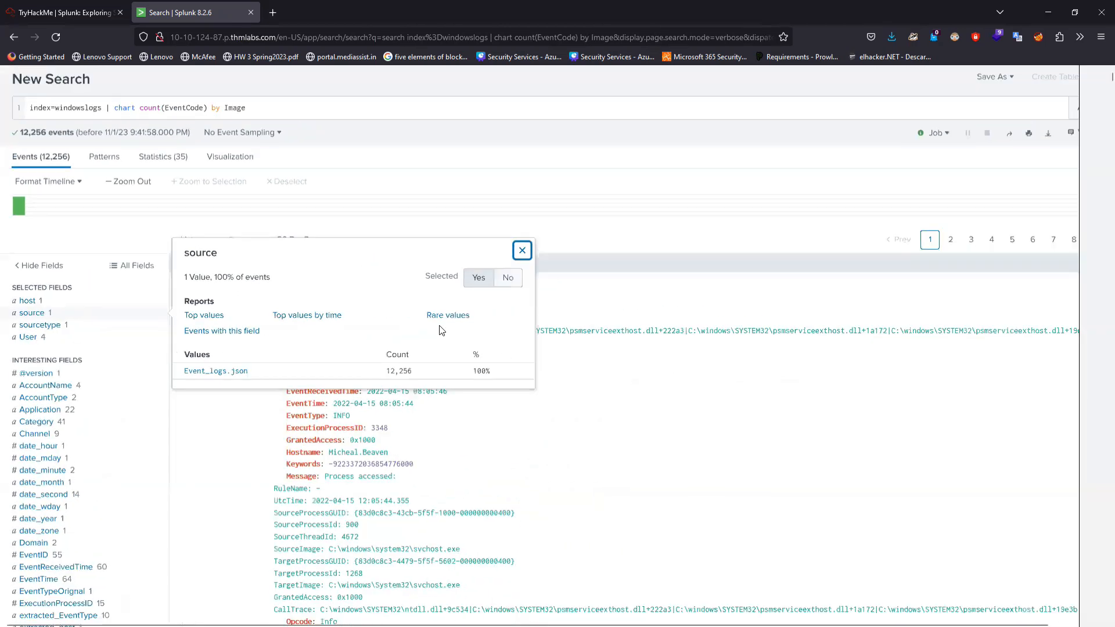
left_click(125, 7)
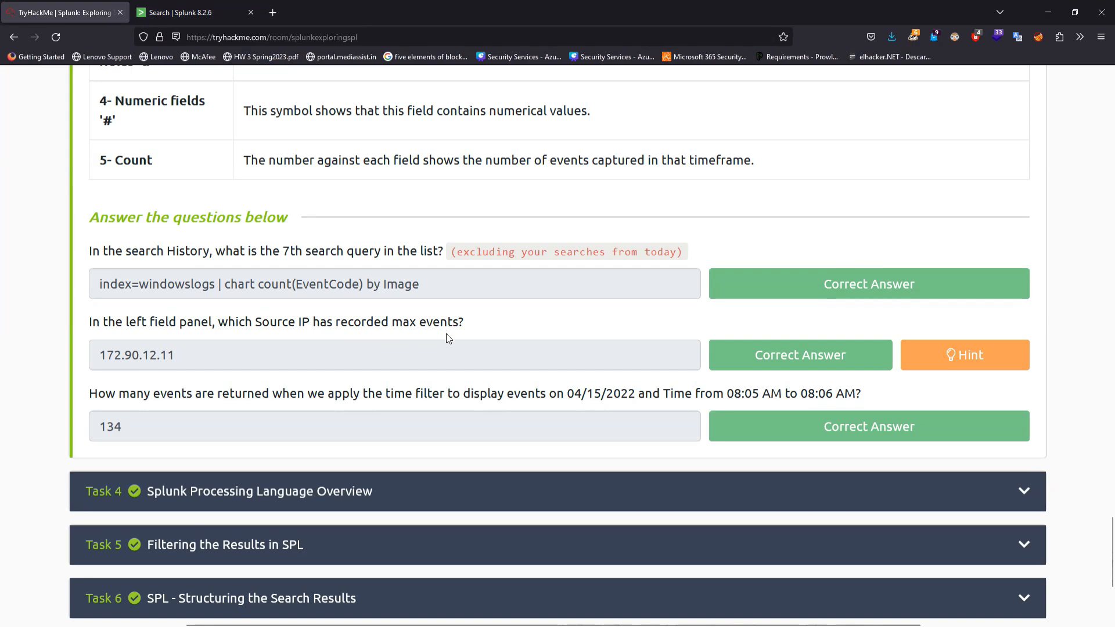
left_click(218, 12)
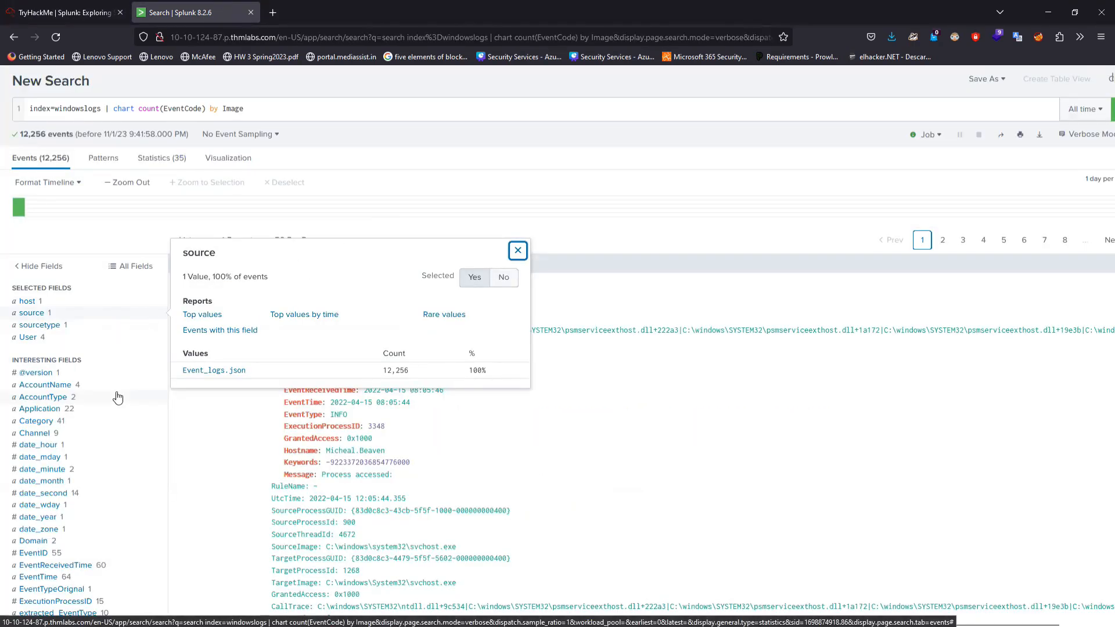
- Examine the selected and interesting fields in the events' field list for one that holds source IPs
scroll(117, 395, "down", 3)
scroll(109, 378, "down", 3)
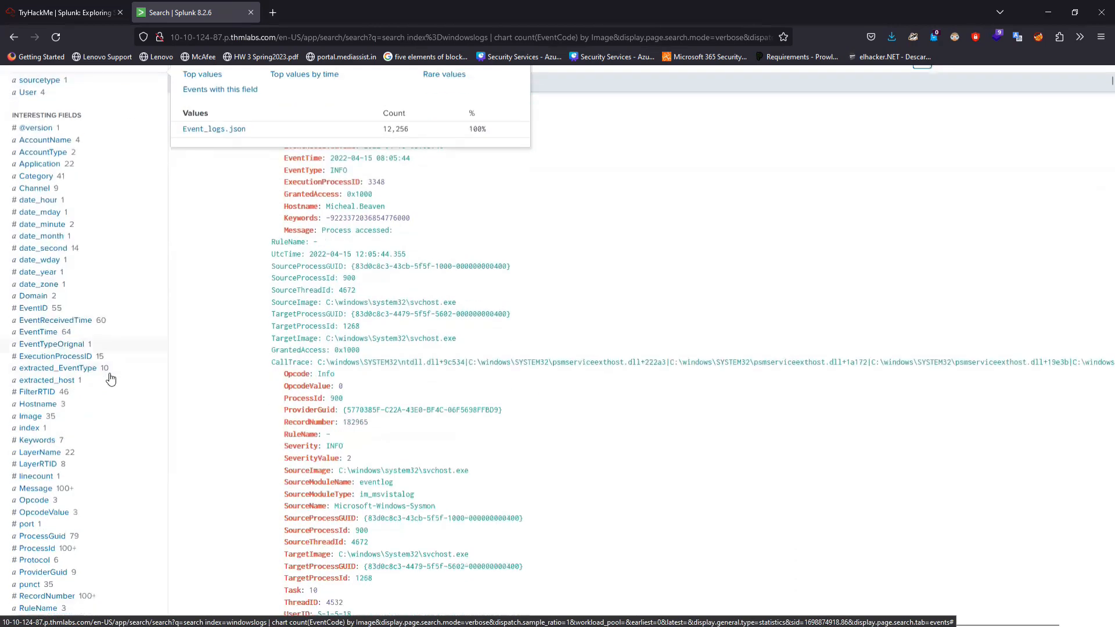
scroll(110, 379, "down", 1)
scroll(110, 378, "up", 3)
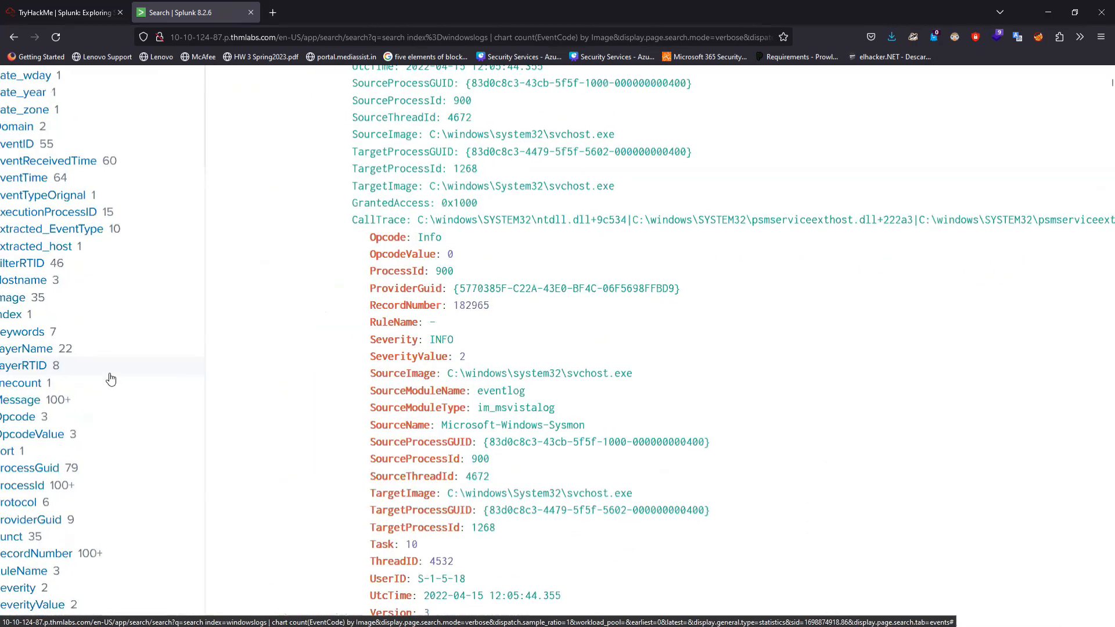
scroll(109, 378, "left", 1)
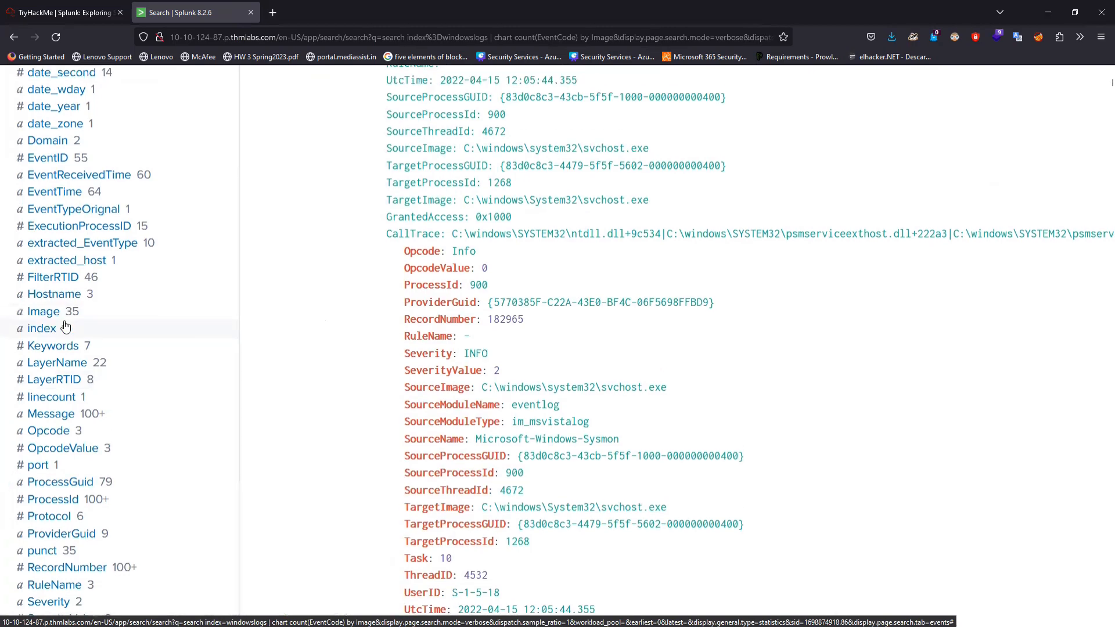
scroll(65, 325, "down", 7)
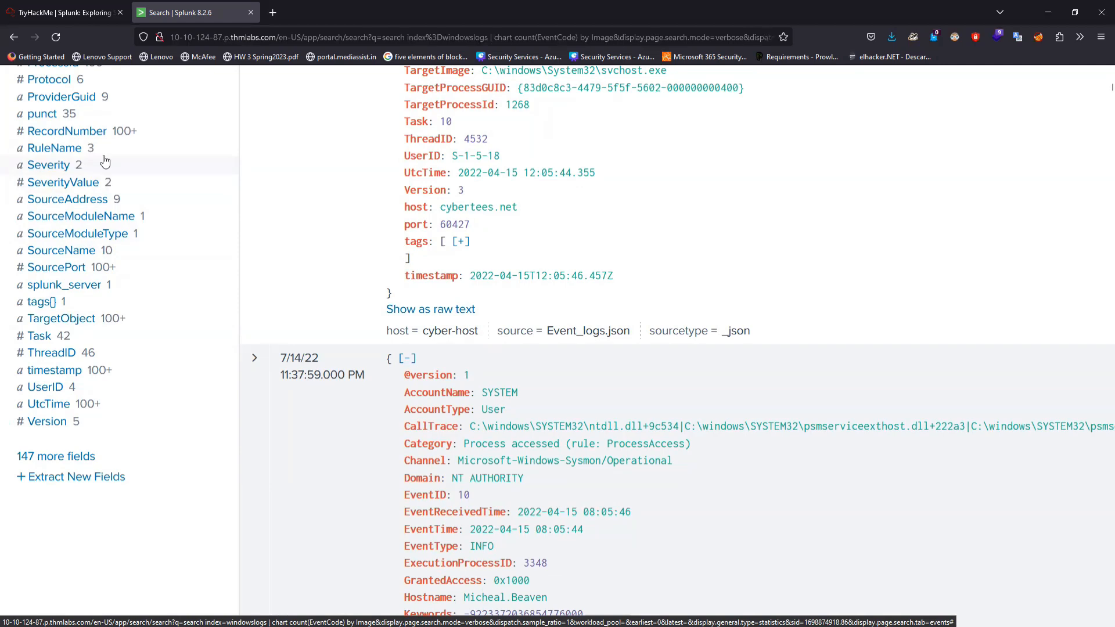
scroll(105, 161, "up", 15)
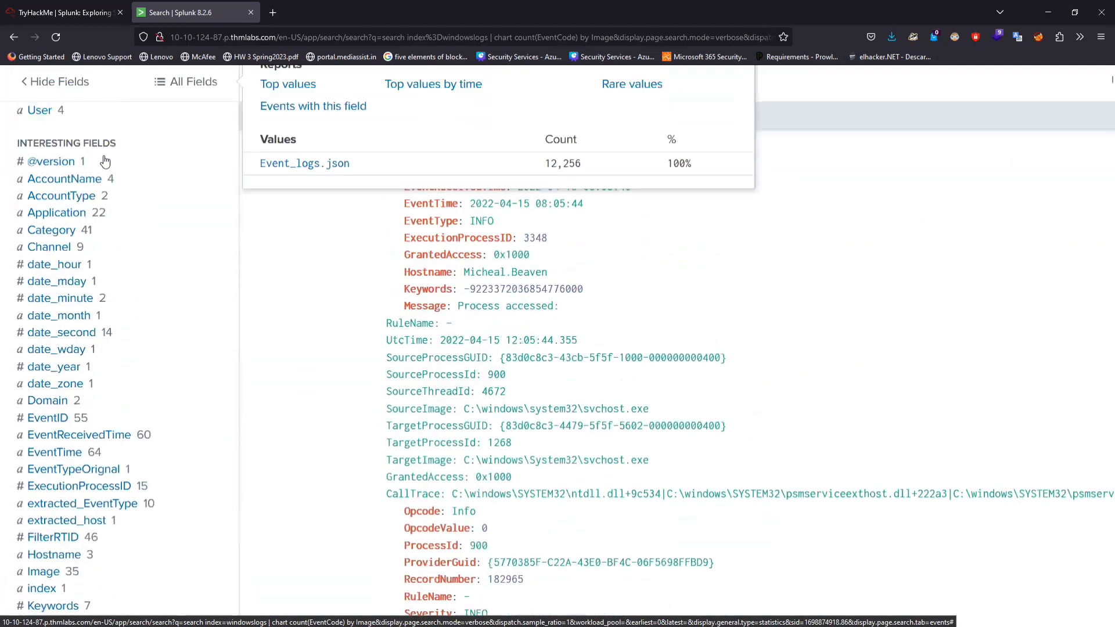
scroll(104, 161, "up", 1)
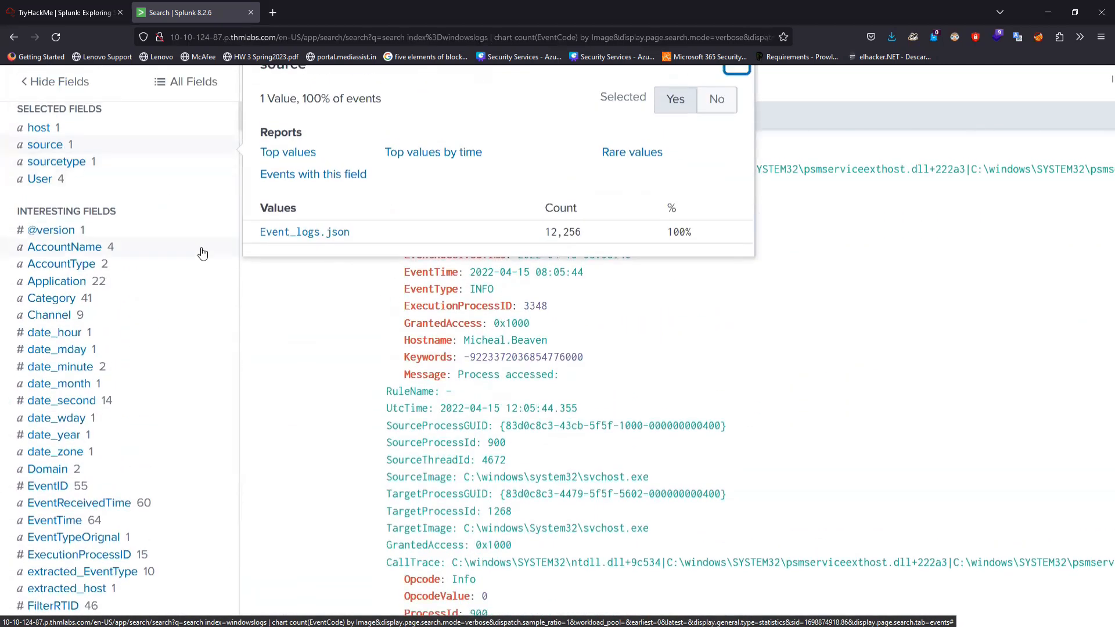
- Read the hint for the room's Source IP question on the TryHackMe page, then close it
left_click(64, 12)
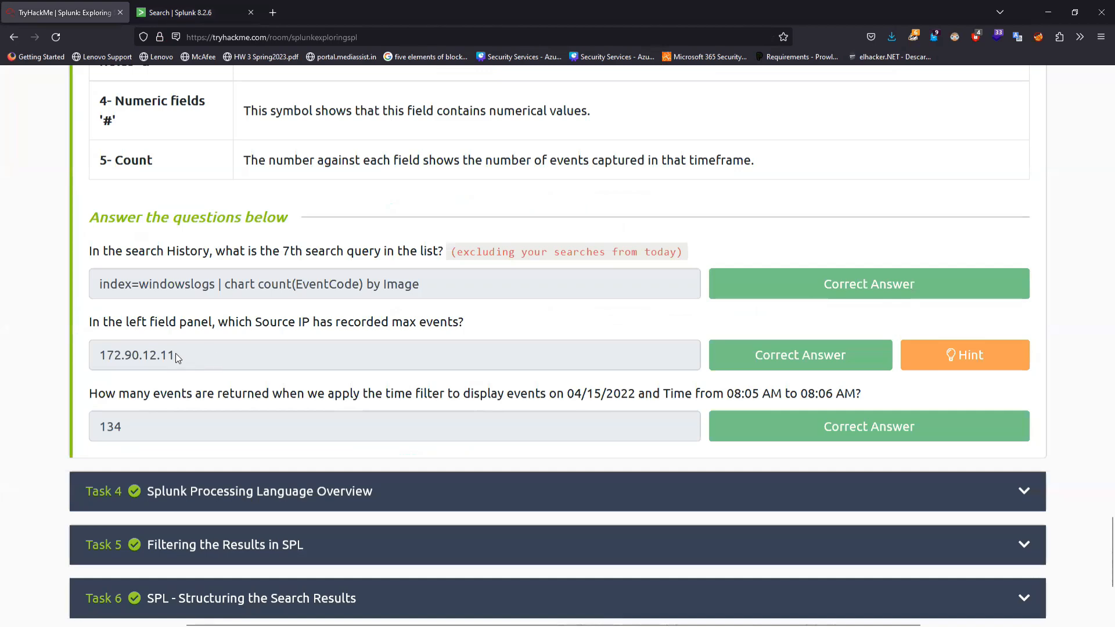
left_click(953, 369)
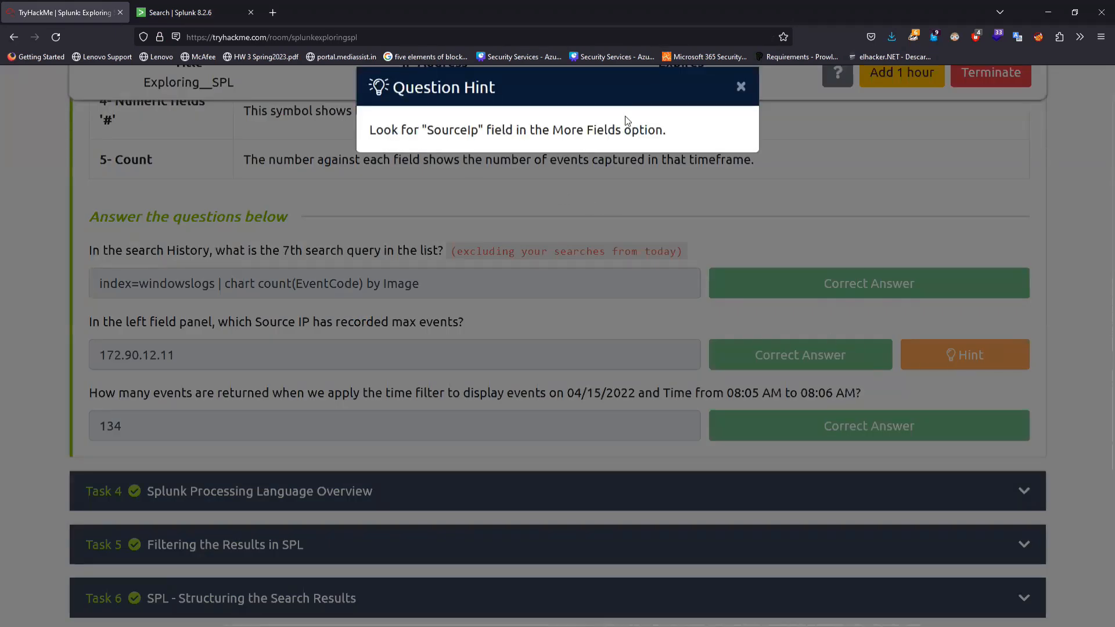
left_click(740, 87)
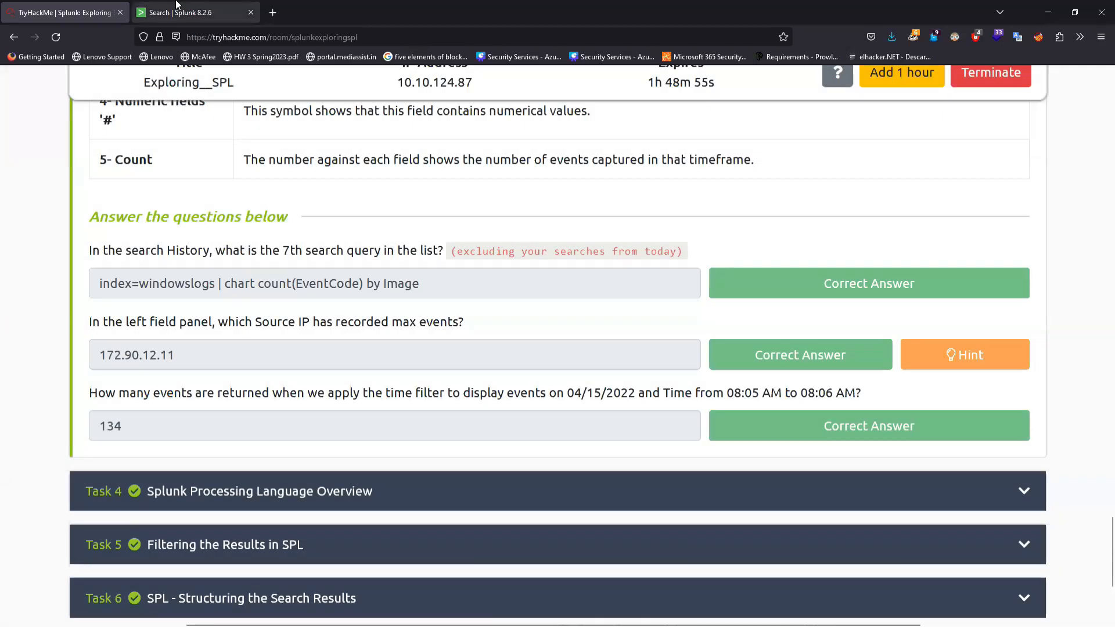
- Back in Splunk, open the SourceAddress field's value summary and highlight the address 172.90.12.11
left_click(180, 12)
scroll(99, 407, "down", 9)
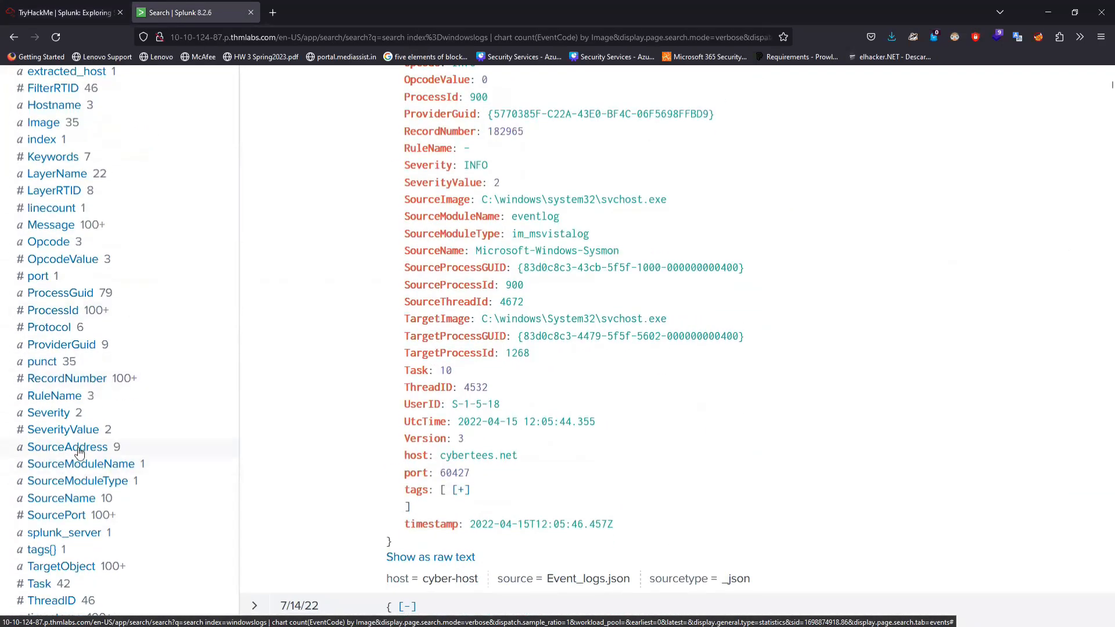
left_click(80, 453)
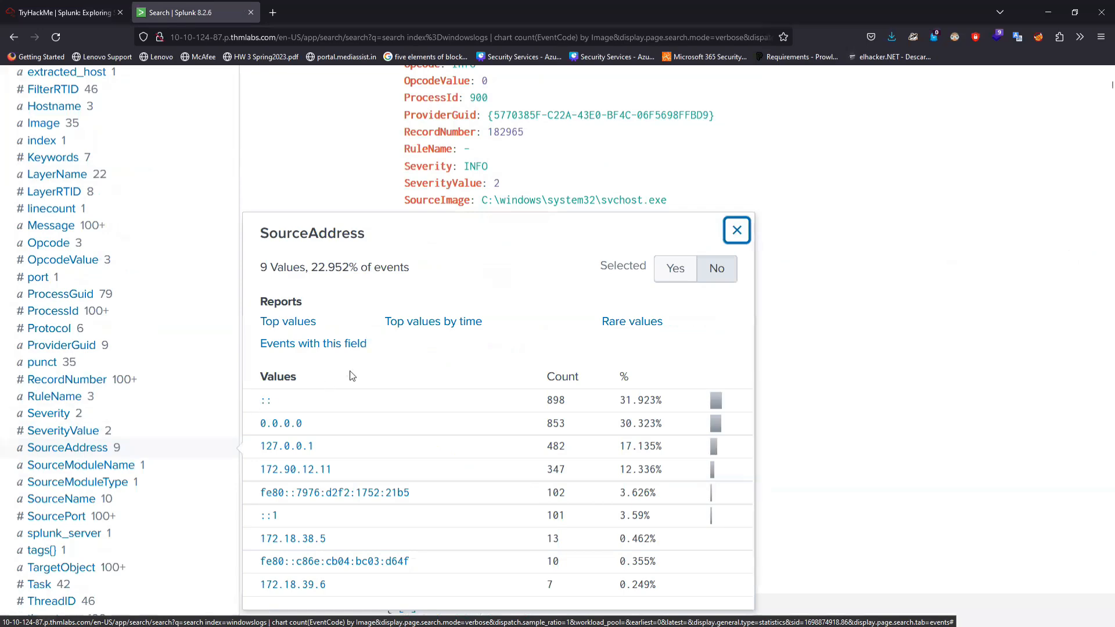
scroll(348, 314, "down", 2)
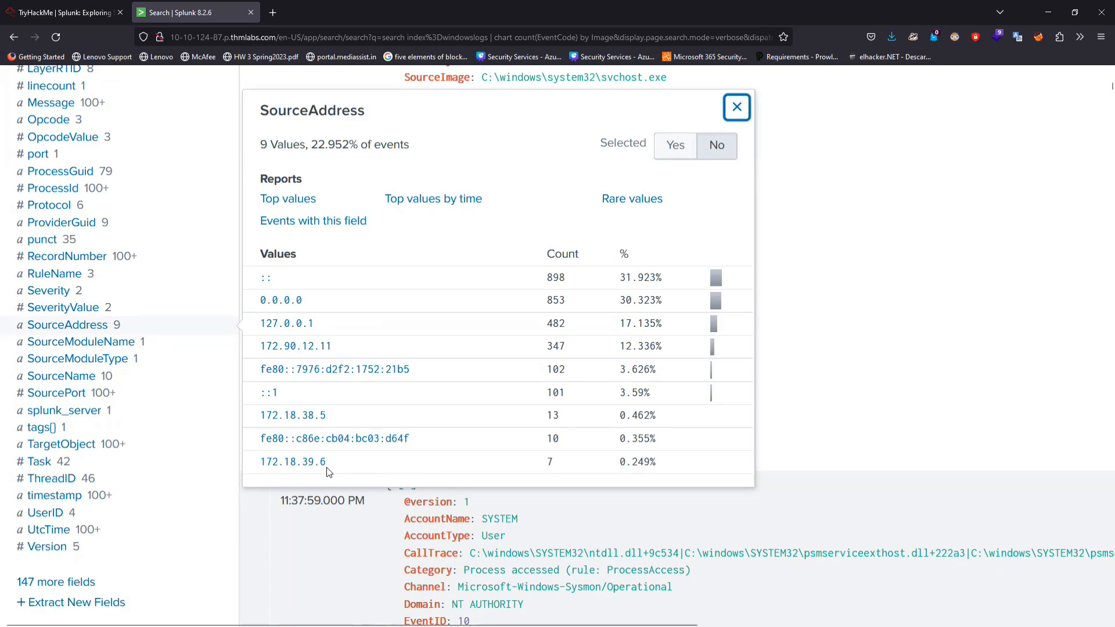
scroll(308, 467, "up", 4)
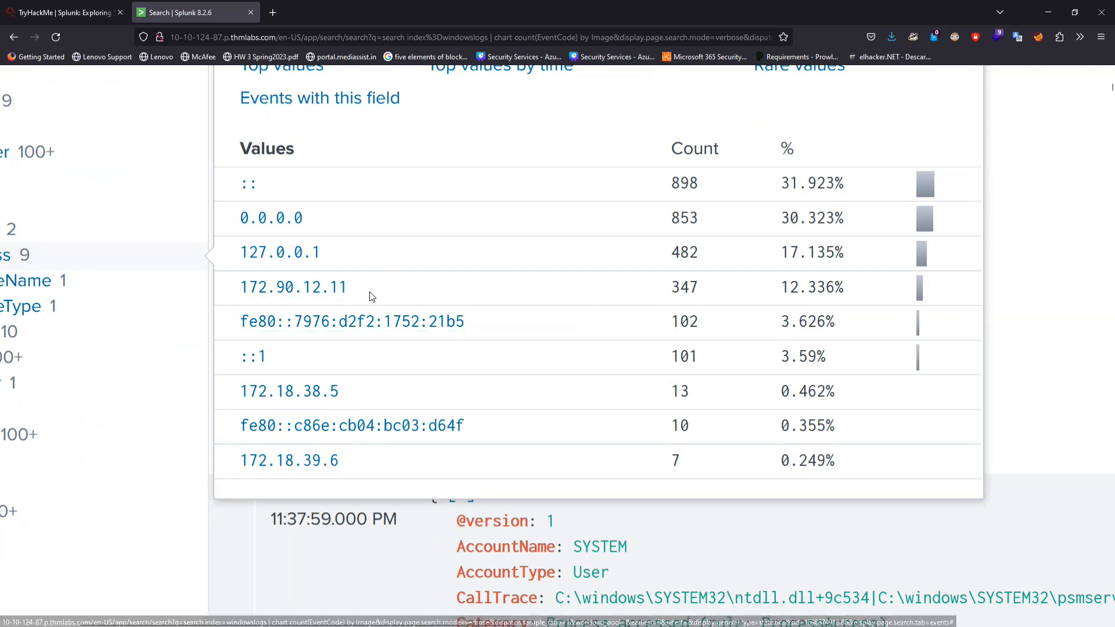
left_click_drag(355, 289, 239, 290)
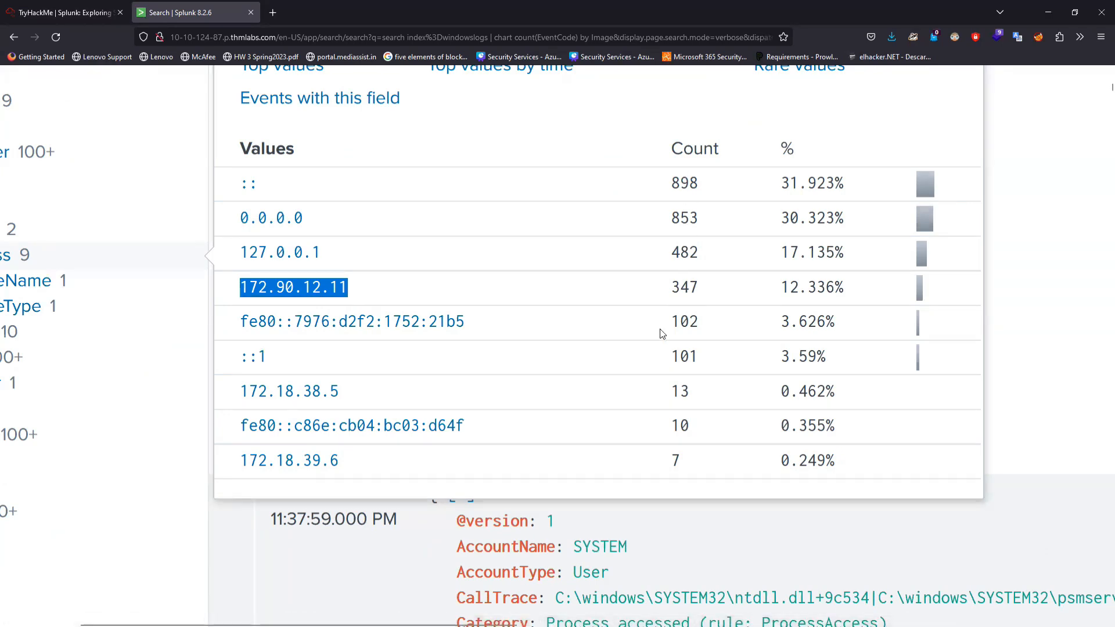
key("ctrl+minus")
key("ctrl+minus")
key("ctrl+minus")
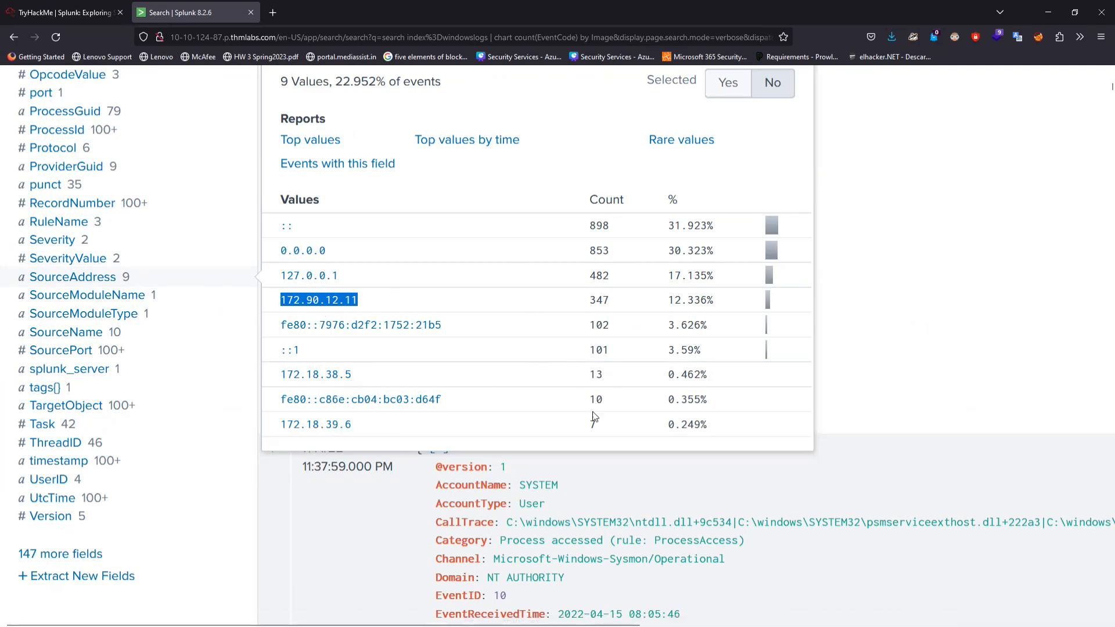
- Compare the room's Source IP answer 172.90.12.11 with the same address in Splunk's SourceAddress summary
left_click(64, 12)
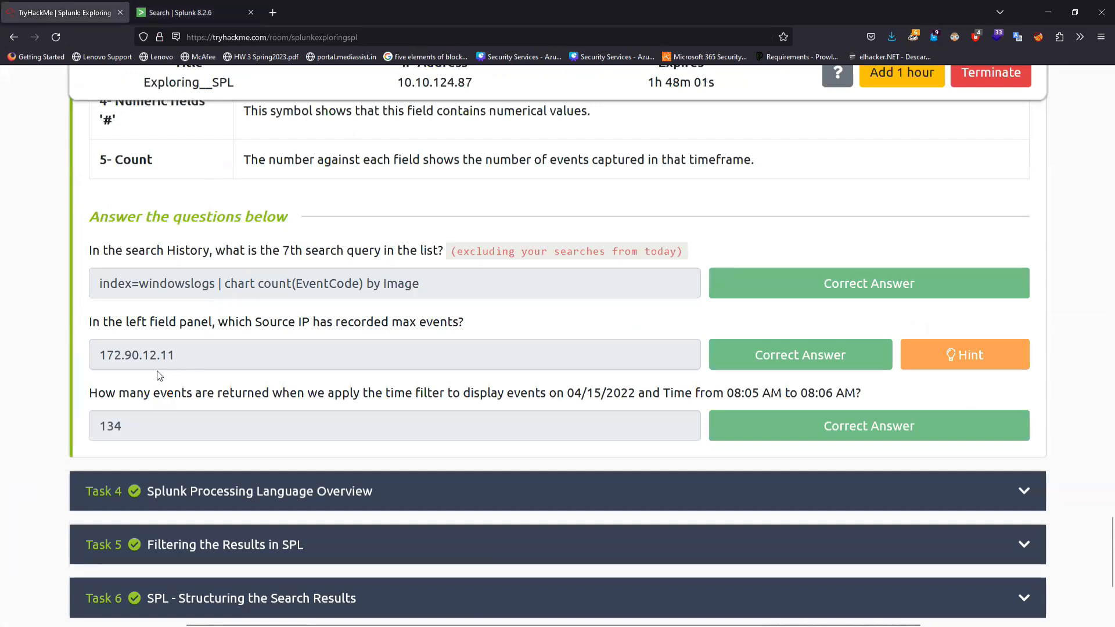
left_click_drag(180, 359, 96, 354)
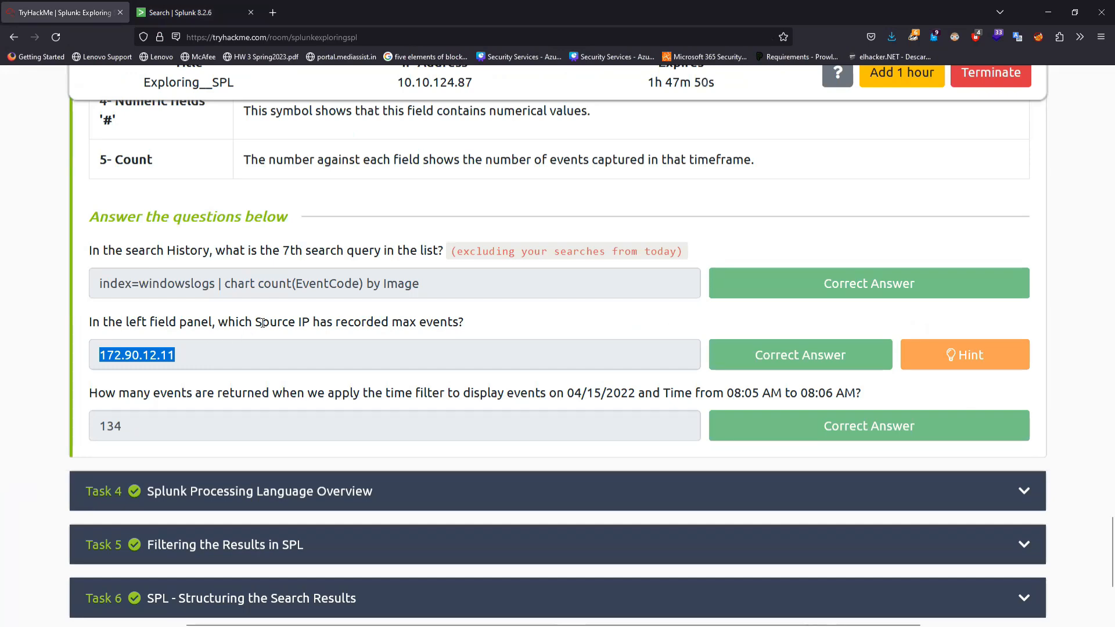
left_click(183, 10)
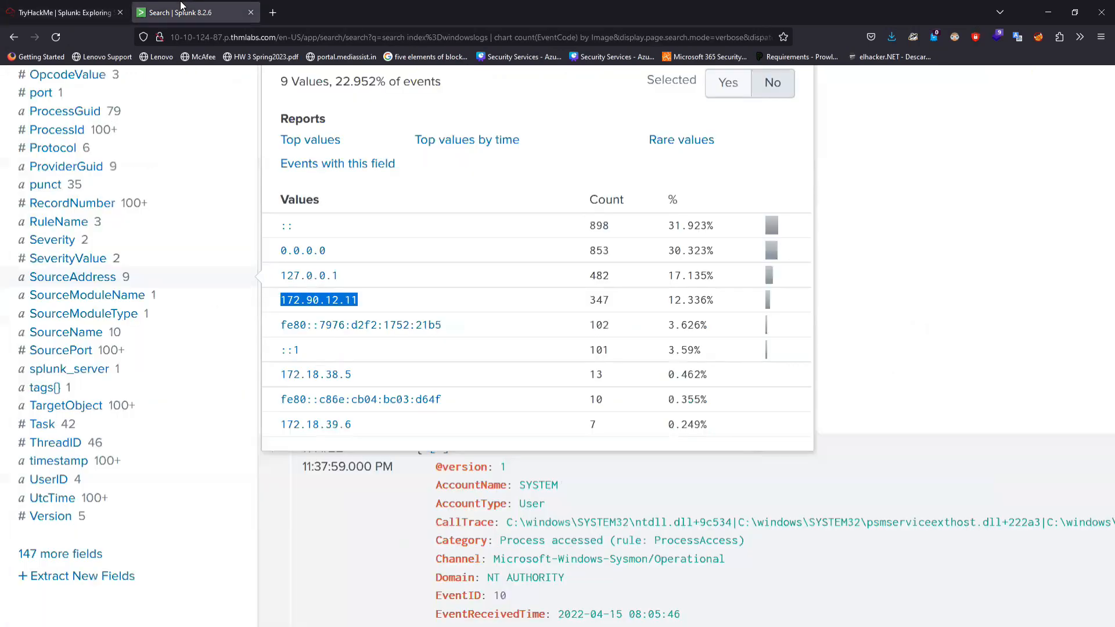
key("ctrl+plus")
key("ctrl+plus")
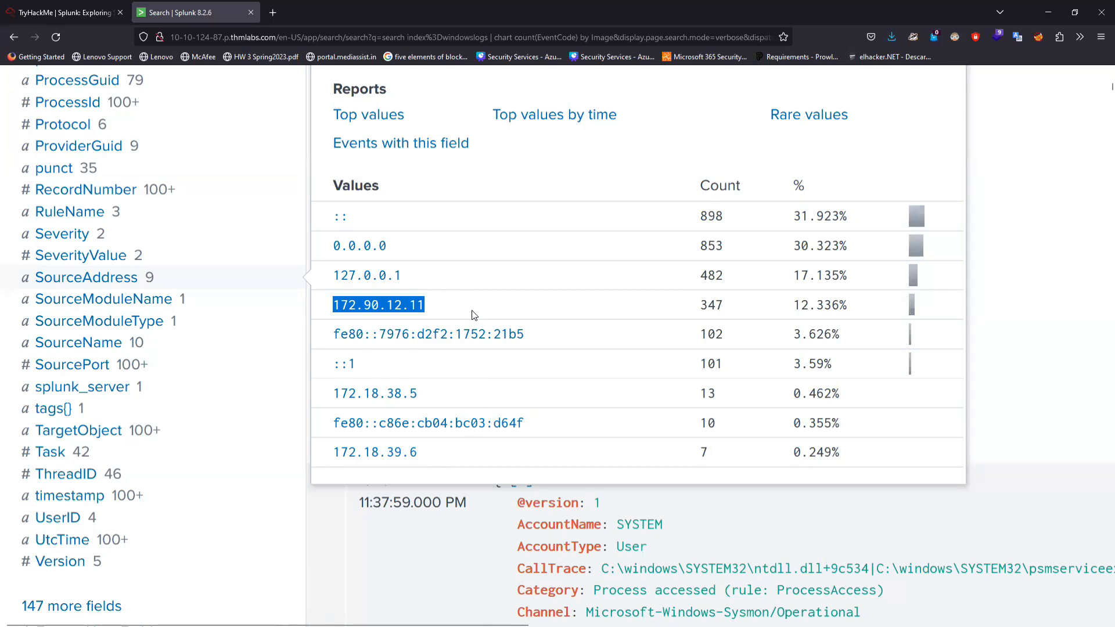
- Reread the room's question on the Source IP with max events and compare the event counts of the SourceAddress values in Splunk
left_click(64, 12)
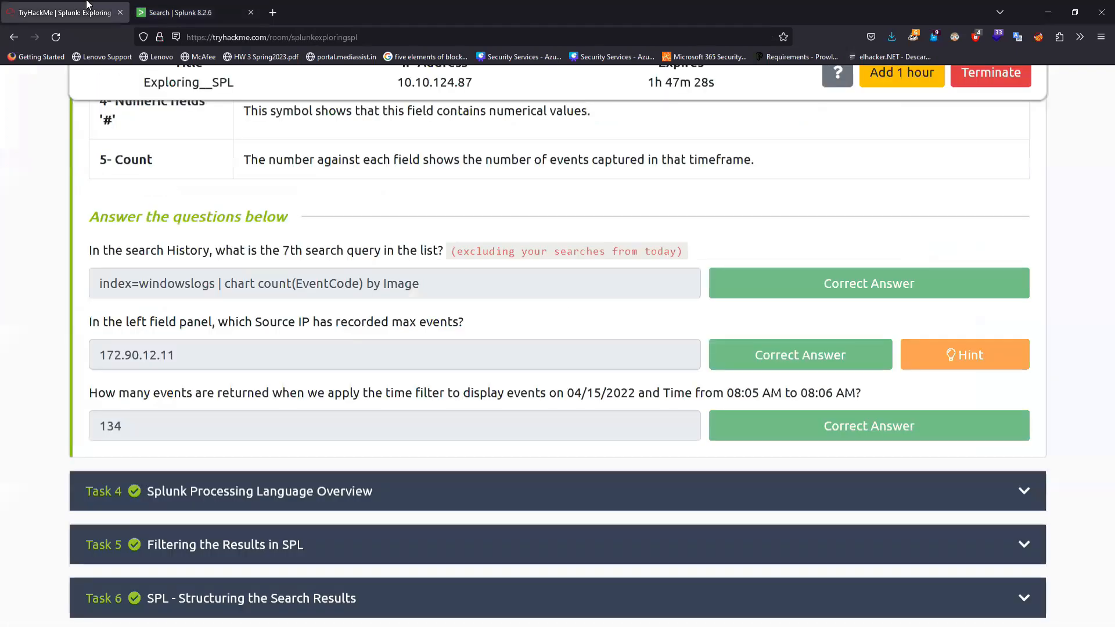
left_click_drag(220, 323, 461, 319)
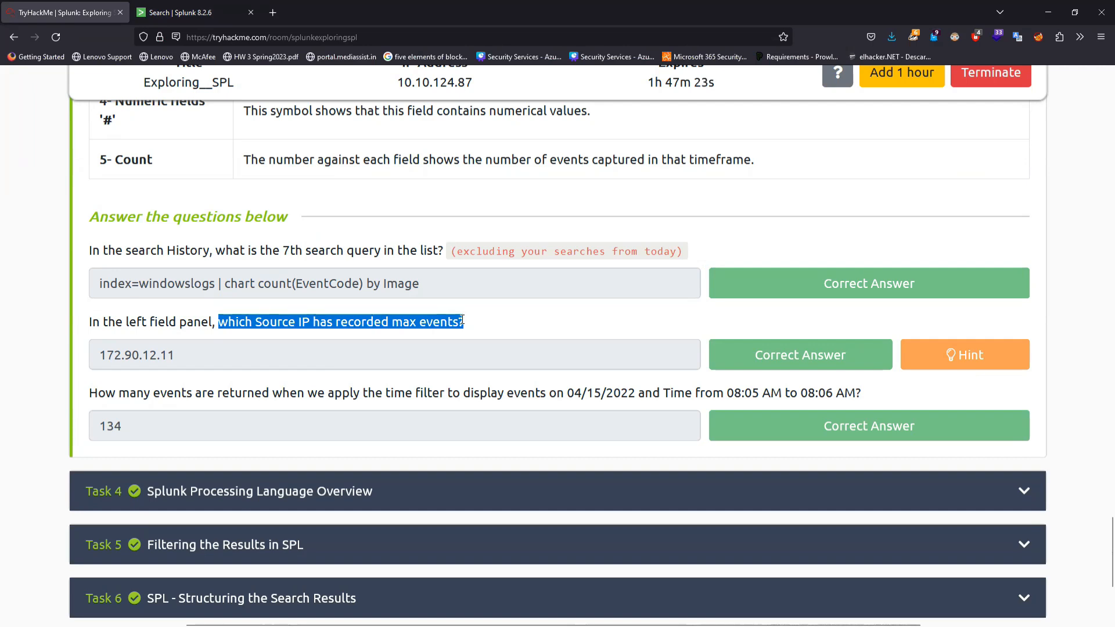
left_click(180, 12)
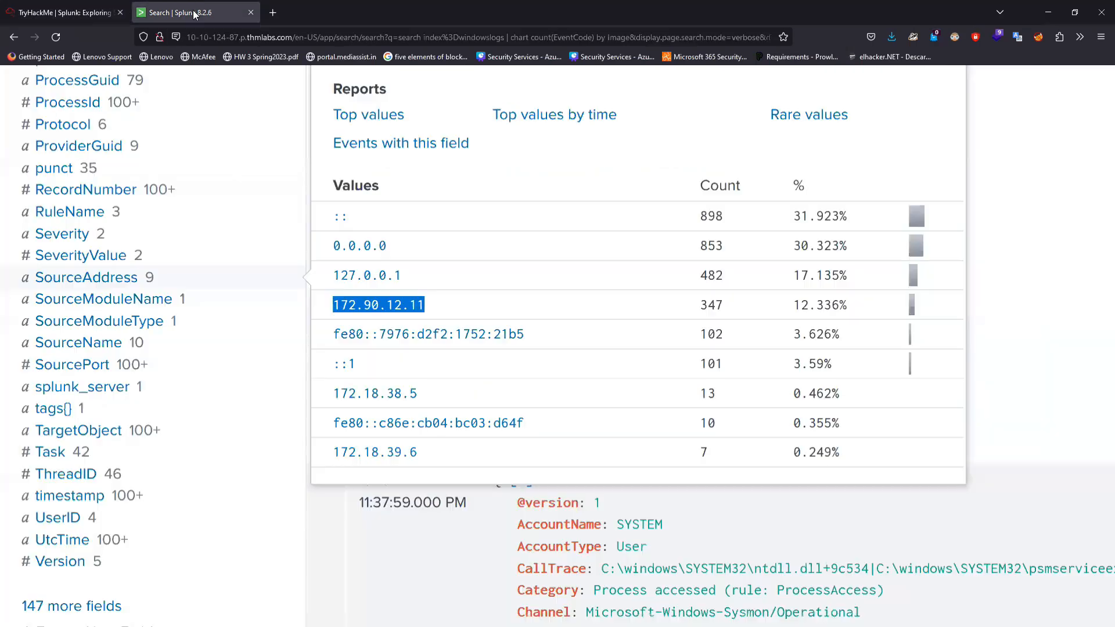
scroll(704, 305, "up", 2)
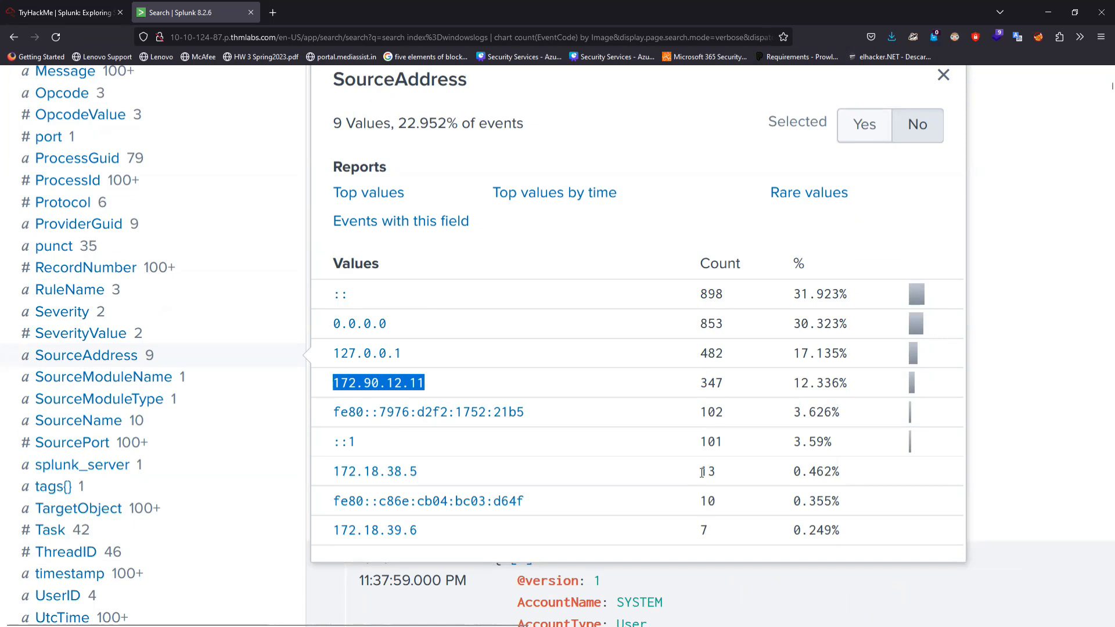
left_click_drag(405, 357, 334, 360)
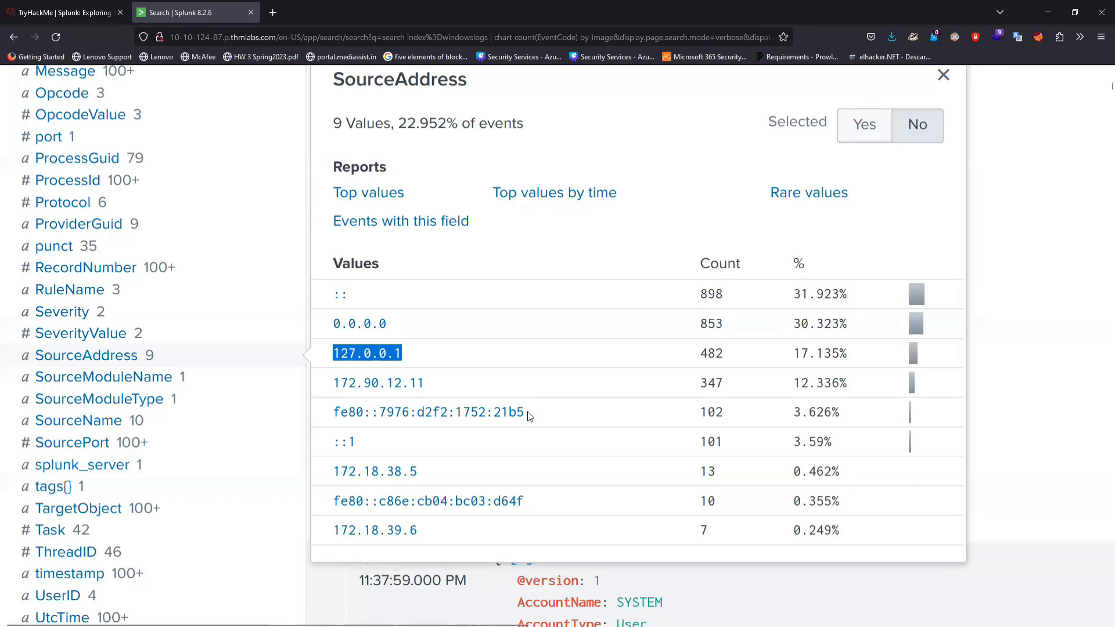
left_click_drag(526, 412, 333, 412)
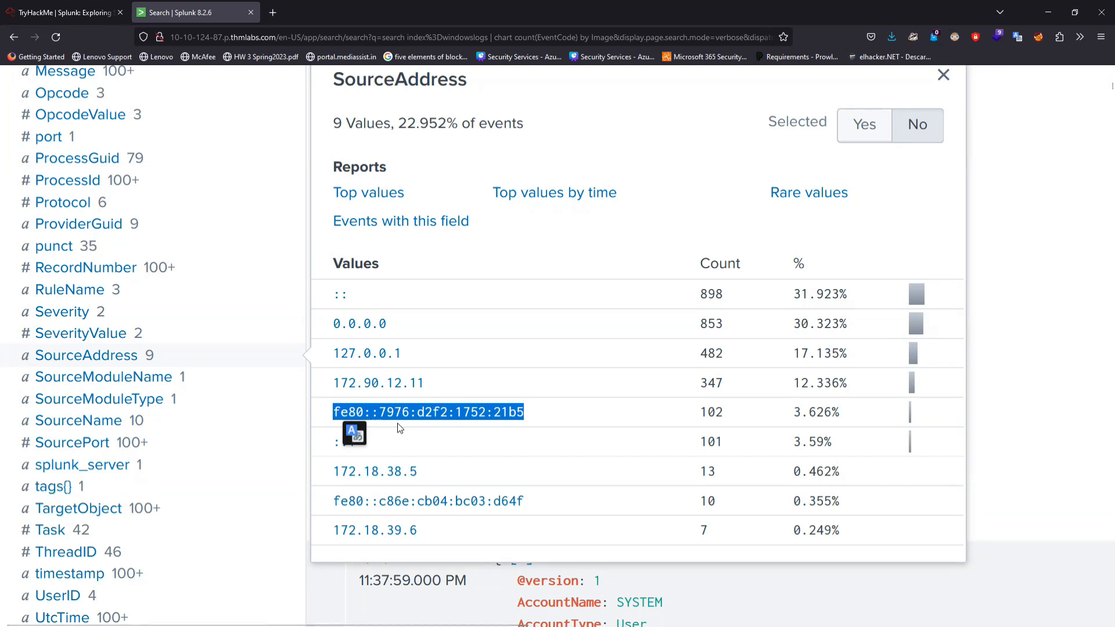
left_click_drag(429, 381, 333, 383)
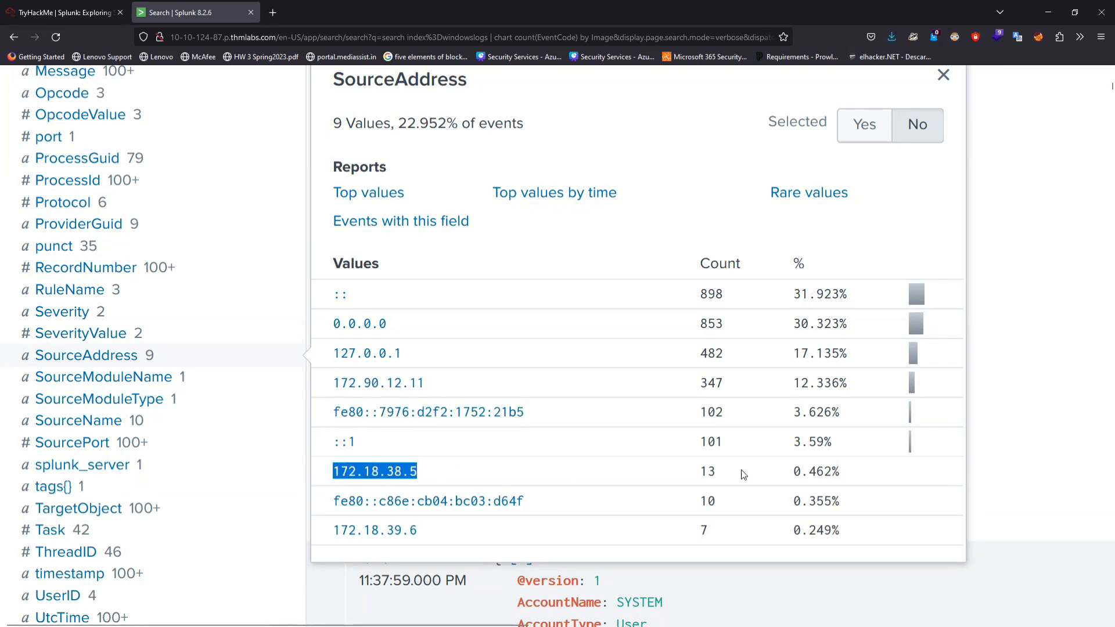
double_click(707, 471)
left_click_drag(736, 380, 413, 388)
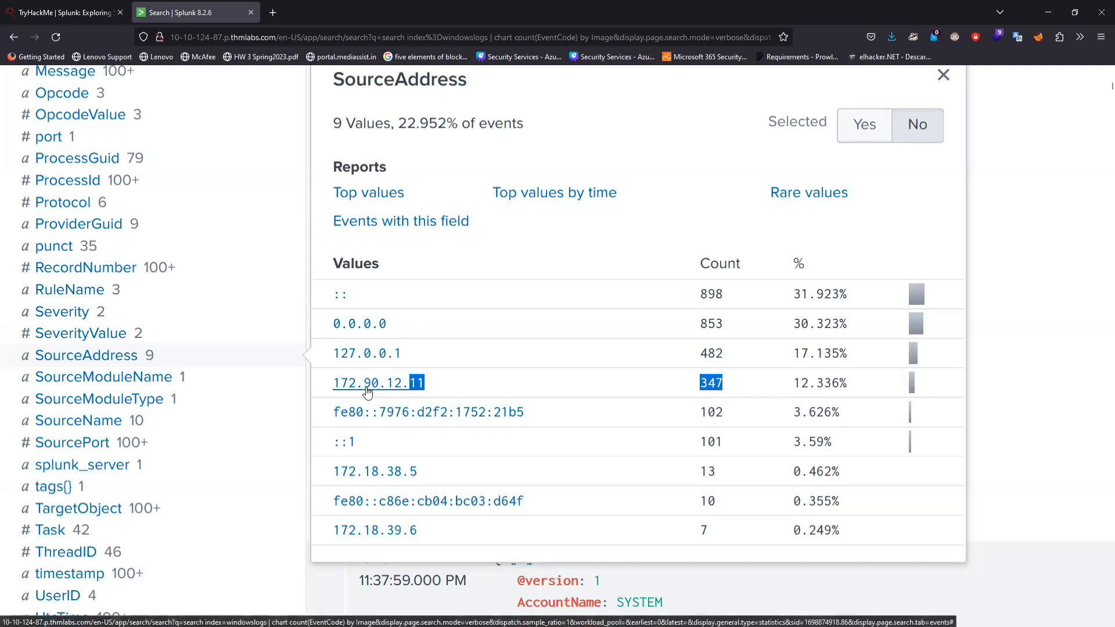
- Close the SourceAddress value summary and return to the search query above the events
scroll(366, 388, "down", 5)
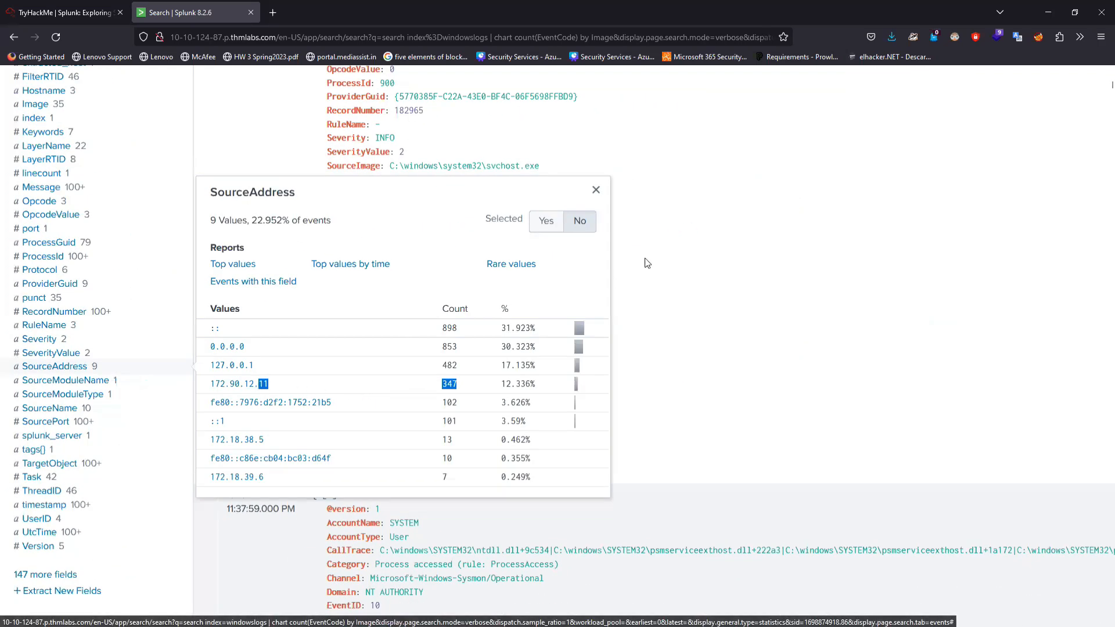
left_click(596, 190)
scroll(599, 186, "up", 15)
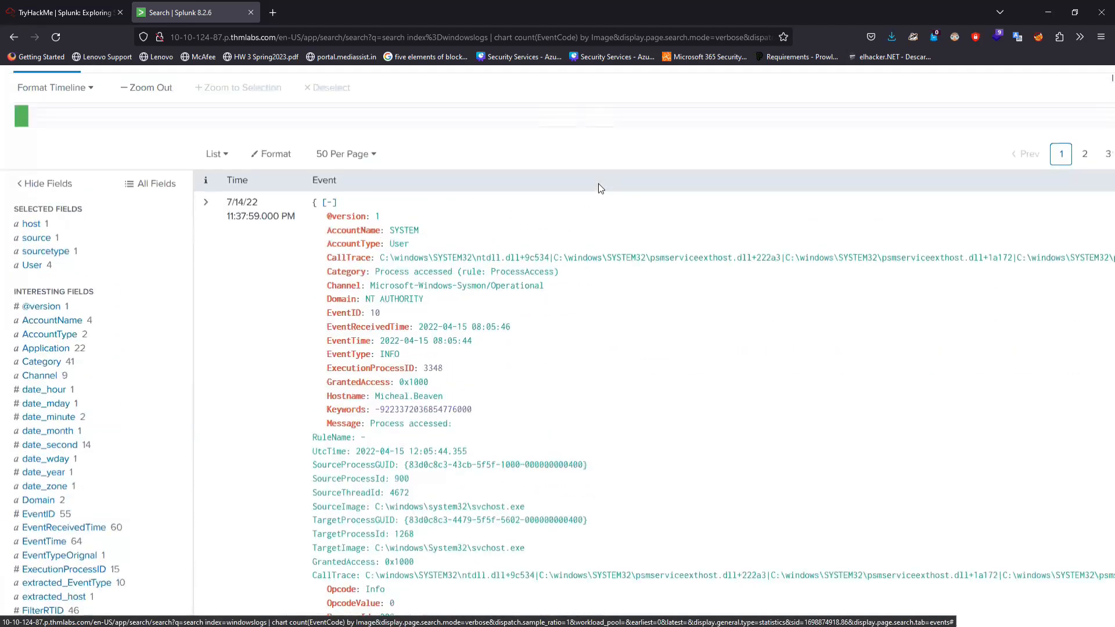
scroll(178, 173, "up", 3)
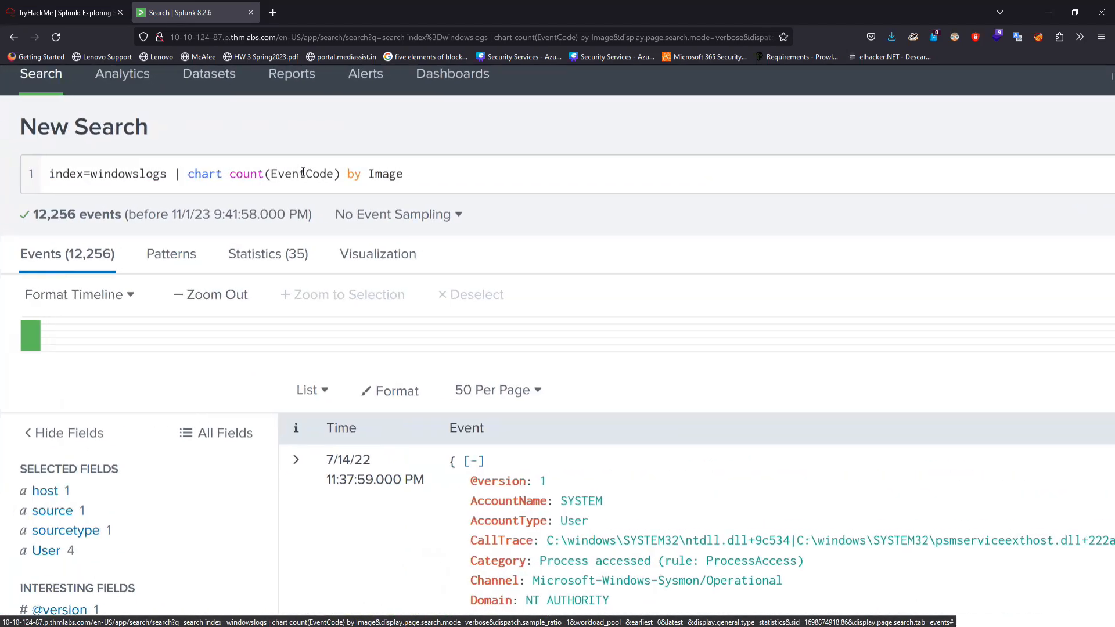
- Reread the room's search History question and highlight the full query in Splunk's search bar to compare it with the room's answer
left_click(81, 18)
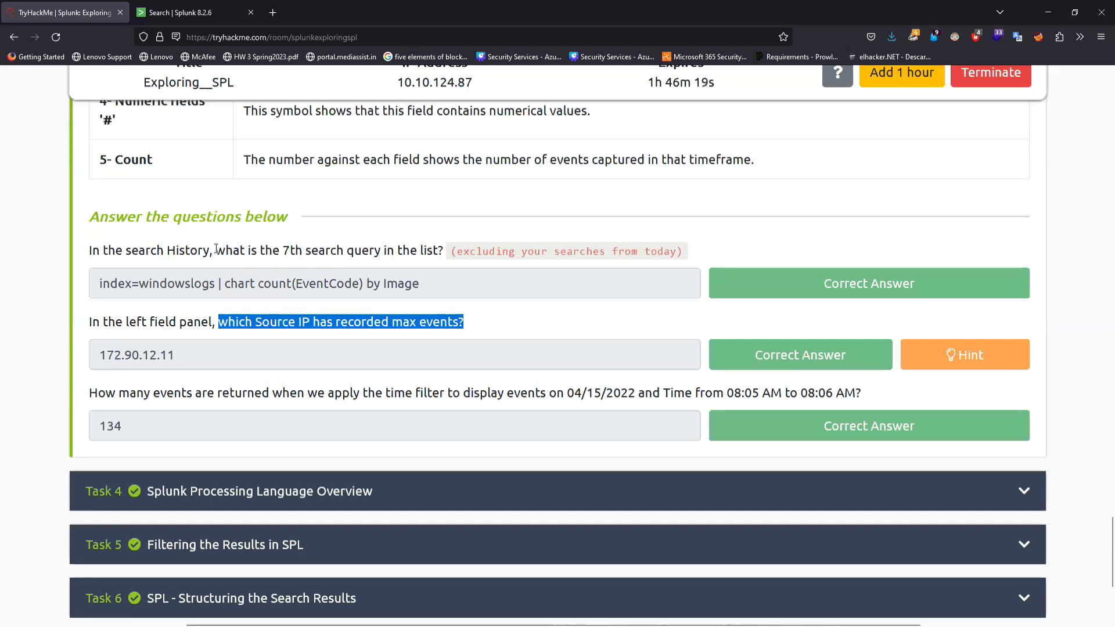
left_click_drag(216, 249, 138, 250)
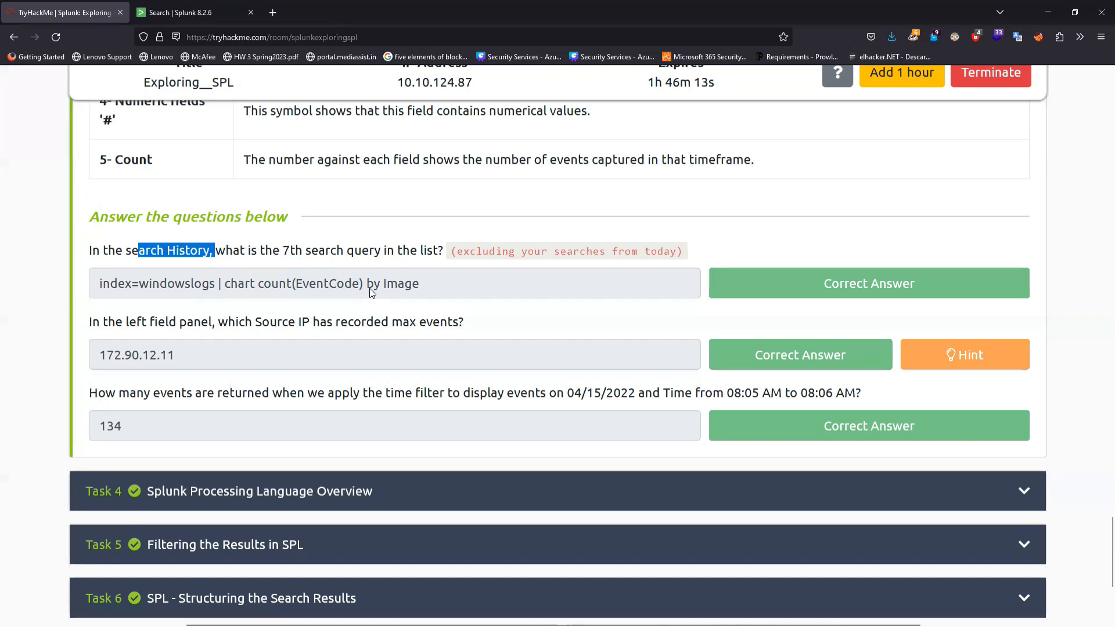
left_click(179, 20)
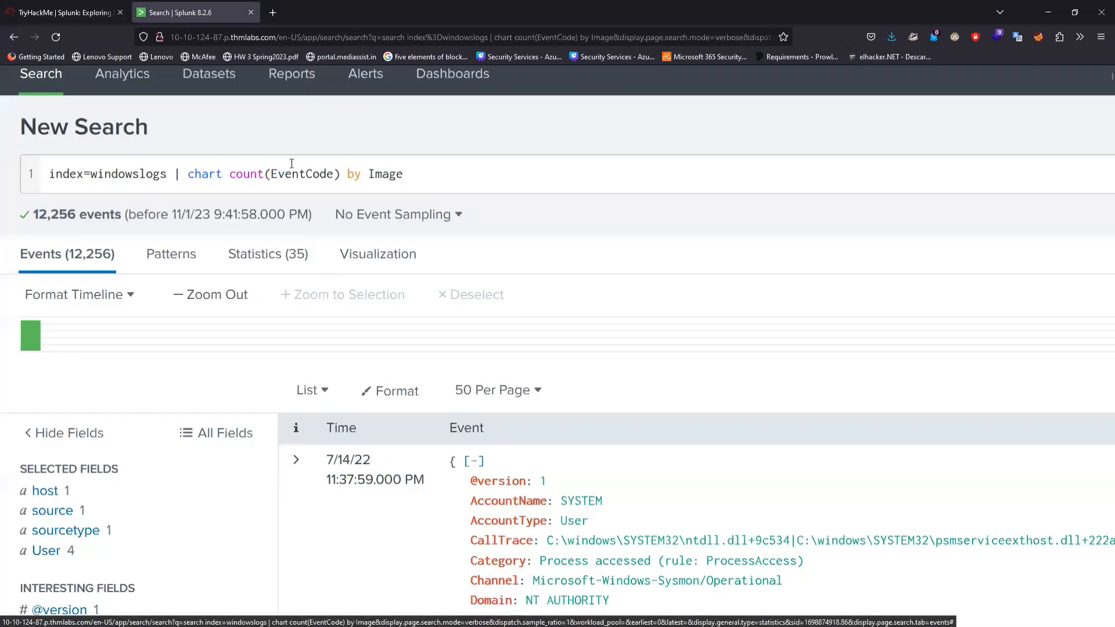
left_click(424, 172)
left_click_drag(424, 172, 48, 174)
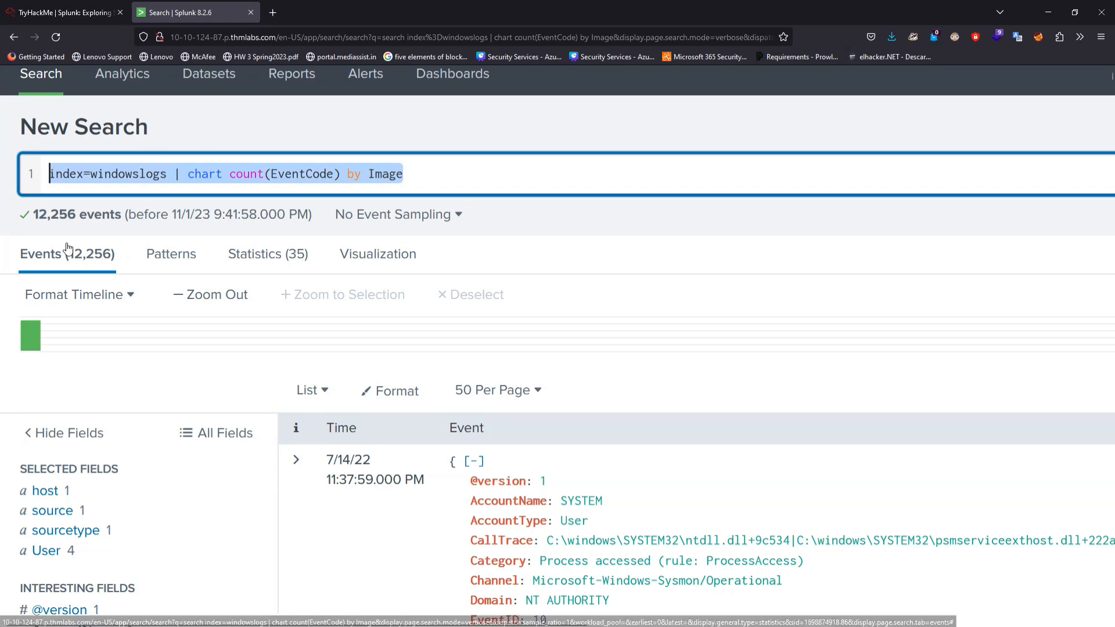
scroll(123, 269, "up", 3)
scroll(123, 269, "left", 1)
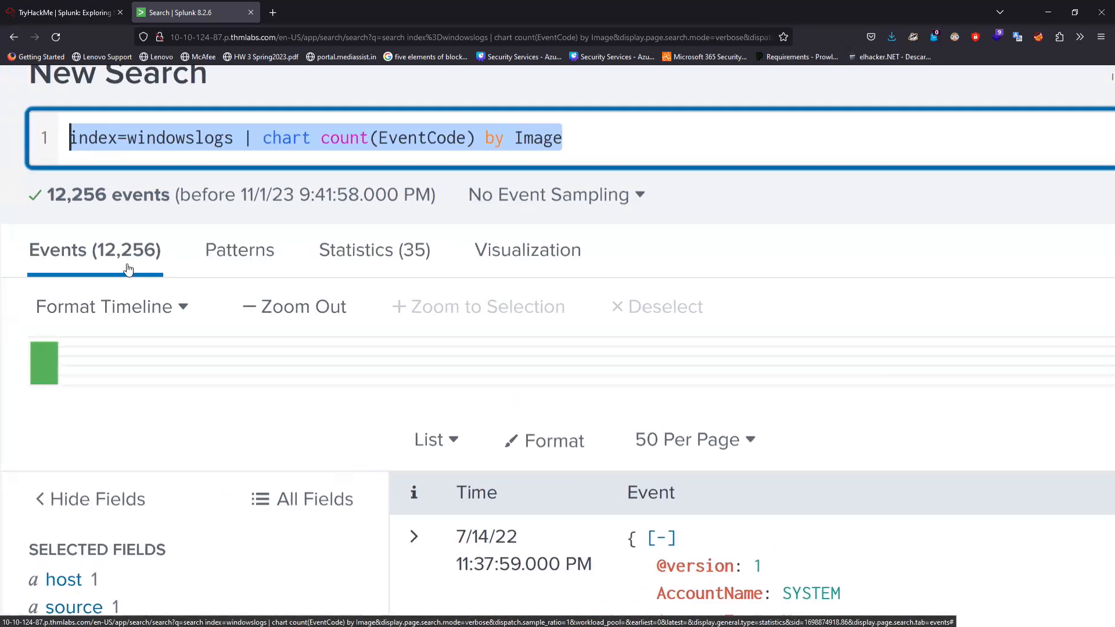
- Look over the fields and first event in Splunk, and reread the TryHackMe room's question on the Source IP with max events
scroll(352, 334, "down", 3)
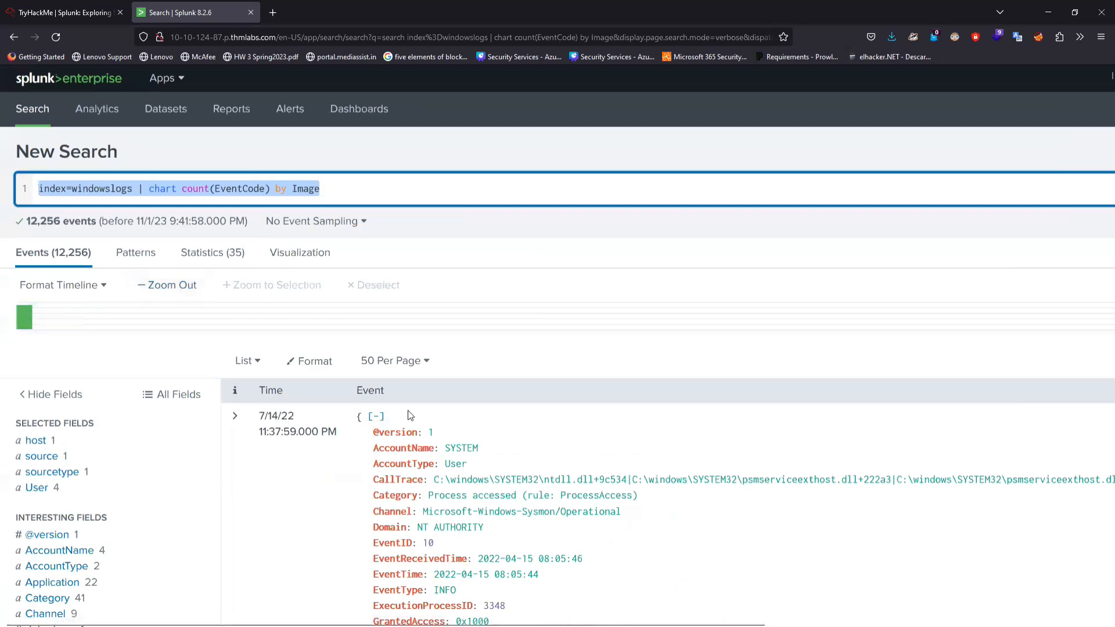
scroll(409, 412, "down", 3)
scroll(409, 410, "down", 5)
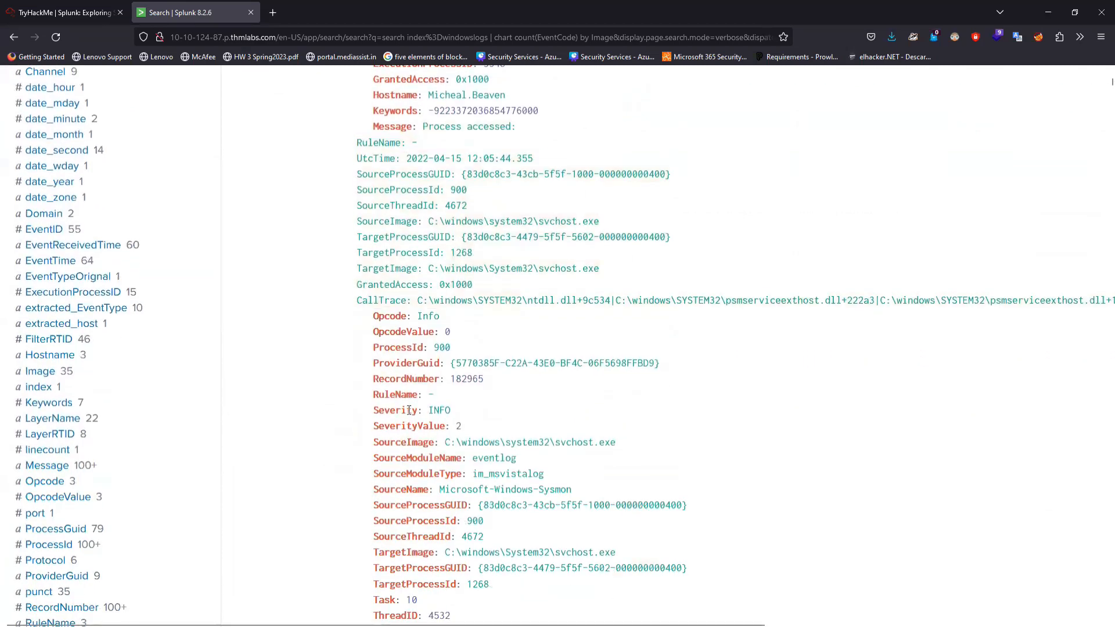
left_click(64, 12)
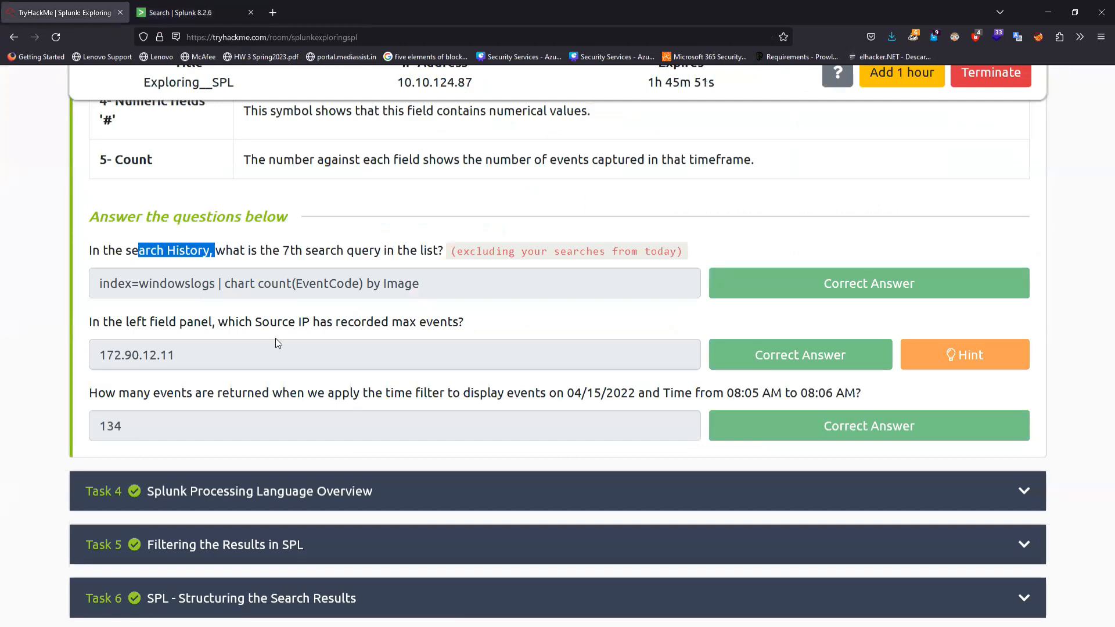
left_click(186, 13)
scroll(353, 274, "up", 1)
left_click(366, 190)
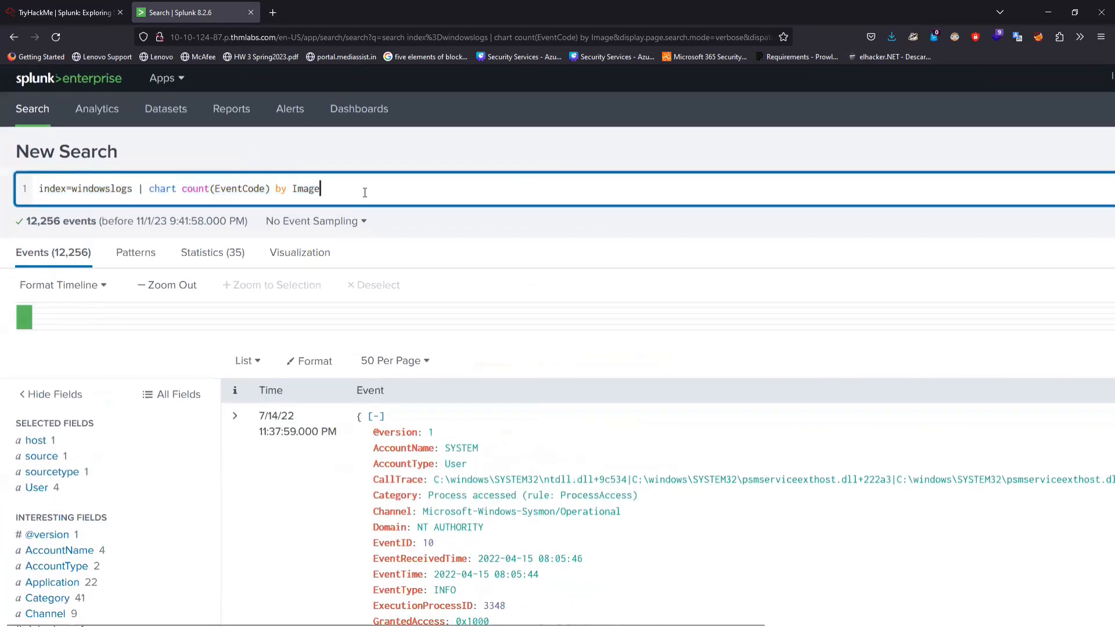
key("shift+Return")
type("|")
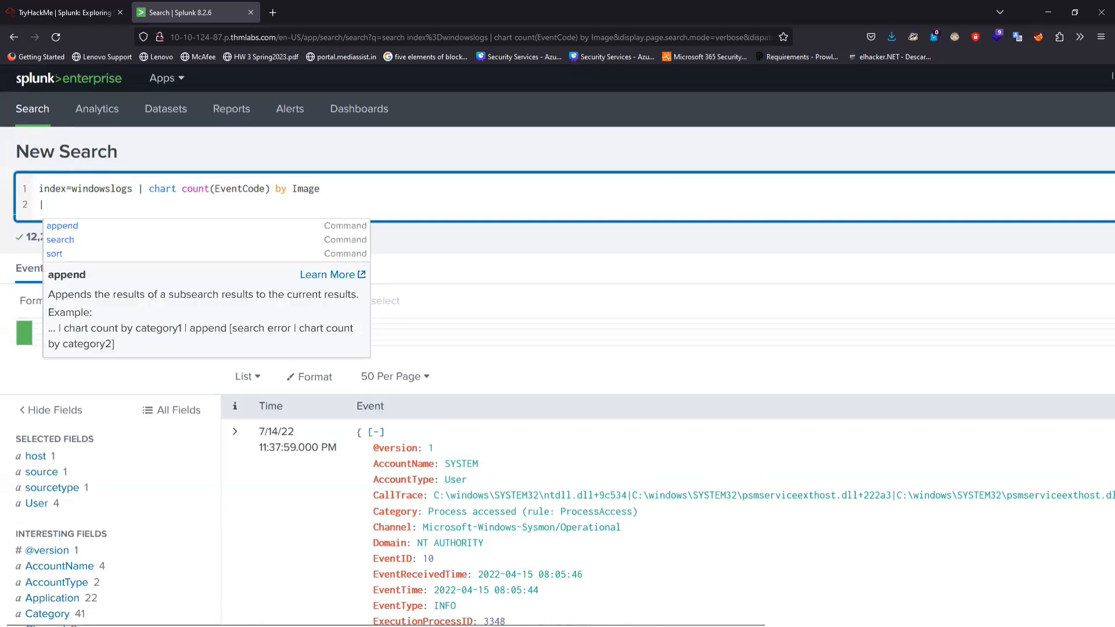
key("BackSpace")
key("BackSpace")
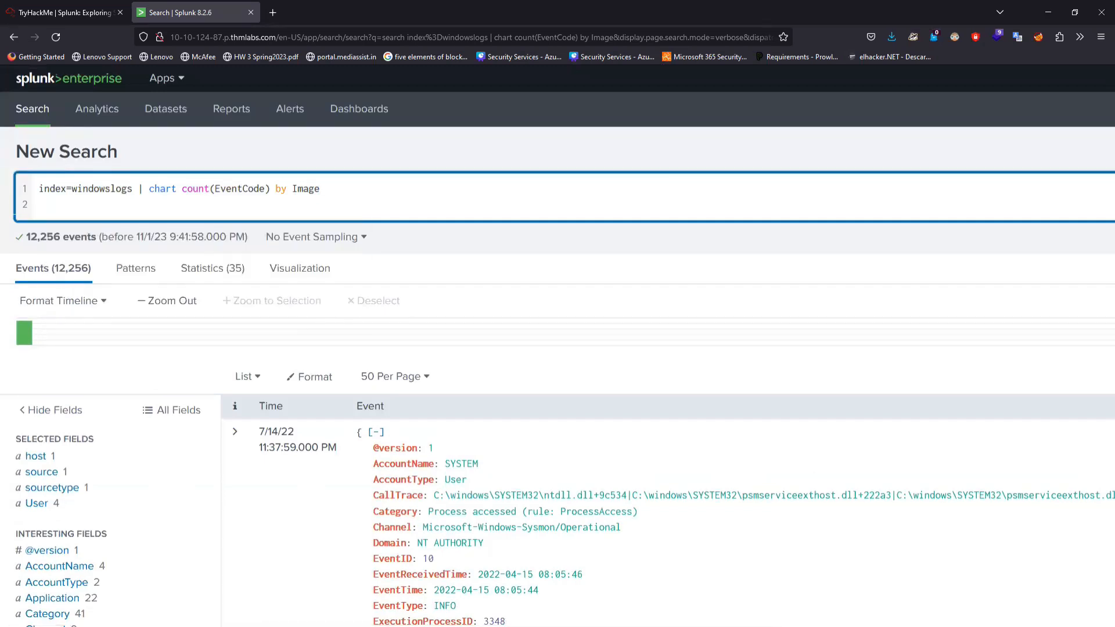
type("Sou")
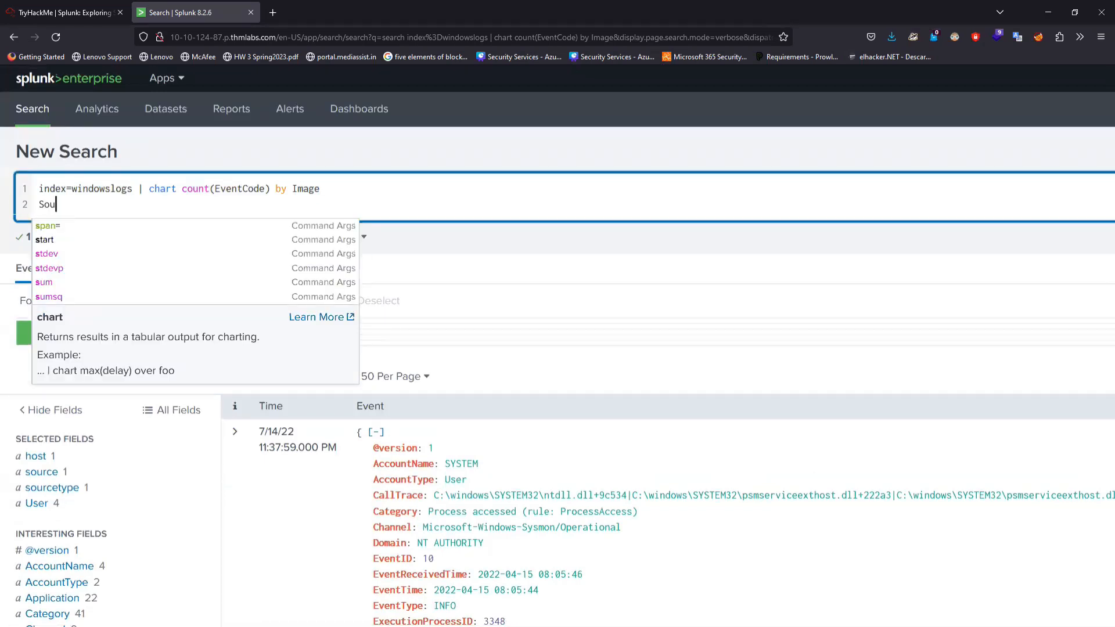
type("rceAdde")
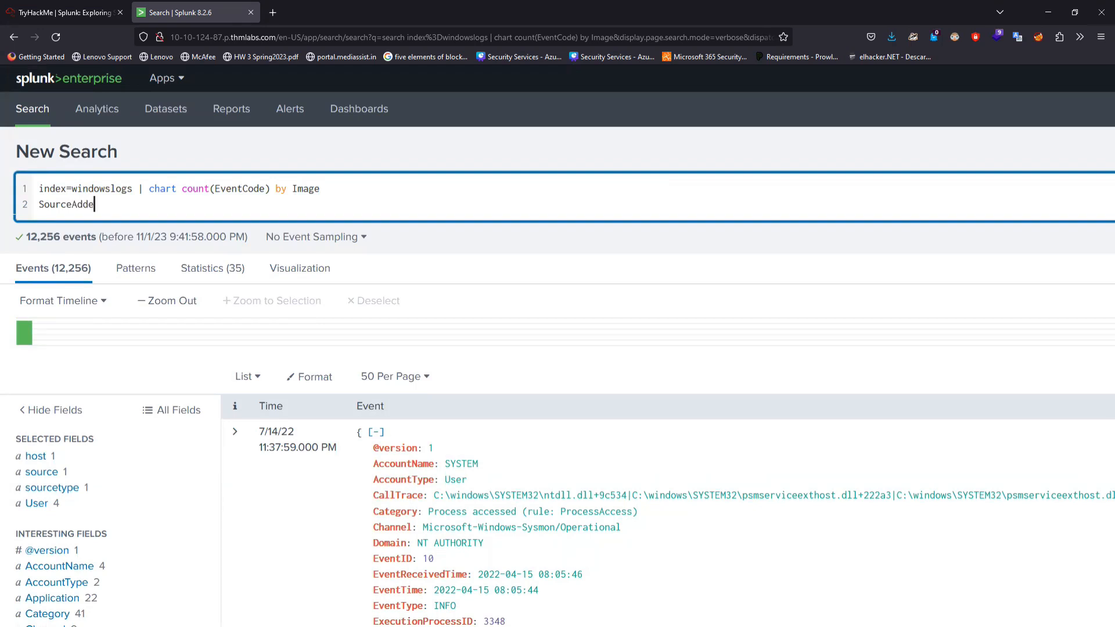
key("BackSpace")
type("res")
key("BackSpace")
key("BackSpace")
key("BackSpace")
key("BackSpace")
key("BackSpace")
key("BackSpace")
key("BackSpace")
key("BackSpace")
key("BackSpace")
key("BackSpace")
key("BackSpace")
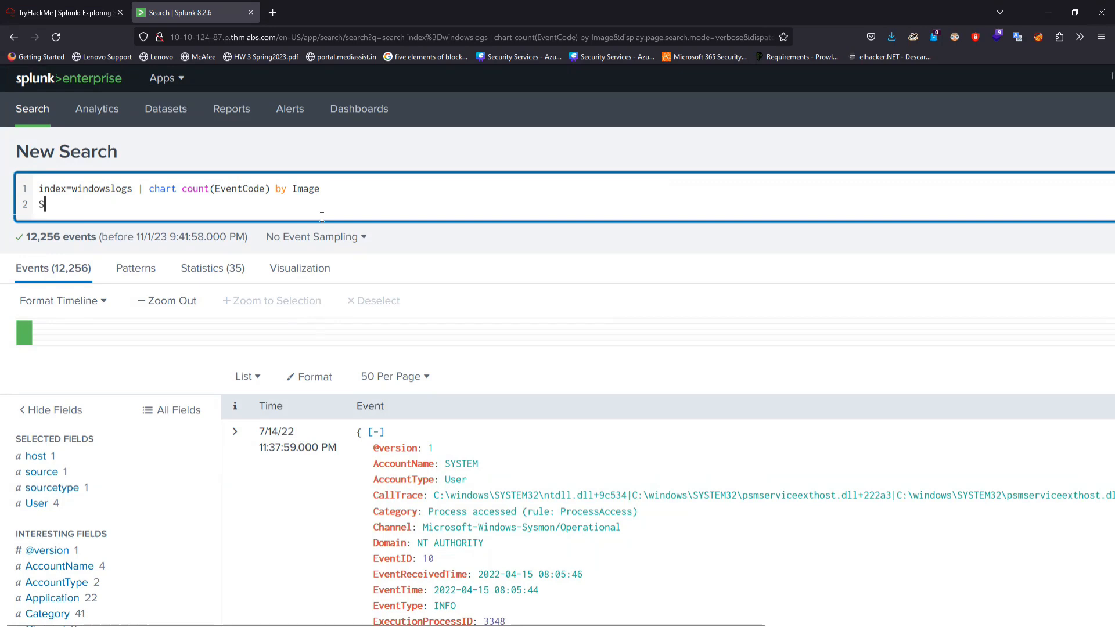
- Filter the windowslogs search to SourceAddress 172.90.12.11 from the SourceAddress field's value summary
scroll(165, 439, "up", 3)
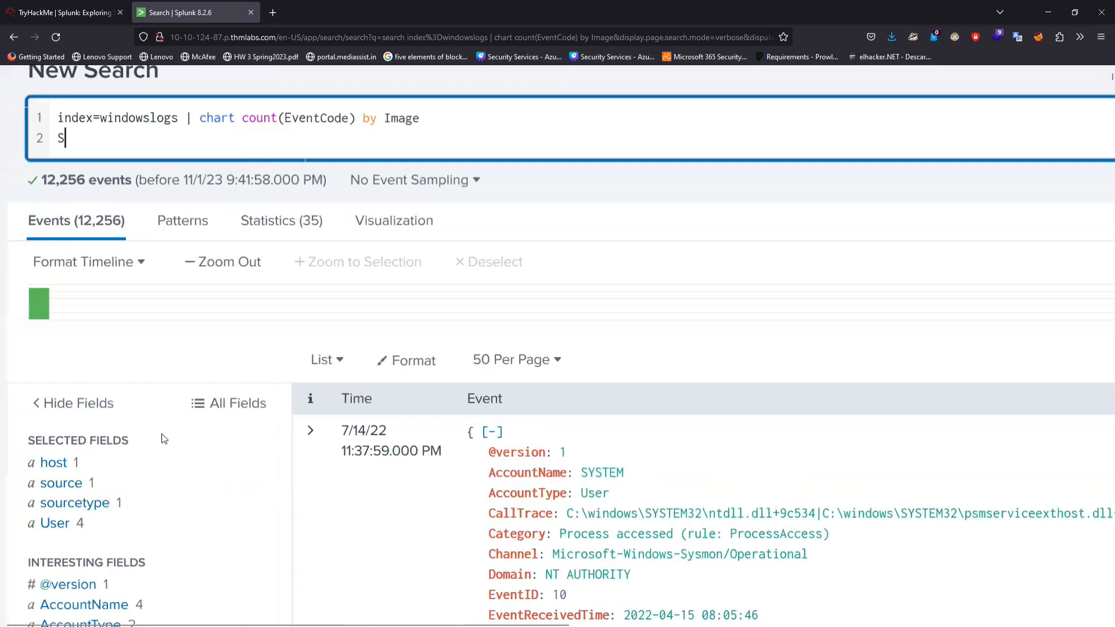
scroll(164, 439, "down", 5)
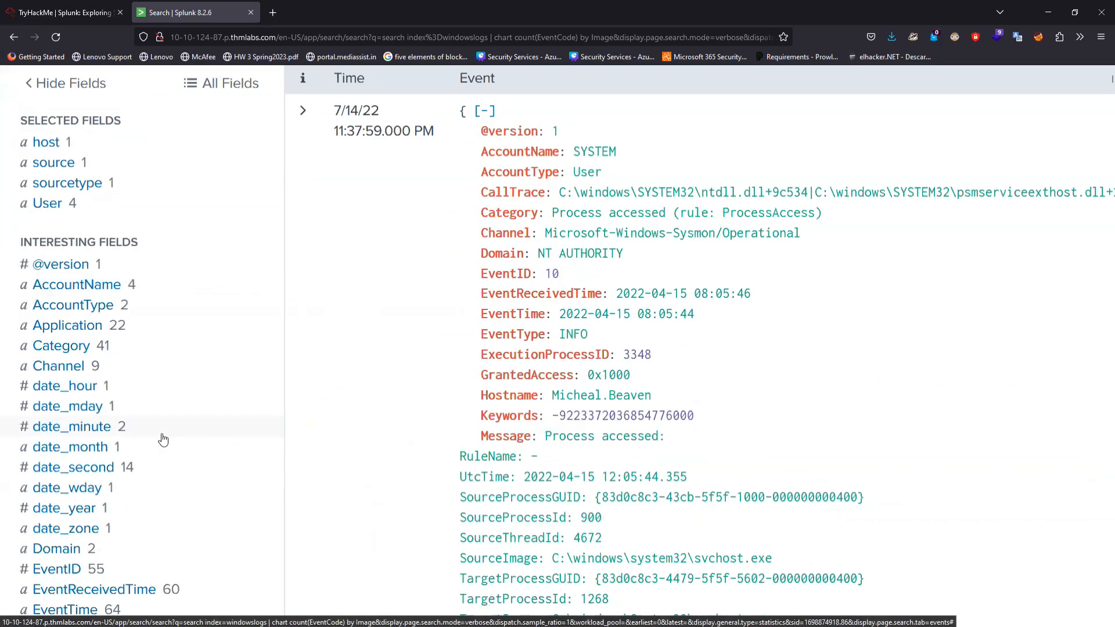
scroll(163, 439, "down", 1)
scroll(163, 439, "down", 6)
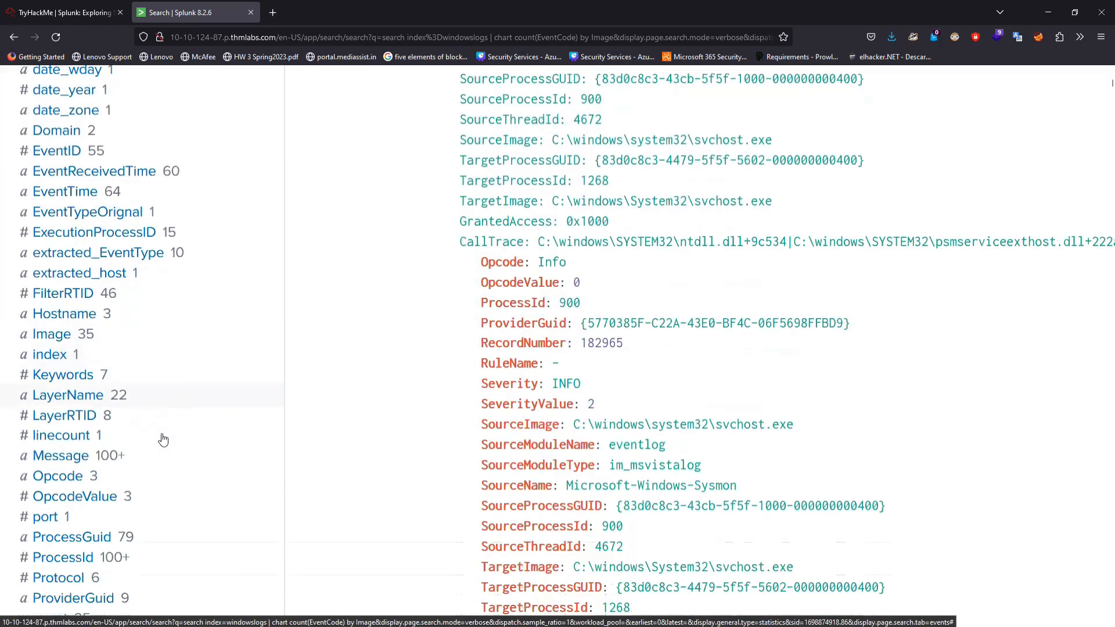
scroll(163, 440, "down", 4)
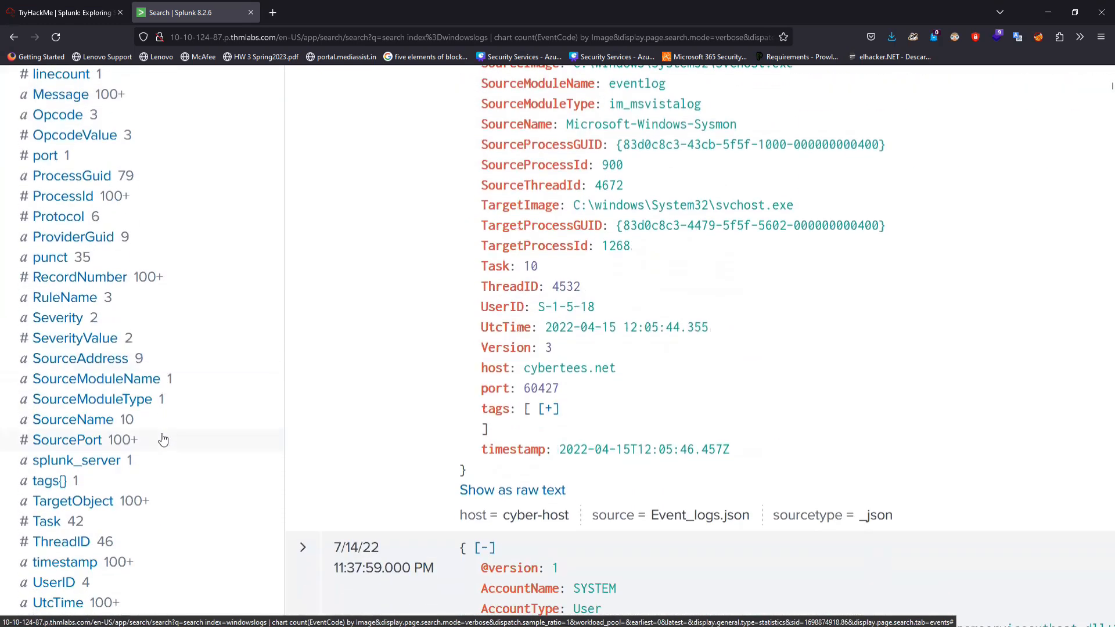
left_click(84, 365)
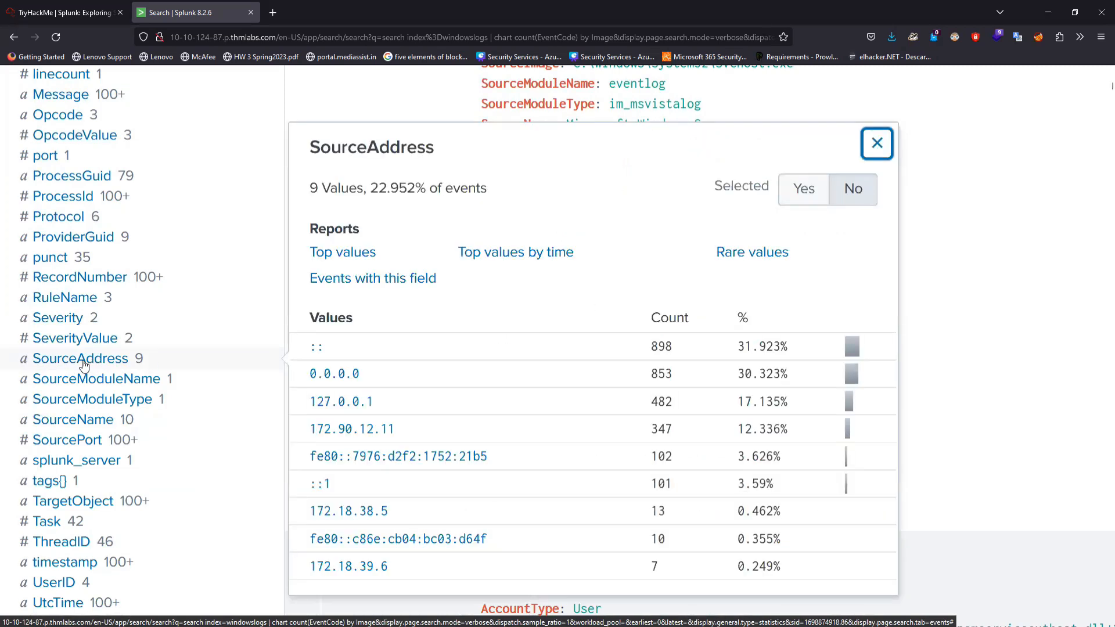
left_click(369, 433)
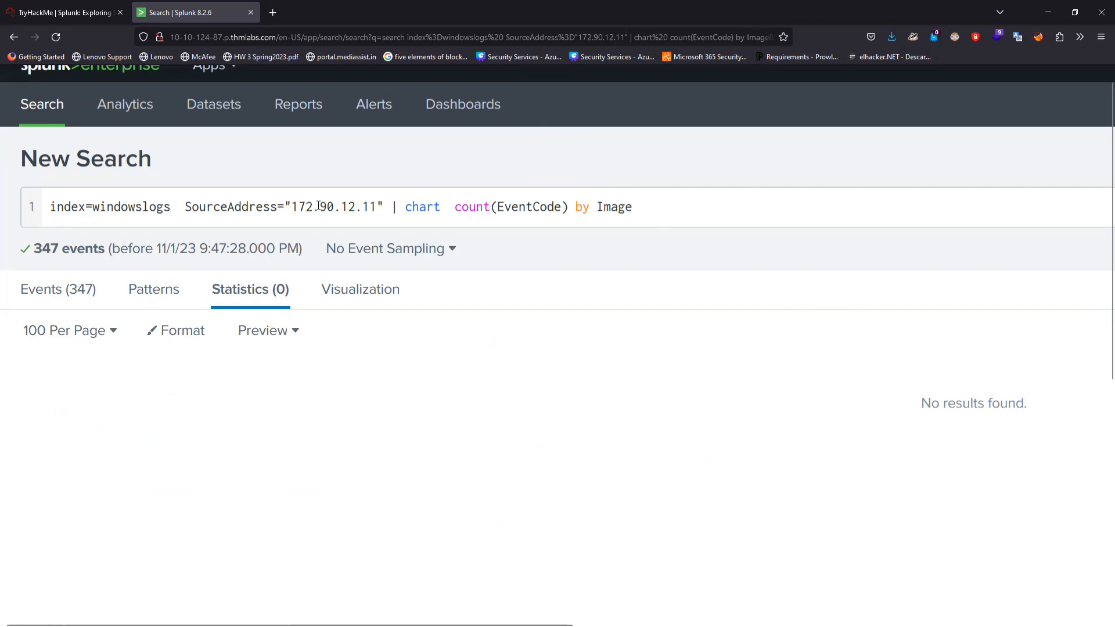
- Highlight the chart part of the filtered query and show the list of matching events
left_click(53, 208)
left_click_drag(53, 207, 635, 209)
left_click(186, 209)
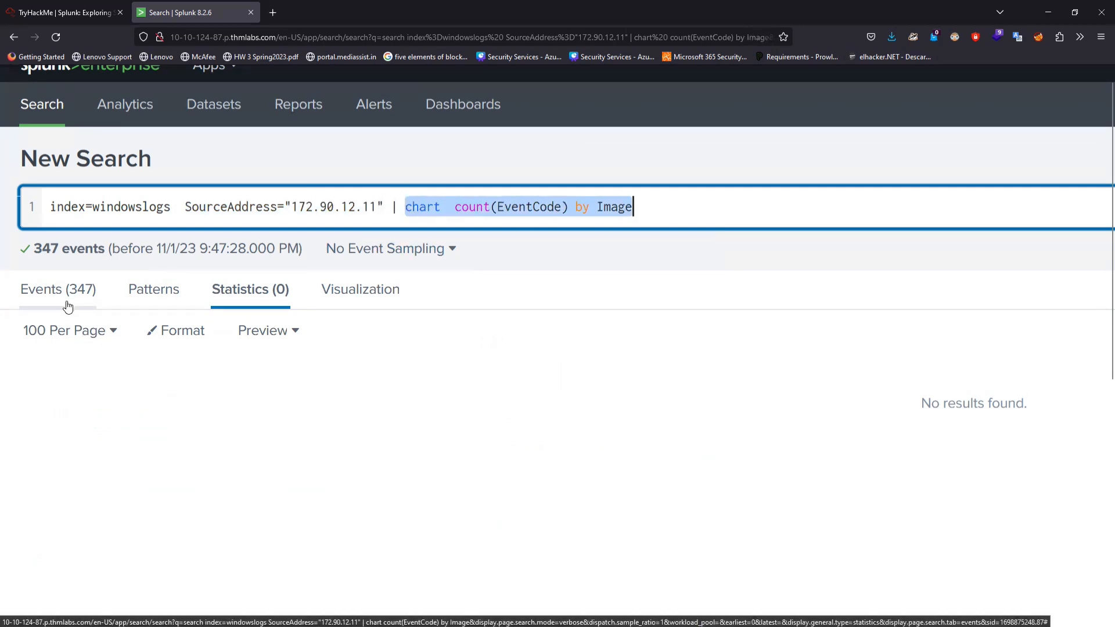
left_click(36, 304)
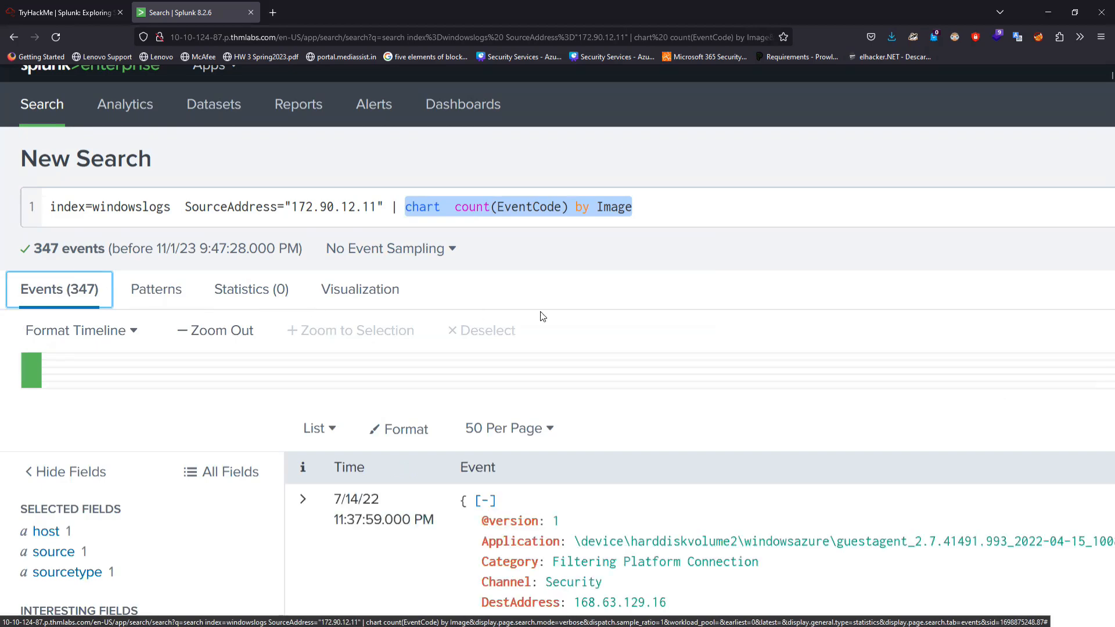
- Examine the source address in the first event's network information and look through the following filtered events
scroll(546, 314, "down", 8)
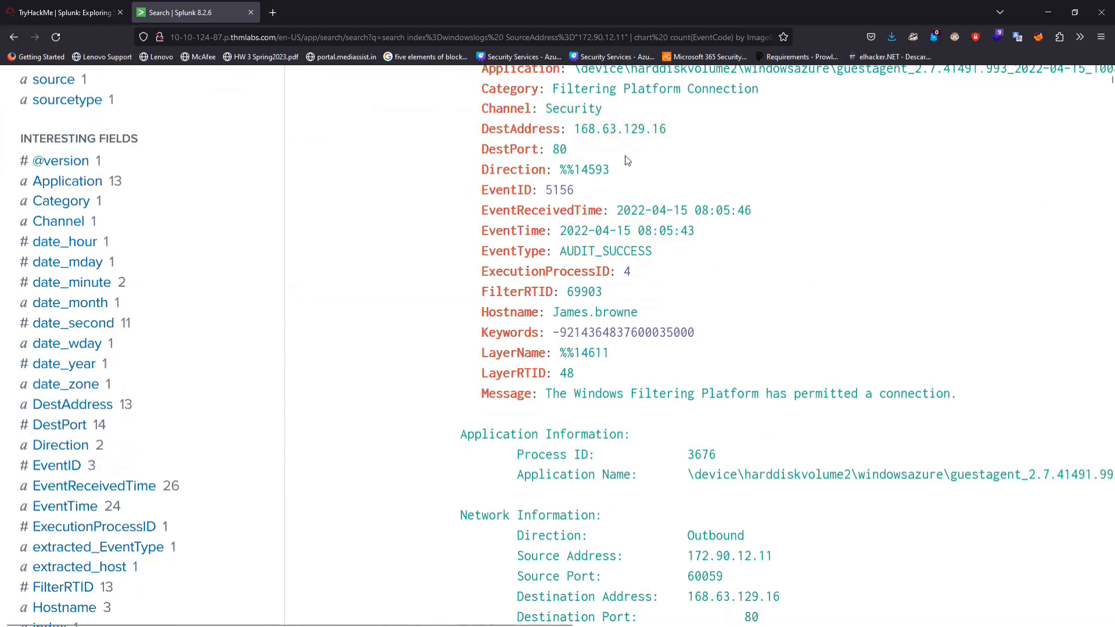
scroll(627, 160, "down", 5)
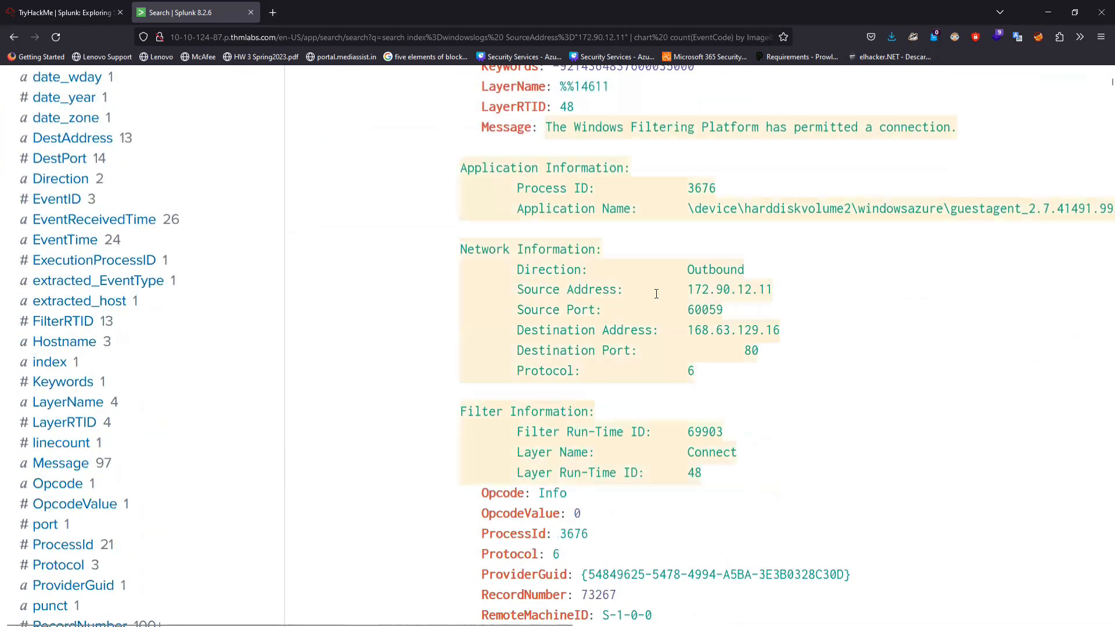
double_click(736, 288)
scroll(730, 313, "down", 14)
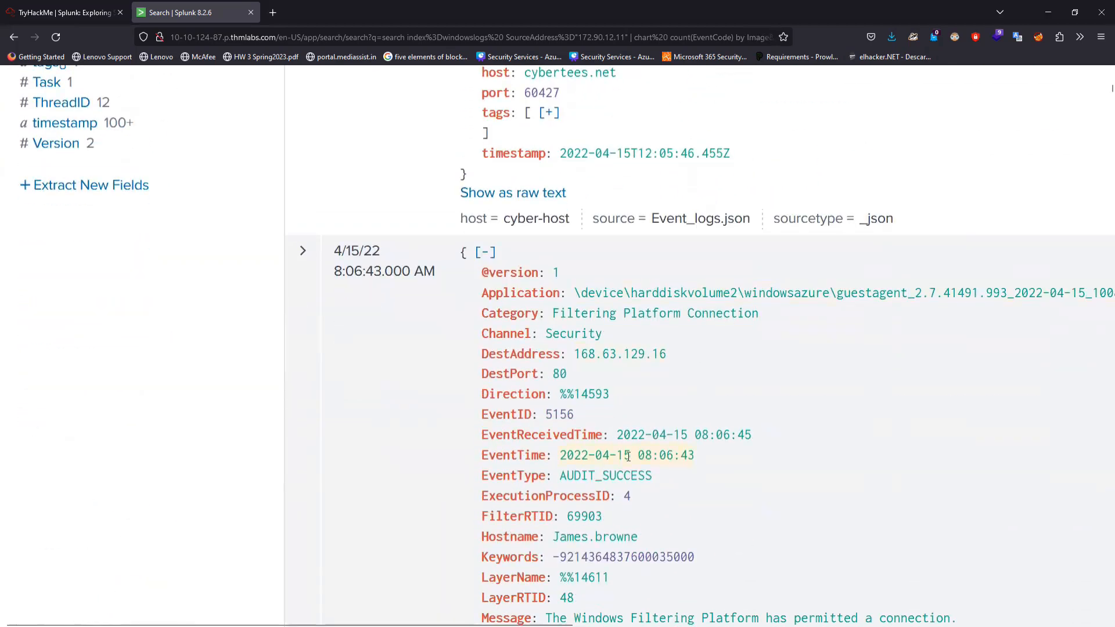
scroll(628, 456, "up", 20)
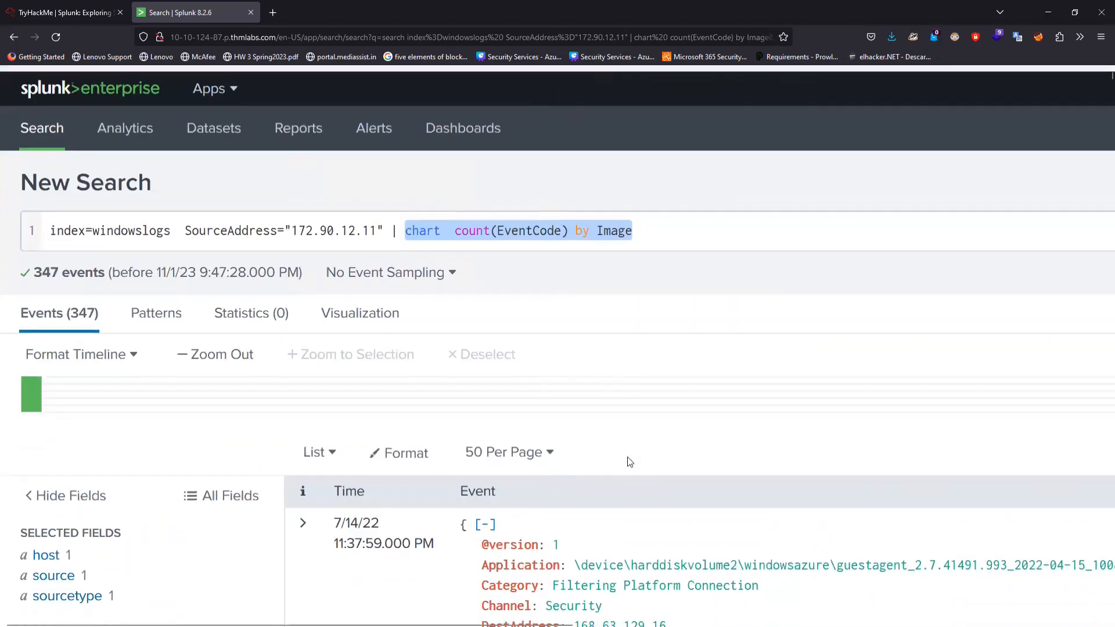
- Highlight the entire filtered query and review the fields and first event listed for it
left_click(660, 235)
left_click_drag(438, 233, 21, 234)
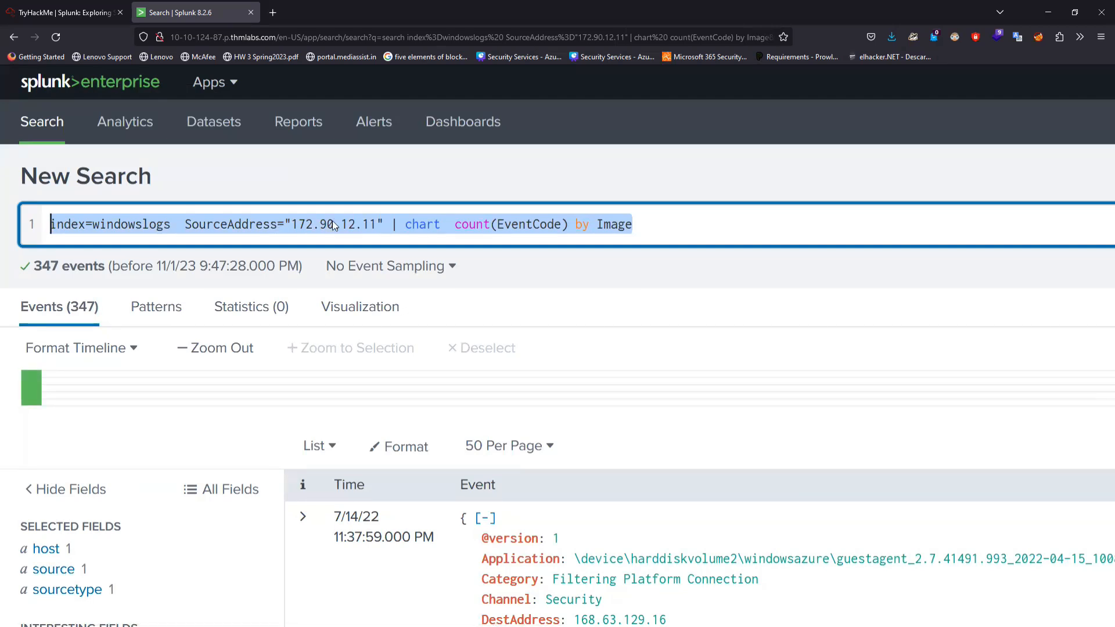
scroll(115, 497, "down", 8)
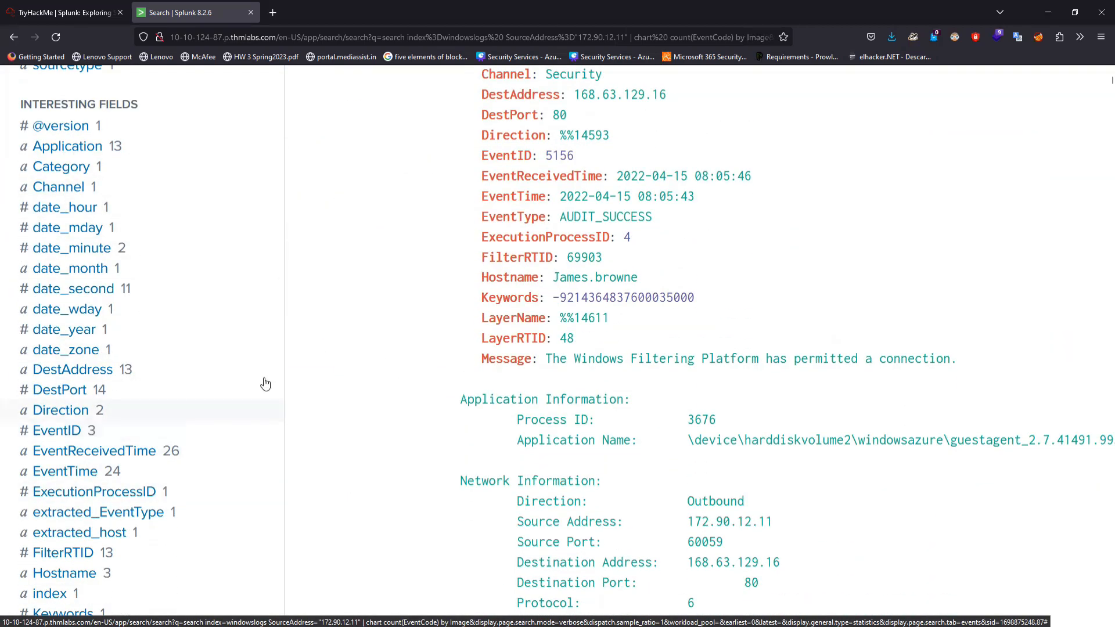
scroll(274, 381, "up", 8)
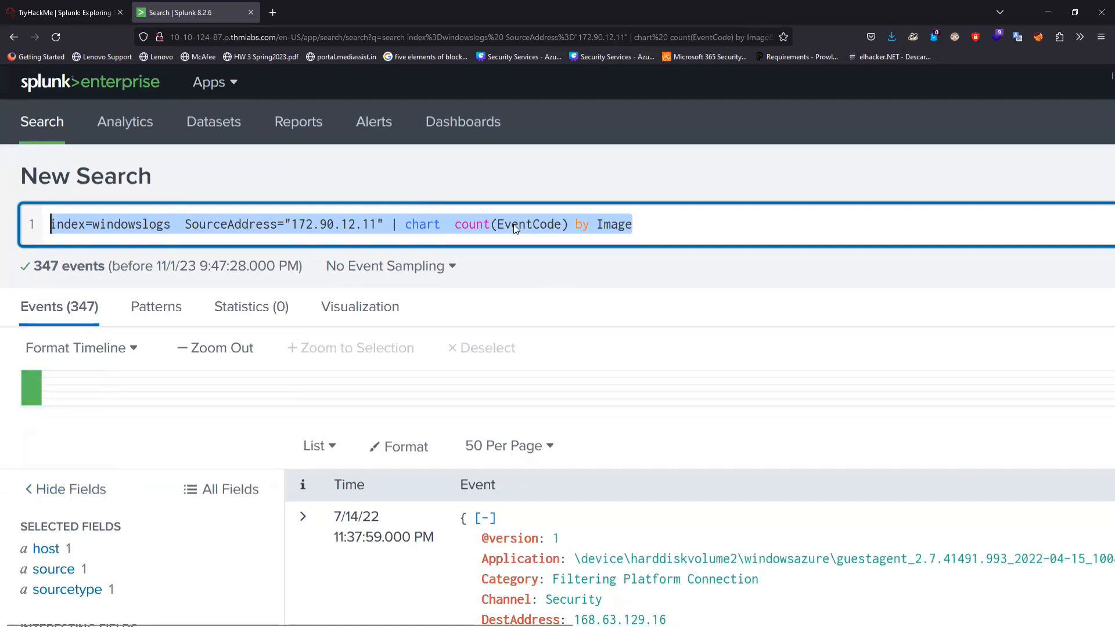
- Delete the SourceAddress condition and the pipe from the query and run index=windowslogs chart count(EventCode) by Image
left_click(515, 224)
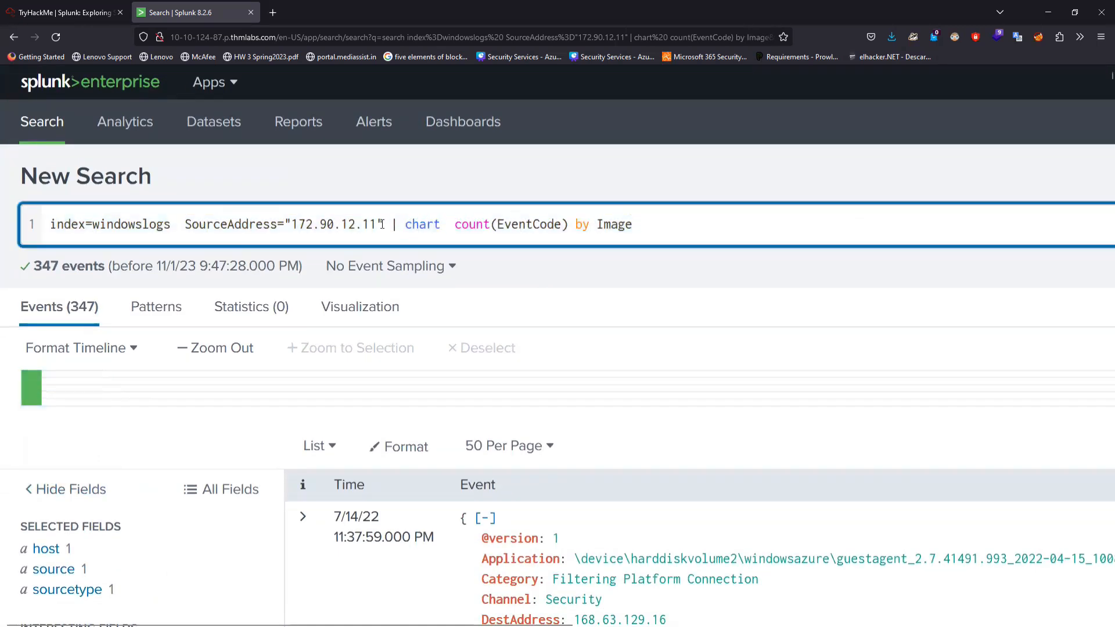
left_click_drag(383, 224, 187, 223)
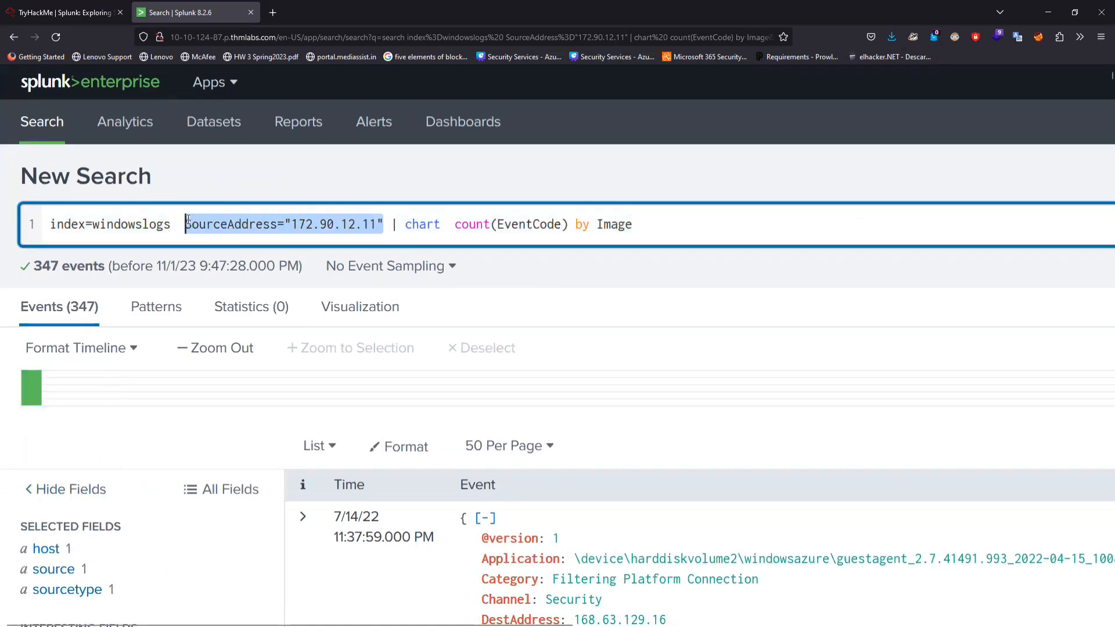
key("BackSpace")
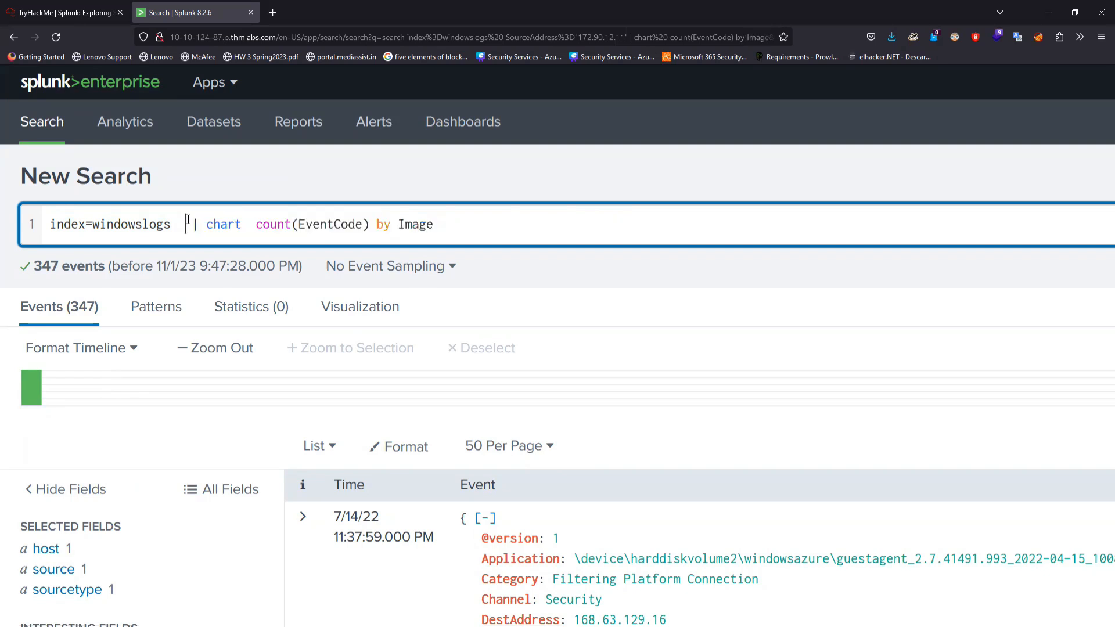
left_click_drag(178, 225, 172, 226)
key("BackSpace")
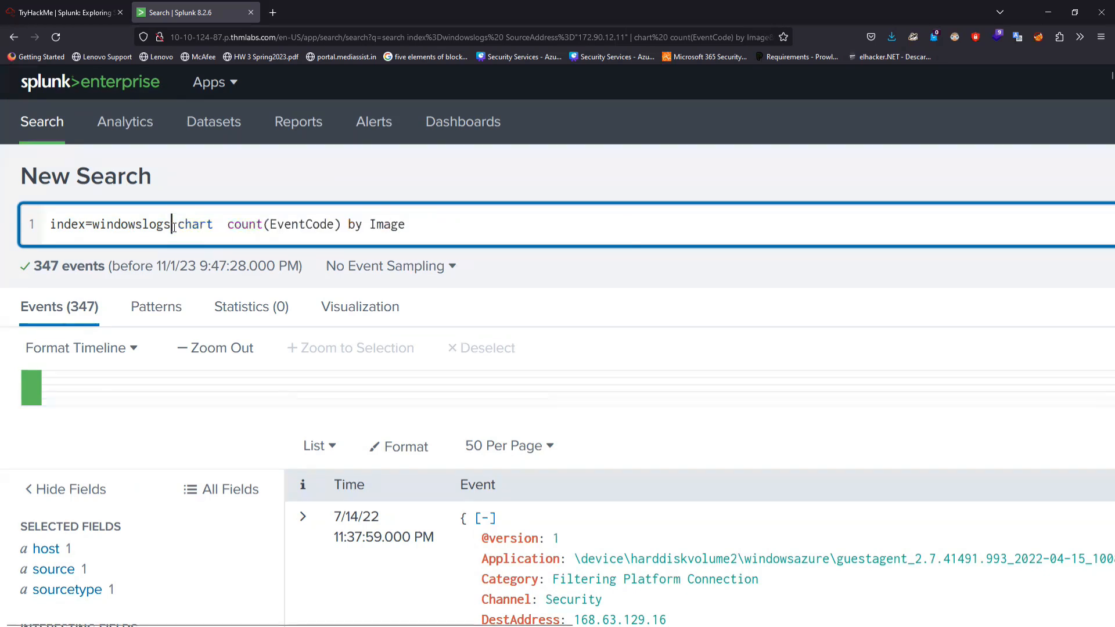
key("Return")
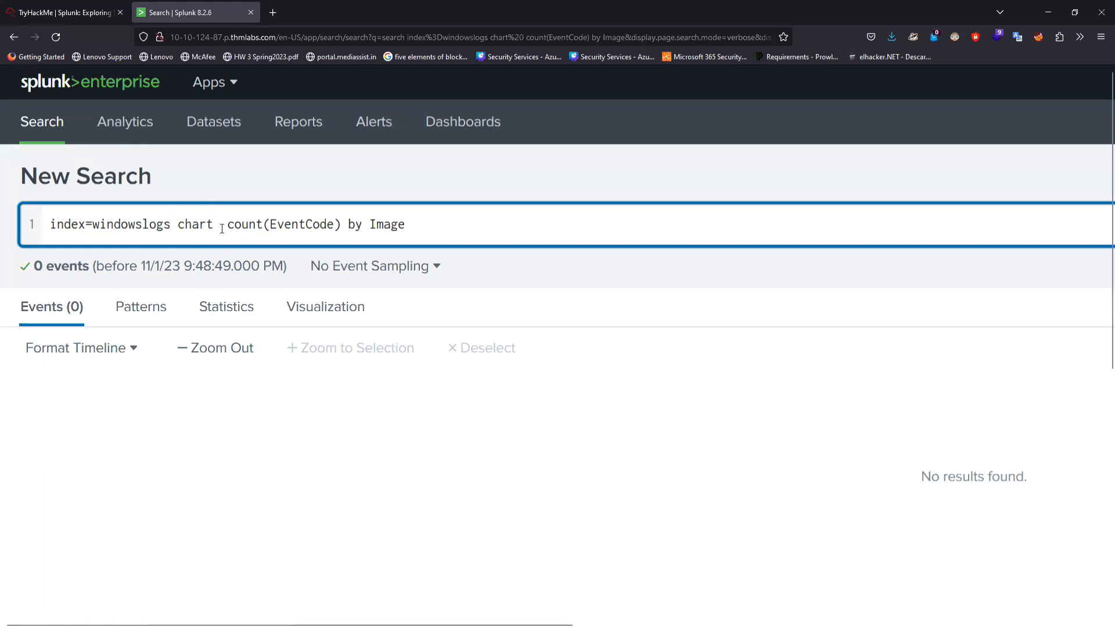
- Check the query against the room's search History answer, put a pipe before chart on a new line, and rerun the search
key("BackSpace")
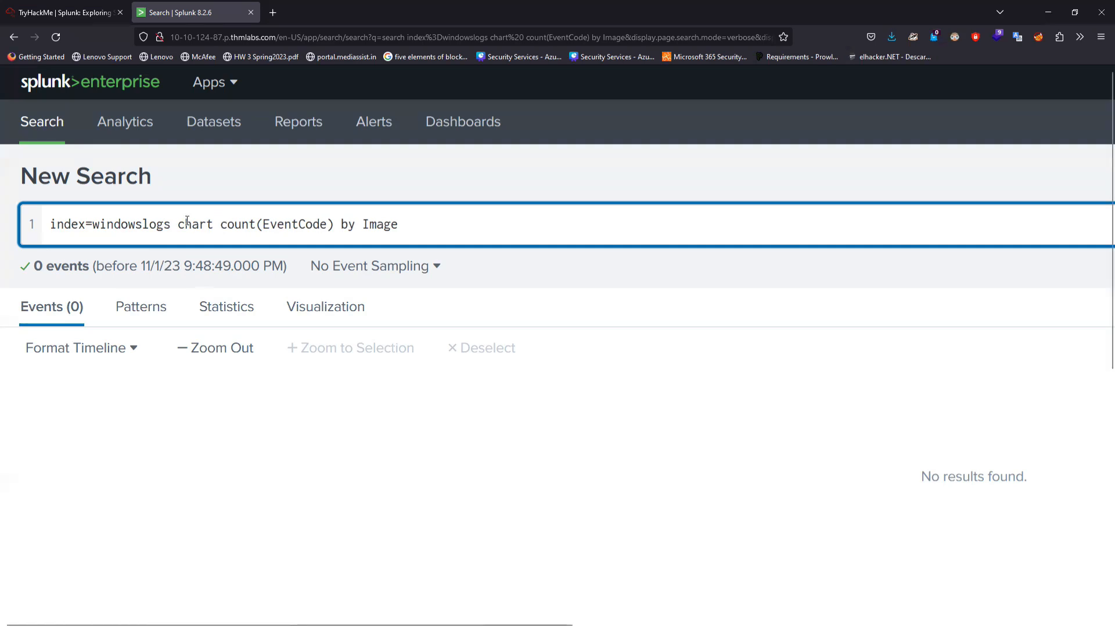
left_click(79, 6)
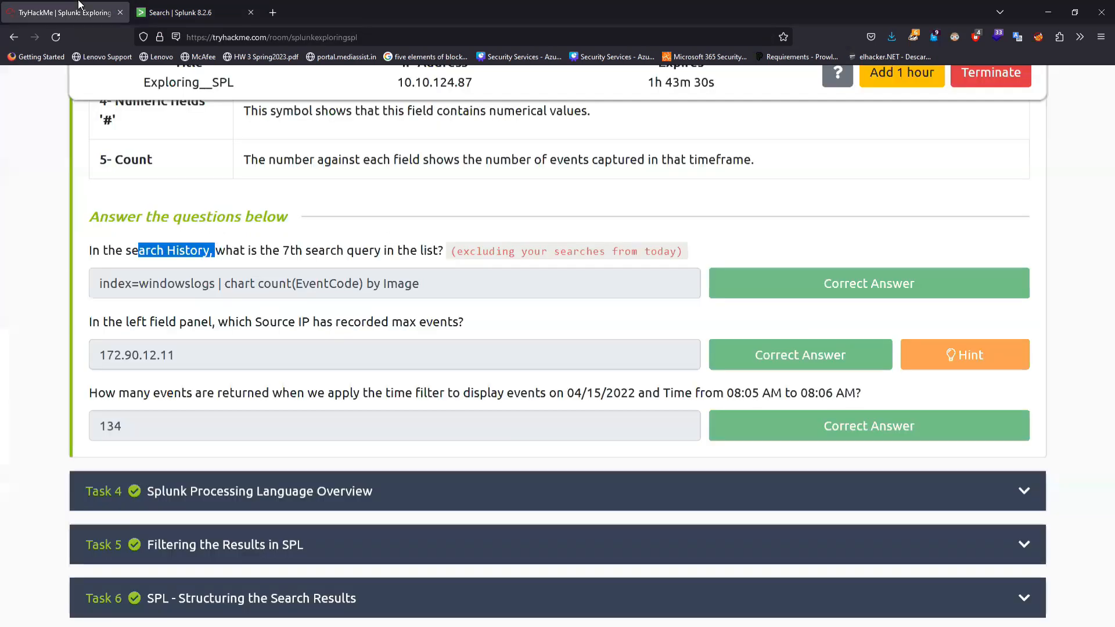
left_click(174, 12)
key("Left")
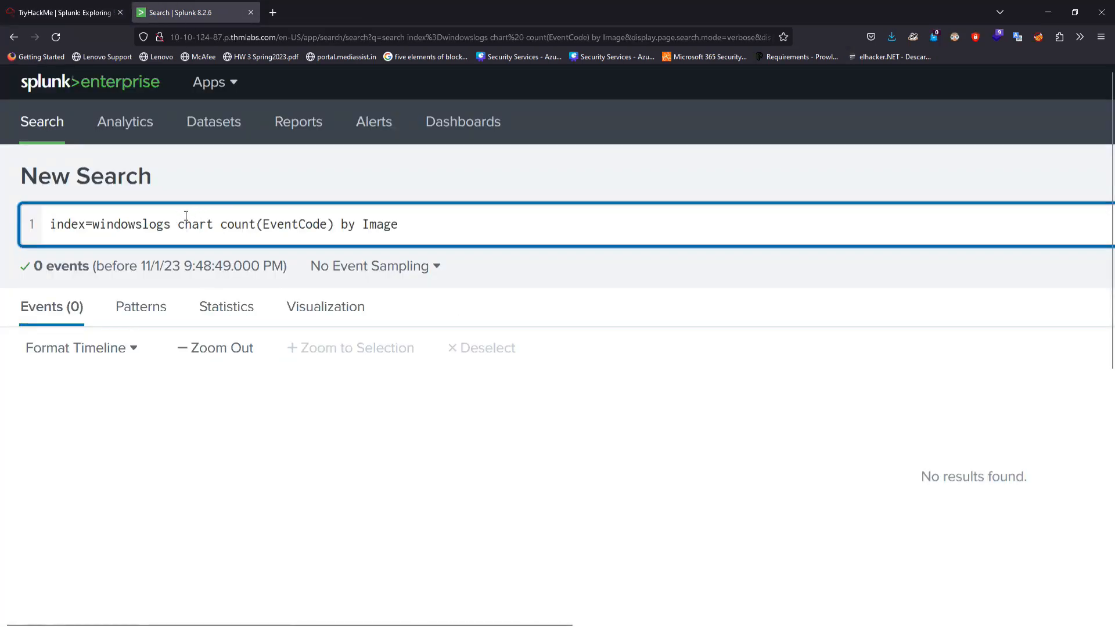
key("shift+Return")
type("|")
key("Return")
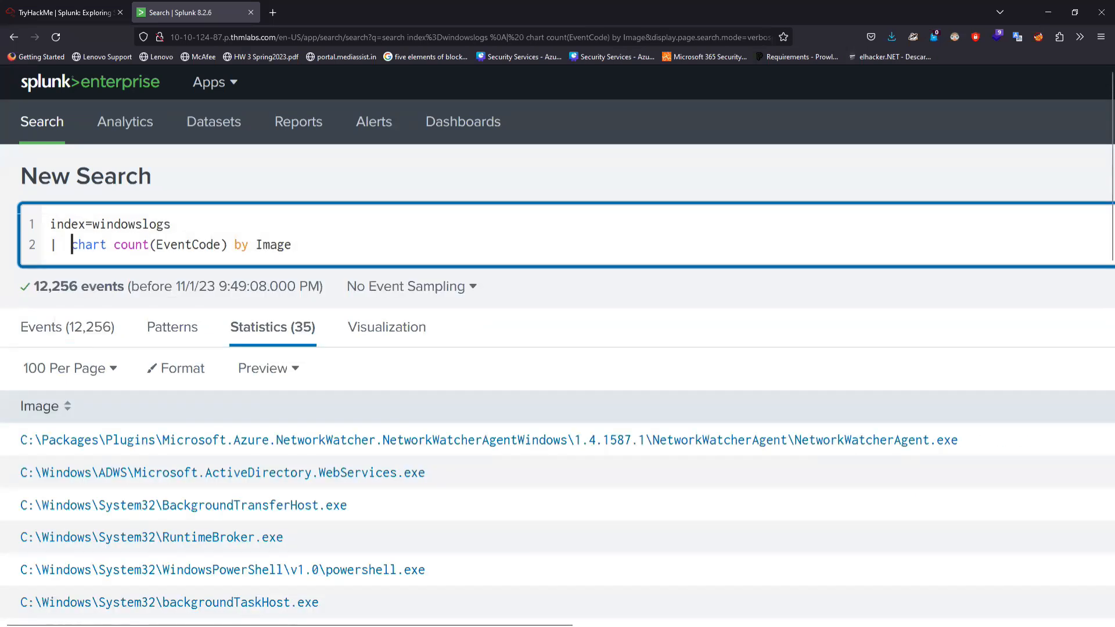
mouse_move(453, 626)
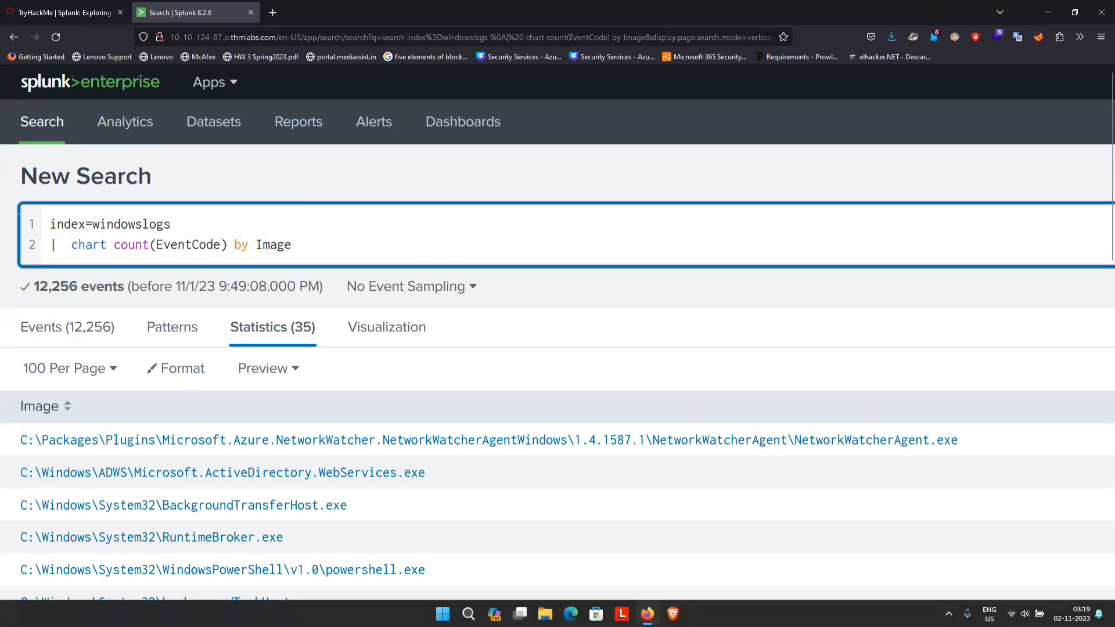
key("super")
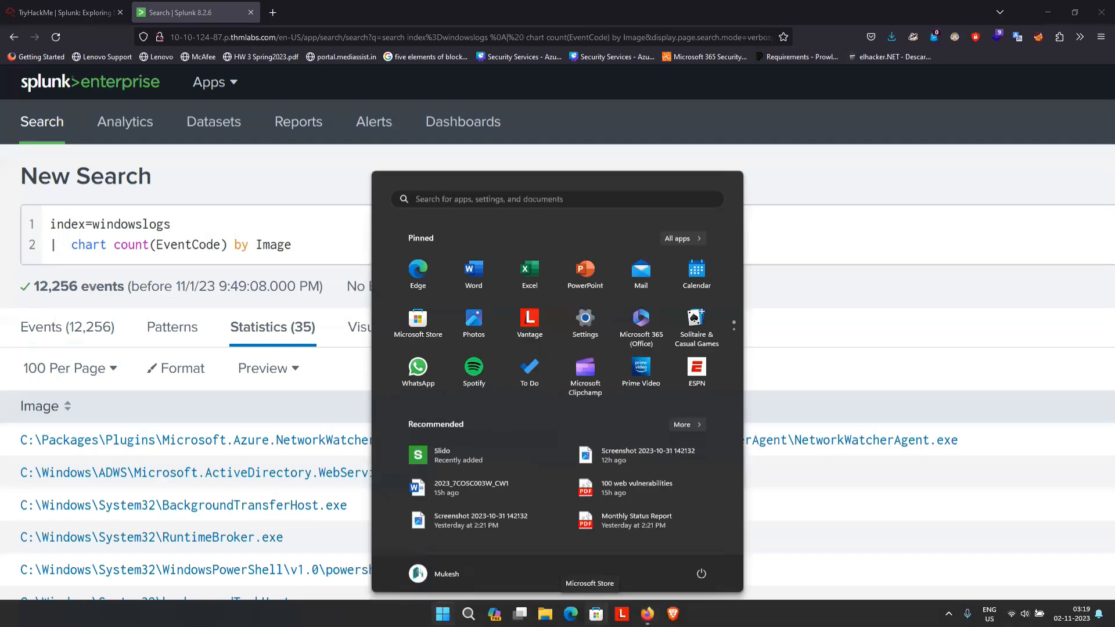
- Open Notepad, minimize the window with the existing notes, and enlarge the empty document's text to 300%
type("notepad")
key("Return")
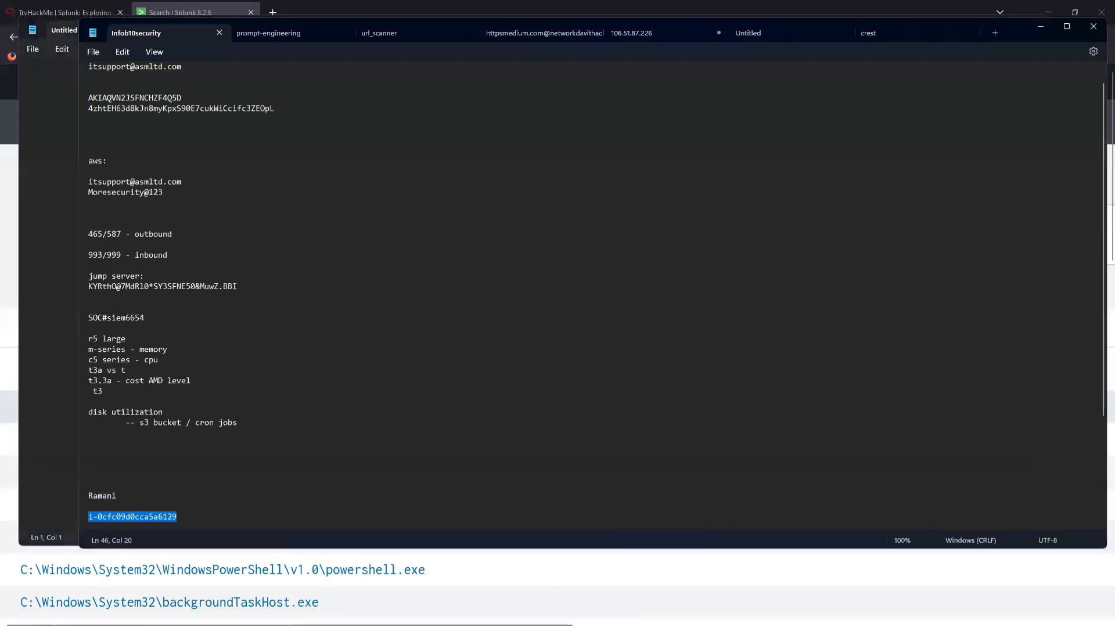
left_click(1040, 29)
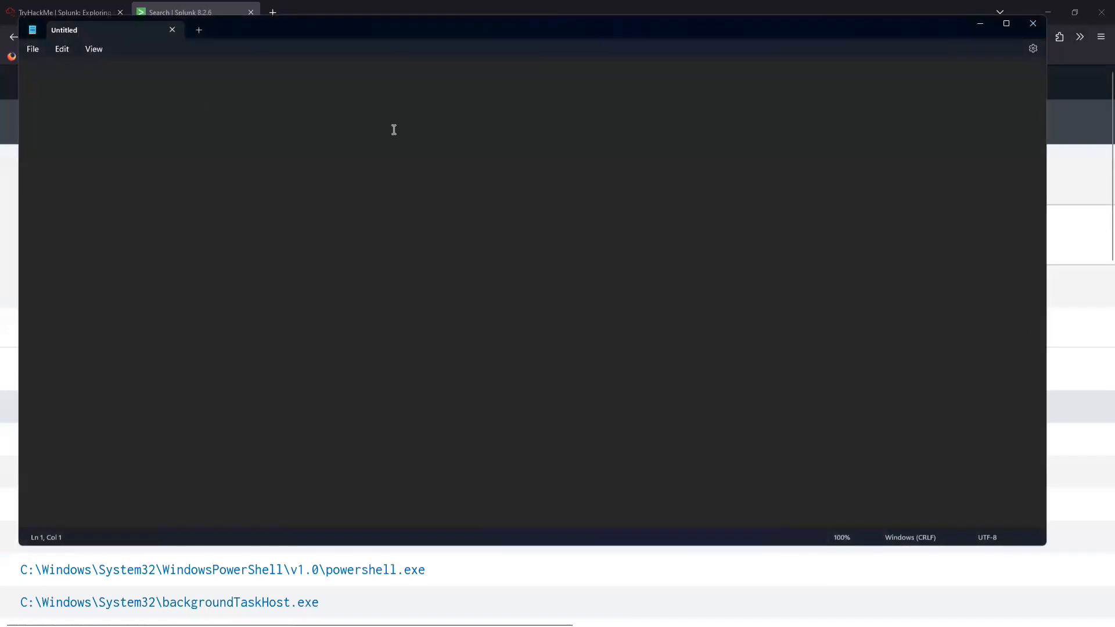
scroll(394, 129, "up", 2)
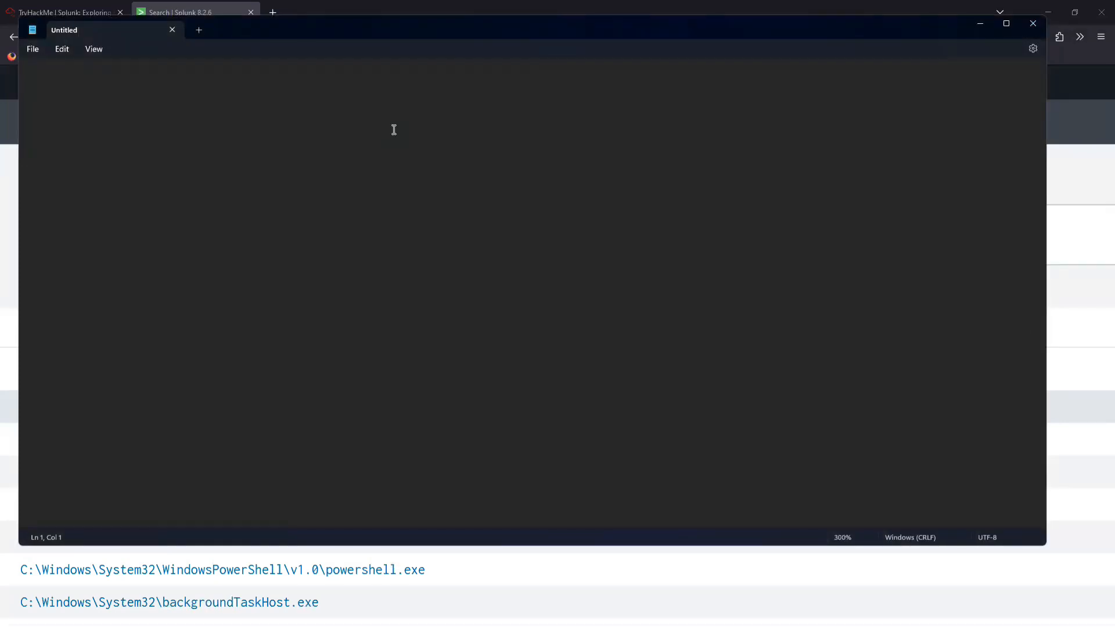
- Write "index=windowslogs = 65,543 events" on the second line of the blank note
key("Return")
type("index")
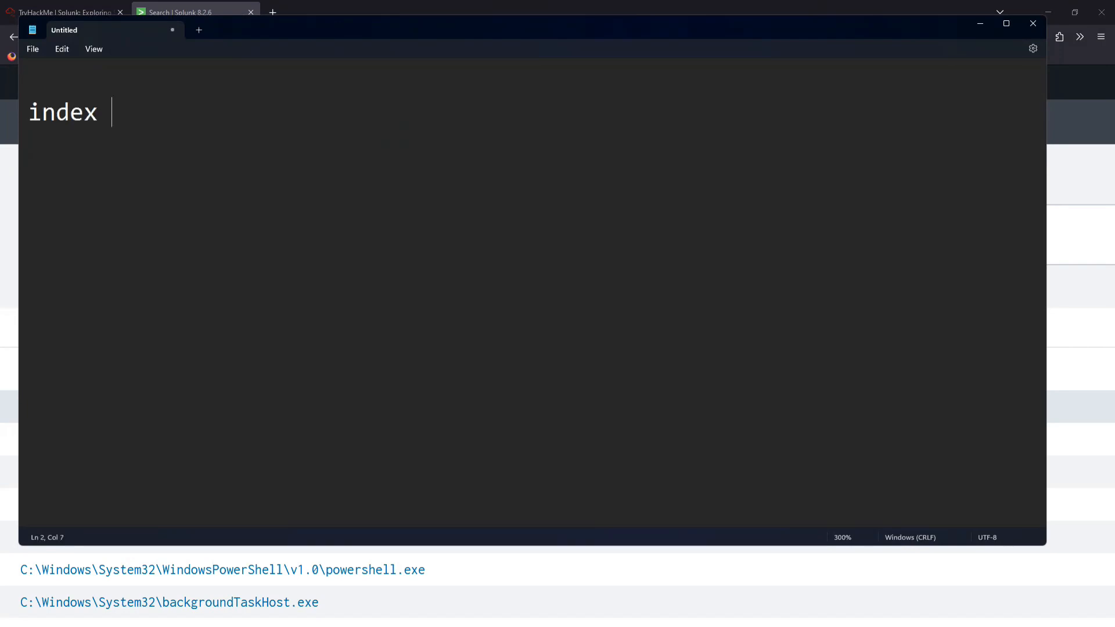
key("BackSpace")
type("=windowsl")
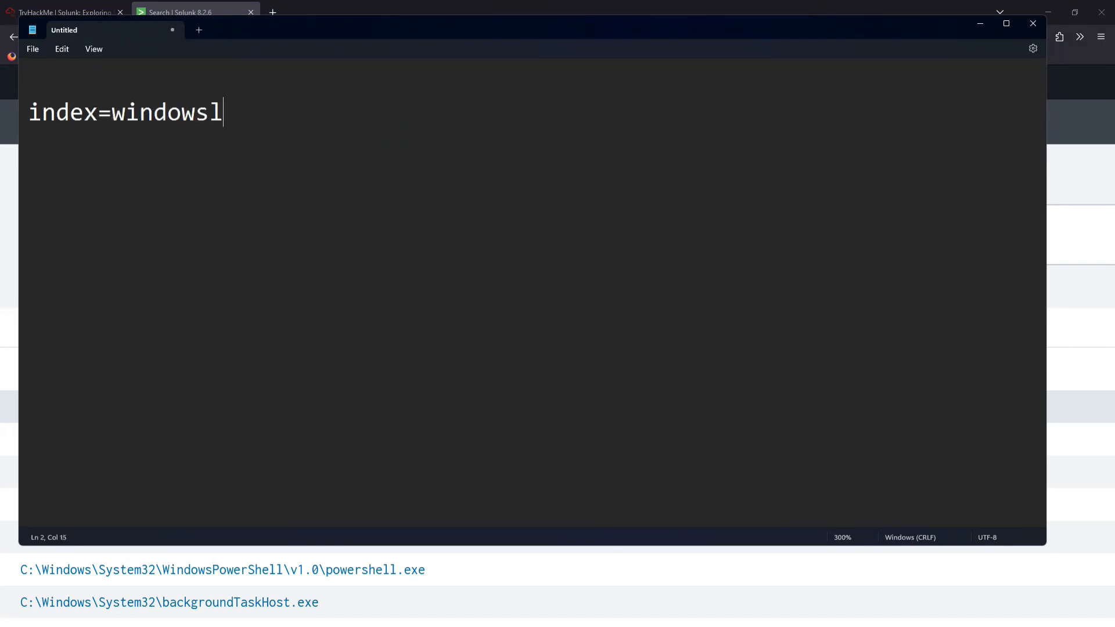
type("ogs = 65,54")
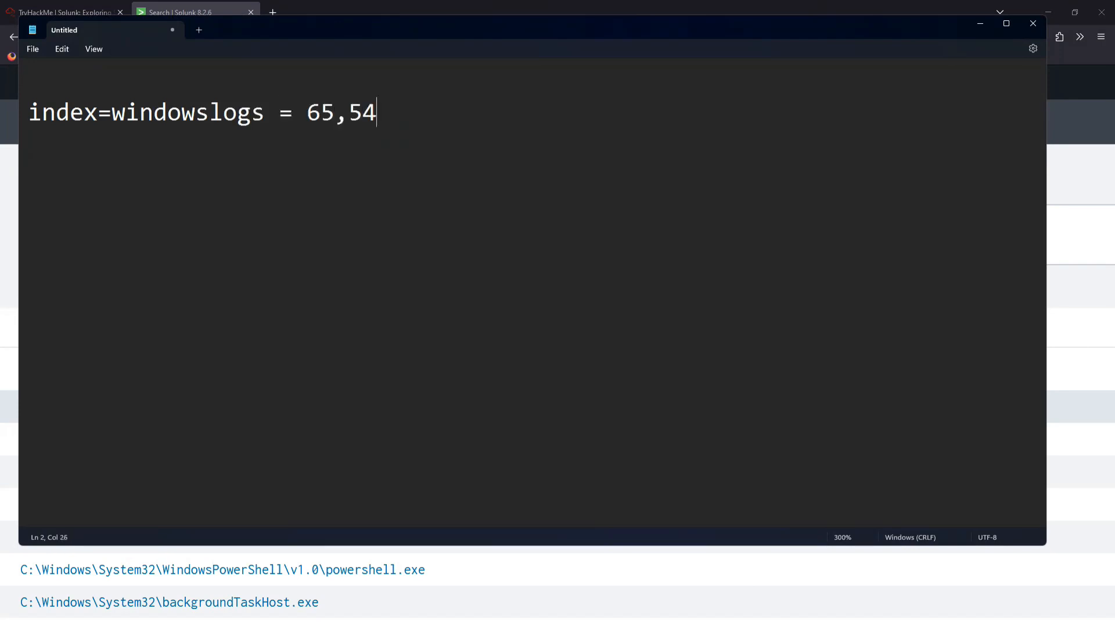
type("3 events")
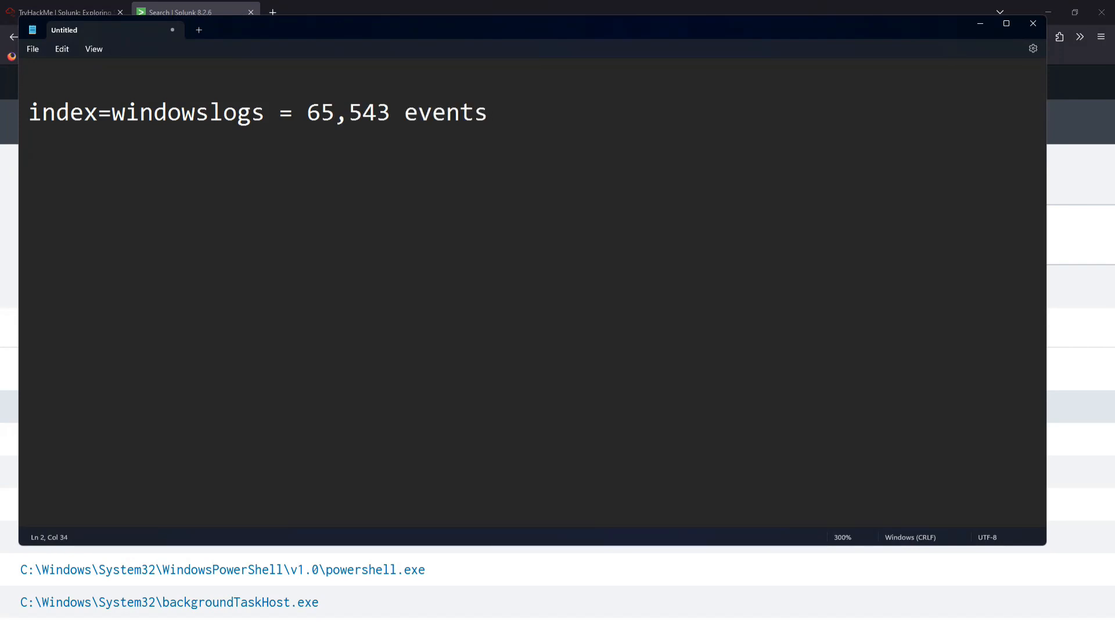
- Below it, after a blank line, add the note: index=windowslogs | chat count by "chrome extension" = 14,534
key("Return")
key("Return")
type("index=windowslogs ")
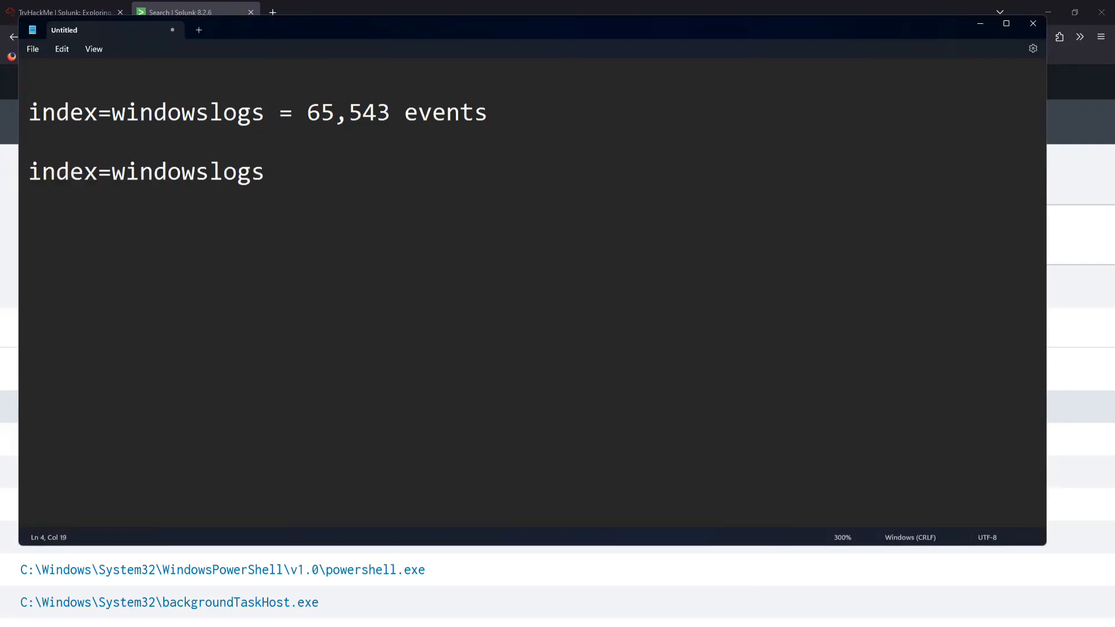
type("| chat count by ")
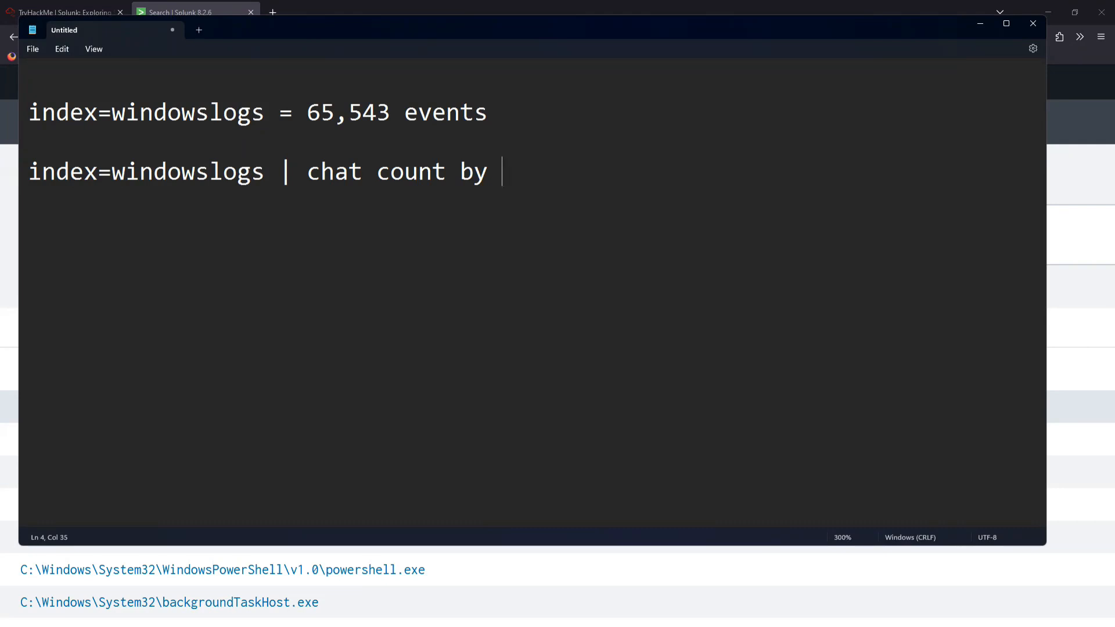
type("chrome exte")
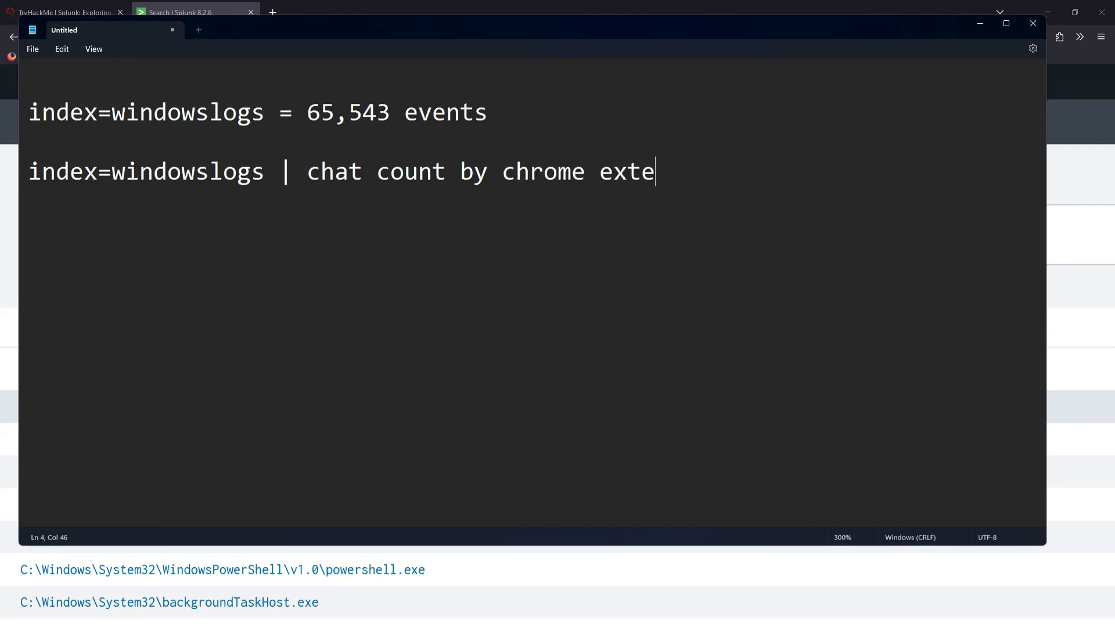
type("nsion\"")
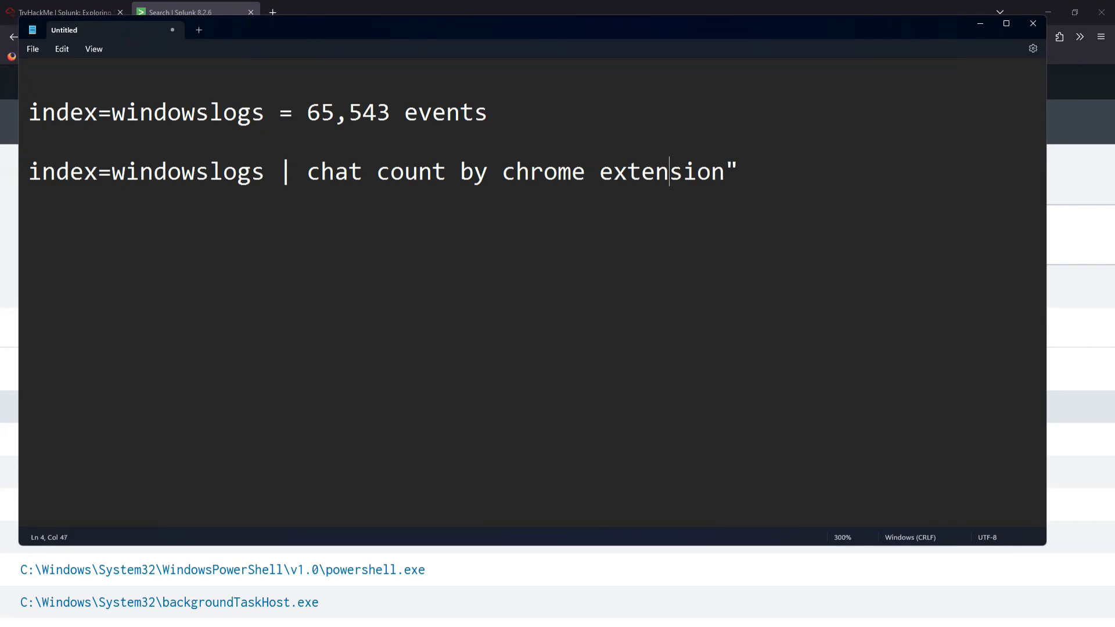
left_click(505, 176)
type("\"")
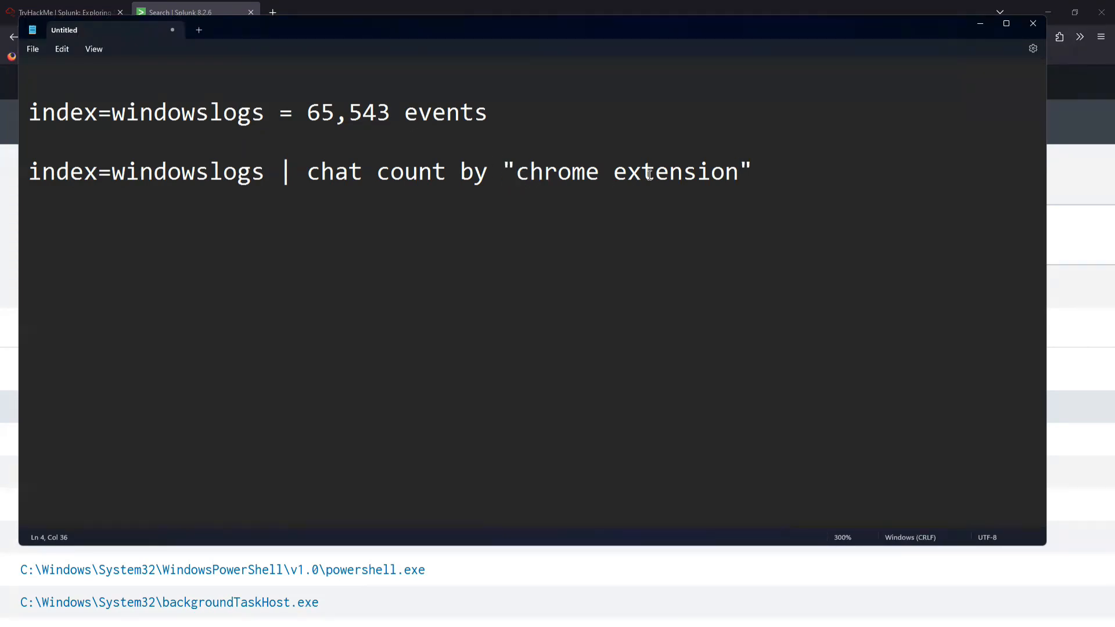
left_click(772, 166)
type("= 14,5343")
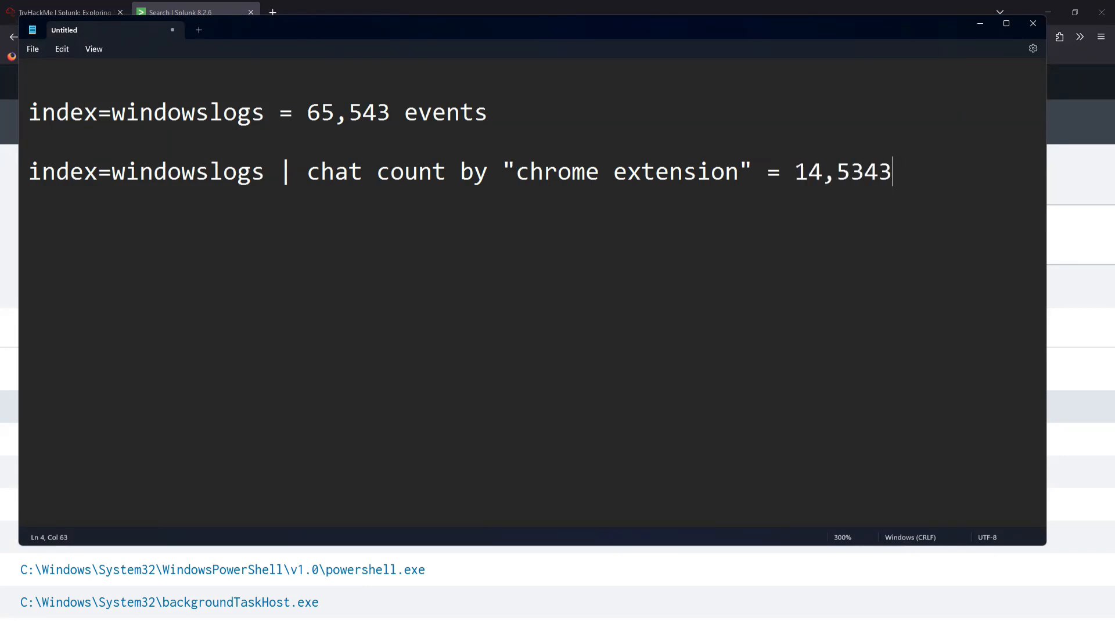
key("BackSpace")
- Highlight index=windowslogs in the piped query, and write "first command output" on a new line below a blank one
left_click(257, 173)
left_click_drag(256, 172, 32, 172)
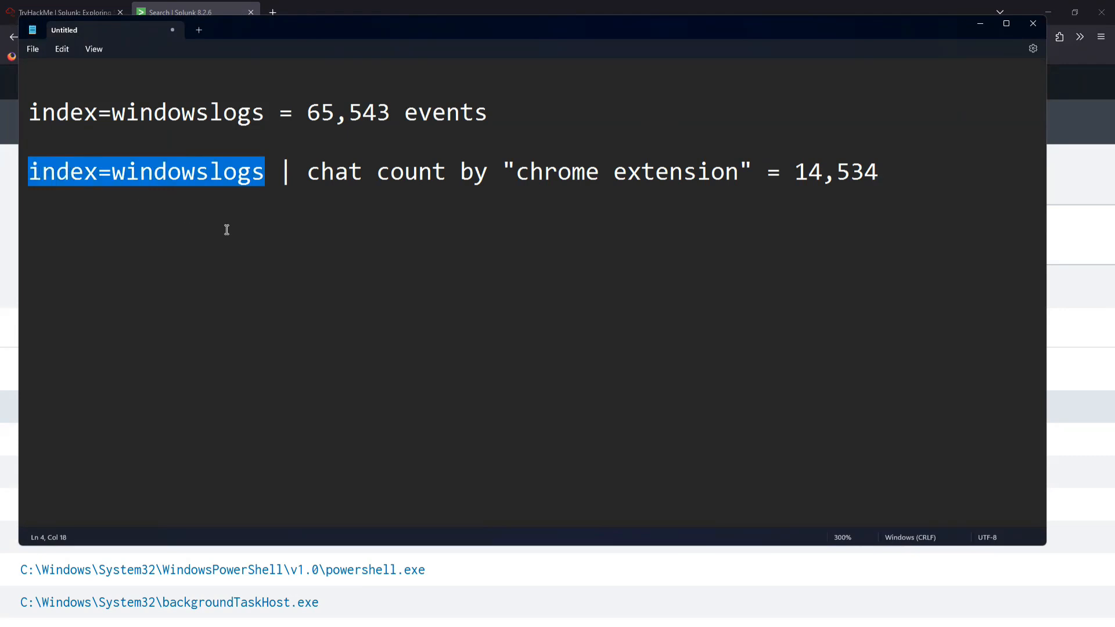
left_click_drag(268, 167, 24, 170)
left_click(182, 253)
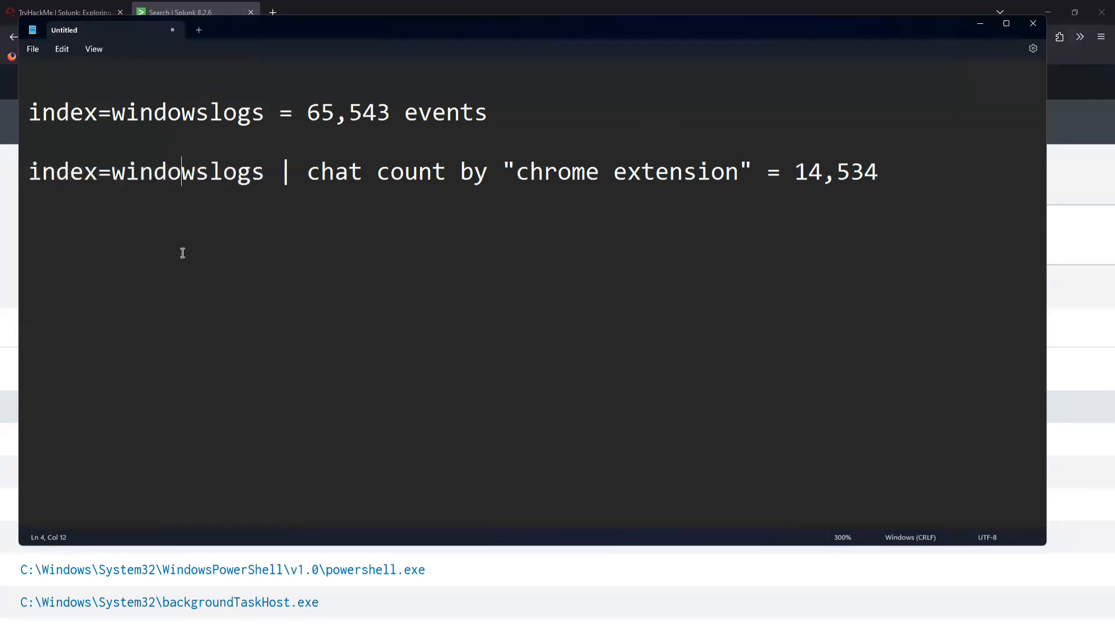
left_click(894, 174)
key("Return")
key("Return")
type("first command ")
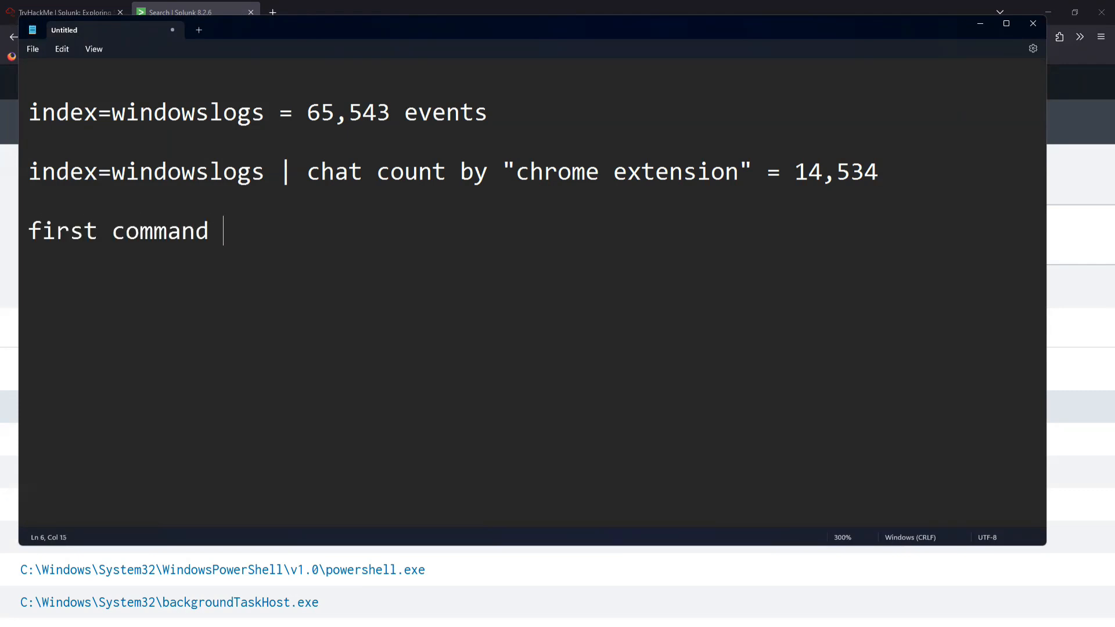
type("output")
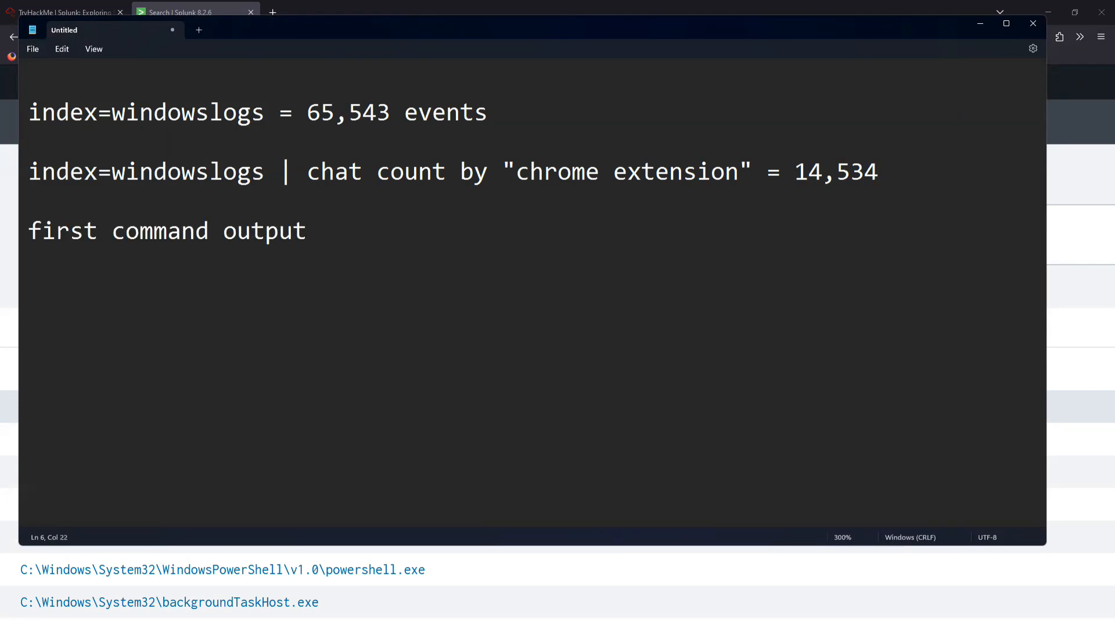
- Copy 65,543 from the first query's line to the end of "first command output", add a pipe, and highlight the chat count clause
left_click_drag(391, 112, 312, 115)
left_click(340, 233)
left_click_drag(391, 112, 308, 112)
key("ctrl+c")
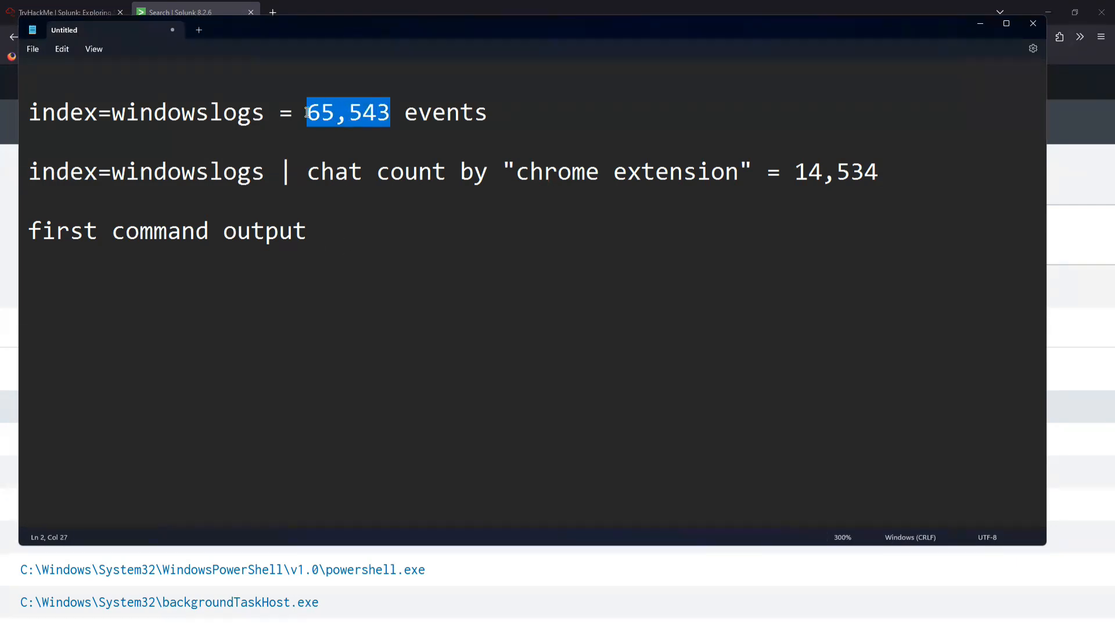
left_click(351, 230)
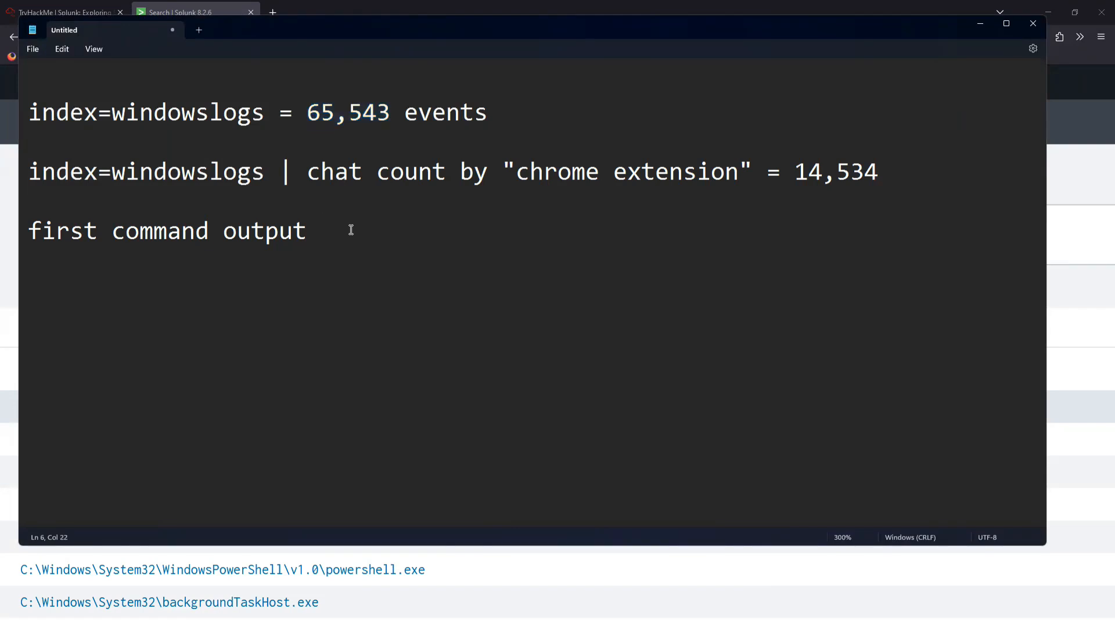
key("ctrl+v")
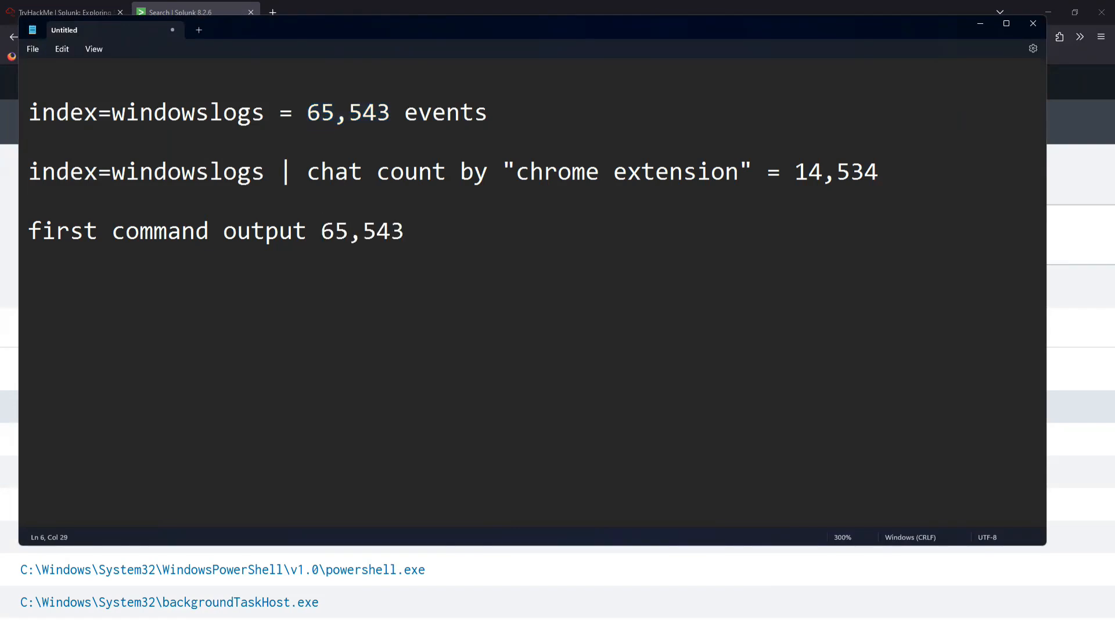
type("|")
left_click_drag(308, 170, 557, 172)
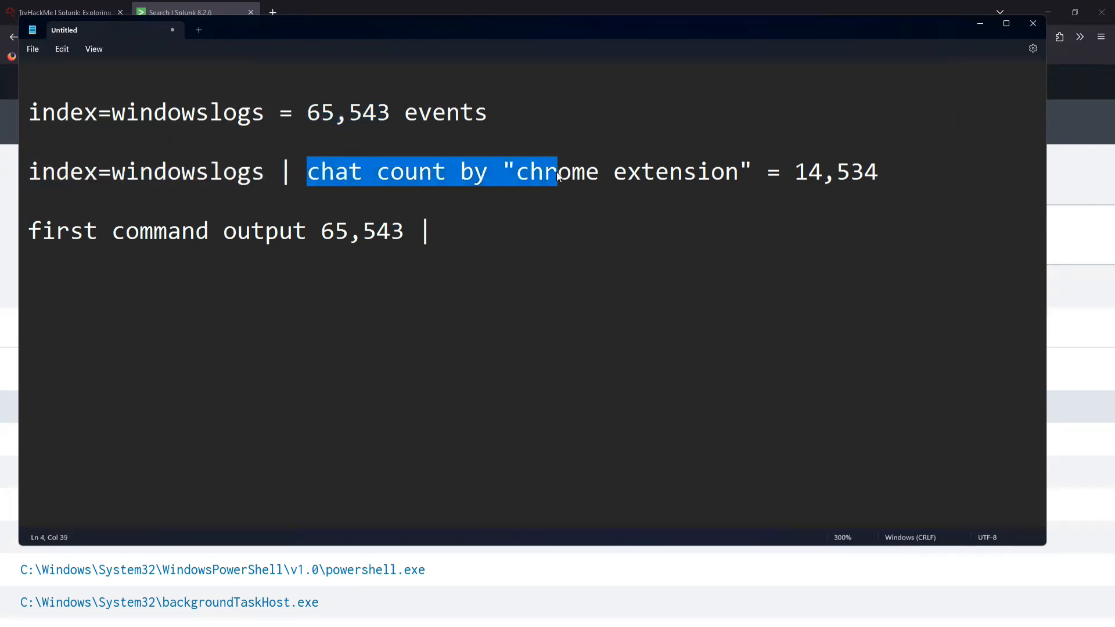
left_click_drag(452, 232, 417, 231)
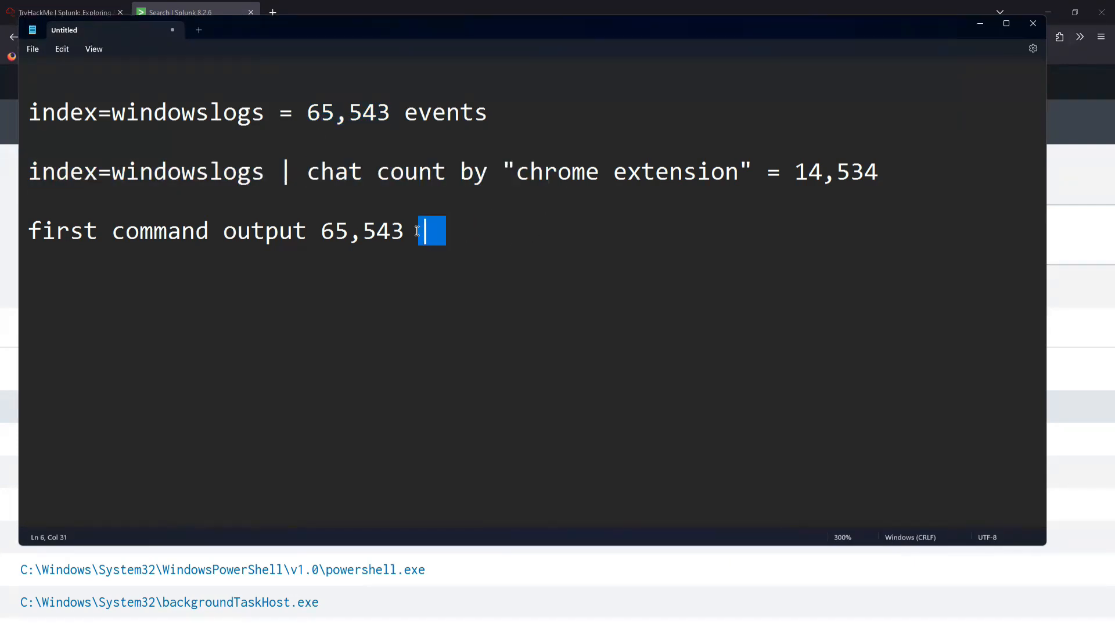
left_click(460, 285)
key("alt+Tab")
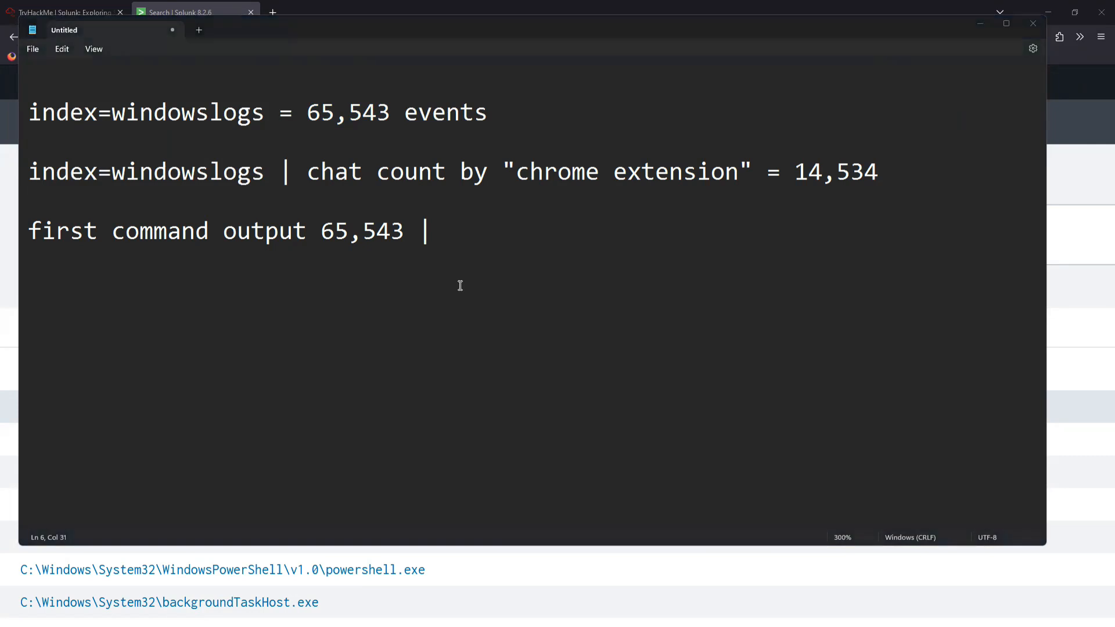
- Insert "logs file = 1.1 million events" as the first line of the note, keeping a blank line beneath it
left_click(189, 87)
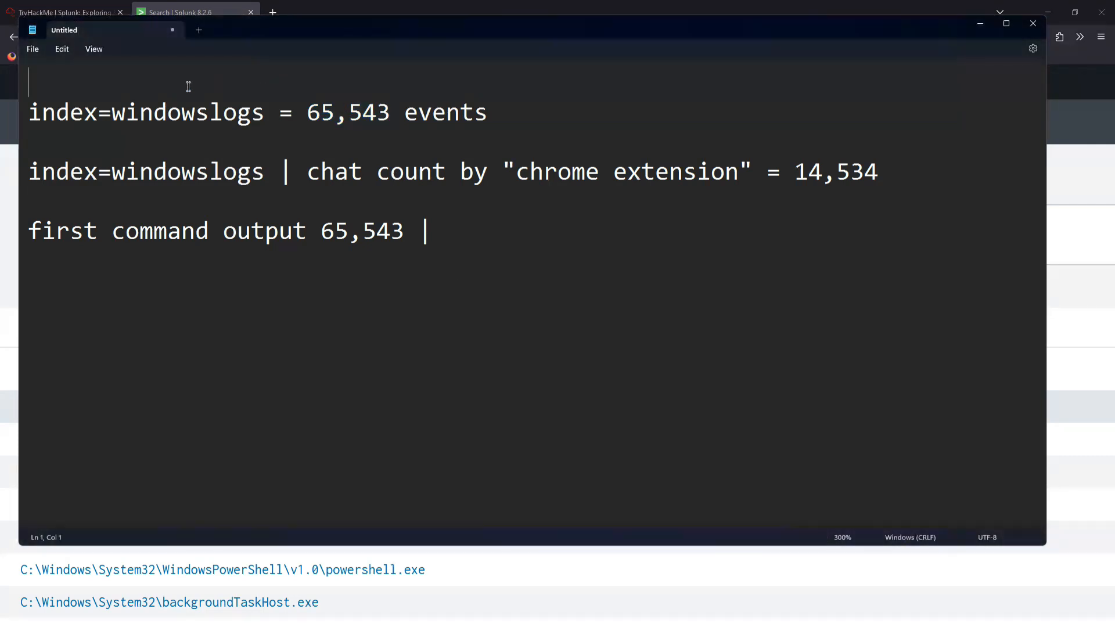
key("Return")
key("Up")
type("l")
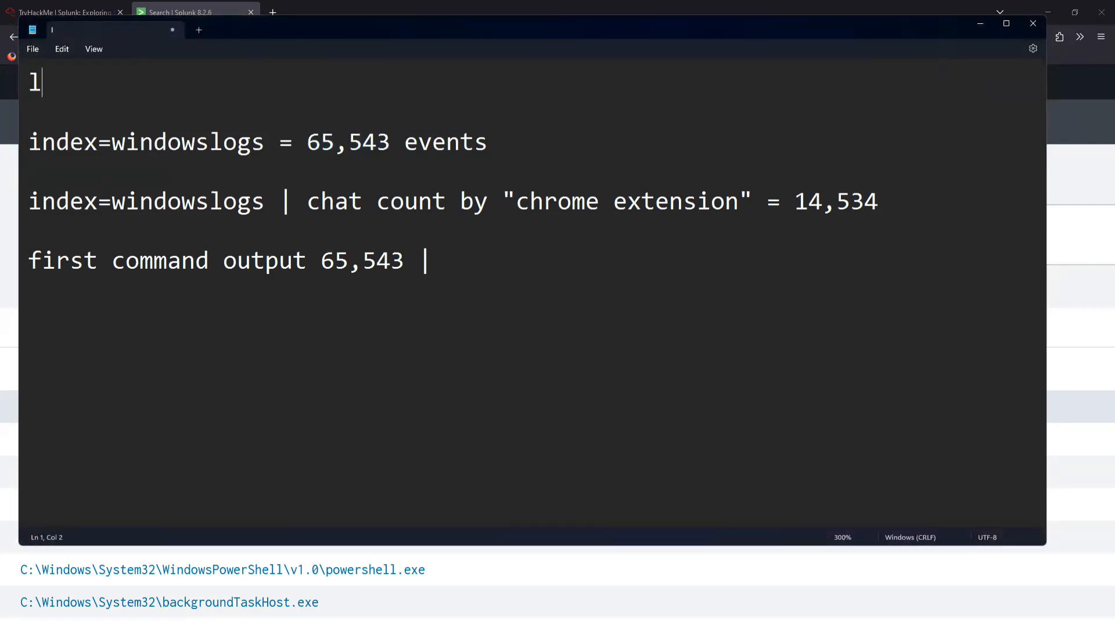
type("ogs file ")
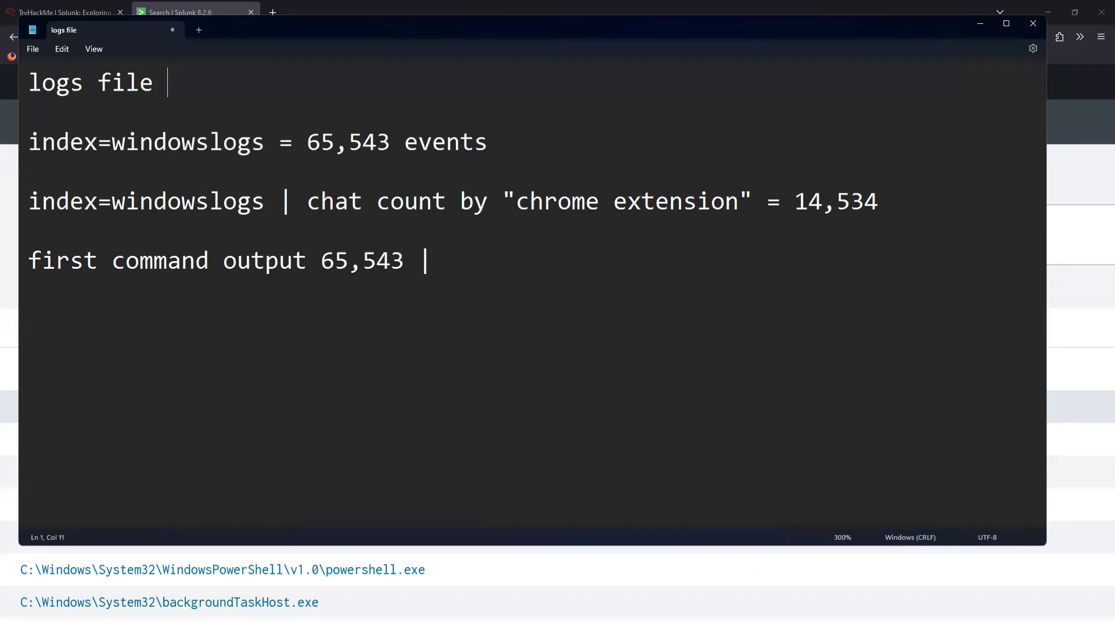
type("= 1.1 million events")
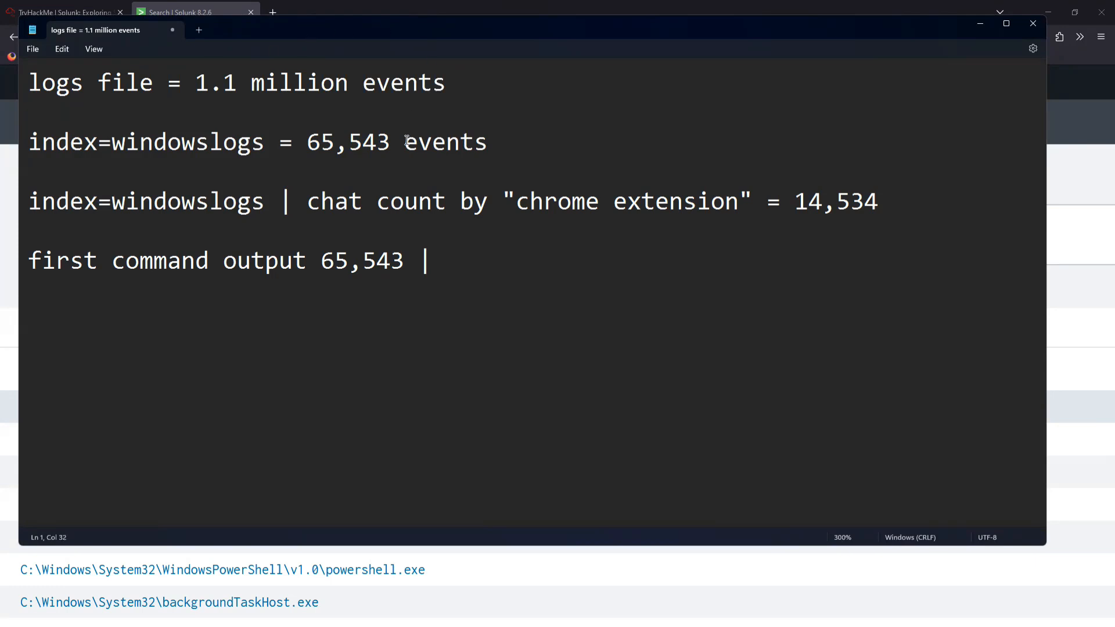
- Highlight the index=windowslogs event count and complete the last line after the pipe with "crome extension - 14k"
left_click_drag(391, 143, 307, 144)
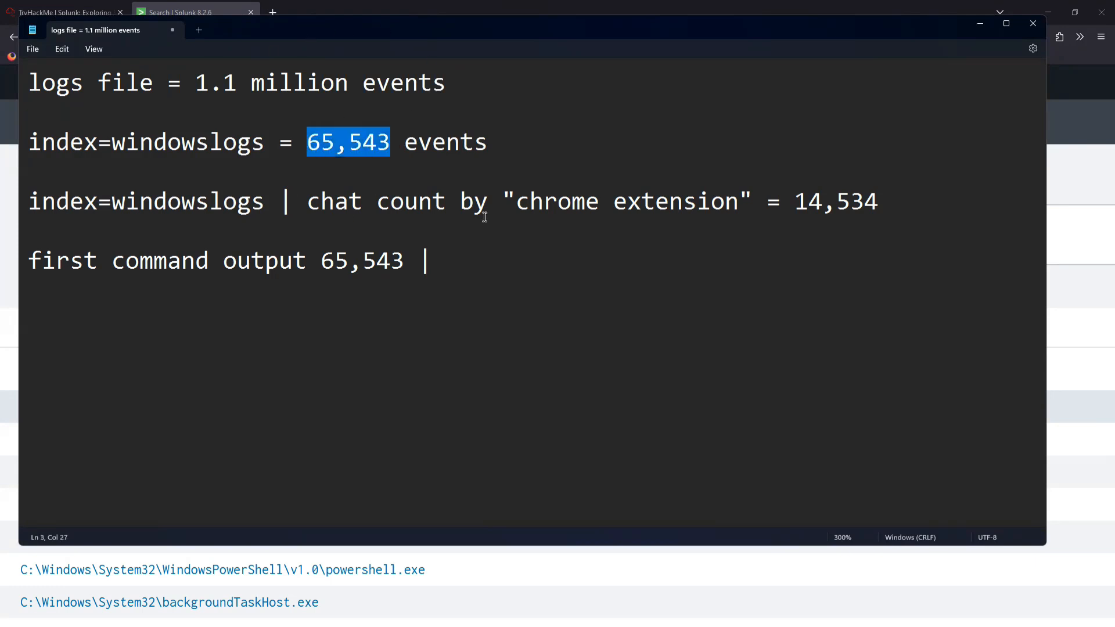
left_click(460, 262)
type("c")
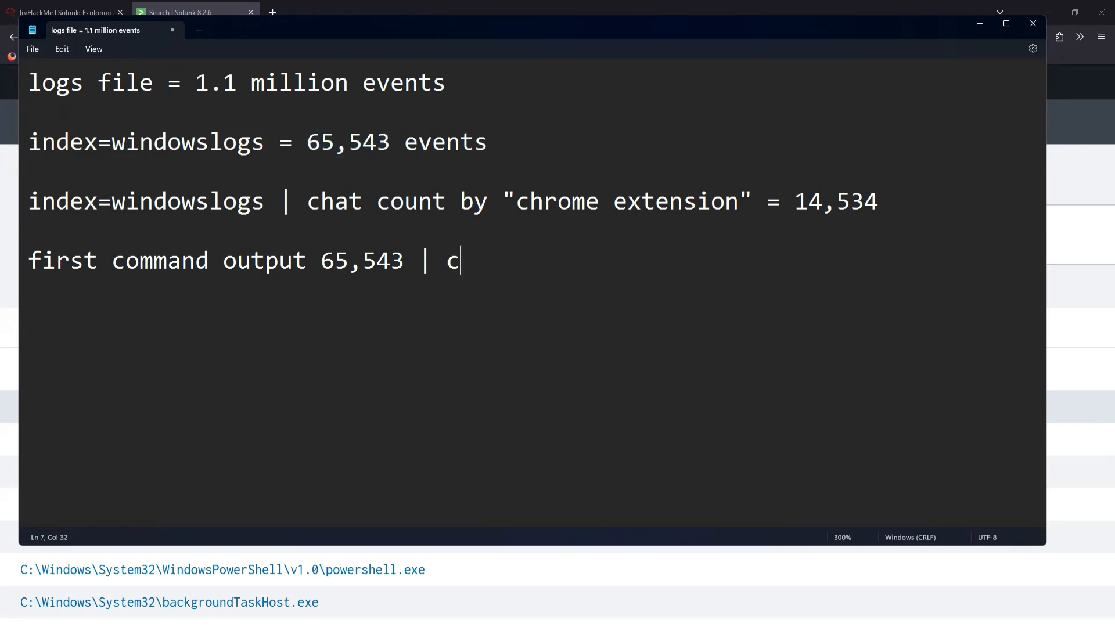
type("rome extension")
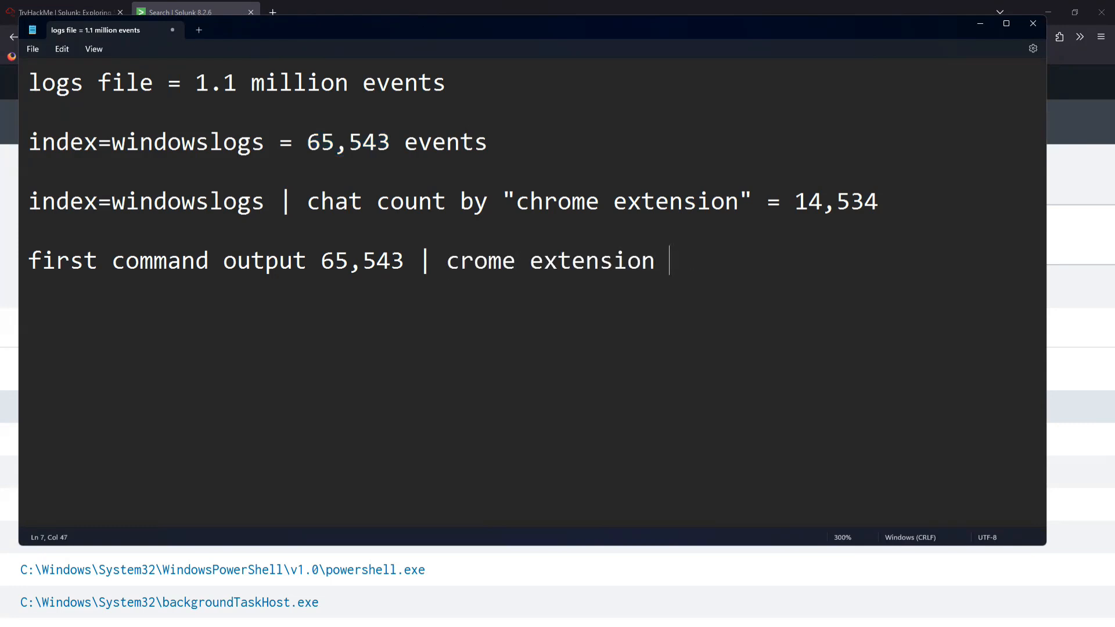
type(" - 14k")
- Highlight the chat count clause, the event totals and the pipe in turn, and minimize the note to return to the Splunk search
left_click_drag(306, 210, 899, 205)
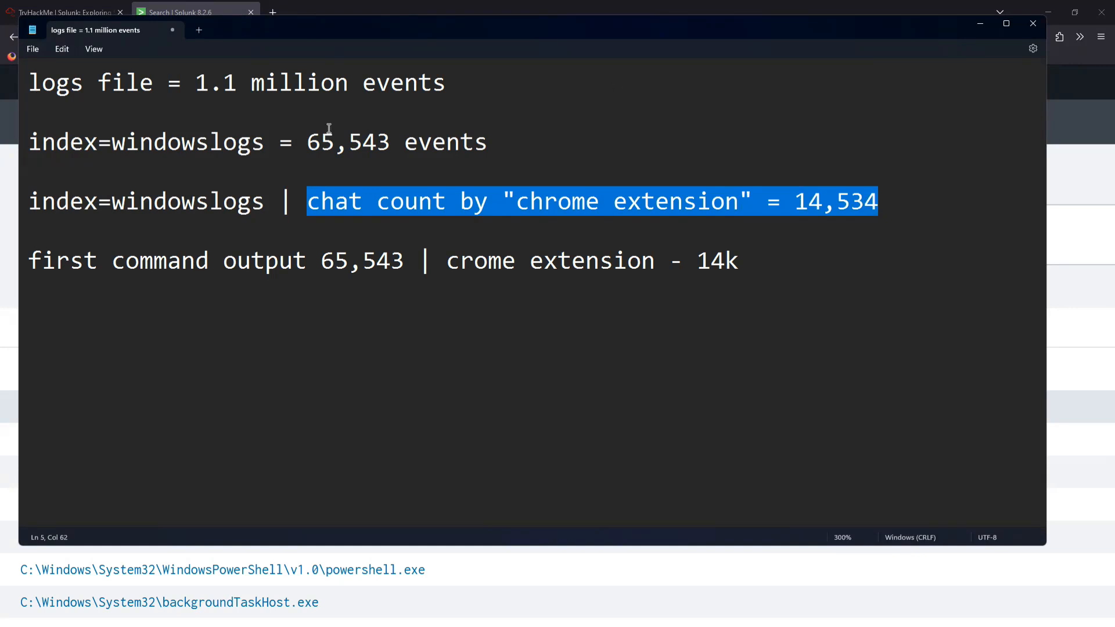
left_click(801, 206)
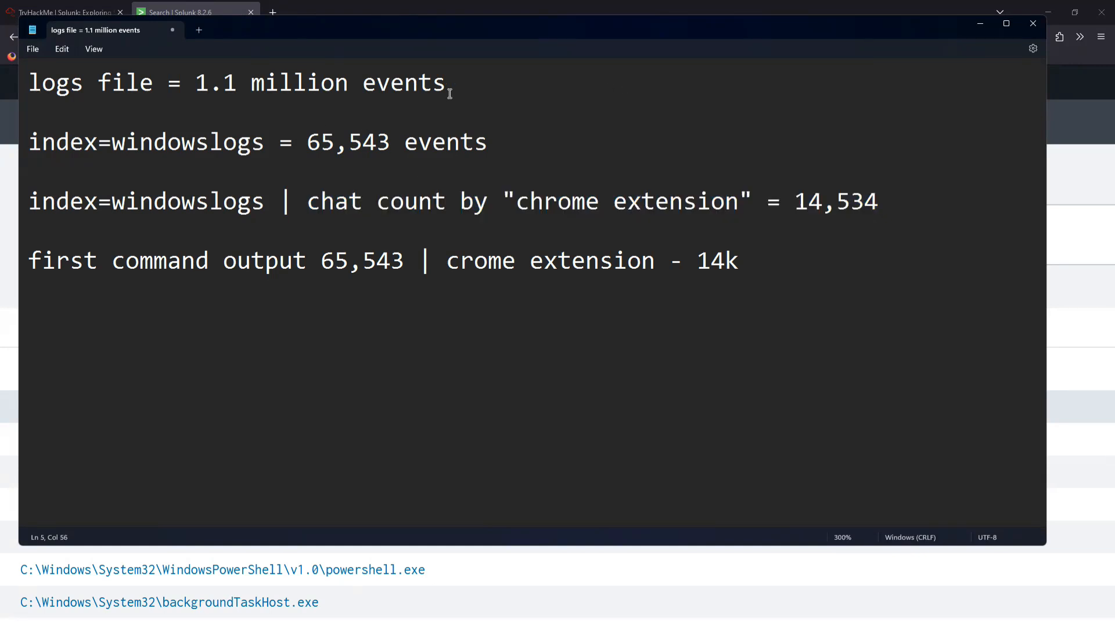
left_click_drag(446, 86, 195, 74)
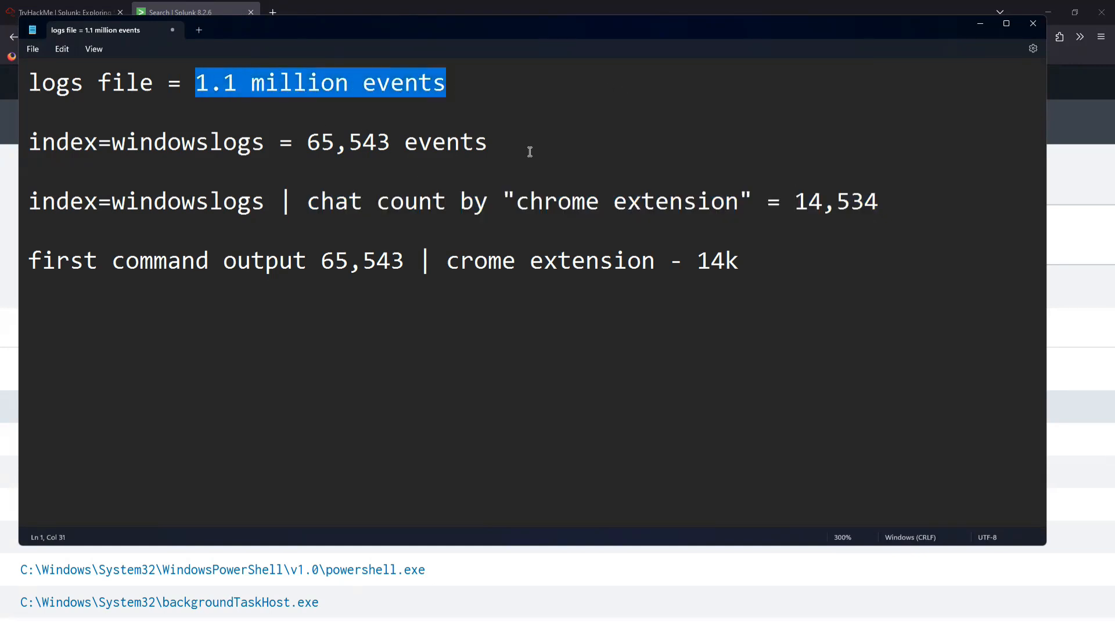
left_click_drag(518, 149, 320, 150)
left_click_drag(459, 89, 191, 86)
left_click_drag(300, 212, 283, 212)
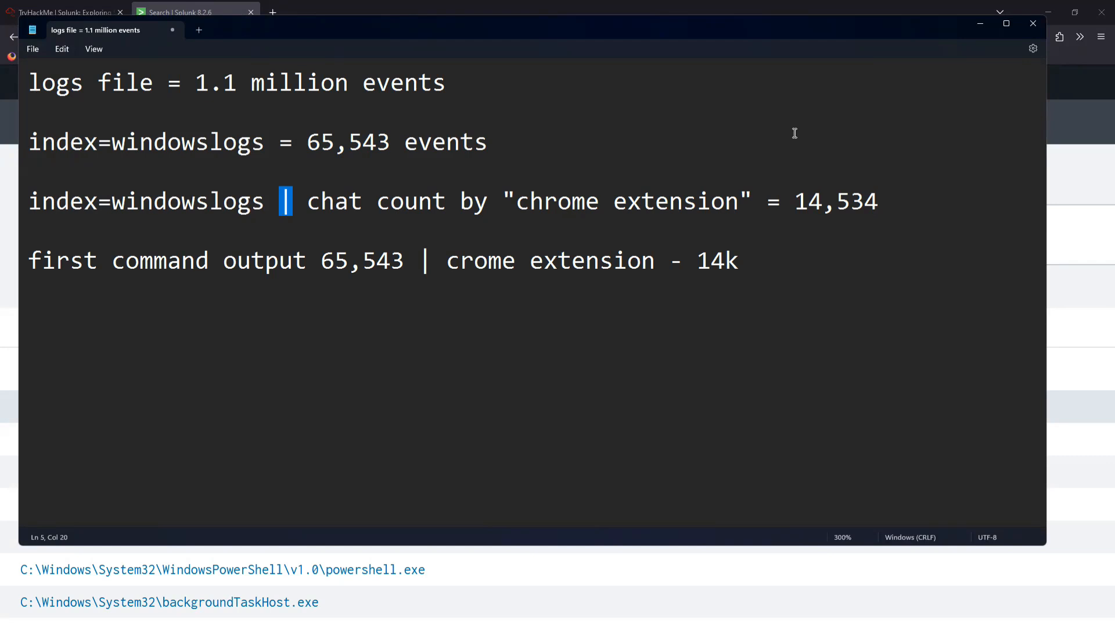
left_click(980, 24)
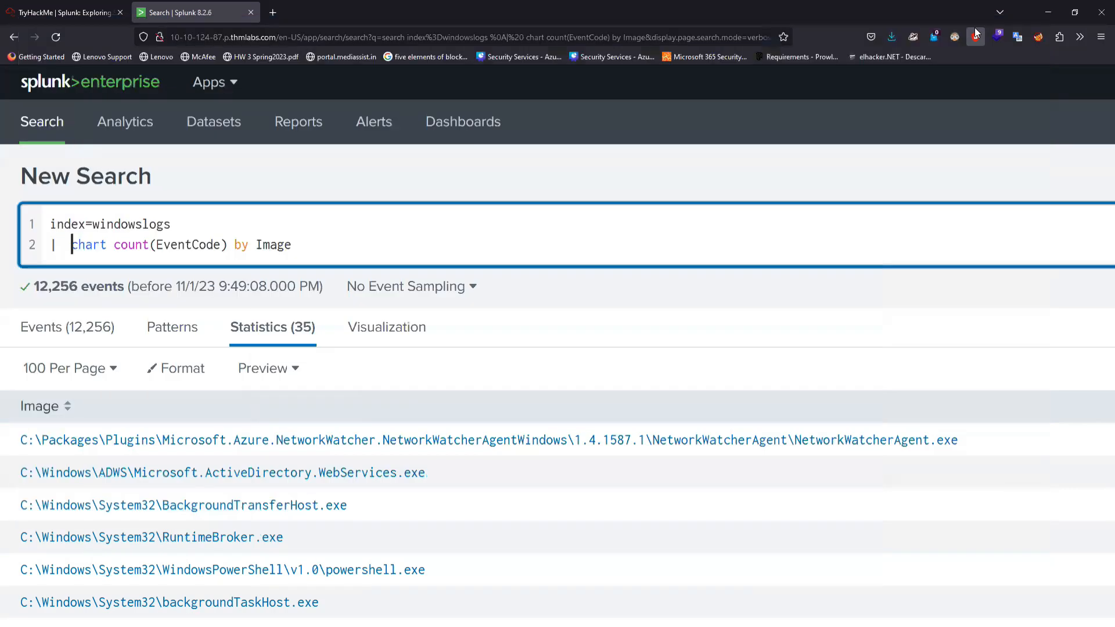
- Highlight the pipe in the Splunk query, and switch to the TryHackMe room to highlight the Source IP answer
left_click(43, 244)
left_click_drag(58, 244, 43, 244)
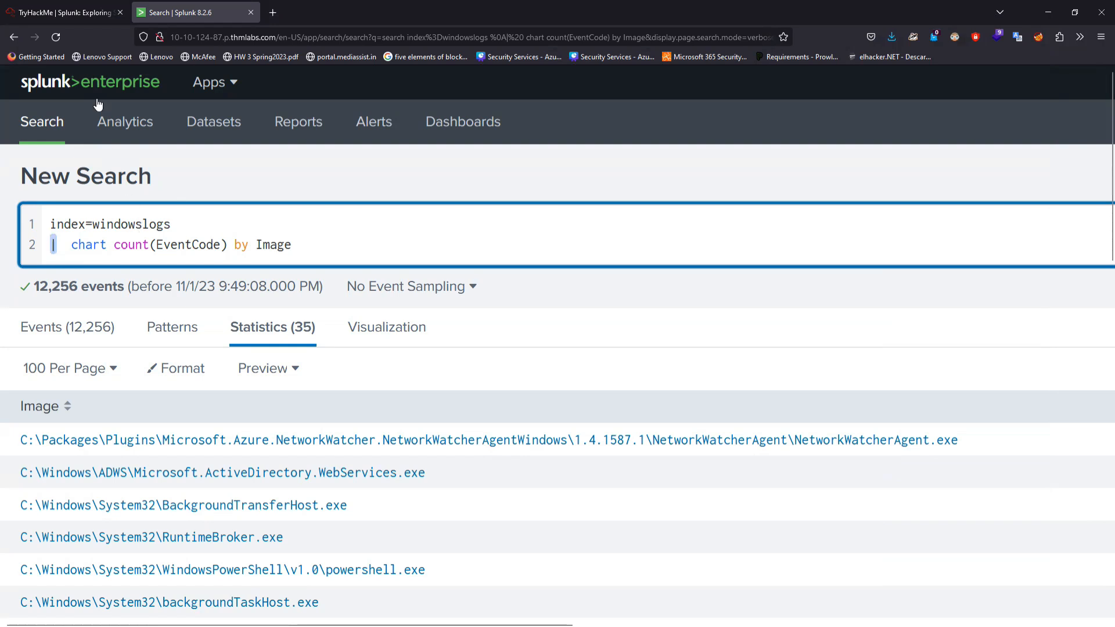
left_click(64, 12)
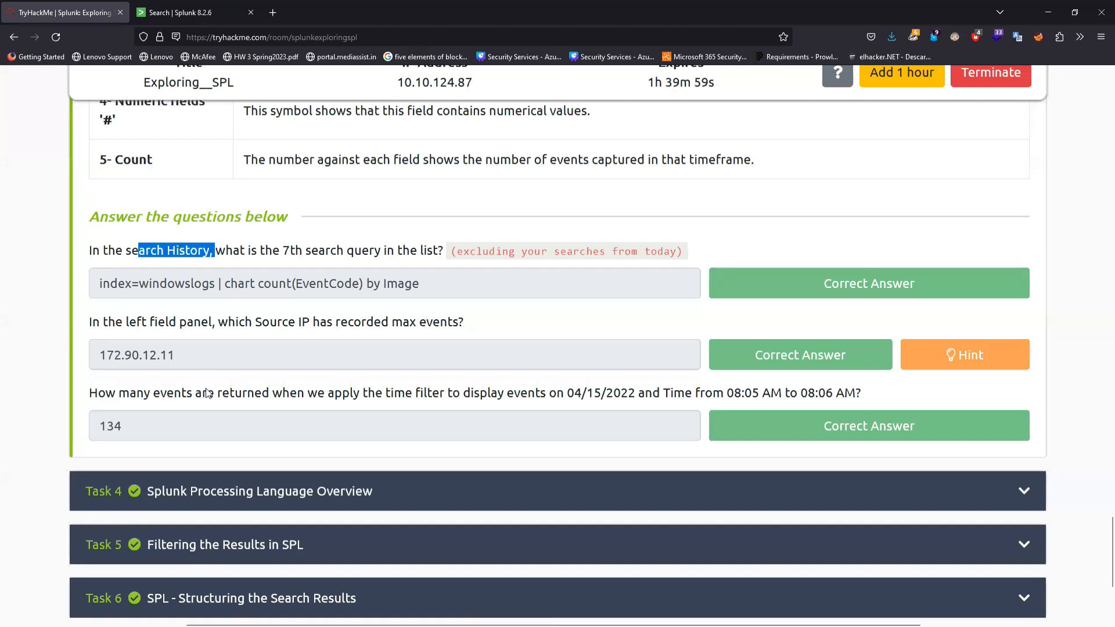
left_click_drag(184, 356, 102, 357)
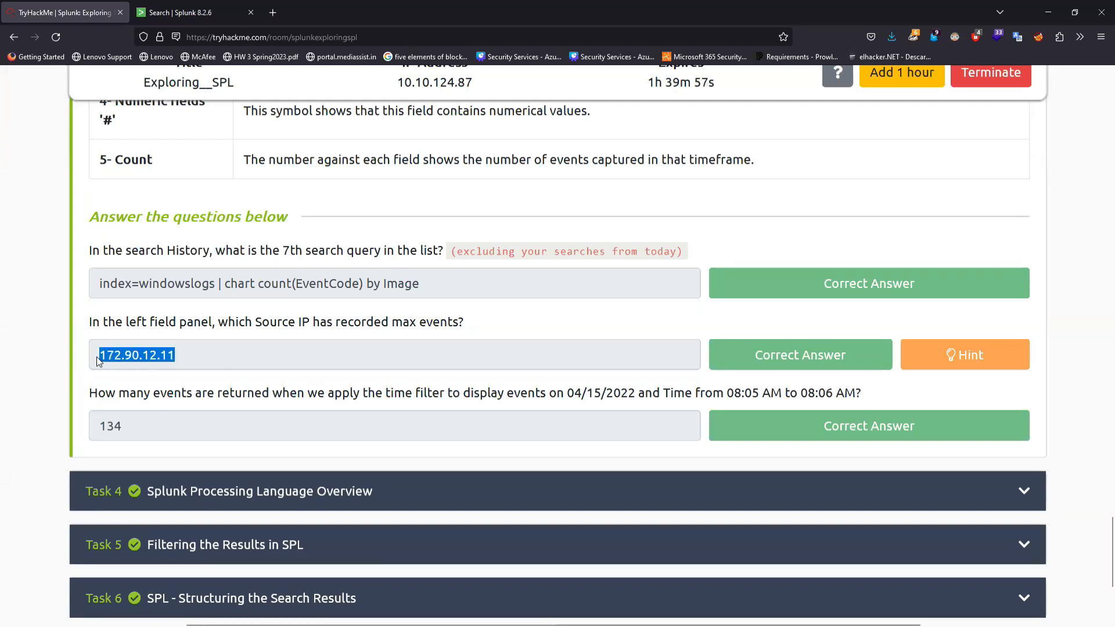
- Highlight the date 04/15/2022 and the range 08:05 AM to 08:06 AM in the time filter question
scroll(97, 357, "down", 2)
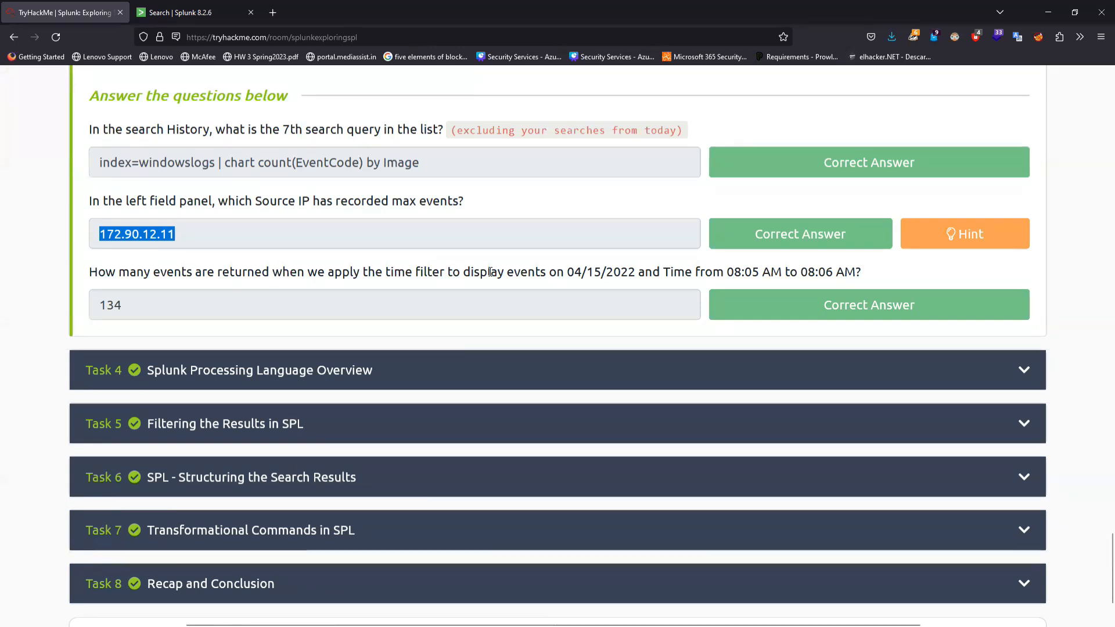
left_click(568, 272)
left_click_drag(568, 274, 637, 276)
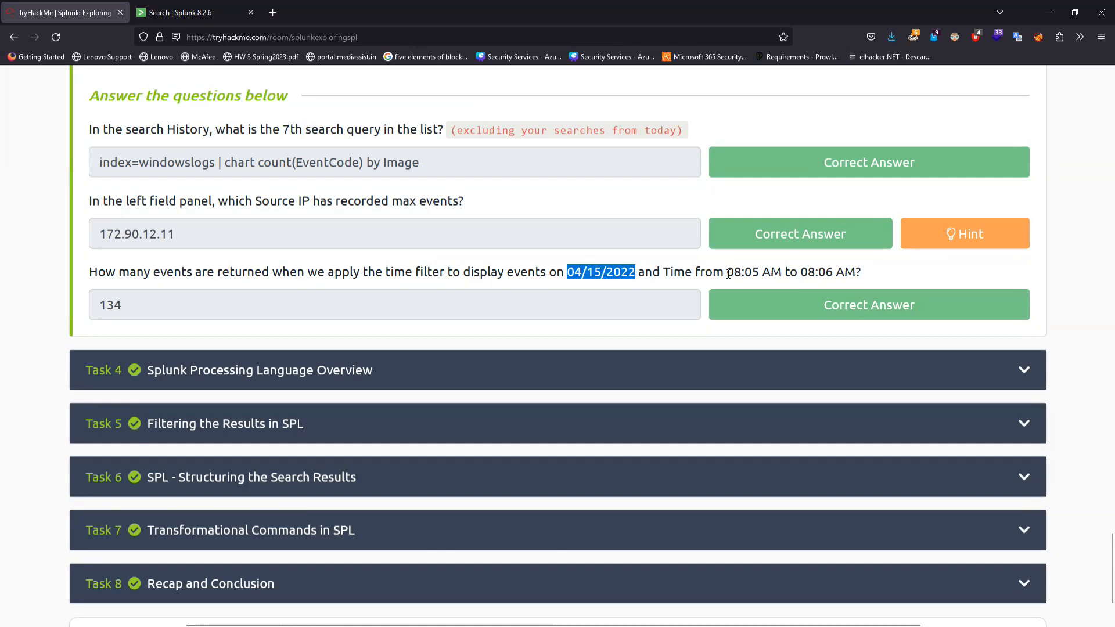
left_click_drag(729, 274, 856, 274)
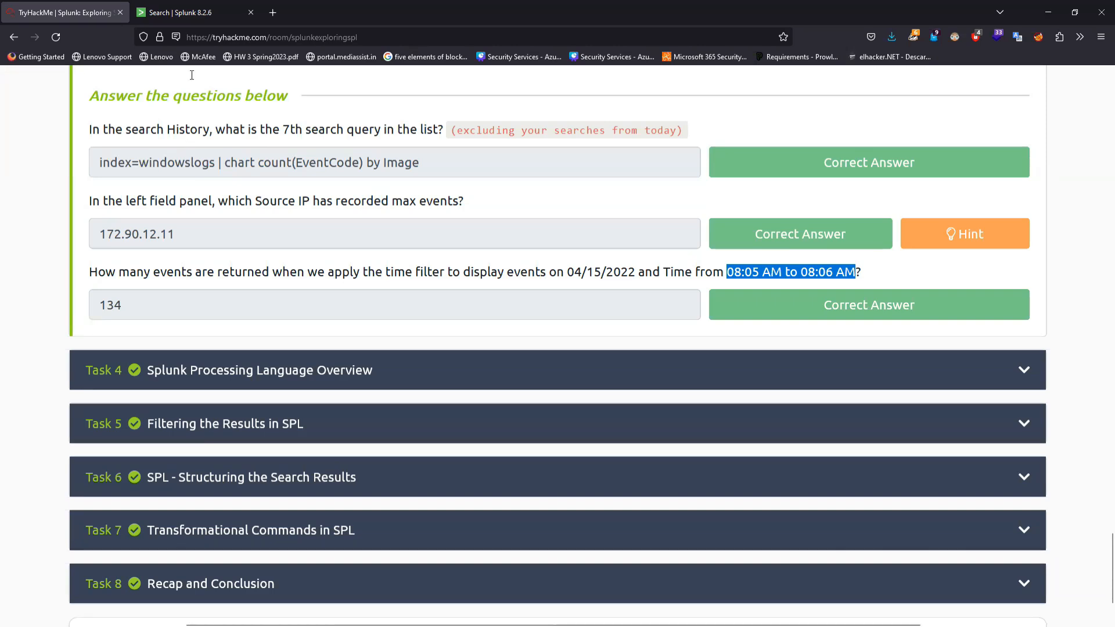
- Switch to Splunk and reopen the events of the earlier search filtered by SourceAddress="172.90.12.11"
left_click(197, 7)
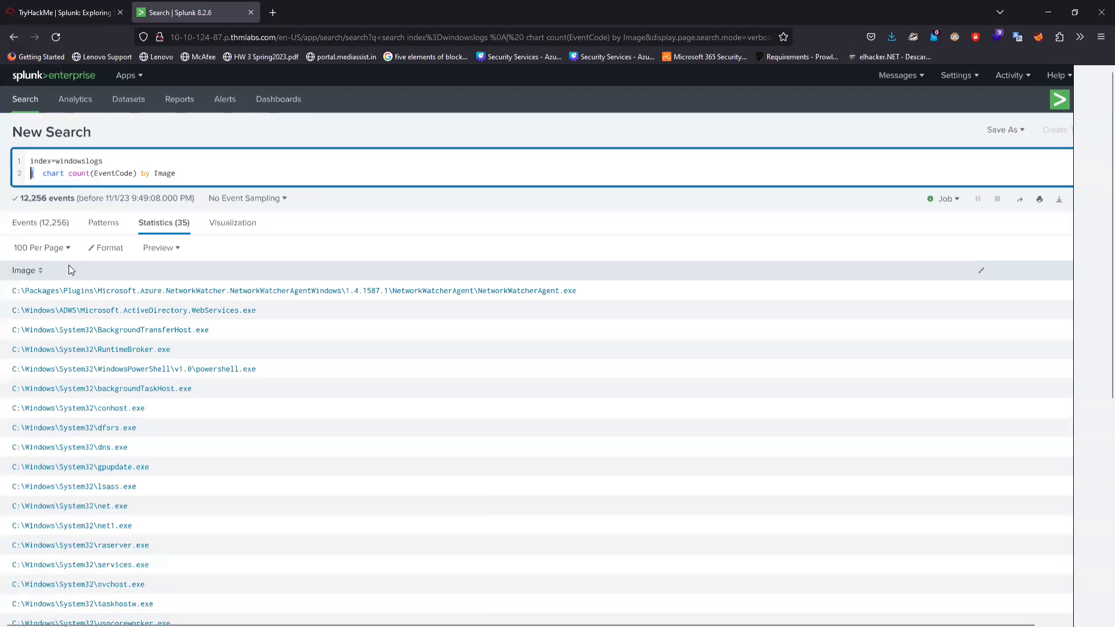
key("ctrl+0")
key("alt+Left")
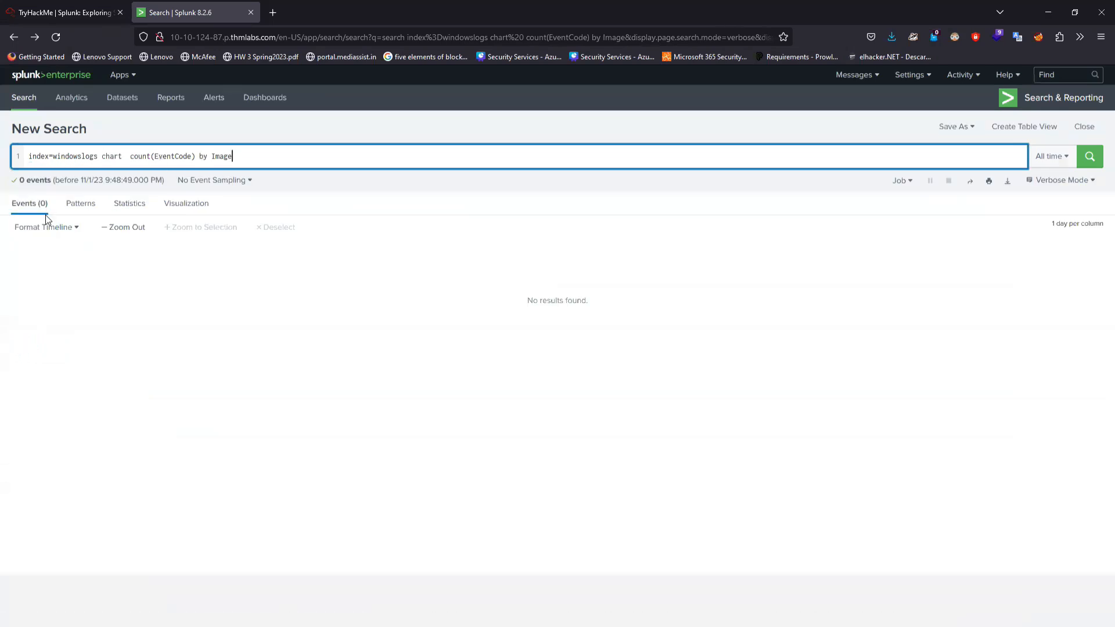
key("alt+Right")
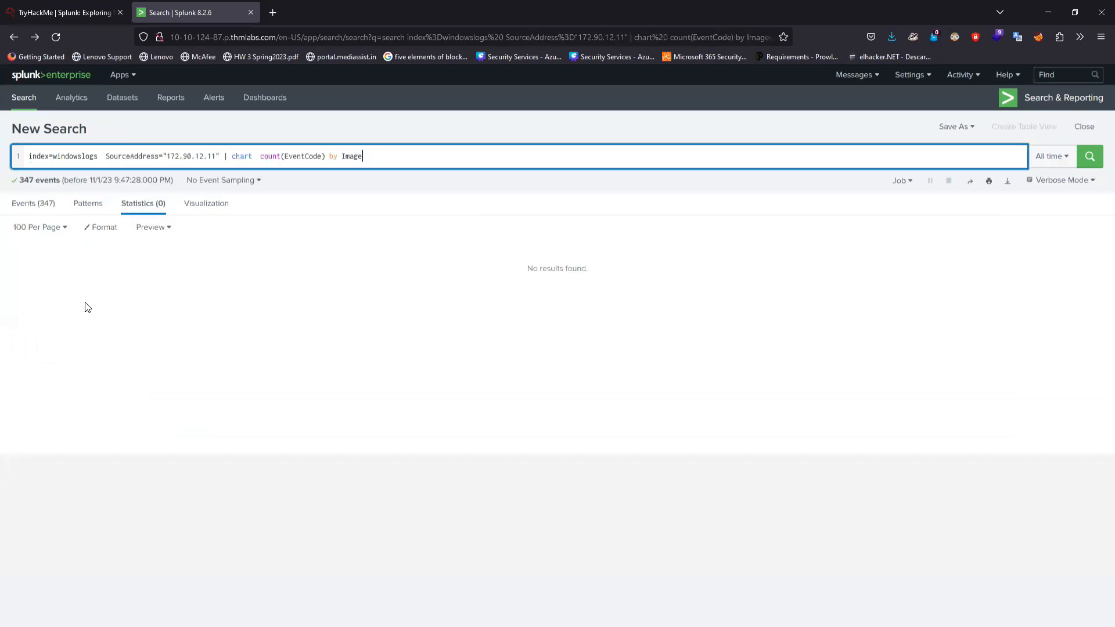
left_click(31, 206)
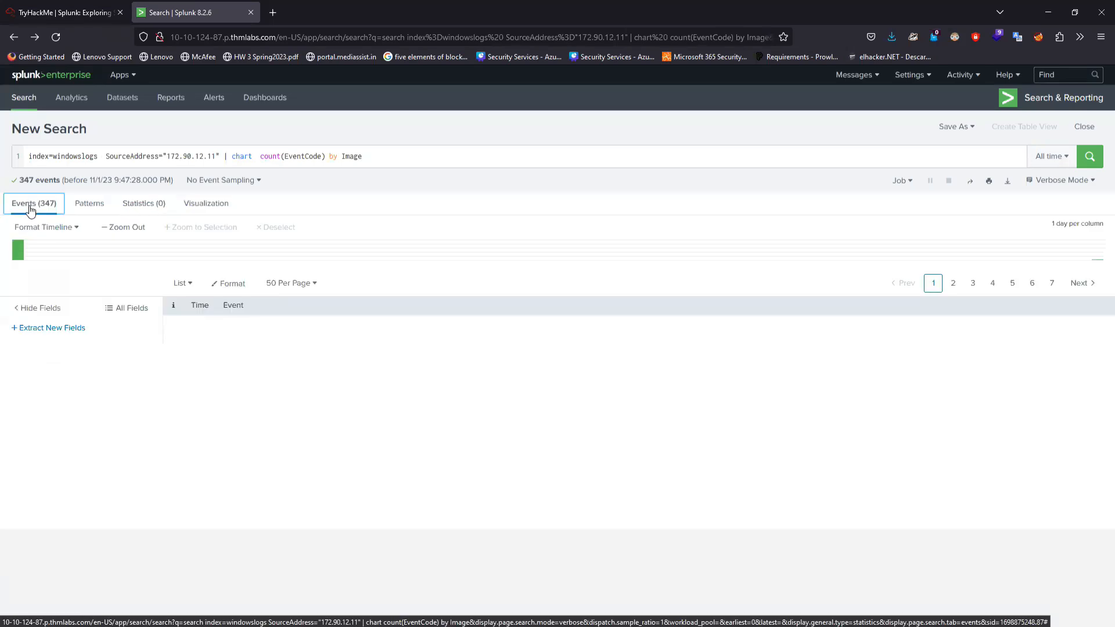
- Enlarge the page and highlight the date and time beside the event count, restoring the page size
key("ctrl+plus")
key("ctrl+plus")
key("ctrl+plus")
key("ctrl+plus")
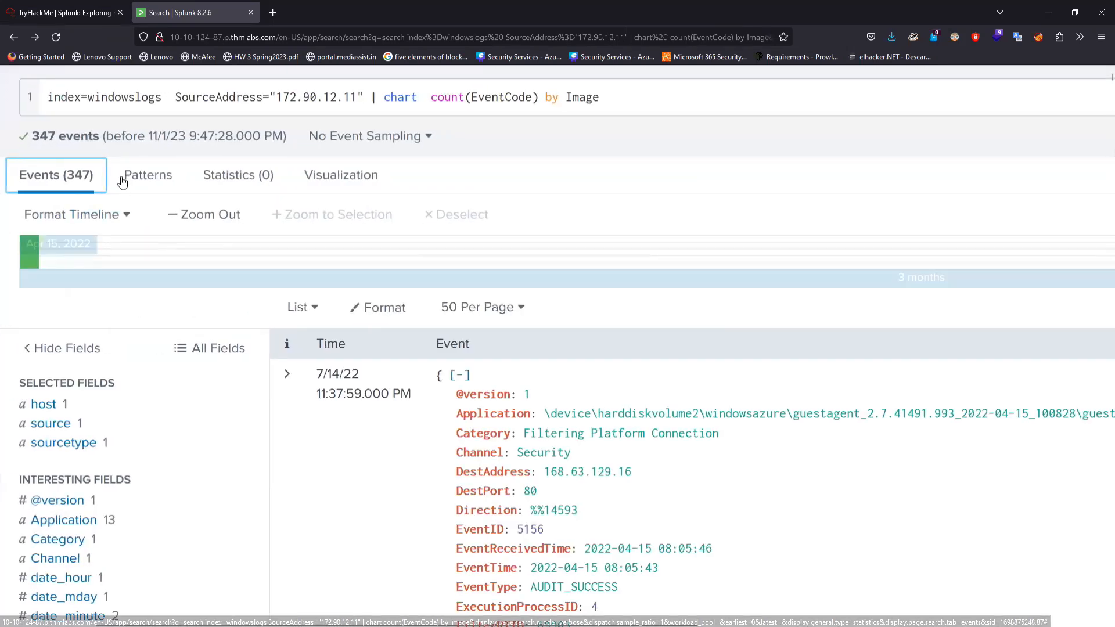
key("ctrl+plus")
key("ctrl+plus")
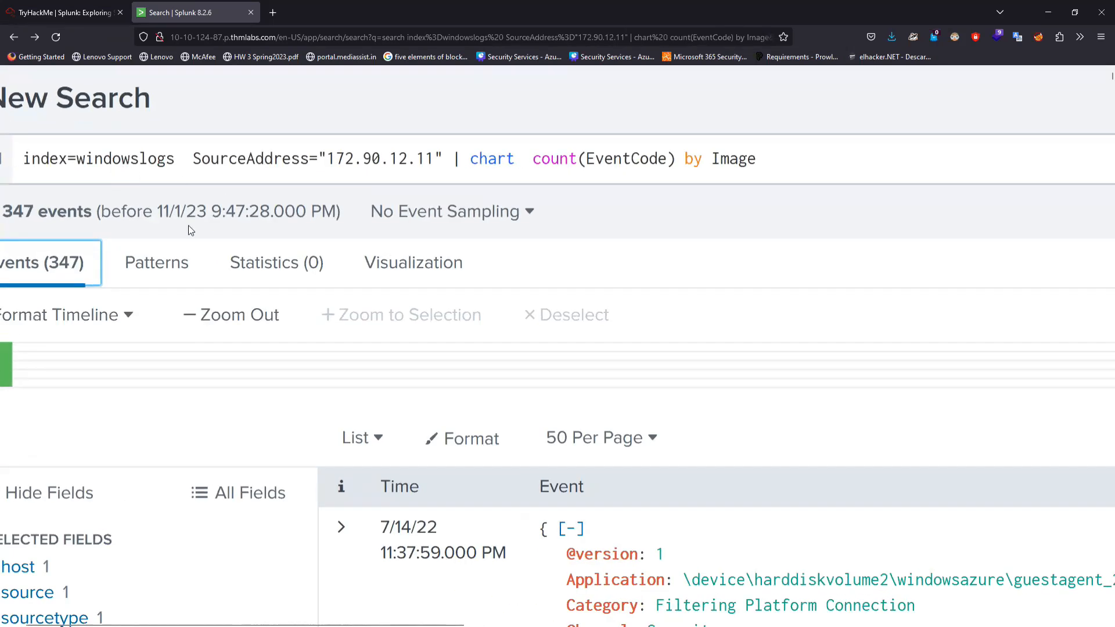
left_click_drag(155, 212, 318, 220)
key("ctrl+0")
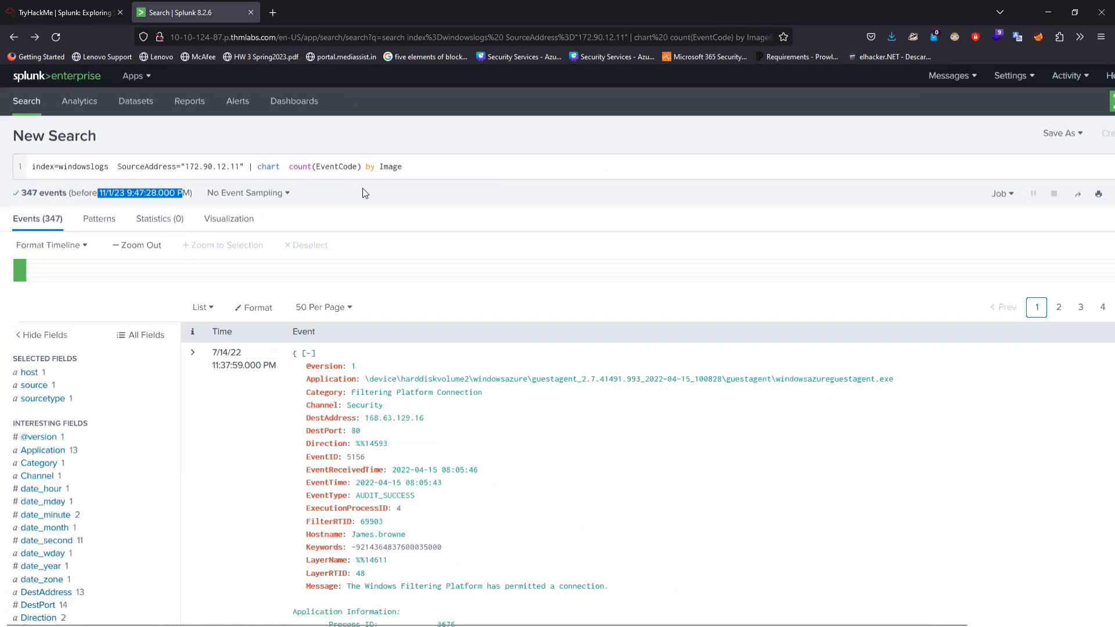
- Open the search's time range picker and look through its preset, relative, real-time, date range, date and time, and advanced options
scroll(812, 194, "right", 2)
left_click(1049, 168)
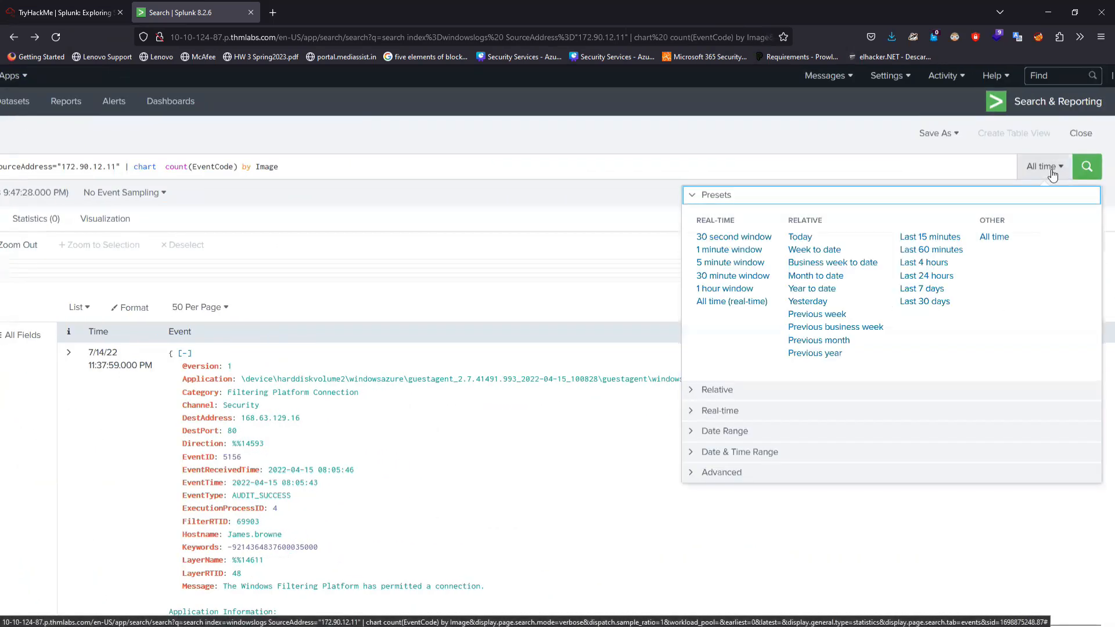
left_click(694, 452)
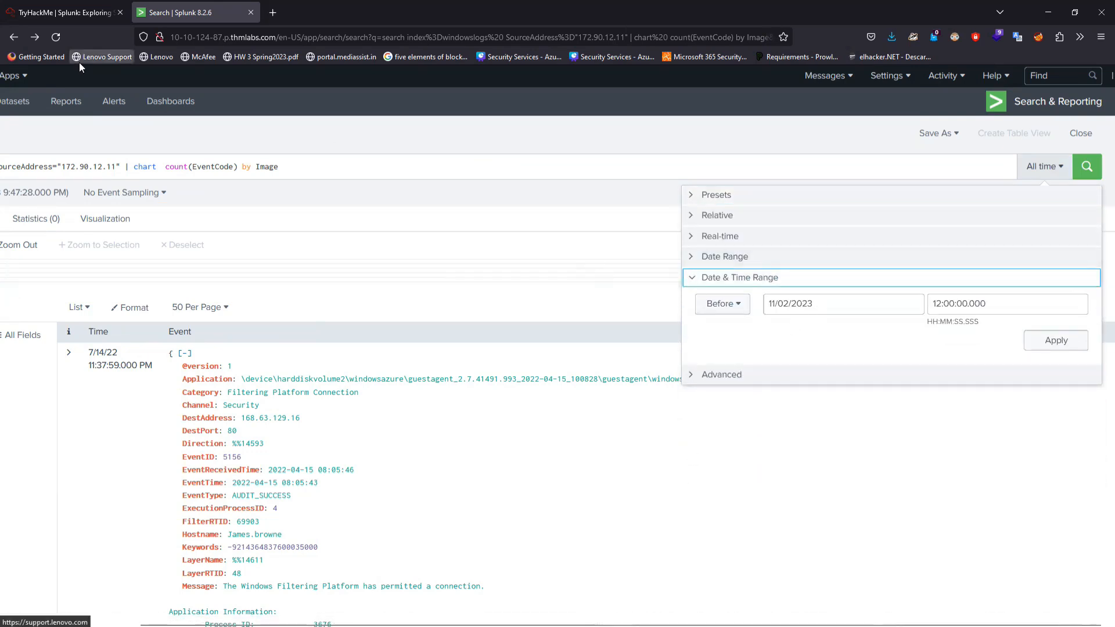
left_click(691, 258)
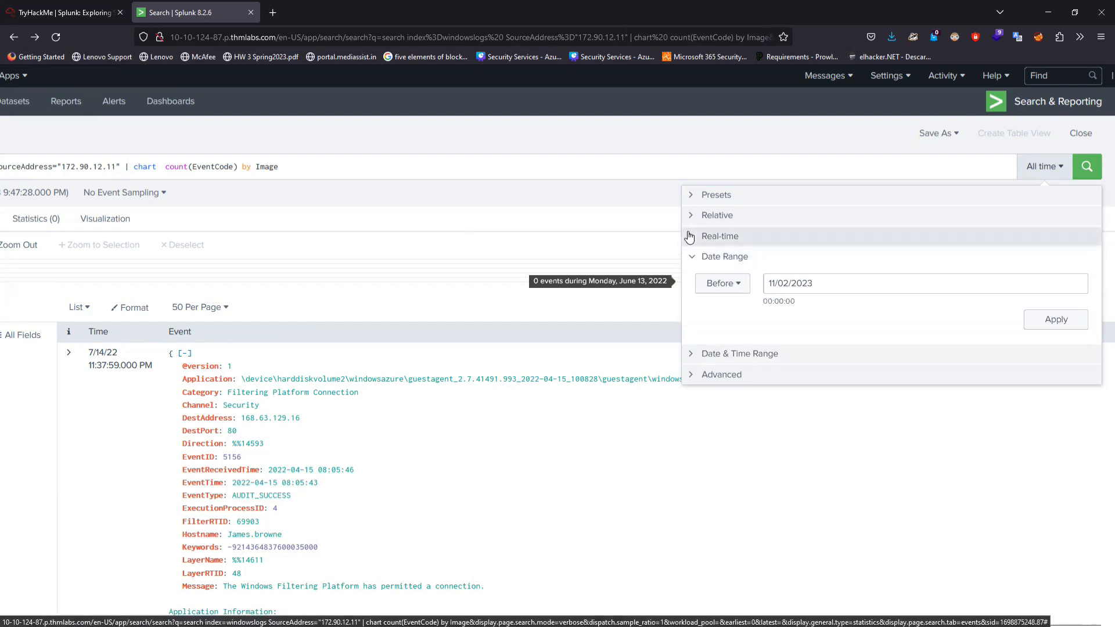
left_click(690, 235)
left_click(690, 216)
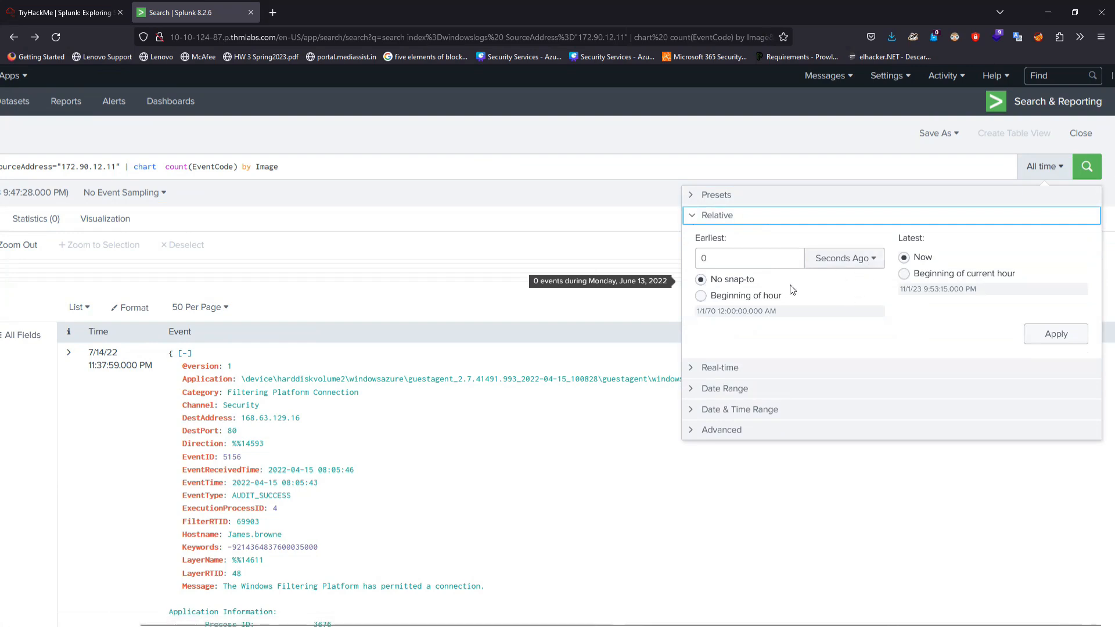
left_click(704, 430)
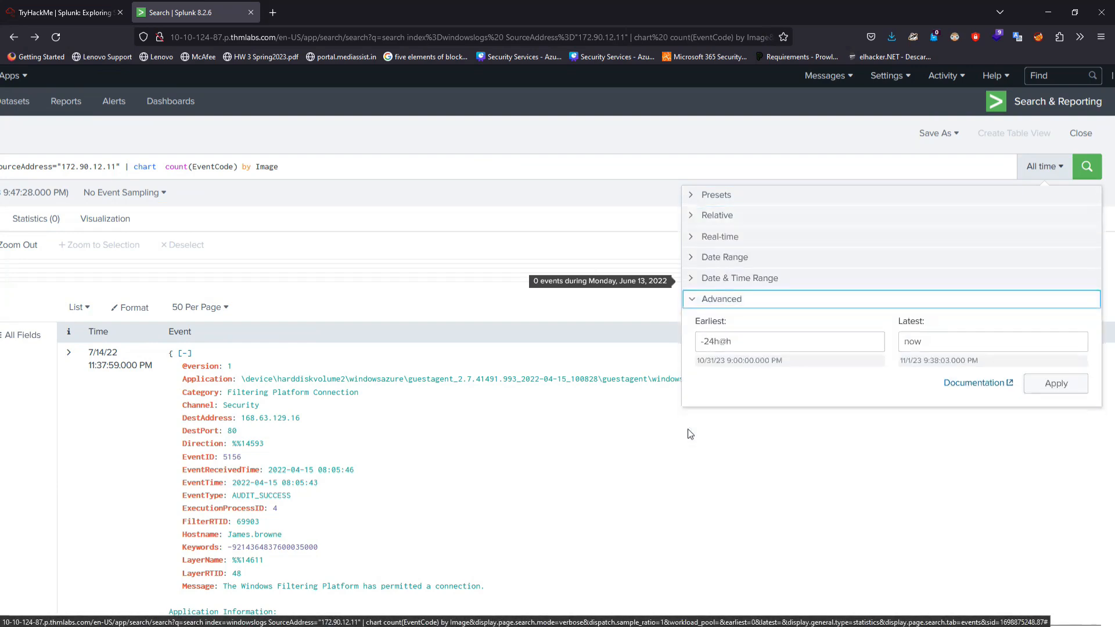
left_click(701, 195)
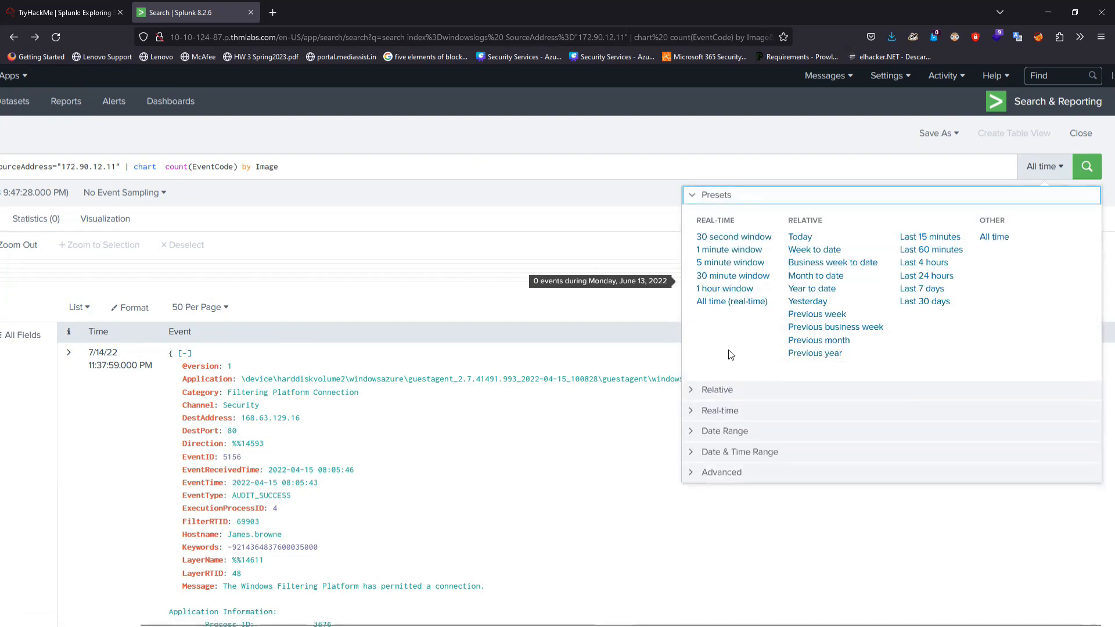
left_click(690, 392)
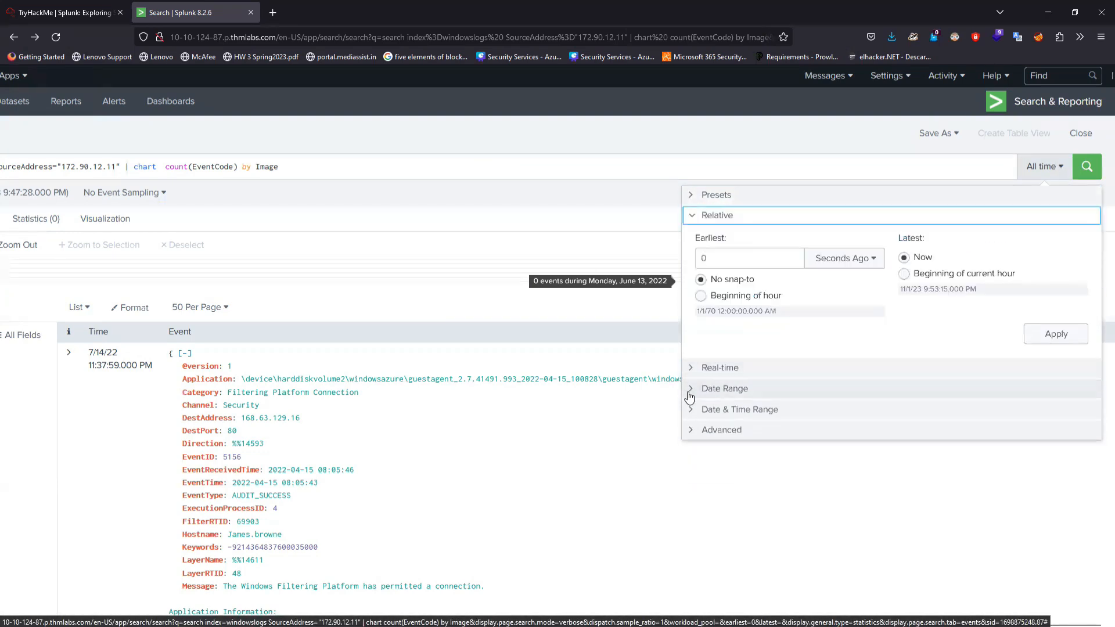
- Switch to the TryHackMe room, highlight the date 04/15/2022 in the time filter question, and return to Splunk
left_click(64, 12)
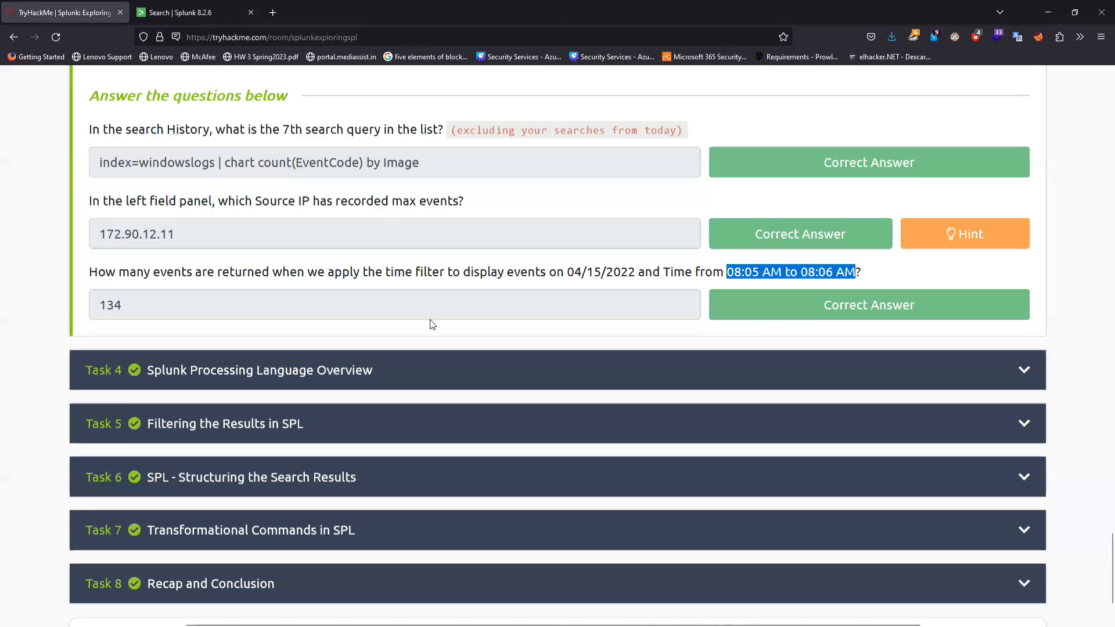
left_click_drag(567, 270, 647, 273)
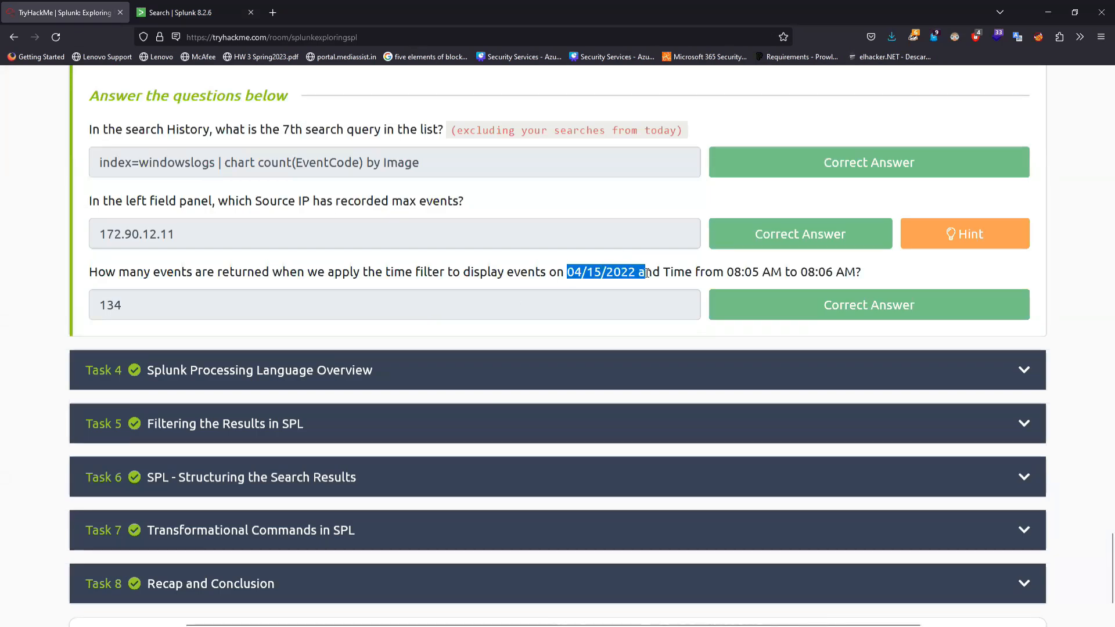
left_click(211, 12)
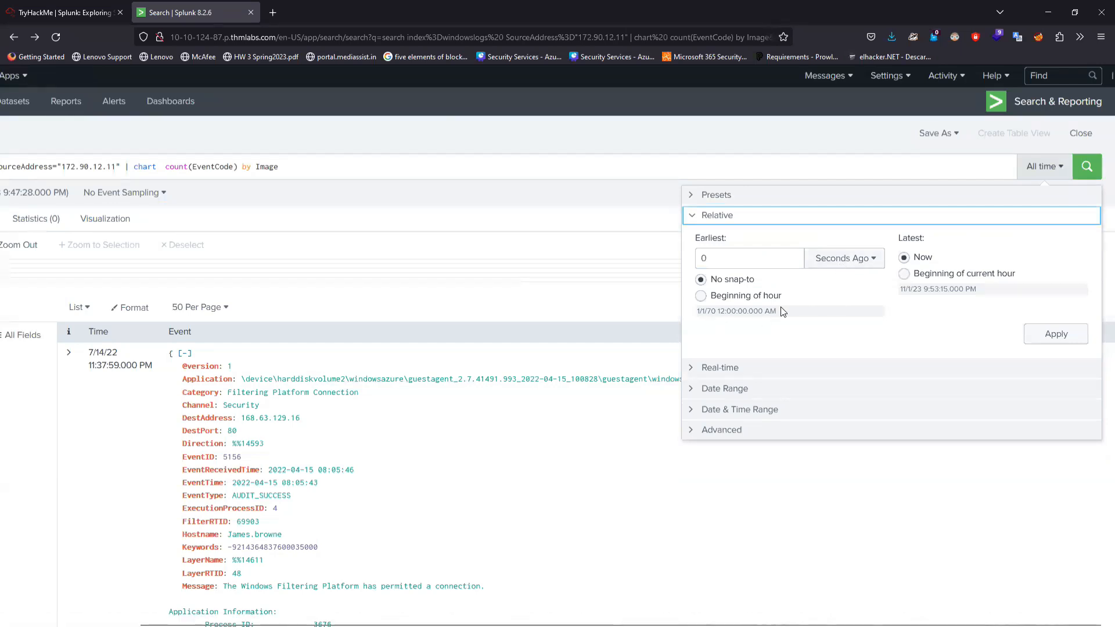
- Set the "Before" date of the Date & Time Range filter to 04/15/2022
left_click(718, 388)
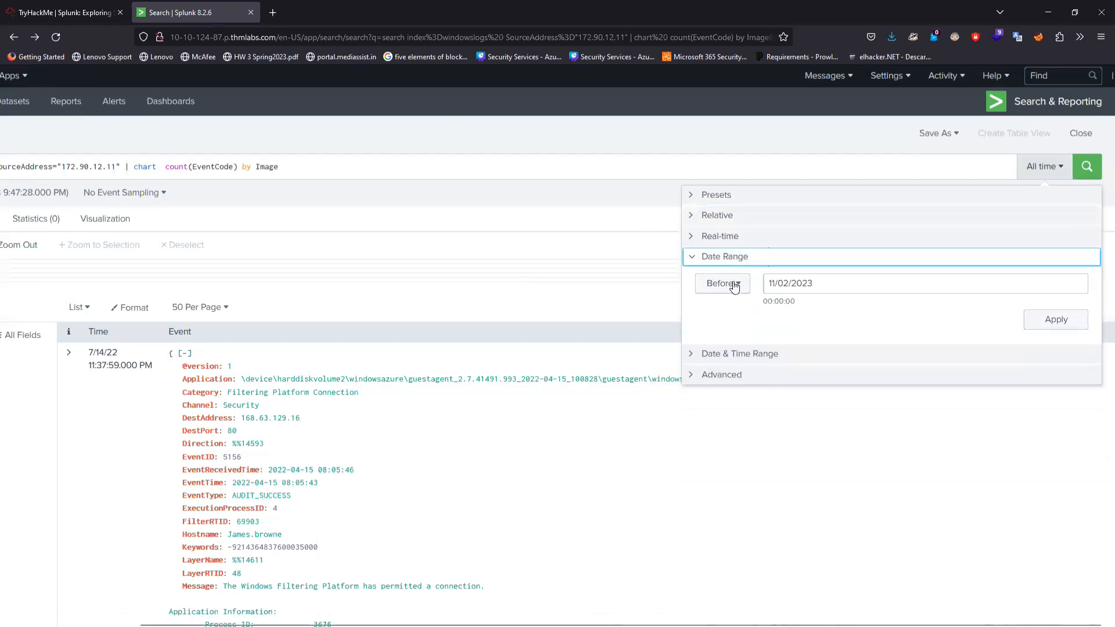
left_click(727, 355)
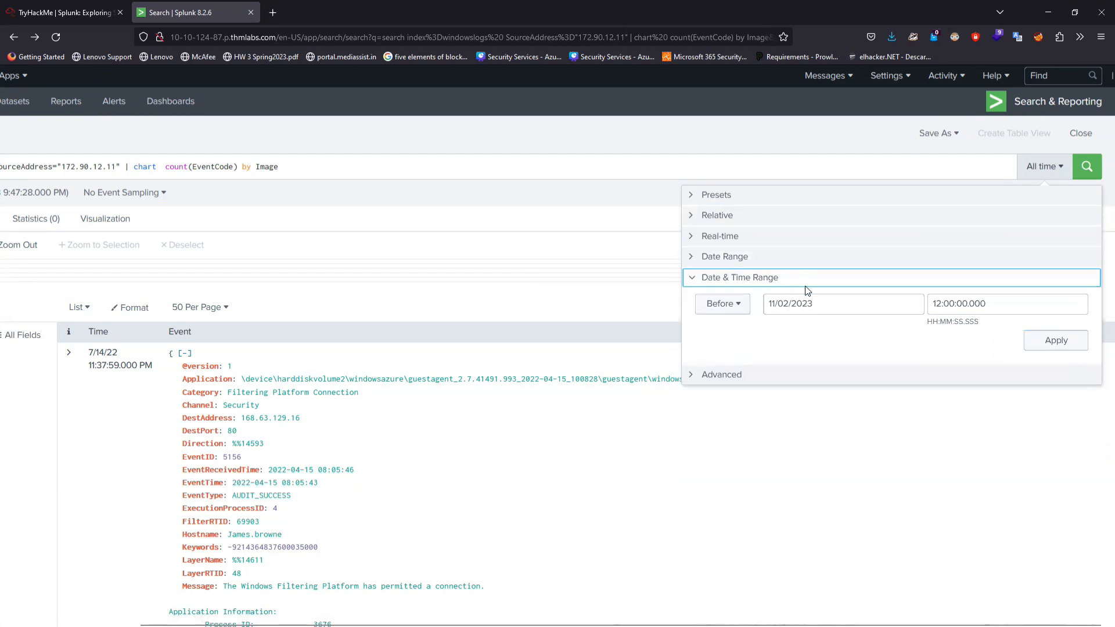
left_click(819, 301)
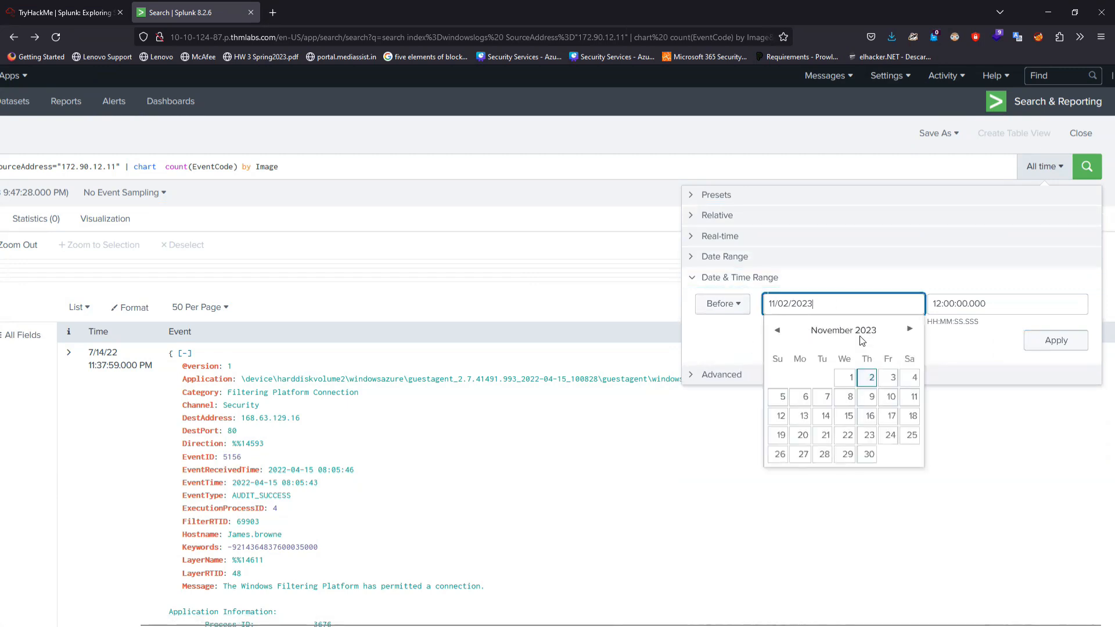
left_click(777, 330)
left_click(776, 330)
left_click(776, 330)
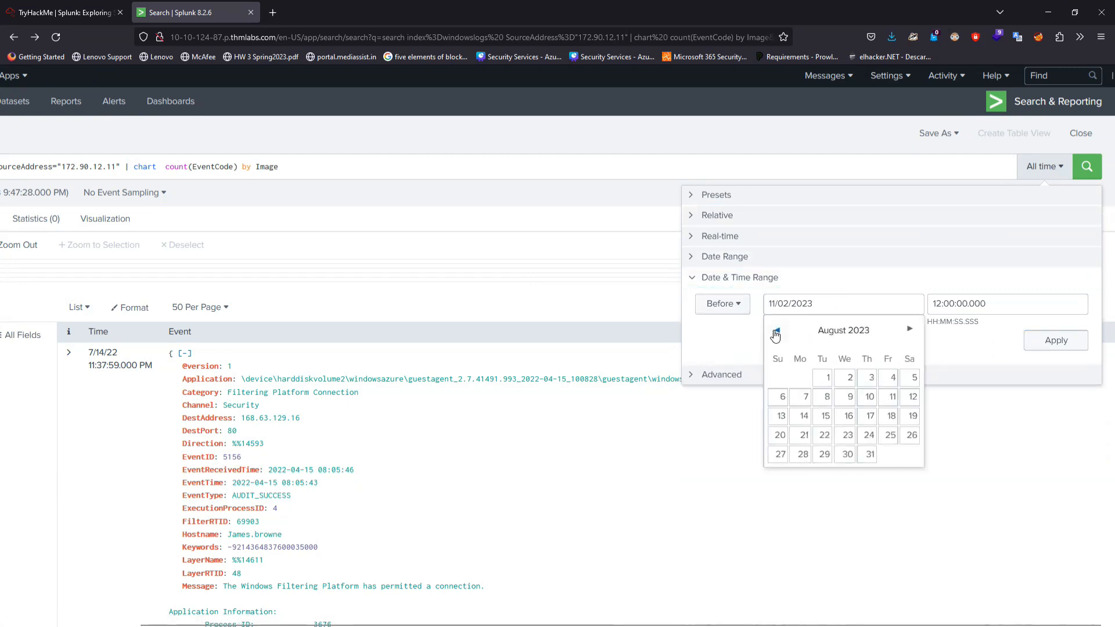
left_click(776, 330)
left_click(777, 330)
left_click(777, 329)
left_click(777, 329)
left_click(776, 330)
left_click(776, 330)
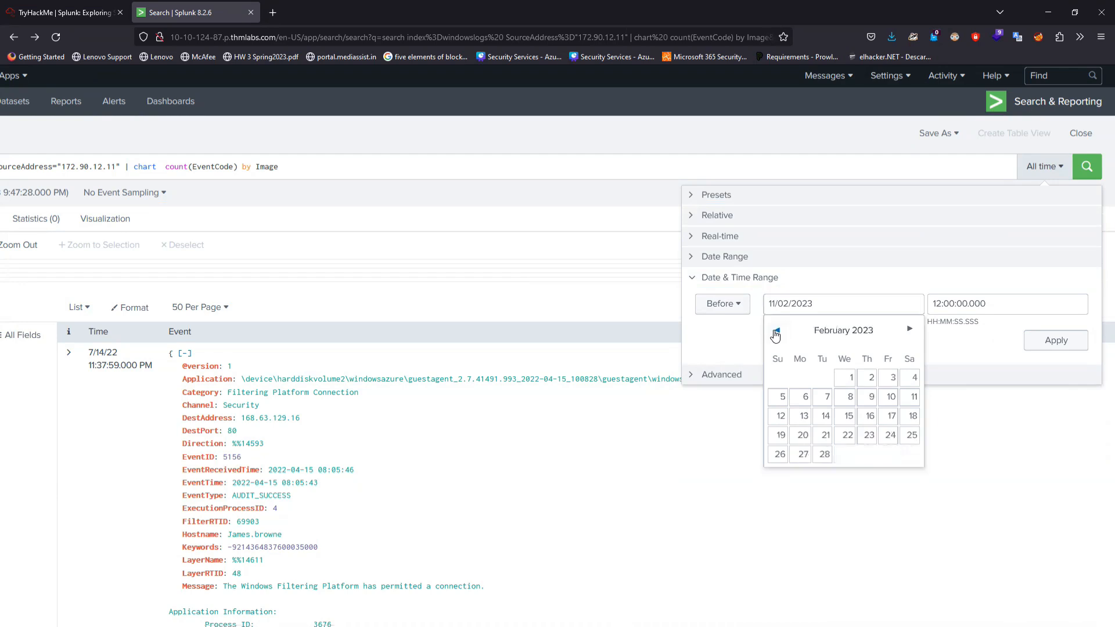
left_click(777, 330)
left_click(776, 330)
left_click(776, 330)
left_click(776, 330)
left_click(776, 329)
left_click(776, 329)
left_click(777, 330)
left_click(776, 330)
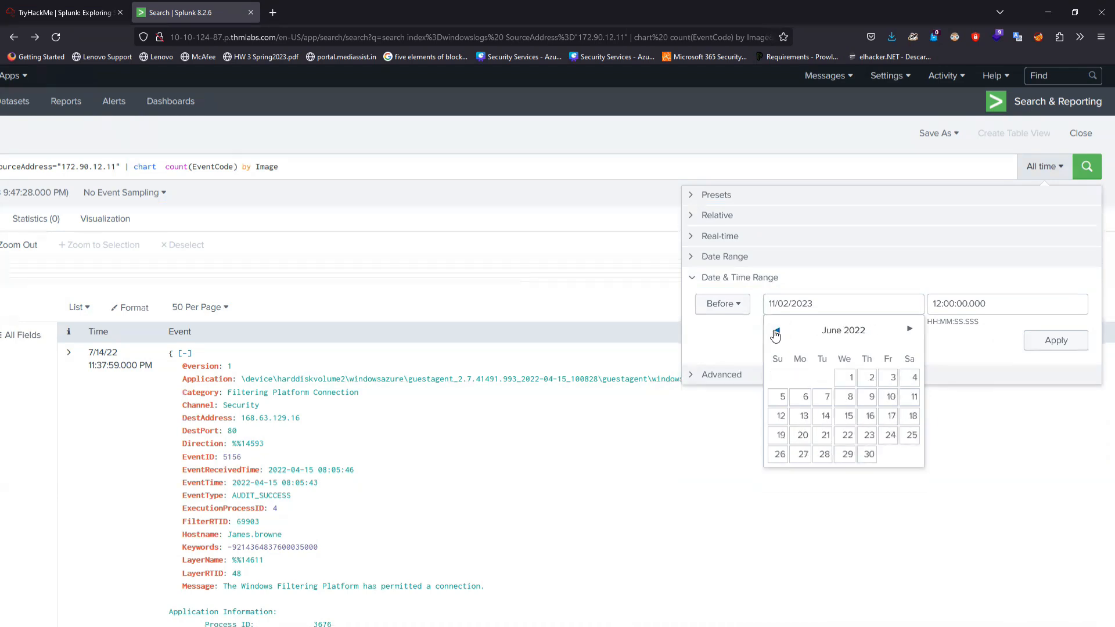
left_click(777, 330)
left_click(777, 330)
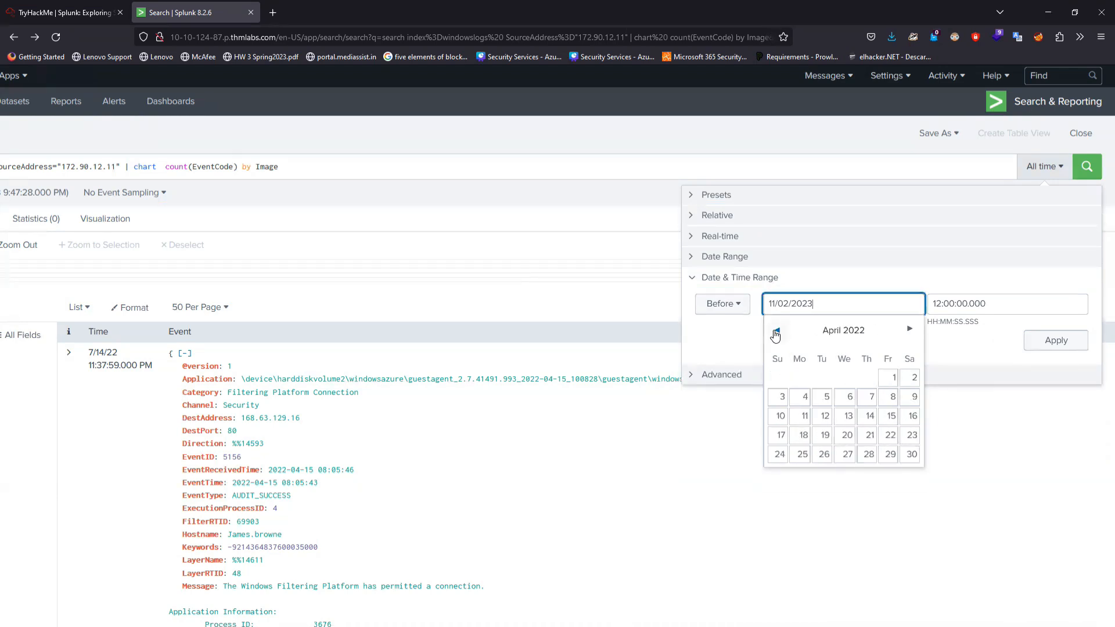
left_click(889, 418)
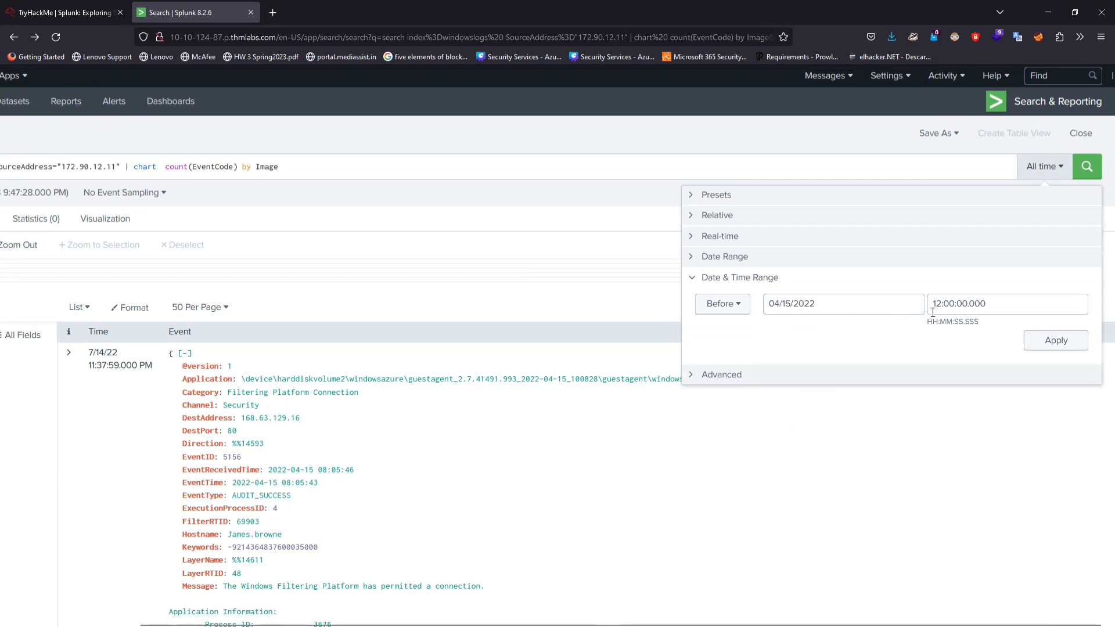
- Recheck the time filter question, set the "Before" time to 08:05:00.000, apply the filter and view the search's events
left_click(87, 12)
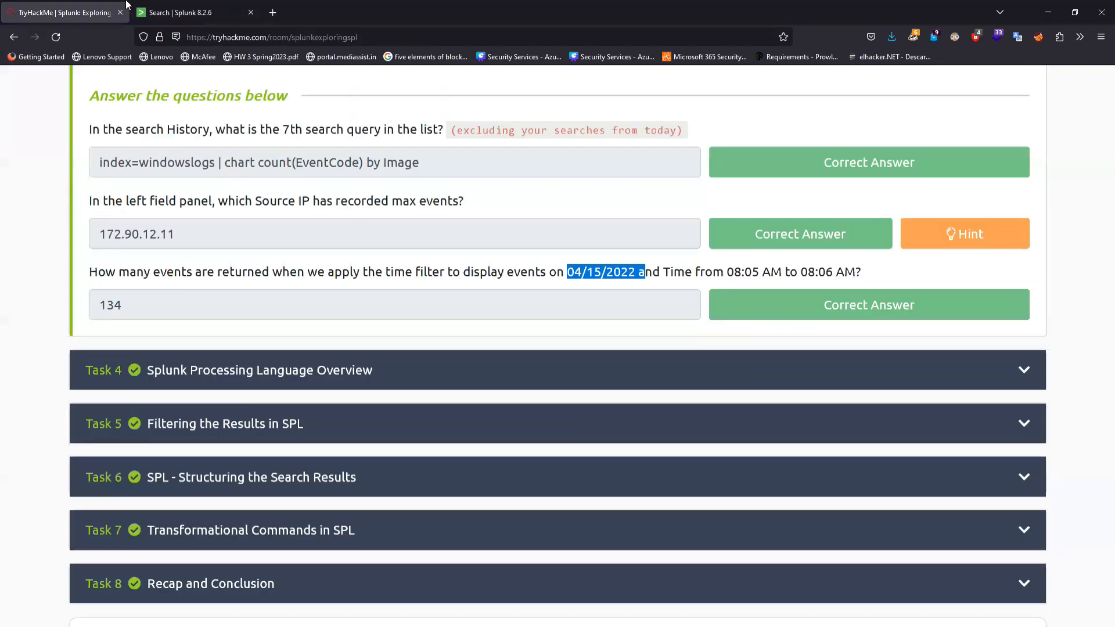
left_click(189, 5)
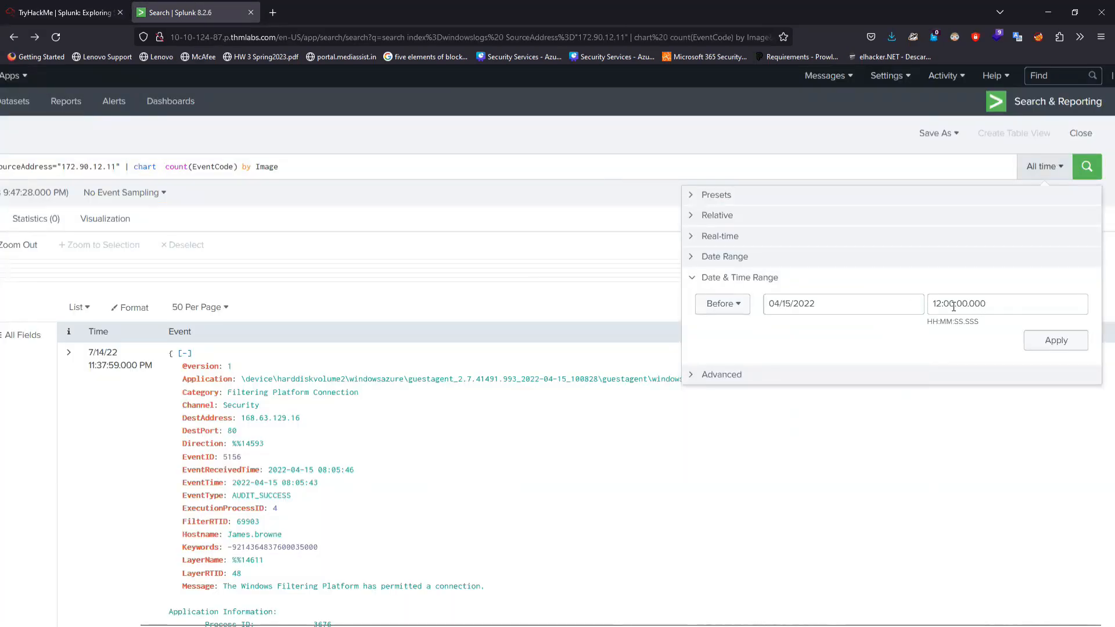
double_click(934, 303)
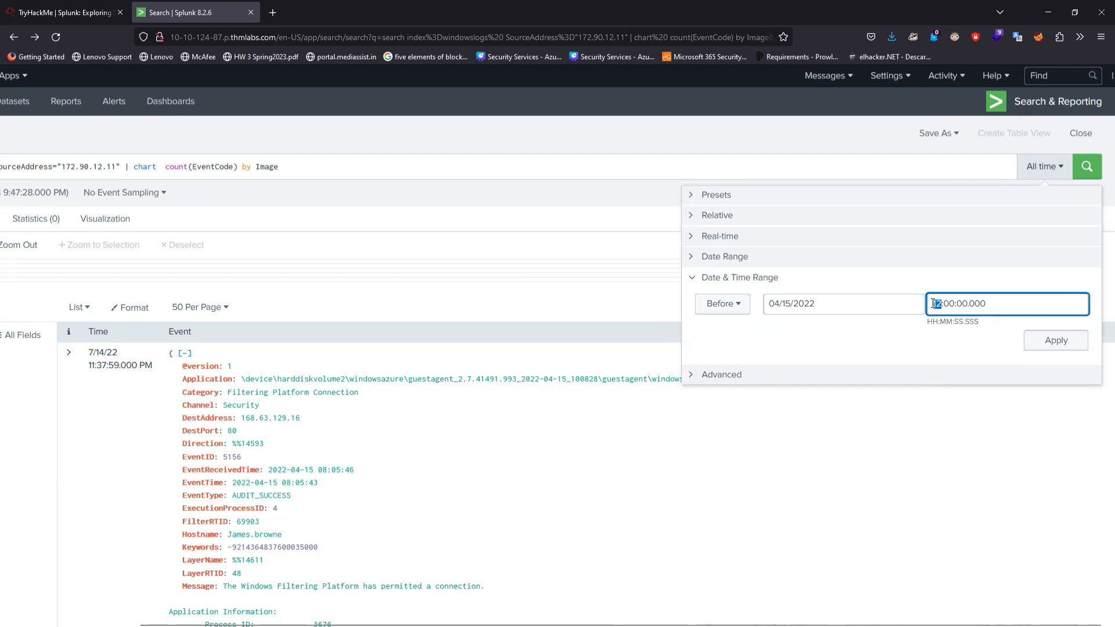
type("08")
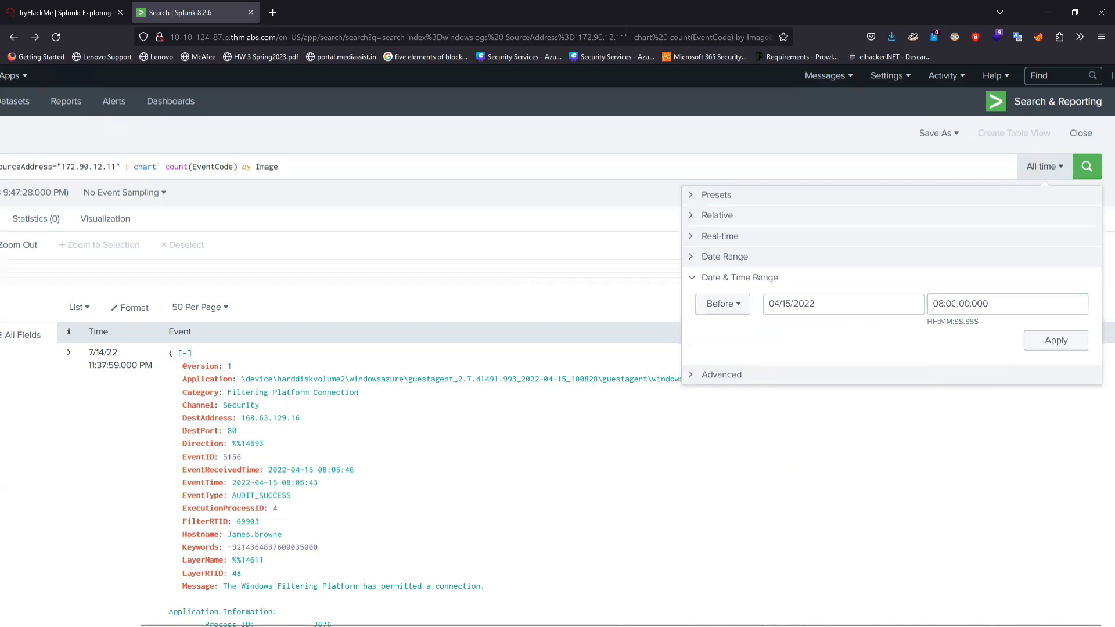
left_click(956, 306)
type("05")
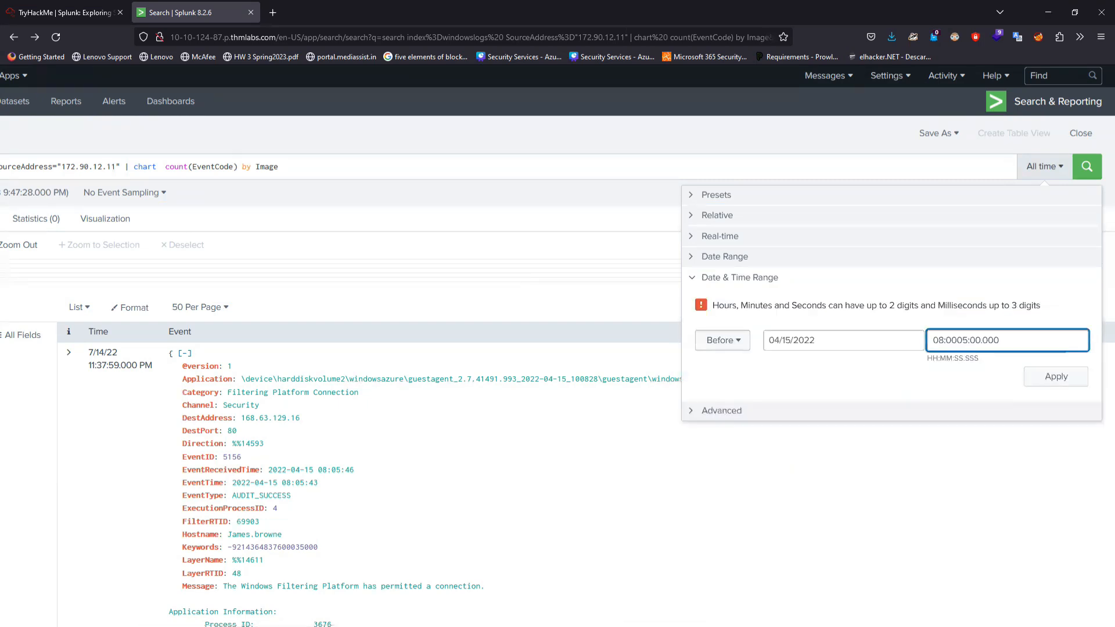
key("BackSpace")
key("BackSpace")
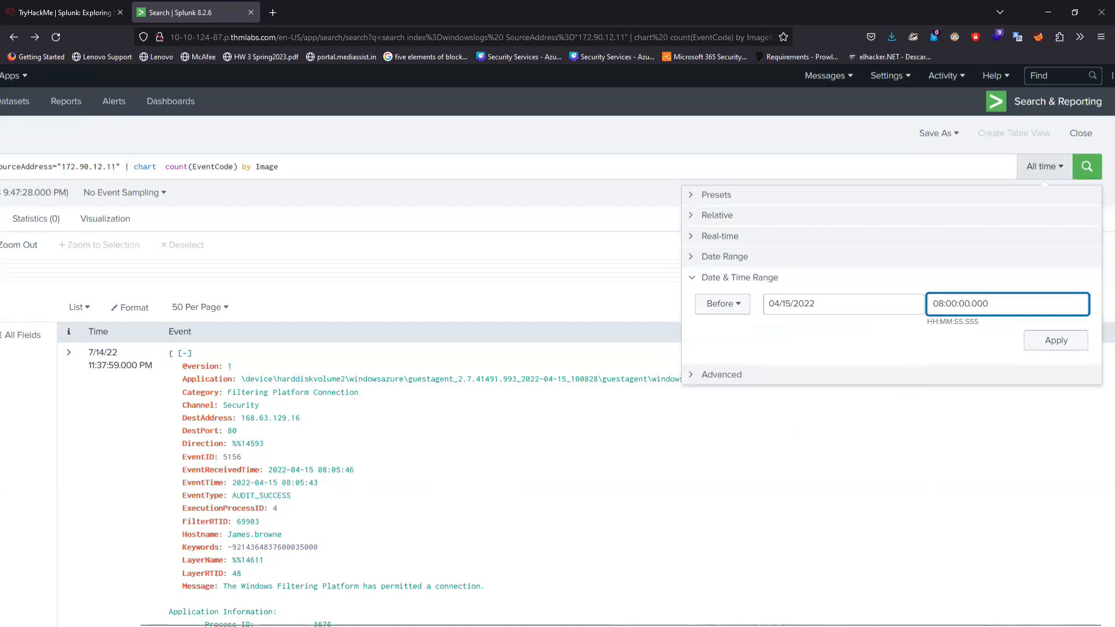
type("5")
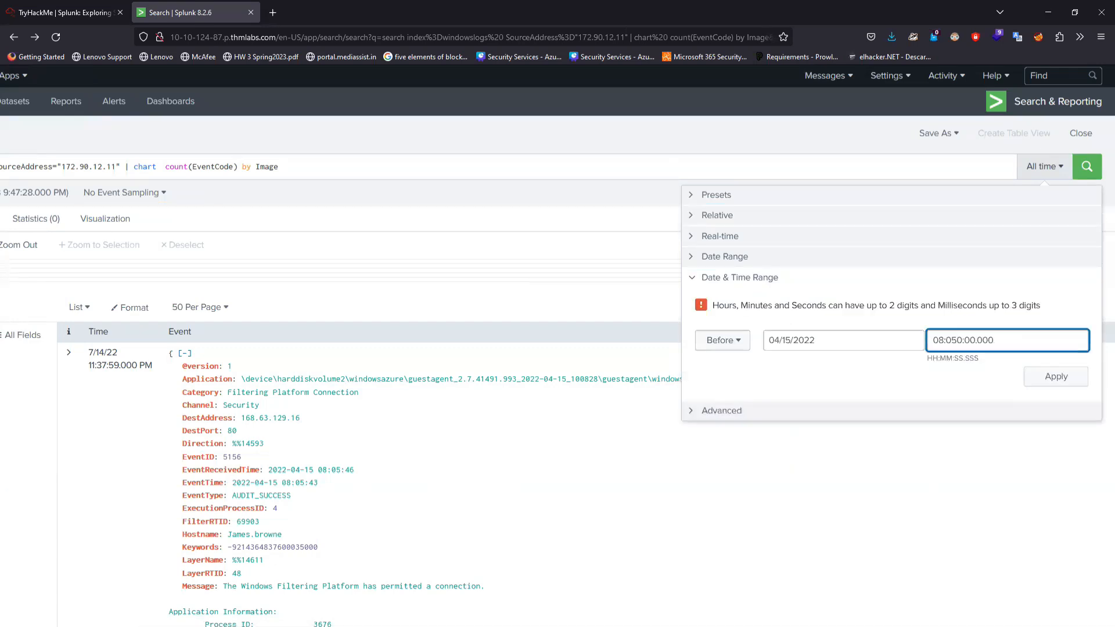
key("BackSpace")
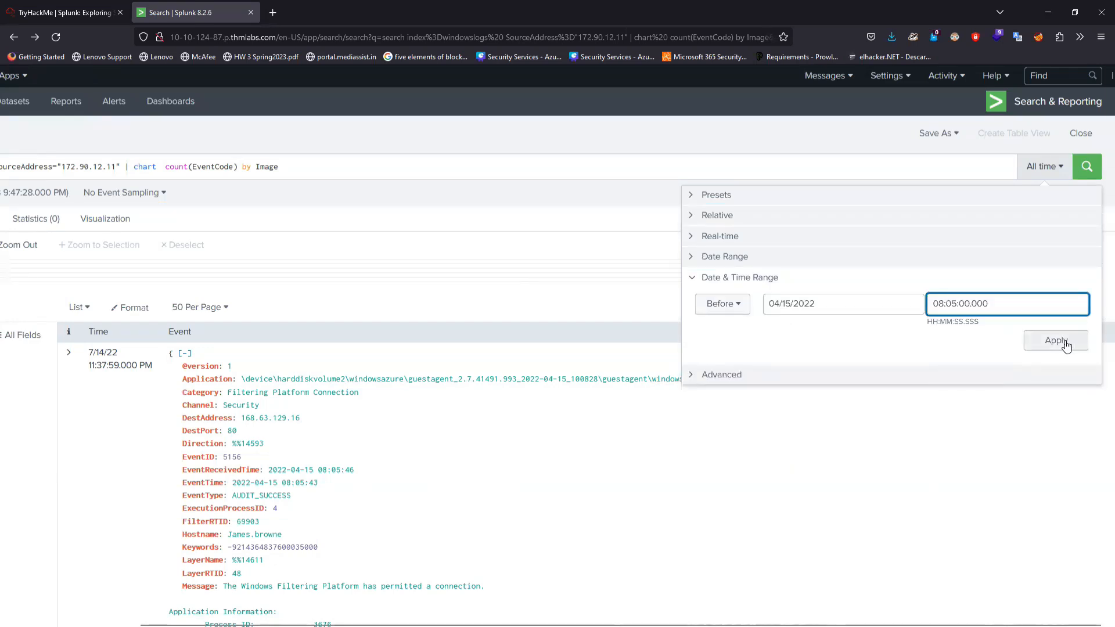
left_click(1066, 345)
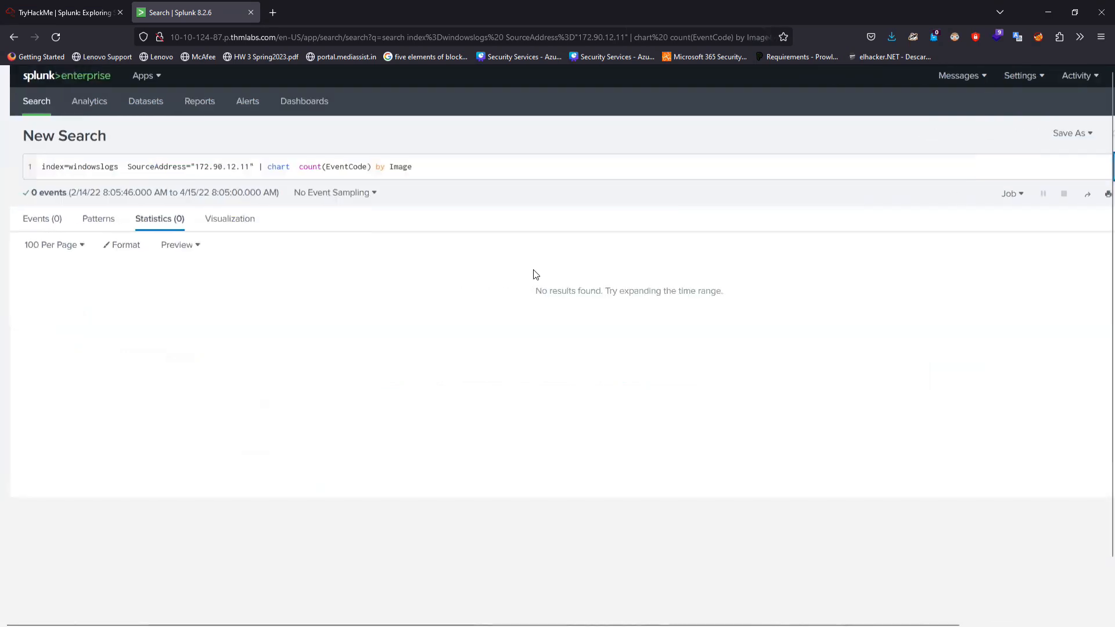
left_click(33, 219)
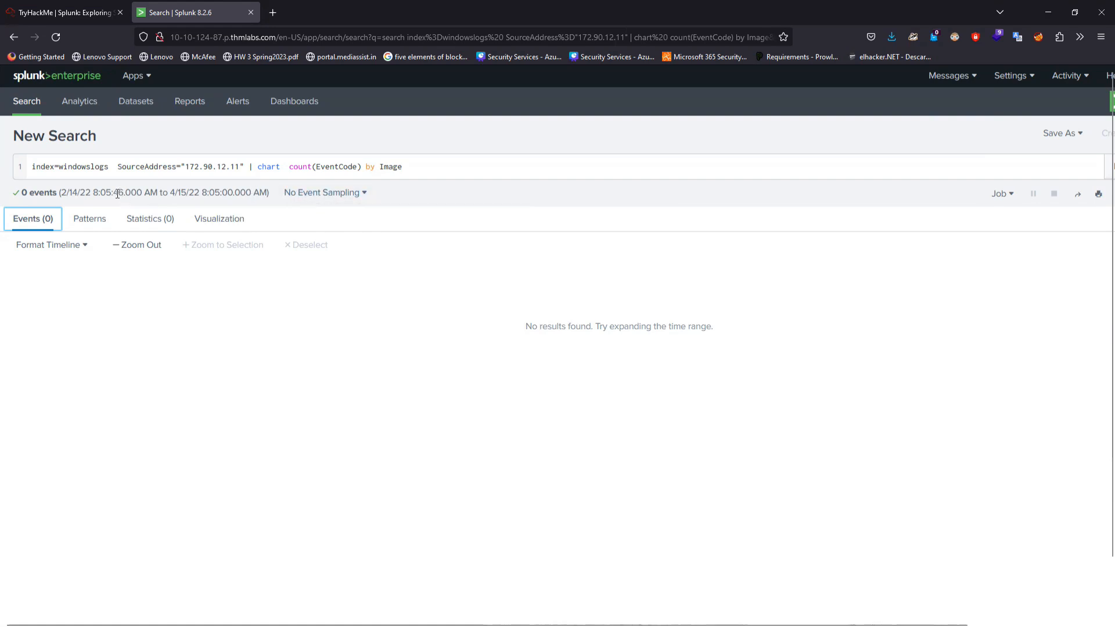
left_click(230, 191)
- Change the Date & Time Range filter from "Before" to "Between" and set its start date to 04/15/2022
scroll(1055, 281, "right", 3)
left_click(1039, 170)
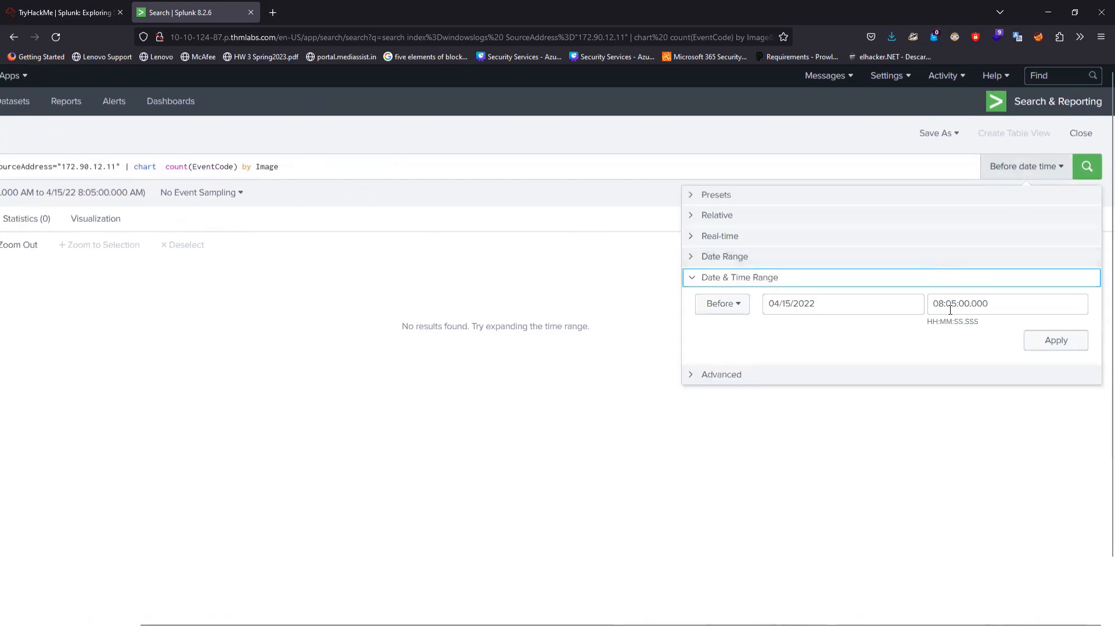
left_click(743, 312)
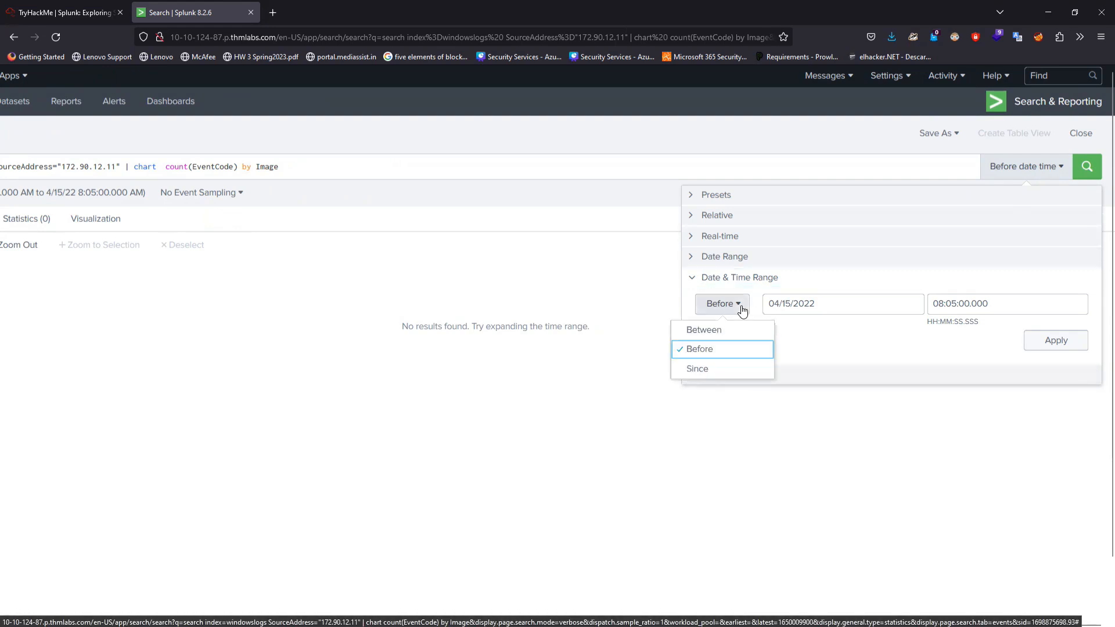
left_click(704, 330)
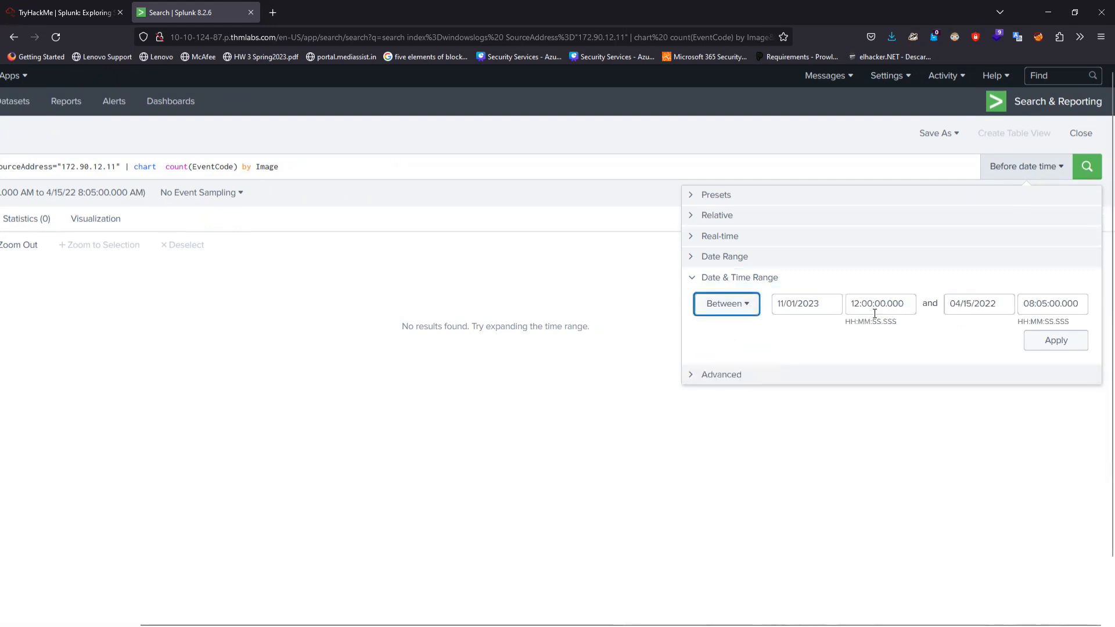
left_click(825, 306)
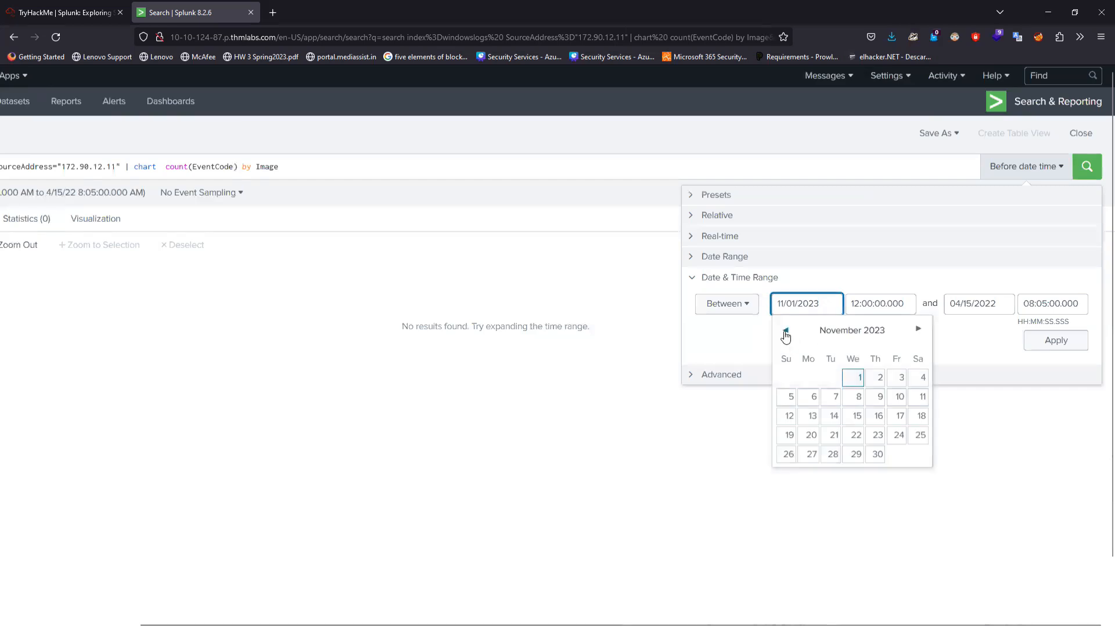
left_click(785, 331)
left_click(785, 331)
left_click(786, 331)
left_click(785, 331)
left_click(785, 331)
left_click(785, 331)
double_click(785, 331)
left_click(785, 331)
double_click(785, 331)
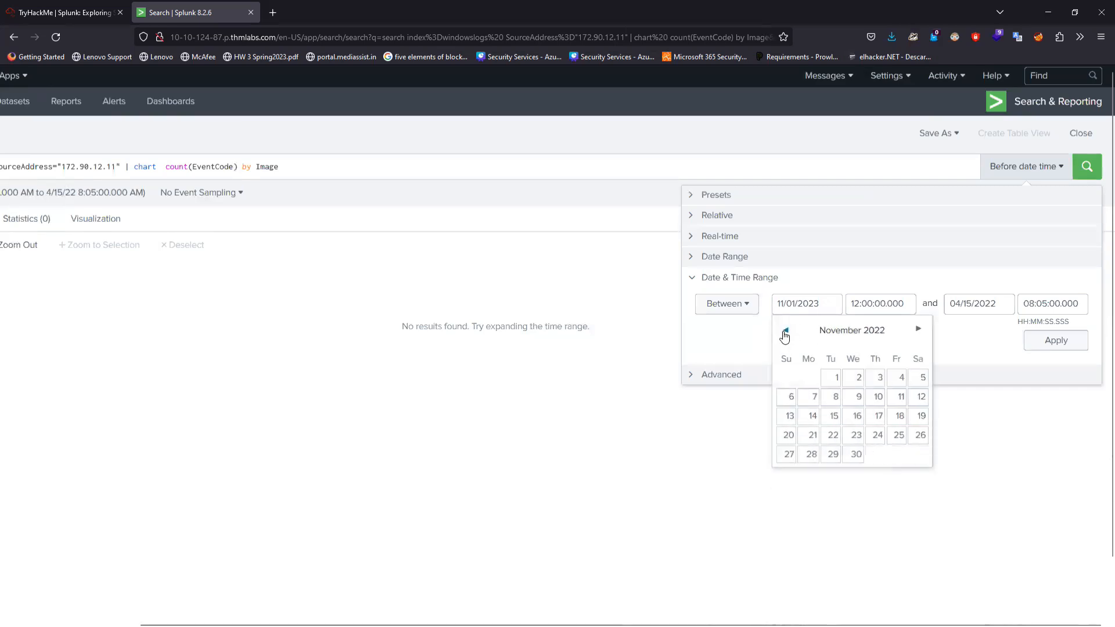
double_click(785, 331)
double_click(785, 331)
left_click(785, 331)
double_click(785, 331)
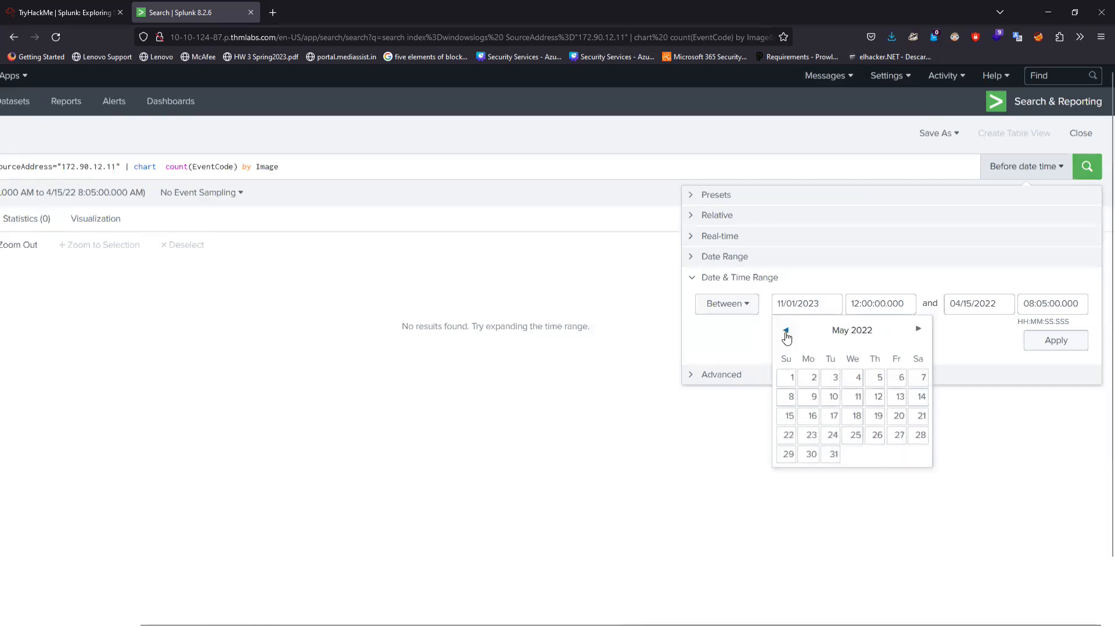
left_click(785, 331)
left_click(899, 415)
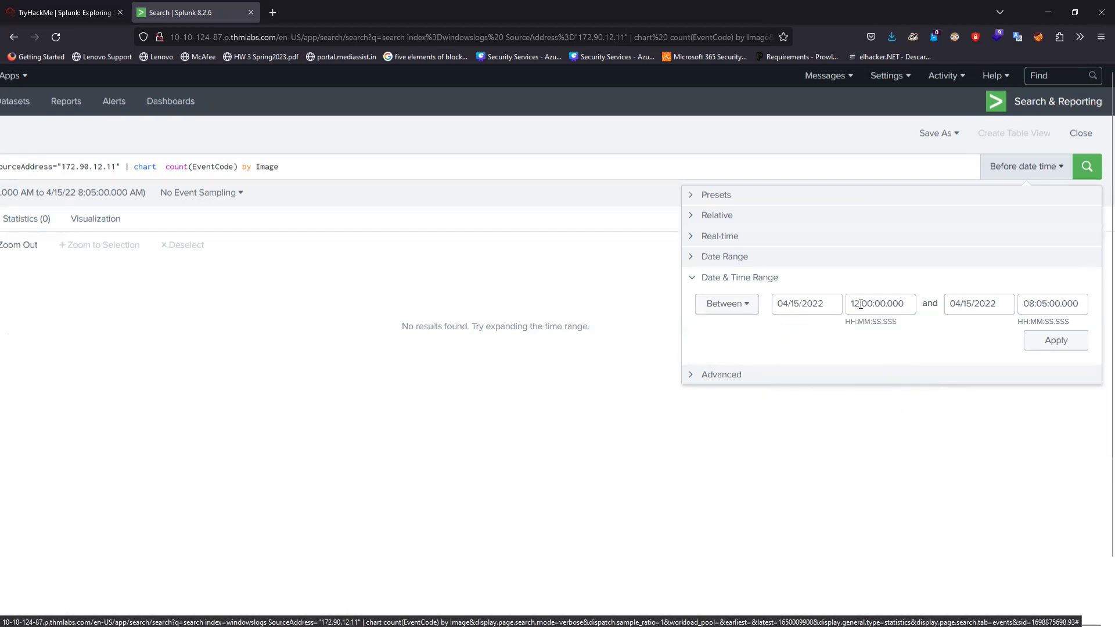
- Set the range's start time to 08:05:00.000 and end time to 08:06:00.000, apply it and show the matching events
double_click(853, 304)
type("08")
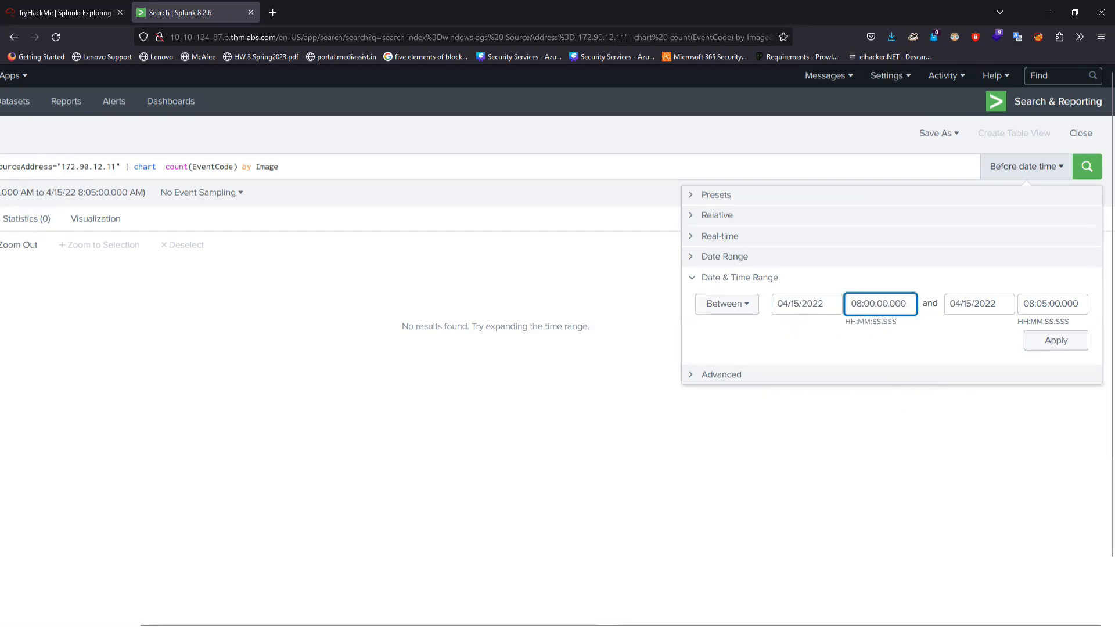
key("BackSpace")
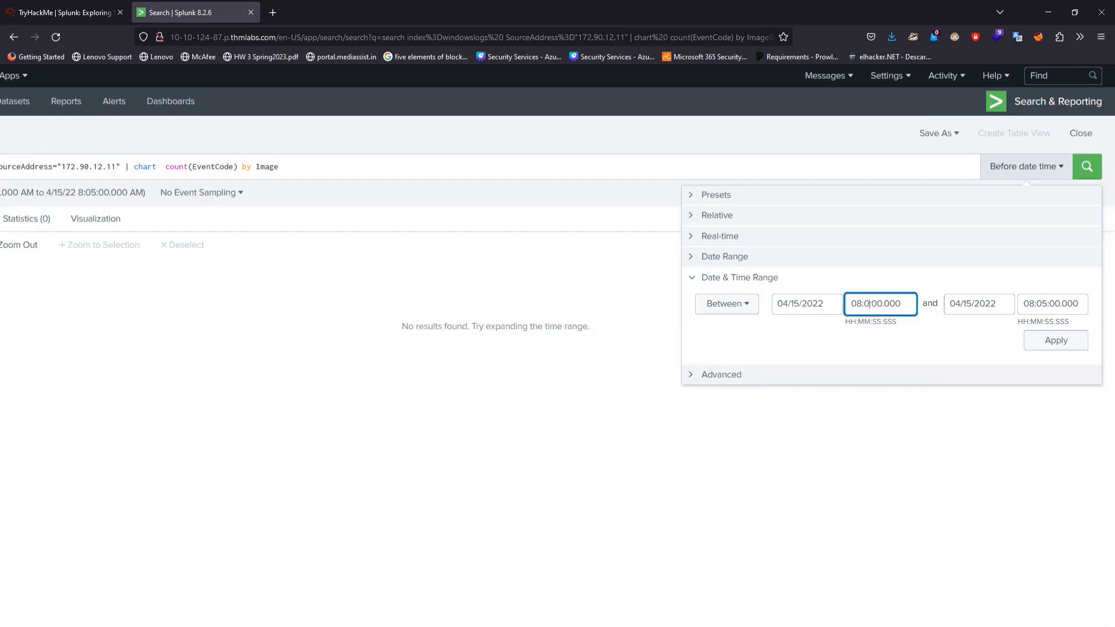
type("5")
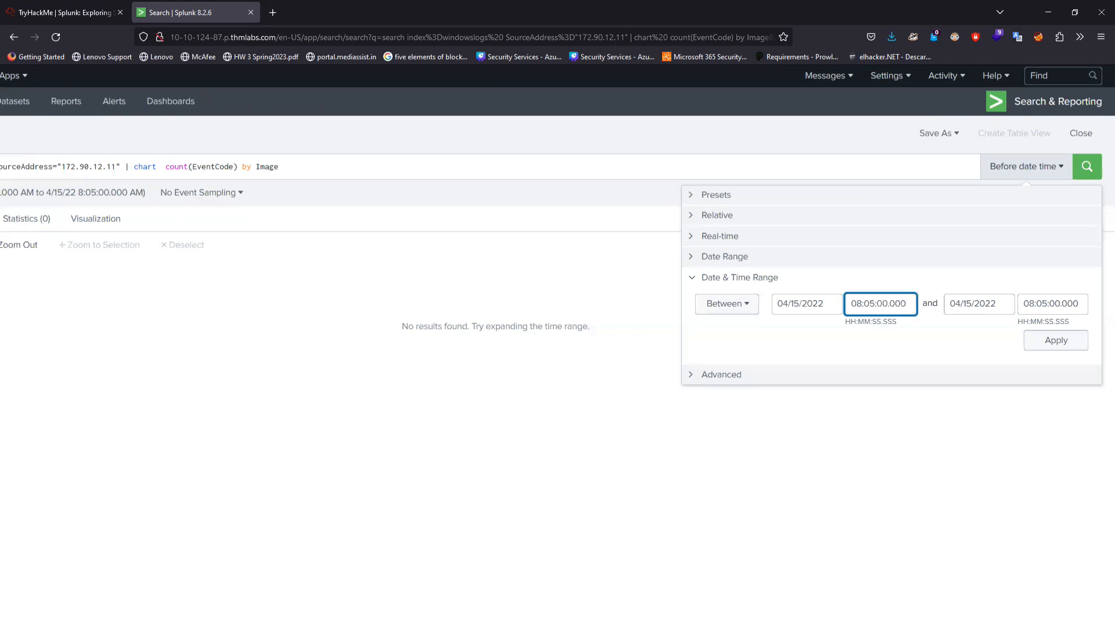
left_click(1046, 303)
key("BackSpace")
type("6")
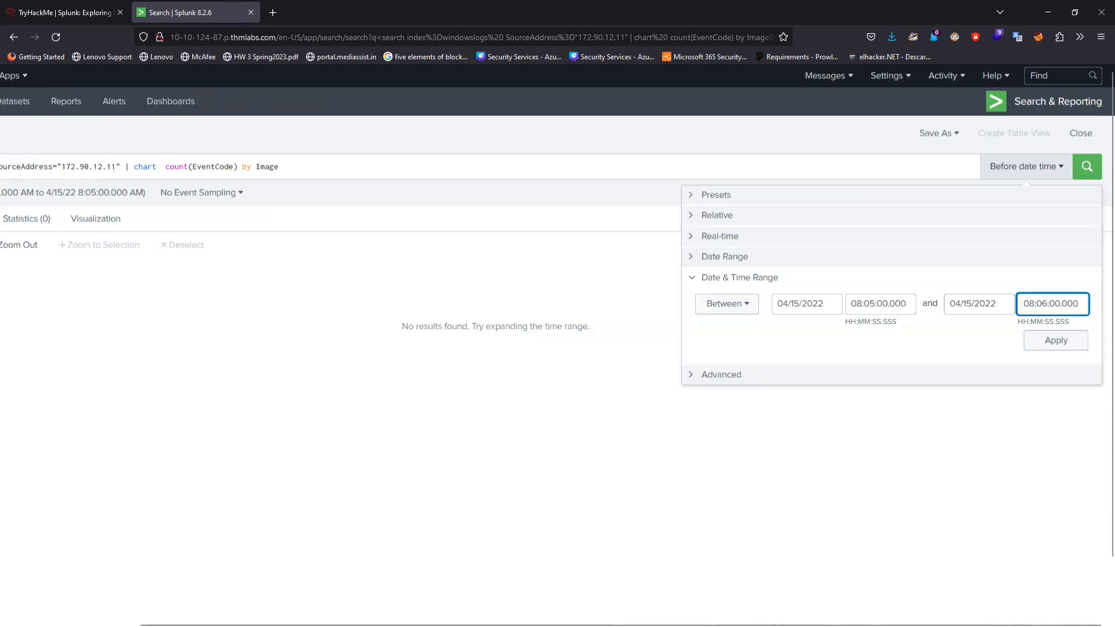
left_click(1083, 342)
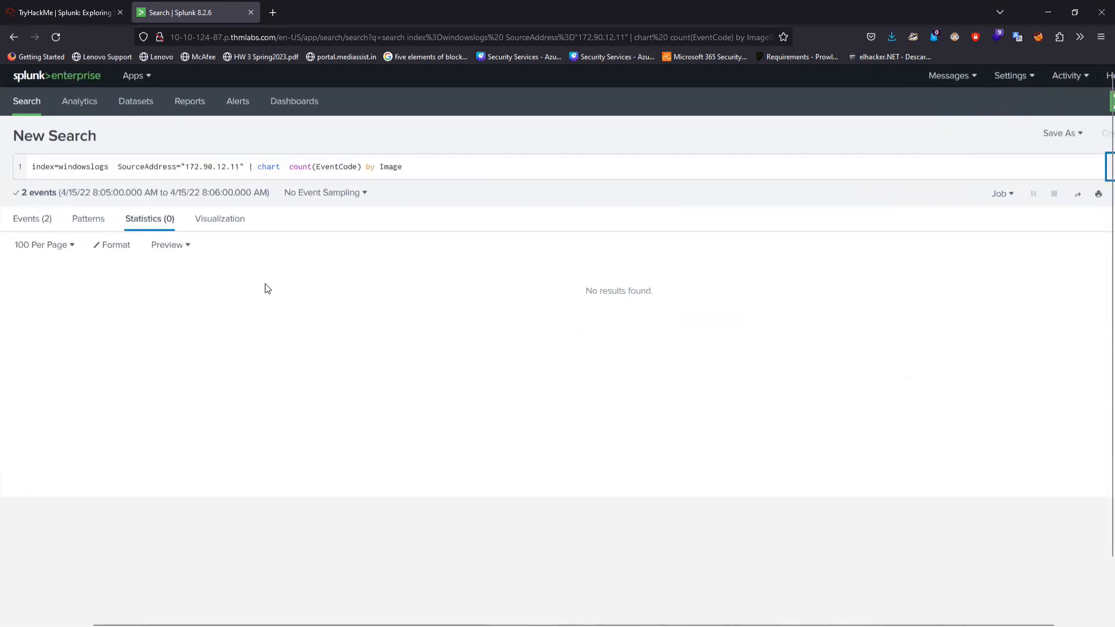
left_click(46, 223)
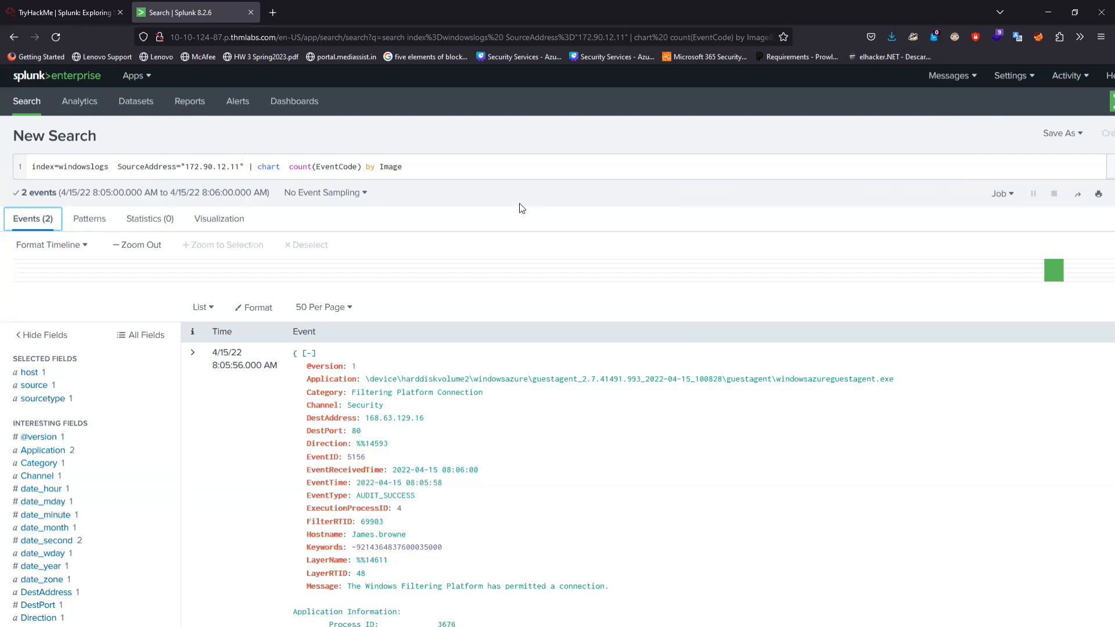
- Recheck the time filter question in the TryHackMe room, and examine the query, event count and time span back in Splunk
left_click(76, 6)
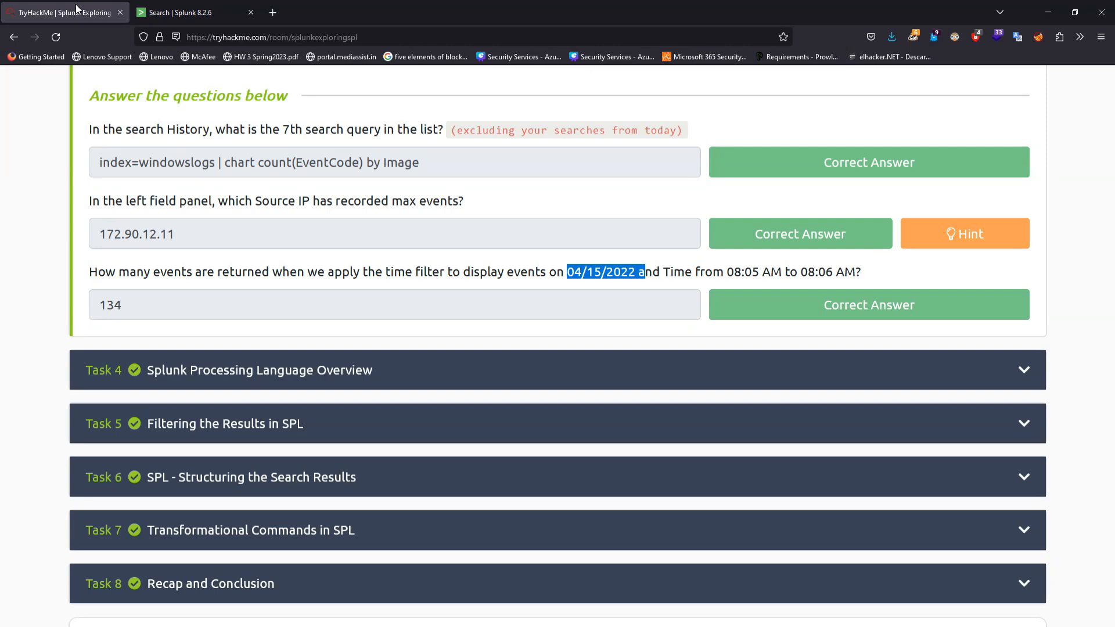
left_click(180, 12)
scroll(574, 165, "right", 2)
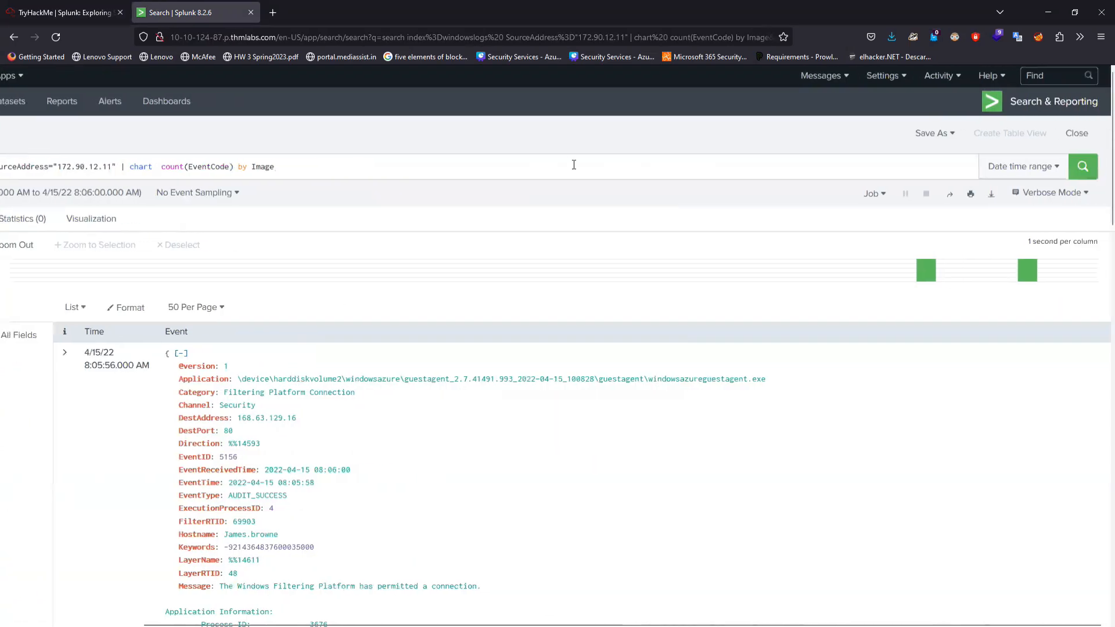
scroll(573, 165, "left", 3)
scroll(307, 227, "up", 3)
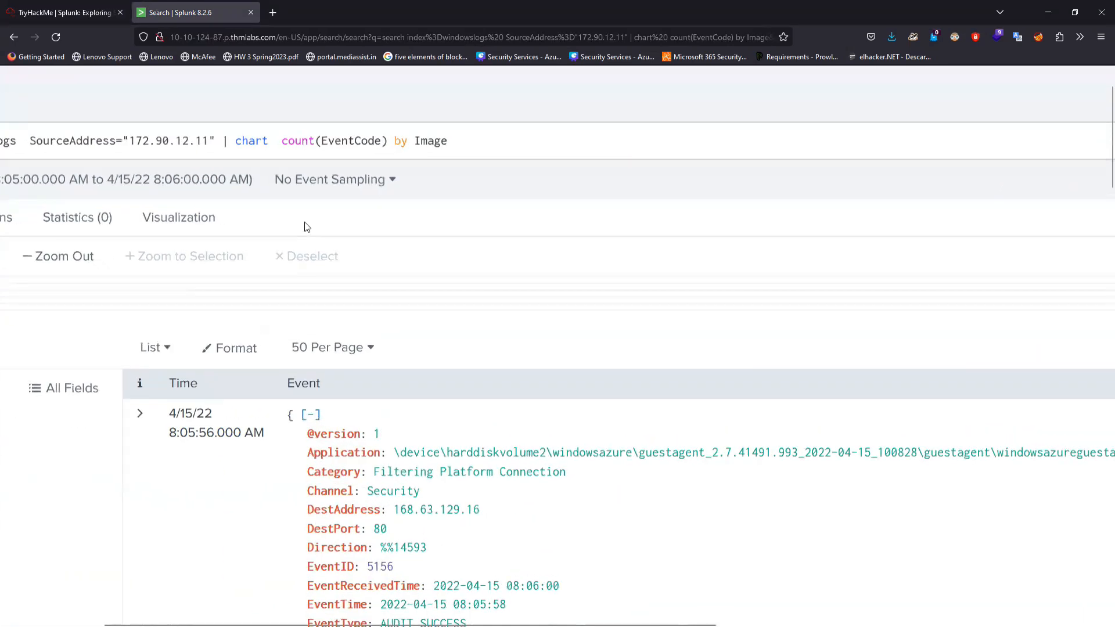
scroll(307, 228, "left", 2)
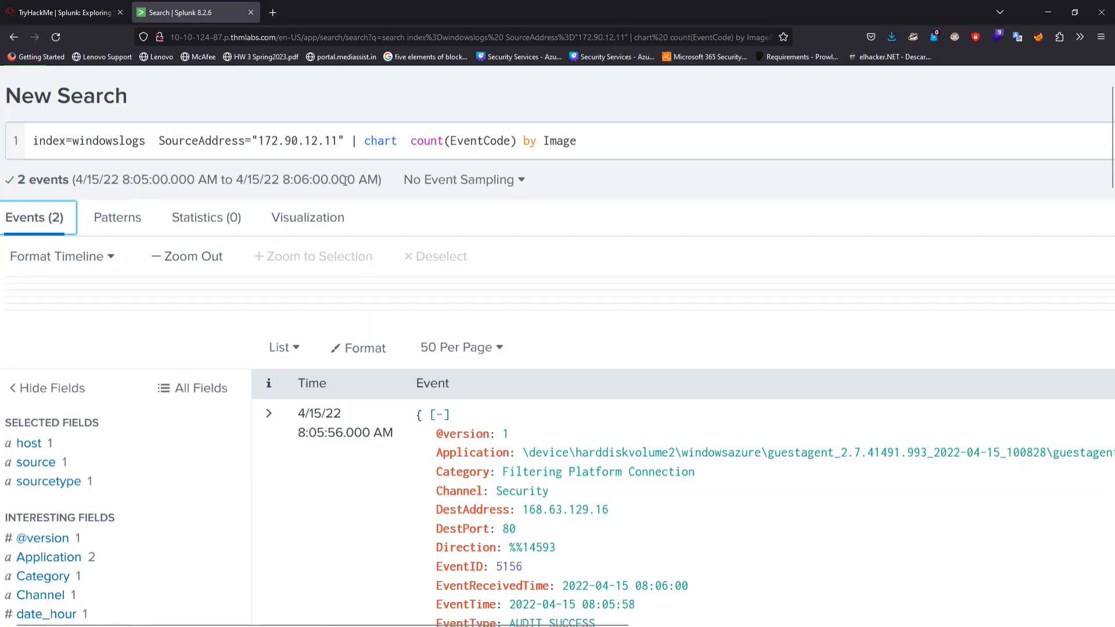
scroll(143, 184, "right", 5)
scroll(1038, 247, "right", 3)
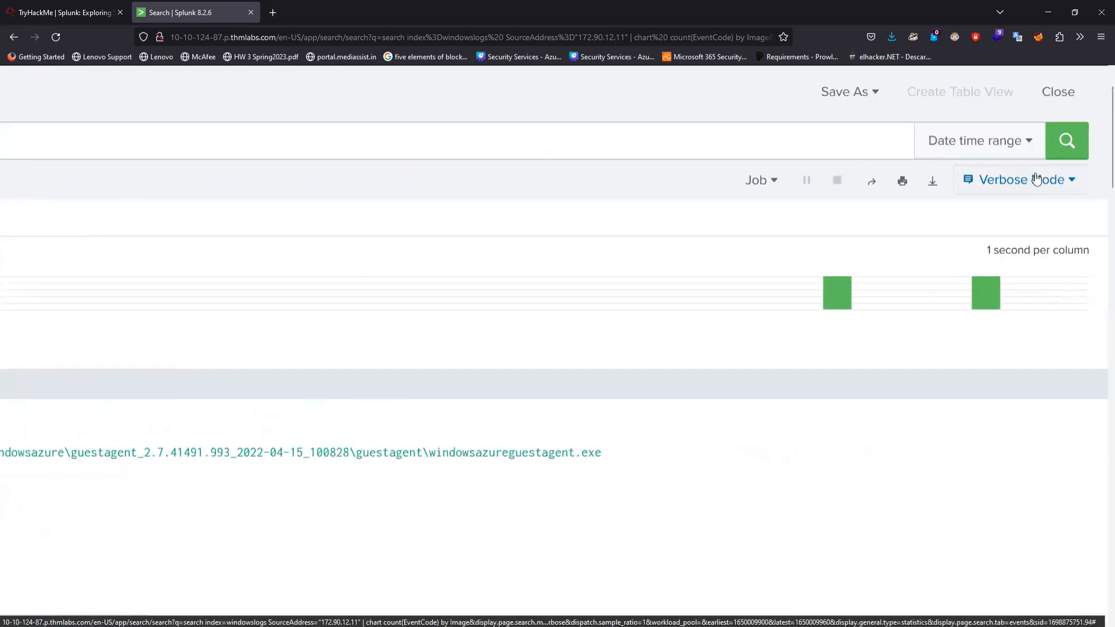
- Review the search's Date & Time Range settings, highlight the start minutes and compare them with the TryHackMe question, returning to the Splunk search
left_click(1015, 152)
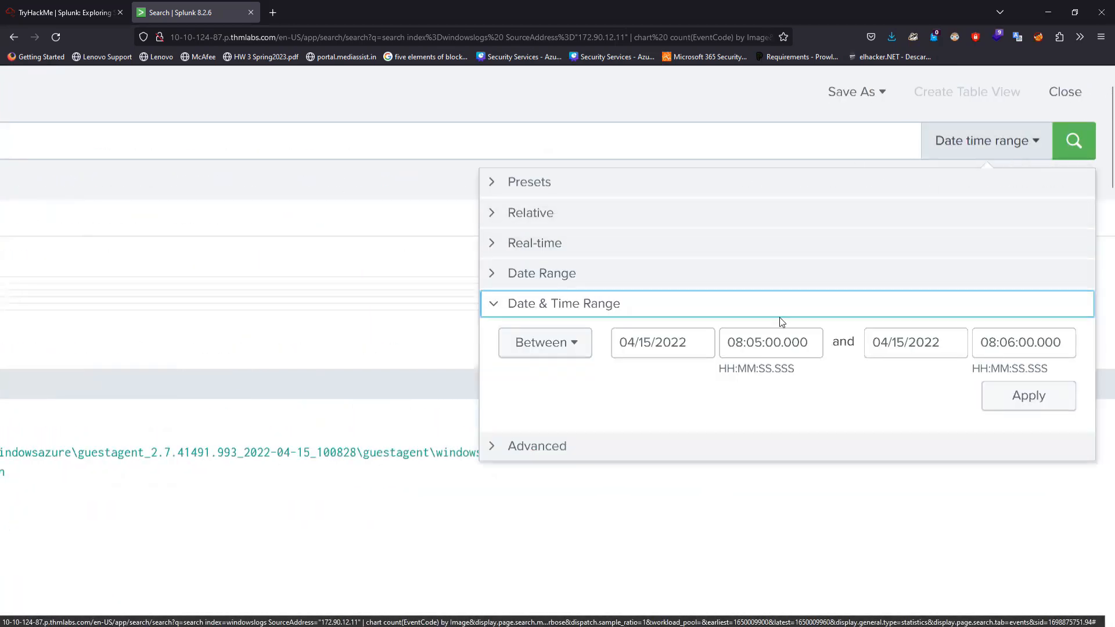
double_click(761, 341)
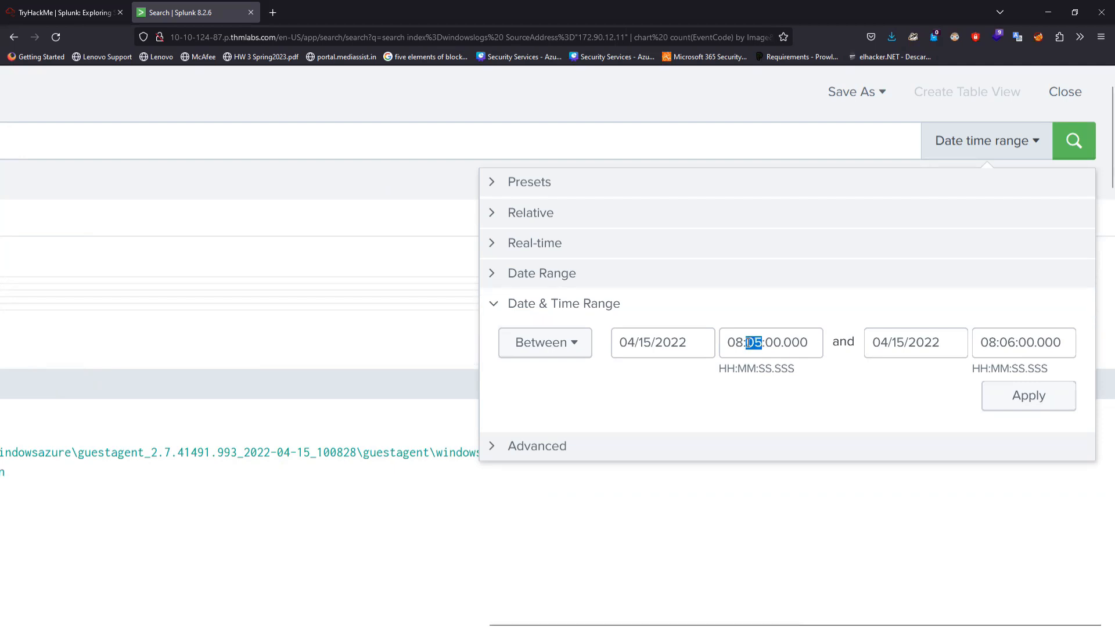
left_click(91, 8)
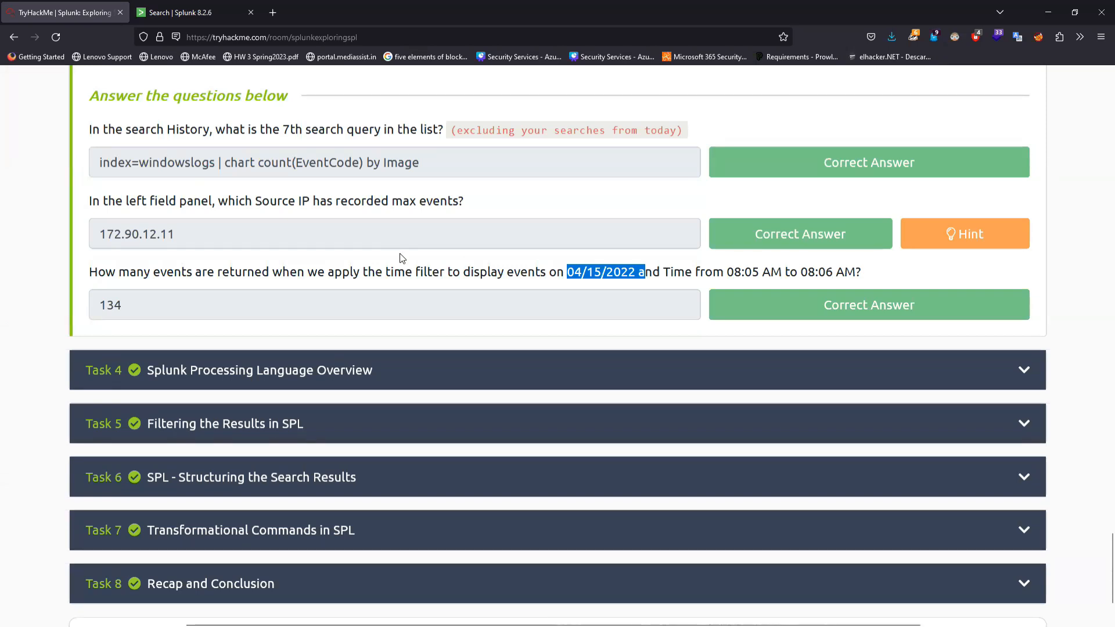
left_click(219, 6)
left_click(300, 267)
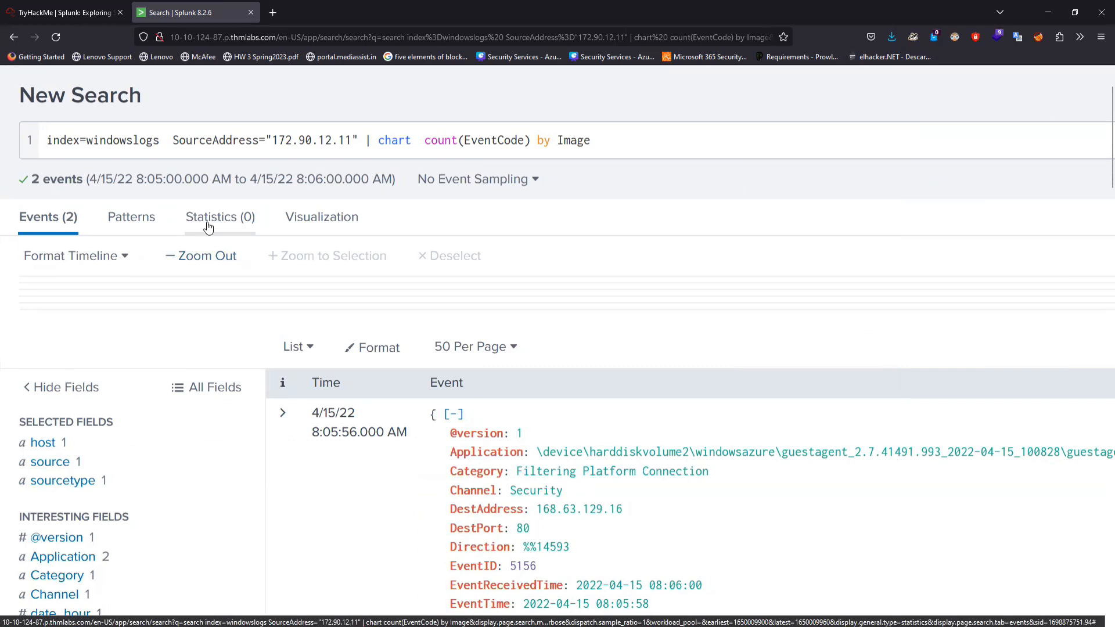
- Remove the SourceAddress="172.90.12.11" condition from the query and rerun the search as index=windowslogs | chart count(EventCode) by Image
left_click_drag(352, 140, 175, 135)
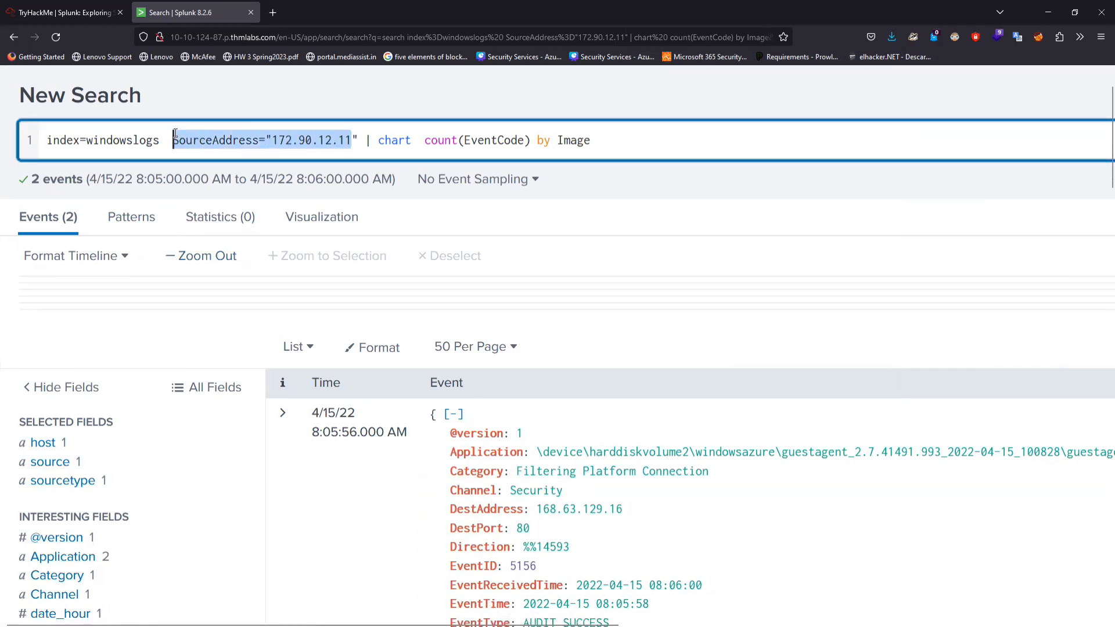
key("Delete")
key("Delete")
key("Delete")
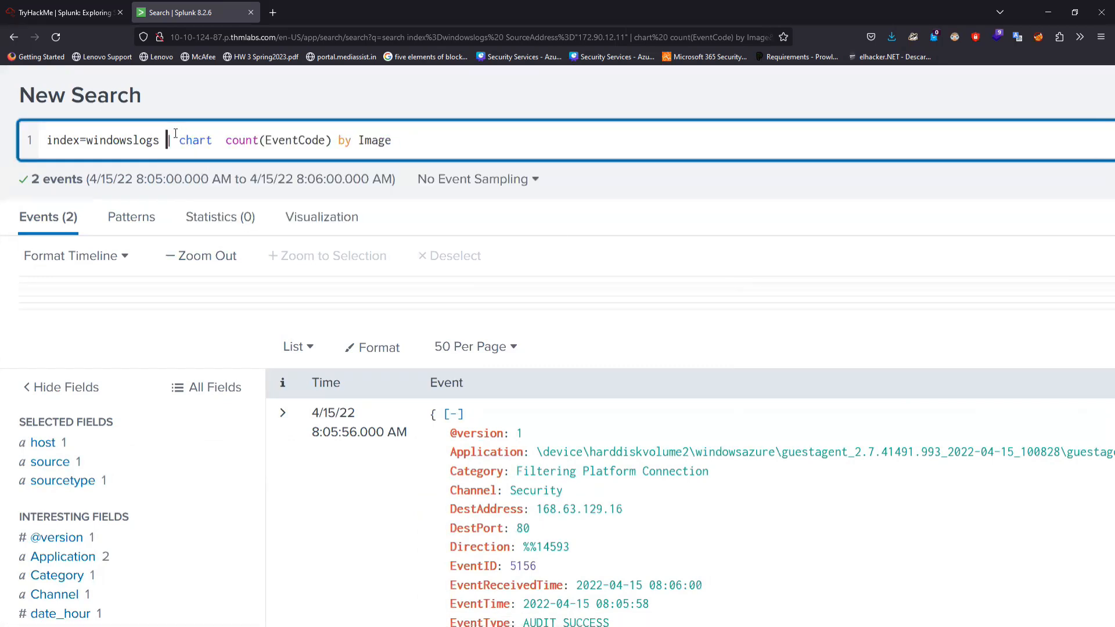
key("Return")
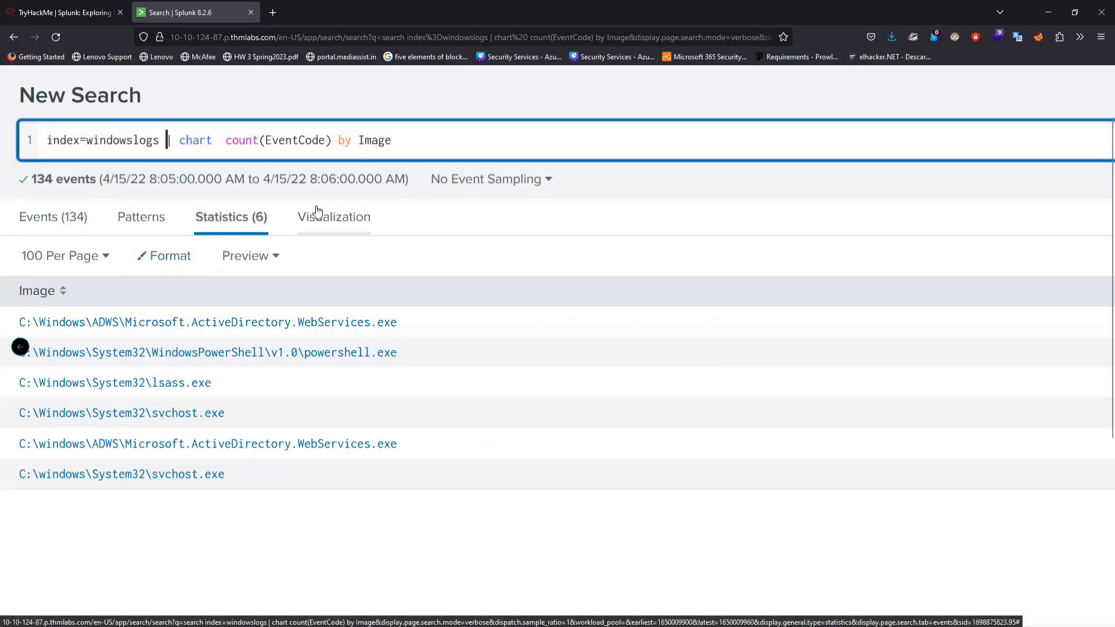
- Show the matching events, highlight the search's time span and compare it with the time filter question in the TryHackMe room
scroll(318, 210, "up", 1)
scroll(318, 210, "down", 1)
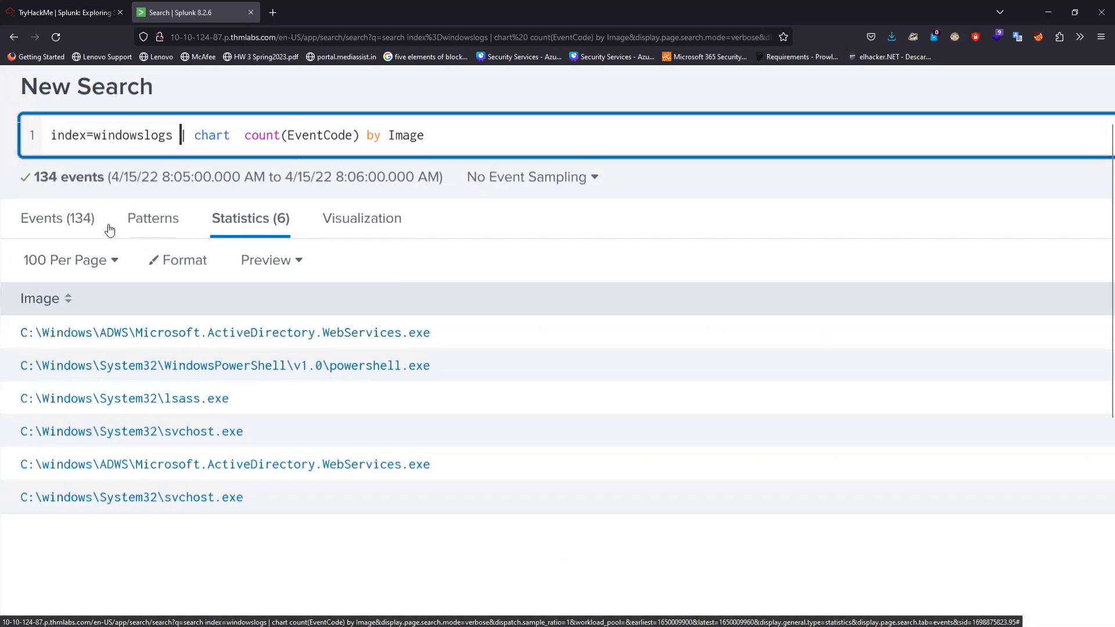
left_click(88, 228)
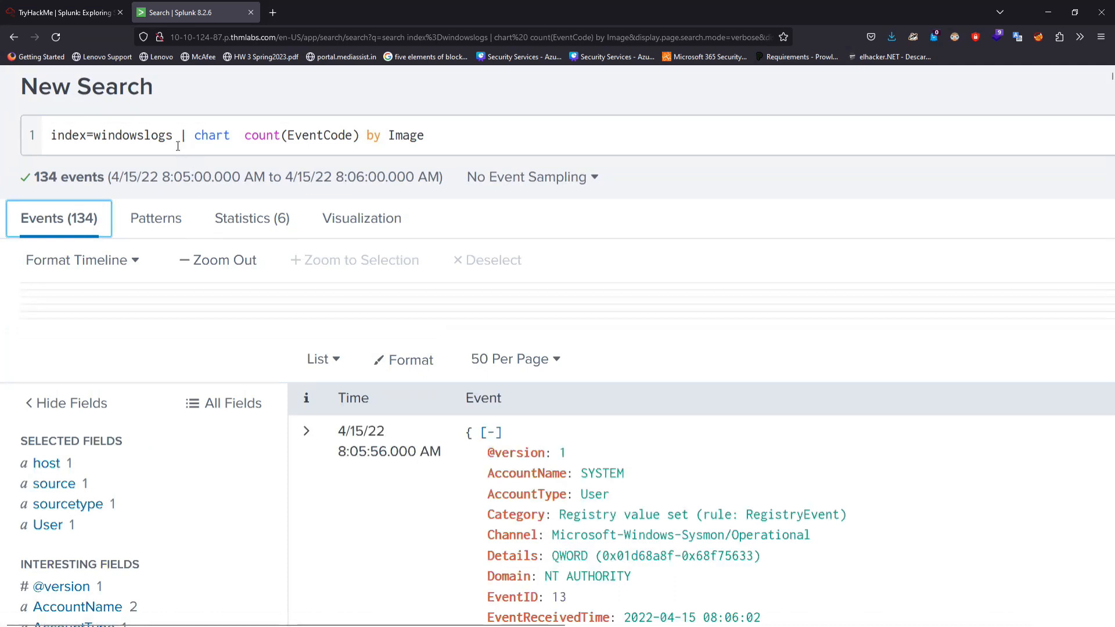
left_click_drag(111, 181, 456, 177)
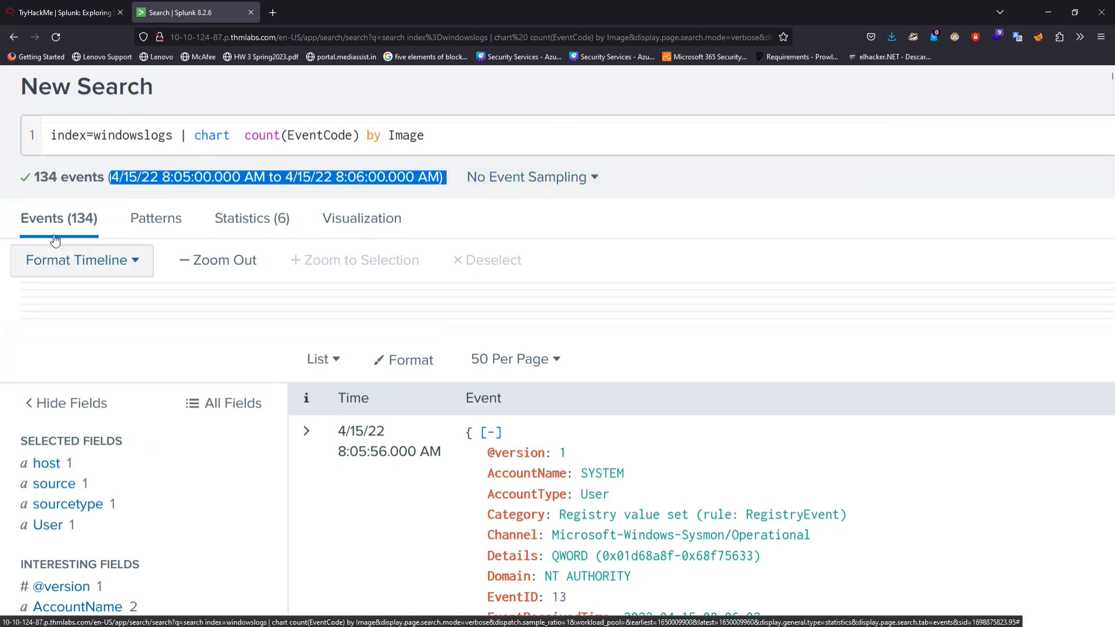
key("ctrl+minus")
key("ctrl+minus")
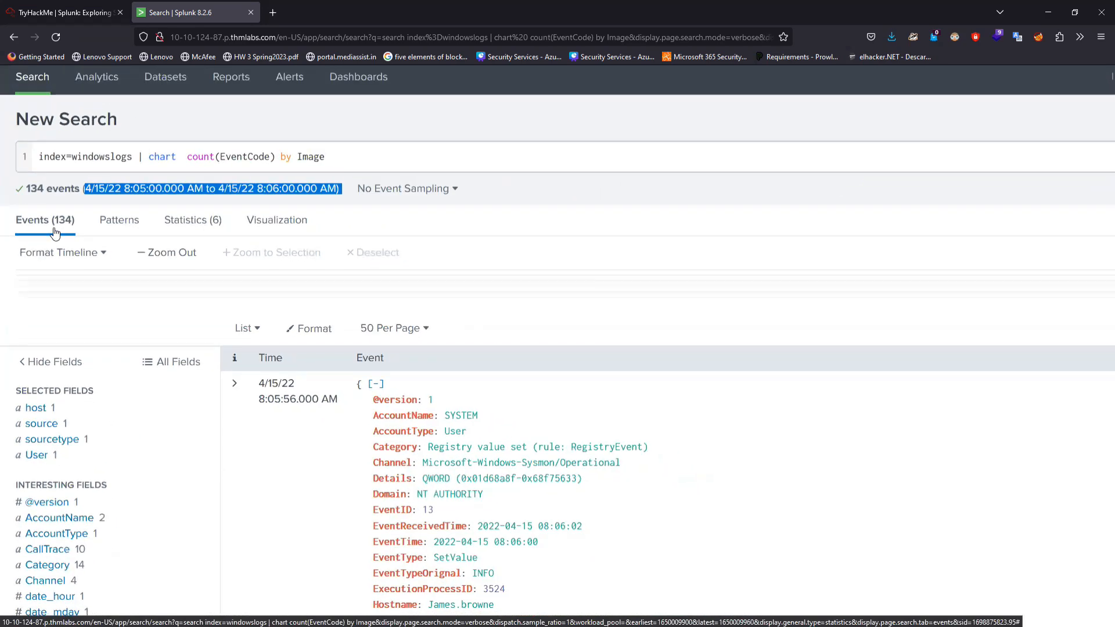
left_click(54, 17)
left_click(149, 304)
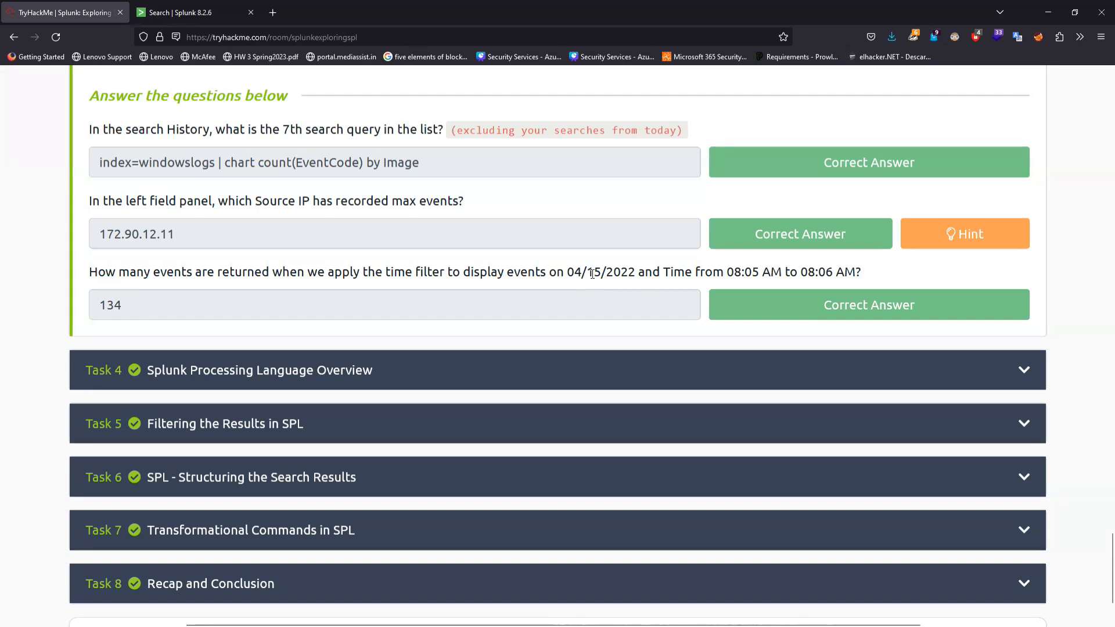
- Return to the Splunk search and review its Date & Time Range settings and range type choices, keeping Between
left_click(233, 6)
scroll(632, 206, "right", 6)
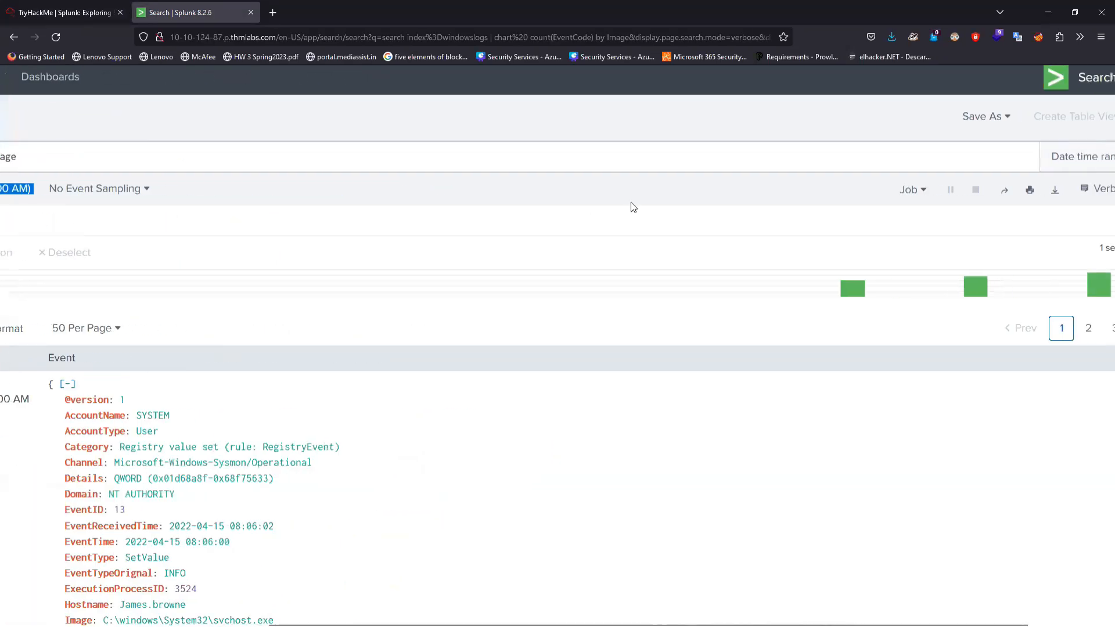
left_click(1011, 159)
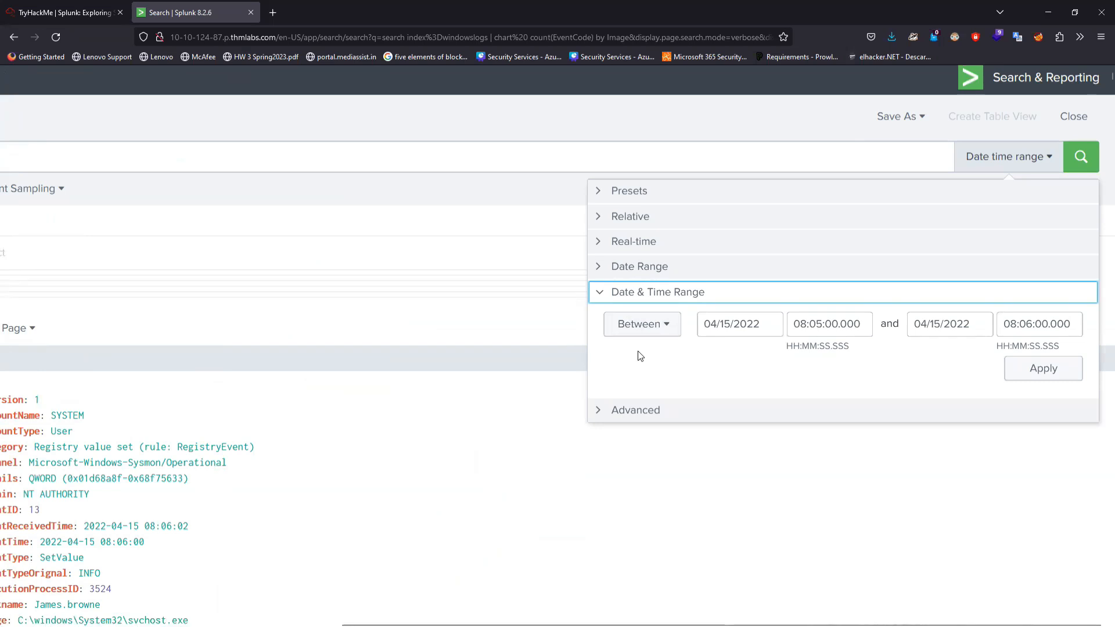
left_click(652, 335)
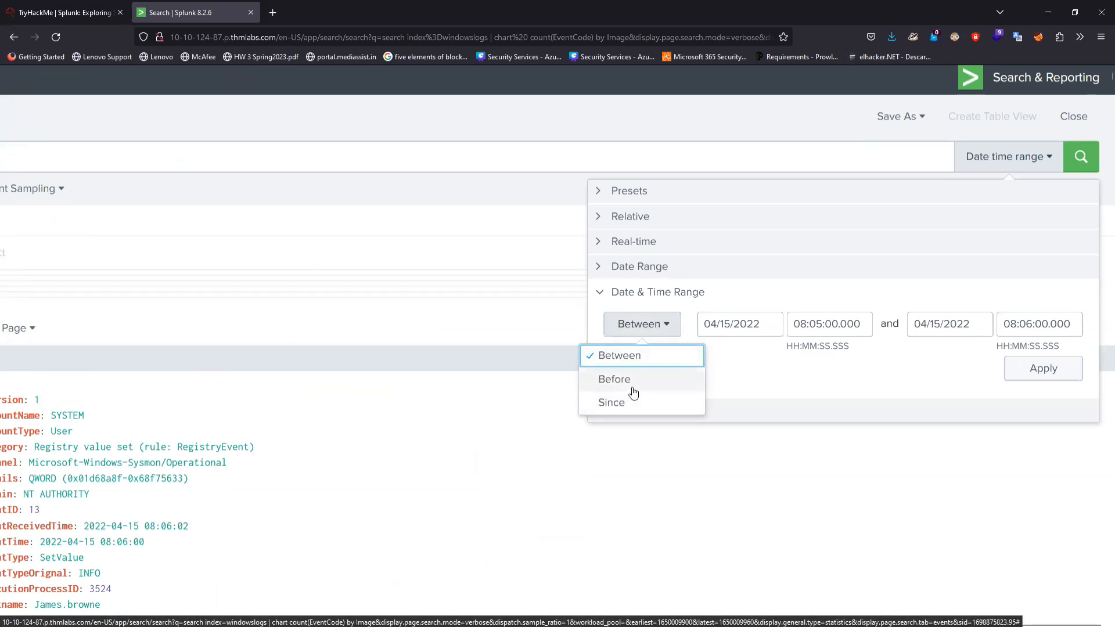
left_click(763, 369)
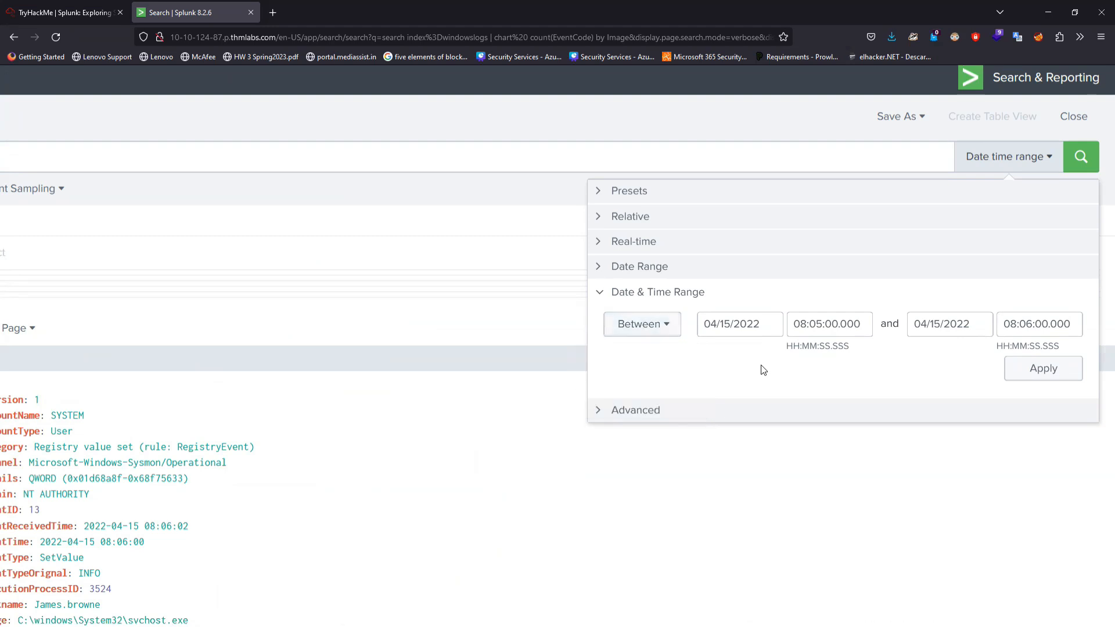
left_click(338, 225)
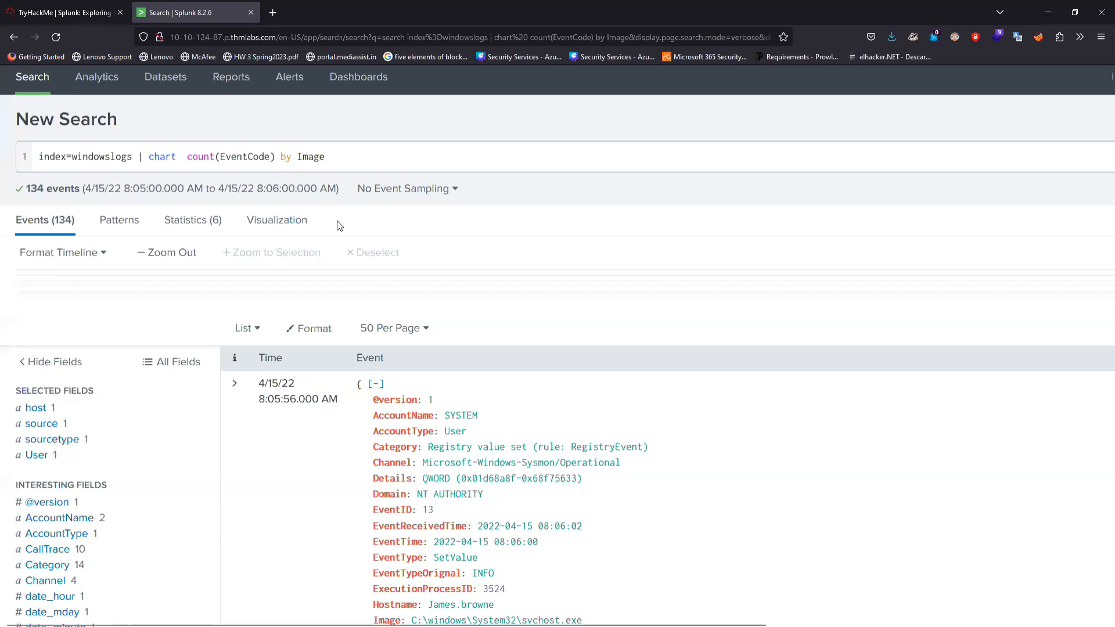
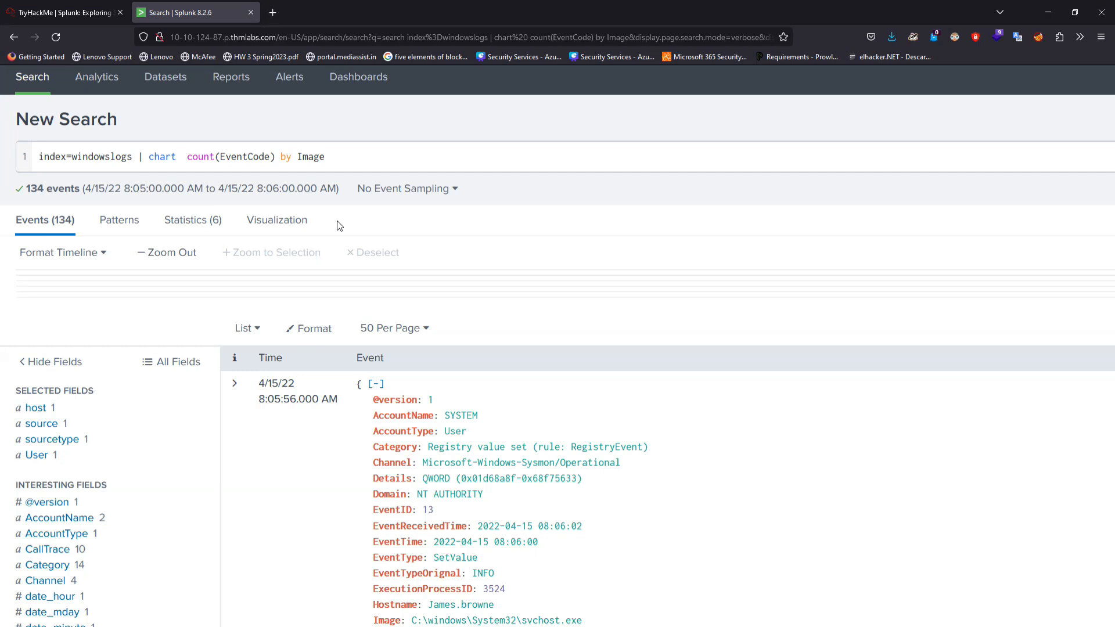
- Look over the first event's details and recheck the search's Date & Time Range settings
key("ctrl+minus")
key("ctrl+minus")
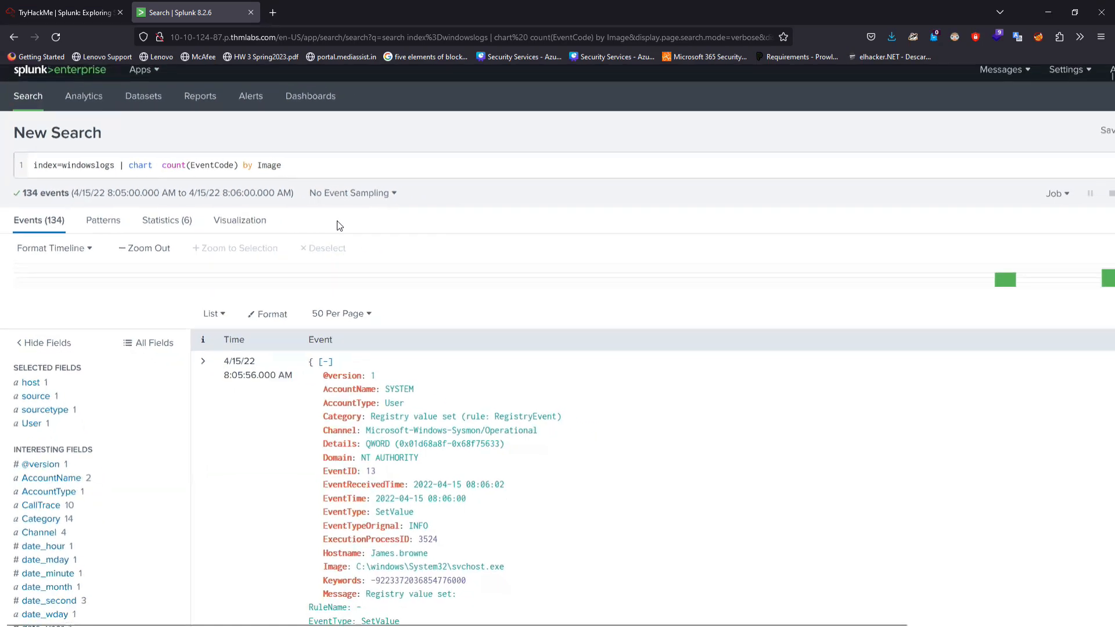
scroll(340, 225, "down", 2)
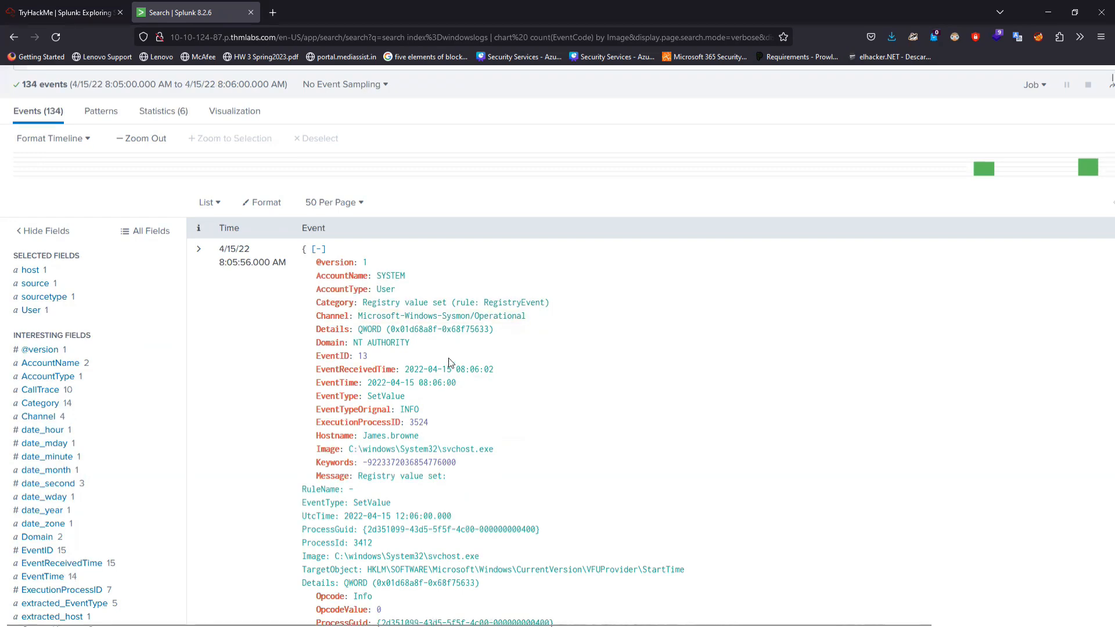
scroll(448, 363, "up", 2)
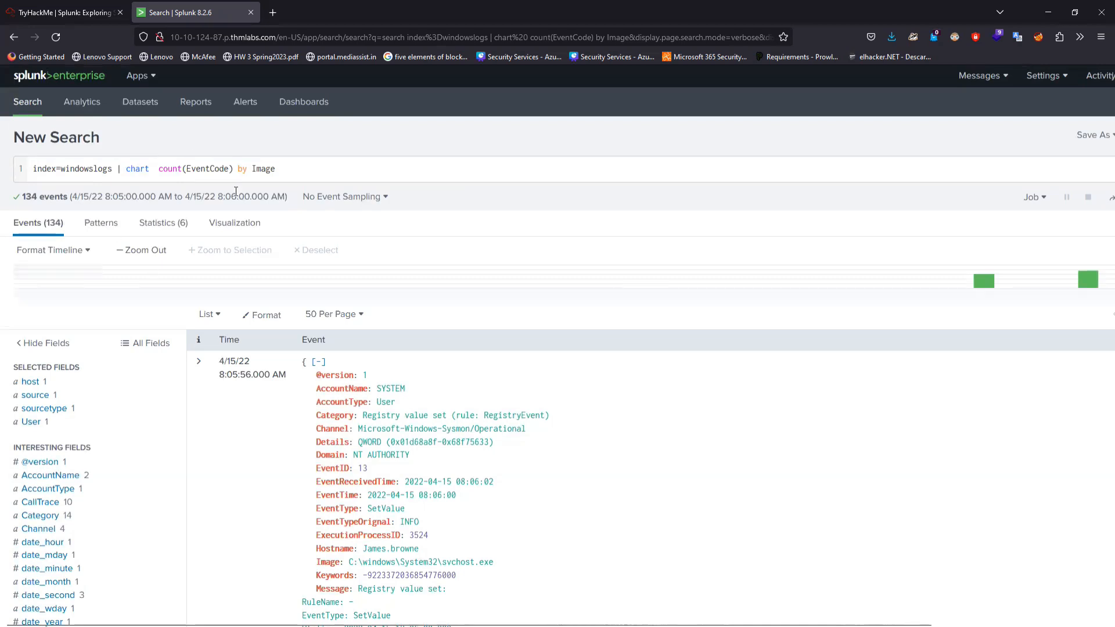
scroll(329, 399, "right", 3)
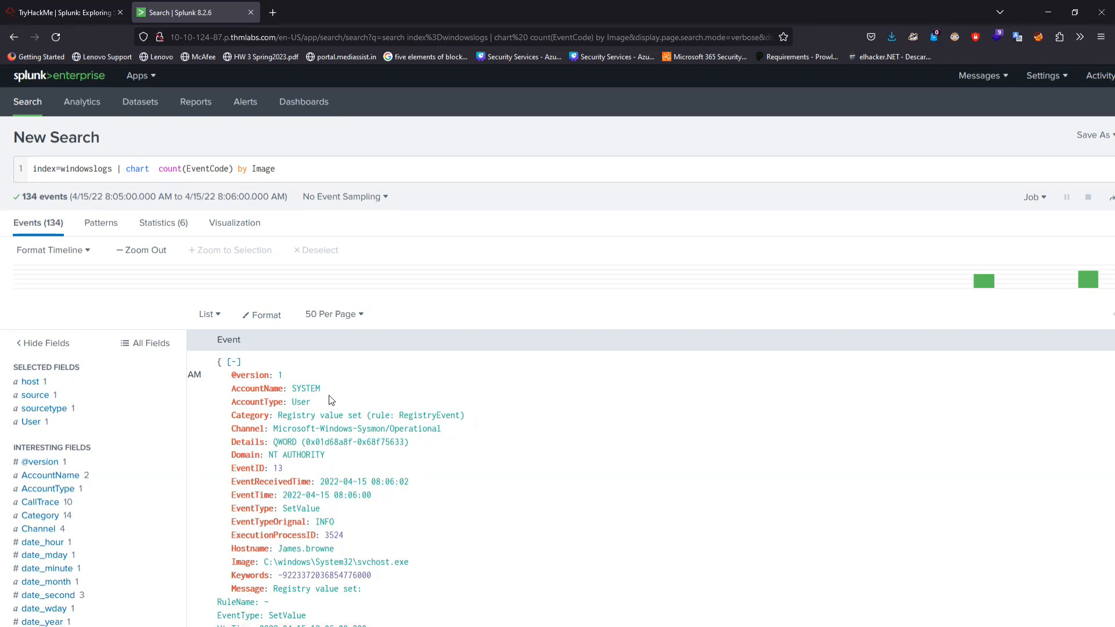
scroll(472, 164, "right", 5)
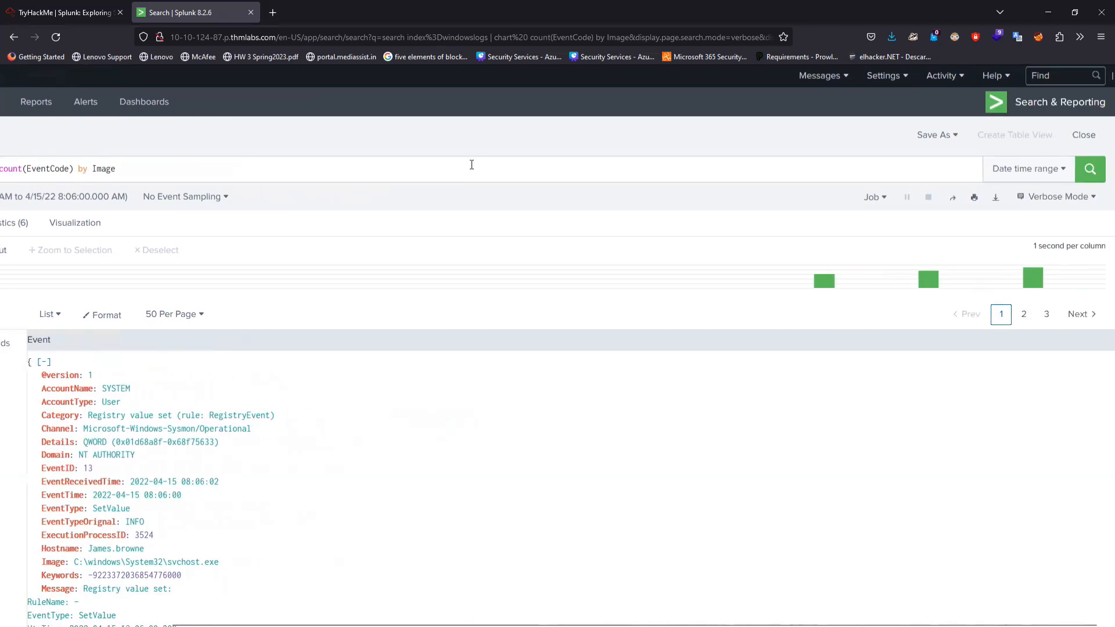
left_click(1050, 170)
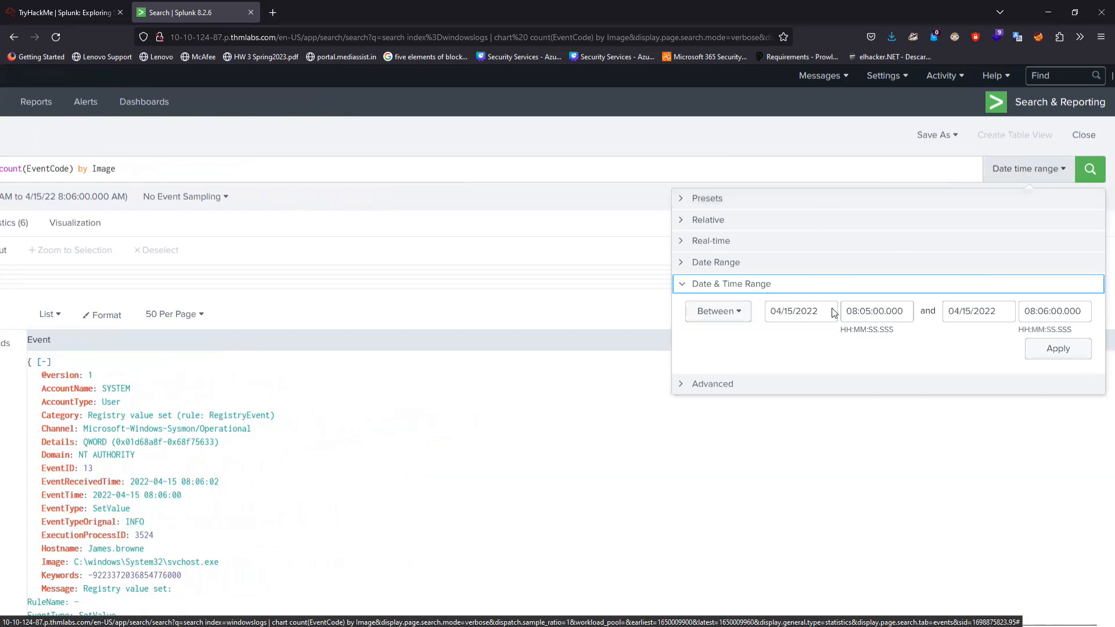
left_click(472, 141)
scroll(473, 141, "left", 5)
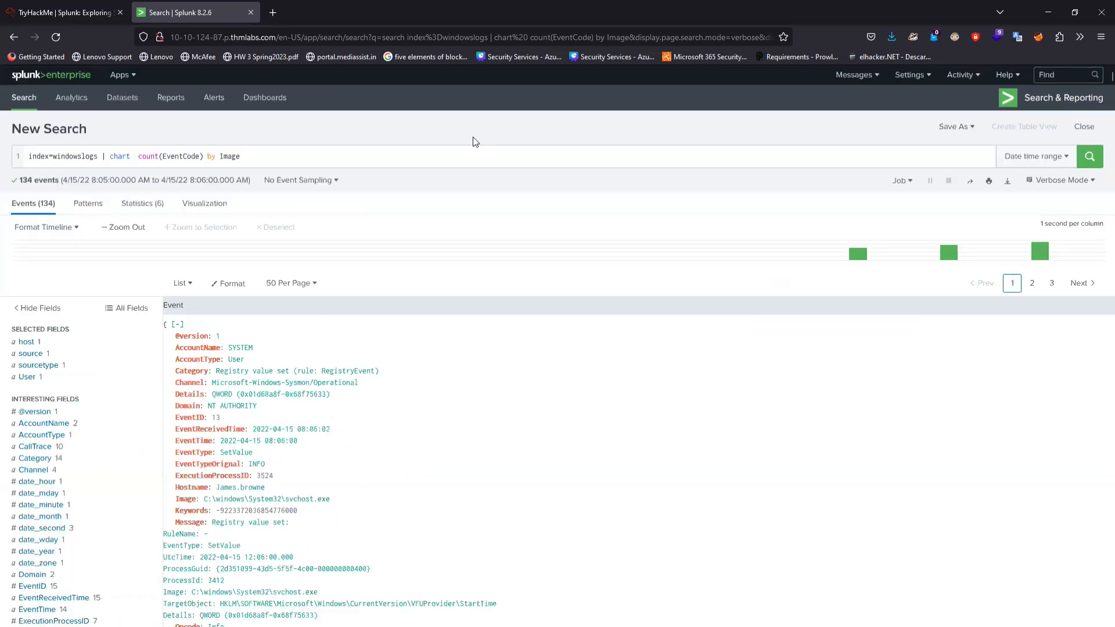
- Switch to the TryHackMe room and expand Task 4, Splunk Processing Language Overview, showing its introduction
left_click(64, 12)
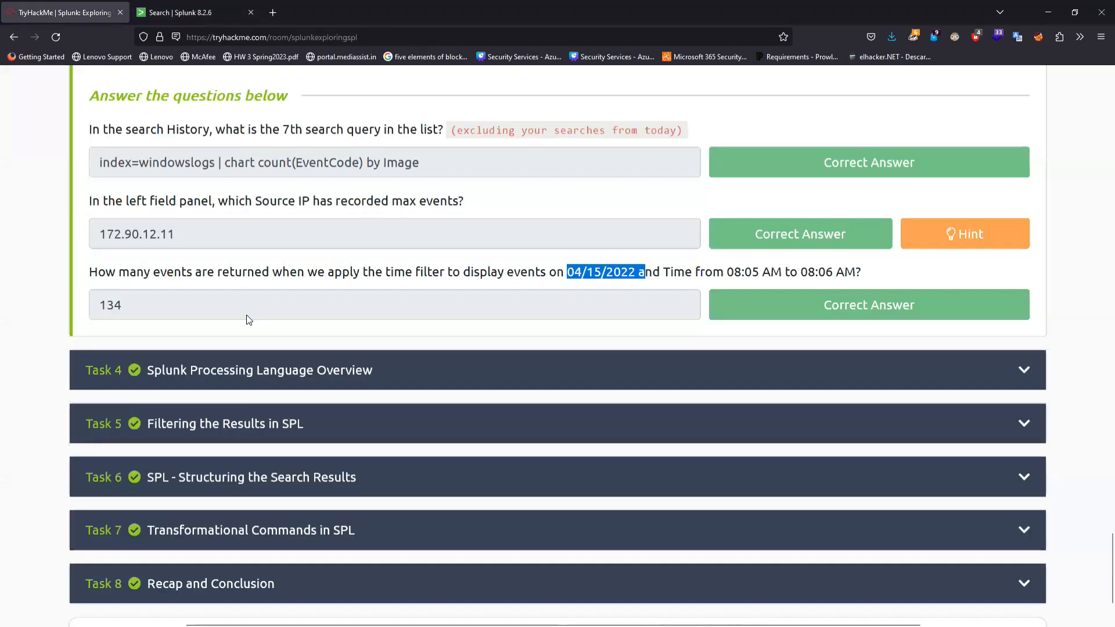
left_click(338, 370)
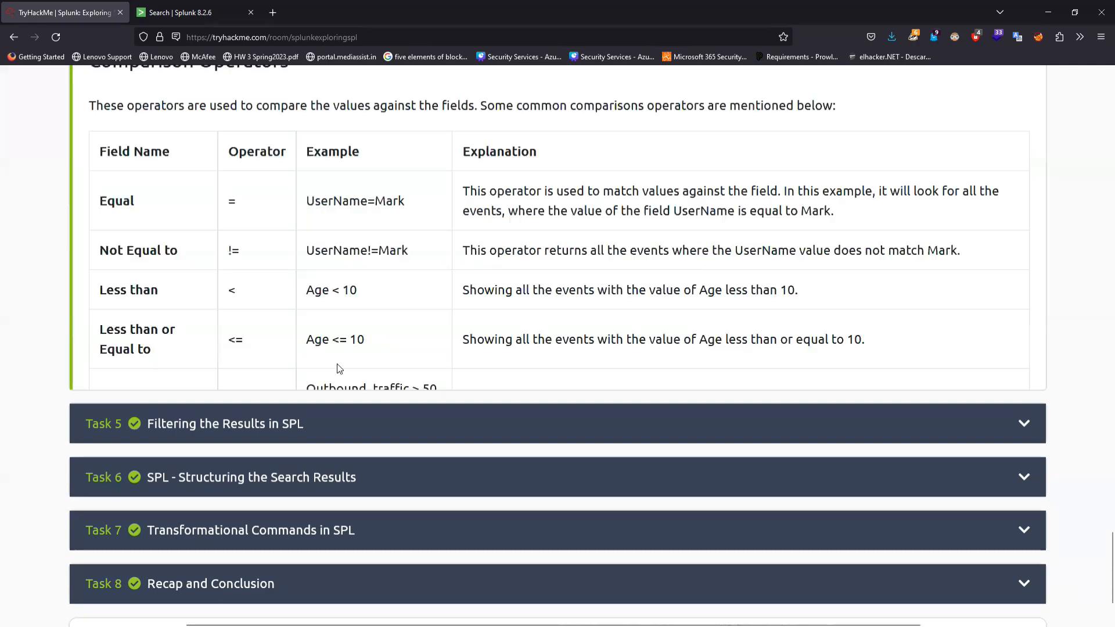
scroll(337, 363, "up", 20)
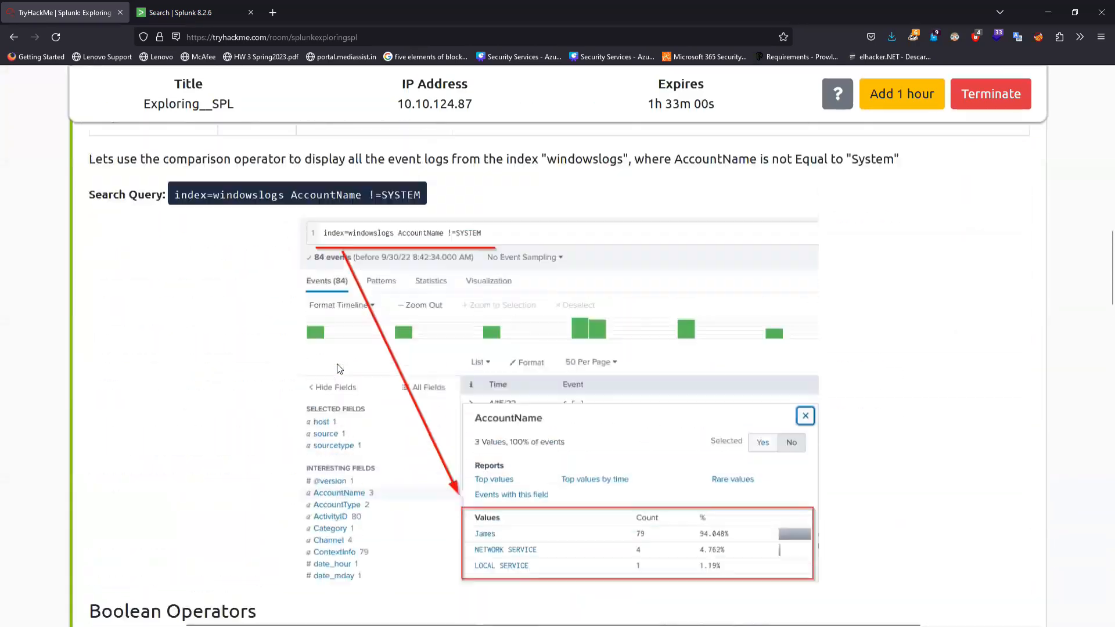
scroll(339, 370, "down", 5)
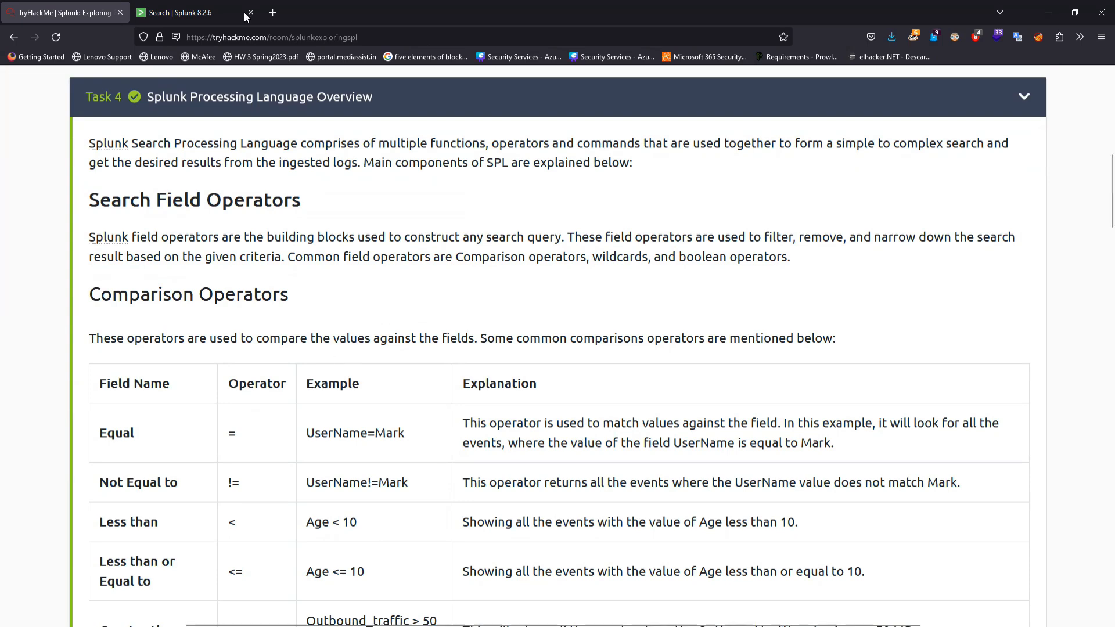
- Switch back to Splunk and highlight the whole search query
left_click(229, 5)
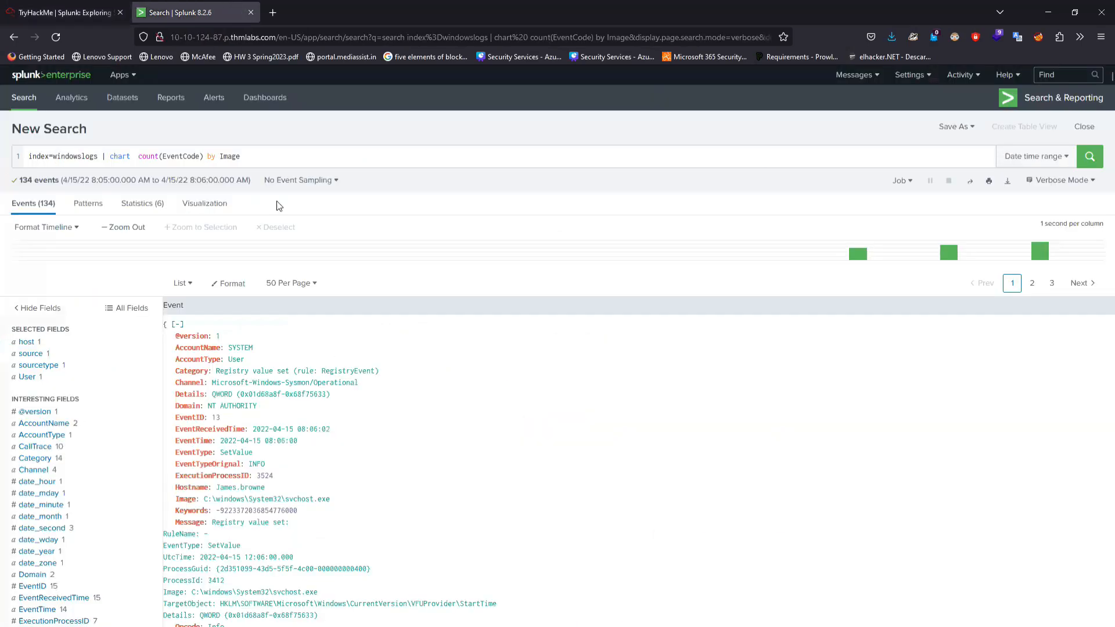
scroll(276, 205, "up", 5, "ctrl")
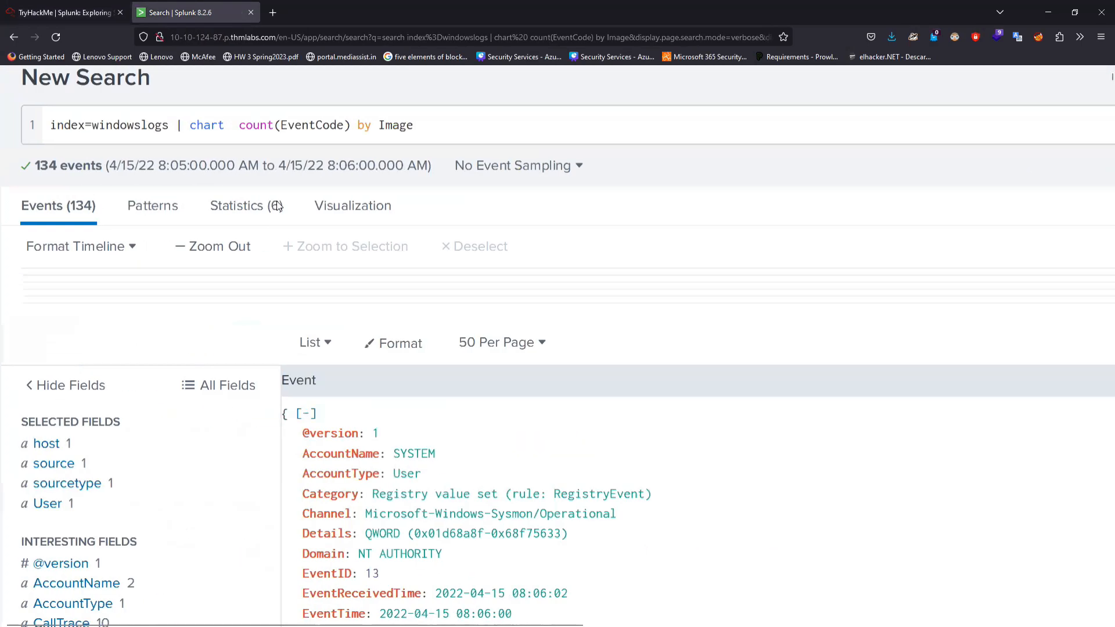
left_click_drag(422, 126, 25, 134)
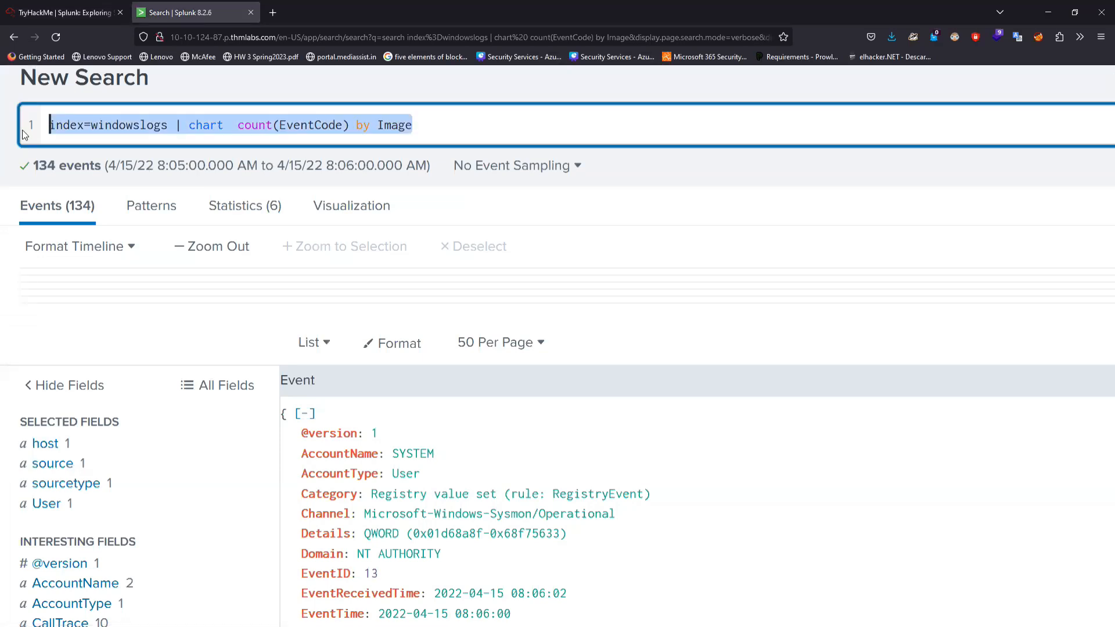
- Read the comparison operators table in TryHackMe's Task 4 and compare it with the equals operator in the Splunk query
left_click(64, 13)
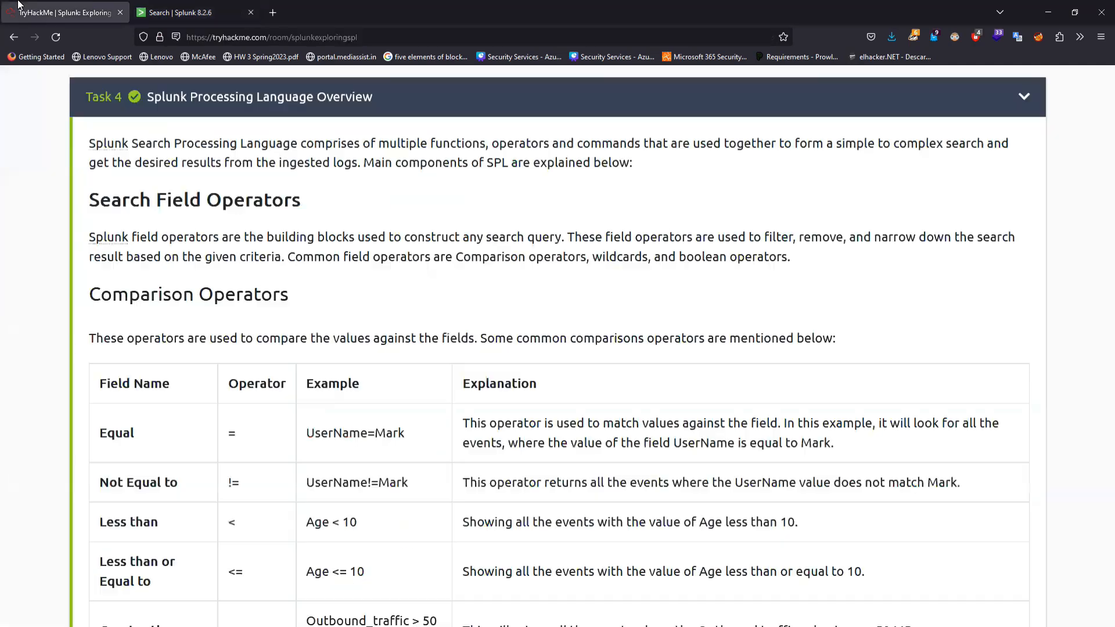
scroll(227, 416, "down", 3)
key("ctrl+plus")
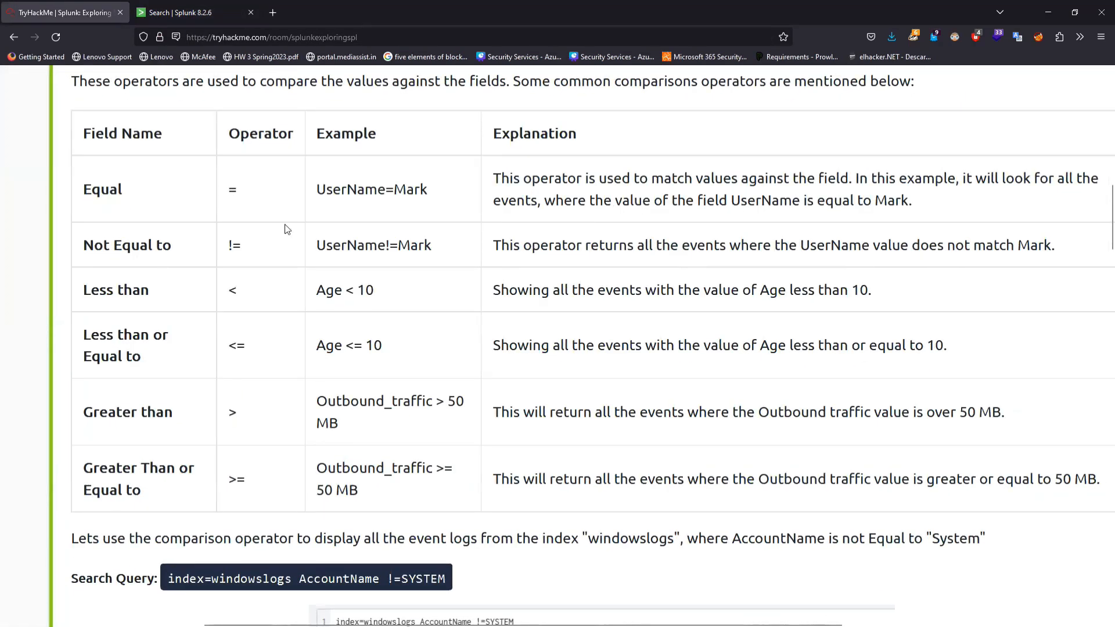
left_click(174, 13)
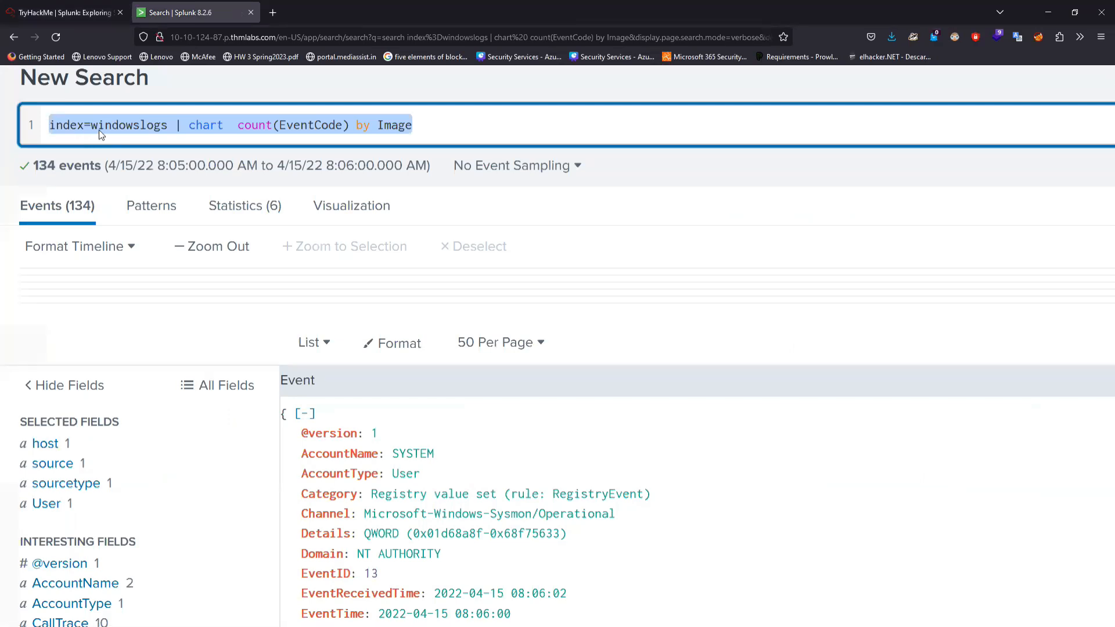
left_click(59, 7)
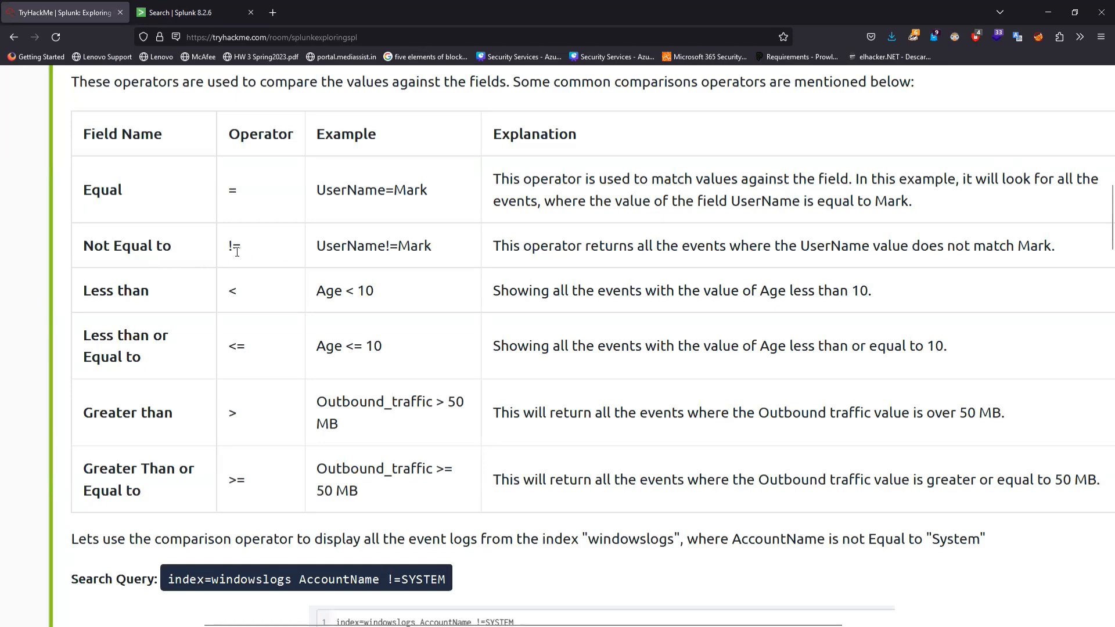
- In Splunk, run the query as index!=windowslogs | chart count(EventCode) by Image and show its events
left_click(174, 12)
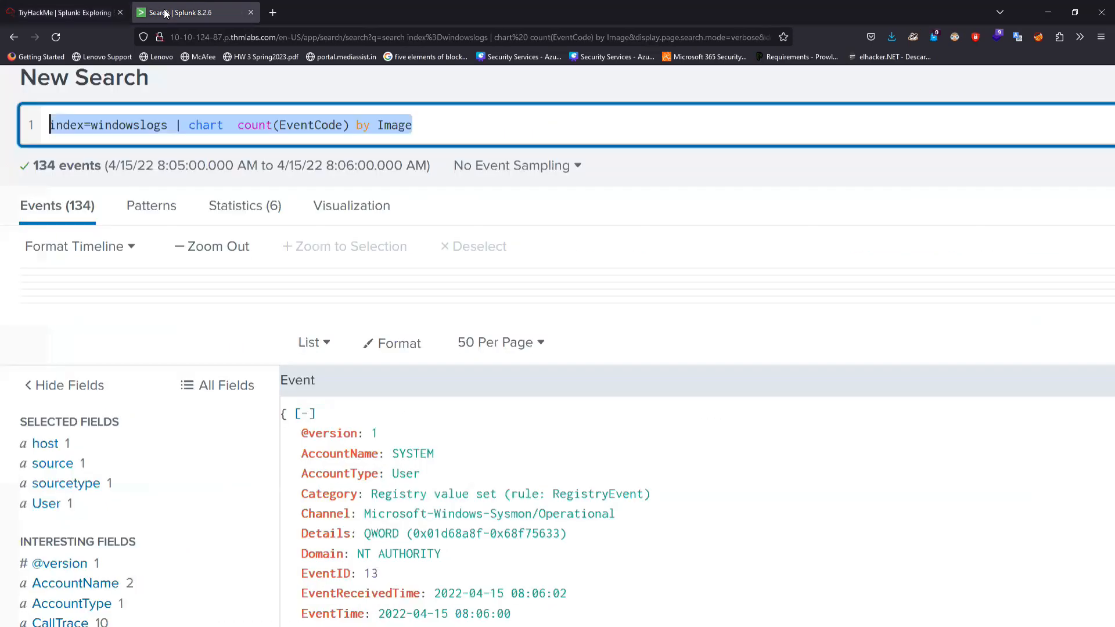
left_click(82, 127)
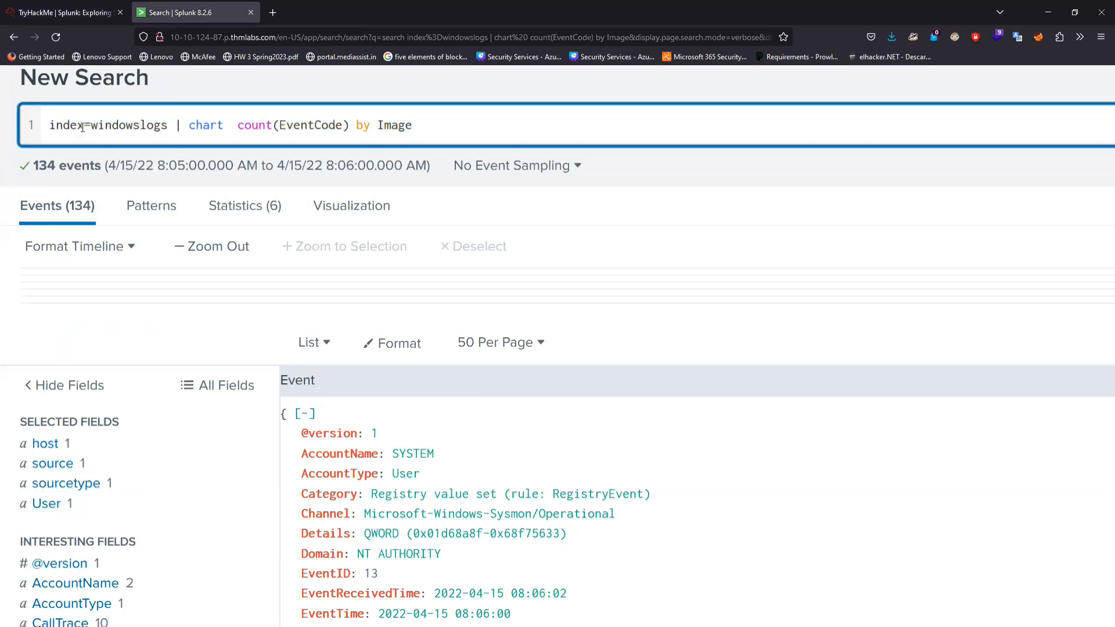
type("!")
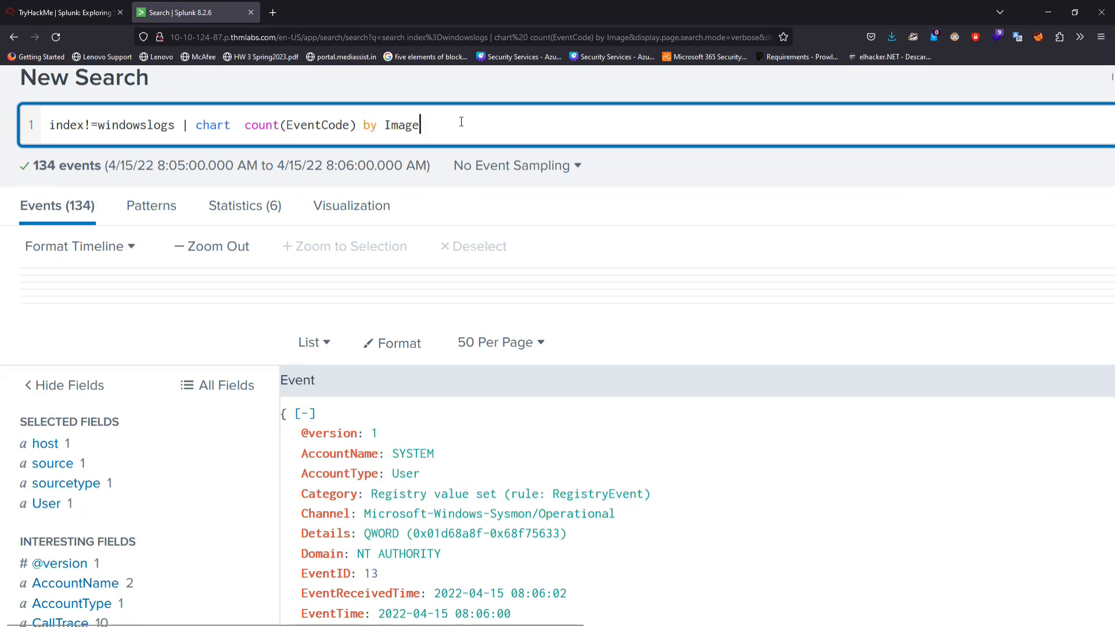
key("Return")
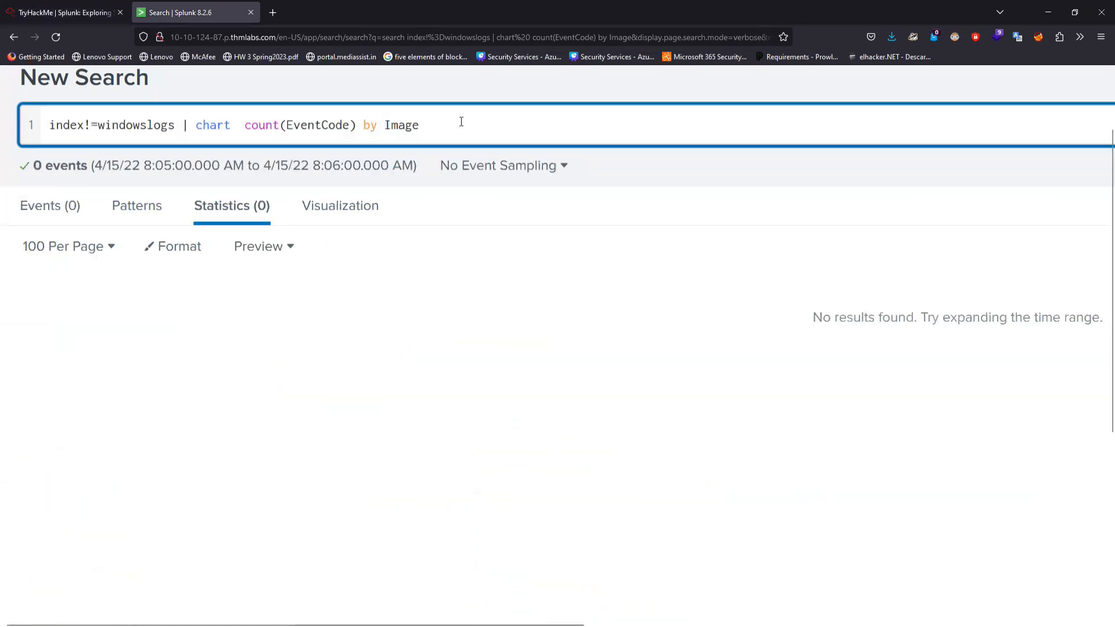
left_click(59, 219)
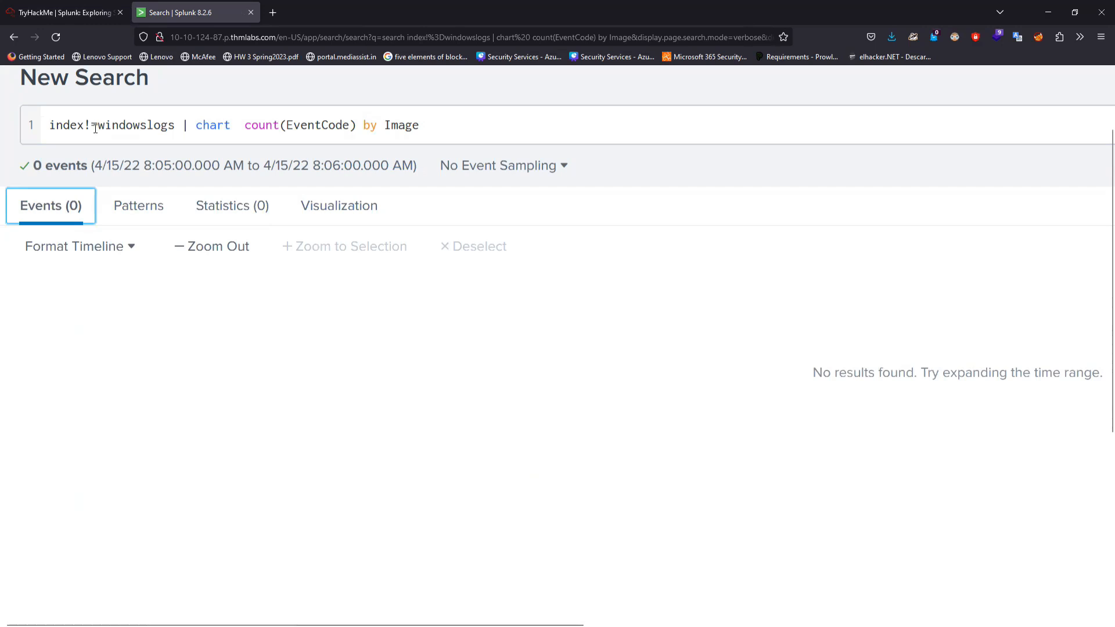
scroll(94, 125, "up", 4)
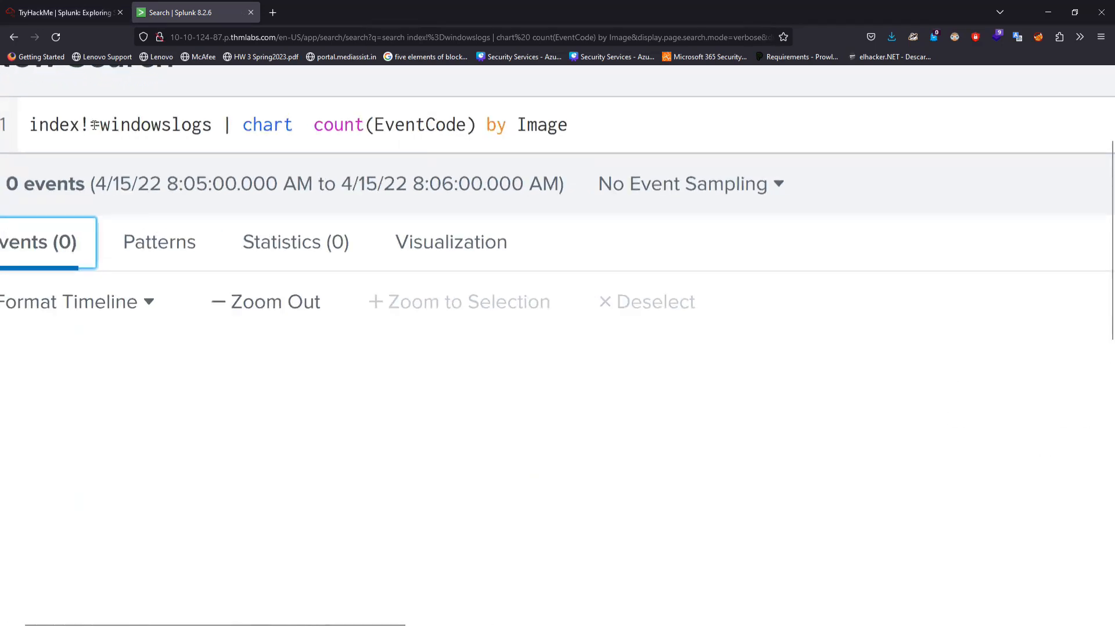
- Examine the query's not-equal operator, the windowslogs index name and the count(EventCode) by Image clause by highlighting each part
scroll(94, 125, "left", 1)
scroll(151, 155, "up", 1)
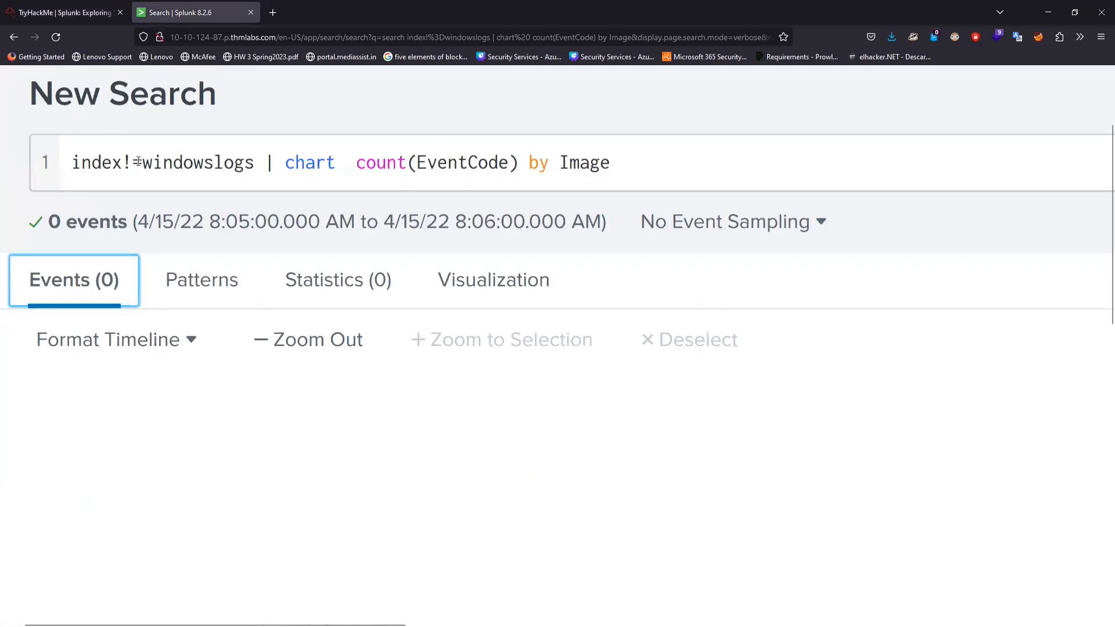
left_click_drag(143, 165, 124, 166)
left_click(214, 181)
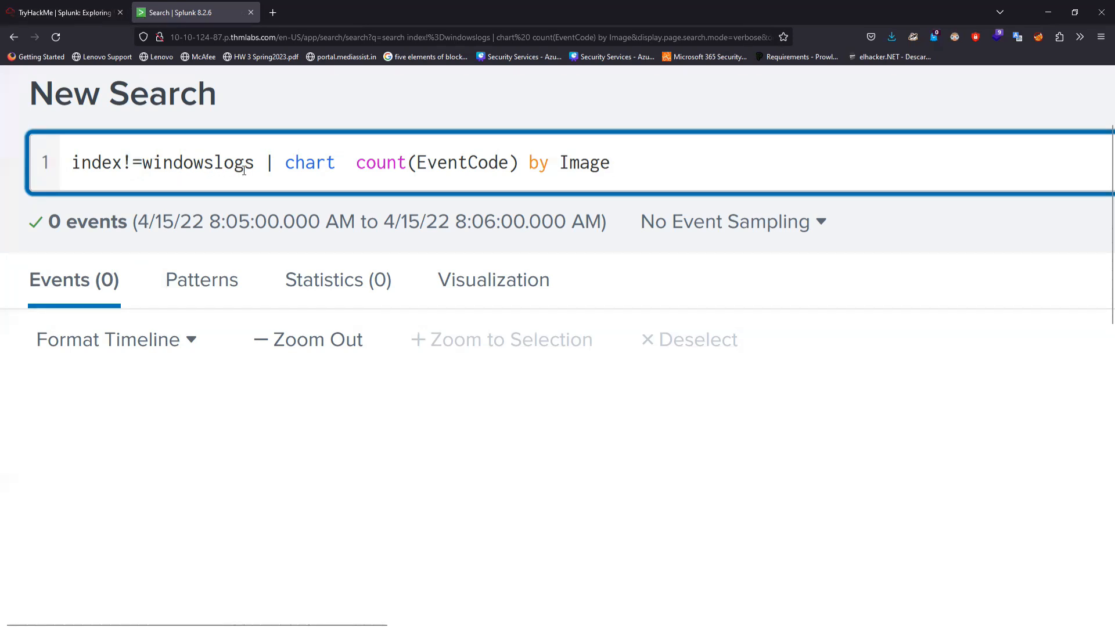
left_click_drag(244, 169, 142, 168)
left_click_drag(388, 168, 611, 165)
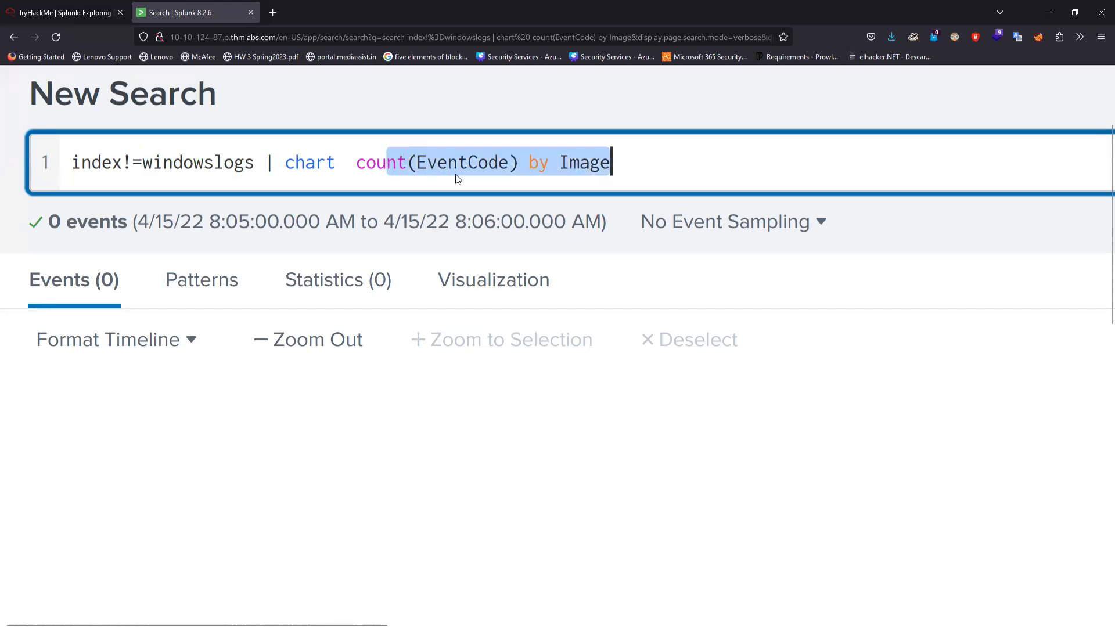
left_click(134, 161)
key("shift+Left")
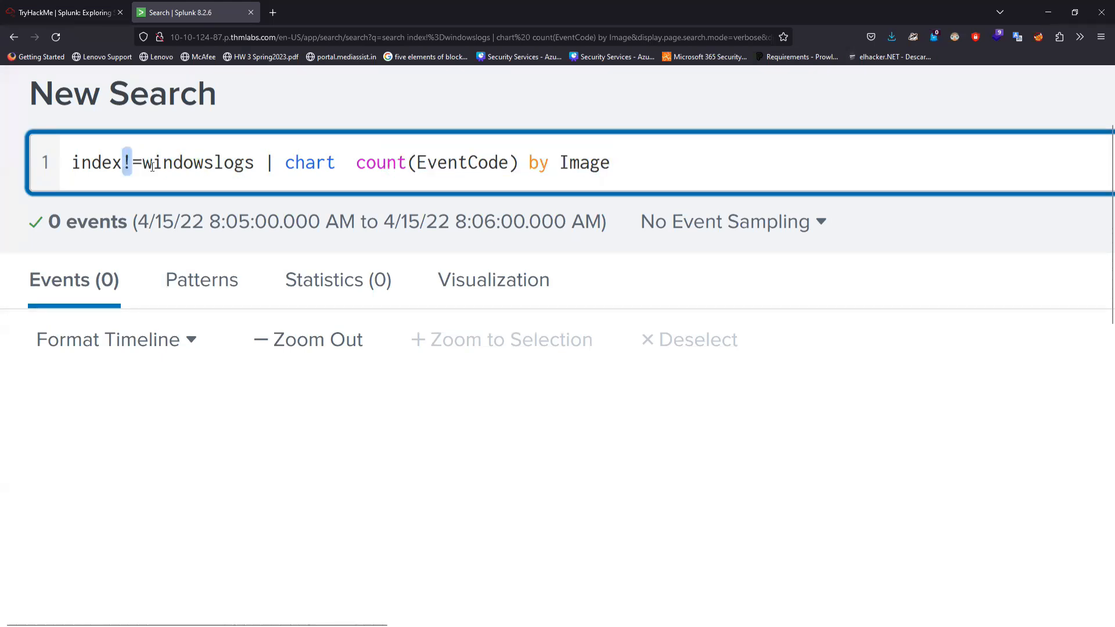
- Change the index operator back to equals, run index=windowslogs | chart count(EventCode) by Image, and show its events
left_click(212, 175)
left_click(134, 162)
key("BackSpace")
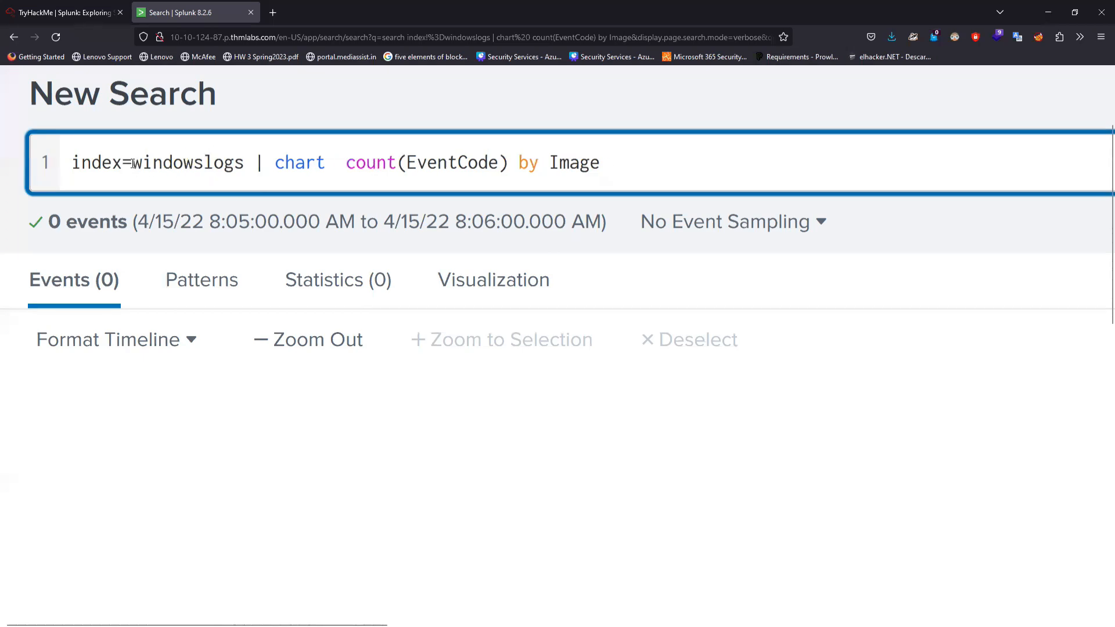
key("Return")
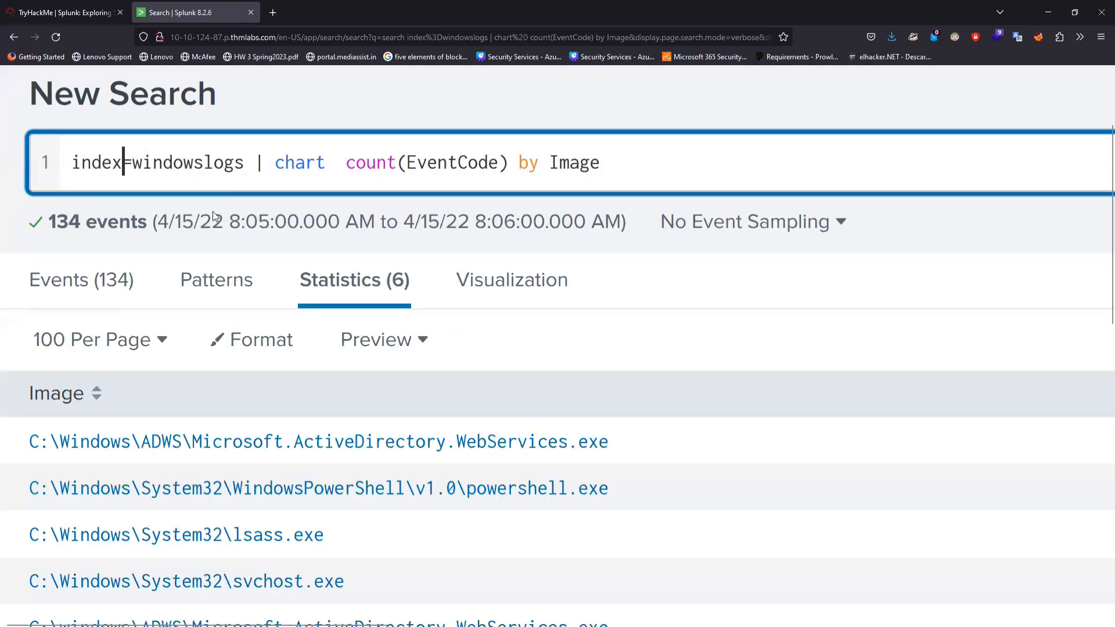
left_click(90, 283)
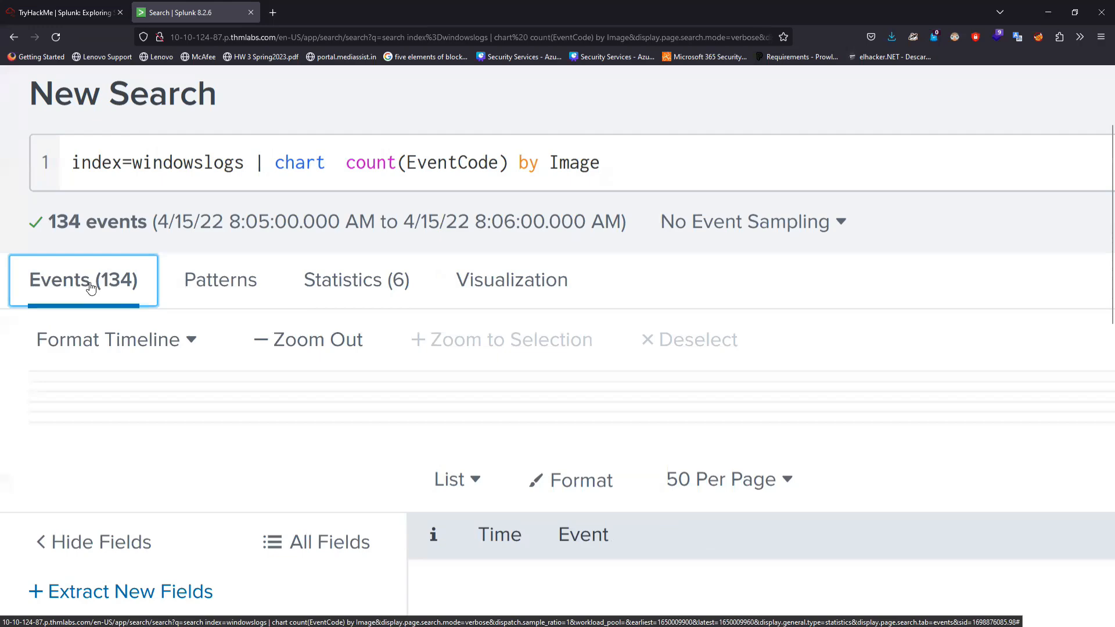
- Switch to TryHackMe's Task 4, read the remaining comparison operators, and copy the example query index=windowslogs AccountName !=SYSTEM
left_click(64, 12)
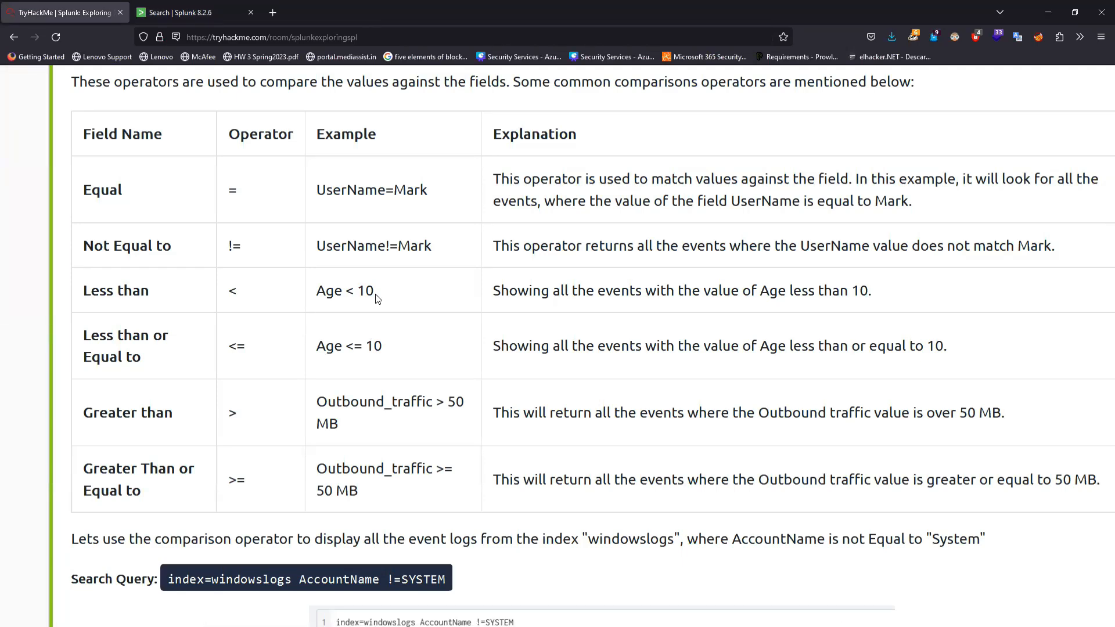
scroll(377, 298, "down", 1)
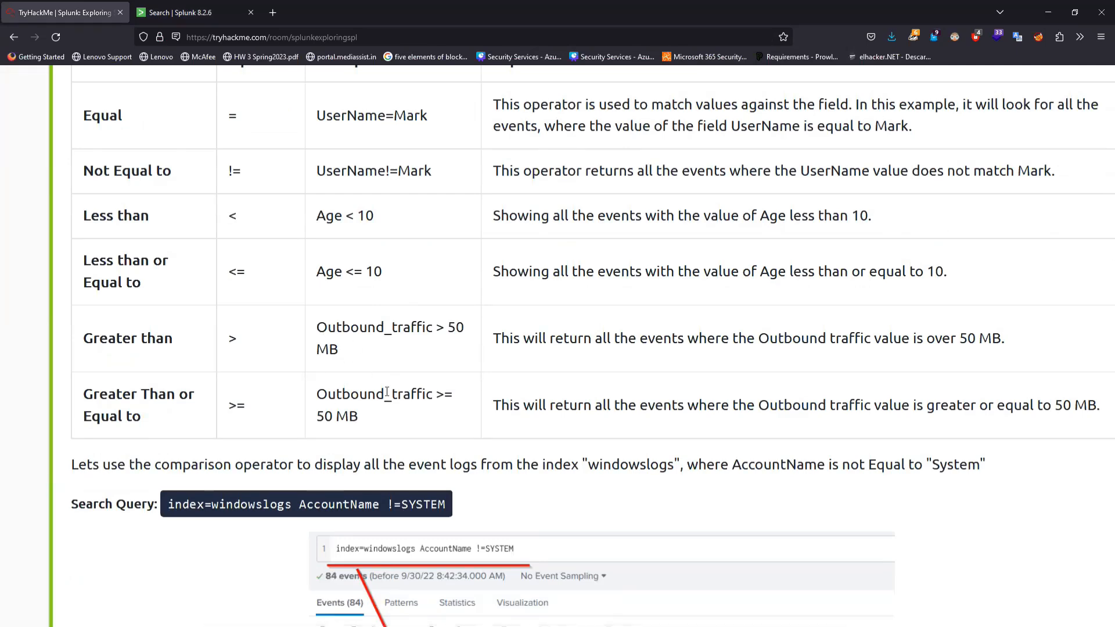
scroll(387, 391, "down", 5)
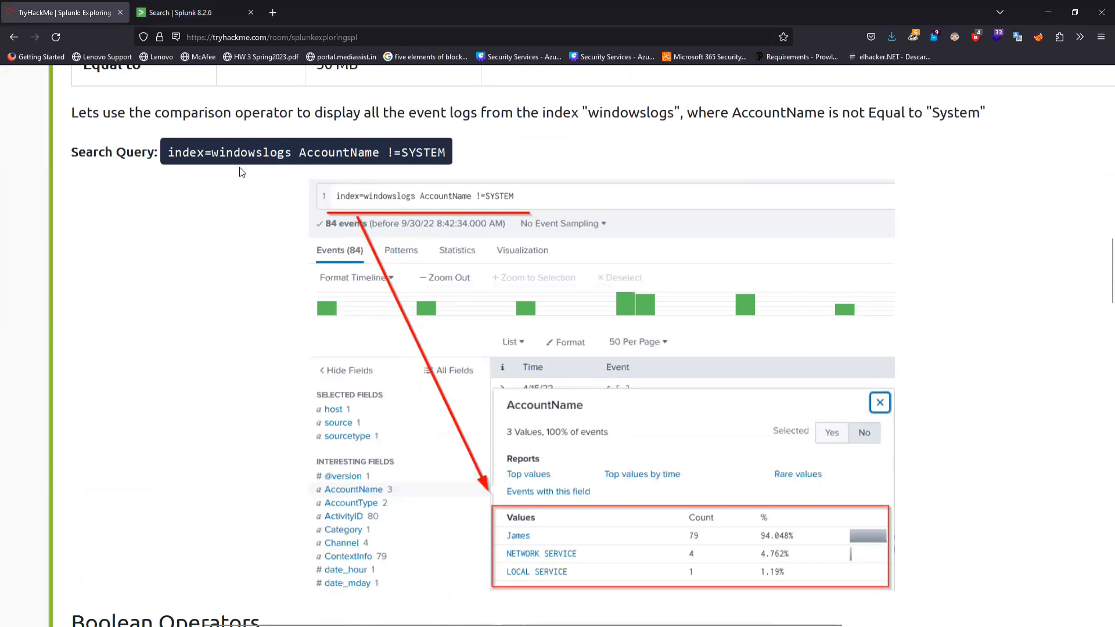
left_click_drag(452, 157, 169, 157)
key("ctrl+c")
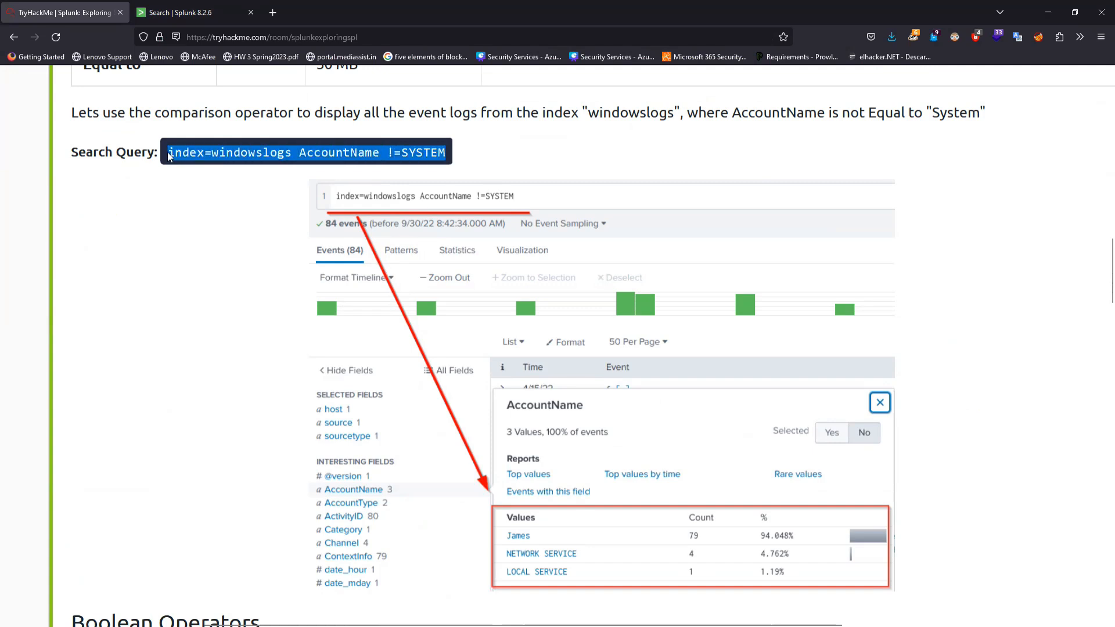
- Switch to Splunk and replace the whole search query with the copied index=windowslogs AccountName !=SYSTEM
left_click(174, 12)
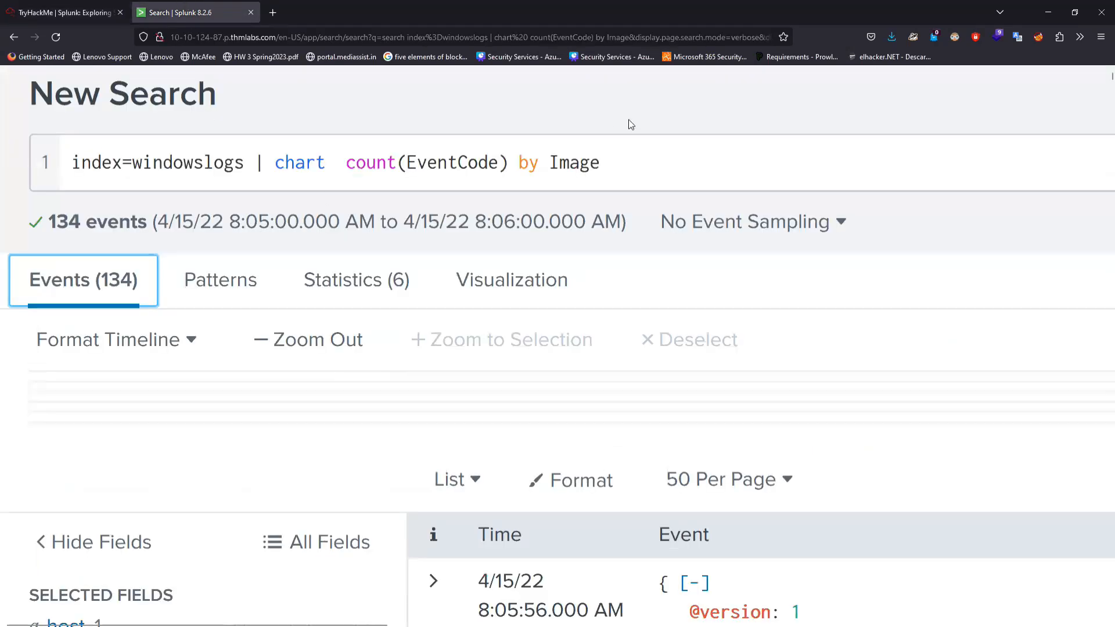
left_click(605, 173)
left_click_drag(605, 173, 74, 156)
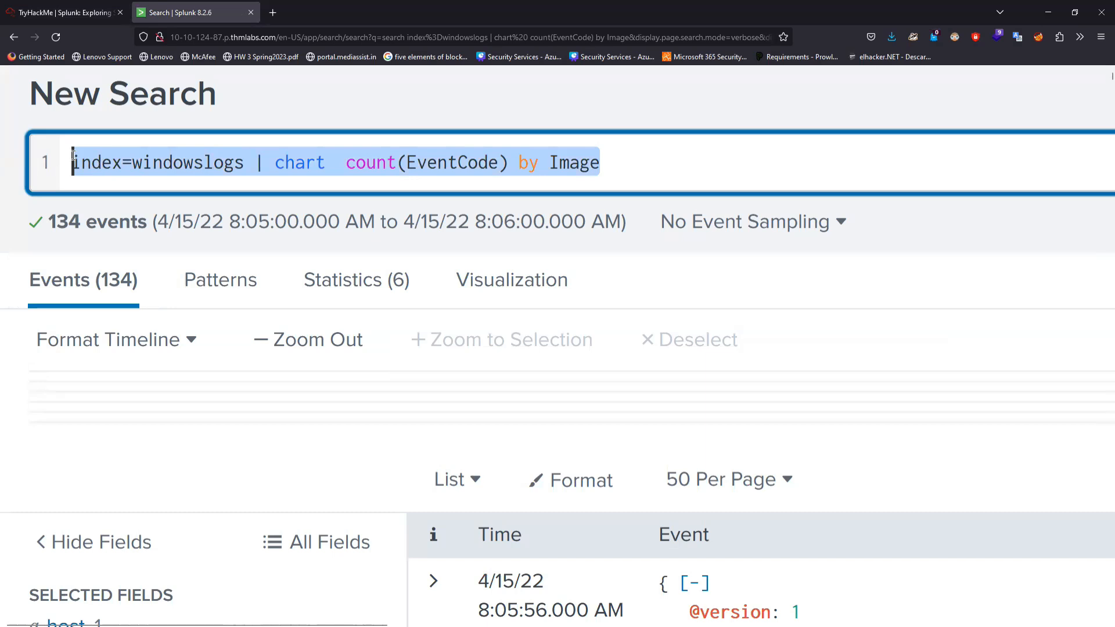
key("ctrl+v")
- Change the account condition to equals and run the search as index=windowslogs AccountName =SYSTEM
key("Left")
key("Left")
key("Left")
key("Left")
key("Left")
key("Left")
key("Left")
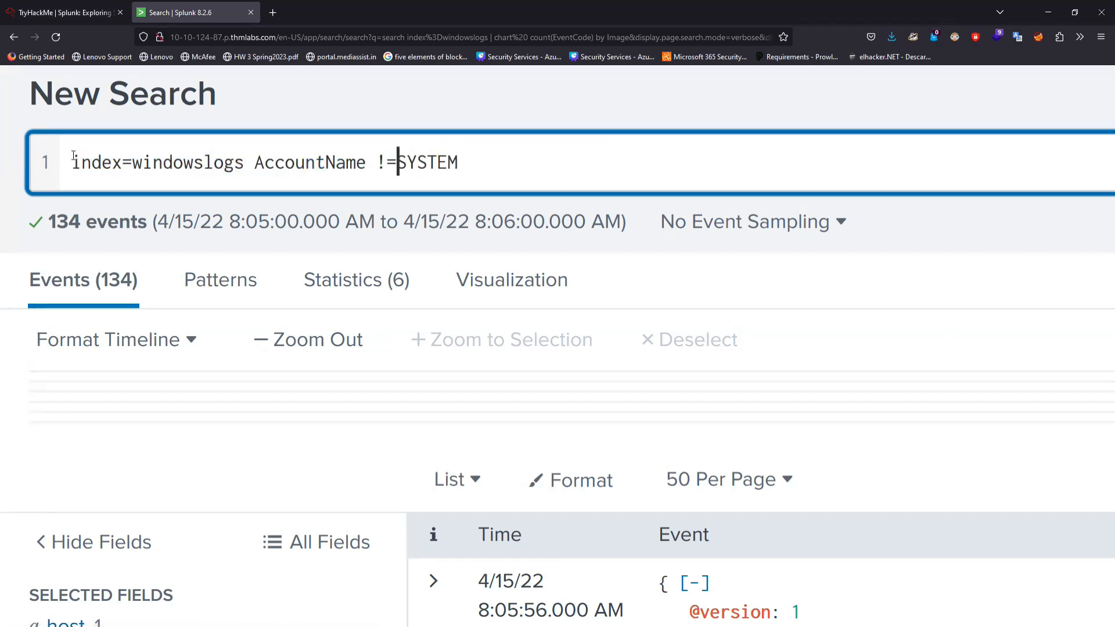
key("BackSpace")
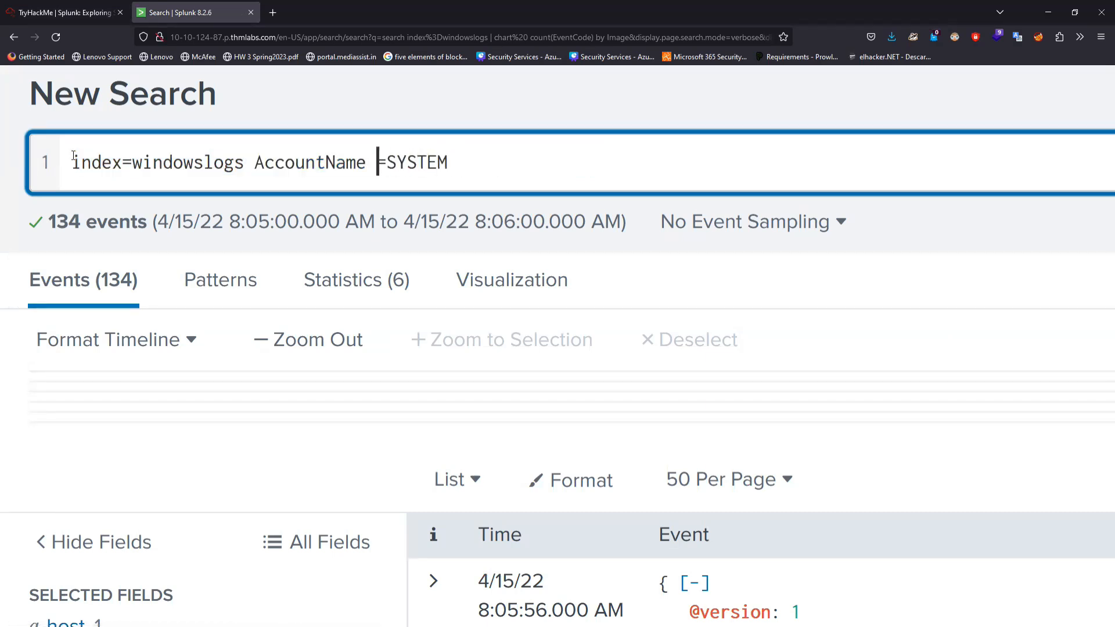
key("Return")
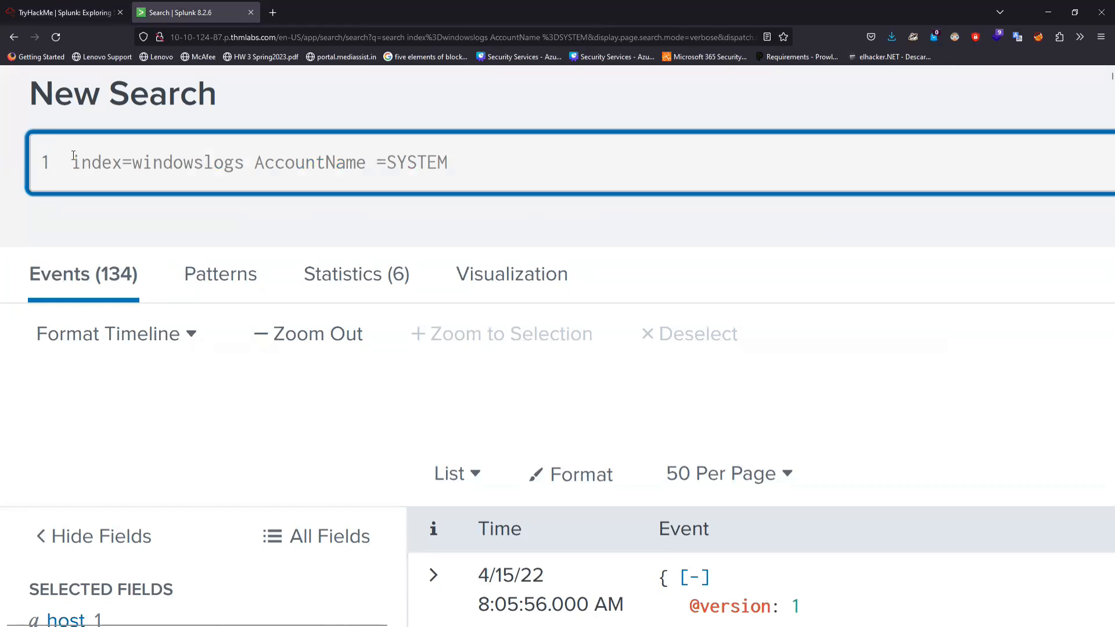
- Review the AccountName =SYSTEM condition and show the value summary of the AccountName field for the matching events
scroll(186, 281, "down", 2)
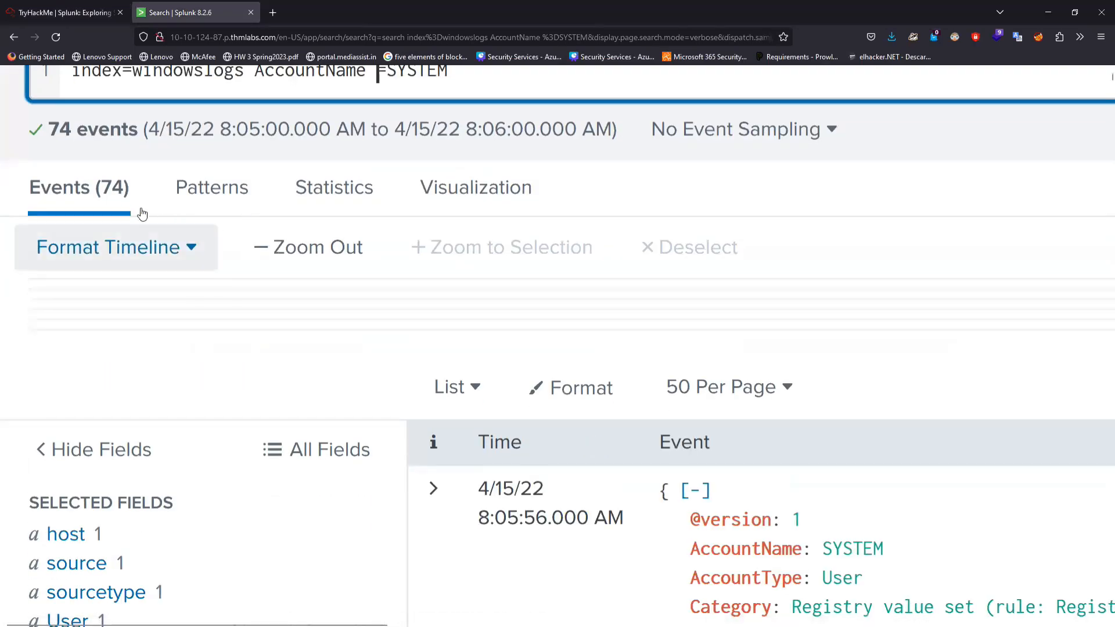
key("ctrl+minus")
key("ctrl+minus")
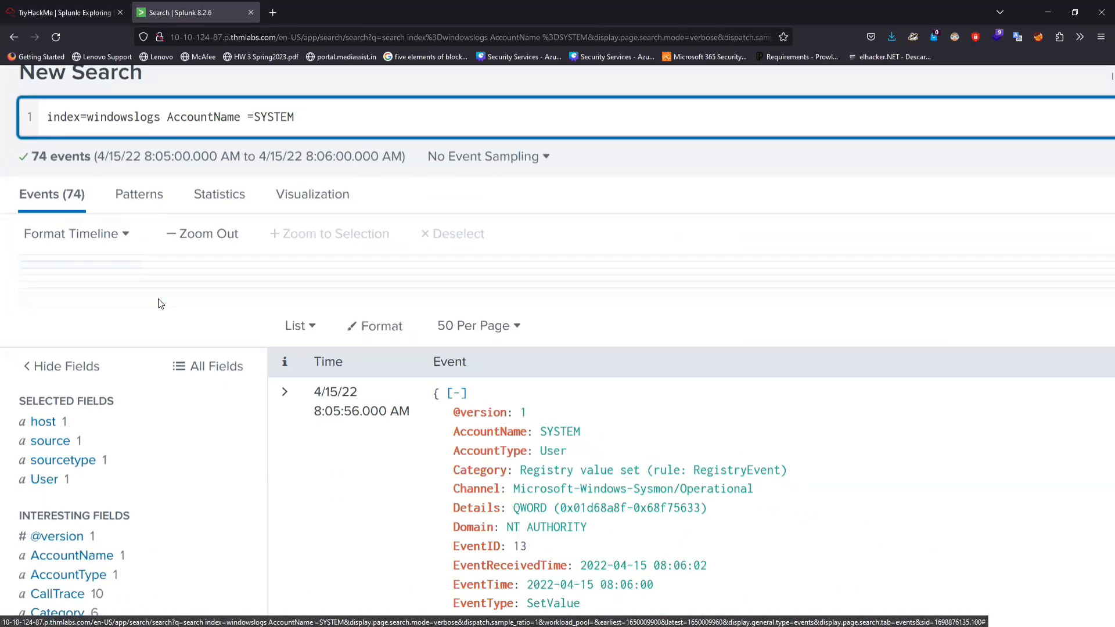
scroll(160, 304, "up", 1)
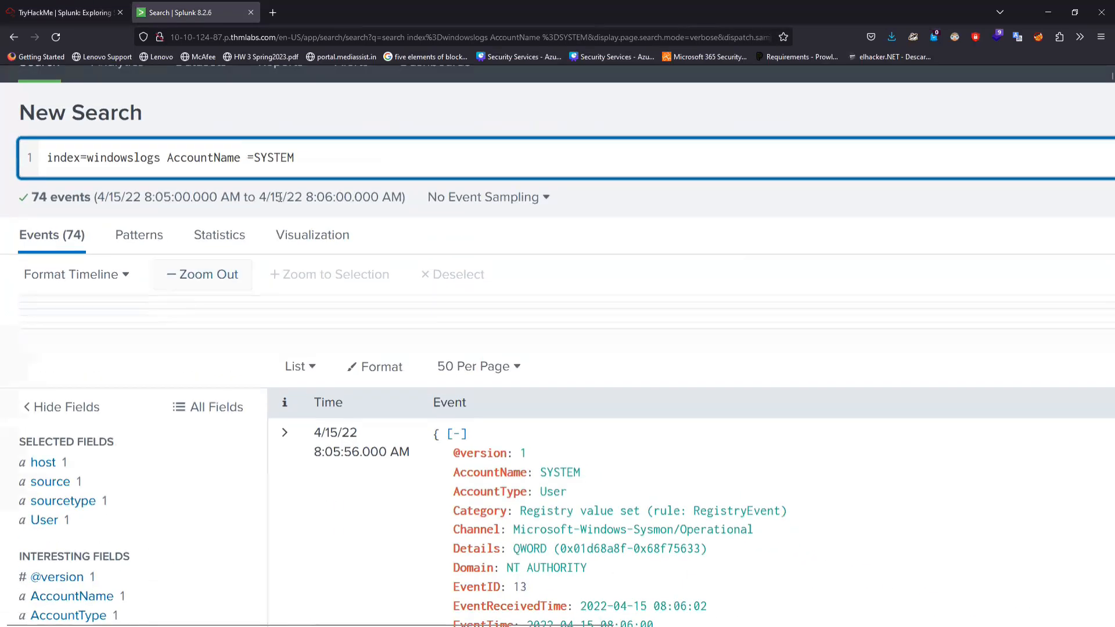
left_click(168, 157)
left_click_drag(168, 157, 255, 158)
left_click(255, 157)
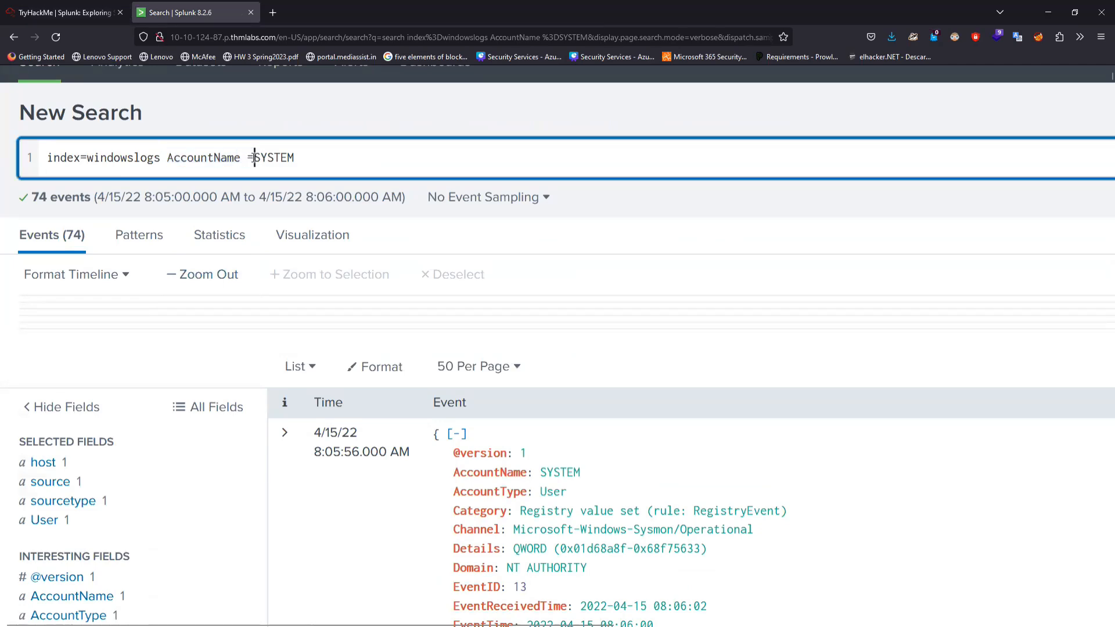
scroll(161, 359, "down", 3)
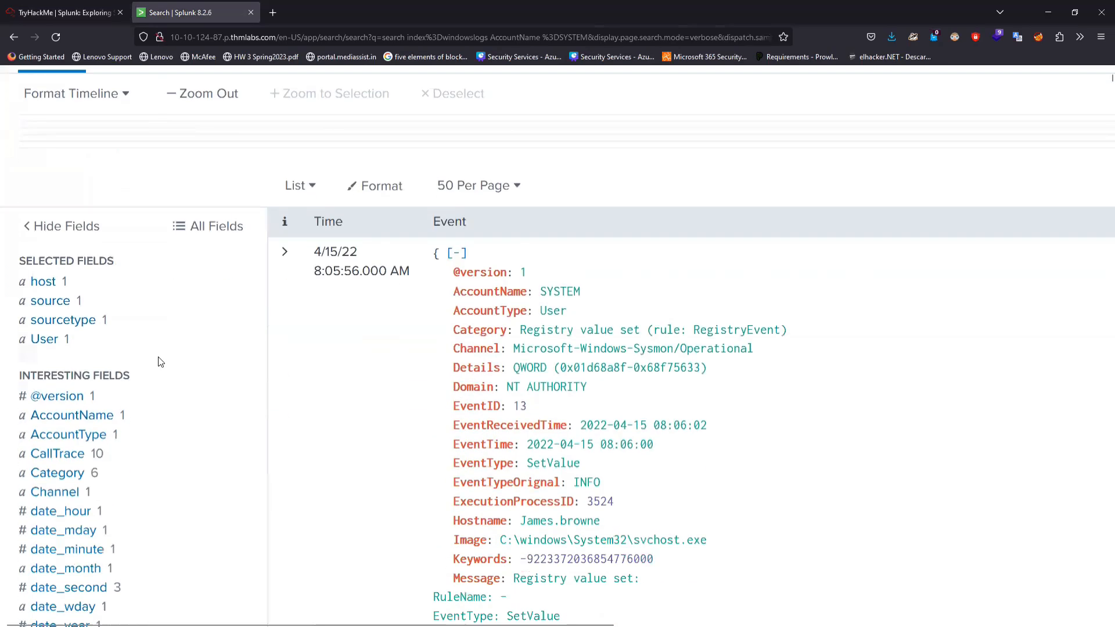
left_click(112, 419)
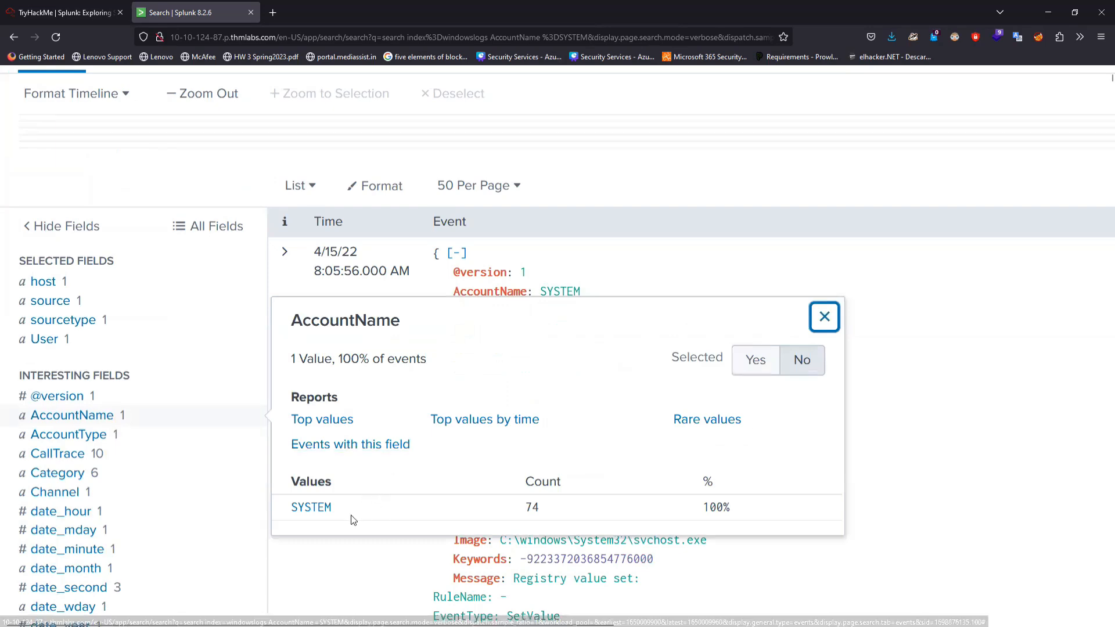
- Change the account condition to not equal and run the search as index=windowslogs AccountName !=SYSTEM
scroll(344, 476, "up", 4)
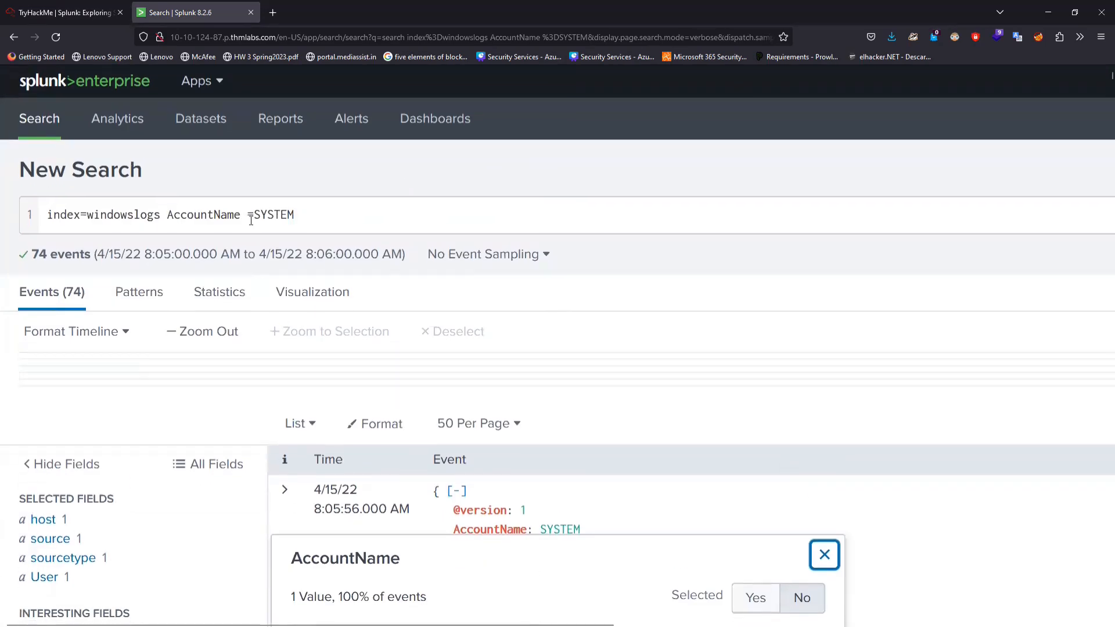
left_click(250, 215)
type("!")
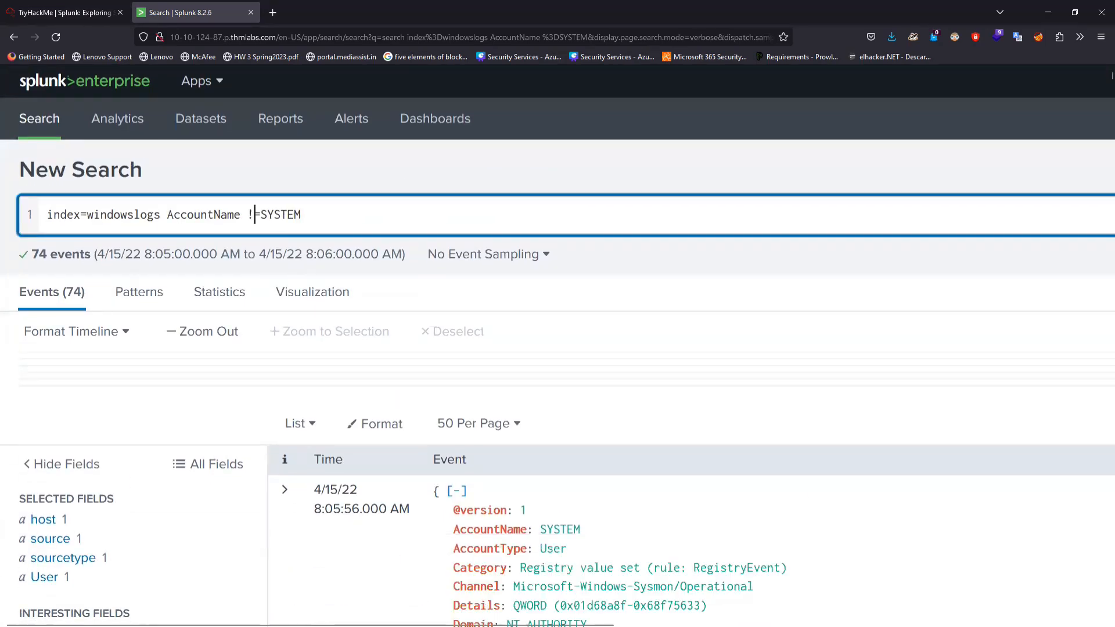
left_click(336, 211)
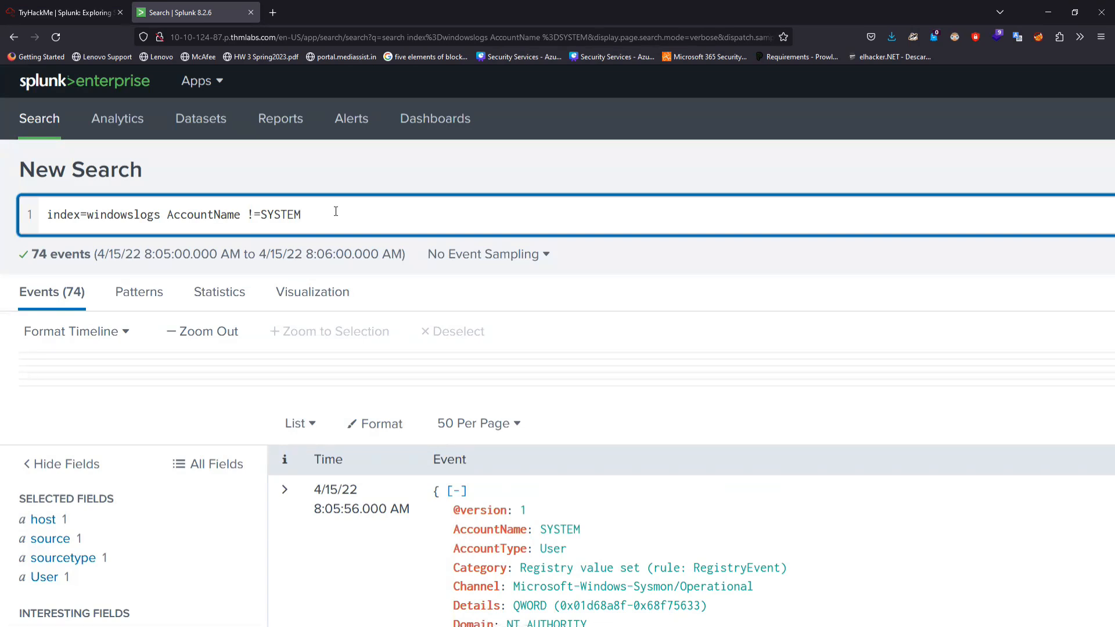
key("Return")
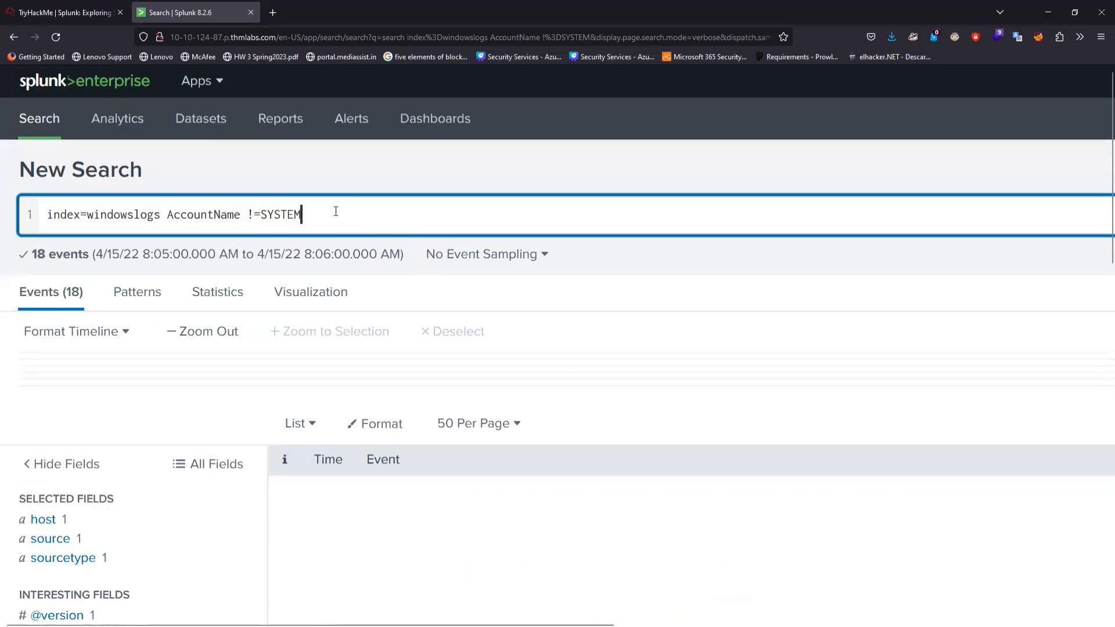
- Inspect the events of the not-equal search and show the value summary of the AccountName field
scroll(396, 386, "down", 3)
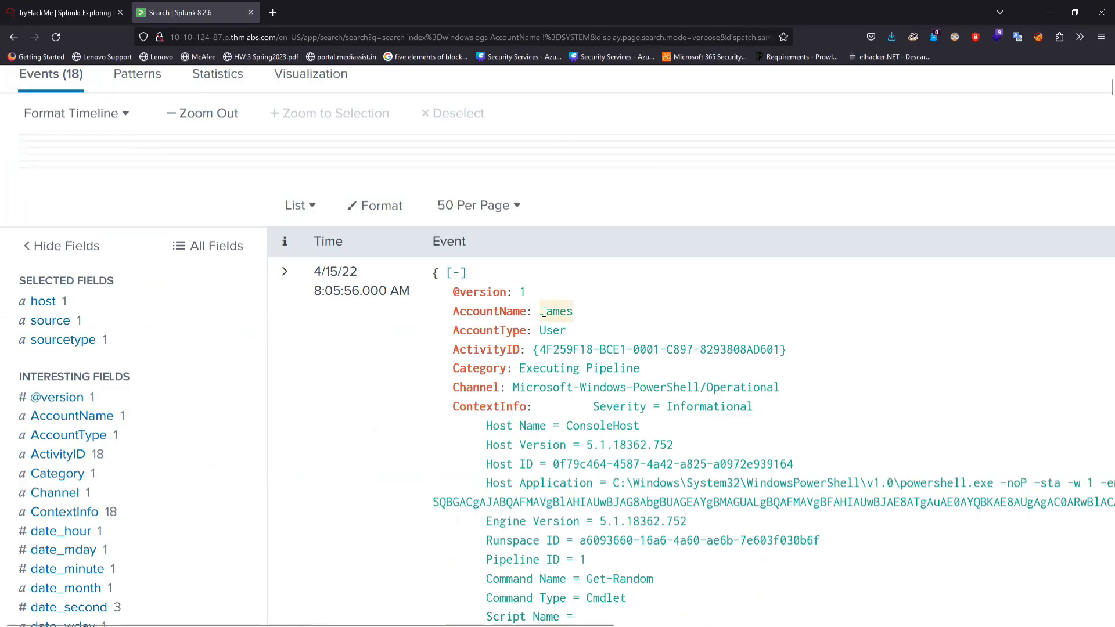
left_click(93, 418)
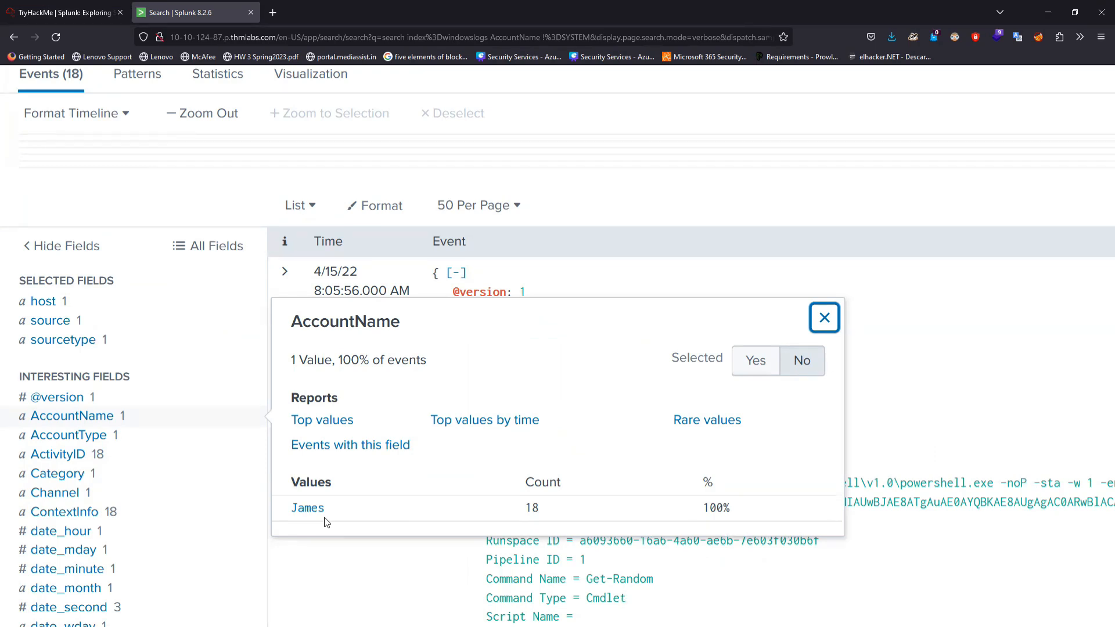
scroll(326, 522, "up", 3)
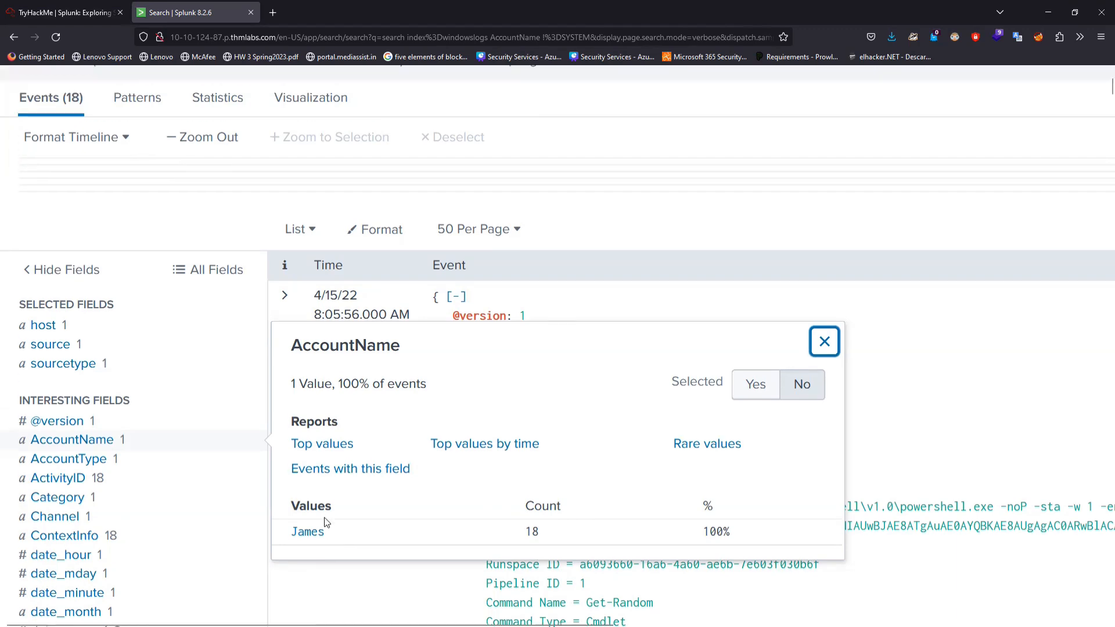
- Switch to TryHackMe and read Task 4's Boolean Operators table, highlighting the OR and NOT operators in the syntax column
left_click(64, 12)
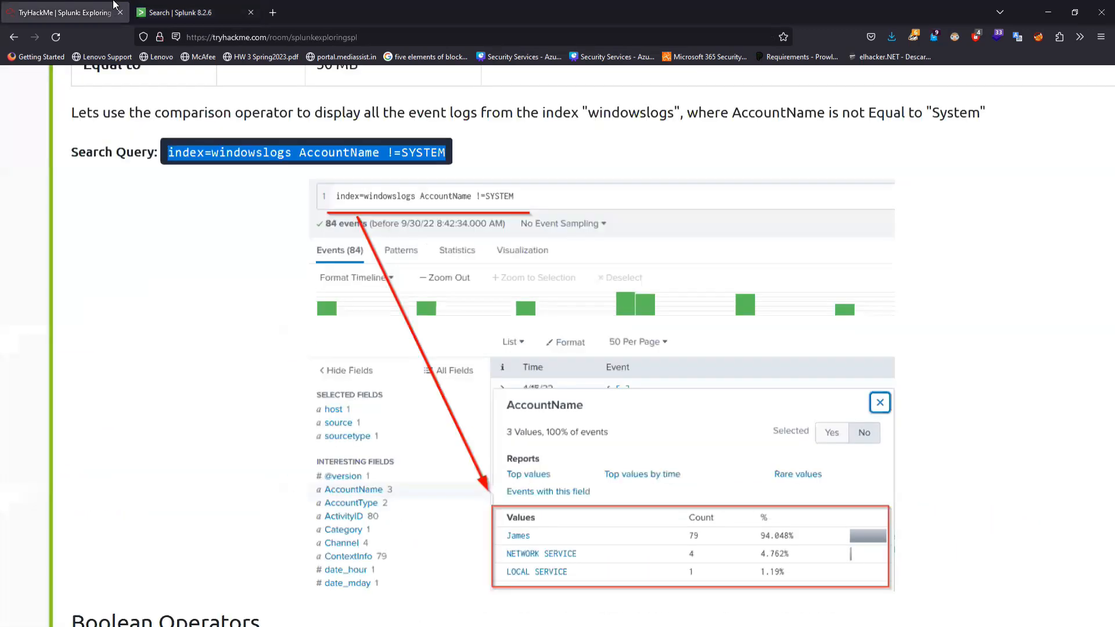
scroll(555, 542, "down", 2)
scroll(557, 548, "down", 8)
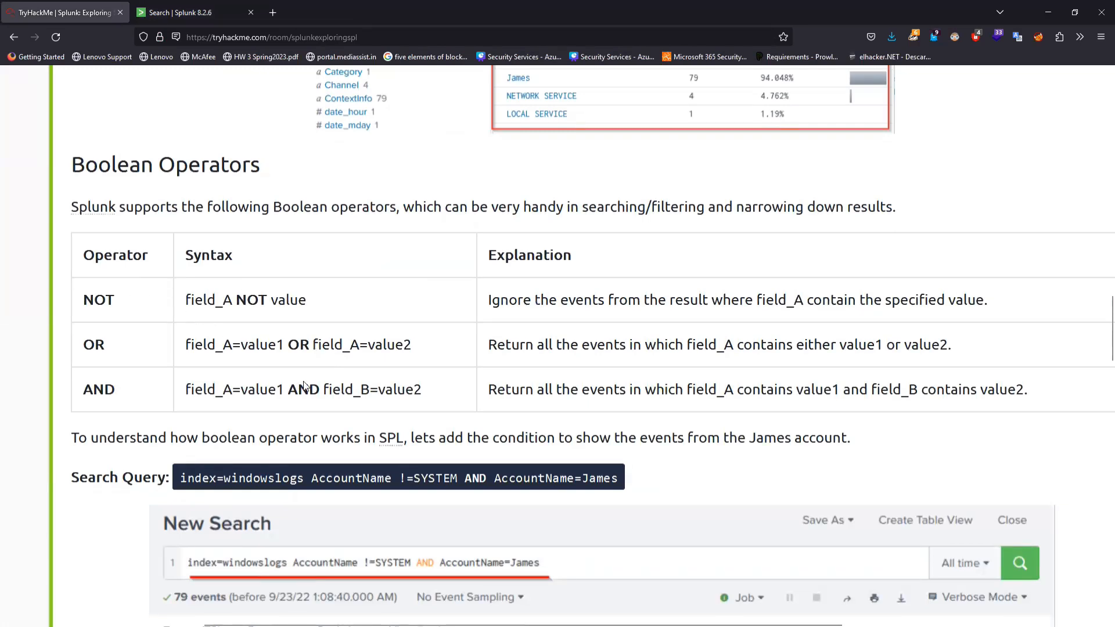
scroll(305, 388, "down", 1)
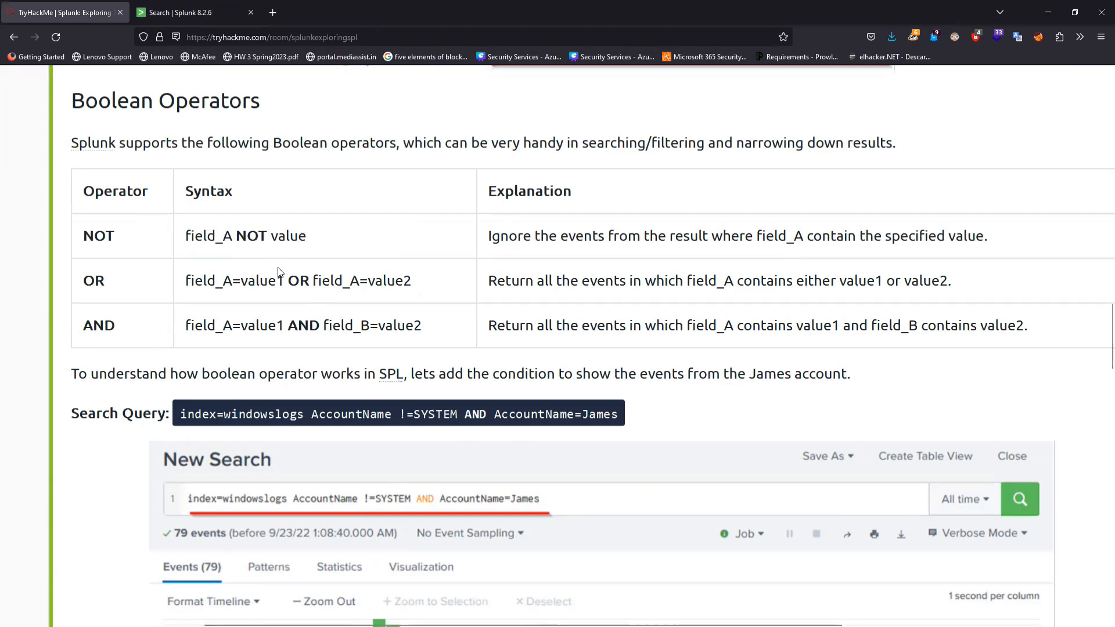
left_click_drag(288, 281, 312, 281)
left_click_drag(232, 237, 258, 238)
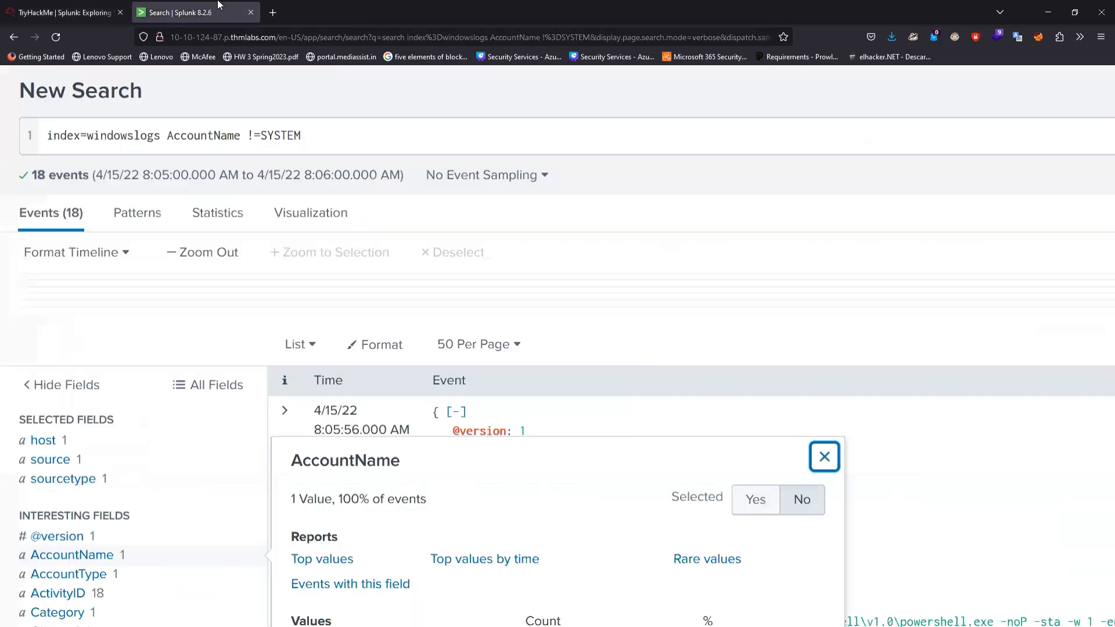
- Switch to Splunk, append the NOT operator to the windowslogs query, and copy the AccountName !=SYSTEM condition
left_click(192, 12)
left_click(346, 137)
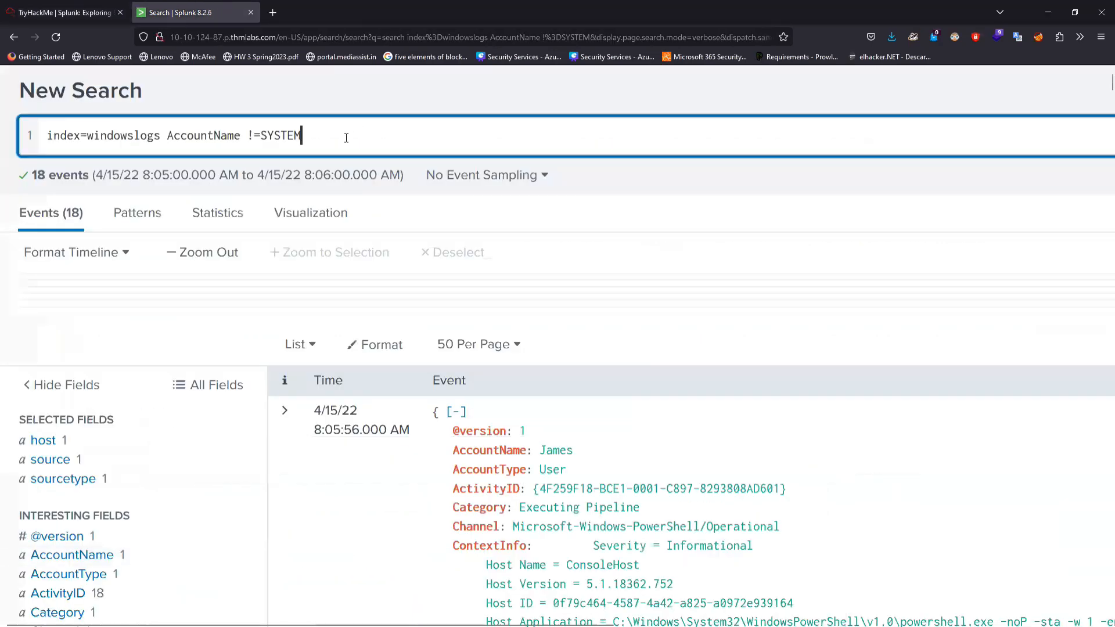
type("NOT")
left_click(92, 7)
left_click(171, 5)
left_click_drag(300, 137, 168, 136)
key("ctrl+c")
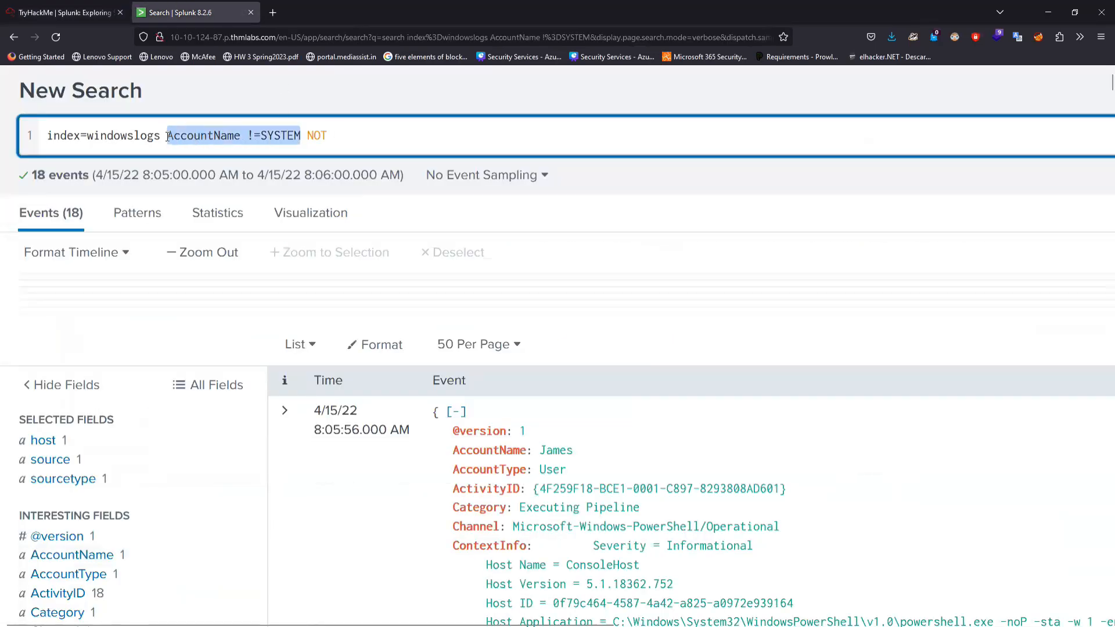
left_click(358, 137)
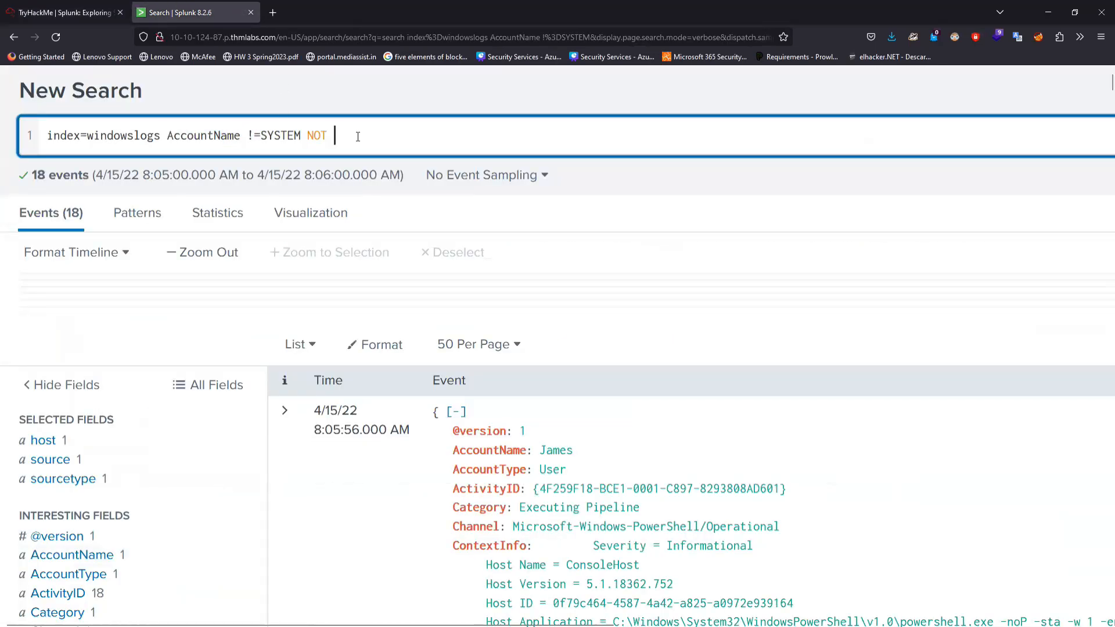
- Add a second AccountName != condition after NOT, using the user account shown in the events, and run the search
key("ctrl+v")
key("BackSpace")
key("BackSpace")
key("BackSpace")
key("BackSpace")
key("BackSpace")
key("BackSpace")
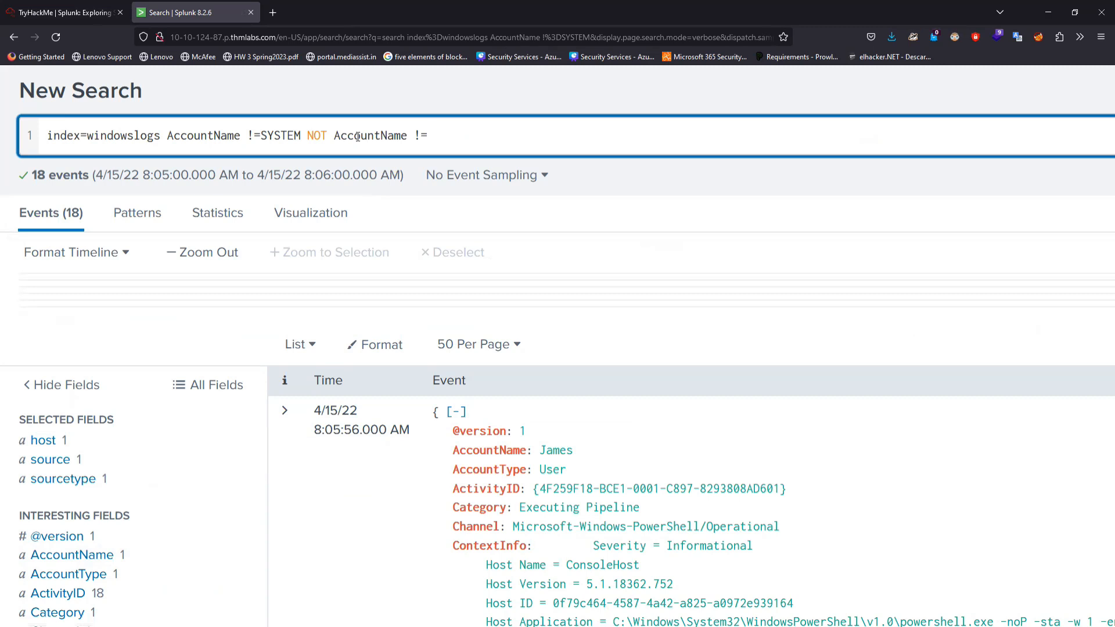
type("JAMES")
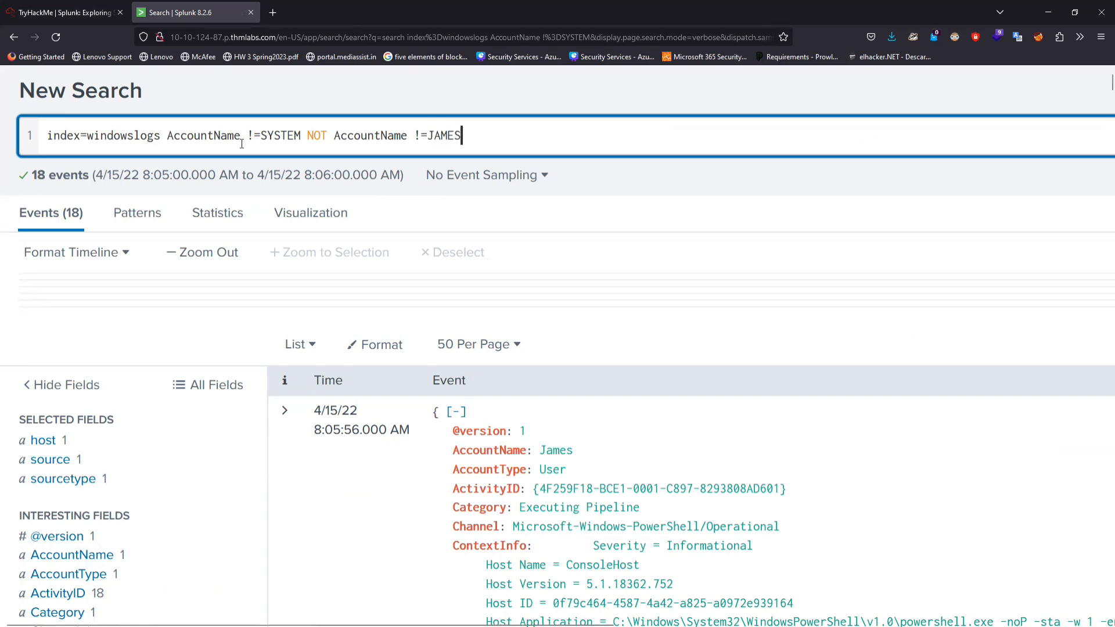
left_click_drag(247, 136, 296, 135)
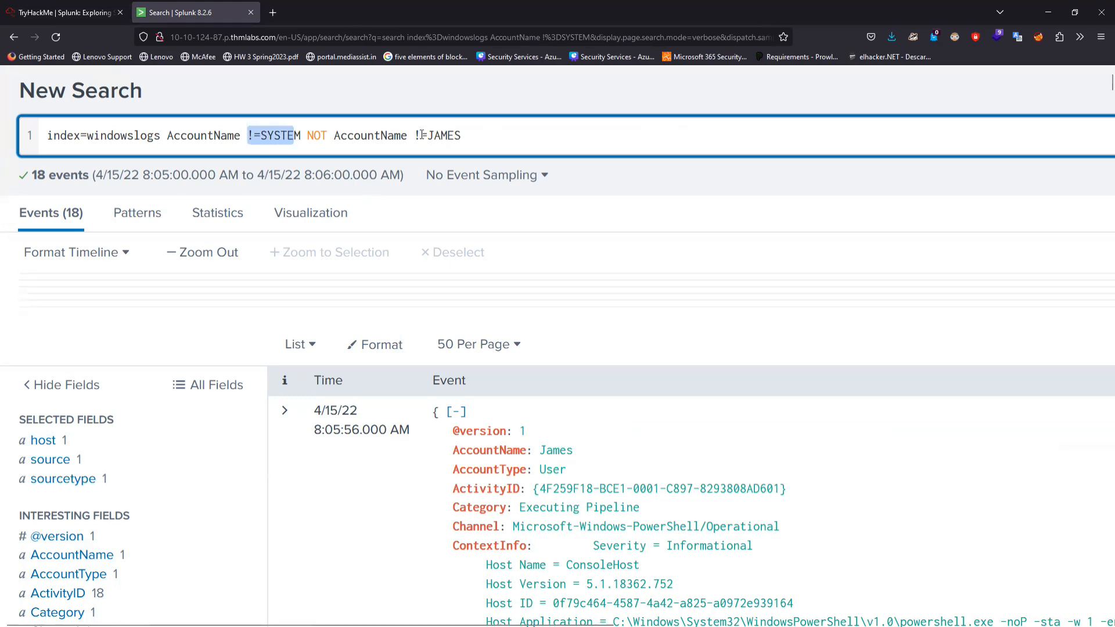
left_click(485, 140)
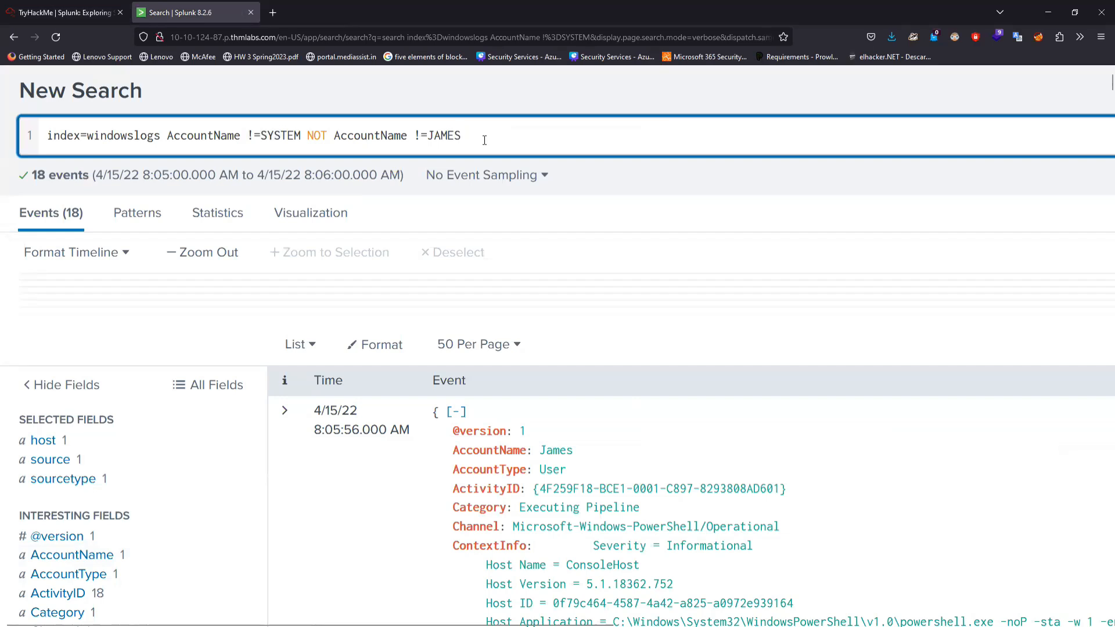
key("Return")
- Change the AccountName condition after NOT from not equal to equal and rerun the search
left_click_drag(301, 135, 253, 135)
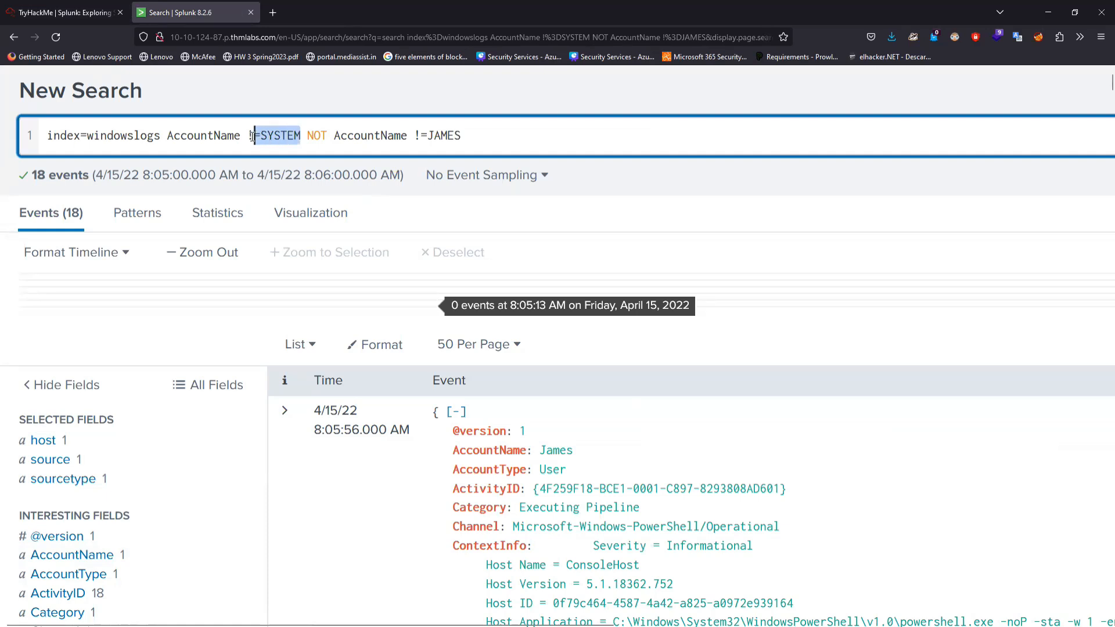
left_click_drag(327, 135, 315, 136)
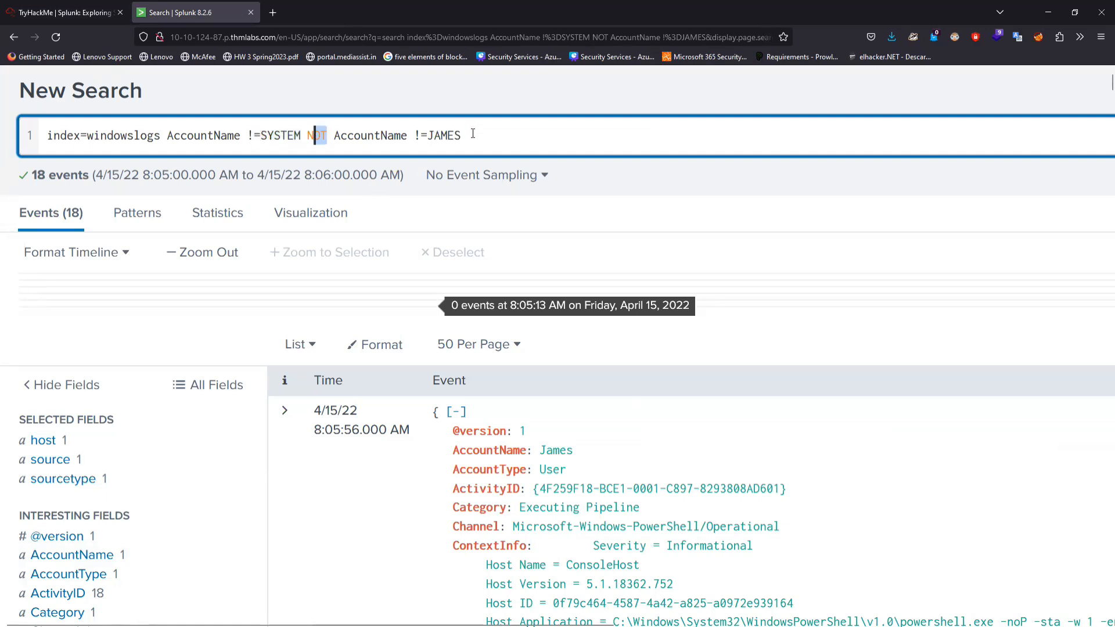
left_click_drag(462, 135, 439, 135)
left_click(421, 136)
key("BackSpace")
left_click(490, 143)
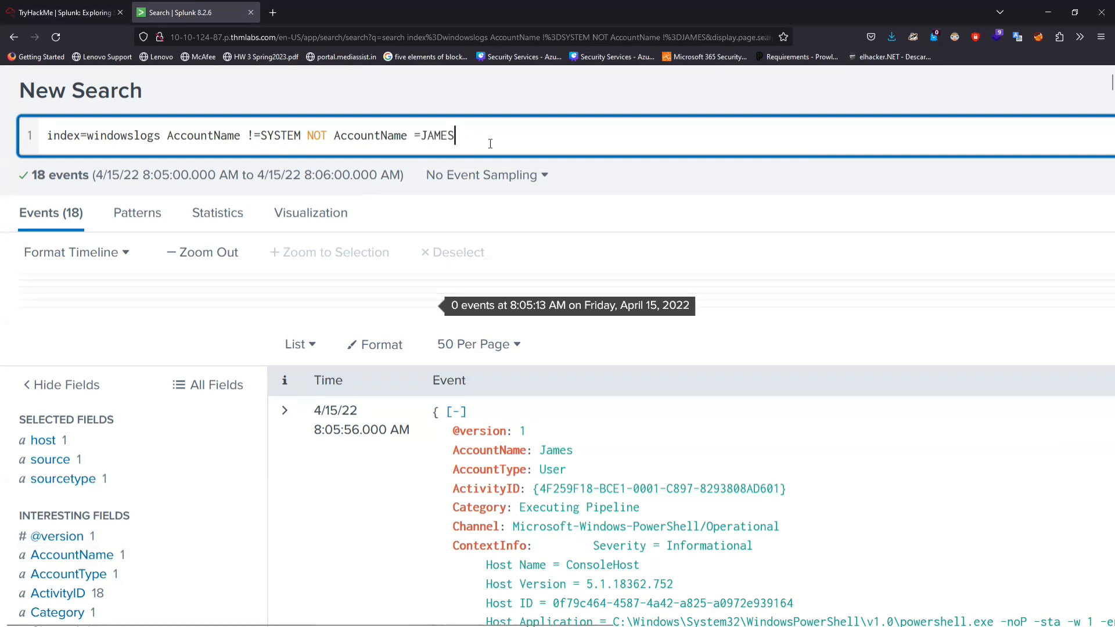
key("Return")
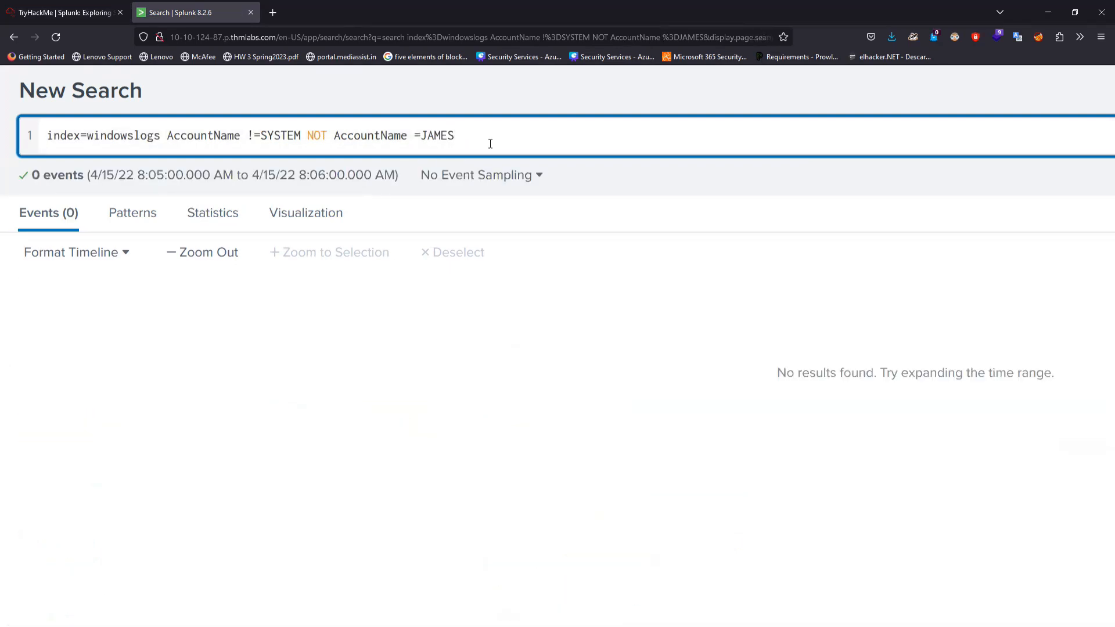
- Replace the NOT operator between the two AccountName conditions with OR and run the search
left_click_drag(301, 137, 247, 137)
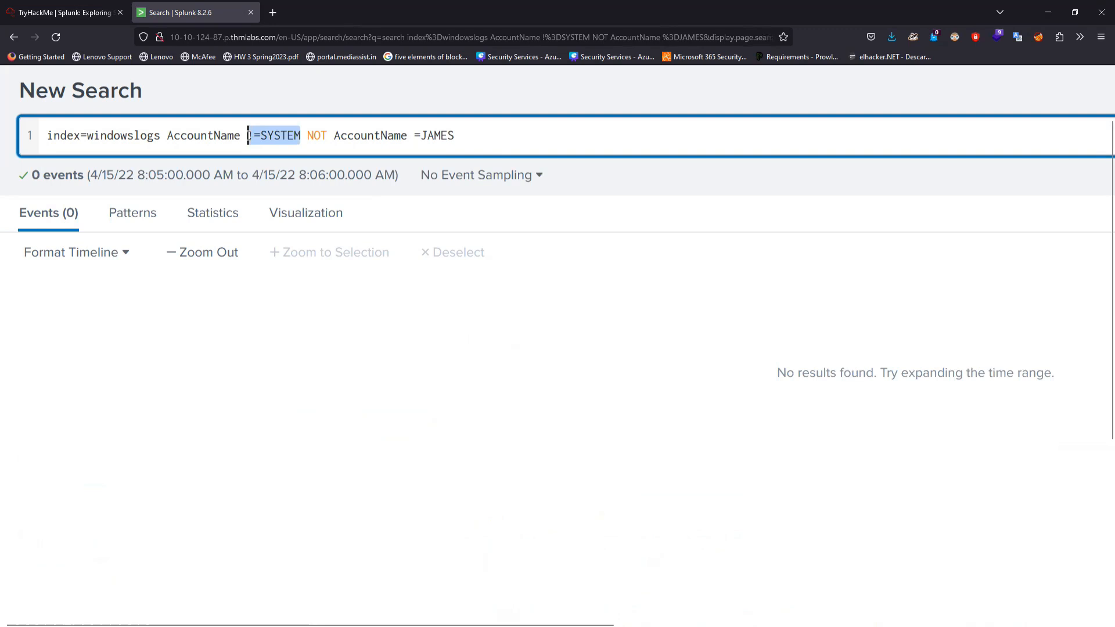
double_click(309, 134)
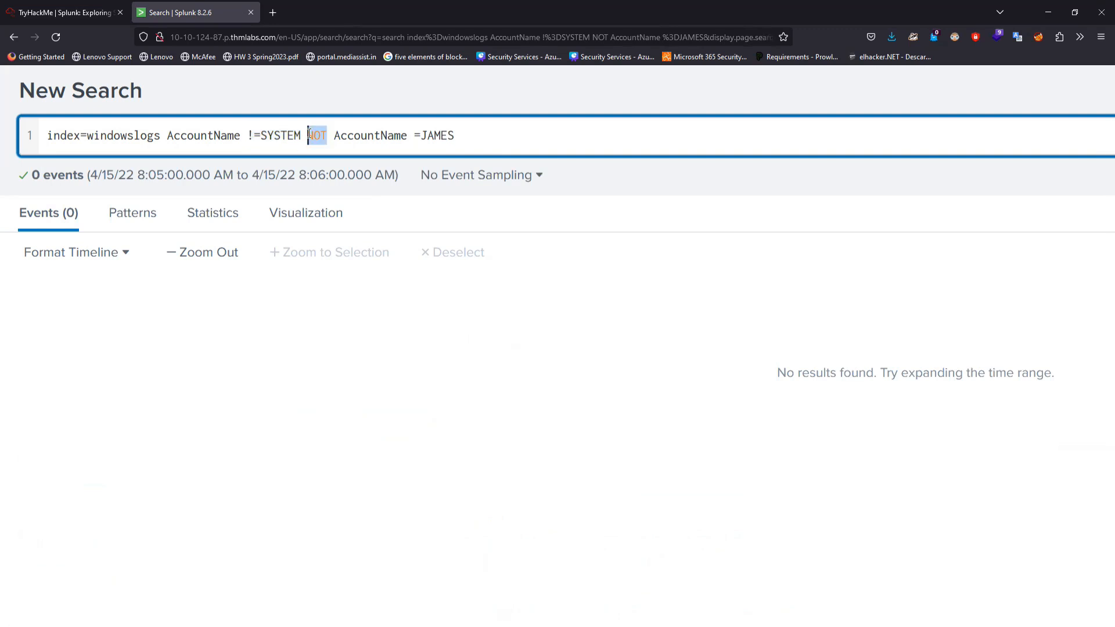
key("BackSpace")
type("OR")
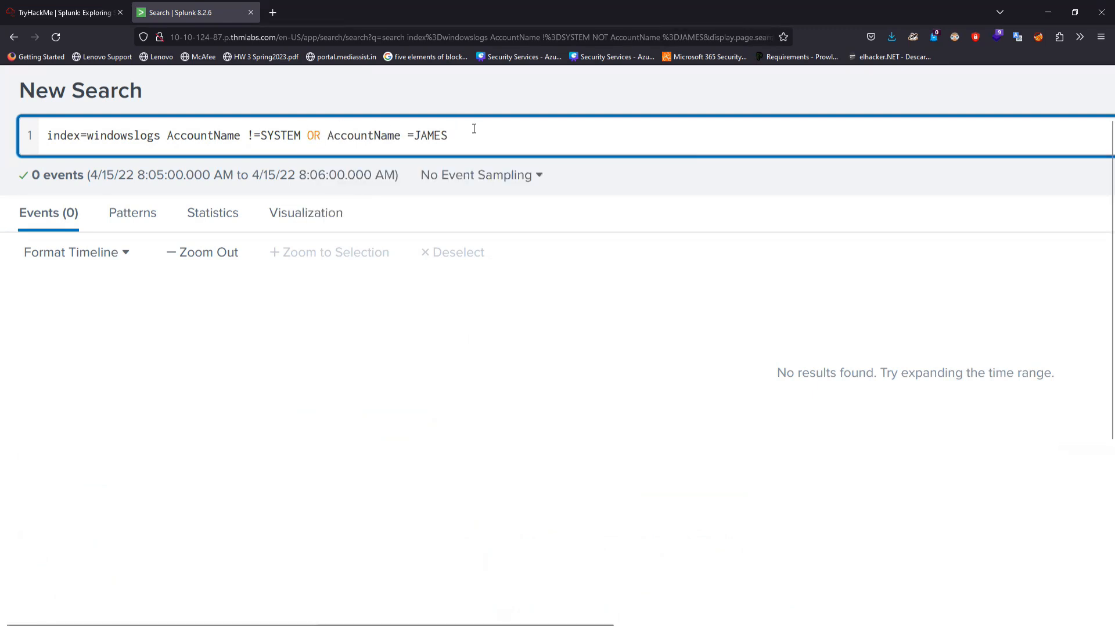
key("Return")
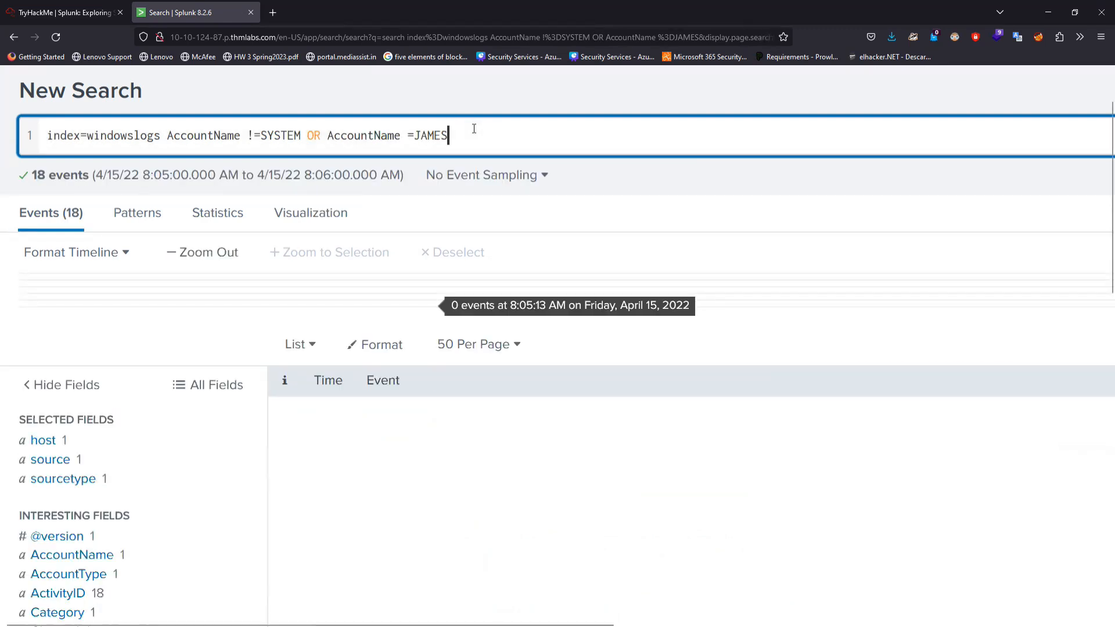
- Change the first condition to AccountName =SYSTEM, keeping OR between the conditions, and run the search
left_click_drag(480, 131, 235, 135)
left_click(235, 136)
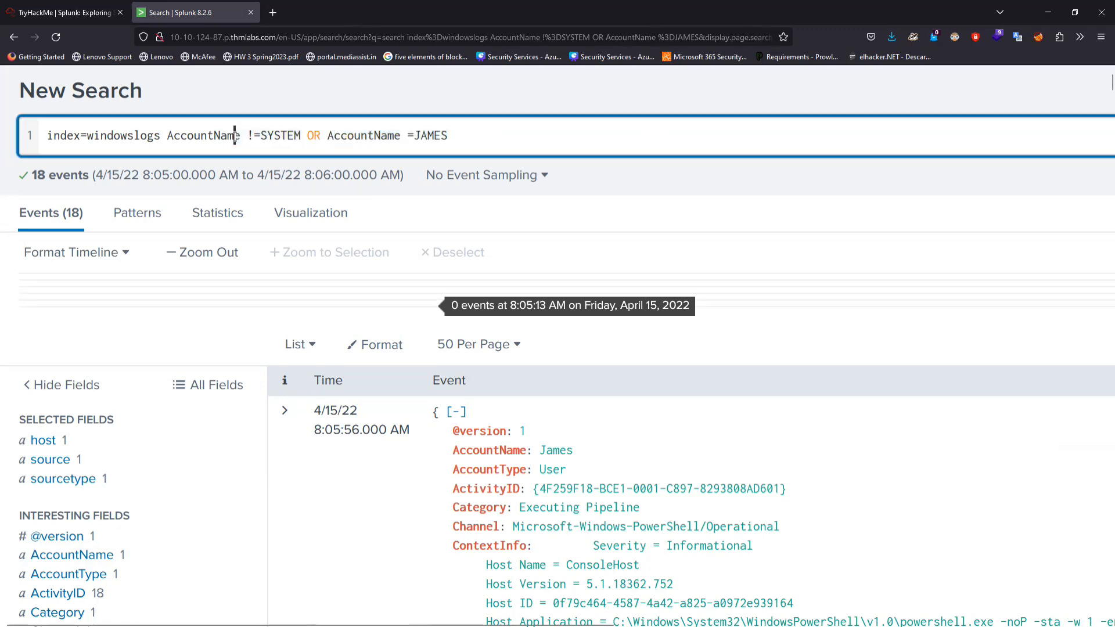
left_click(253, 136)
key("BackSpace")
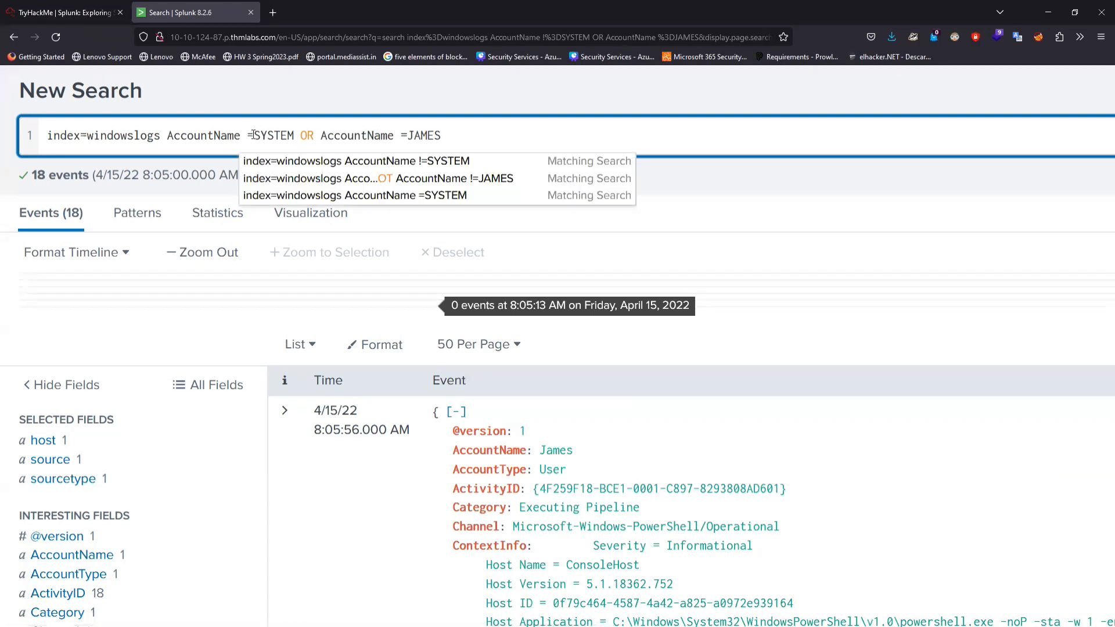
key("Return")
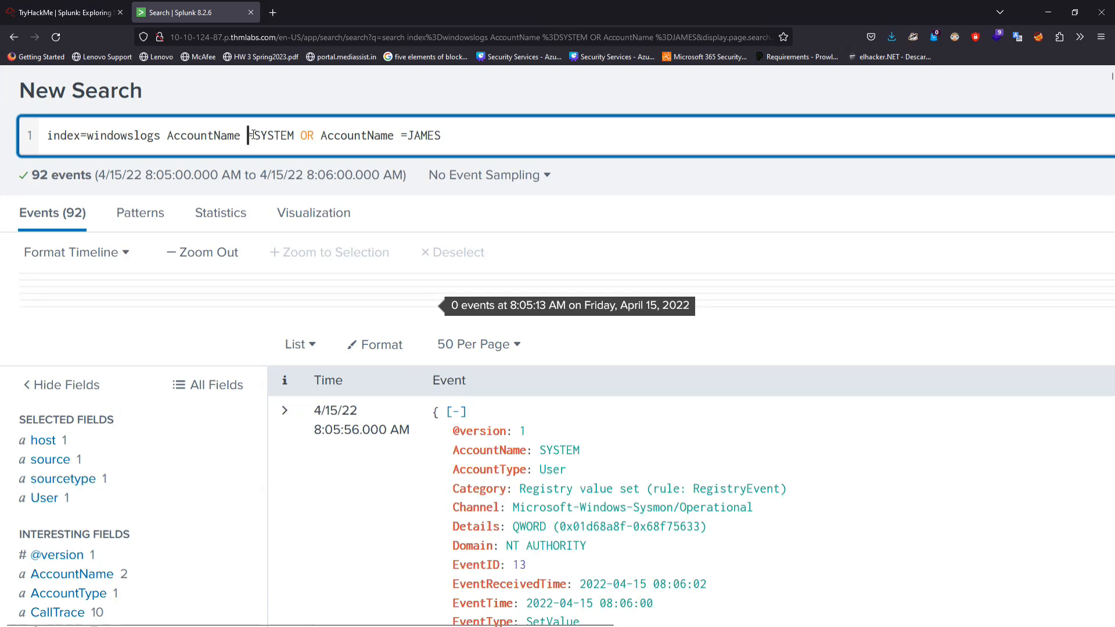
- Show the value summary of the AccountName field for the OR search, then close it
scroll(196, 335, "down", 3)
left_click(121, 417)
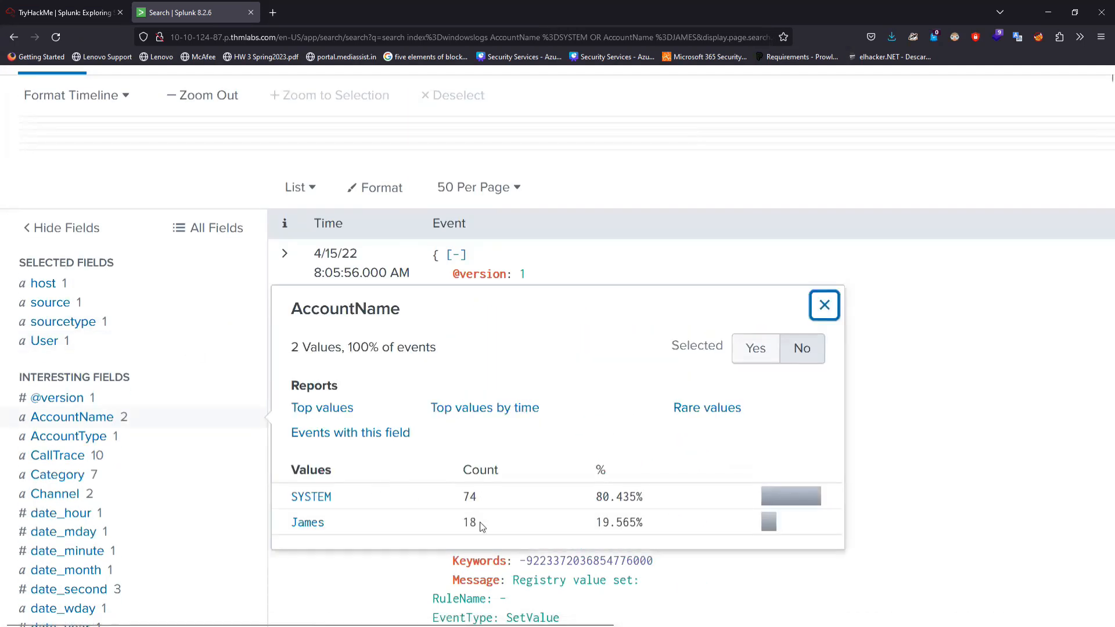
left_click(621, 211)
scroll(621, 211, "up", 3)
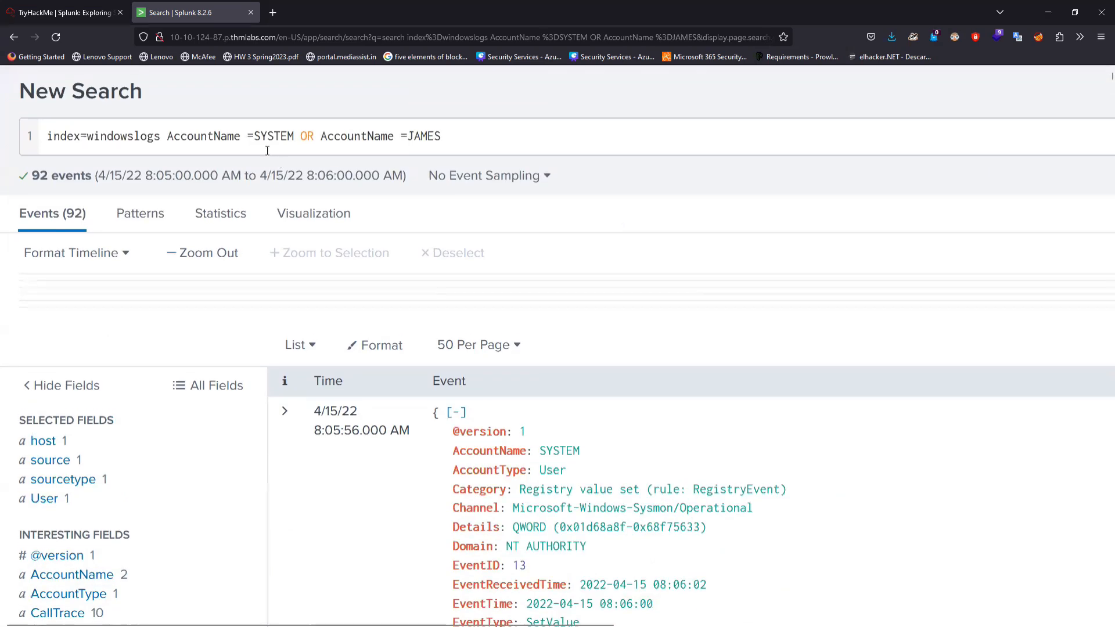
- Change the second AccountName condition after OR to not equal, run the search, and highlight both conditions for review
left_click(294, 136)
left_click_drag(294, 136, 254, 136)
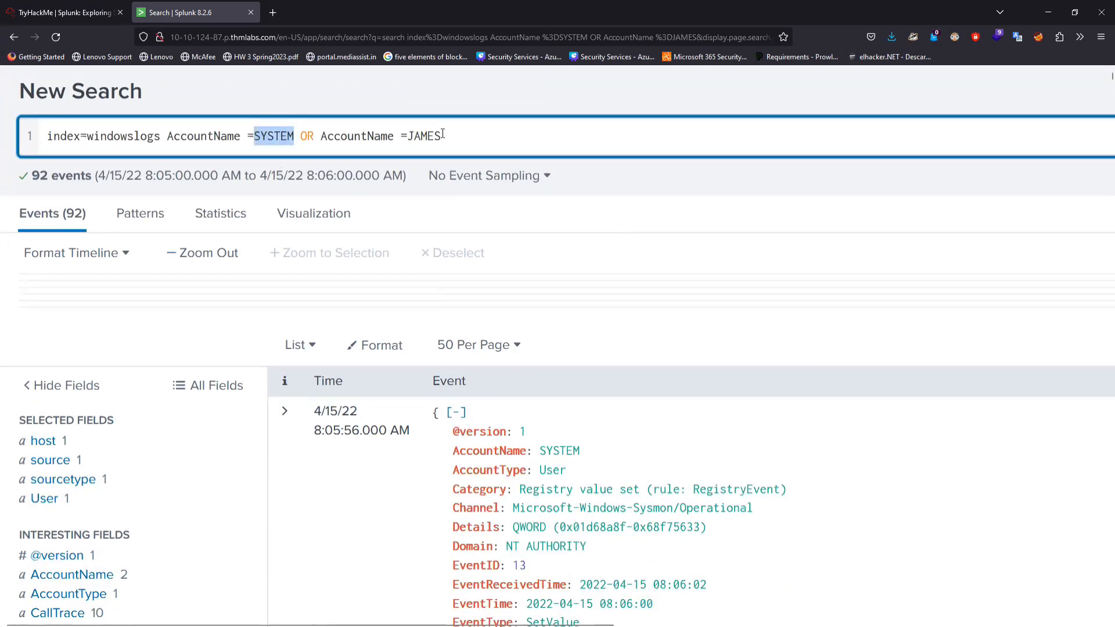
left_click_drag(443, 136, 408, 137)
left_click(405, 137)
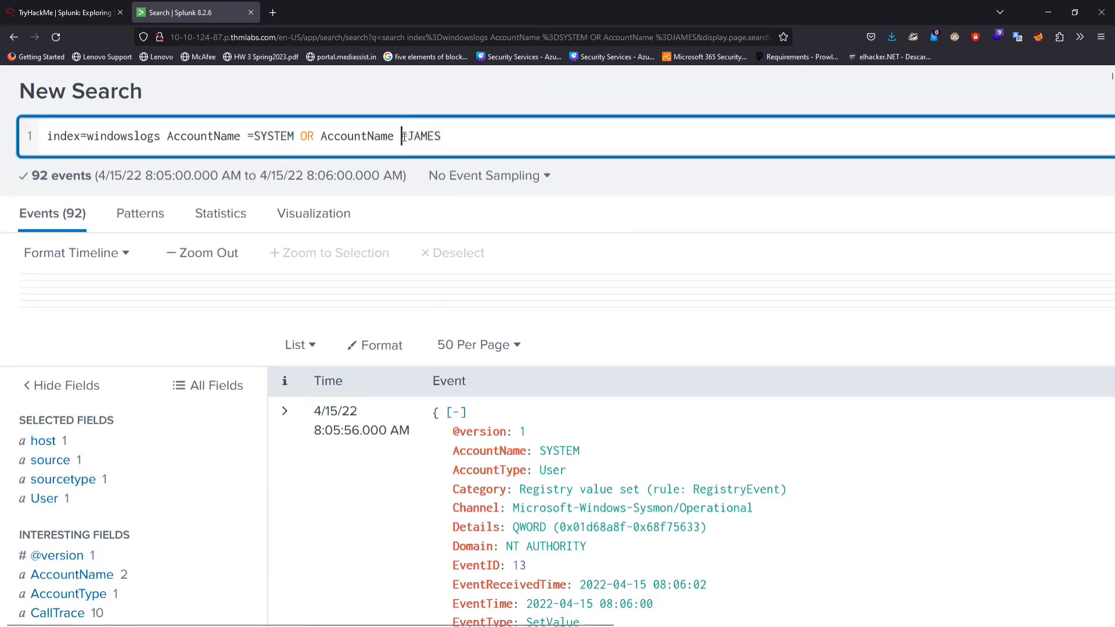
type("!")
left_click(465, 142)
key("Return")
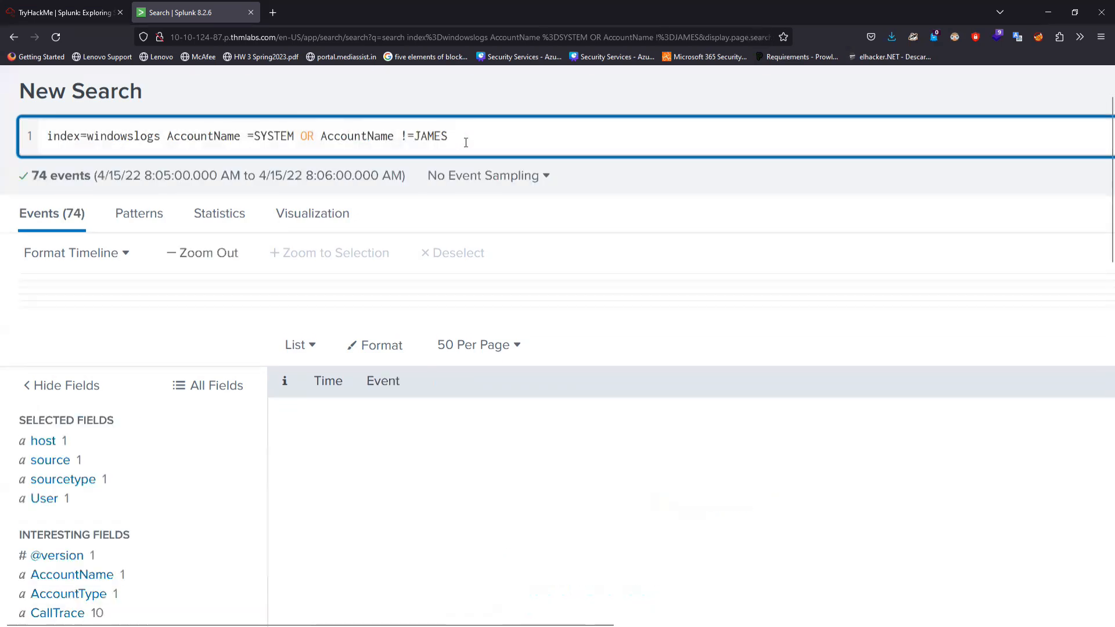
left_click_drag(294, 138, 169, 137)
left_click_drag(449, 137, 314, 132)
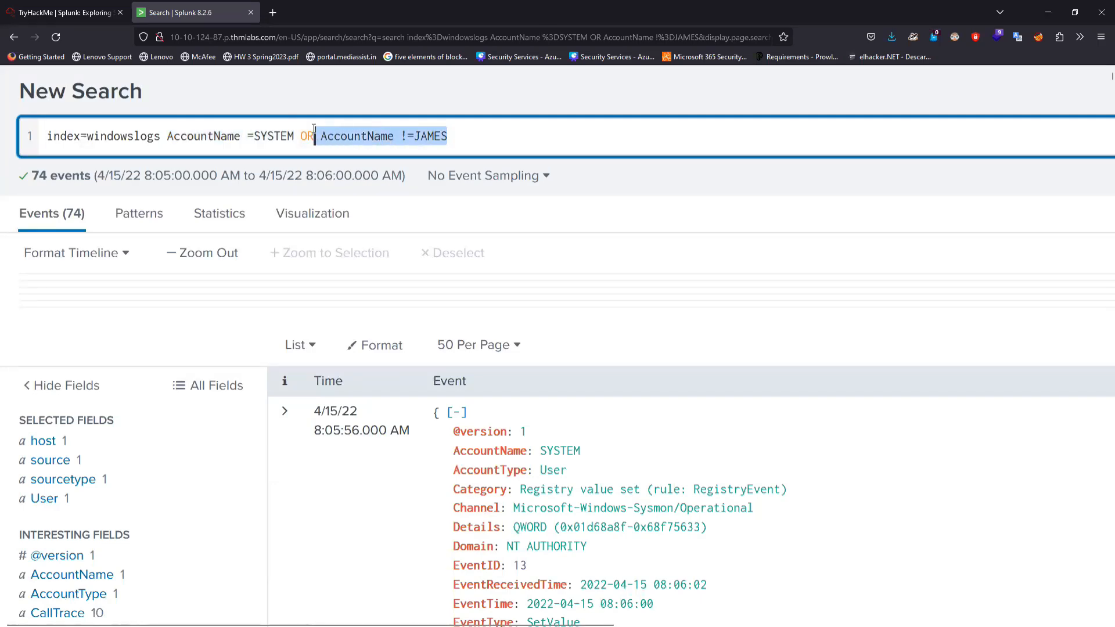
- Switch to TryHackMe and read the OR and AND rows of the Boolean Operators table, highlighting their syntax and explanations
left_click(100, 5)
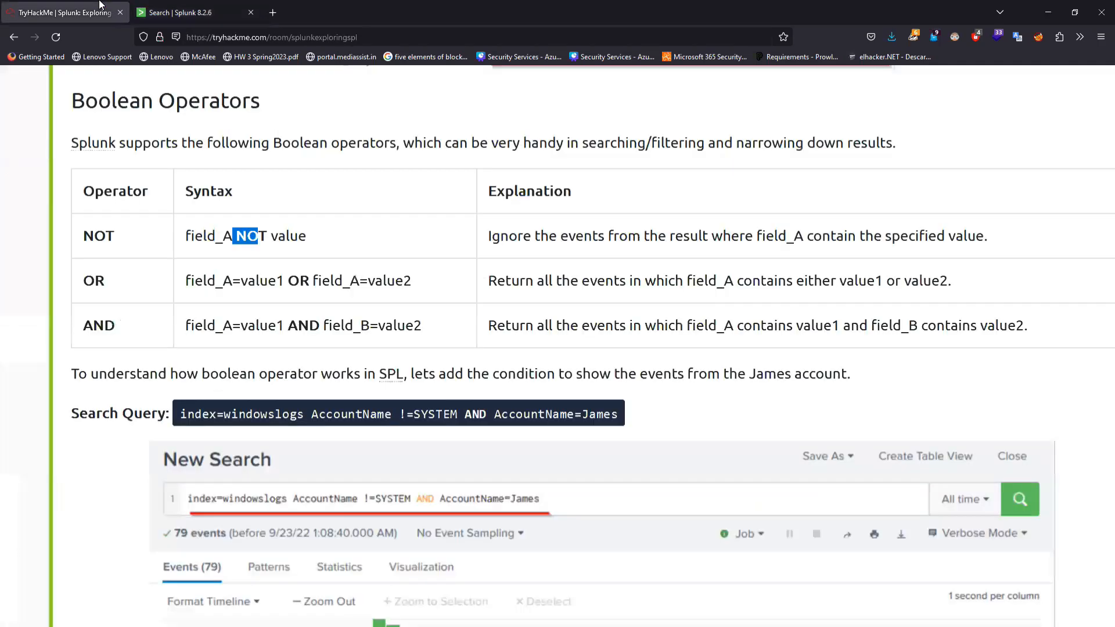
left_click_drag(310, 281, 287, 281)
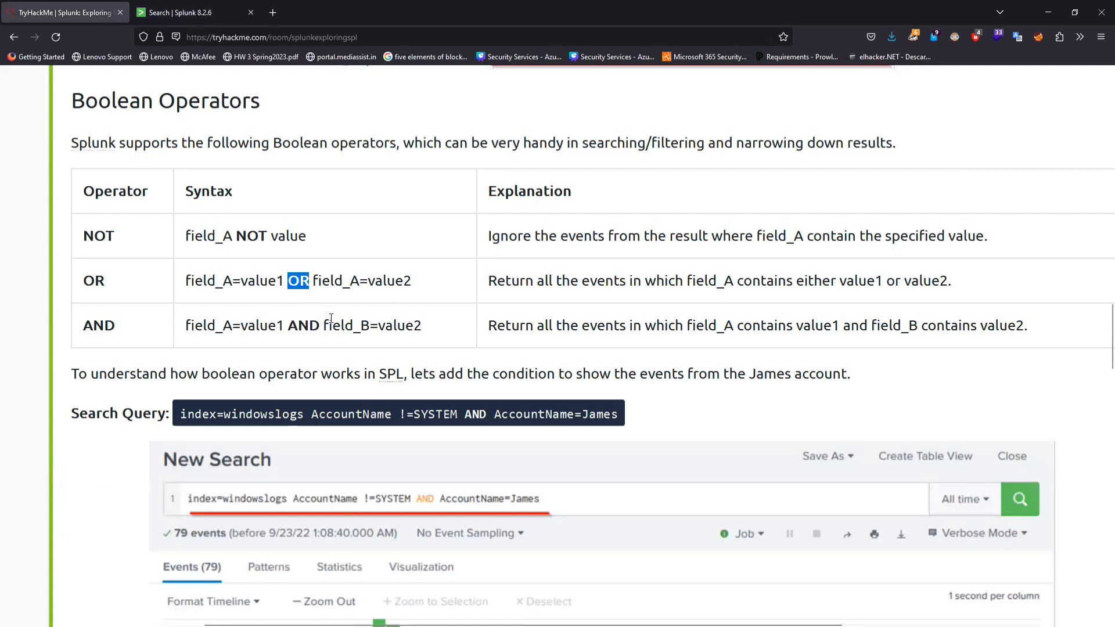
left_click_drag(320, 323, 282, 327)
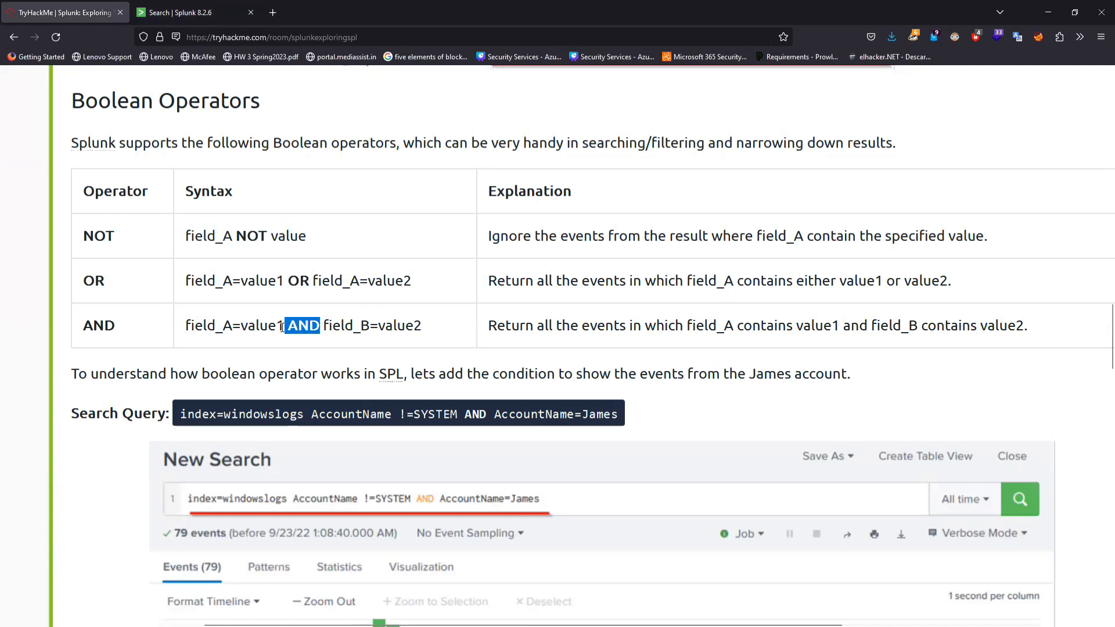
left_click_drag(534, 327, 741, 325)
left_click_drag(841, 325, 935, 325)
left_click_drag(837, 281, 788, 281)
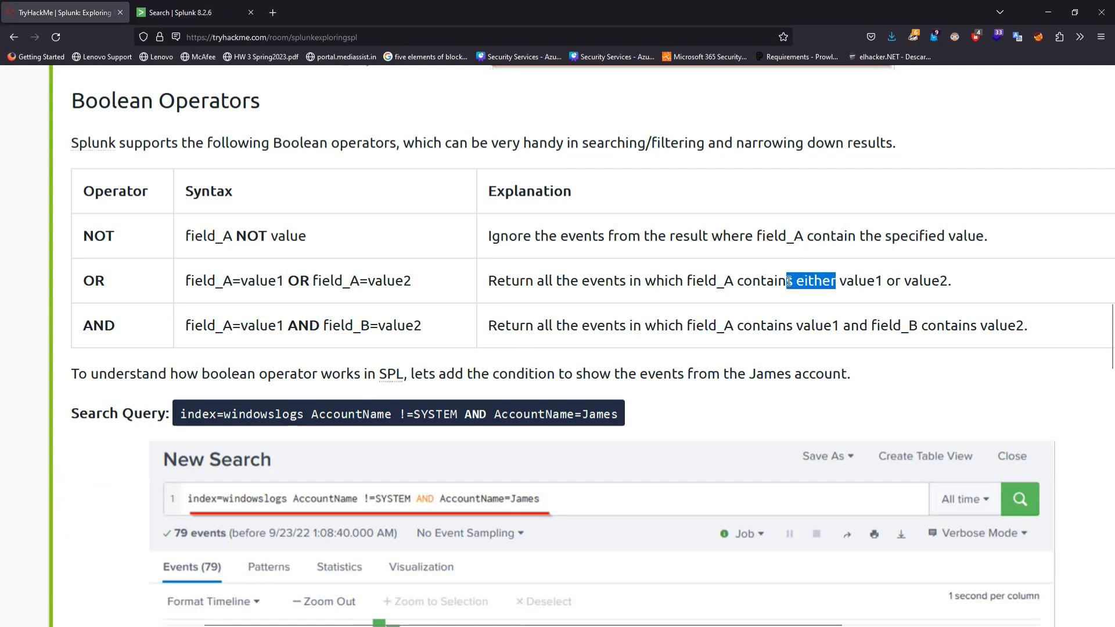
- Switch to Splunk, replace OR with AND between the two AccountName conditions, and run the search
left_click(192, 12)
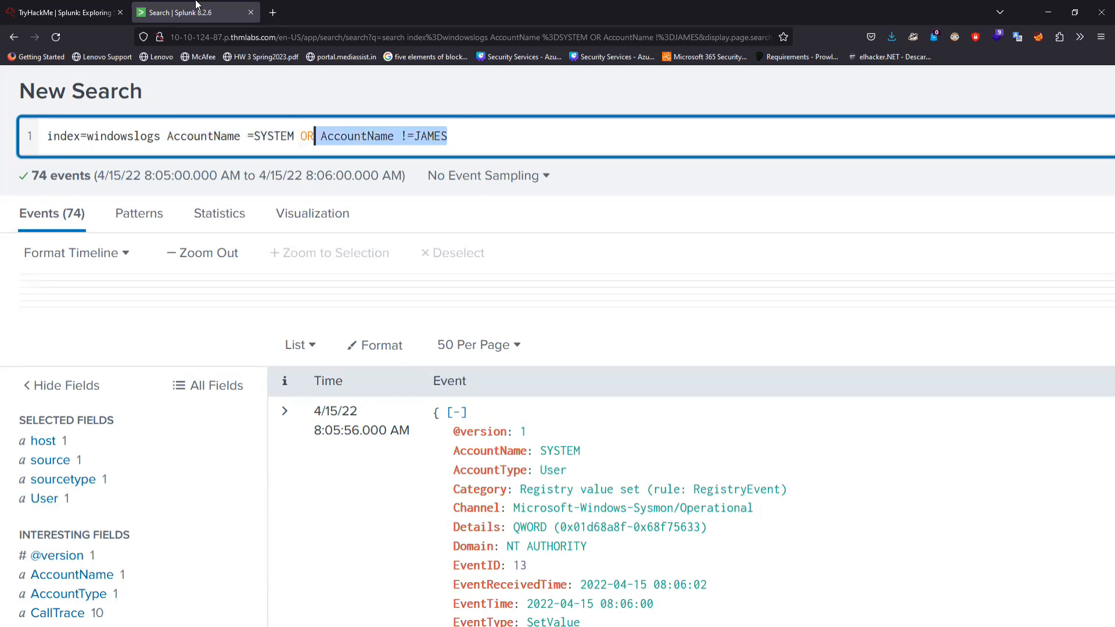
left_click(321, 136)
key("BackSpace")
key("BackSpace")
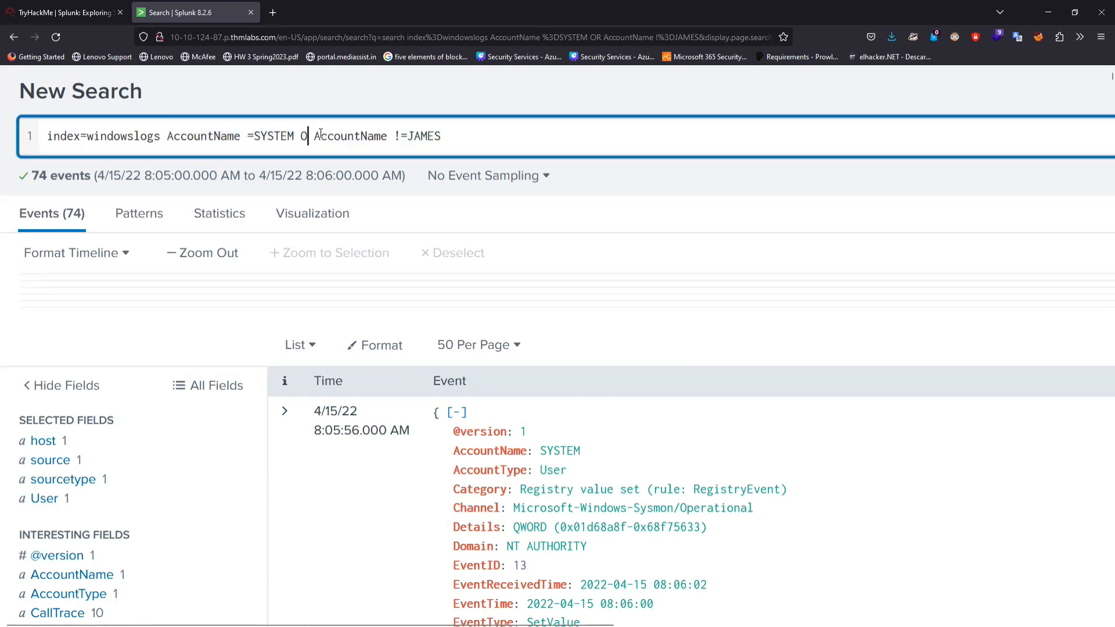
type("AND")
key("Return")
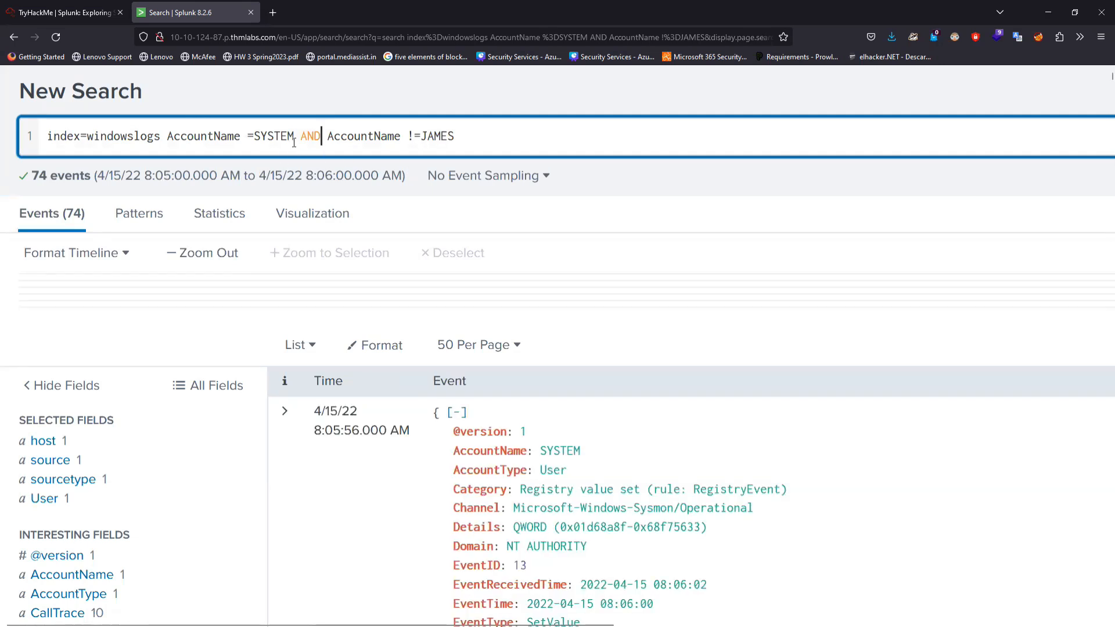
- Change the second AccountName condition after AND to equal, run the search, and highlight both conditions and the AND operator
double_click(293, 142)
left_click(415, 135)
key("BackSpace")
key("Return")
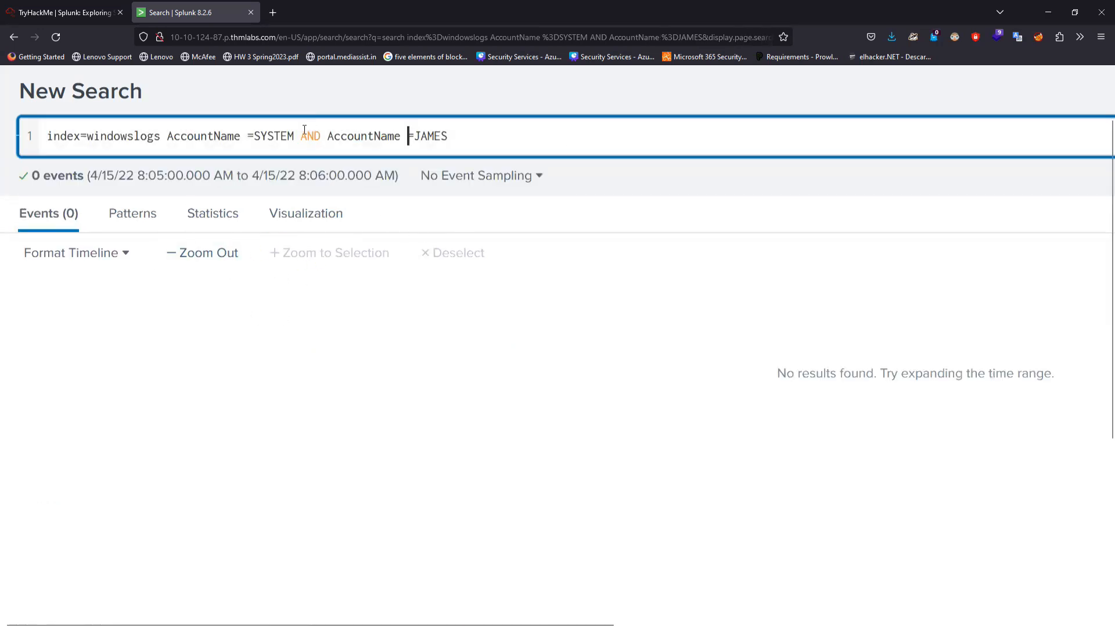
left_click_drag(300, 134, 242, 135)
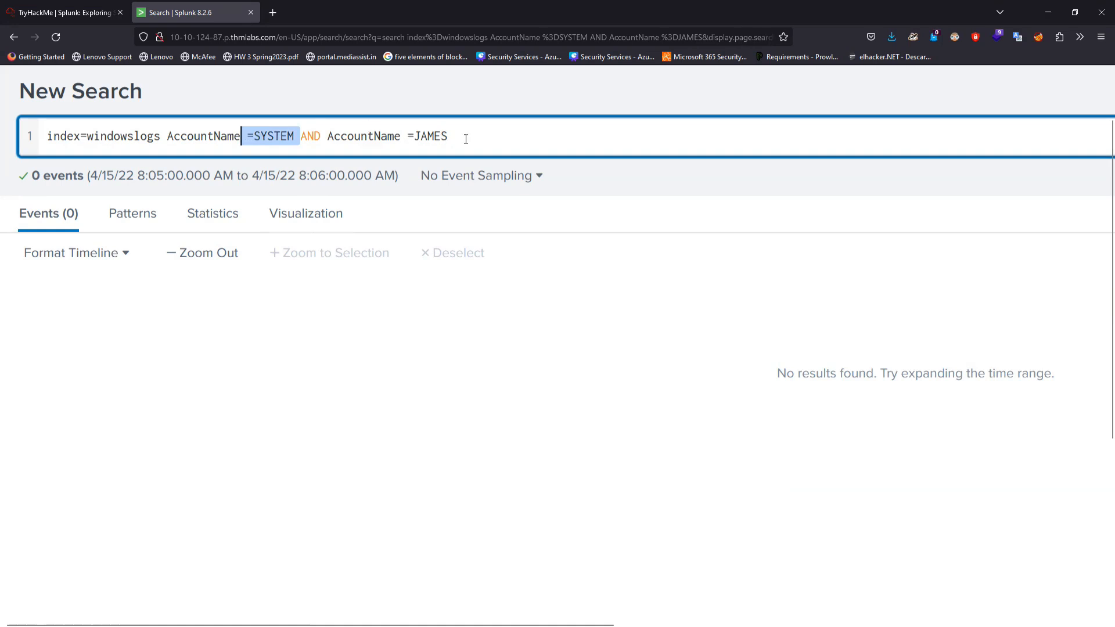
left_click_drag(466, 139, 413, 136)
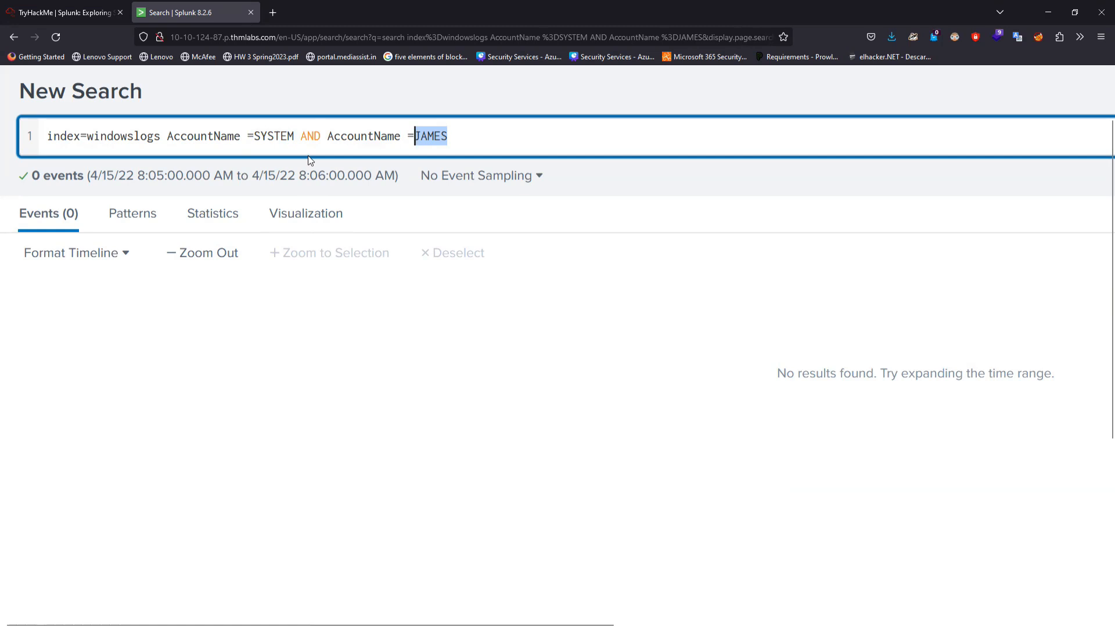
left_click_drag(321, 140, 300, 141)
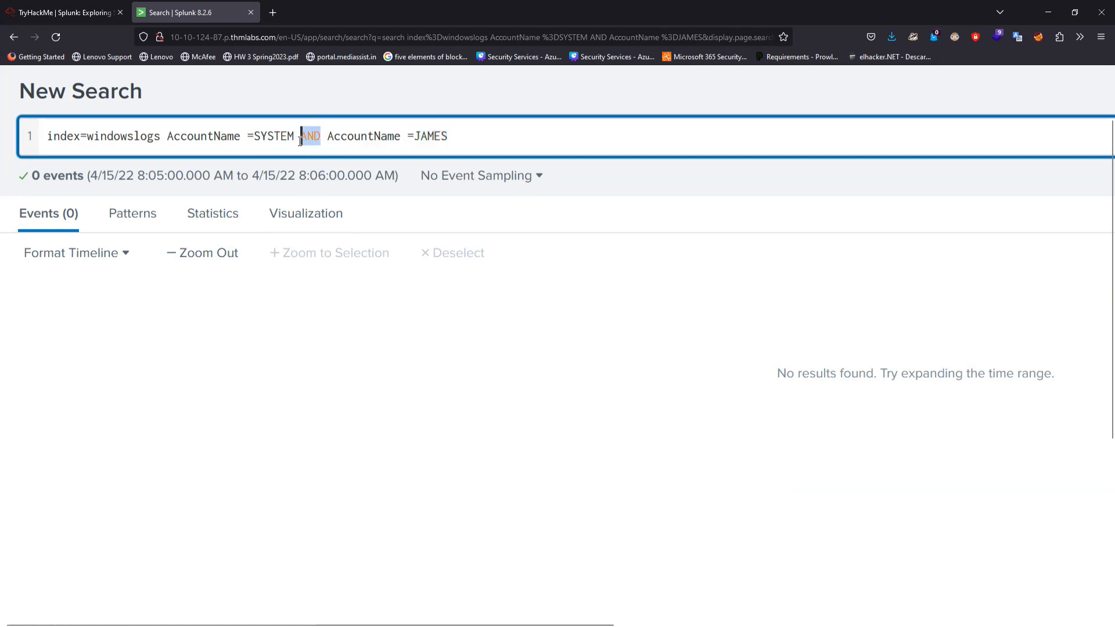
- Replace AND with OR between the two AccountName conditions, run the search, and highlight each condition for review
type("OR")
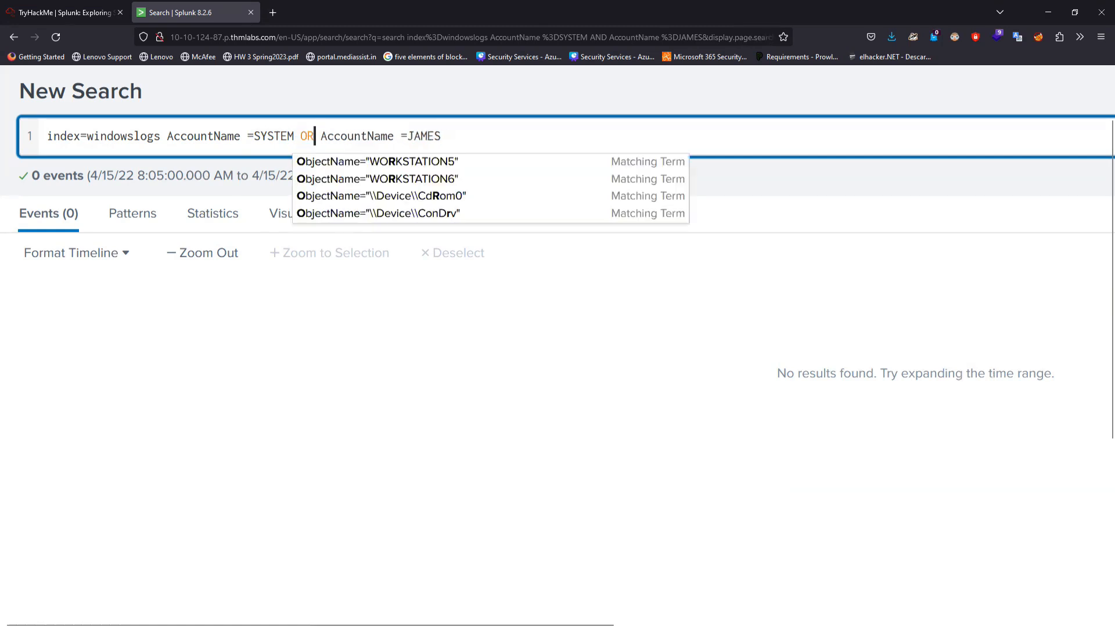
key("Return")
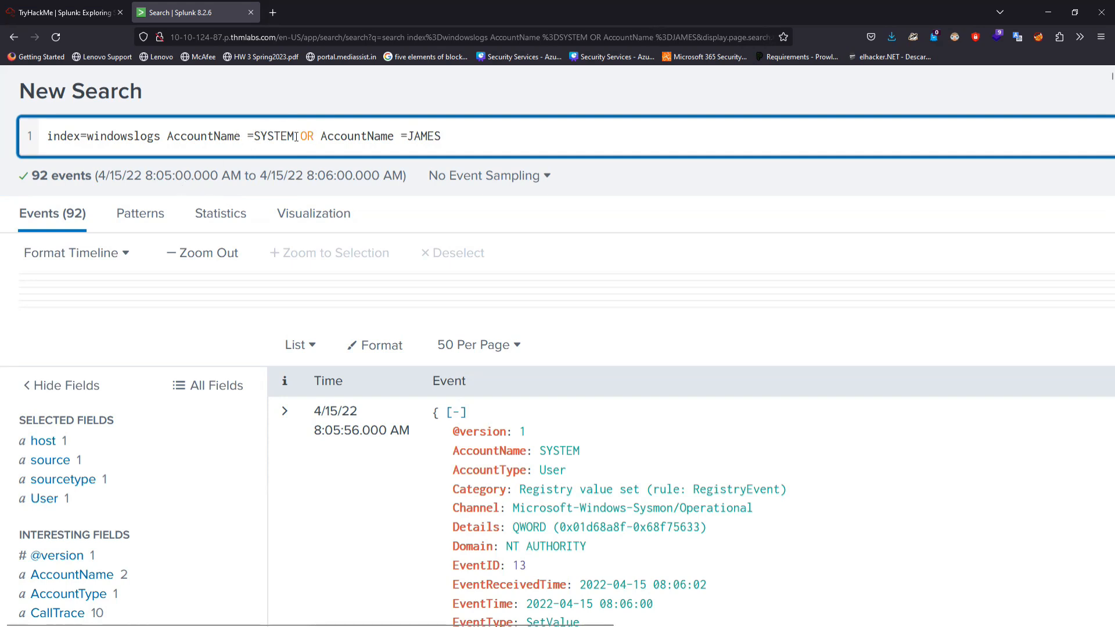
left_click_drag(301, 136, 447, 135)
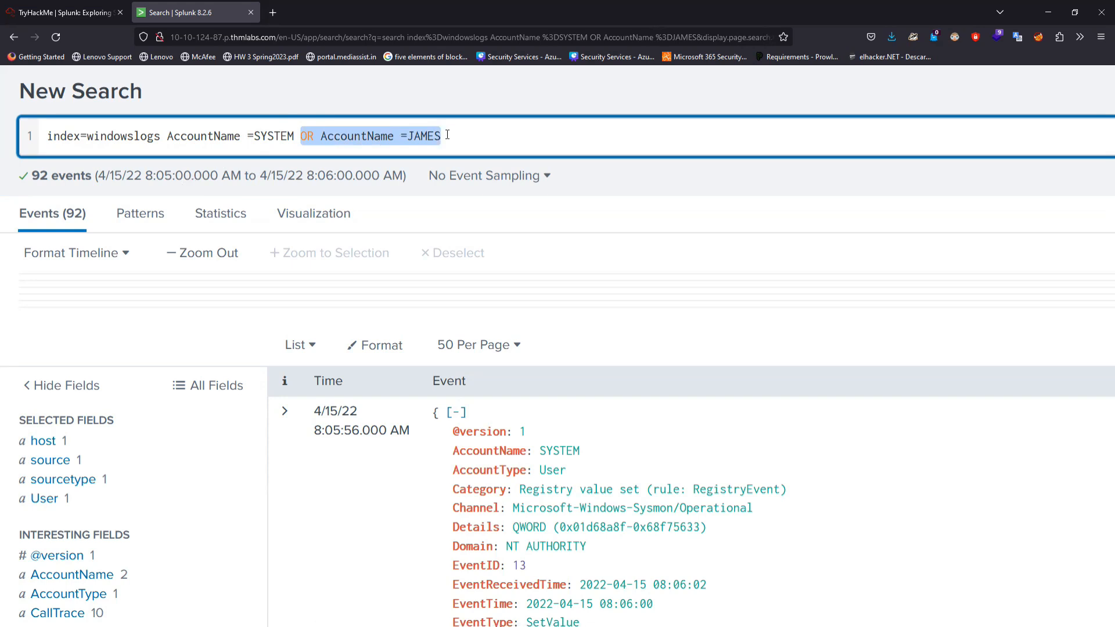
left_click(313, 135)
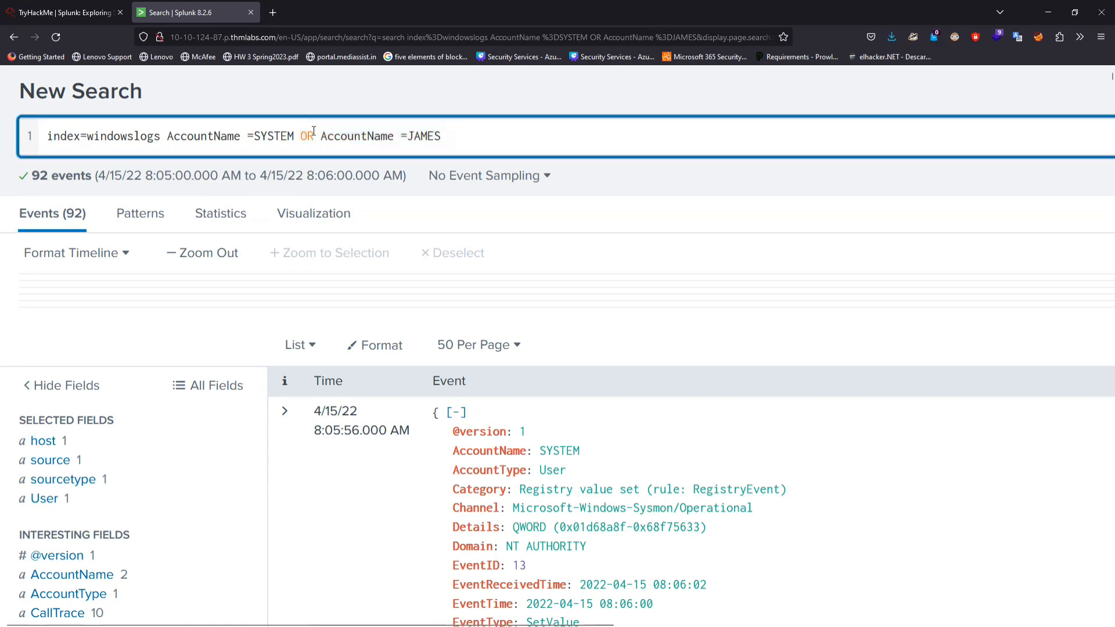
left_click_drag(300, 134, 435, 137)
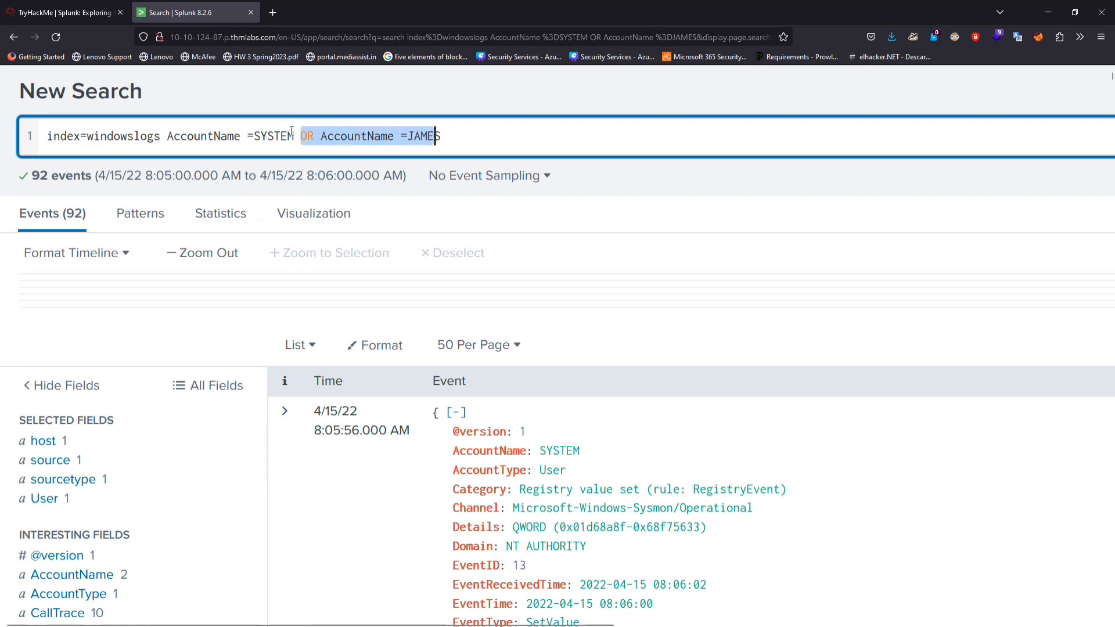
left_click_drag(293, 135, 169, 135)
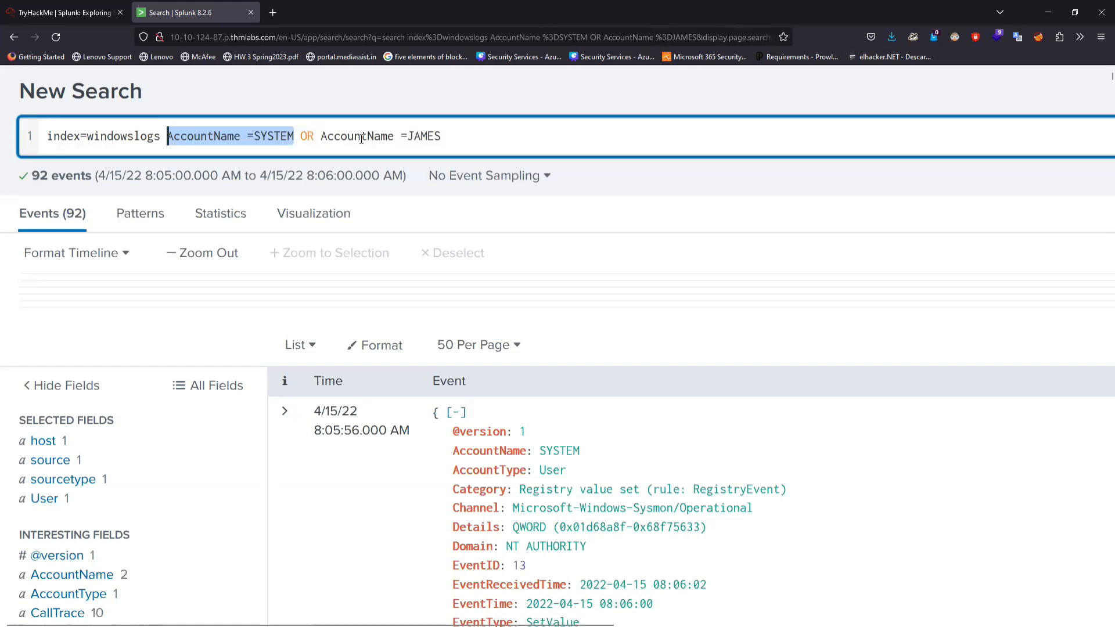
left_click_drag(441, 137, 328, 137)
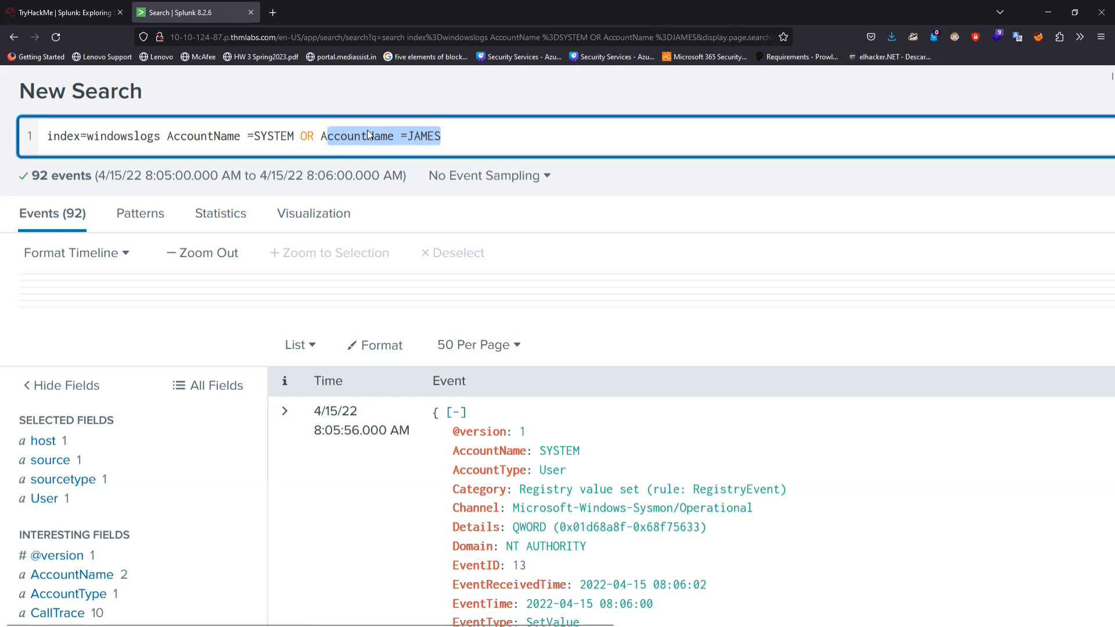
left_click(300, 136)
left_click_drag(300, 135, 163, 134)
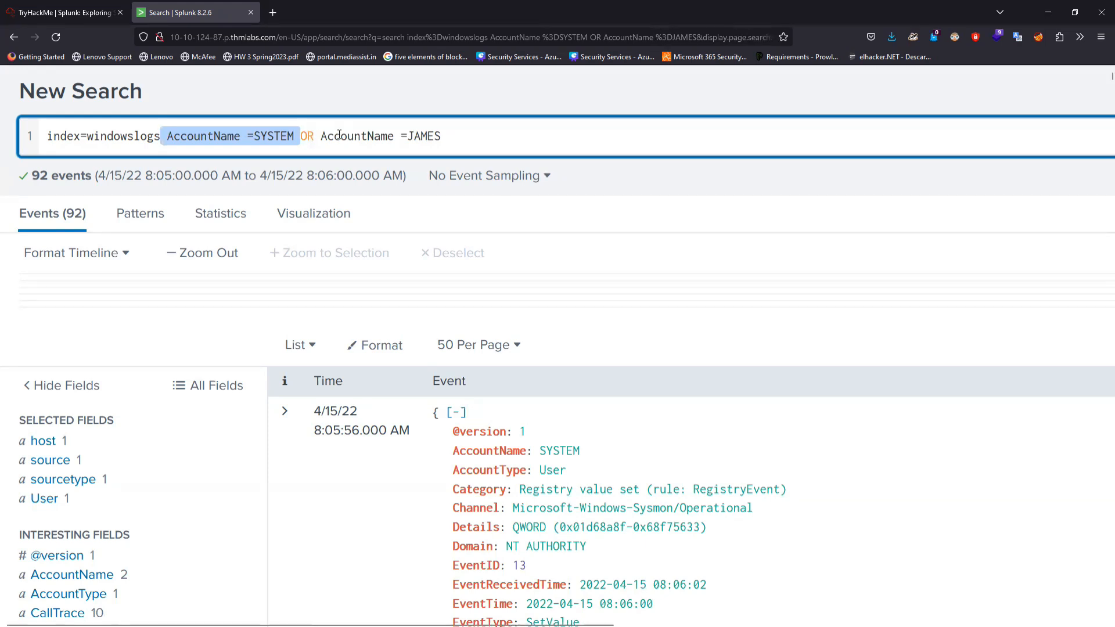
left_click_drag(323, 137, 441, 136)
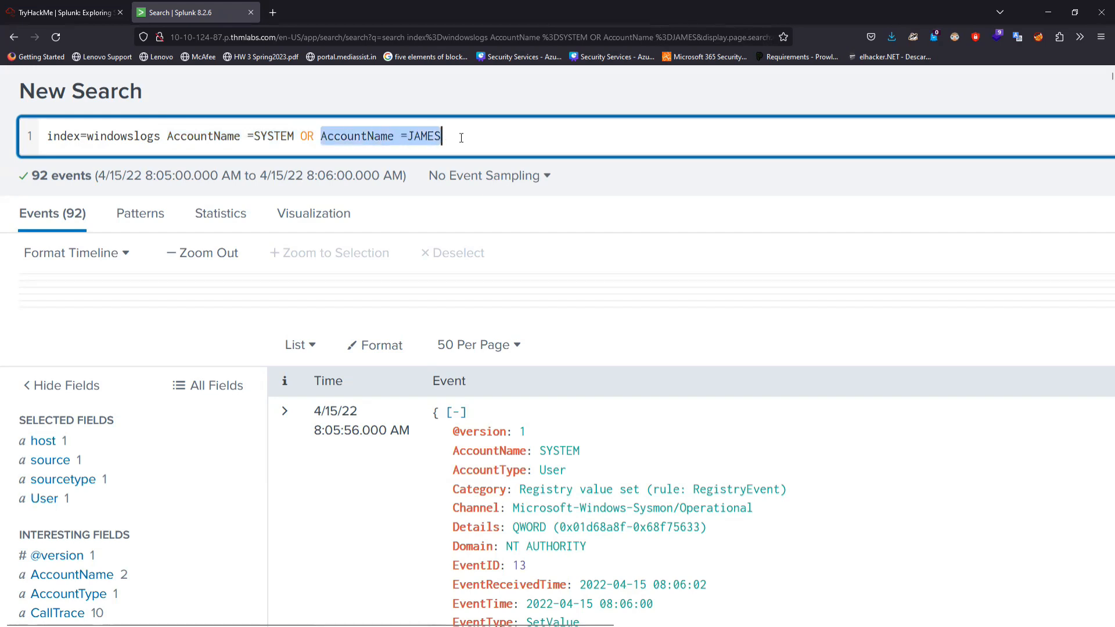
- Remove OR and the second AccountName condition from the query, and run the search for AccountName =SYSTEM only
left_click(314, 136)
left_click_drag(314, 136, 484, 134)
left_click(301, 135)
key("BackSpace")
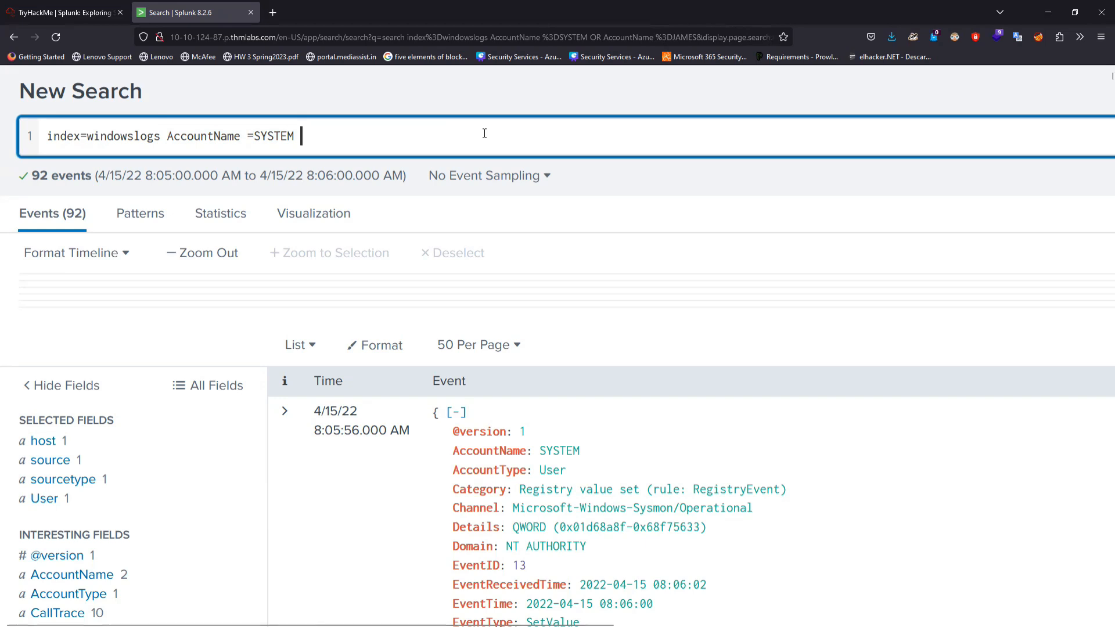
key("Return")
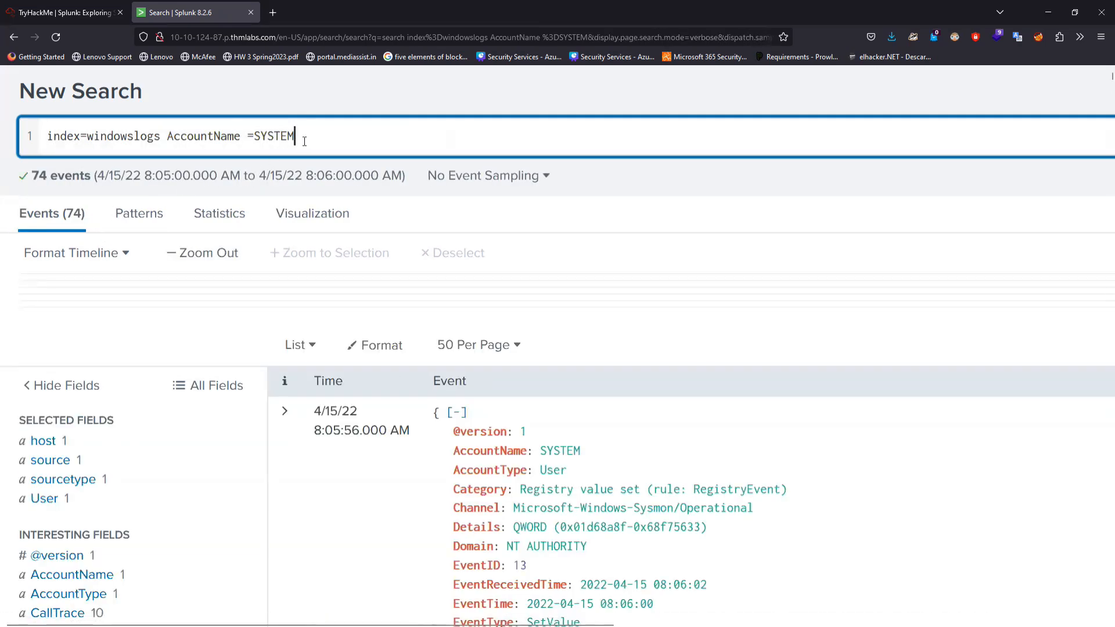
- Replace SYSTEM in the AccountName condition with the user account name from the removed condition, and run the search
key("BackSpace")
key("BackSpace")
key("BackSpace")
key("BackSpace")
key("BackSpace")
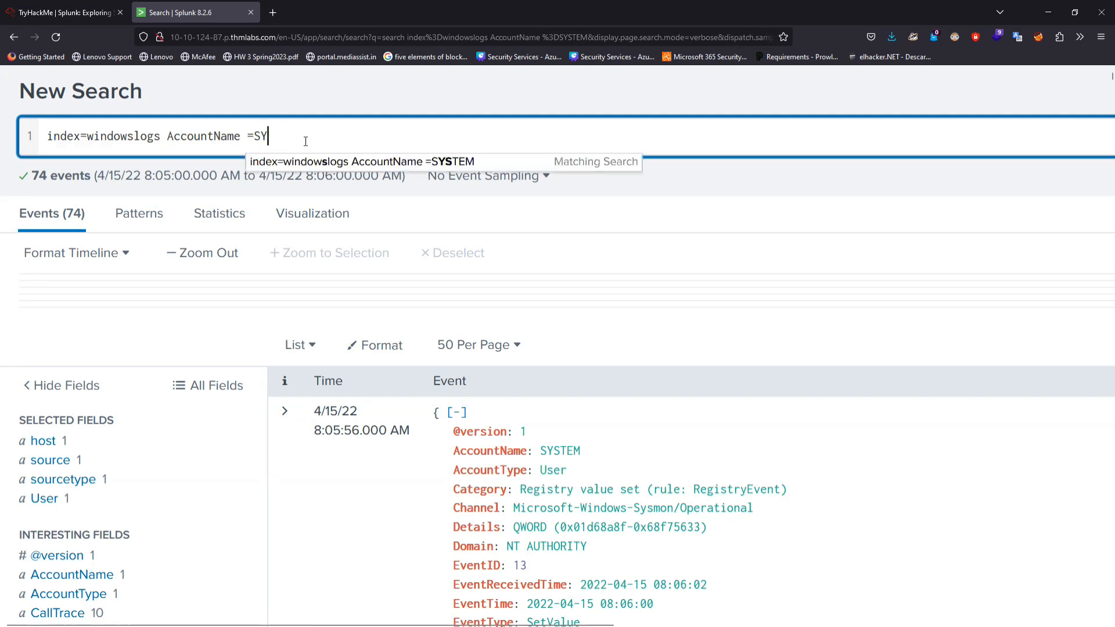
key("BackSpace")
type("JAMES")
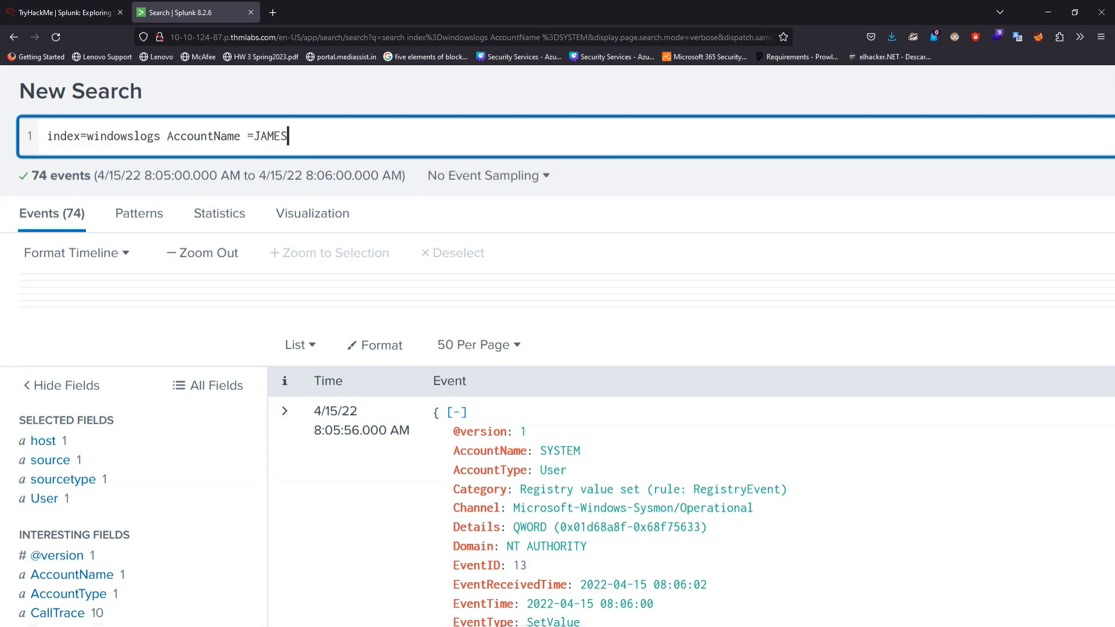
key("Return")
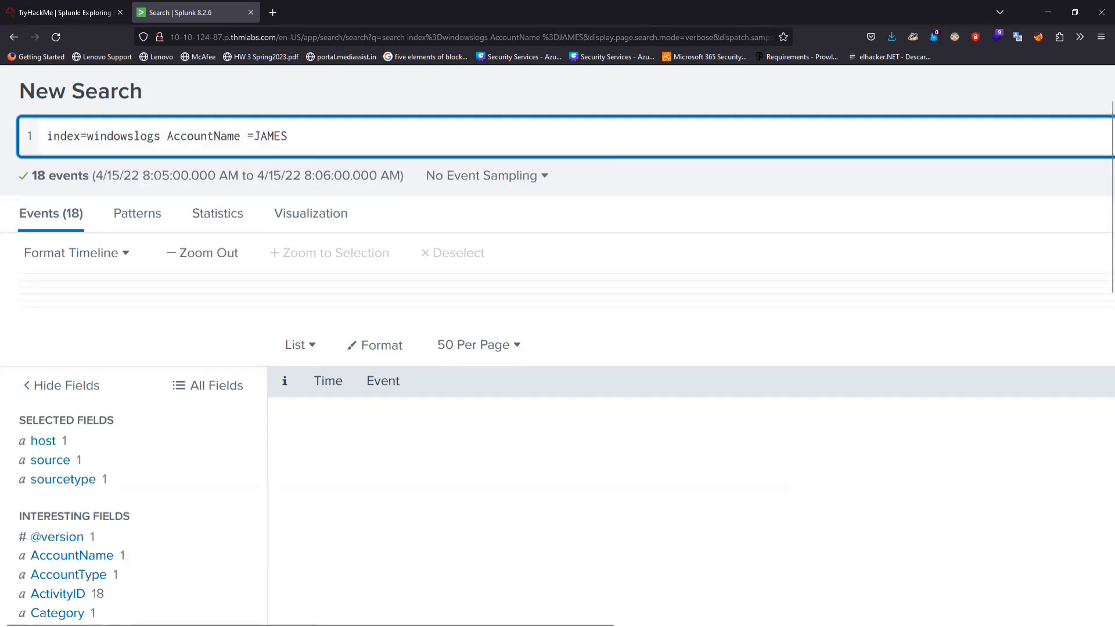
- Set the AccountName condition back to SYSTEM, append OR with the user account's AccountName condition, and run the search
key("BackSpace")
key("BackSpace")
key("BackSpace")
key("BackSpace")
key("BackSpace")
type("SYSTEM")
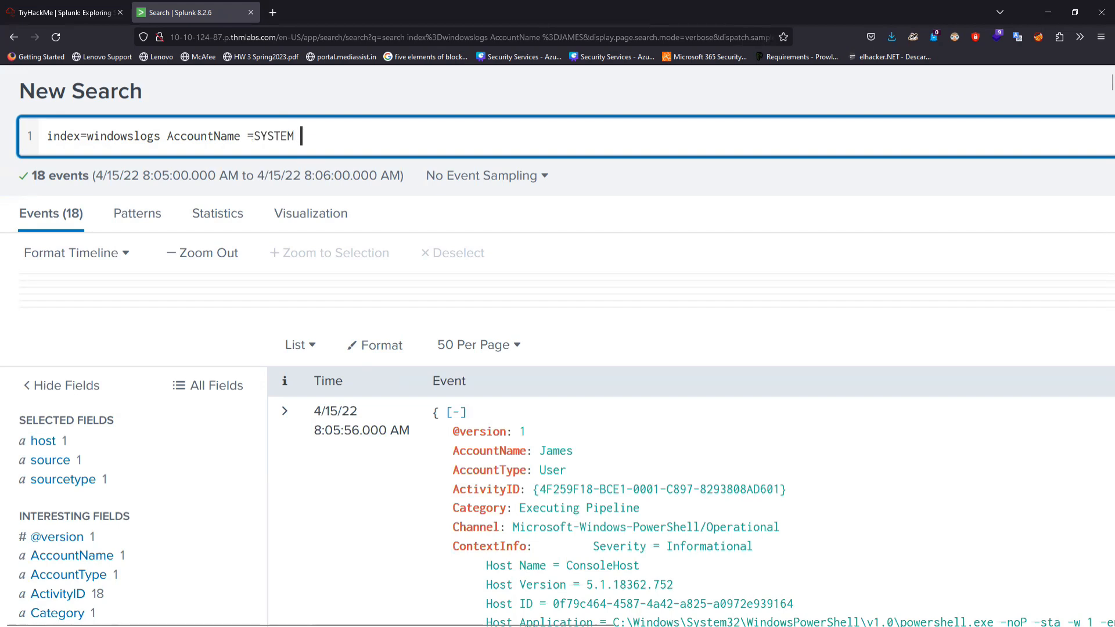
type(" OR AccountName =JAMES")
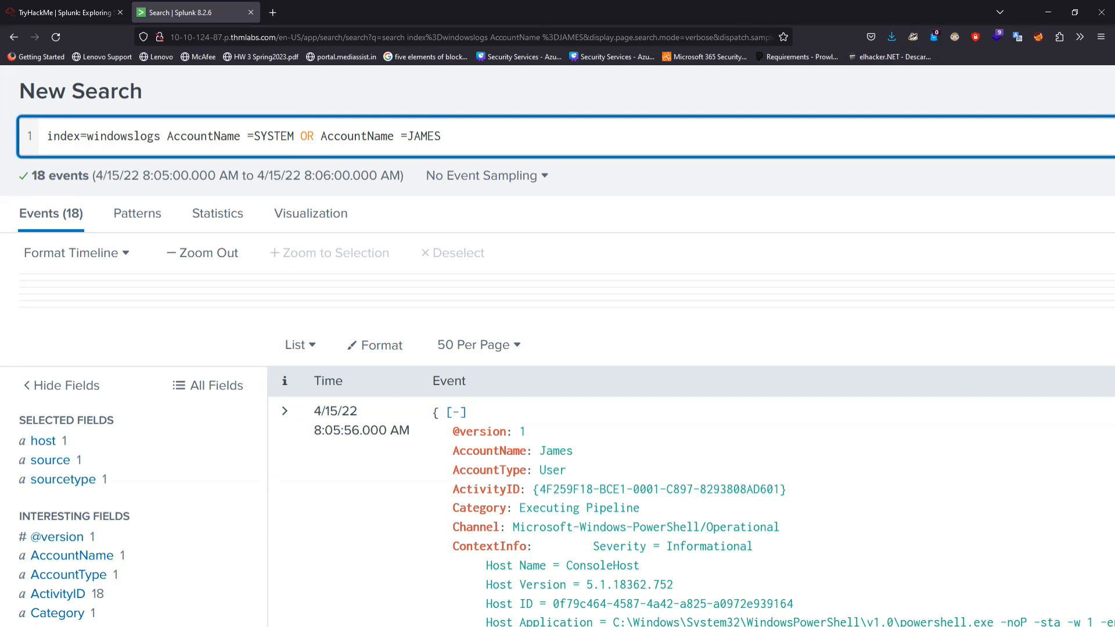
key("Return")
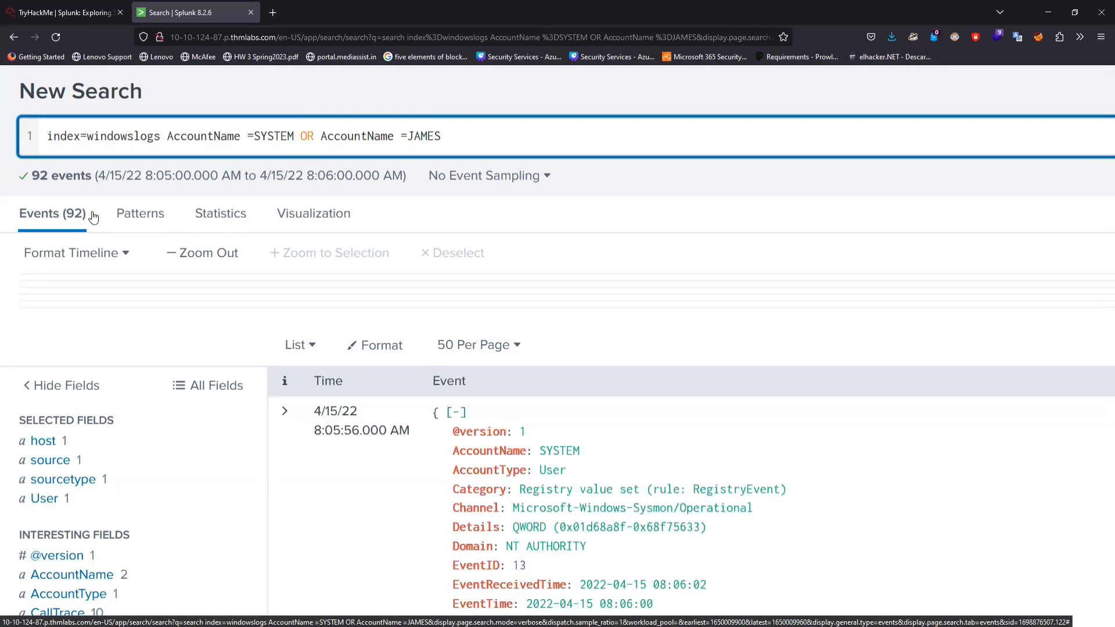
- Replace OR with AND between the SYSTEM and user account conditions, run the search, and switch to TryHackMe's Boolean Operators table
double_click(307, 138)
key("BackSpace")
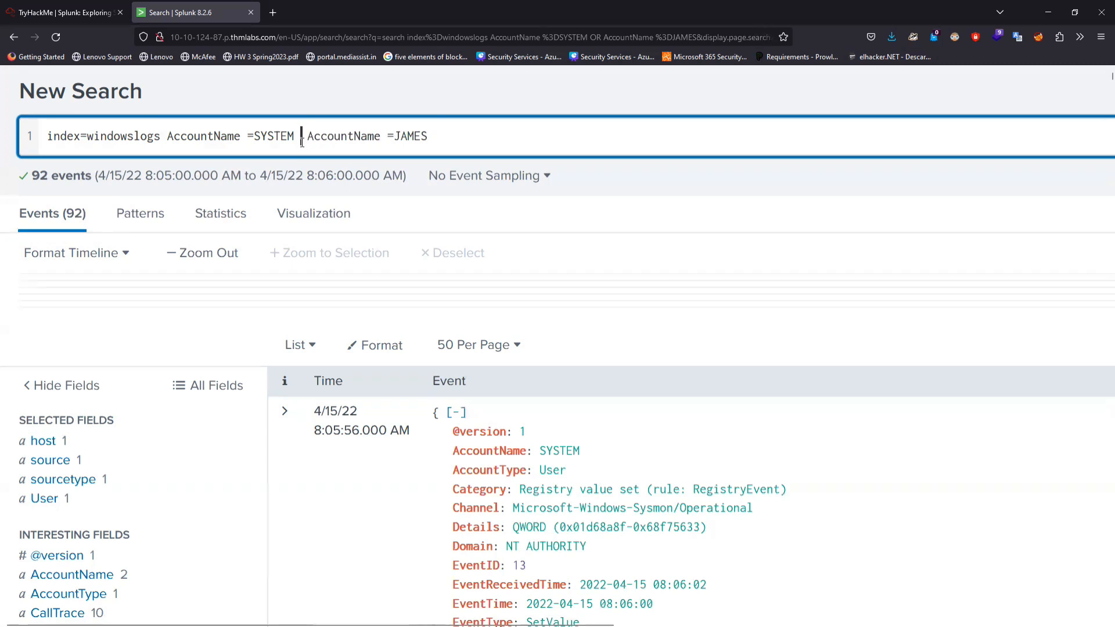
type("AND")
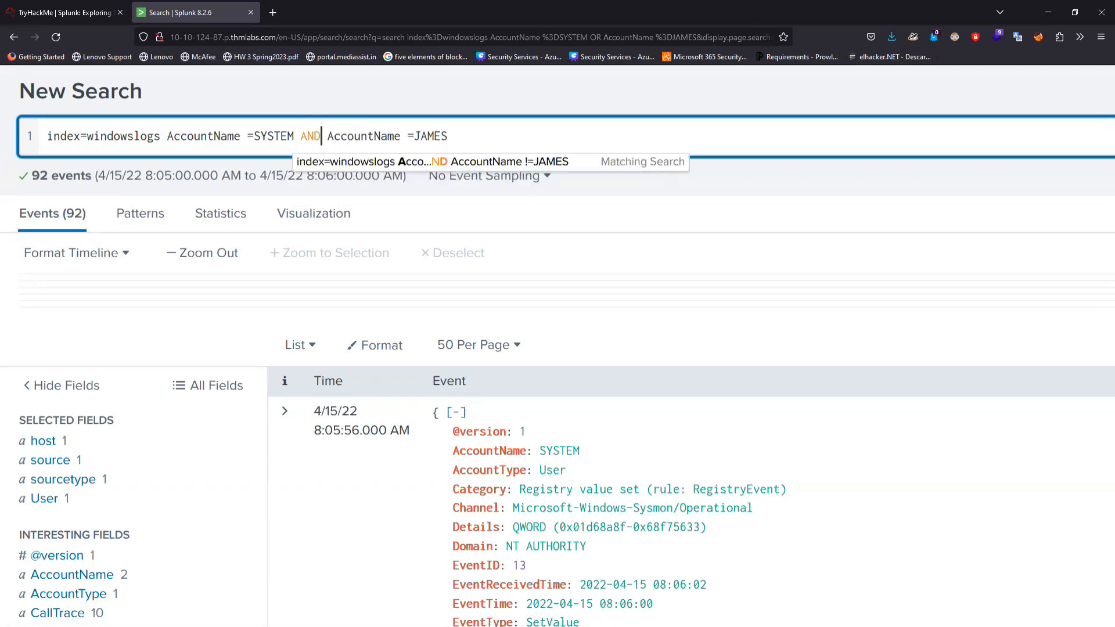
key("Return")
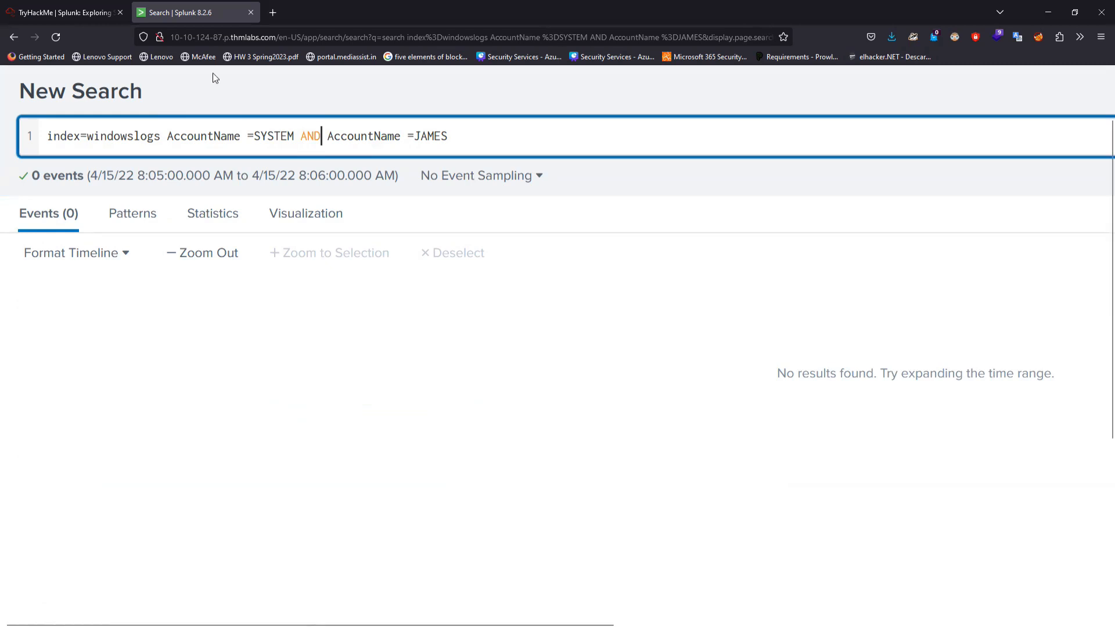
left_click(75, 16)
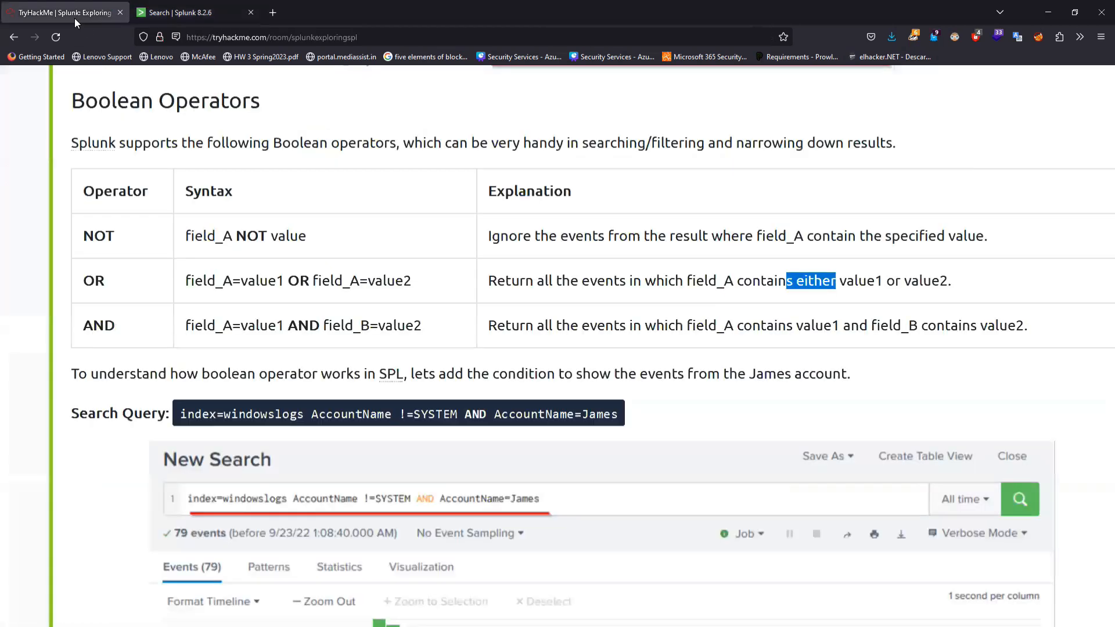
- Read the explanations of the AND and OR operators in the Boolean Operators table of the TryHackMe room
left_click(495, 344)
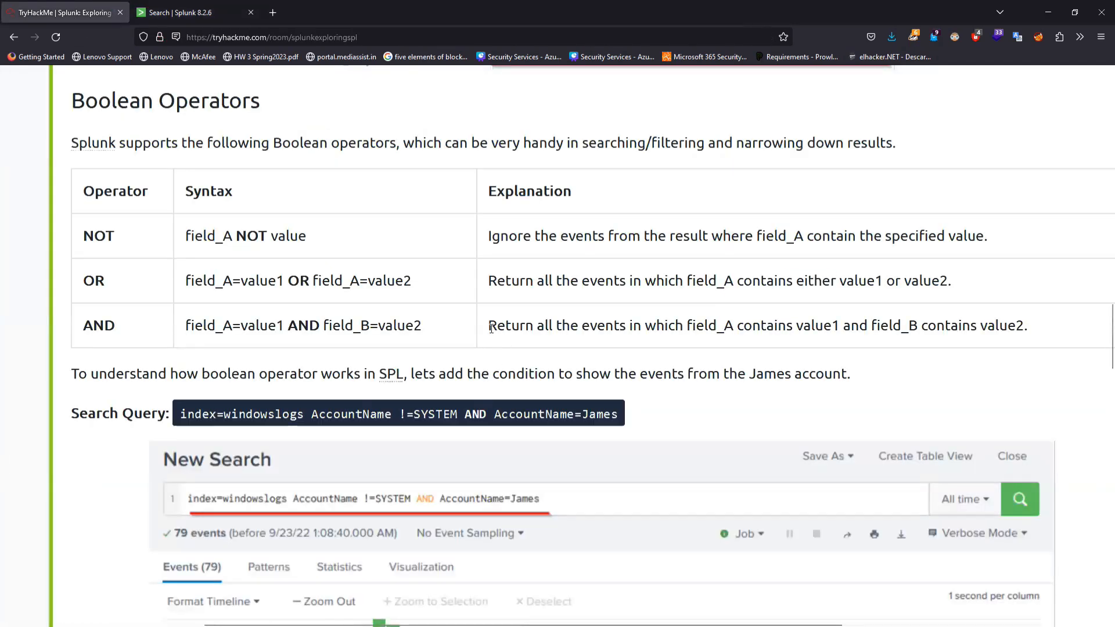
left_click_drag(488, 325, 847, 331)
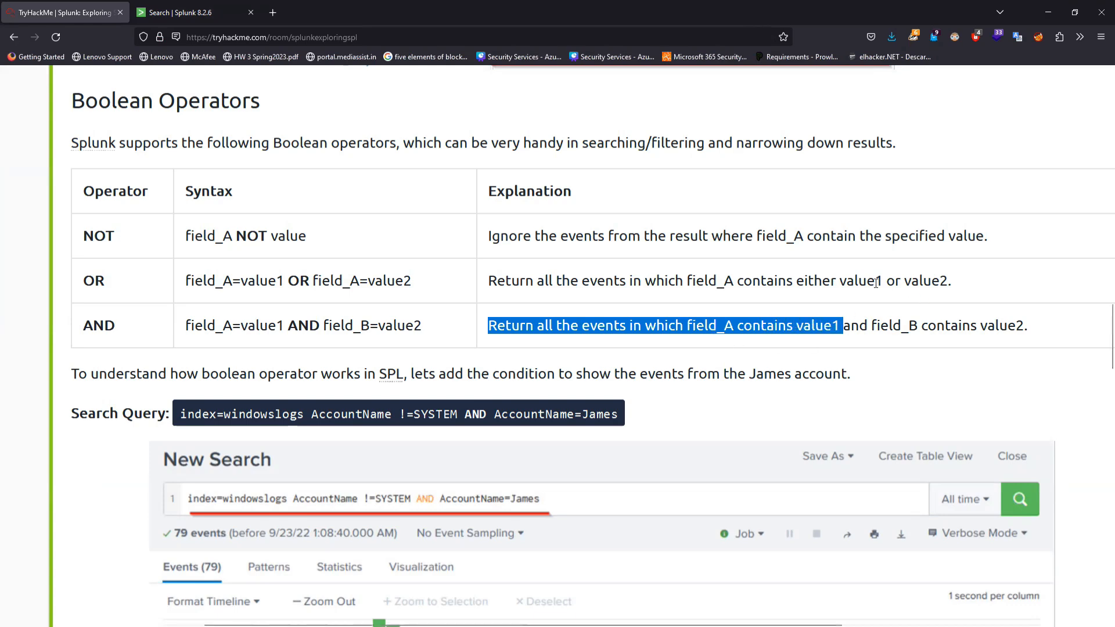
left_click(944, 285)
left_click_drag(944, 284, 731, 296)
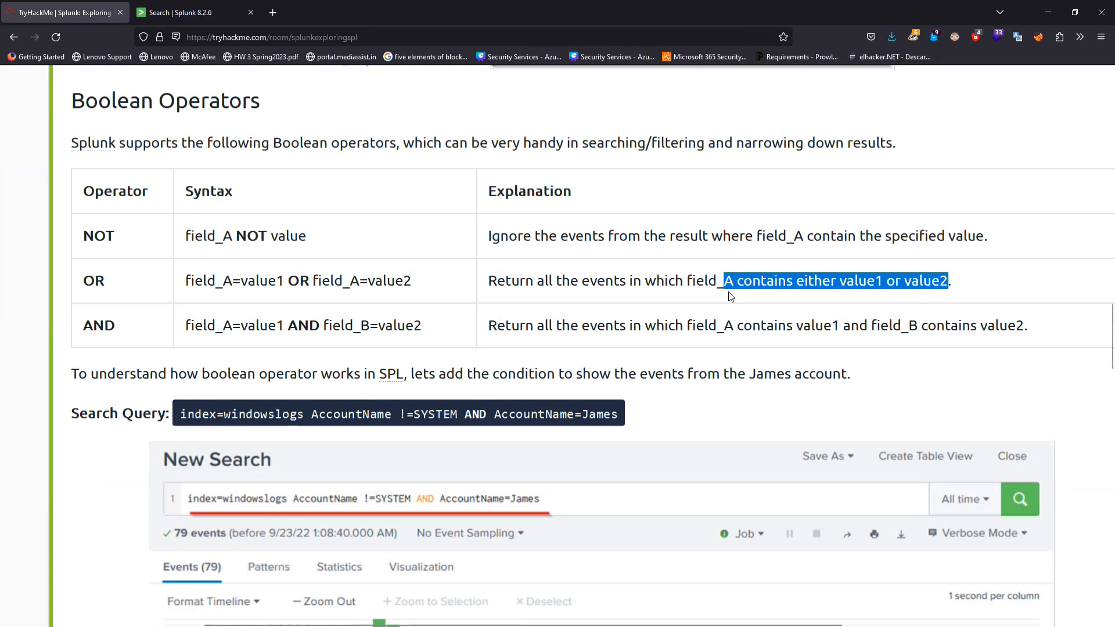
left_click_drag(859, 325, 830, 325)
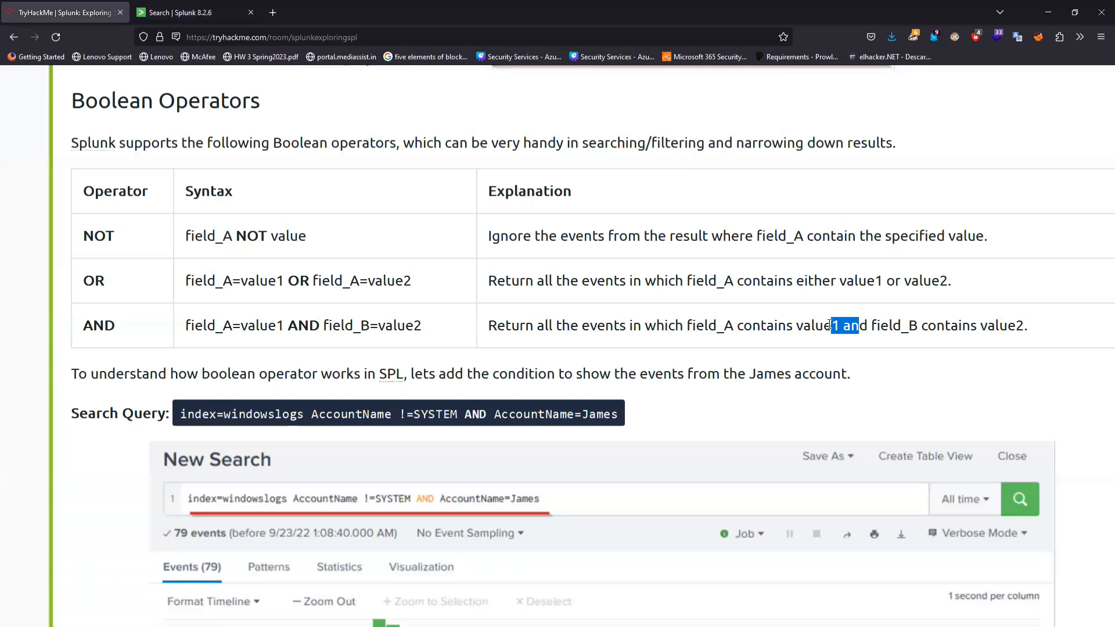
left_click(406, 102)
- In the Splunk search, make the first AccountName value the same user account as the second and change the operator to OR
left_click(180, 12)
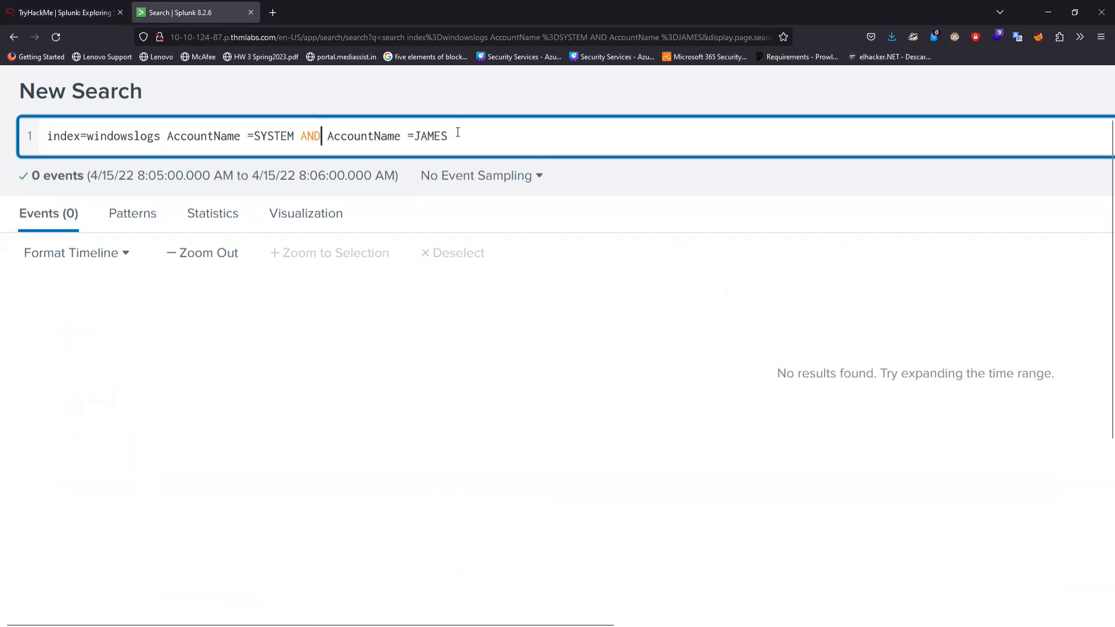
left_click_drag(414, 138, 450, 139)
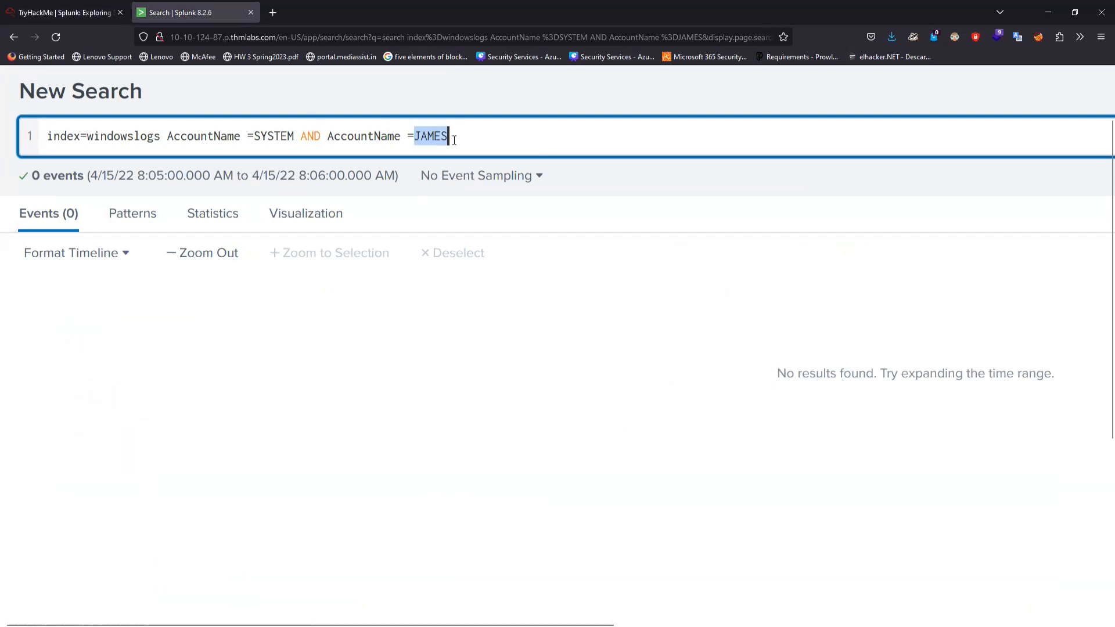
left_click_drag(295, 137, 254, 138)
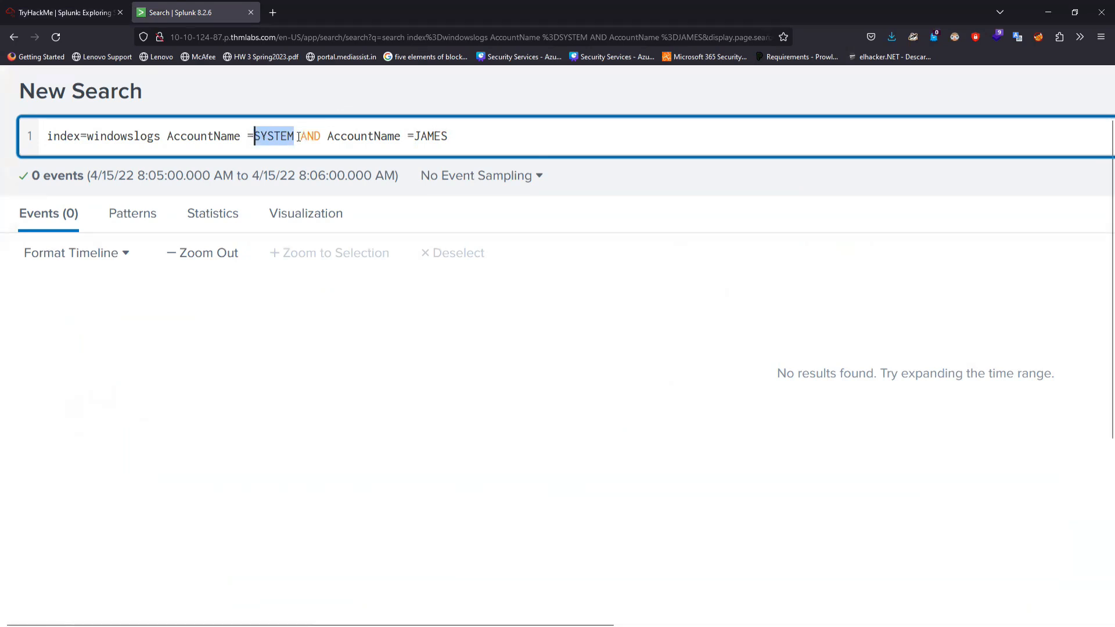
type("JAMES")
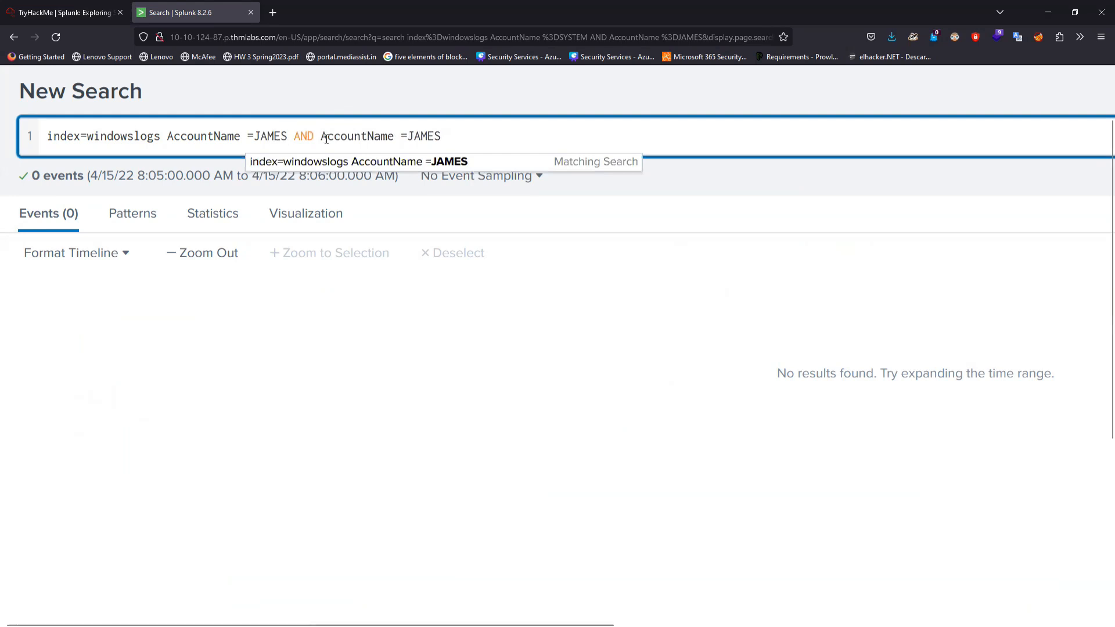
left_click_drag(314, 137, 294, 137)
key("BackSpace")
type("OR")
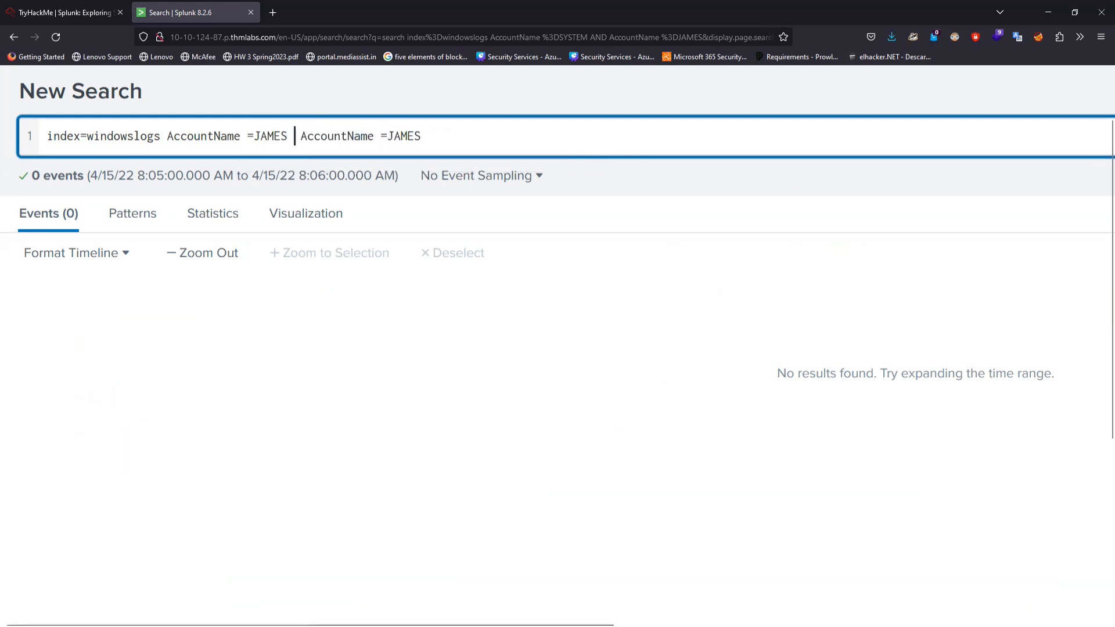
- Set the second AccountName value to SYSTEMS and run the OR search
left_click(443, 137)
key("BackSpace")
key("BackSpace")
key("BackSpace")
key("BackSpace")
key("BackSpace")
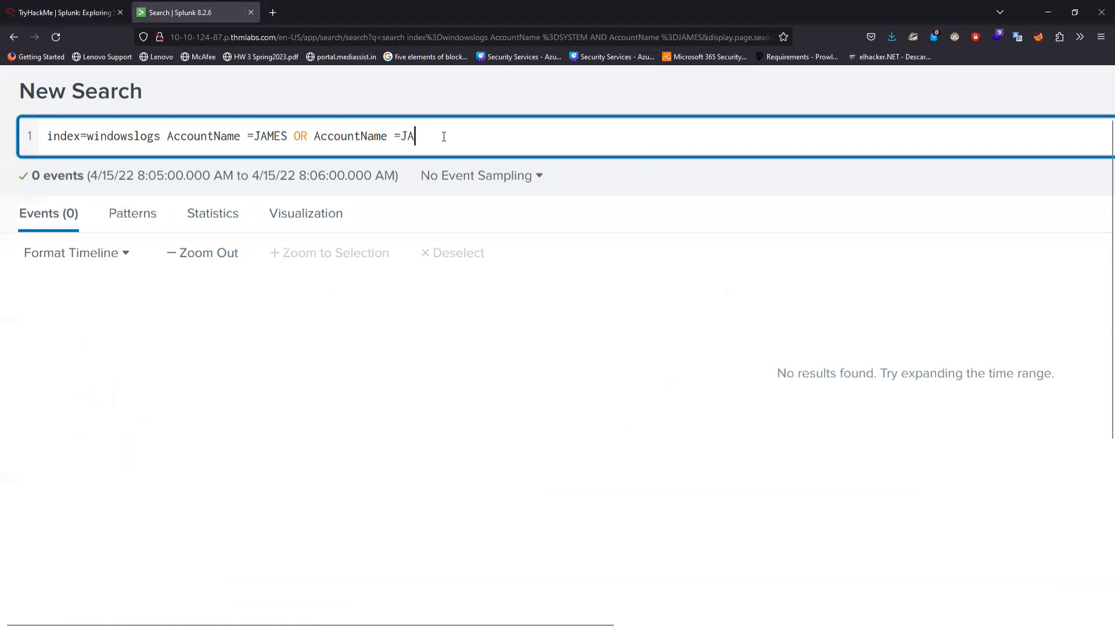
type("SYSTEMS")
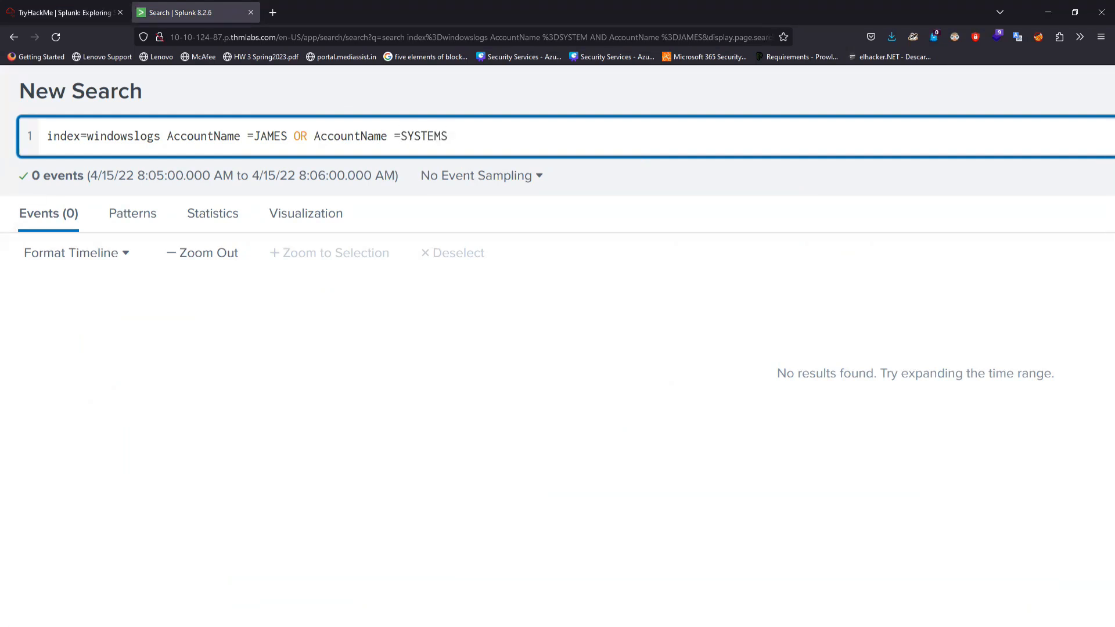
key("Return")
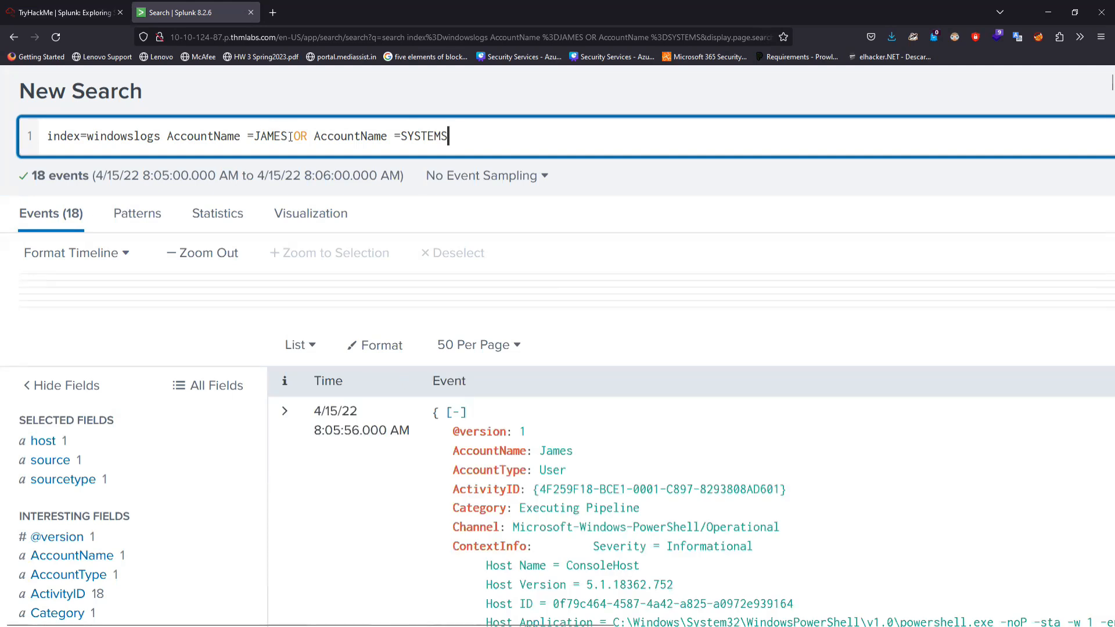
- Replace the OR operator between the two AccountName conditions with AND and rerun the search
left_click_drag(287, 136, 248, 136)
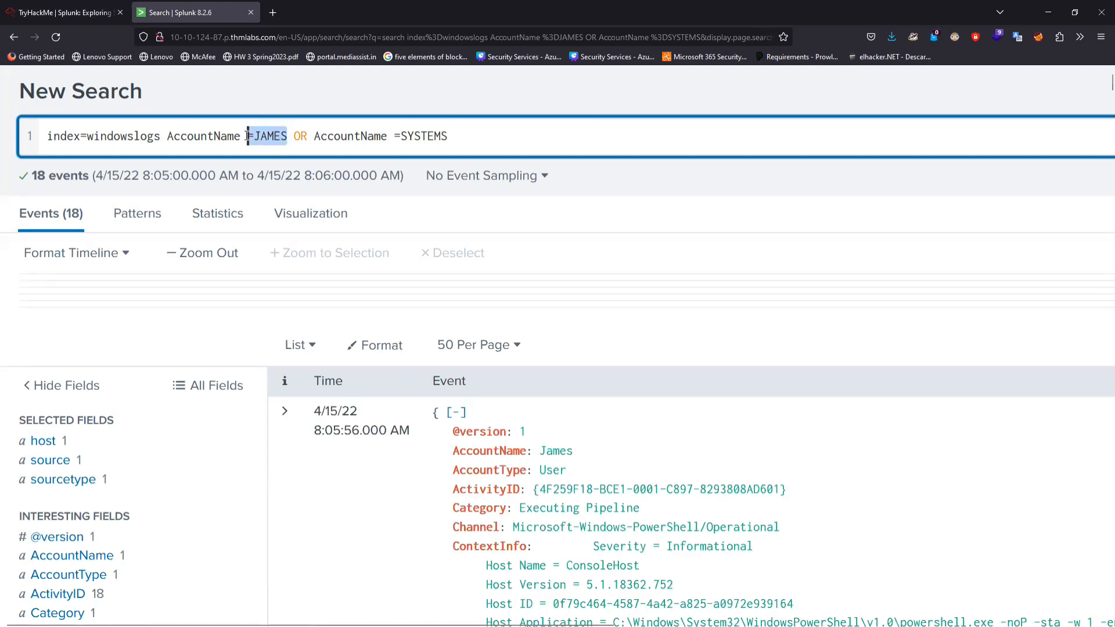
left_click(304, 137)
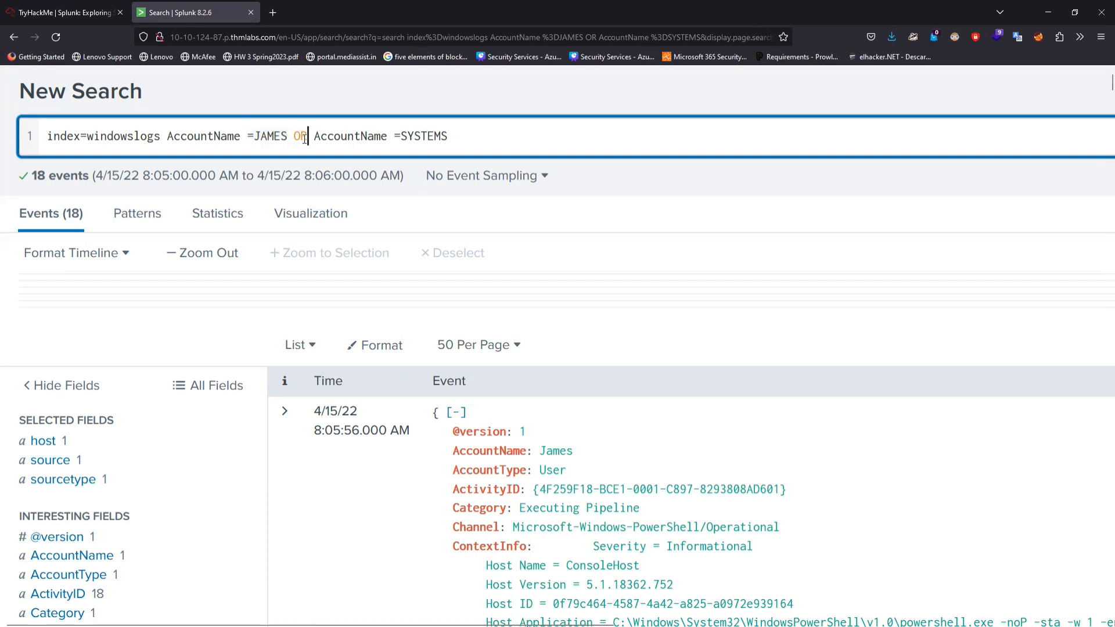
key("BackSpace")
key("BackSpace")
type("AND")
key("Return")
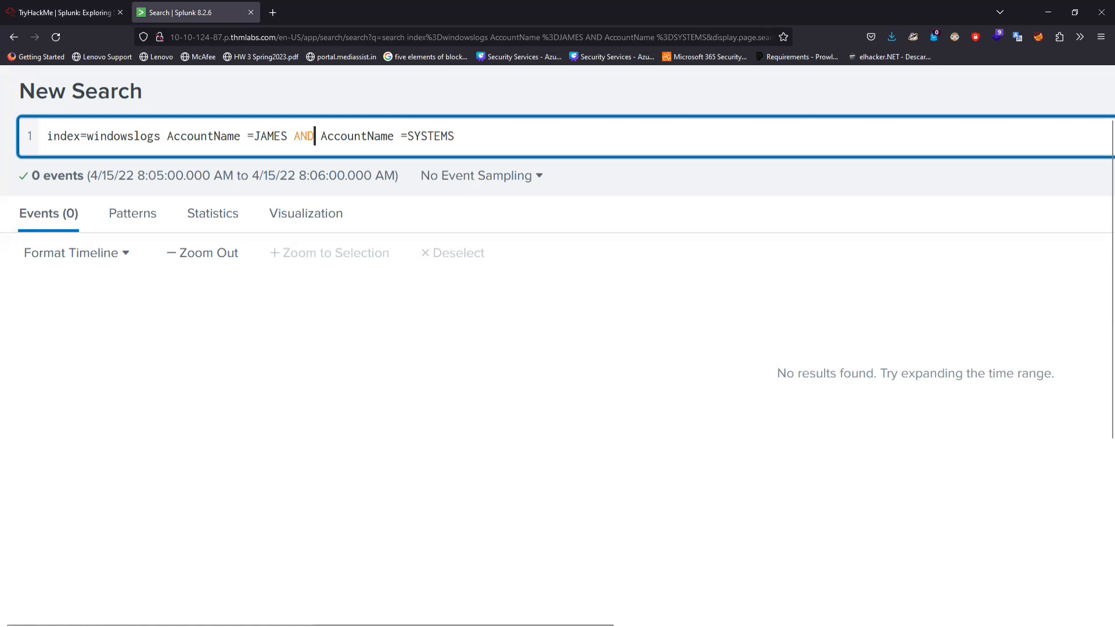
- Negate the second condition to AccountName !=SYSTEMS and run the search
left_click(402, 137)
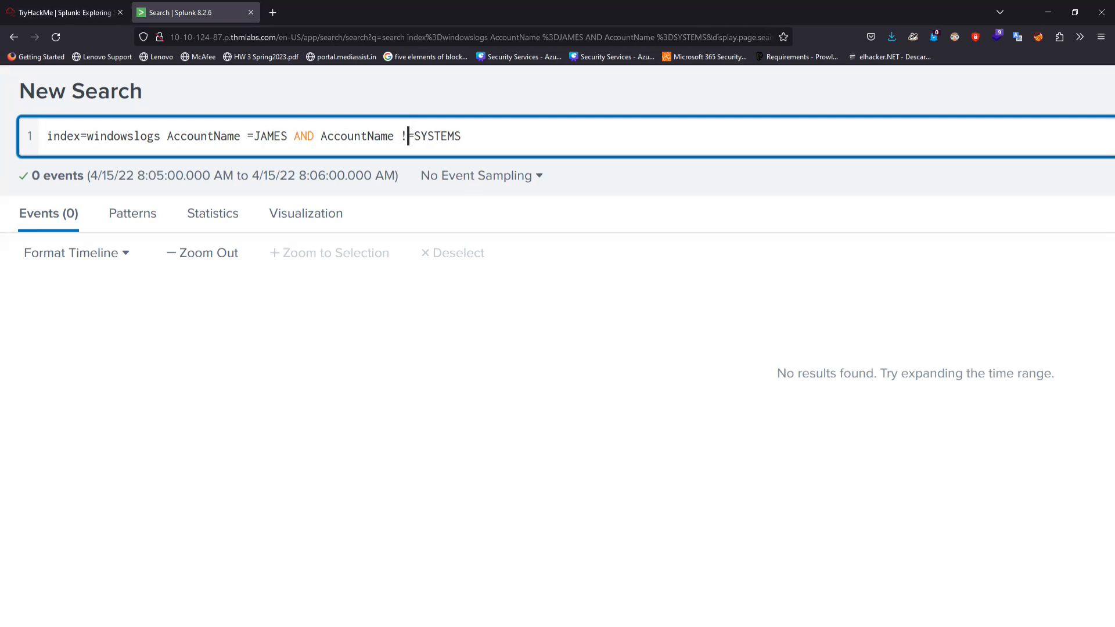
type("!")
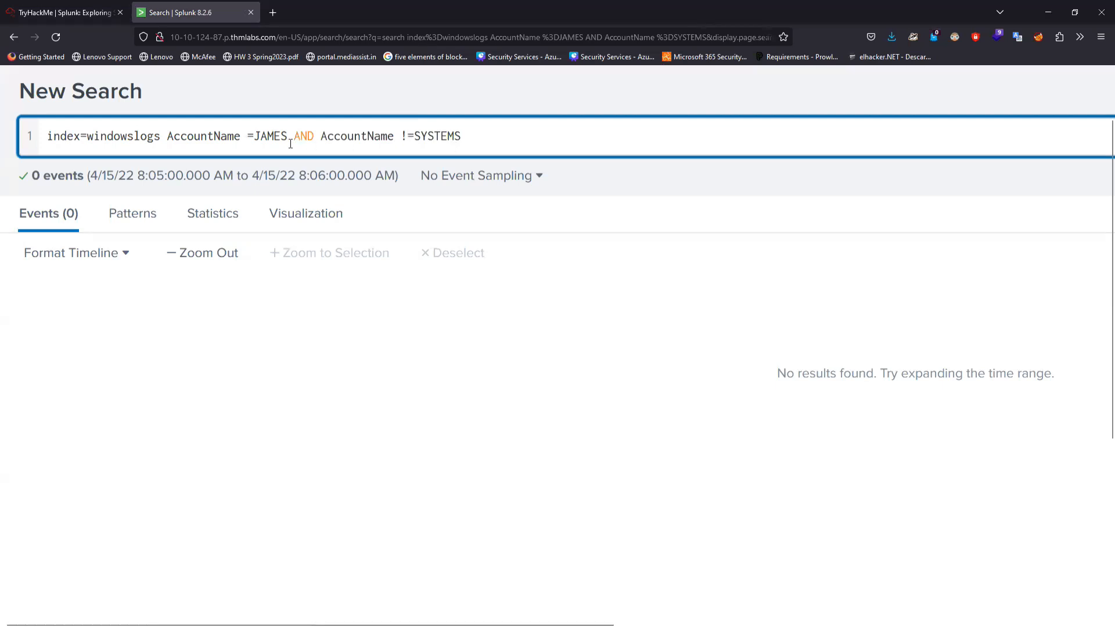
left_click(441, 135)
key("Return")
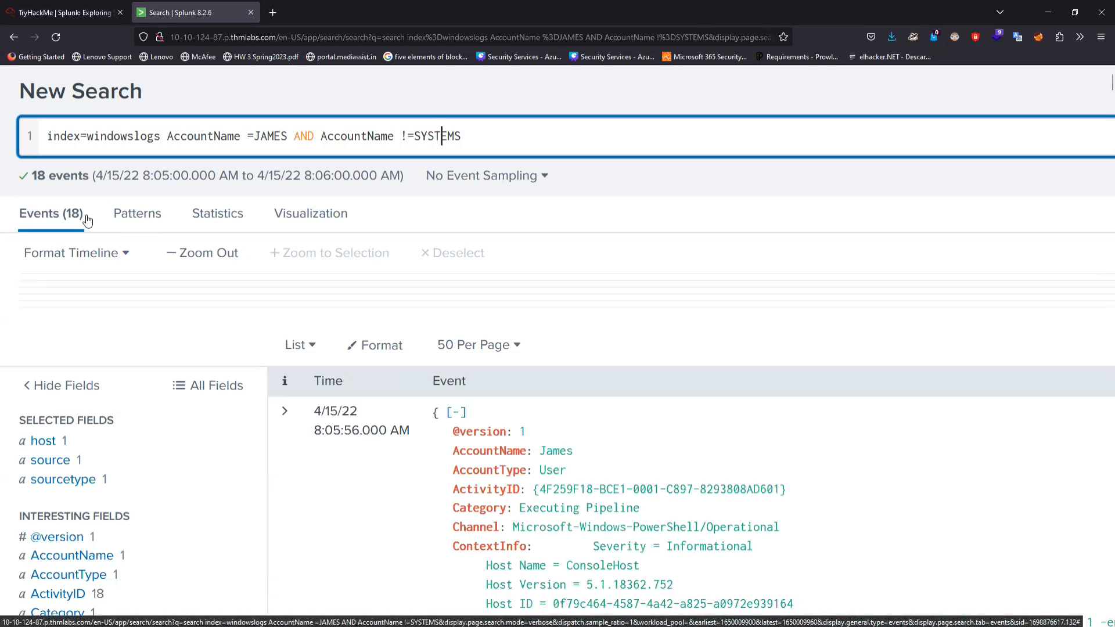
- Restore the second condition to =SYSTEMS, negate the first AccountName condition with !=, and run the search
left_click(408, 136)
key("BackSpace")
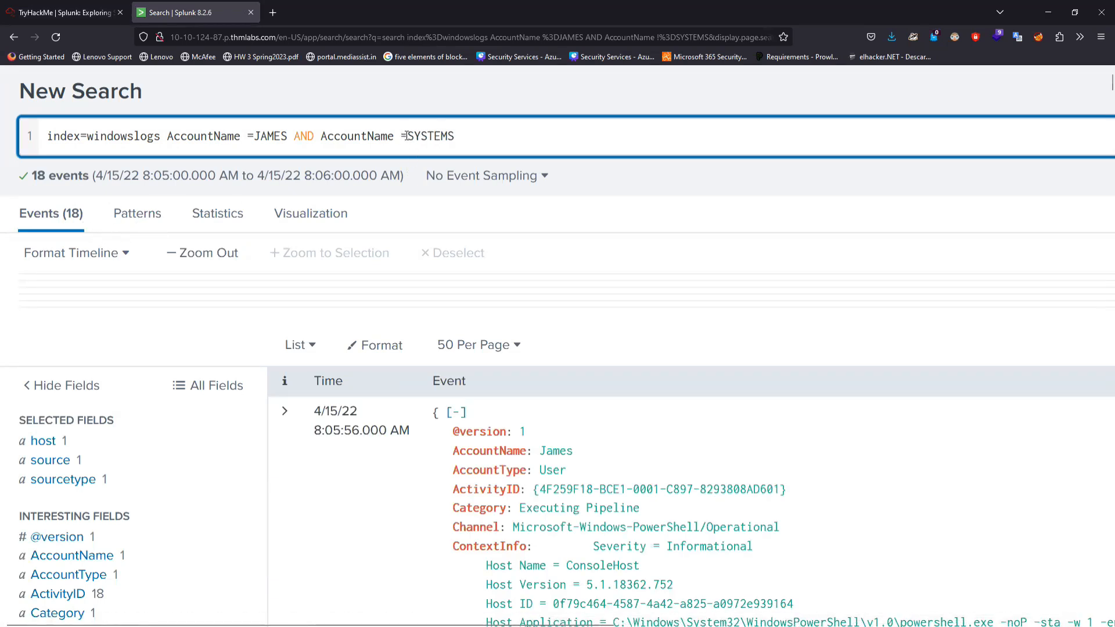
left_click(248, 136)
type("!")
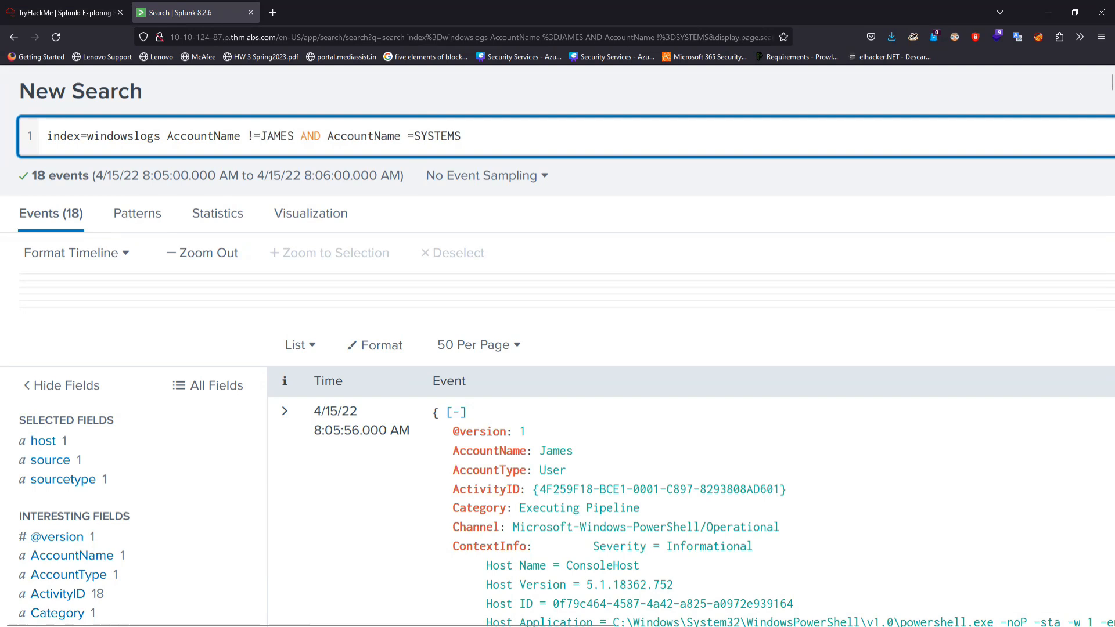
key("Return")
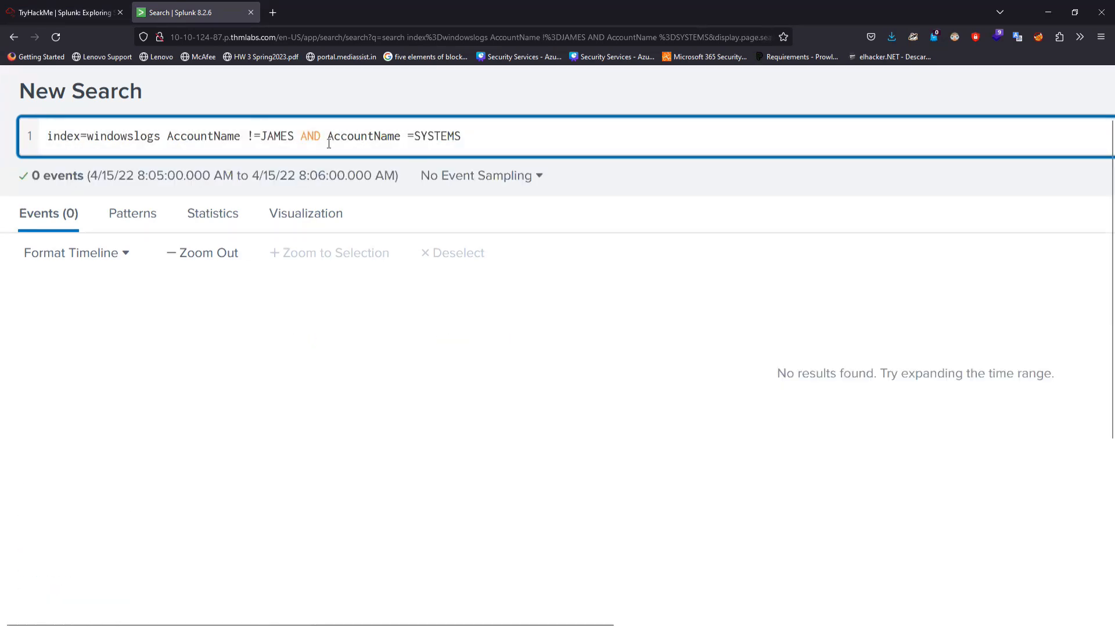
- Switch to the TryHackMe room and read the Boolean search example and the Wild Card section
left_click(294, 137)
left_click_drag(473, 139, 421, 138)
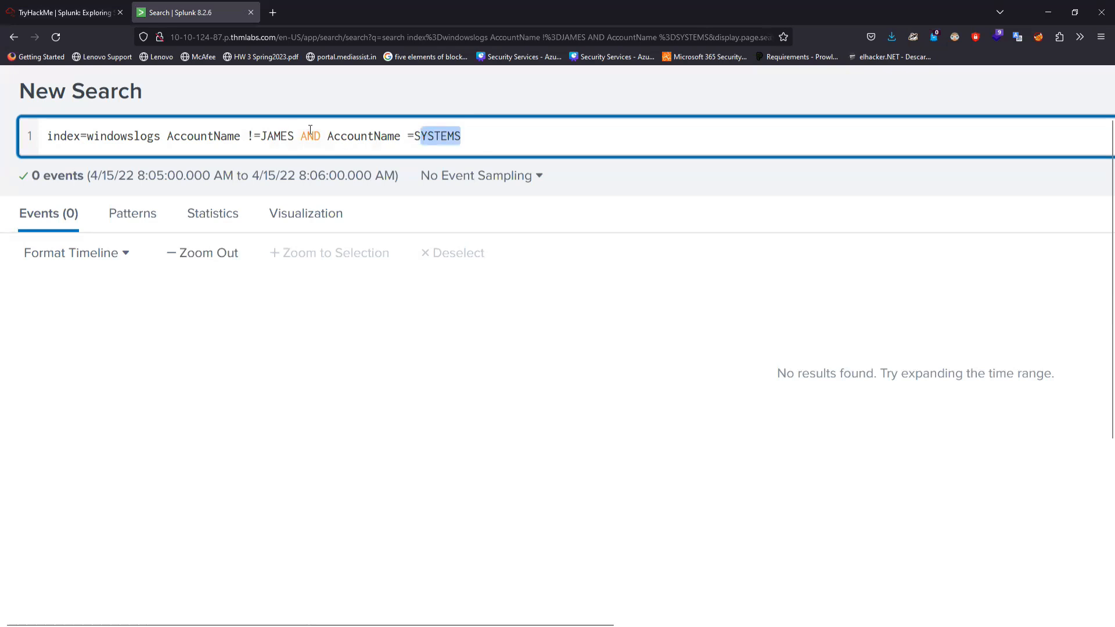
left_click(78, 9)
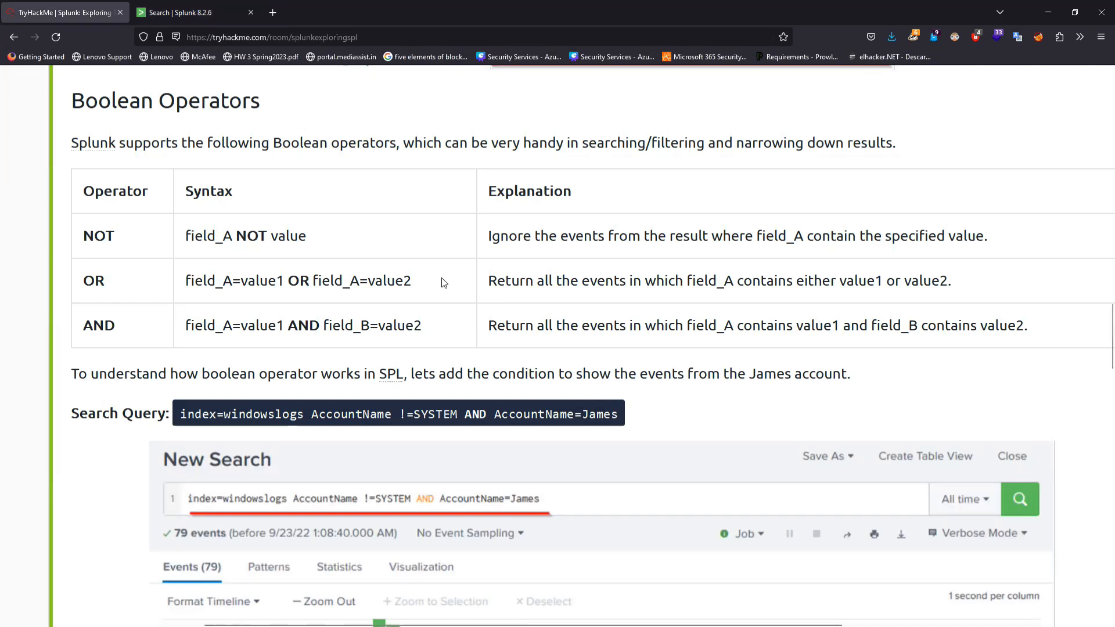
scroll(443, 282, "down", 7)
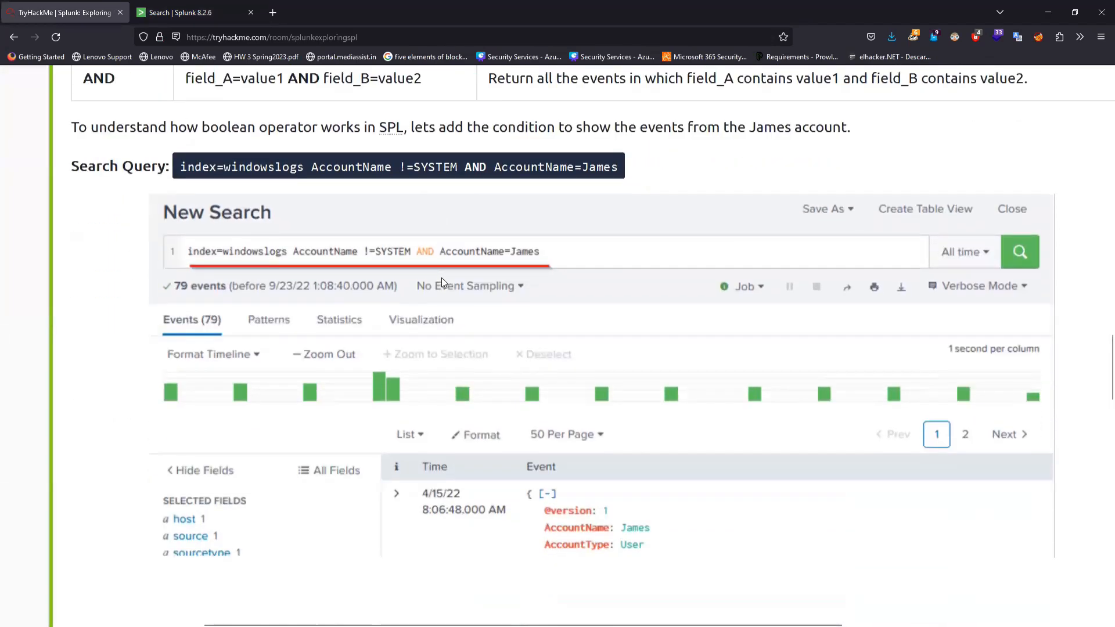
scroll(443, 281, "down", 5)
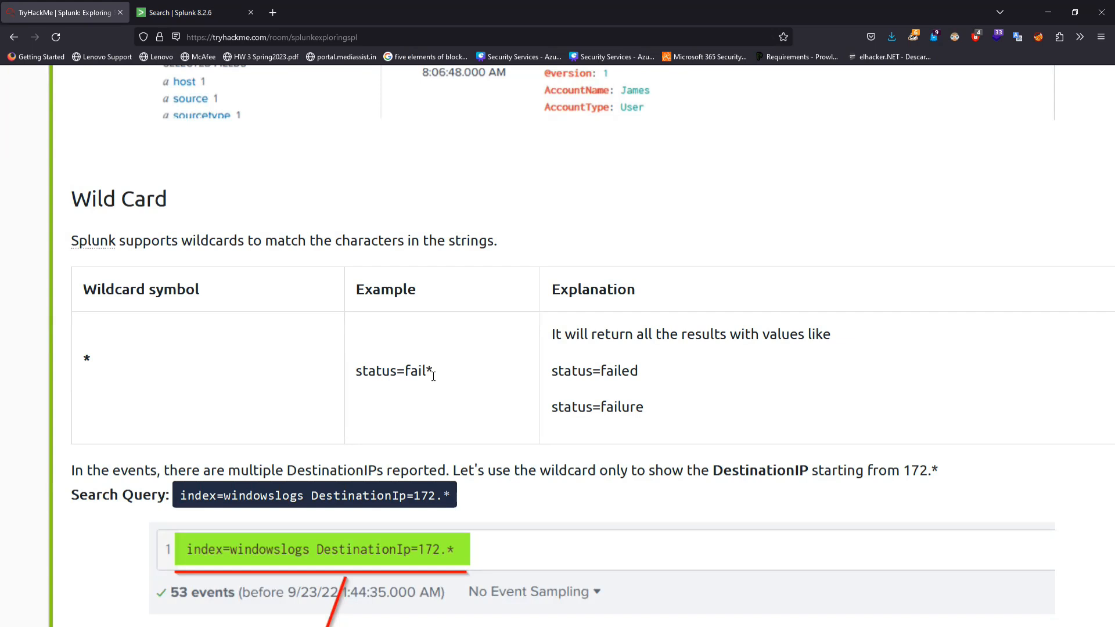
- In Splunk, reduce the query to index=windowslogs with a single AccountName condition equal to the user account, and run it
left_click(232, 14)
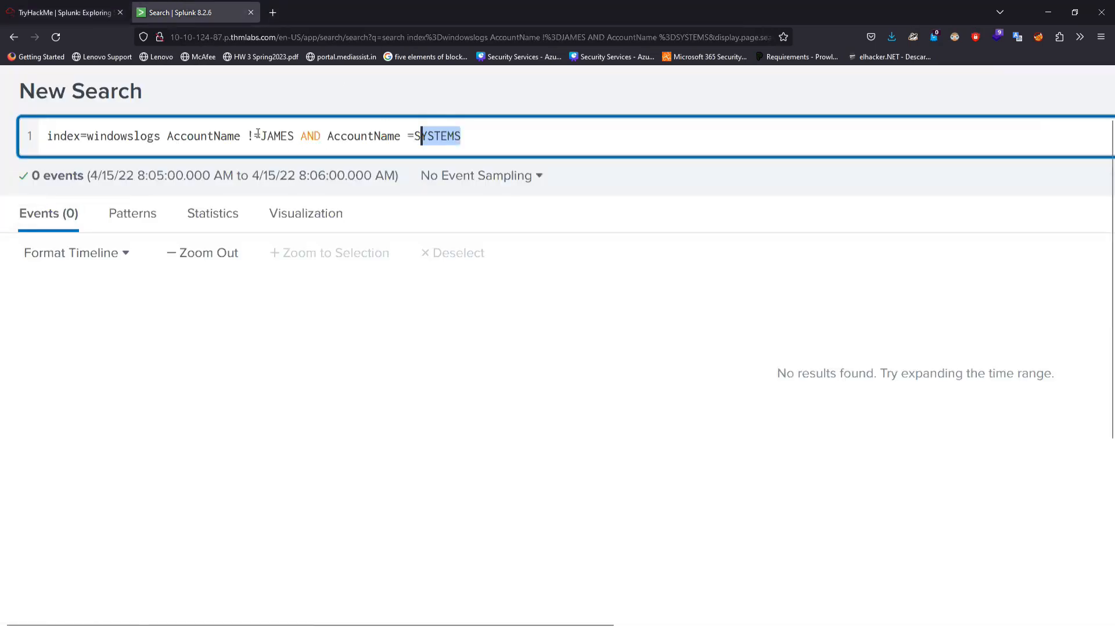
left_click_drag(248, 134, 547, 127)
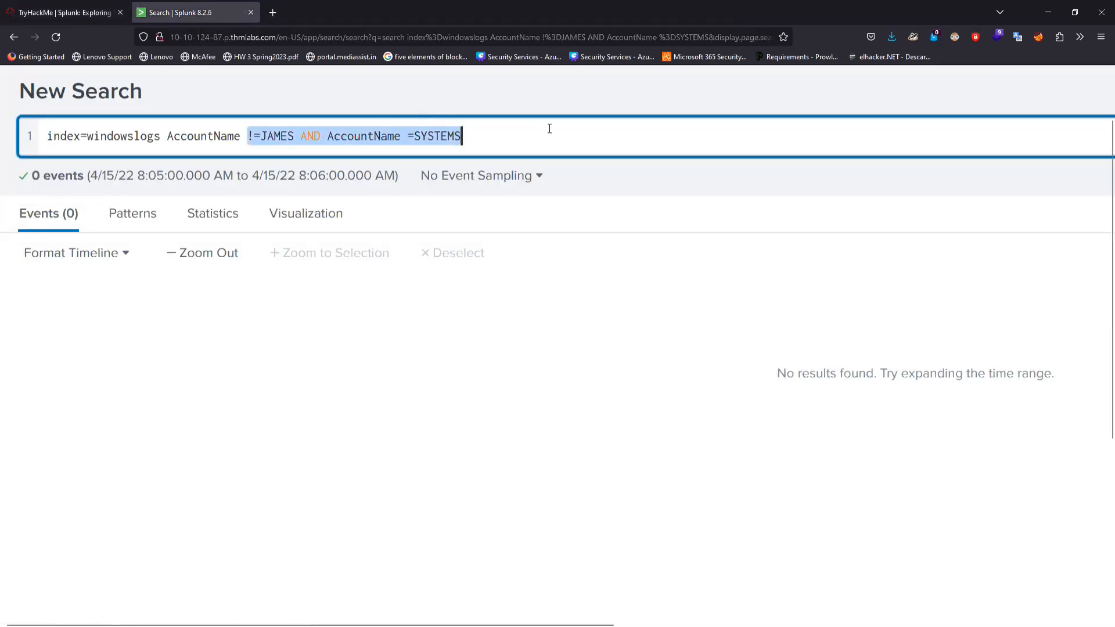
type("=JAMES")
key("Return")
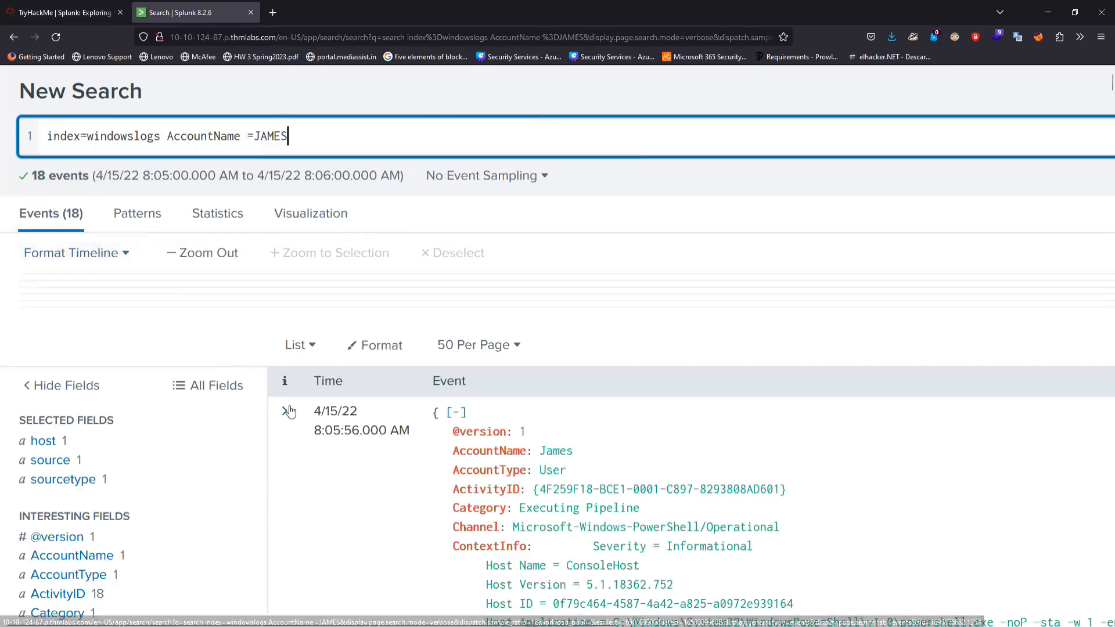
- Shorten the AccountName value to the wildcard pattern JA* and run the search
key("BackSpace")
key("BackSpace")
key("BackSpace")
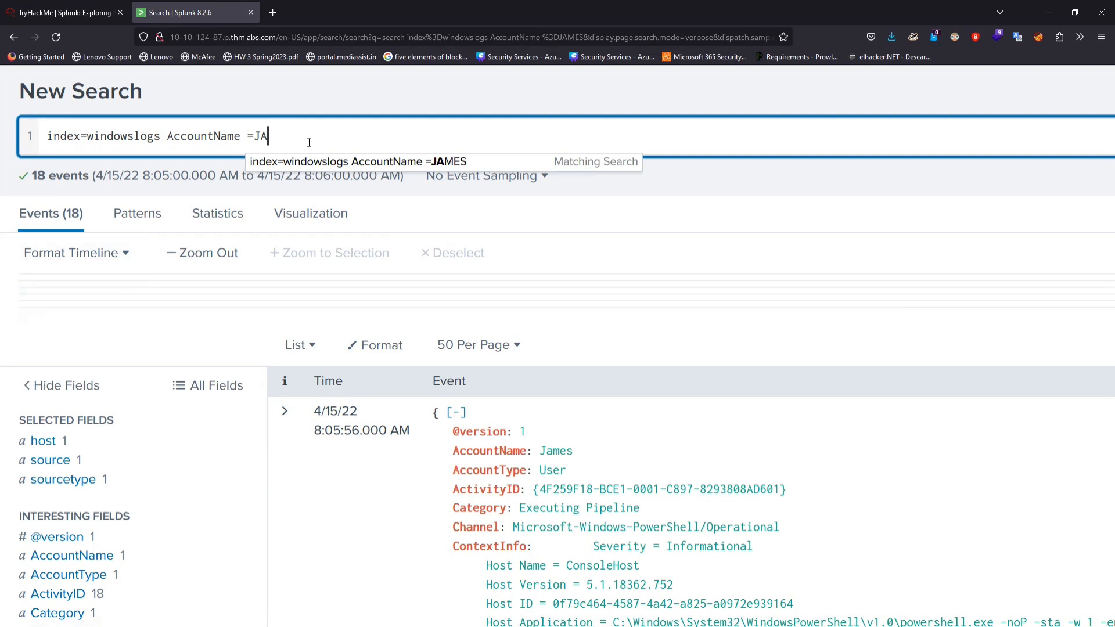
type("*")
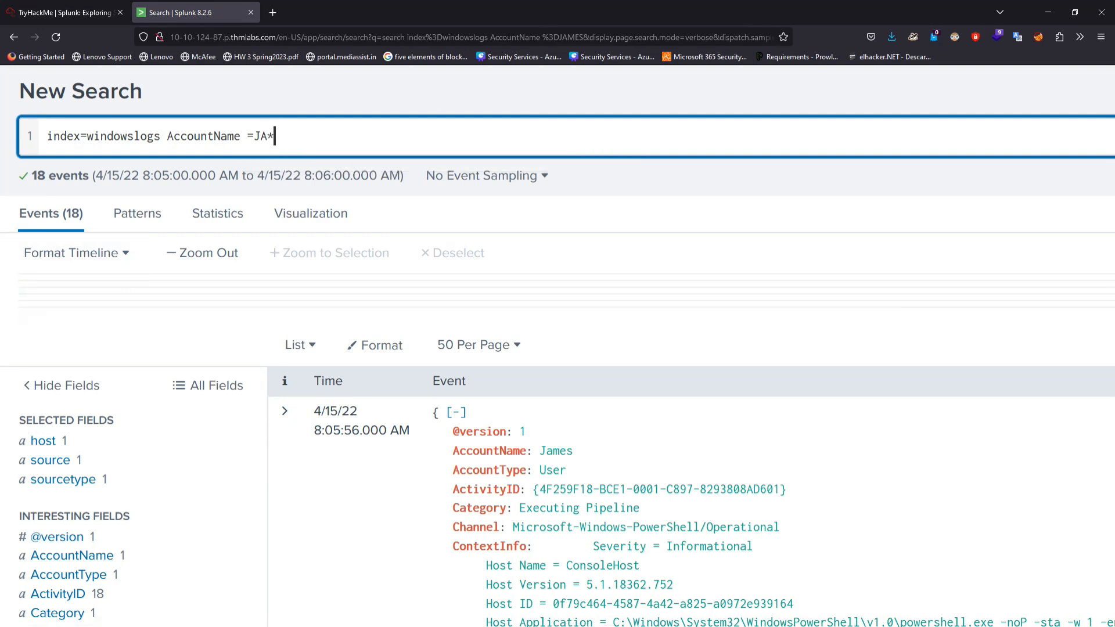
key("Return")
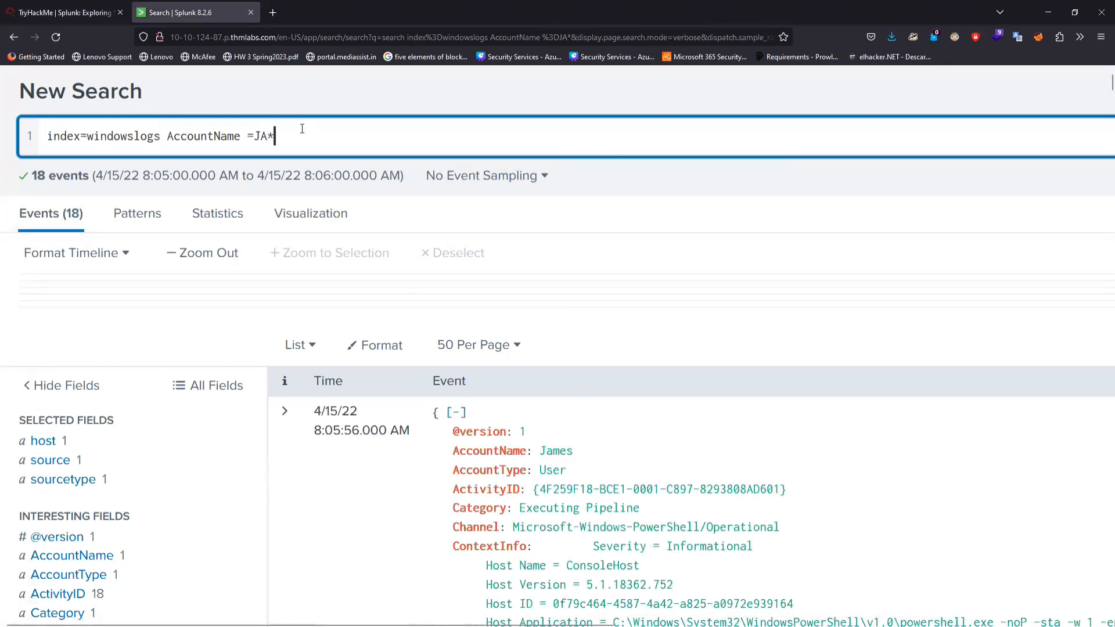
- Review the DestinationIp=172.* wildcard example in the TryHackMe room
left_click(67, 4)
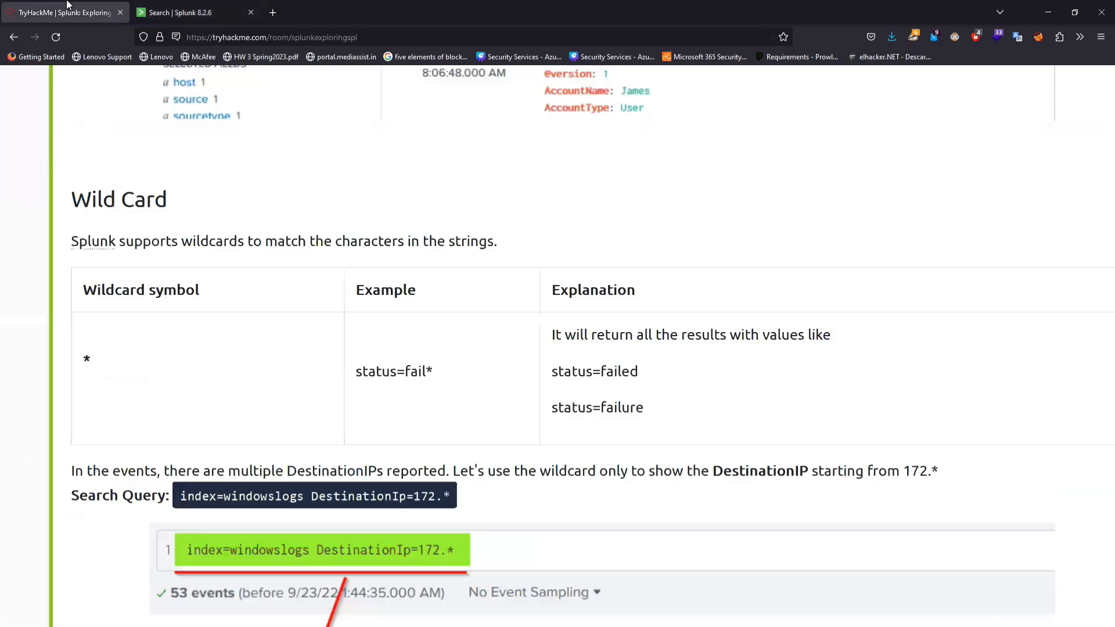
scroll(300, 410, "down", 3)
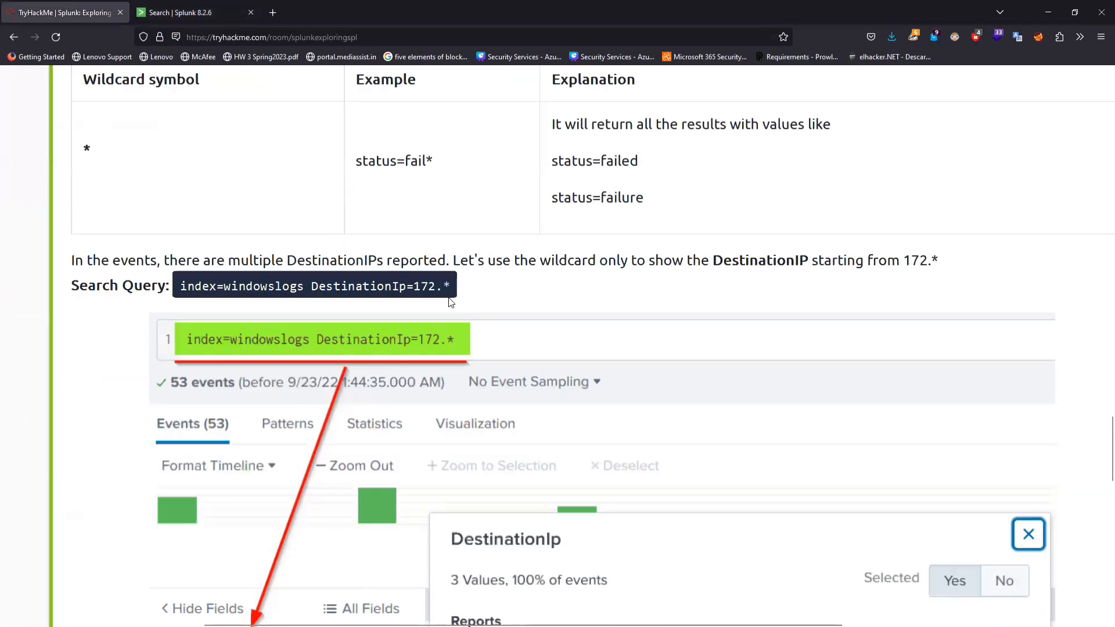
scroll(451, 302, "down", 2)
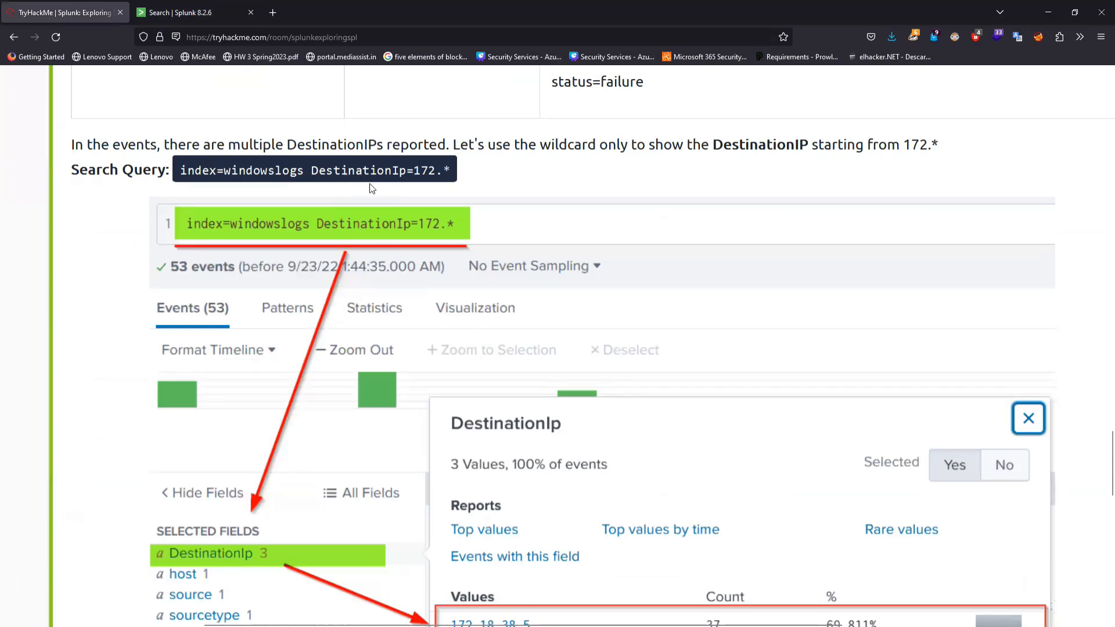
- Switch to the Splunk search, remove the AccountName condition from the query, and run index=windowslogs alone
left_click(174, 12)
left_click_drag(167, 138, 276, 138)
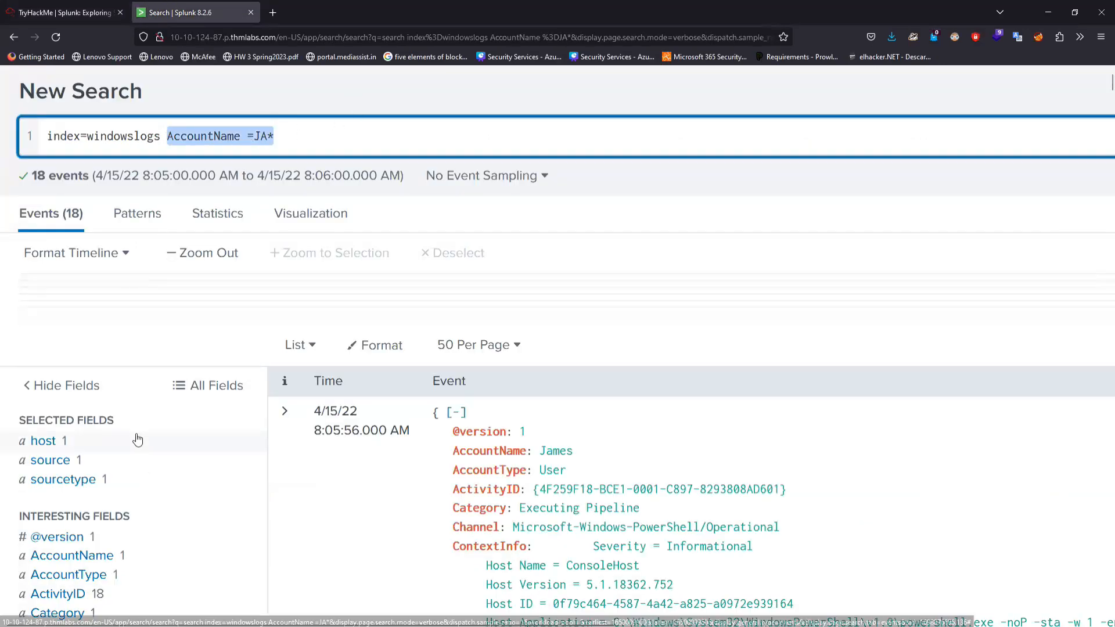
scroll(137, 438, "down", 4)
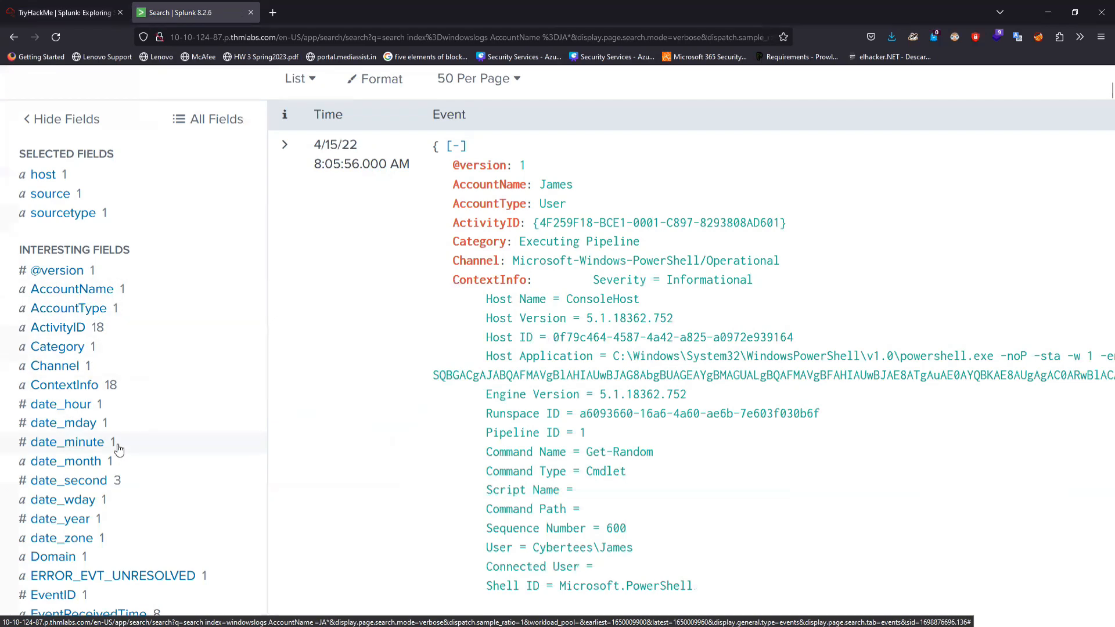
scroll(117, 448, "down", 3)
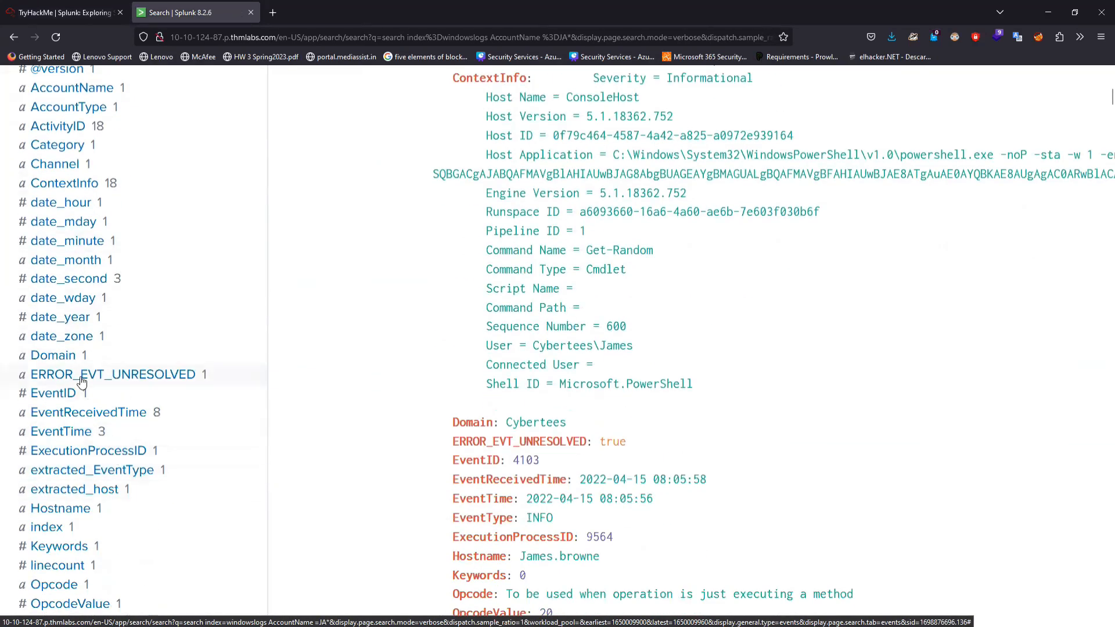
scroll(81, 381, "down", 7)
scroll(81, 381, "down", 1)
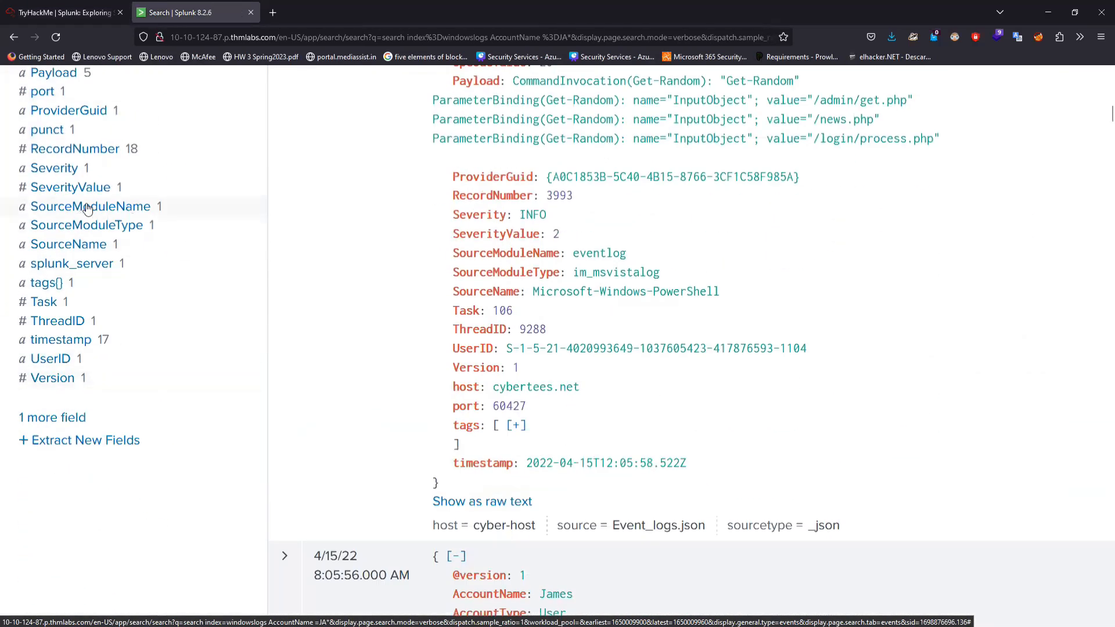
scroll(81, 264, "up", 17)
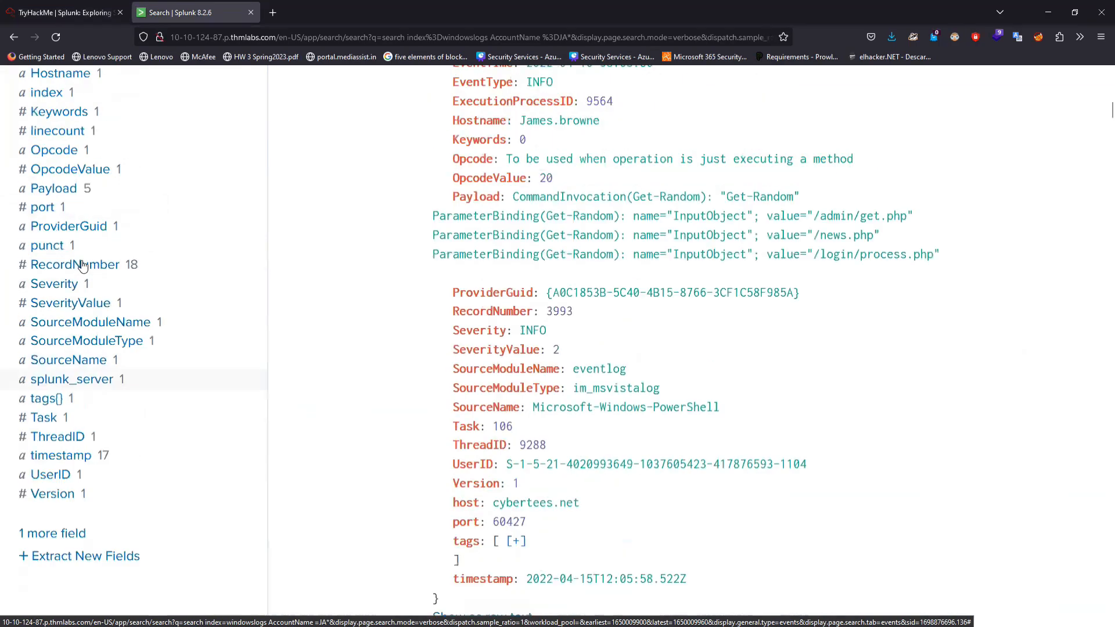
key("BackSpace")
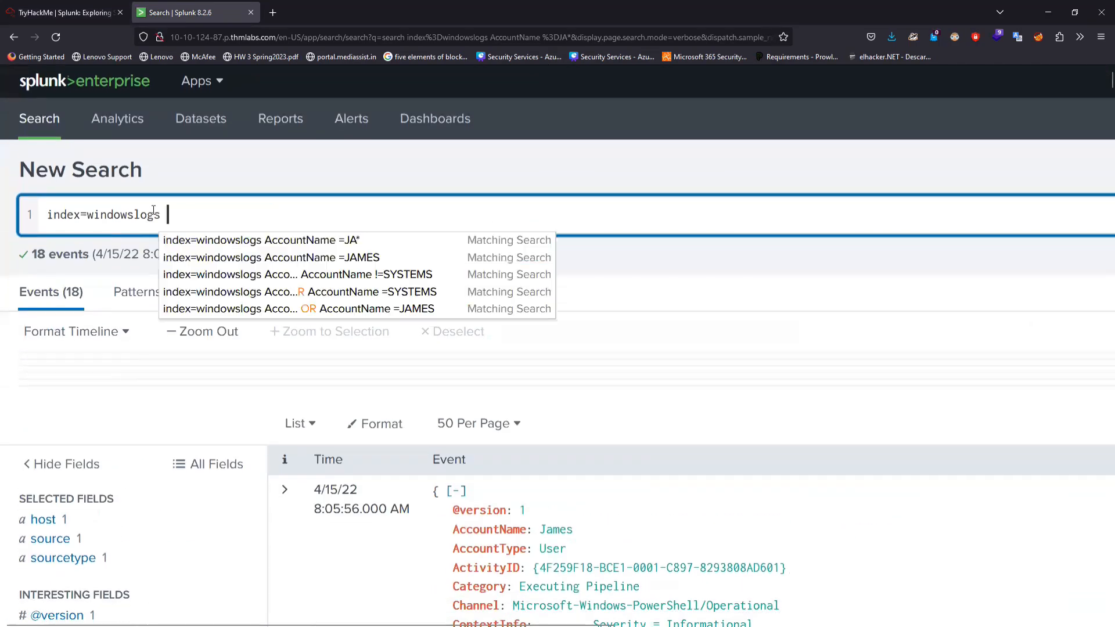
key("Return")
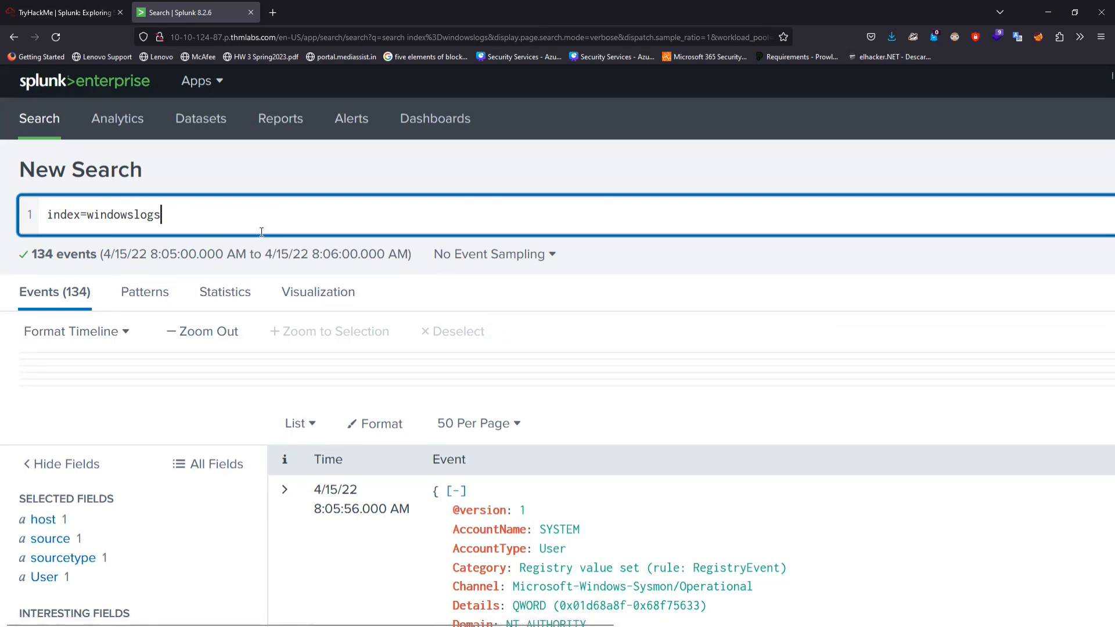
- Try to switch the time range of the index=windowslogs search to All time
scroll(435, 290, "right", 10)
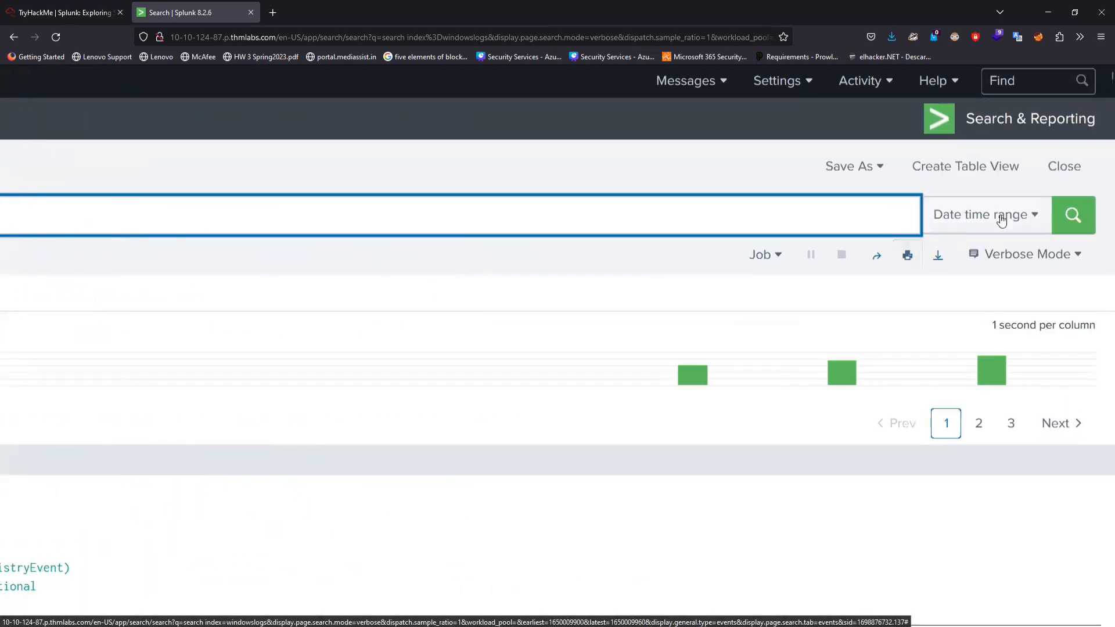
left_click(1001, 218)
left_click(482, 256)
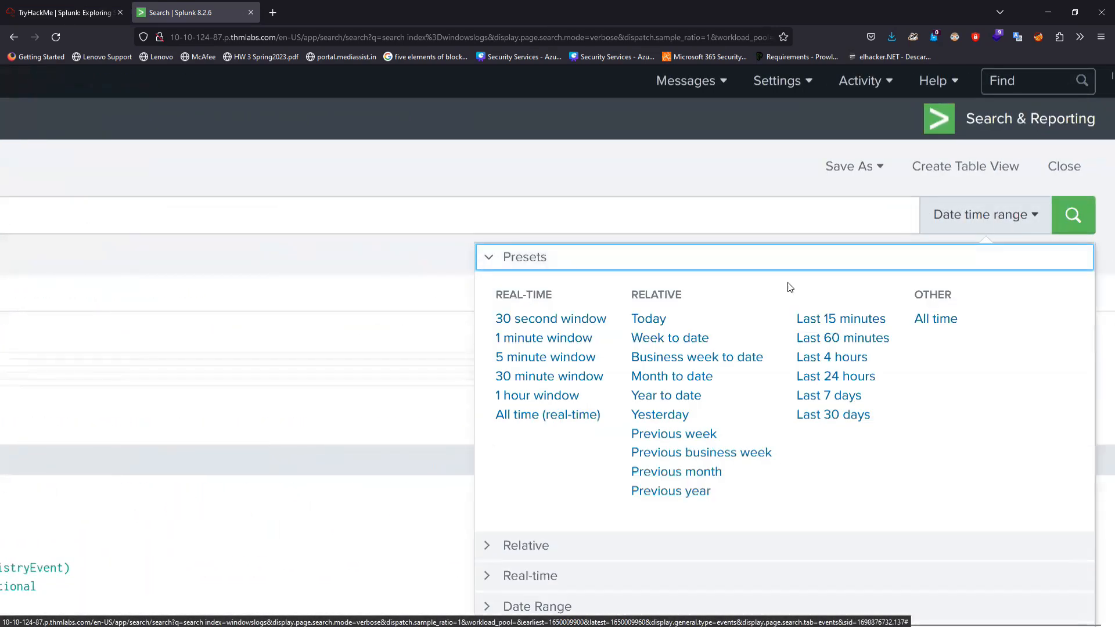
left_click(932, 325)
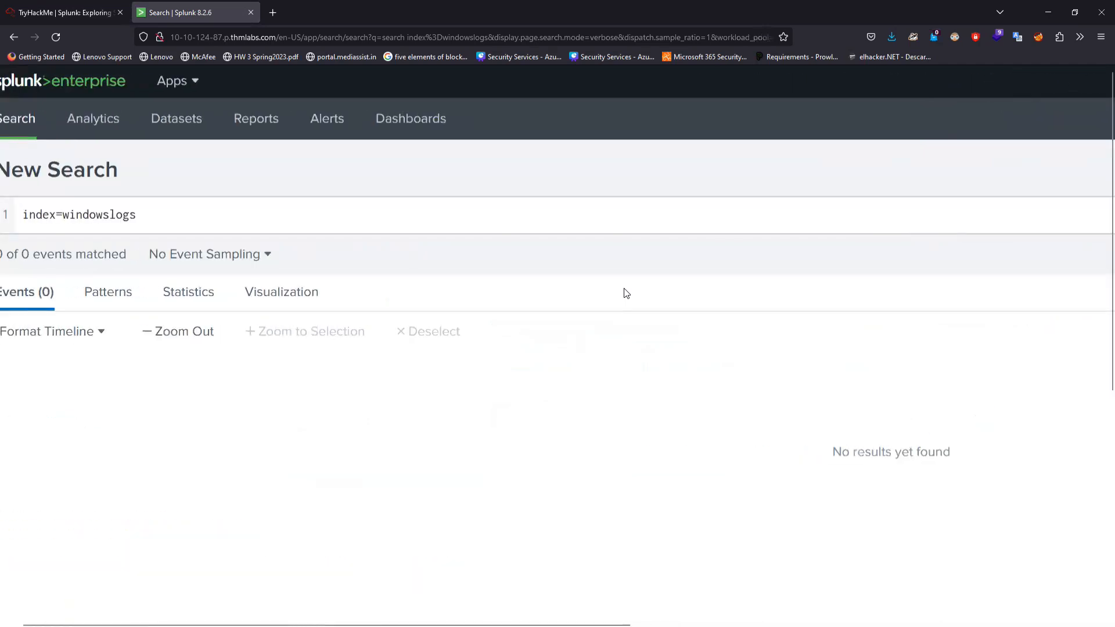
scroll(535, 301, "left", 10)
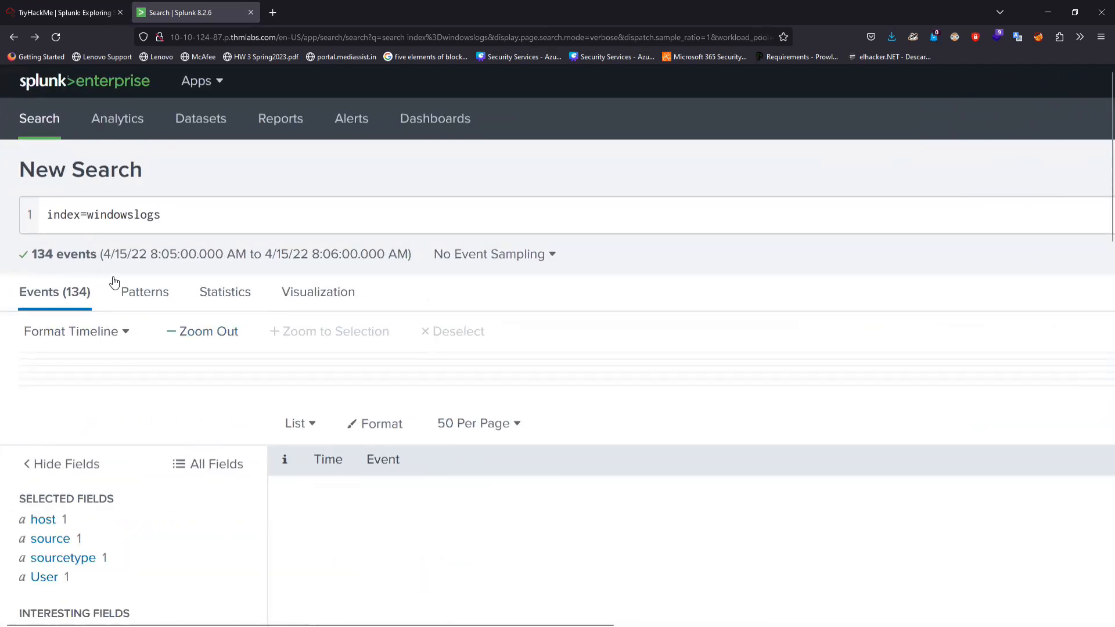
left_click(186, 215)
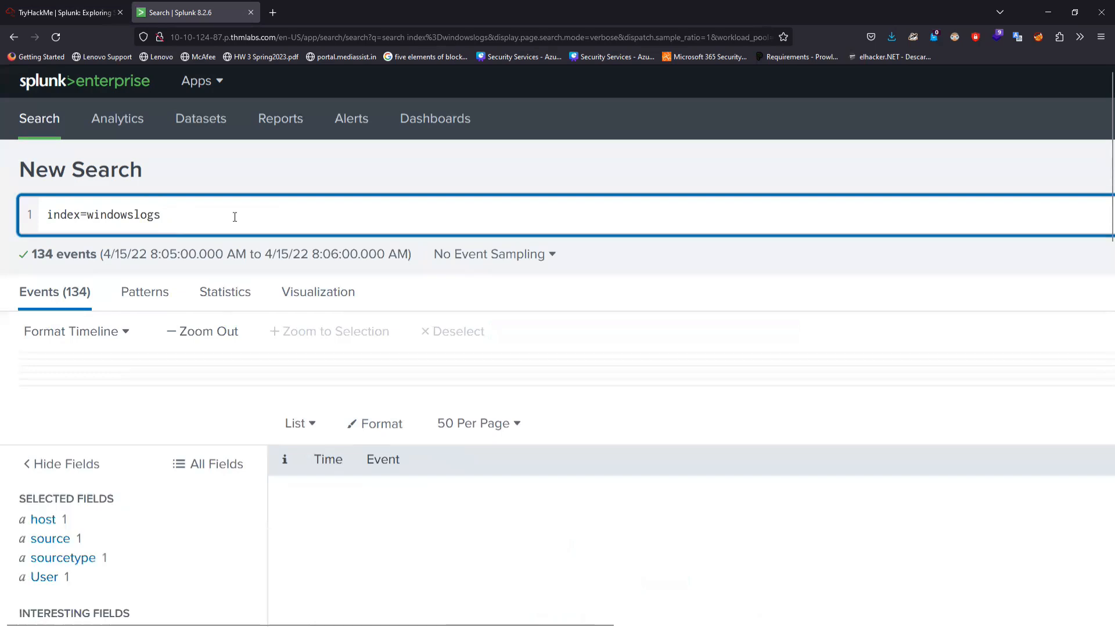
- Set the search's time range to the All time preset
scroll(375, 221, "right", 10)
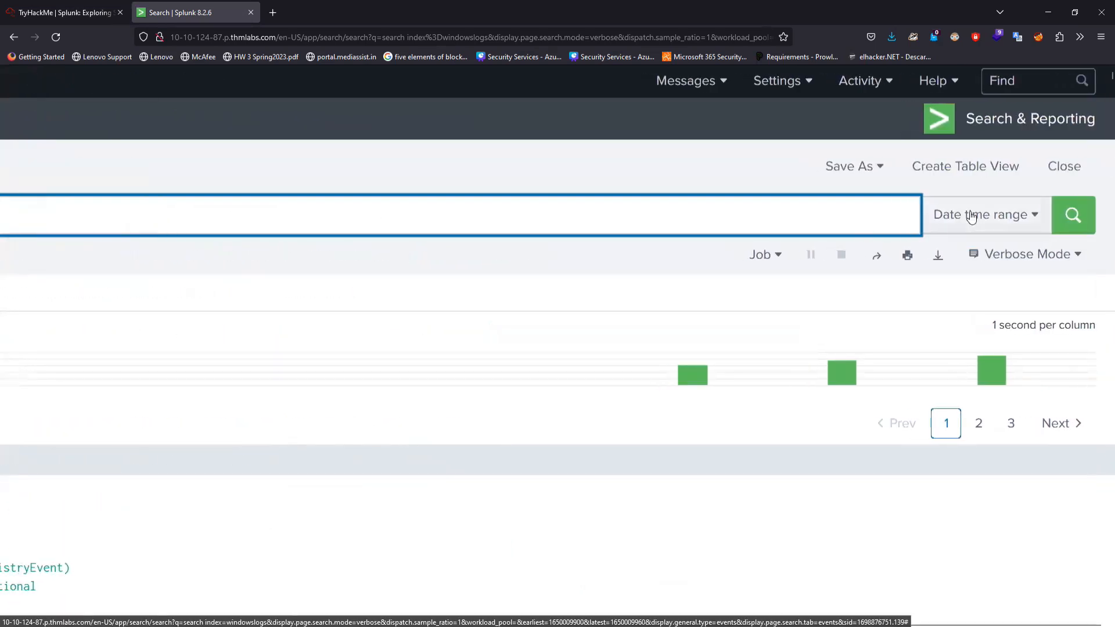
left_click(976, 214)
left_click(485, 256)
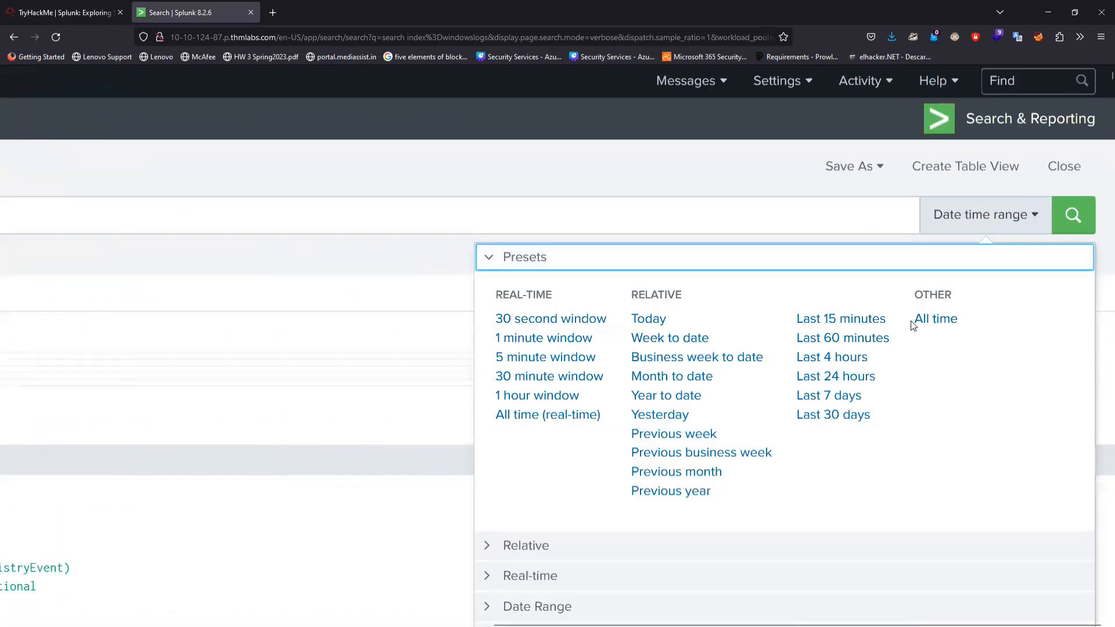
left_click(937, 317)
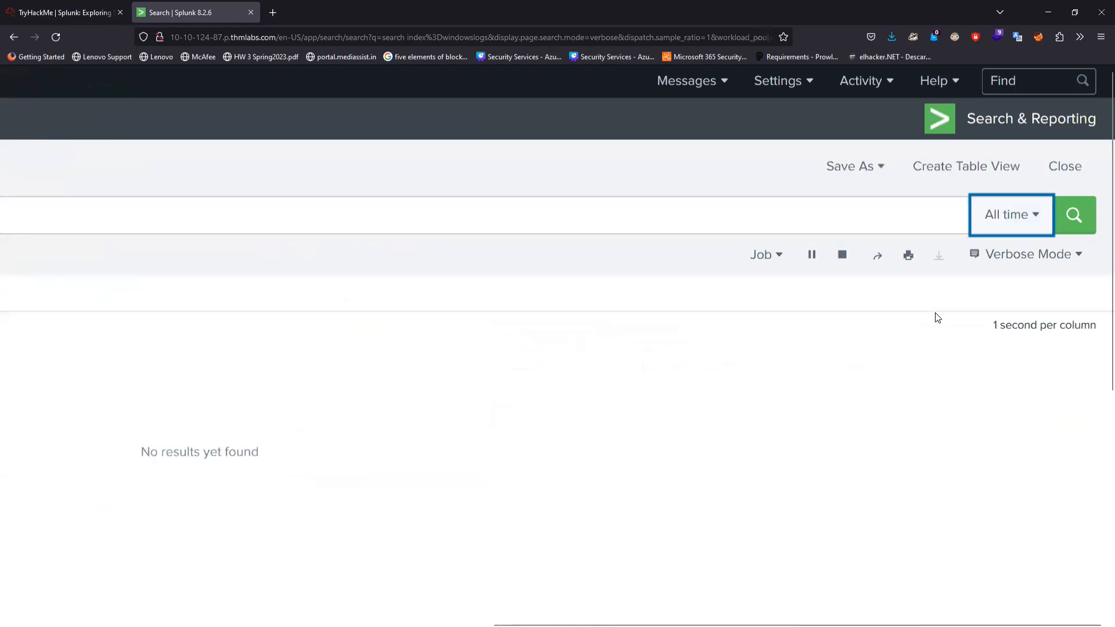
- Filter the events by the SourceAddress field value 172.90.12.11
scroll(937, 318, "left", 10)
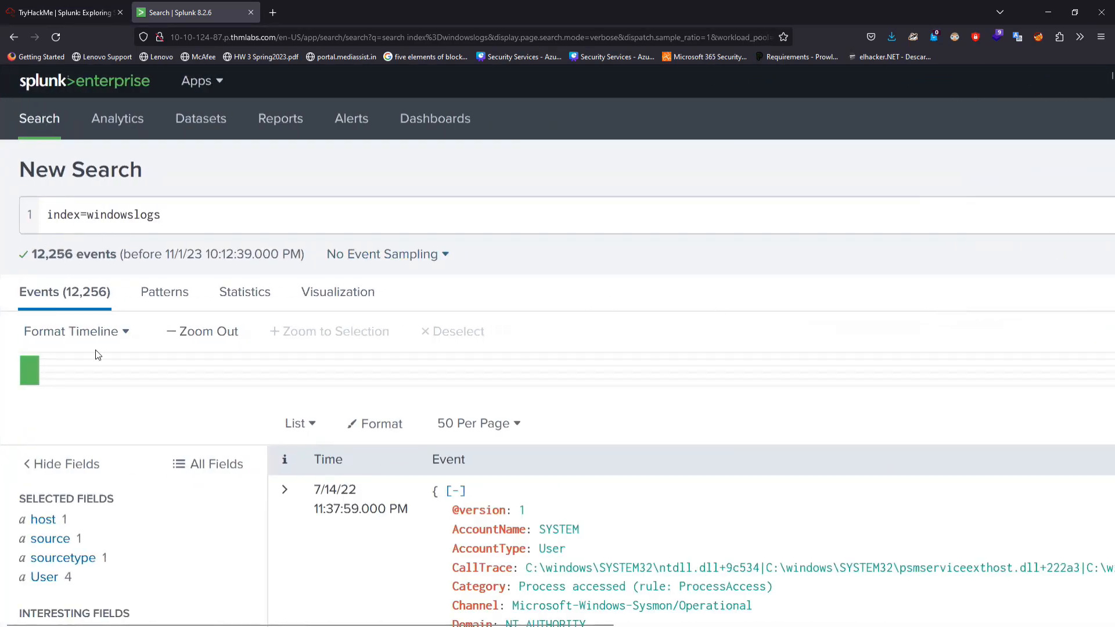
scroll(98, 355, "down", 12)
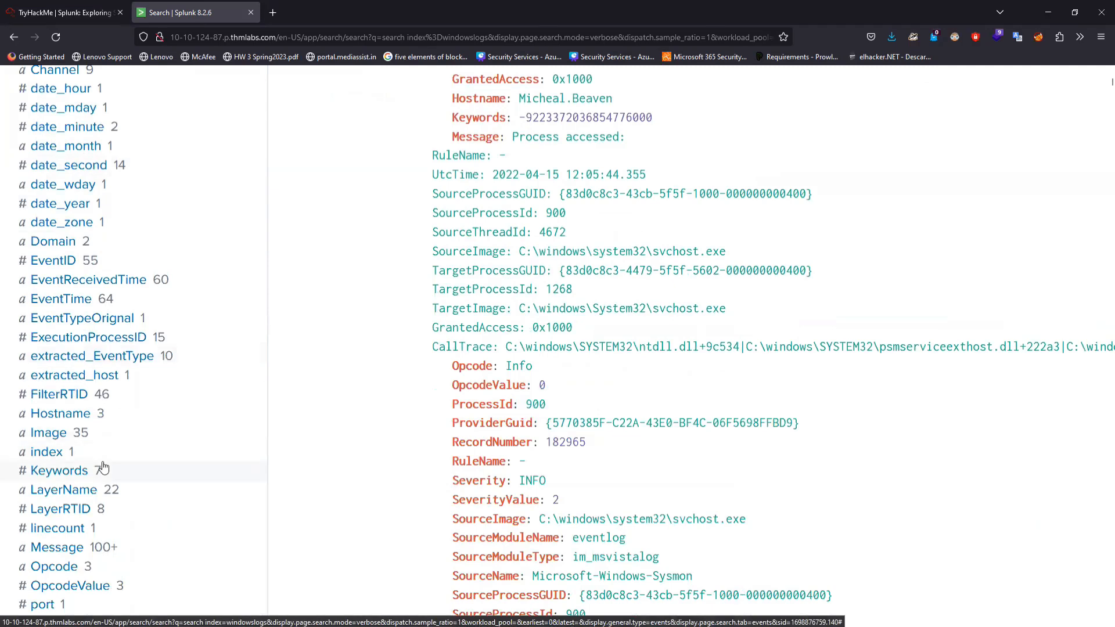
scroll(102, 468, "down", 5)
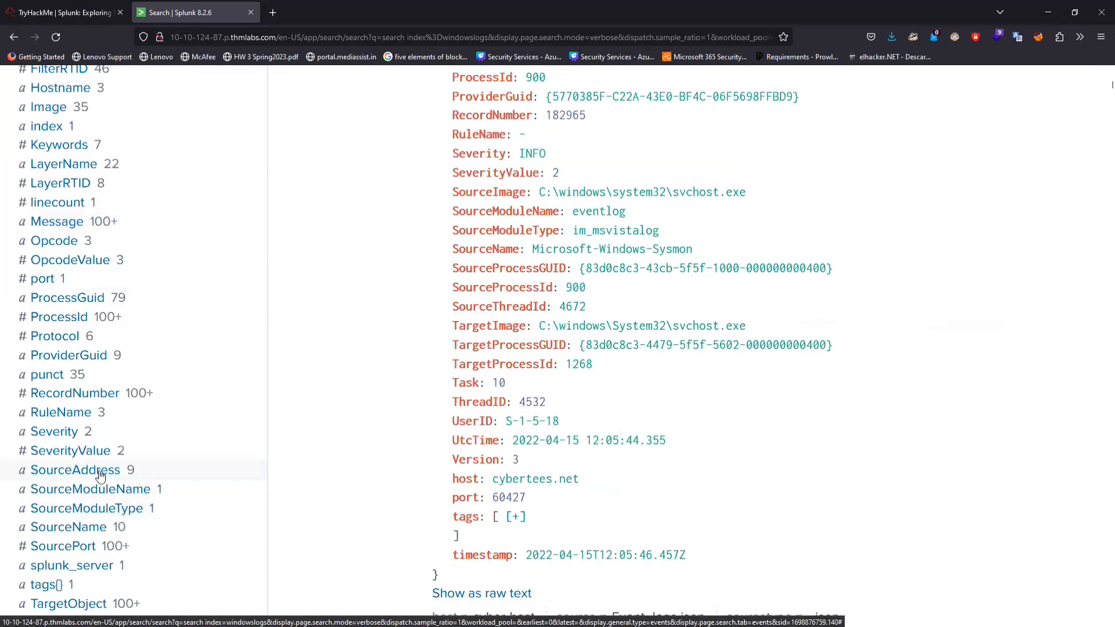
left_click(101, 475)
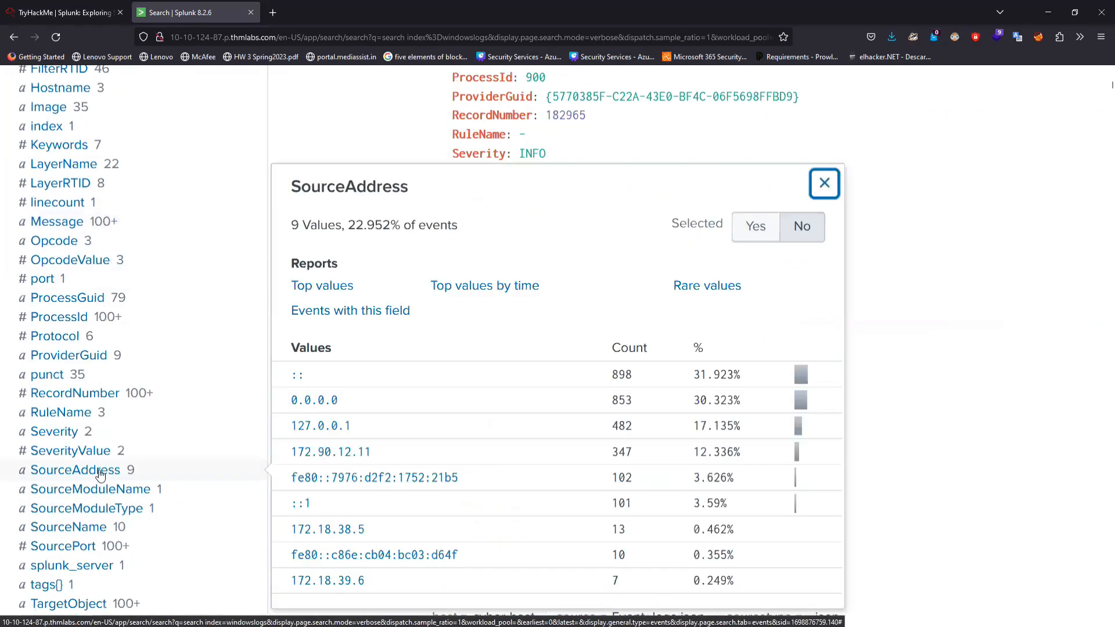
left_click(347, 458)
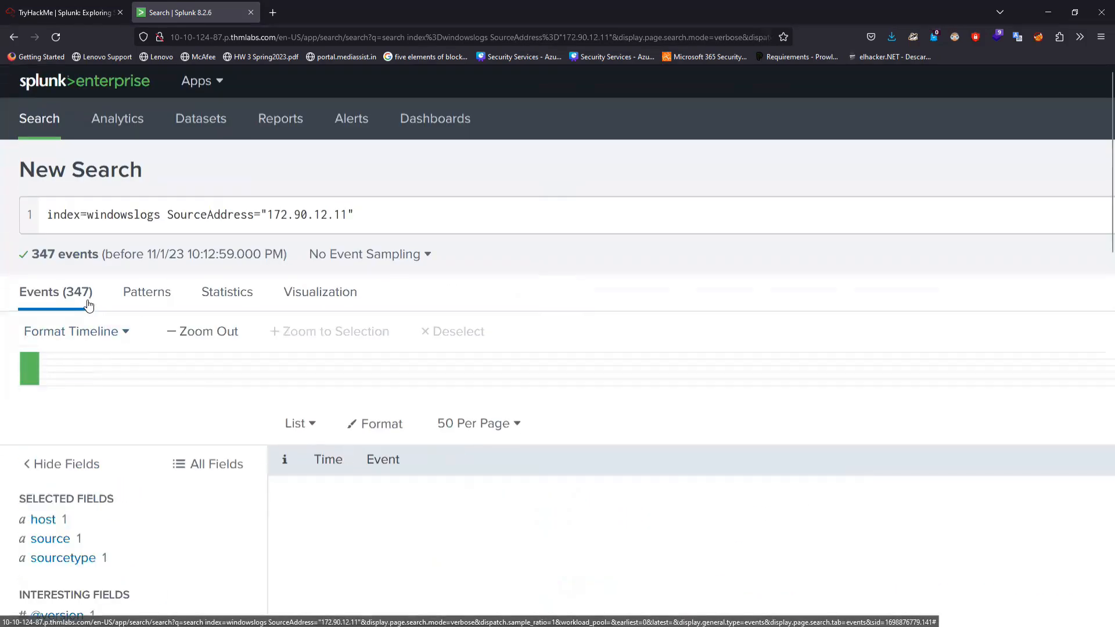
- Remove the quotes around the SourceAddress value, replace it with the wildcard pattern 172.90.*, and run the search
left_click(267, 212)
key("BackSpace")
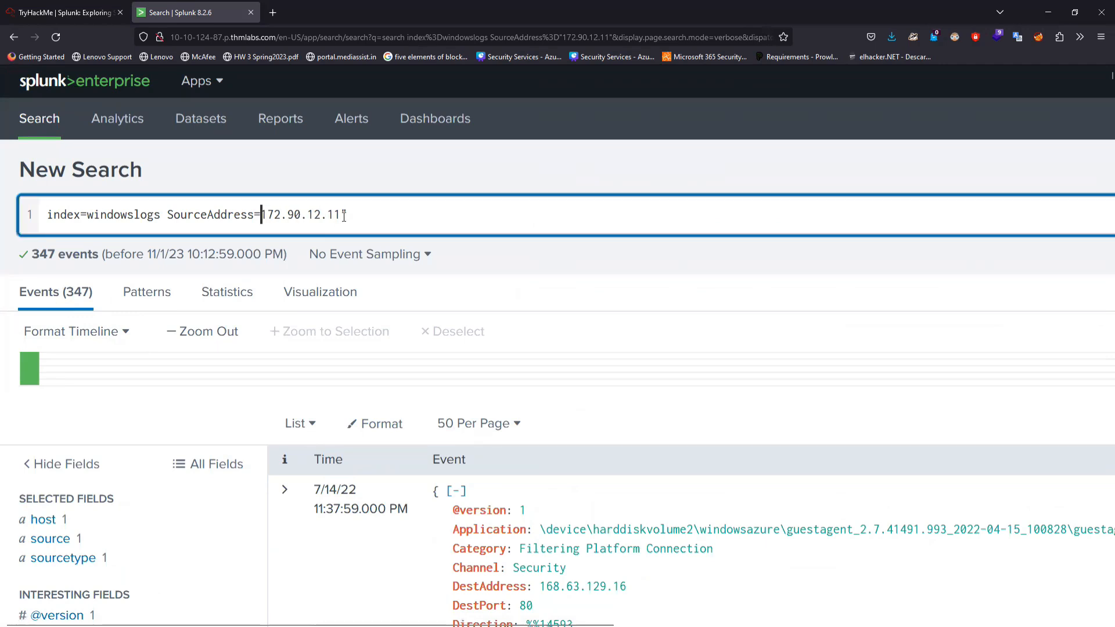
key("BackSpace")
key("BackSpace")
key("BackSpace")
key("BackSpace")
key("BackSpace")
key("BackSpace")
type(".")
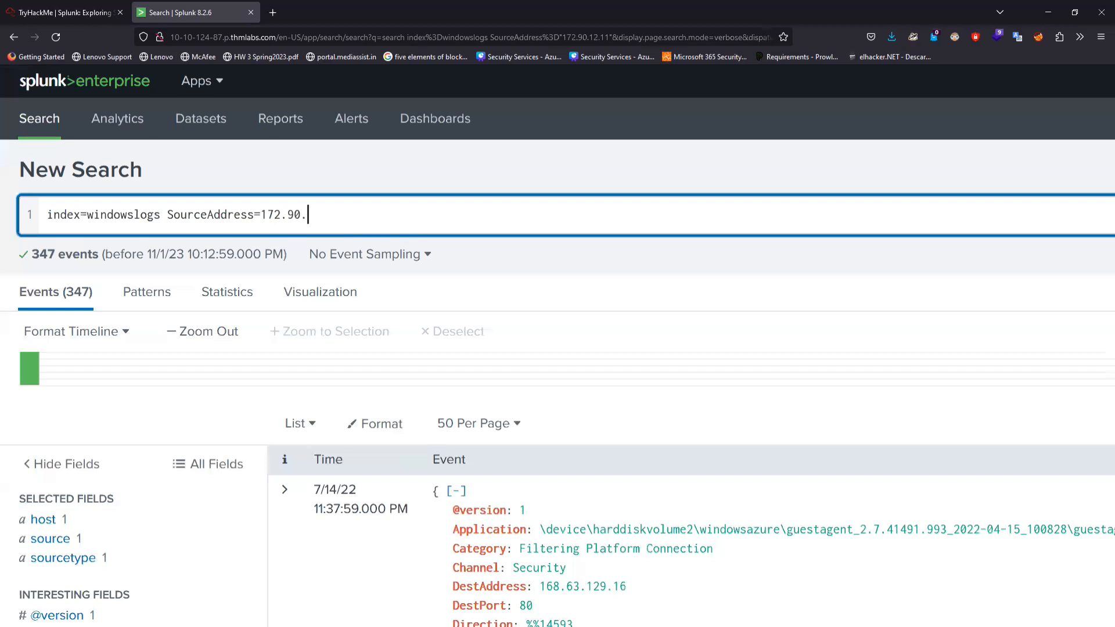
type("*")
key("Return")
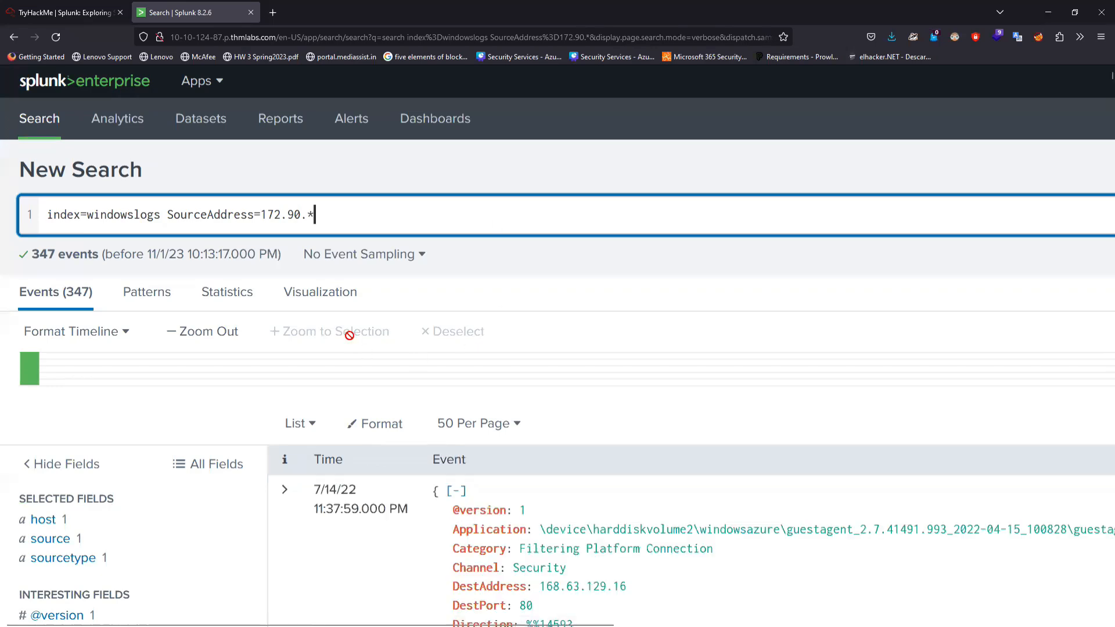
scroll(349, 335, "down", 4)
scroll(349, 335, "up", 4)
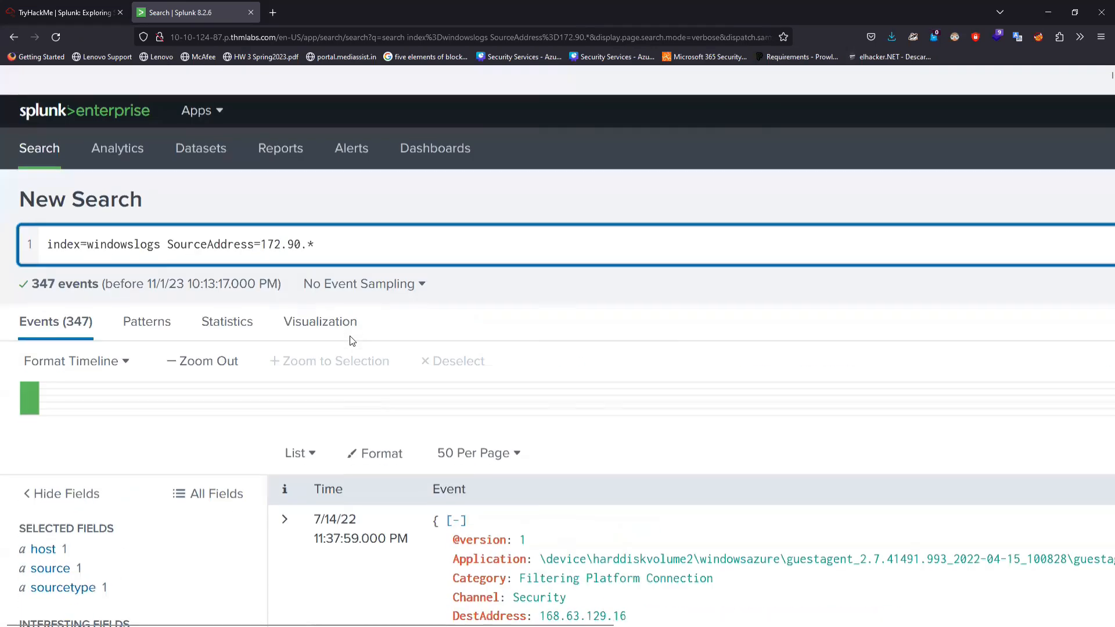
- Broaden the SourceAddress pattern to 172.* and run the search
key("BackSpace")
key("BackSpace")
key("BackSpace")
key("BackSpace")
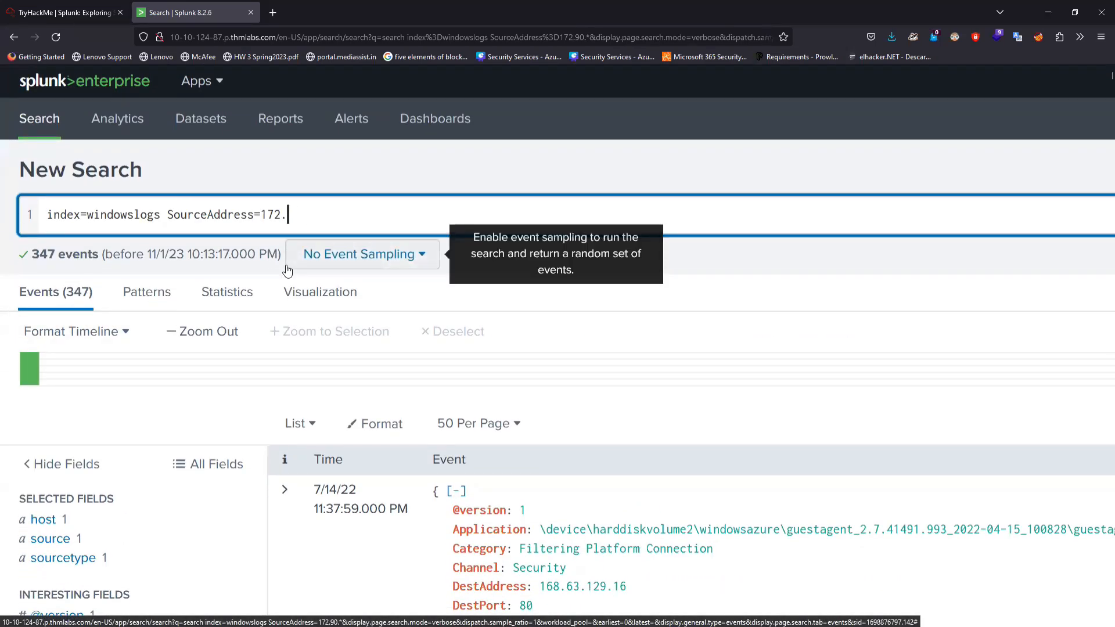
type("*")
key("Return")
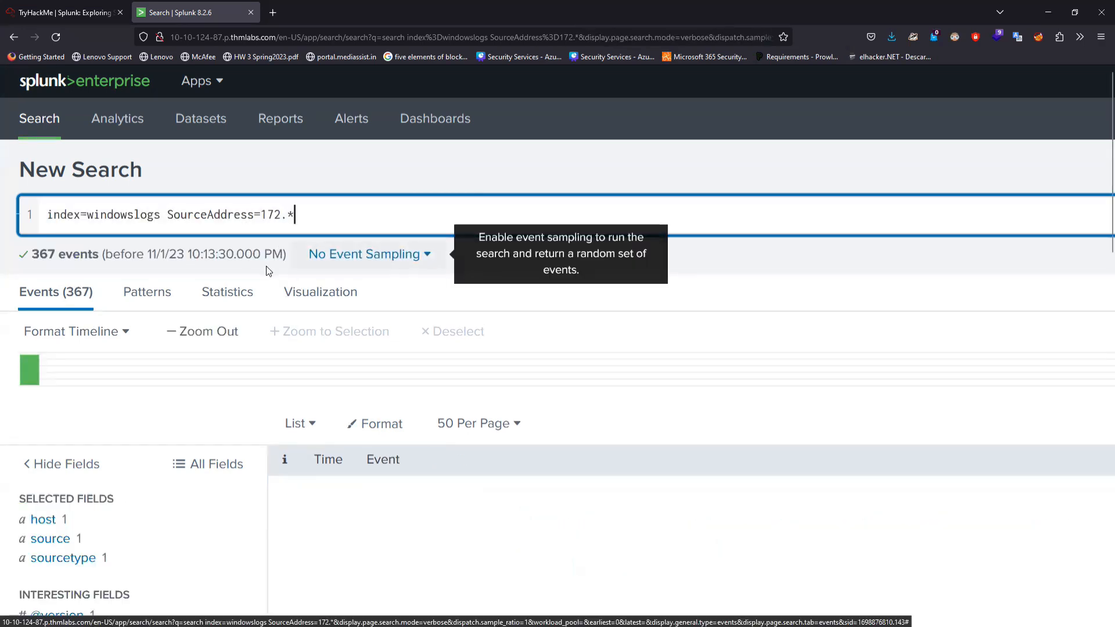
- Inspect the SourceAddress field's values in the results and compare them with the wildcard in the query
scroll(266, 266, "down", 4)
scroll(154, 587, "down", 13)
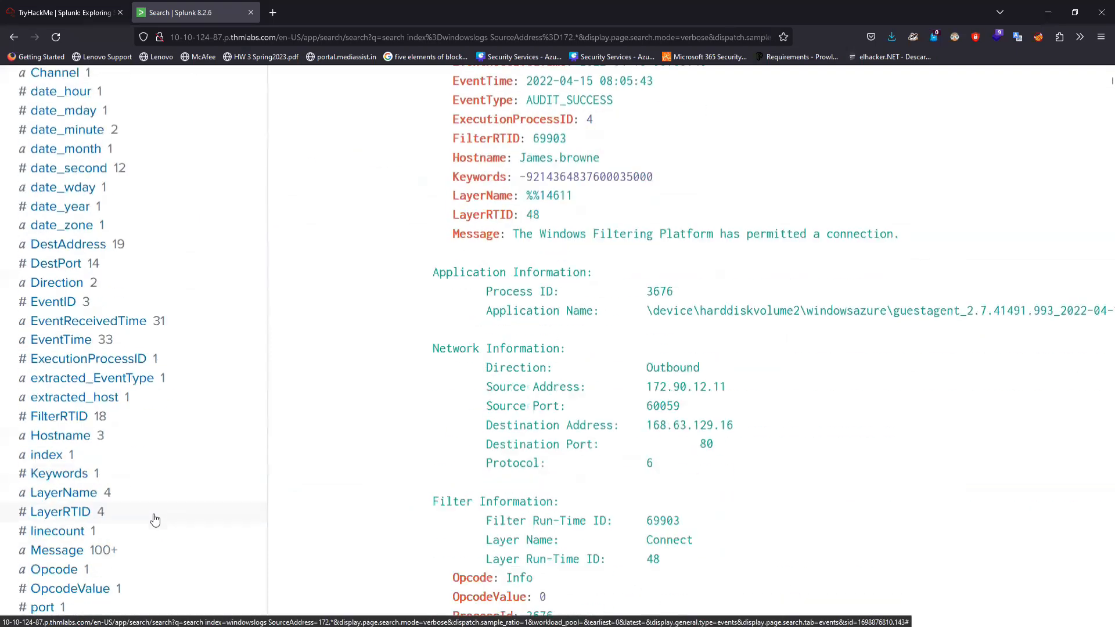
left_click(120, 379)
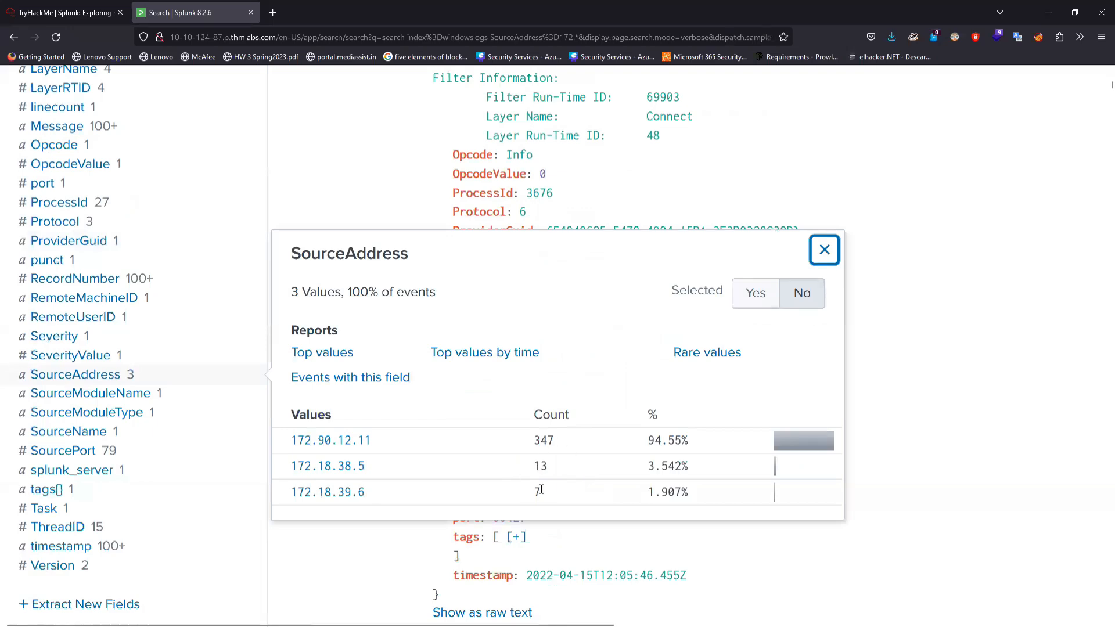
key("ctrl+minus")
key("ctrl+minus")
key("ctrl+minus")
key("ctrl+minus")
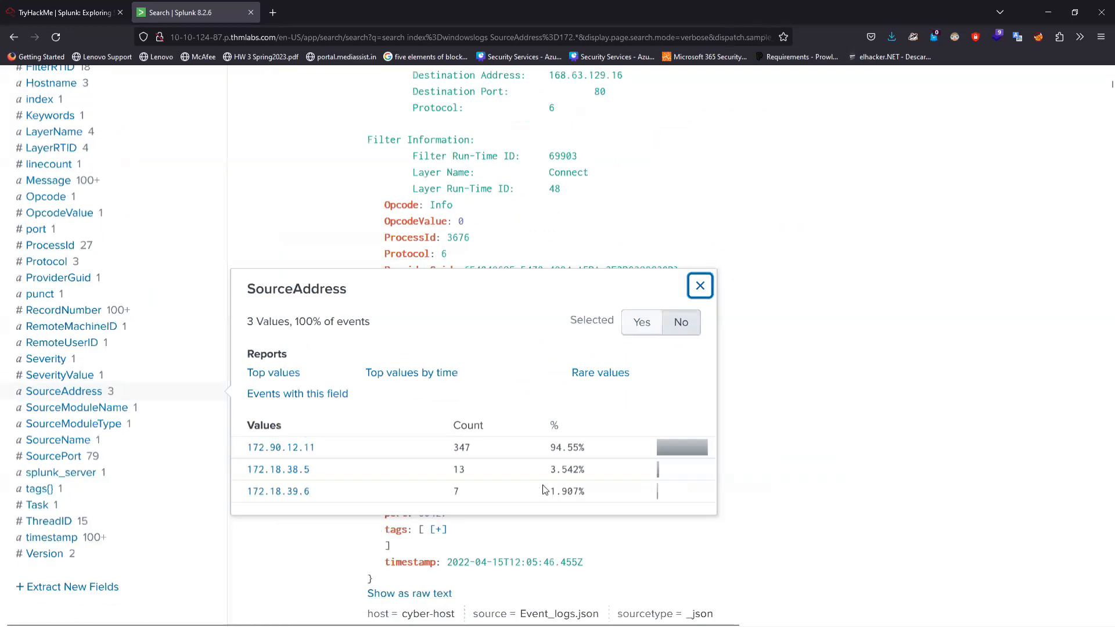
scroll(374, 296, "up", 8)
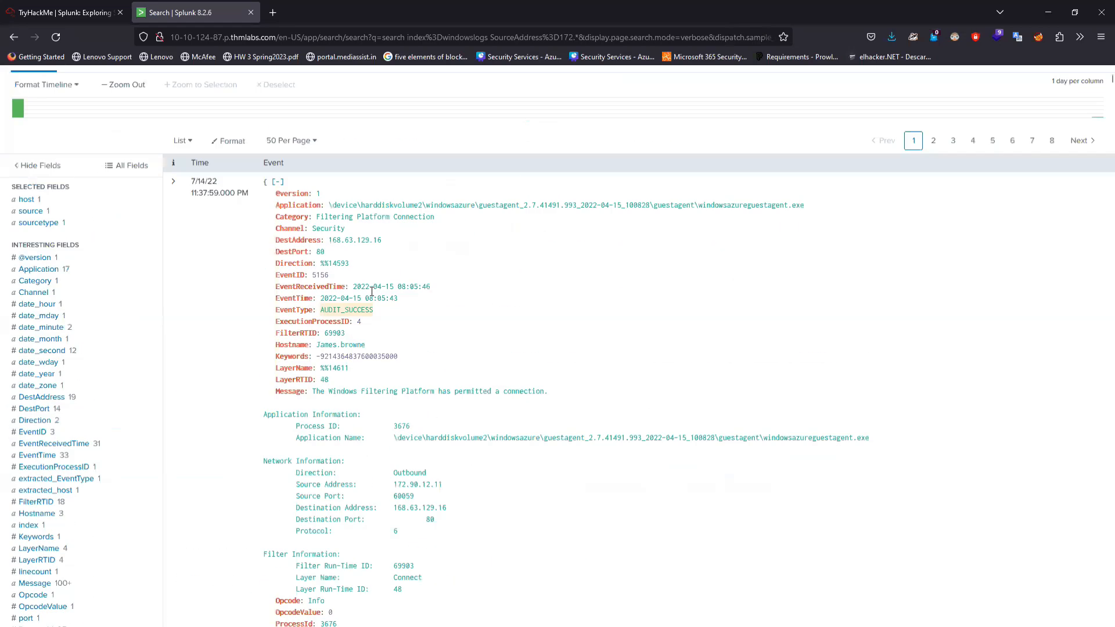
scroll(210, 221, "up", 5)
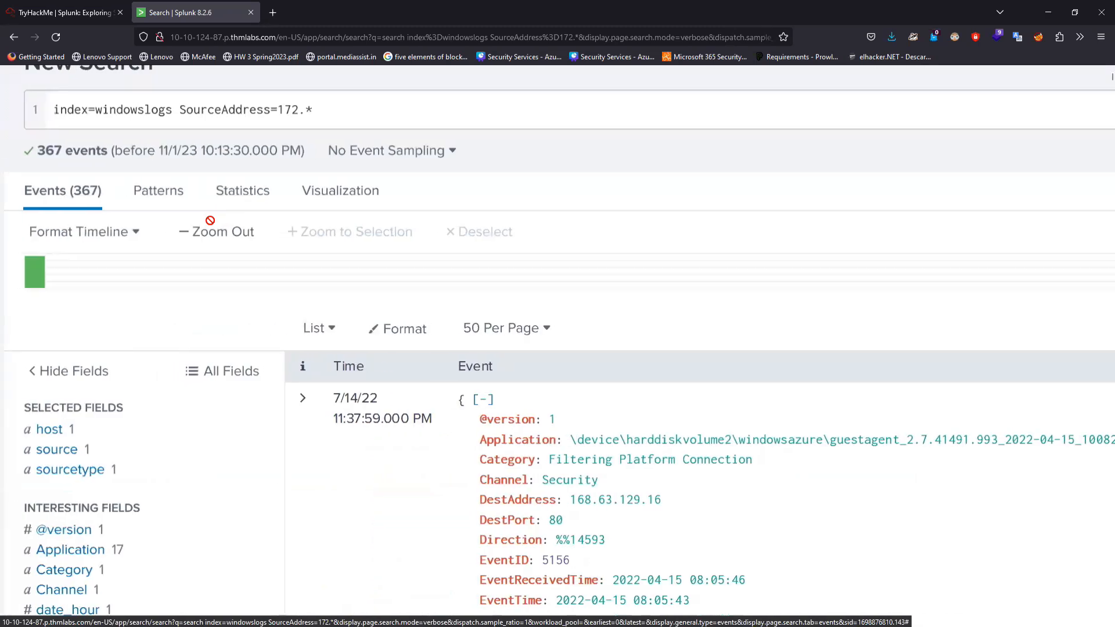
left_click(313, 116)
left_click_drag(313, 115, 303, 116)
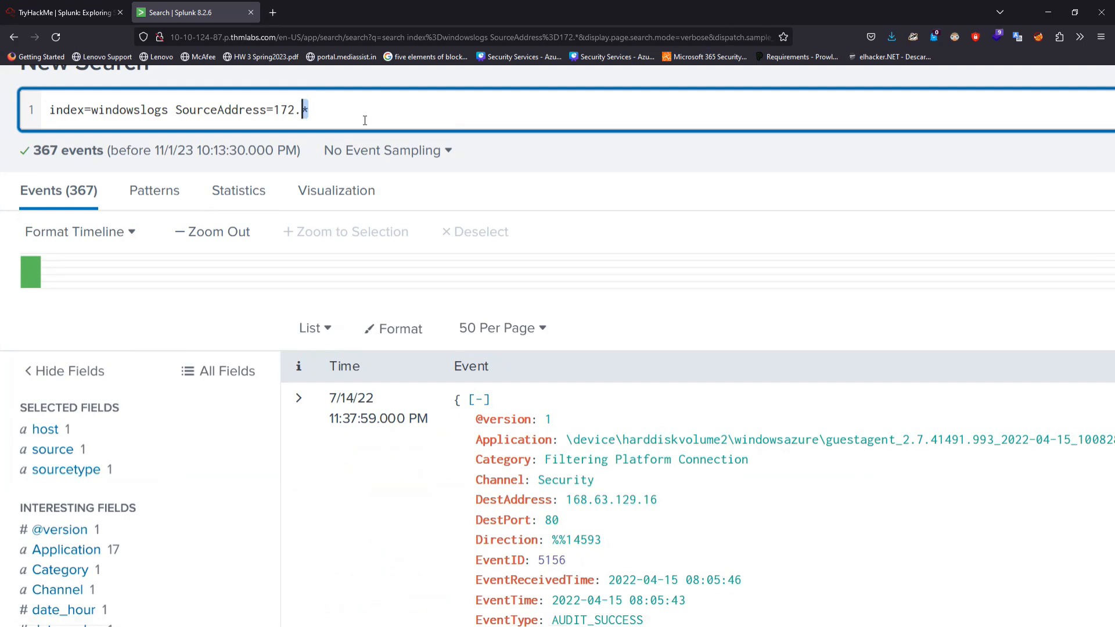
- Return to the TryHackMe room and review the DestinationIp wildcard example's field values and the questions below it
left_click(64, 12)
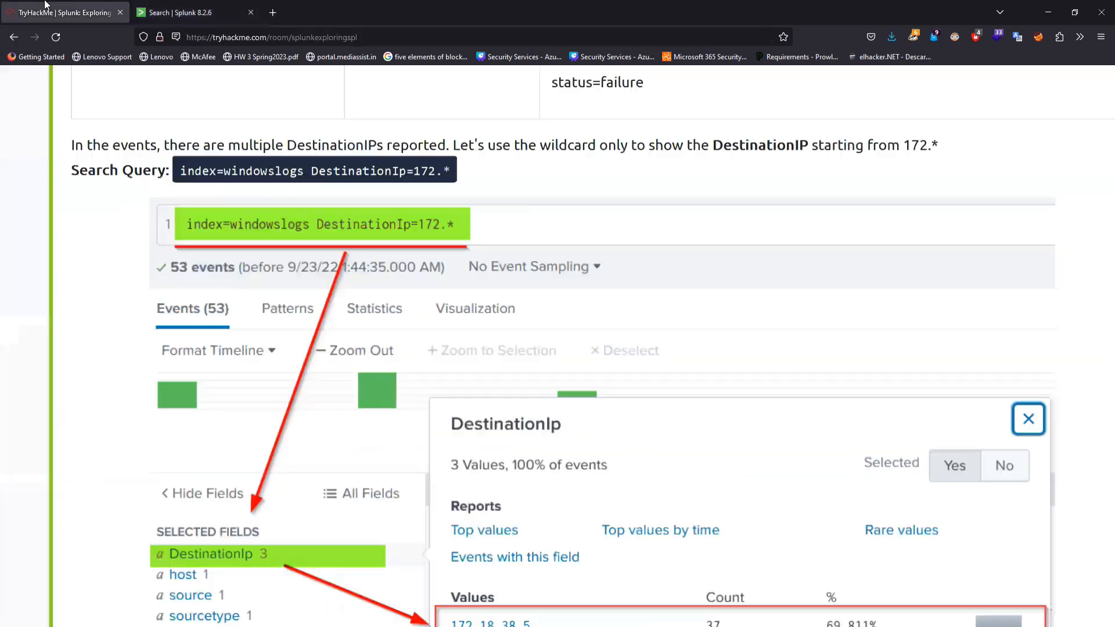
scroll(270, 347, "up", 1)
scroll(366, 406, "down", 3)
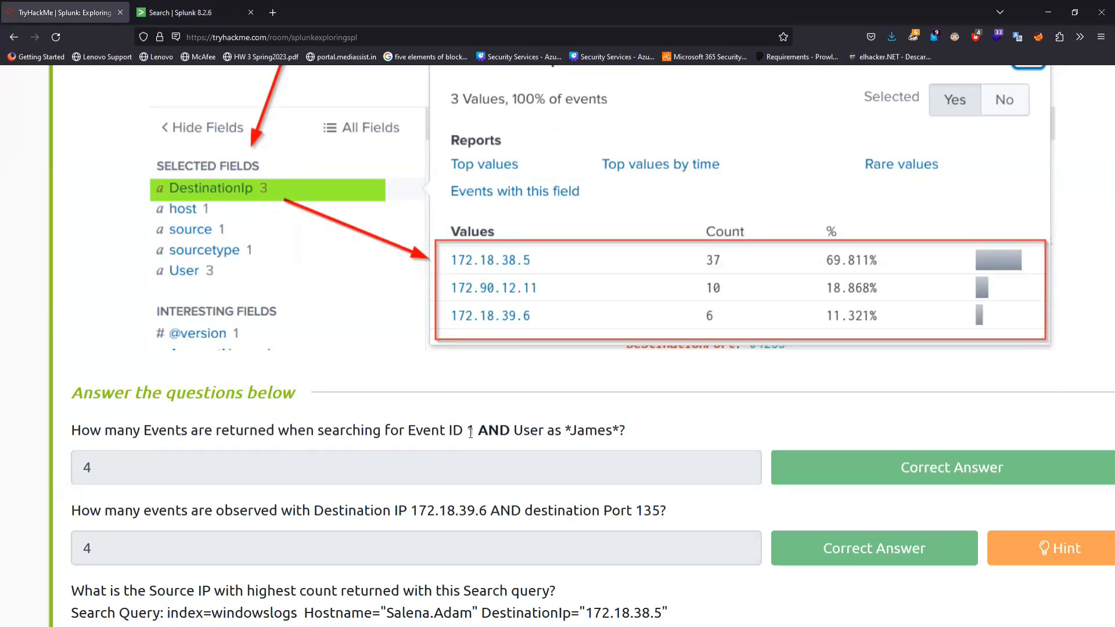
scroll(470, 433, "up", 3)
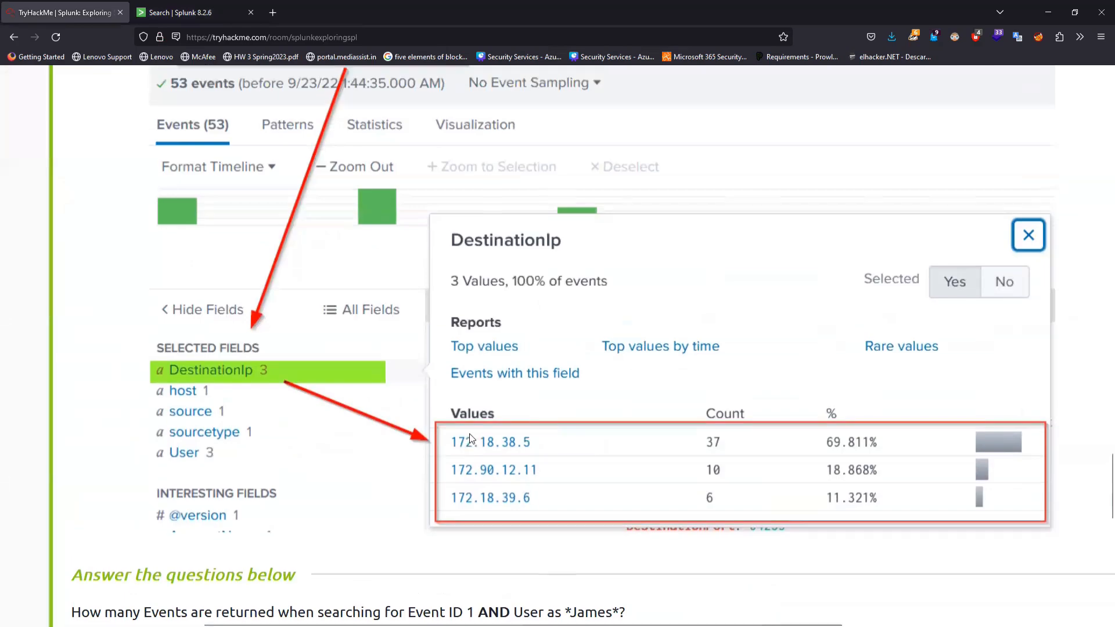
- Review the room's Wild Card section and the questions under it, starting with the one on Event ID 1 AND User
scroll(472, 438, "up", 5)
scroll(501, 337, "up", 15)
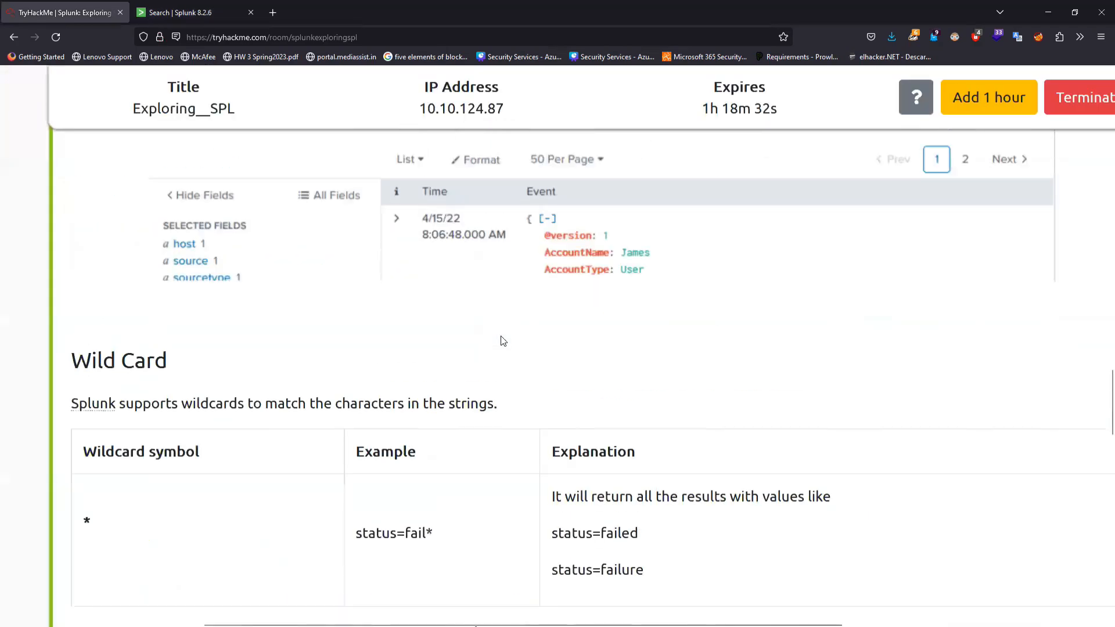
scroll(503, 341, "down", 15)
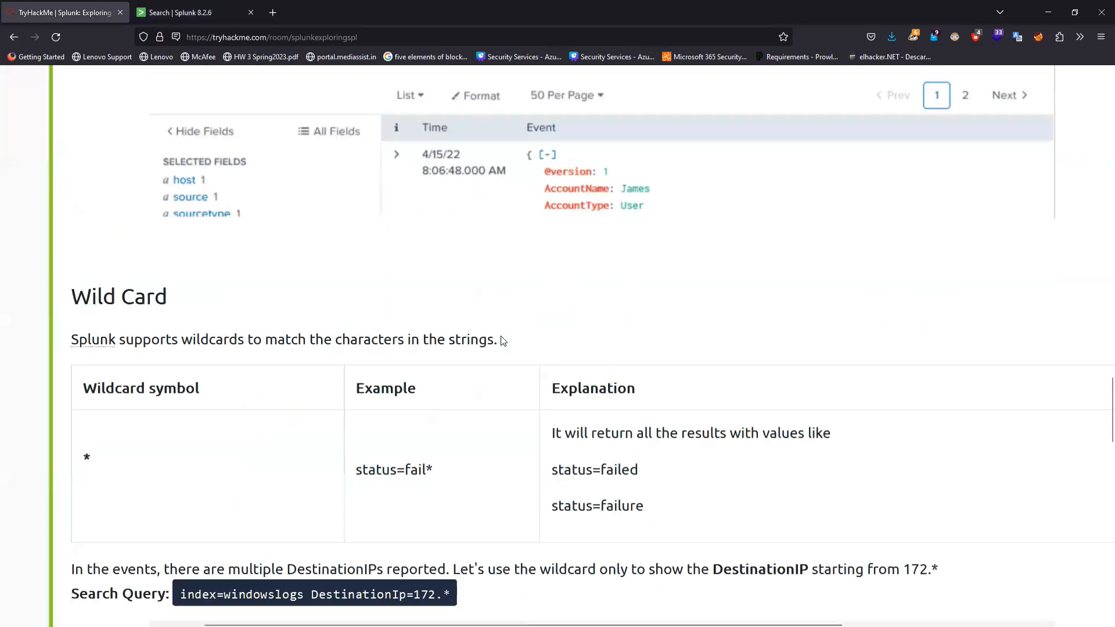
scroll(503, 341, "down", 3)
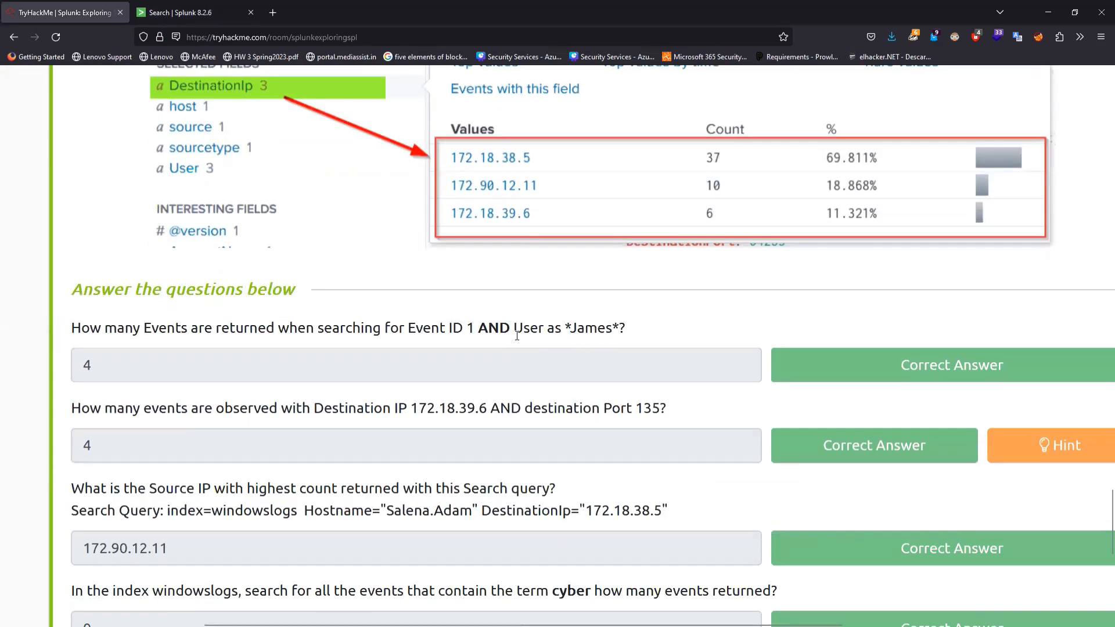
scroll(516, 336, "up", 1)
scroll(519, 340, "down", 2)
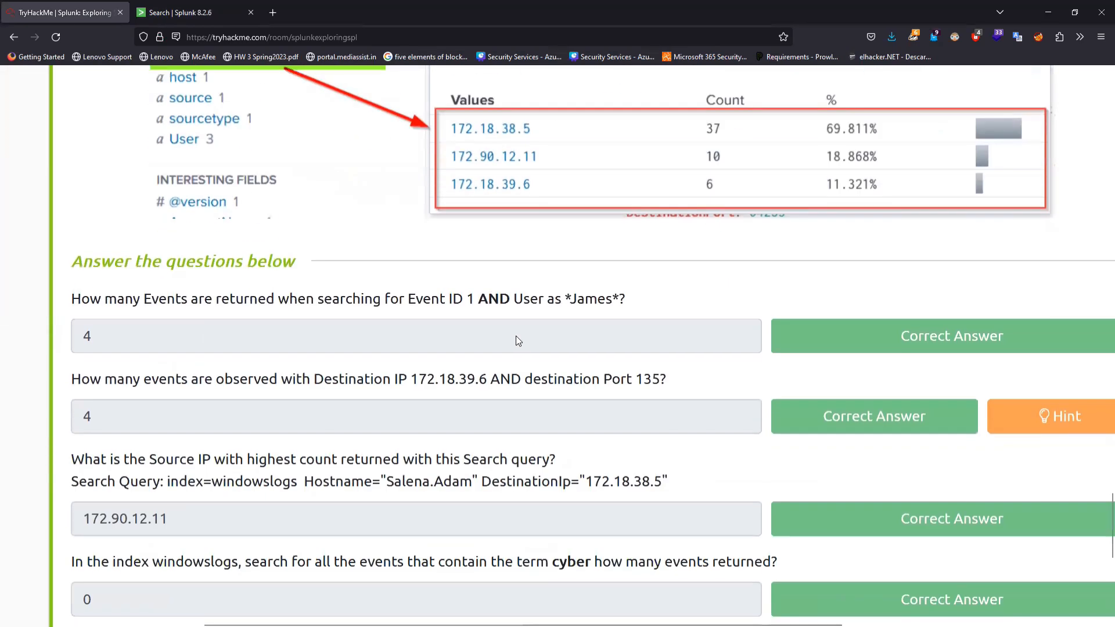
scroll(500, 321, "right", 1)
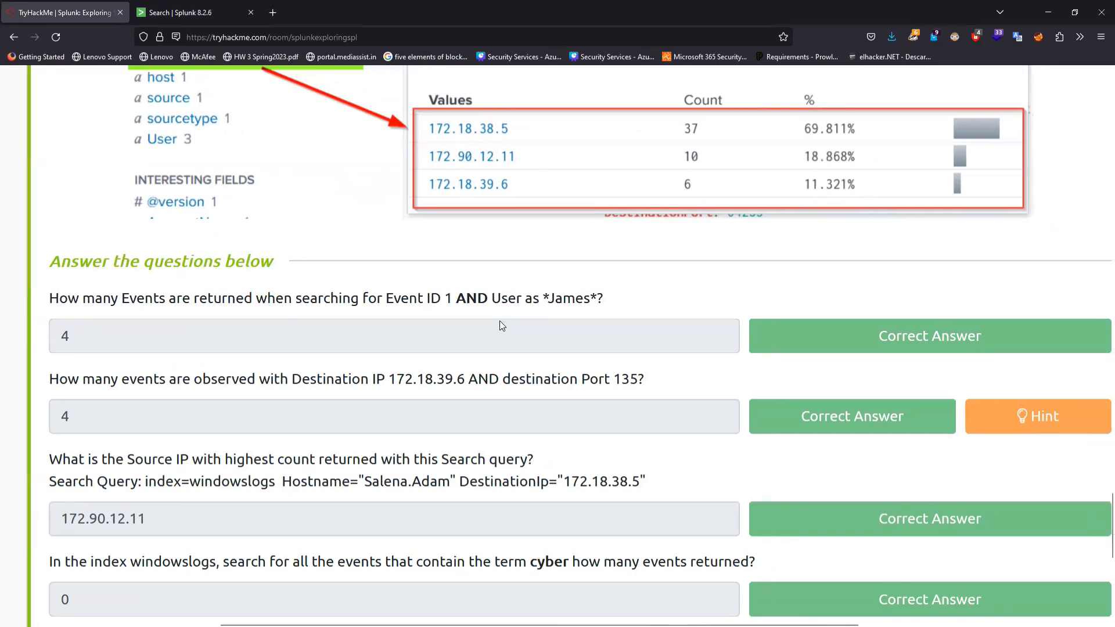
- In Splunk, replace the SourceAddress filter with AccountName set to the user named in the room's first question, and run the search
left_click(174, 12)
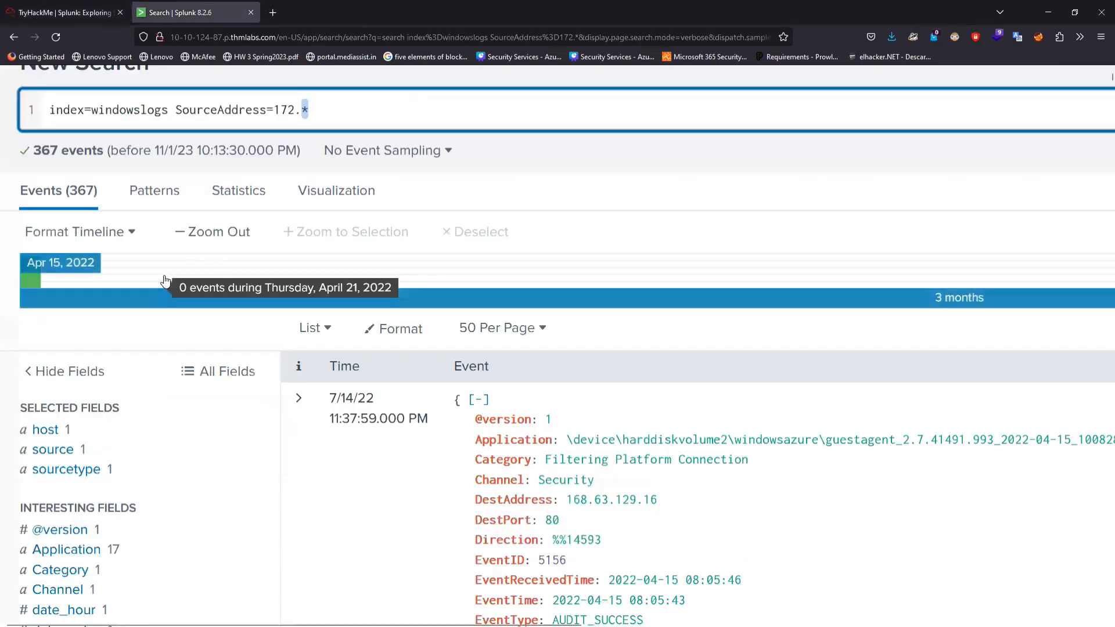
left_click_drag(179, 112, 324, 121)
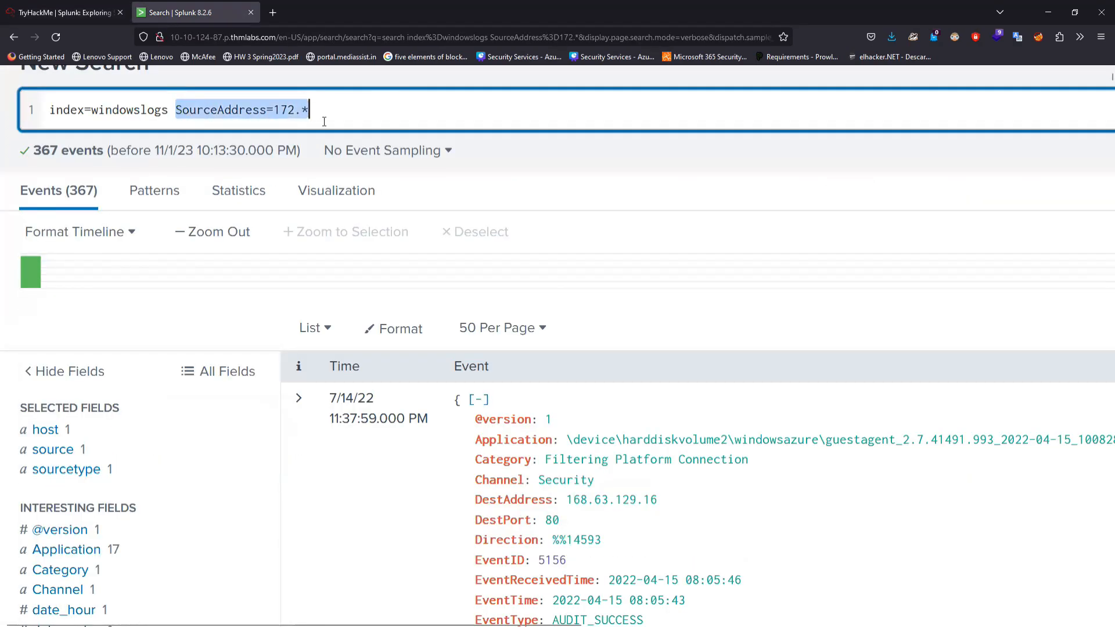
type("A")
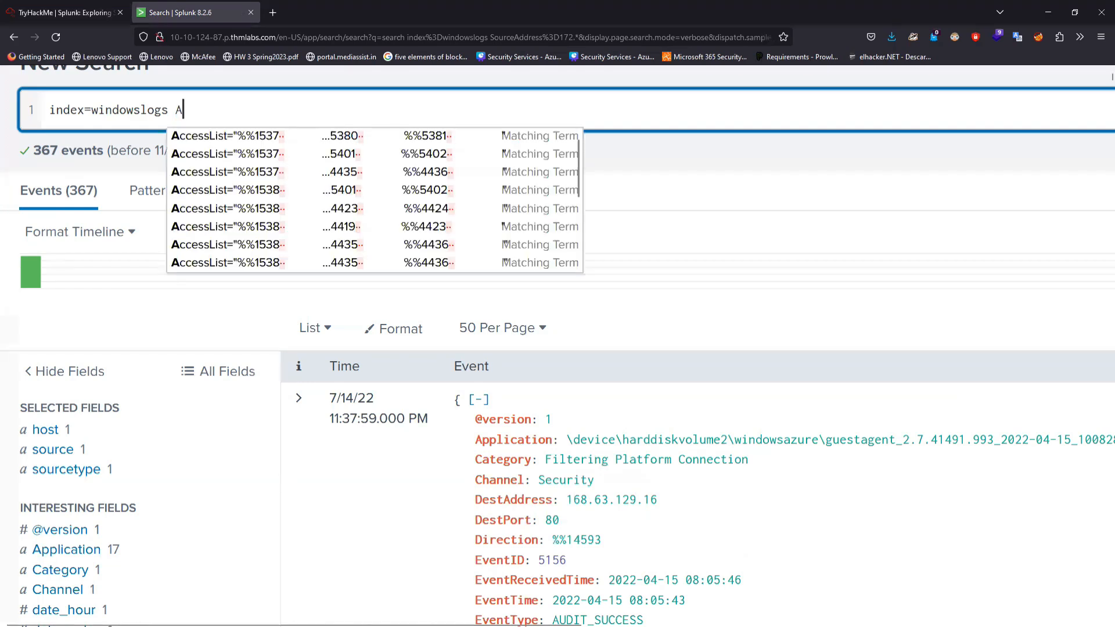
type("ccountName")
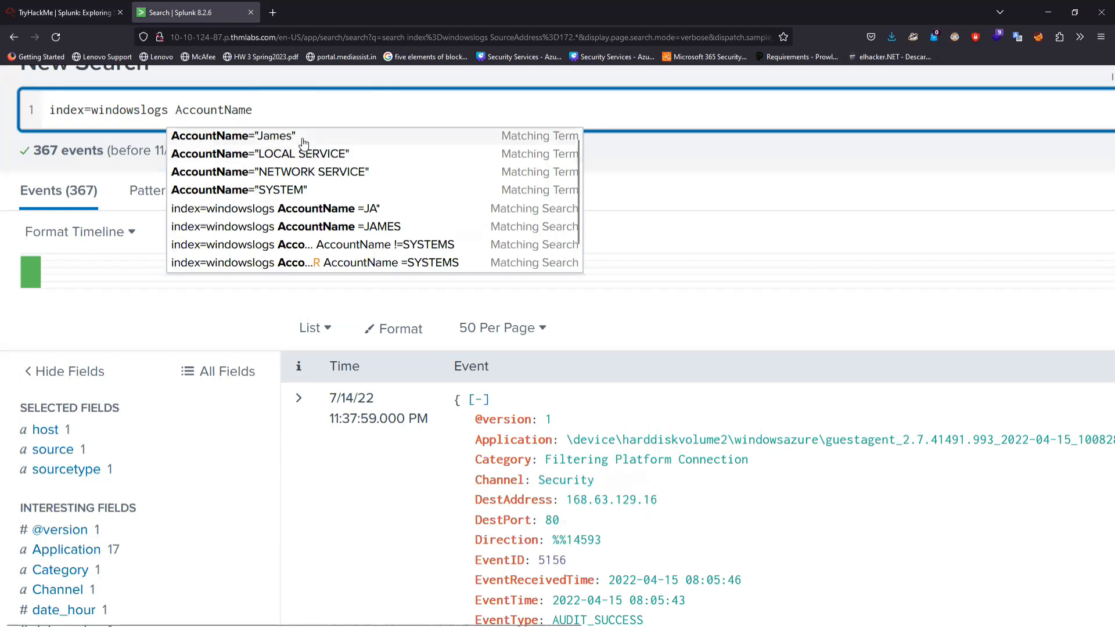
left_click(302, 140)
key("Return")
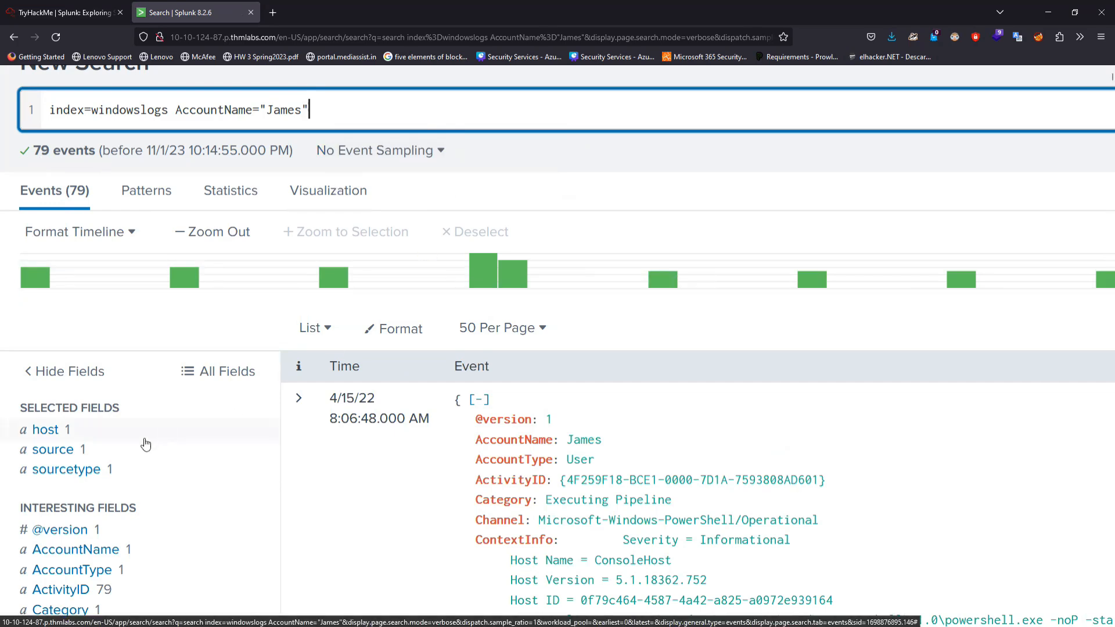
- Open the EventID field's values in the results and add EventID=4103 to the search as a filter
scroll(119, 435, "down", 3)
scroll(119, 436, "down", 2)
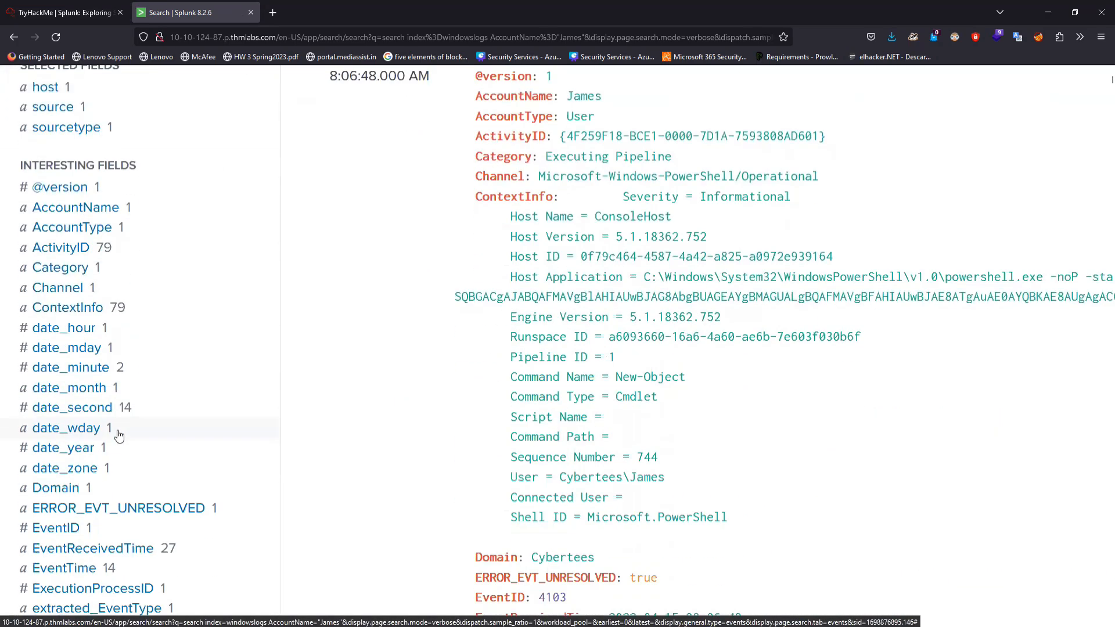
scroll(119, 436, "down", 2)
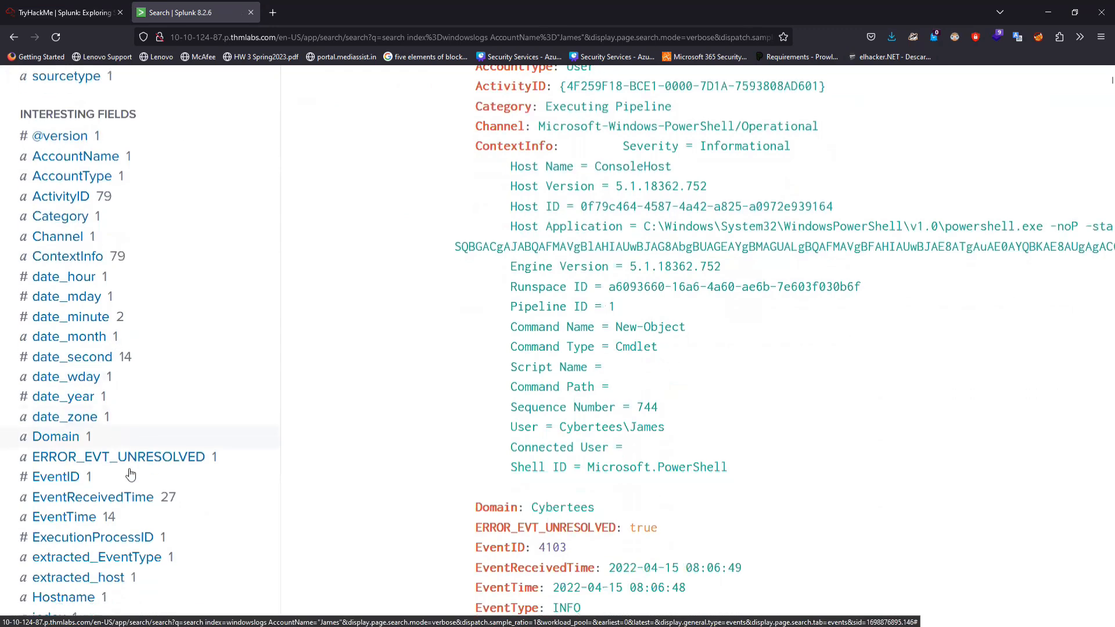
left_click(63, 398)
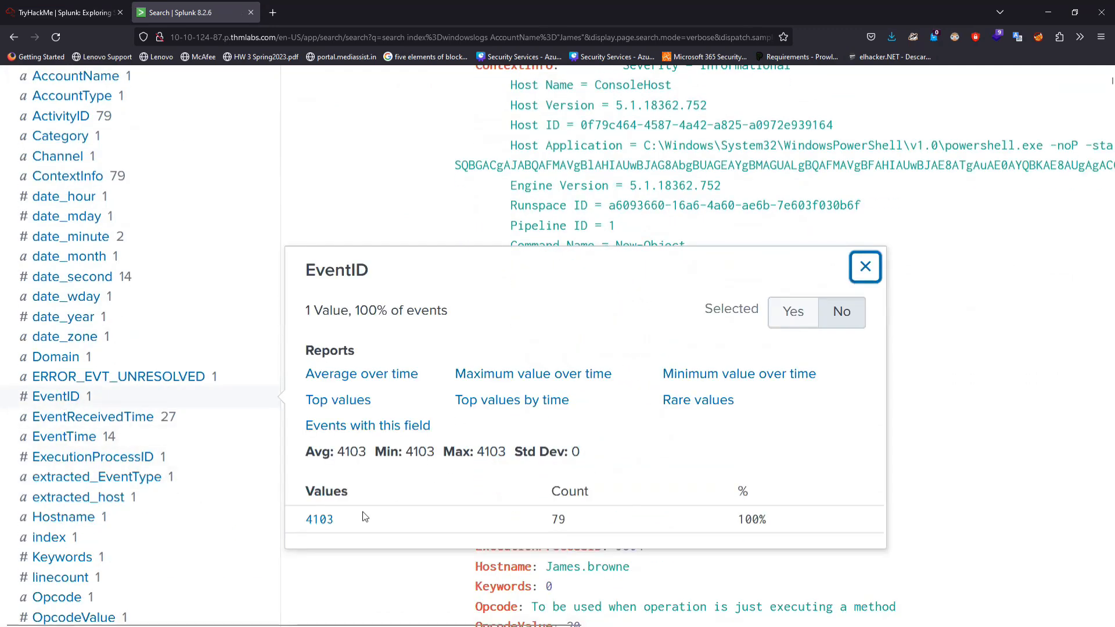
left_click(318, 520)
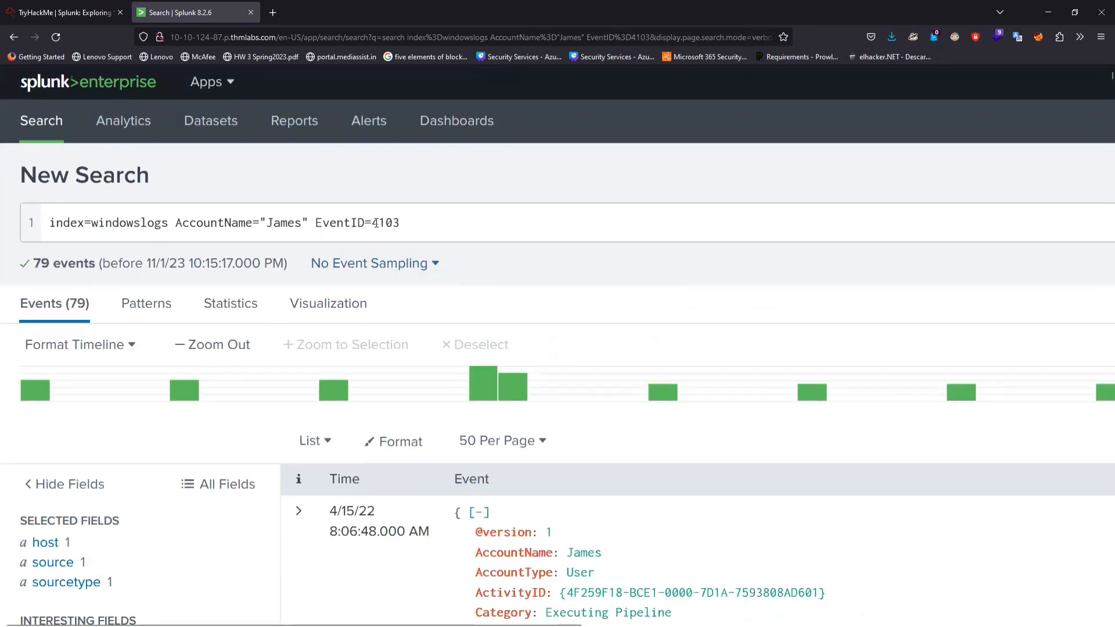
- Compare the query's AccountName and EventID filters with the TryHackMe question on Event ID 1 AND User
left_click_drag(316, 226, 408, 223)
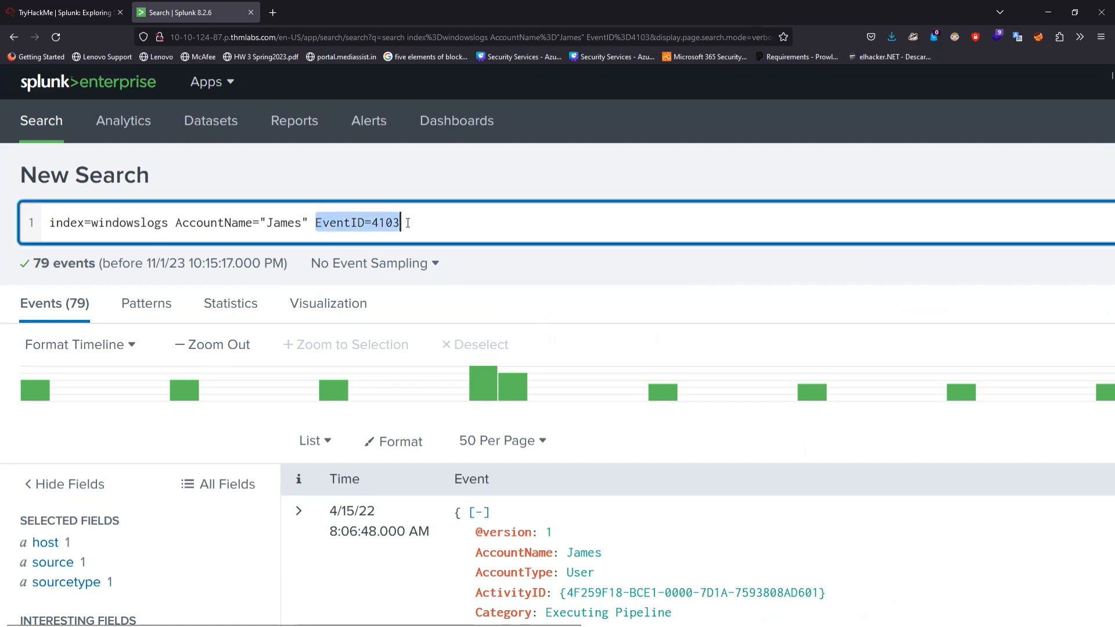
left_click_drag(182, 223, 274, 223)
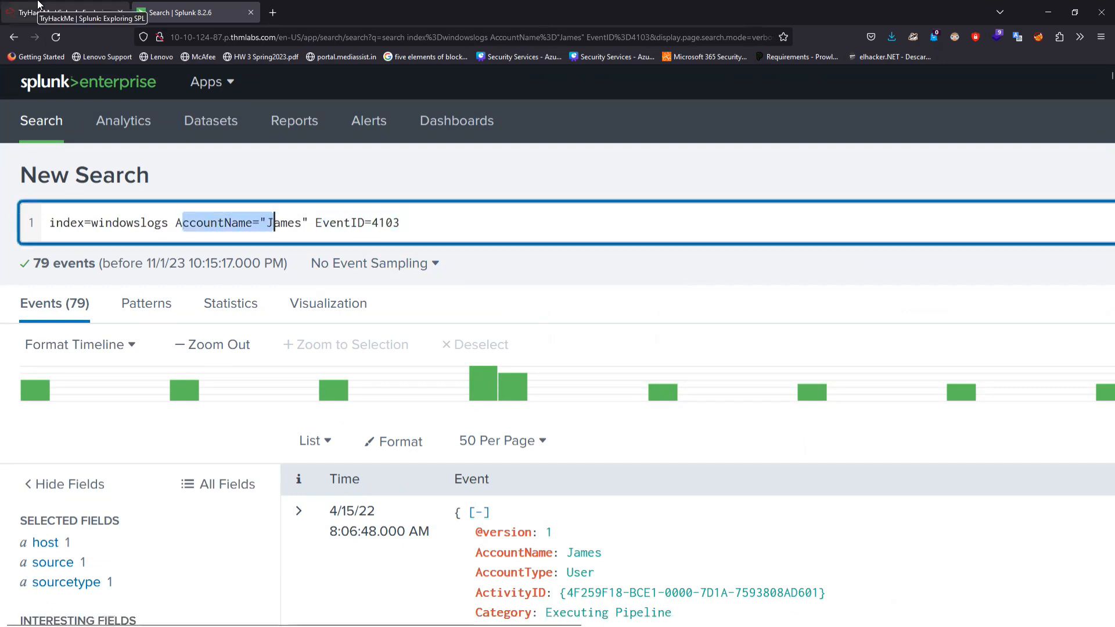
left_click(55, 12)
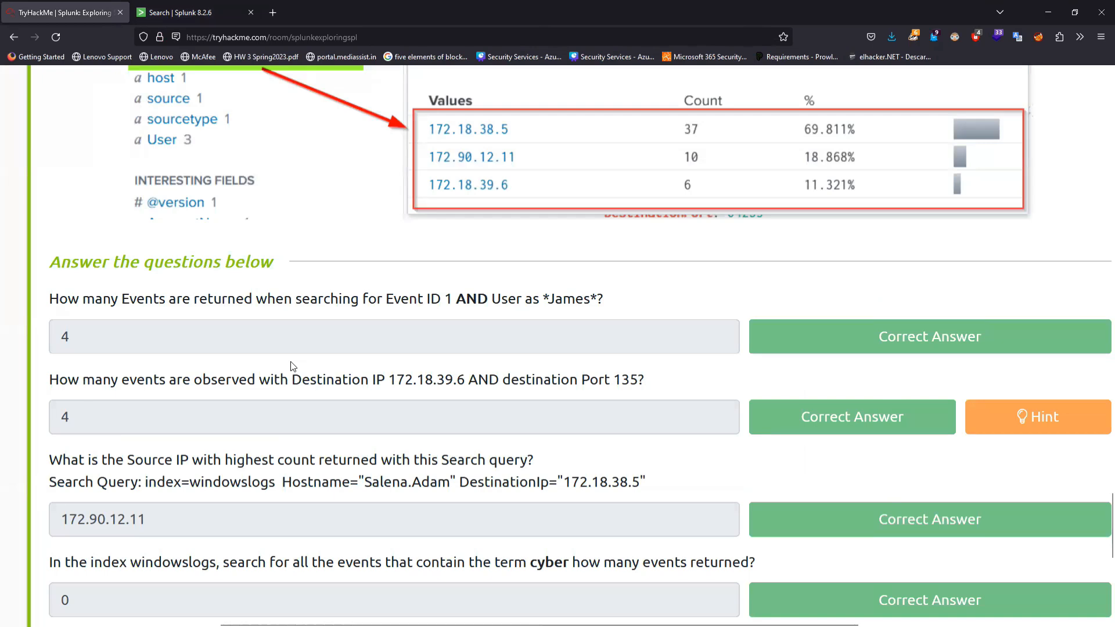
scroll(292, 364, "up", 2)
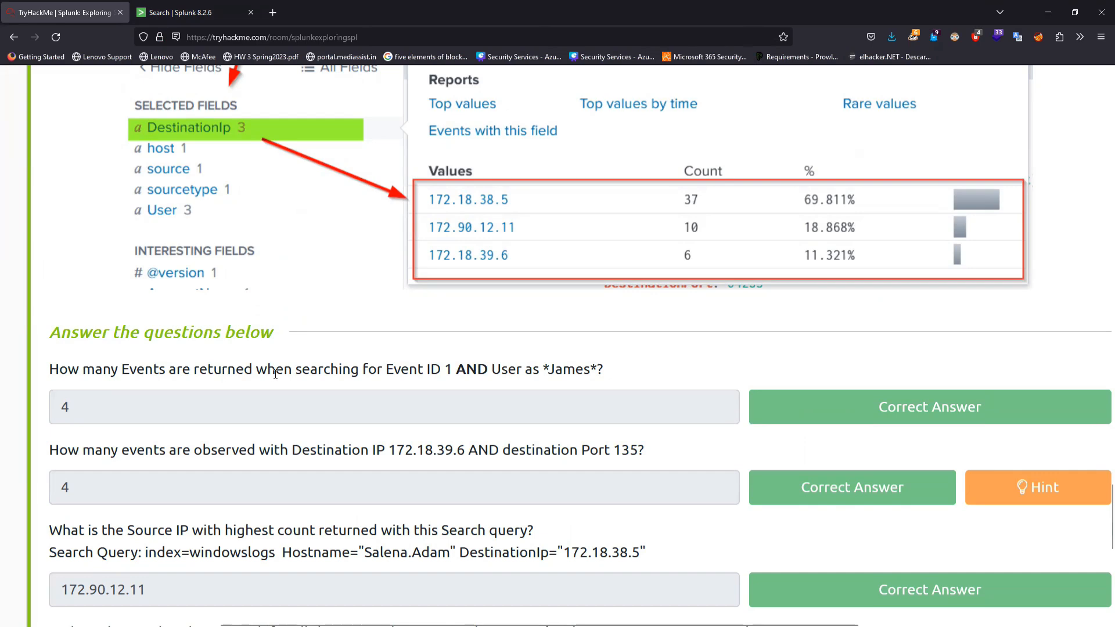
scroll(348, 378, "right", 1)
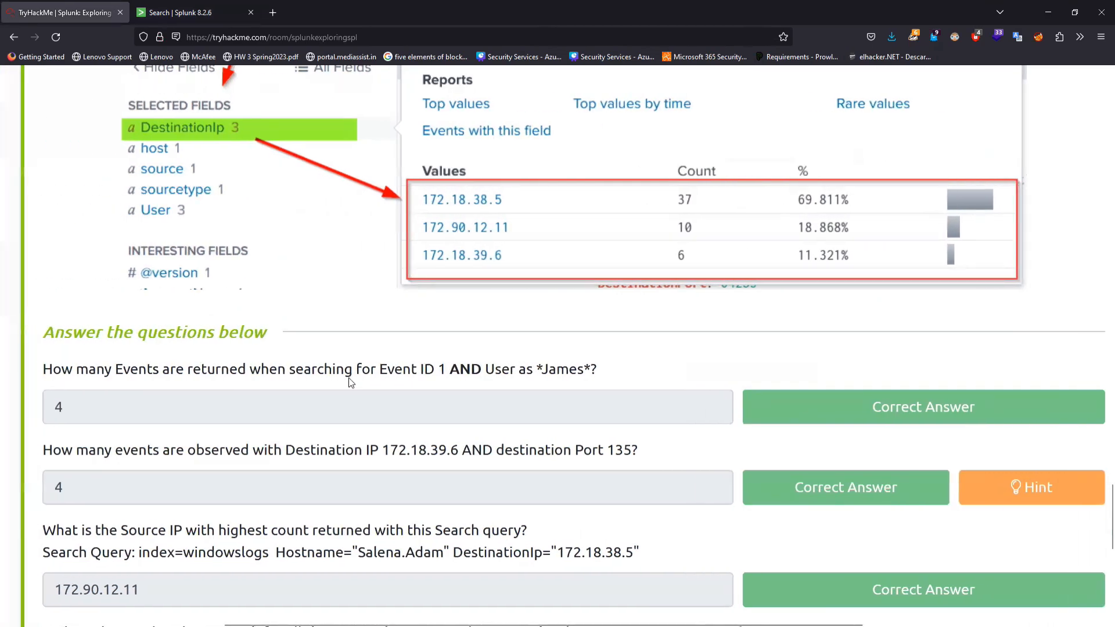
scroll(350, 383, "left", 1)
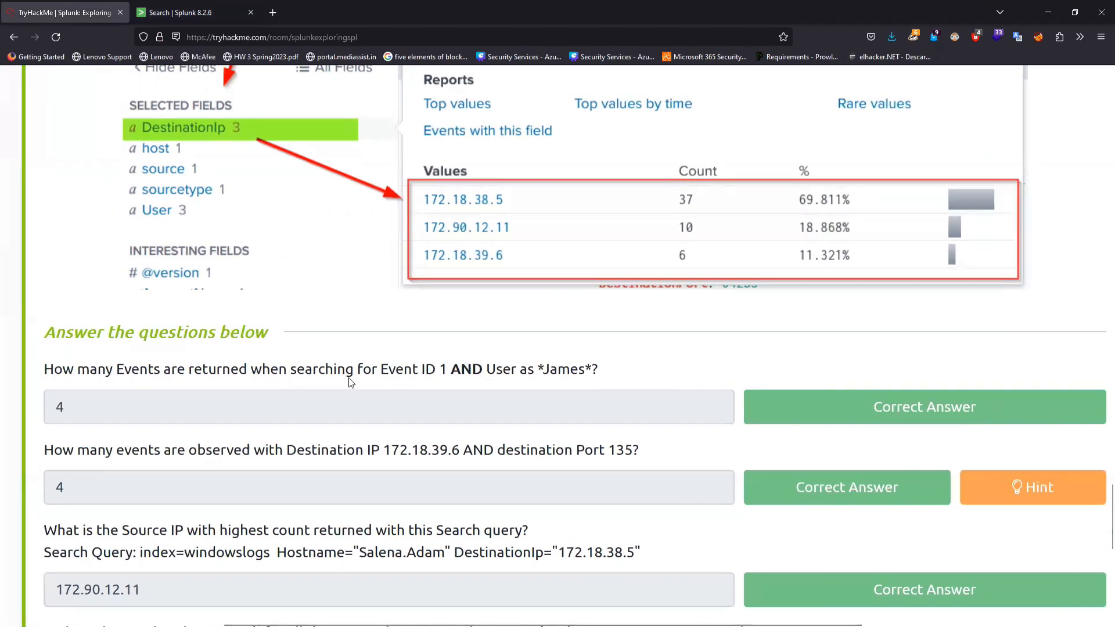
scroll(350, 381, "up", 1)
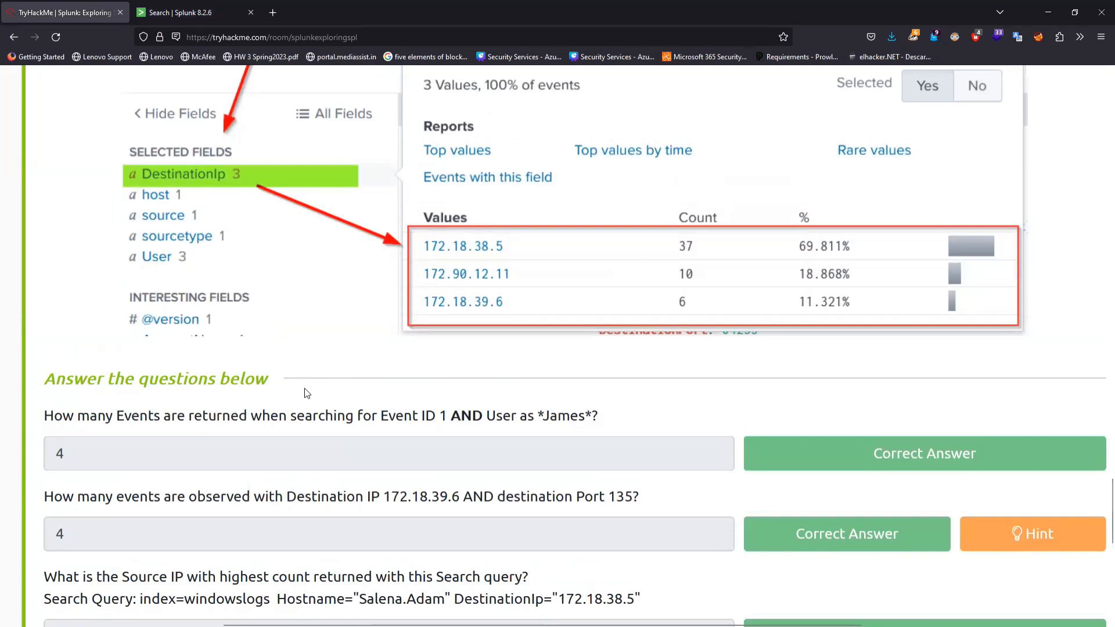
scroll(306, 393, "up", 1)
scroll(307, 393, "down", 1)
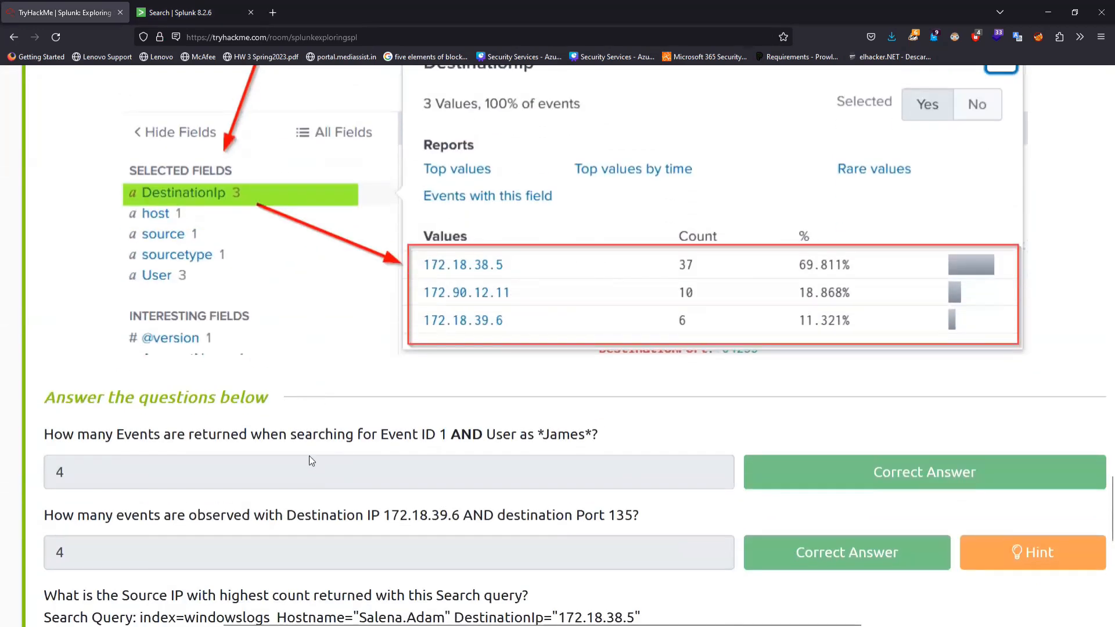
- Back in Splunk, insert the AND operator between the AccountName and EventID filters and run the search
left_click(175, 12)
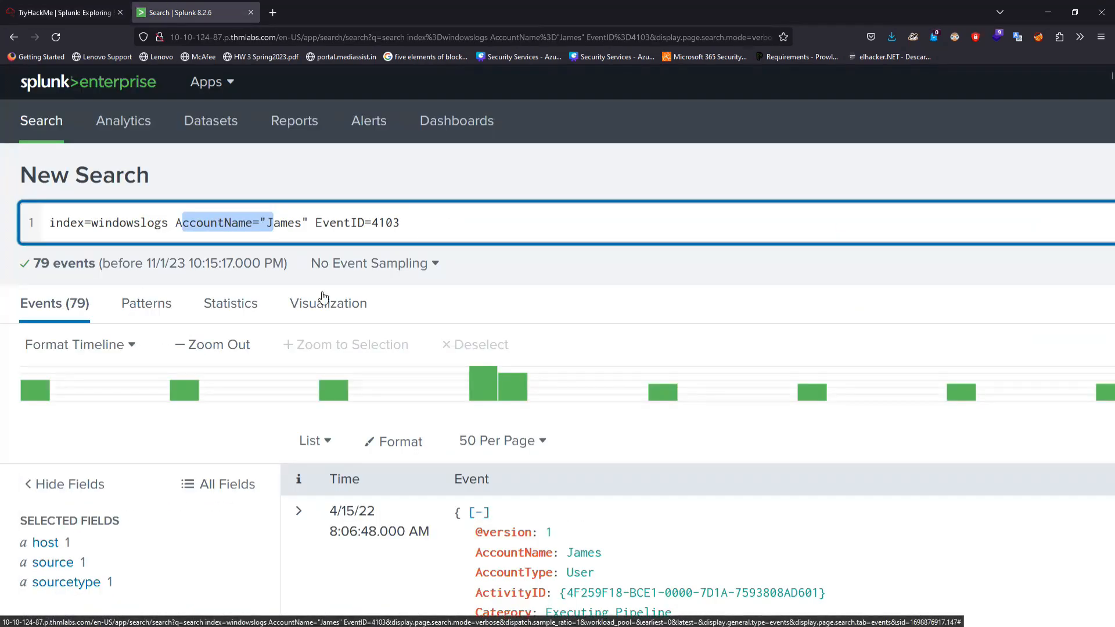
left_click(418, 266)
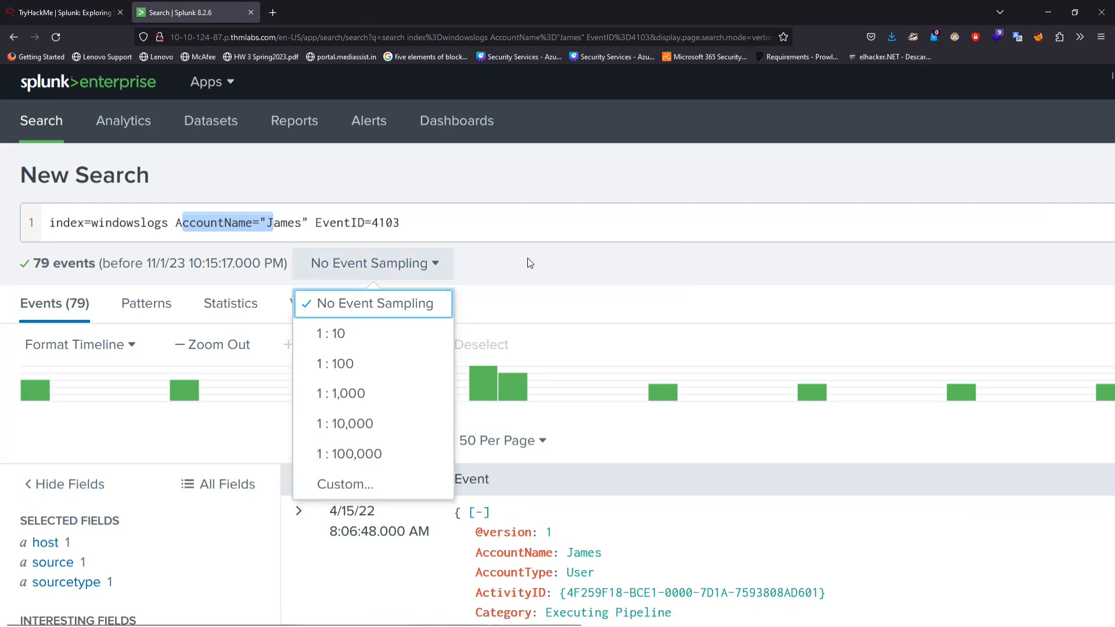
left_click(528, 258)
scroll(376, 225, "down", 2)
scroll(376, 226, "down", 2)
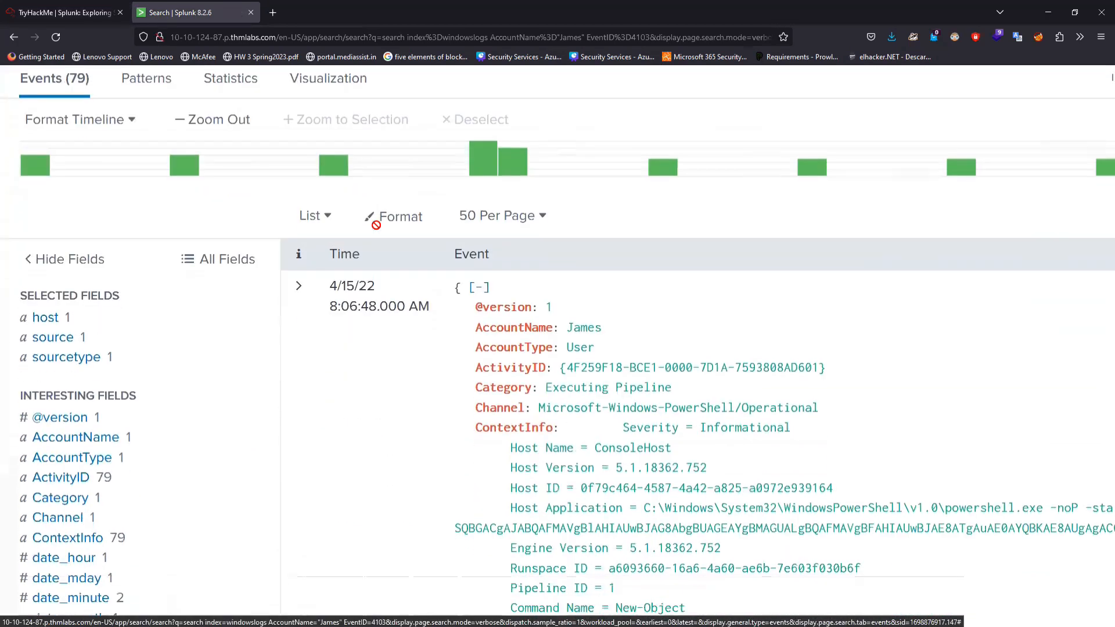
scroll(372, 221, "up", 3)
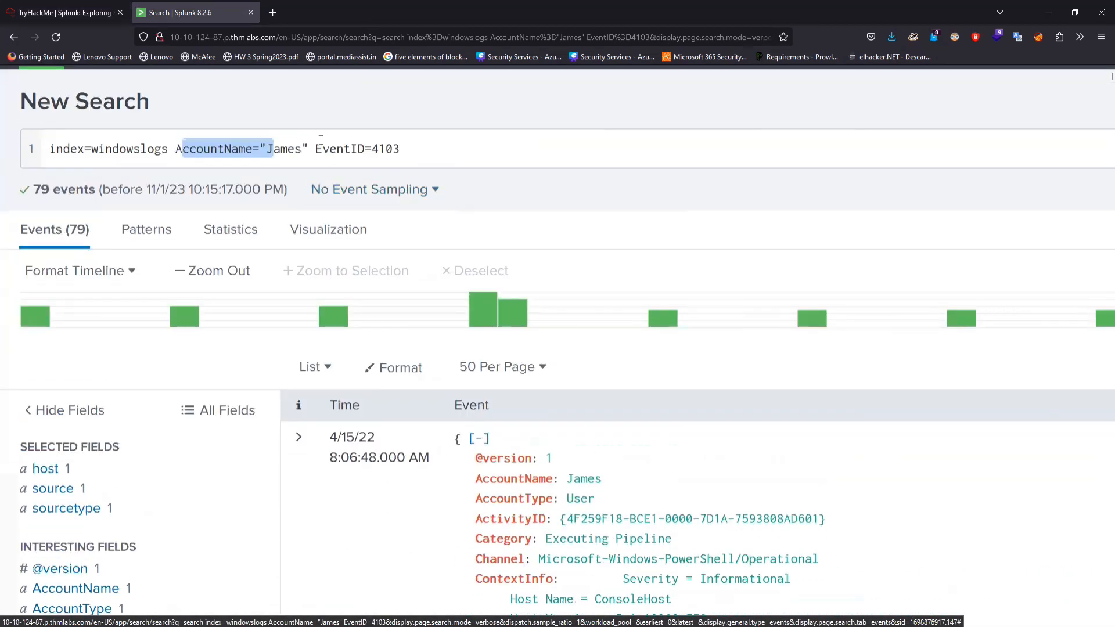
left_click(317, 149)
type("AND")
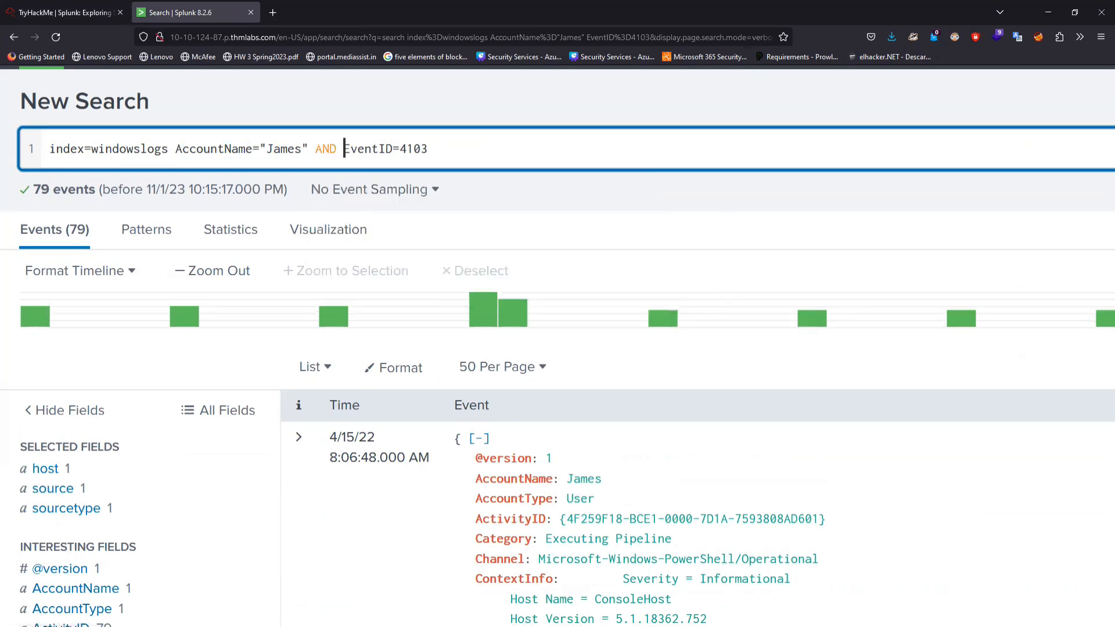
key("Return")
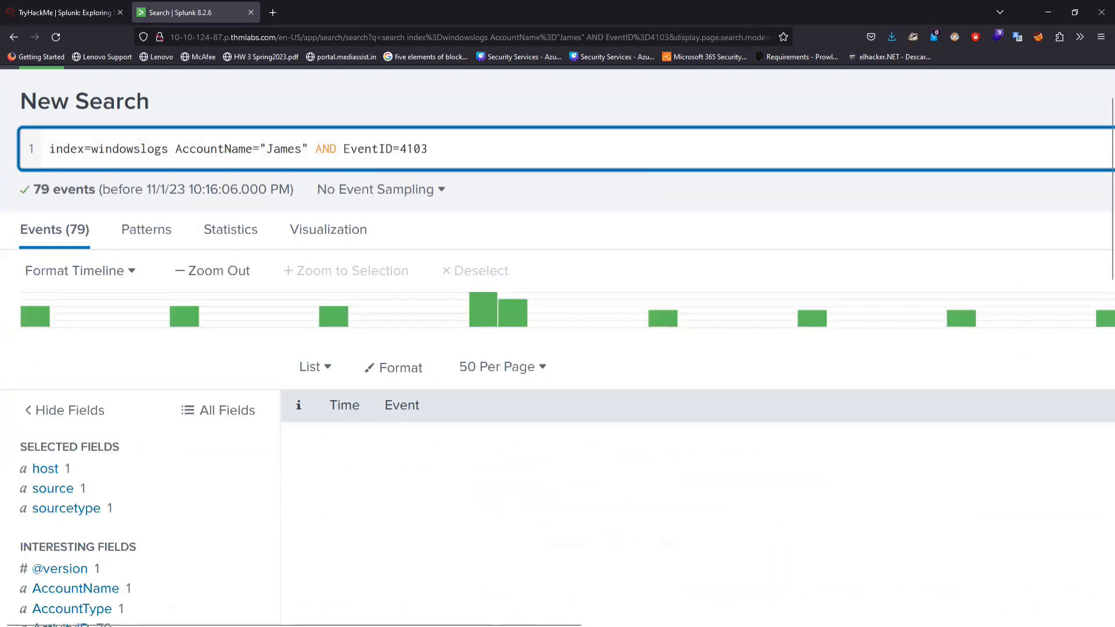
- Replace the AND operator between the AccountName and EventID filters with OR and run the search
left_click(333, 150)
key("BackSpace")
key("BackSpace")
key("BackSpace")
type("O")
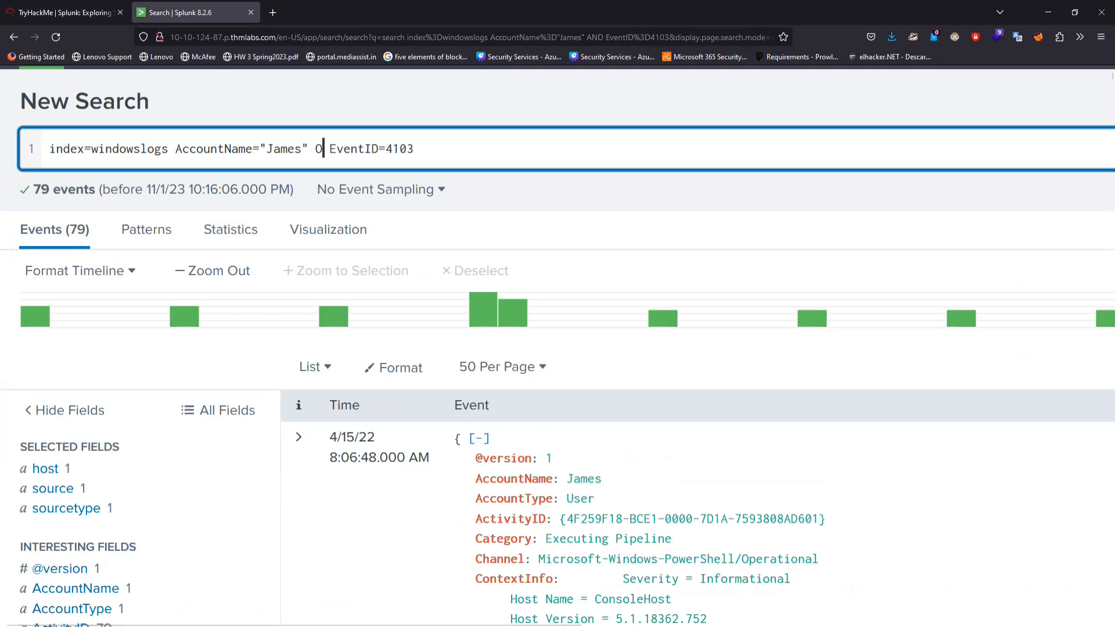
type("R")
key("Return")
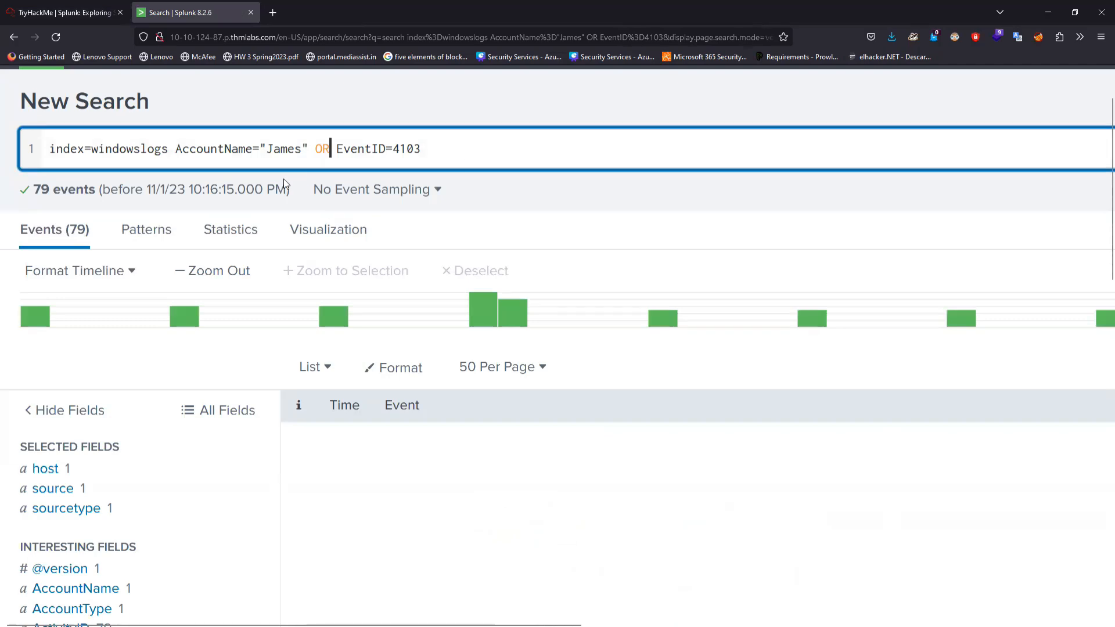
- Return to the TryHackMe room and highlight the Event ID 1 AND User condition in the first question
left_click(50, 7)
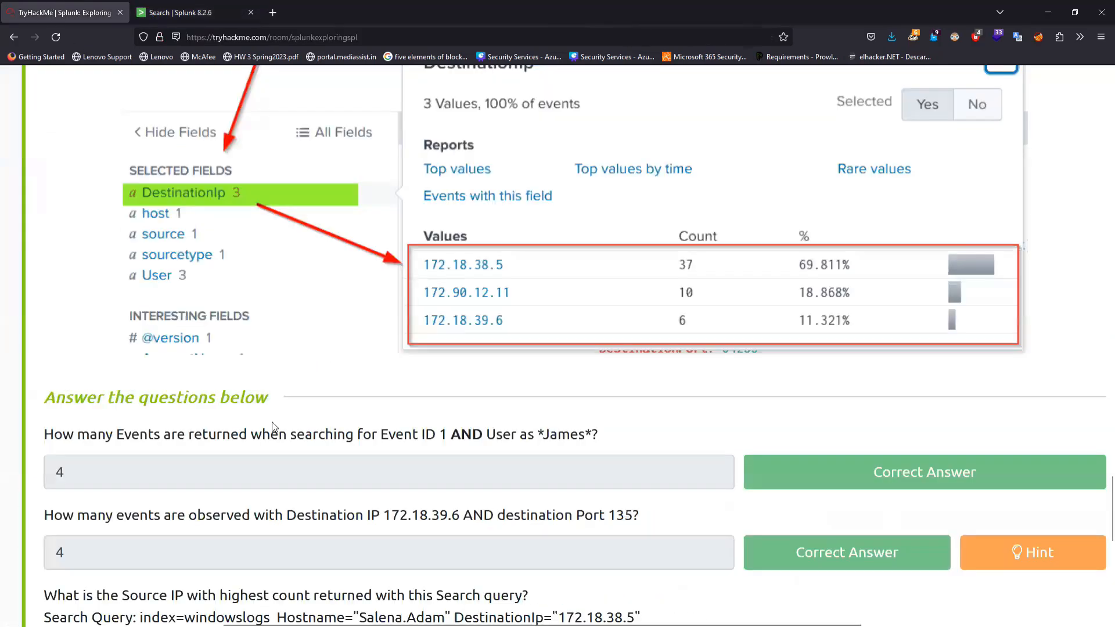
scroll(274, 427, "down", 2)
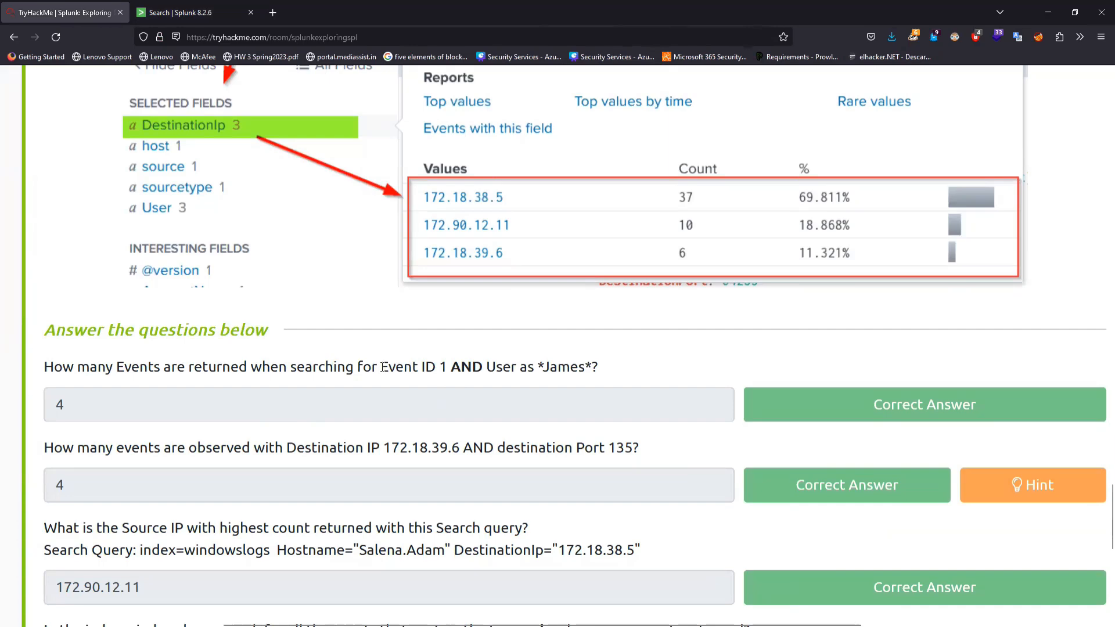
left_click_drag(381, 367, 598, 367)
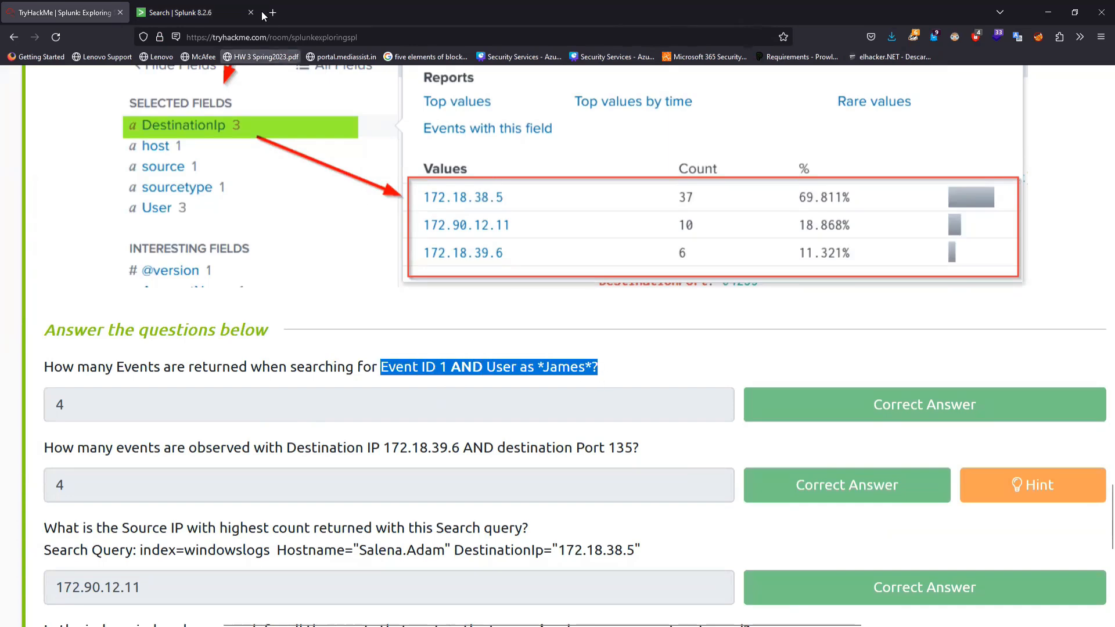
- Back in Splunk, move the AccountName filter and its OR operator behind EventID=4103 in the search query
left_click(232, 13)
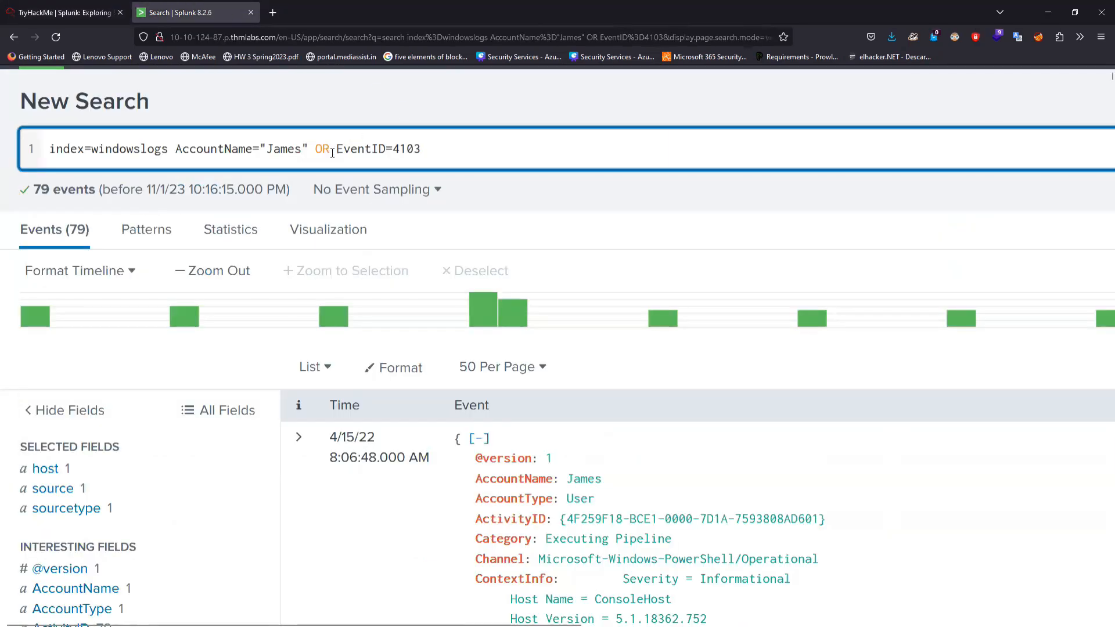
left_click_drag(333, 151, 175, 149)
key("ctrl+c")
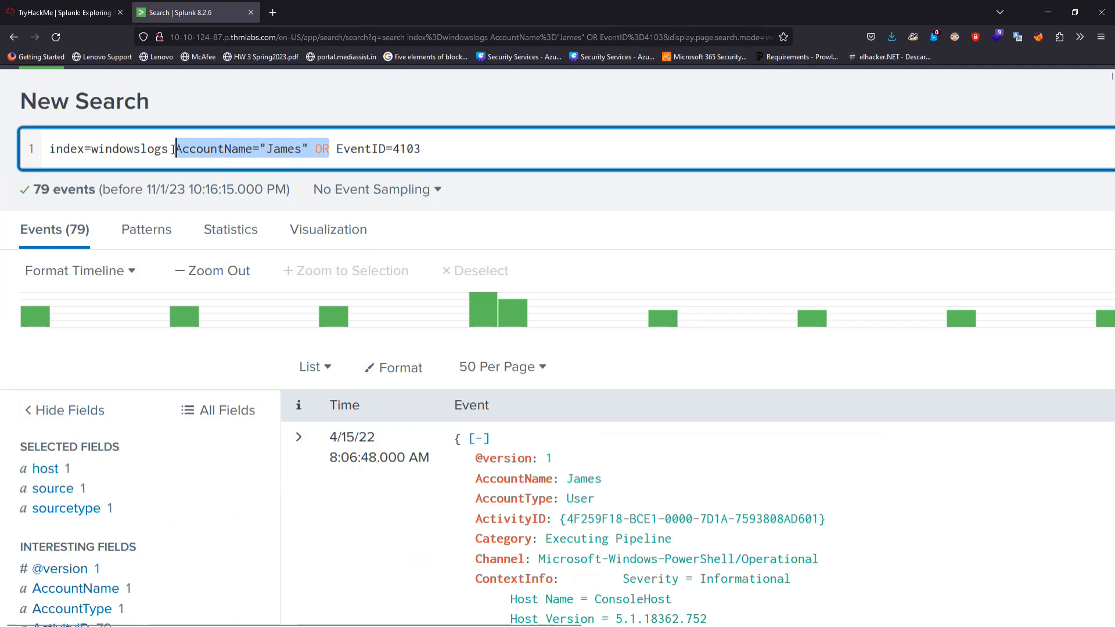
key("BackSpace")
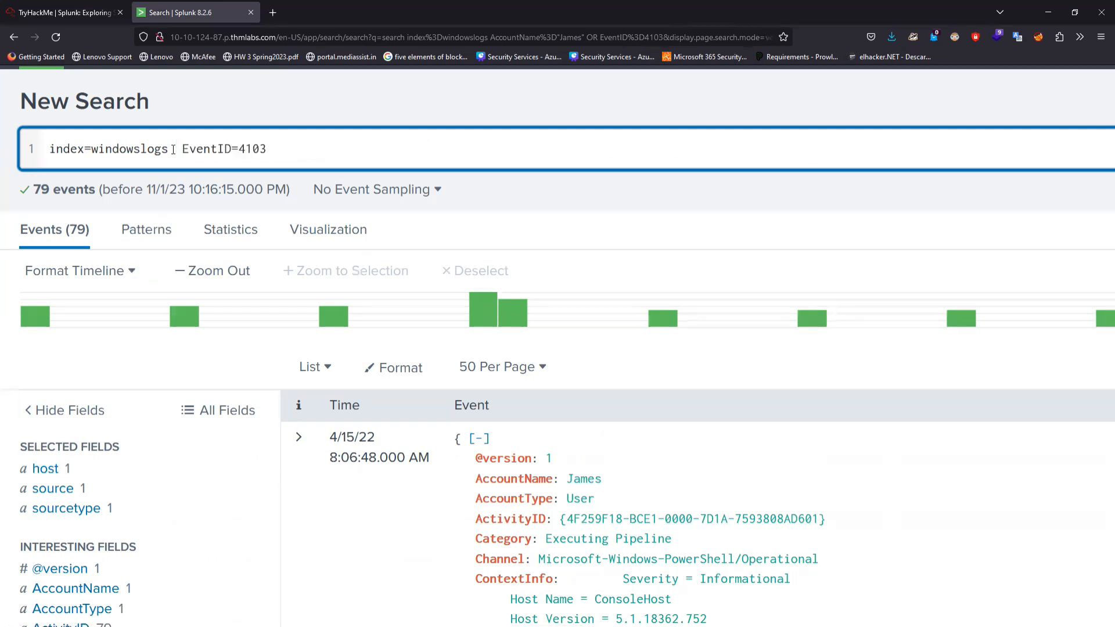
key("Delete")
key("Right")
key("Right")
key("Right")
key("Right")
key("Right")
key("Right")
key("Right")
key("Right")
key("Right")
key("Right")
key("Right")
key("Right")
key("ctrl+v")
- Remove the trailing OR and extra spaces, insert AND between the EventID and AccountName filters, and run the search
left_click(172, 149)
key("BackSpace")
key("BackSpace")
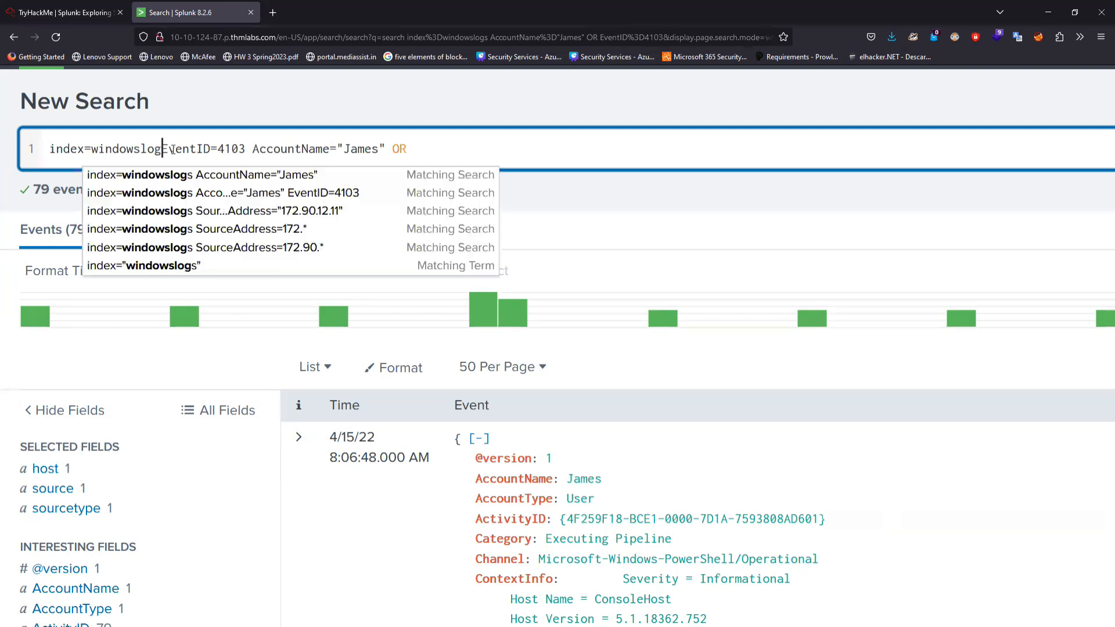
left_click(437, 155)
key("BackSpace")
key("BackSpace")
left_click(258, 148)
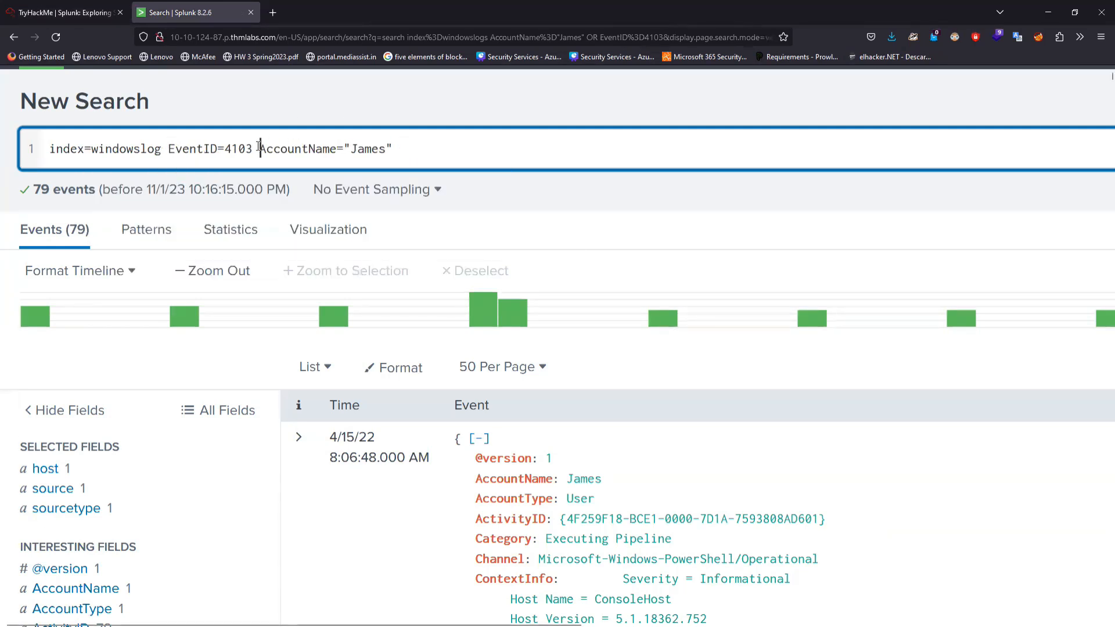
type("AND")
key("Return")
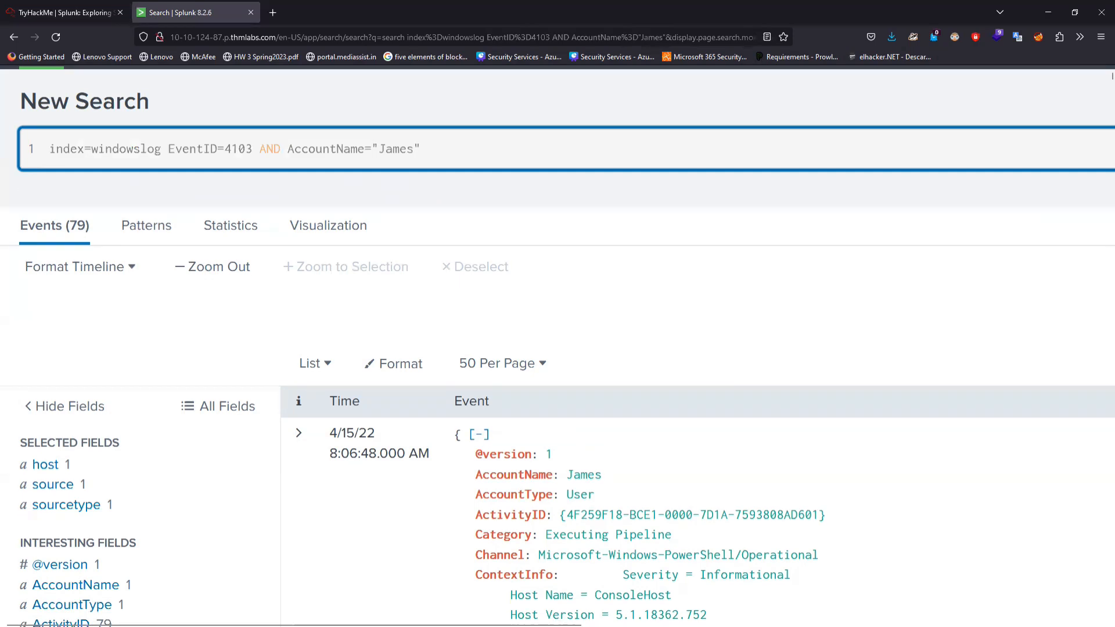
- Set the EventID filter to 1 and run the search
left_click(252, 150)
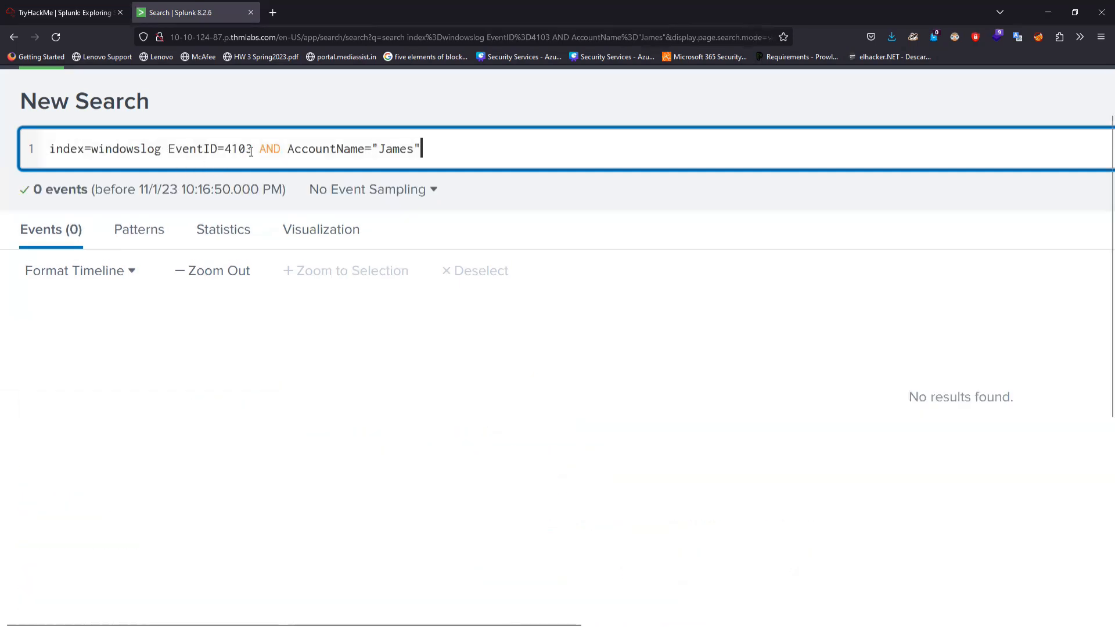
key("BackSpace")
key("BackSpace")
key("BackSpace")
key("BackSpace")
type("1")
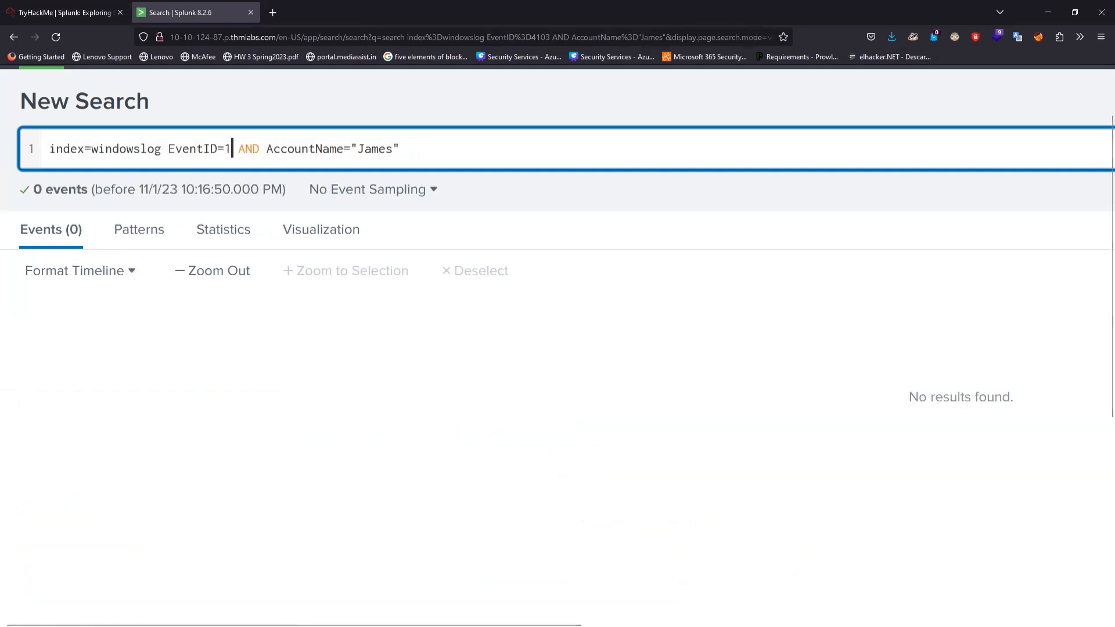
key("shift+Return")
key("BackSpace")
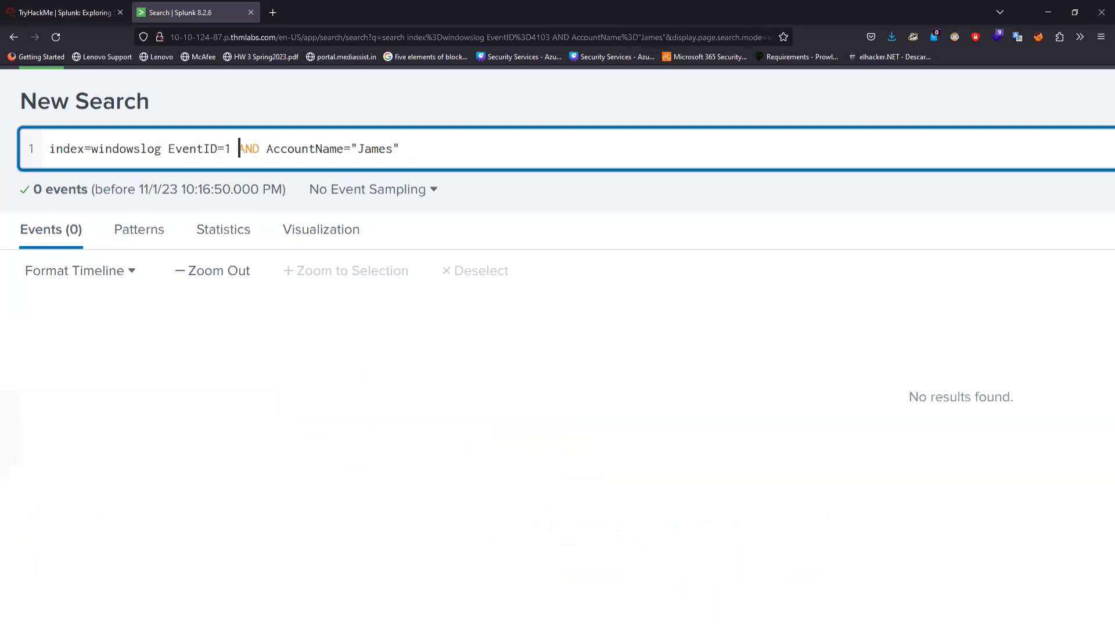
key("Return")
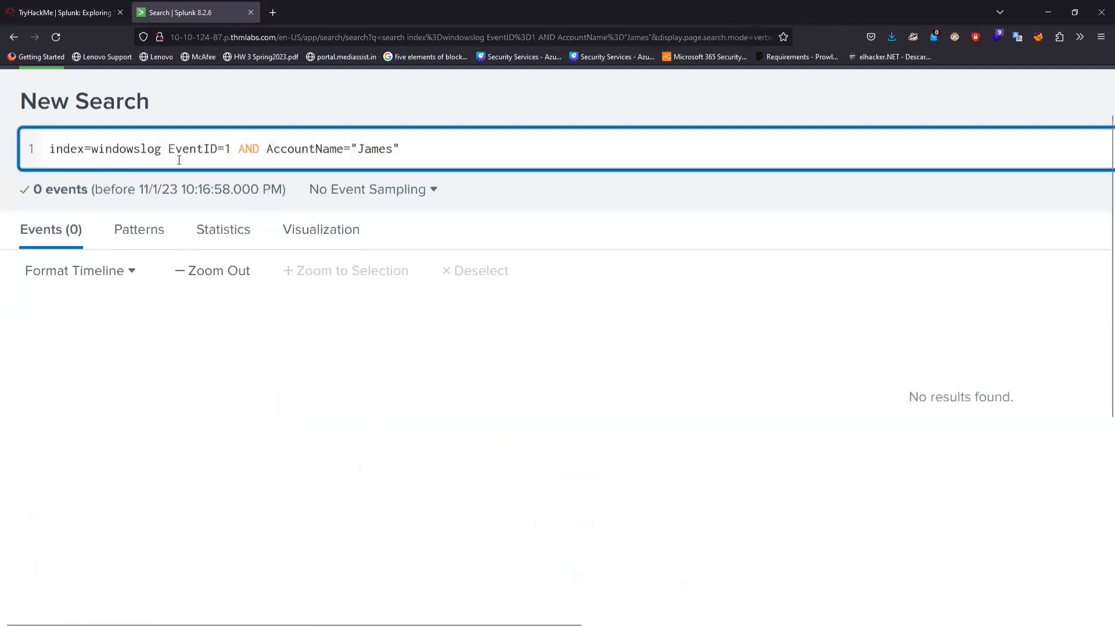
- Correct the index name to windowslogs and rerun the search
left_click(163, 149)
key("BackSpace")
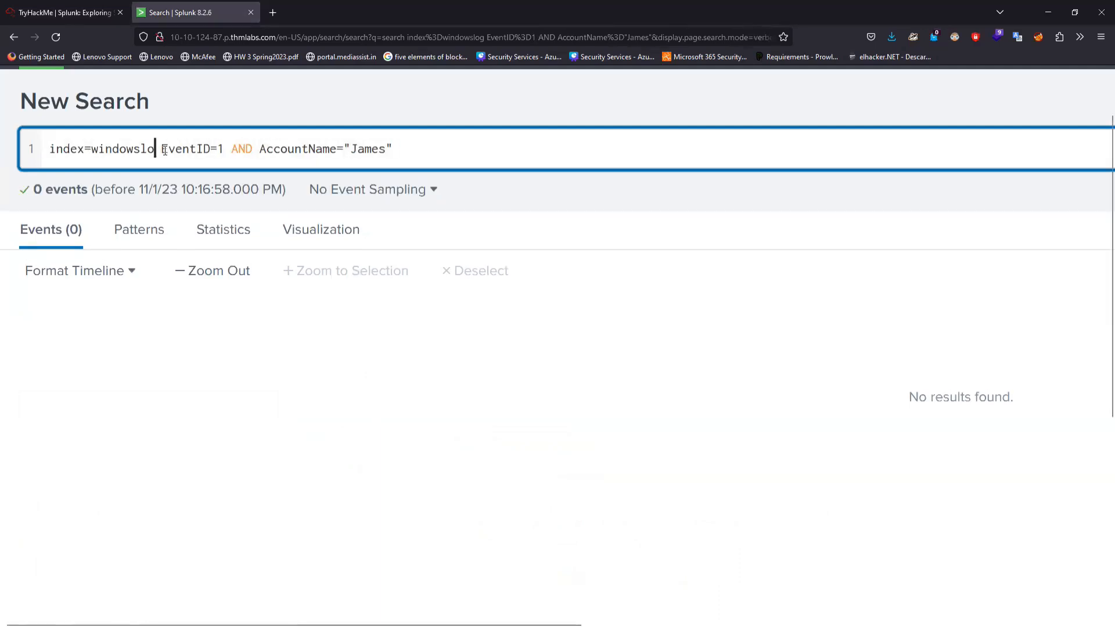
type("gs")
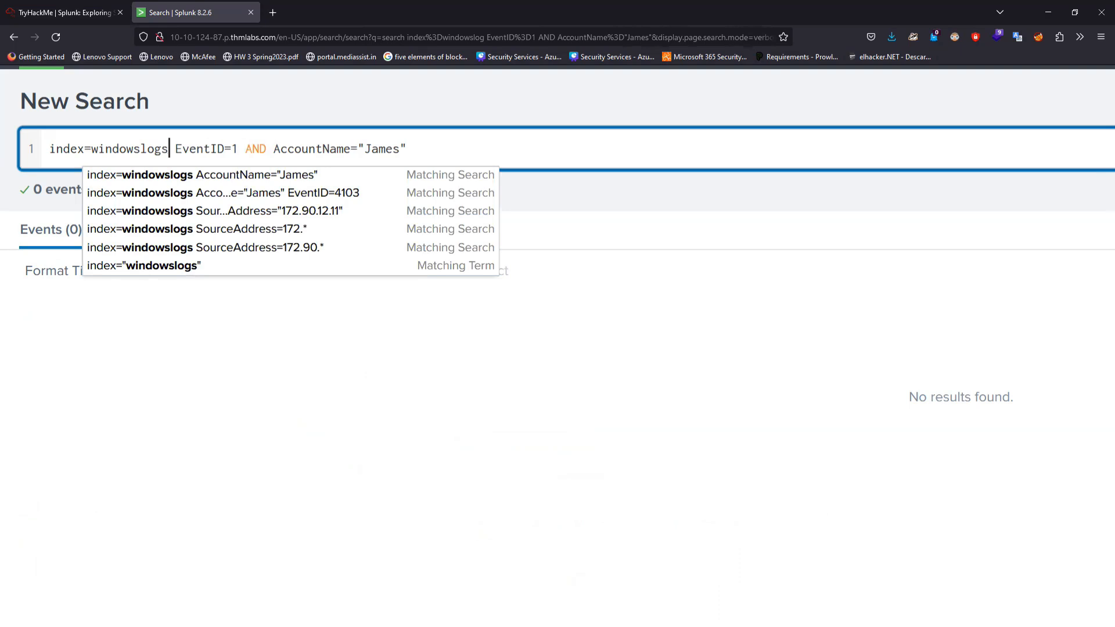
key("Return")
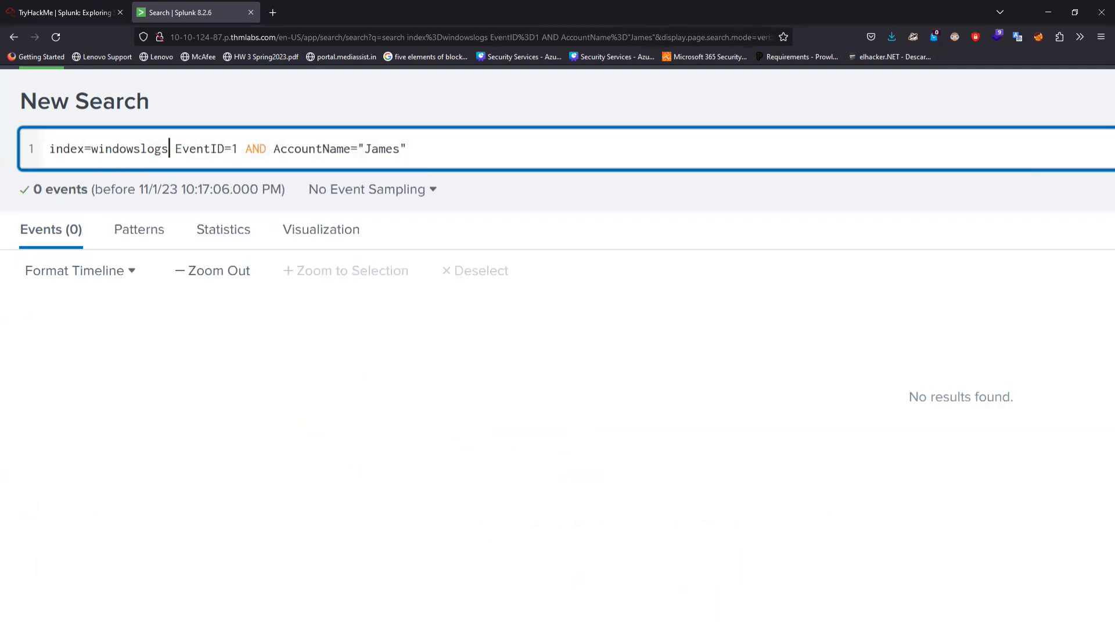
- Try the search with a pipe before the EventID filter, remove the pipe and rerun the single-line query
type("|")
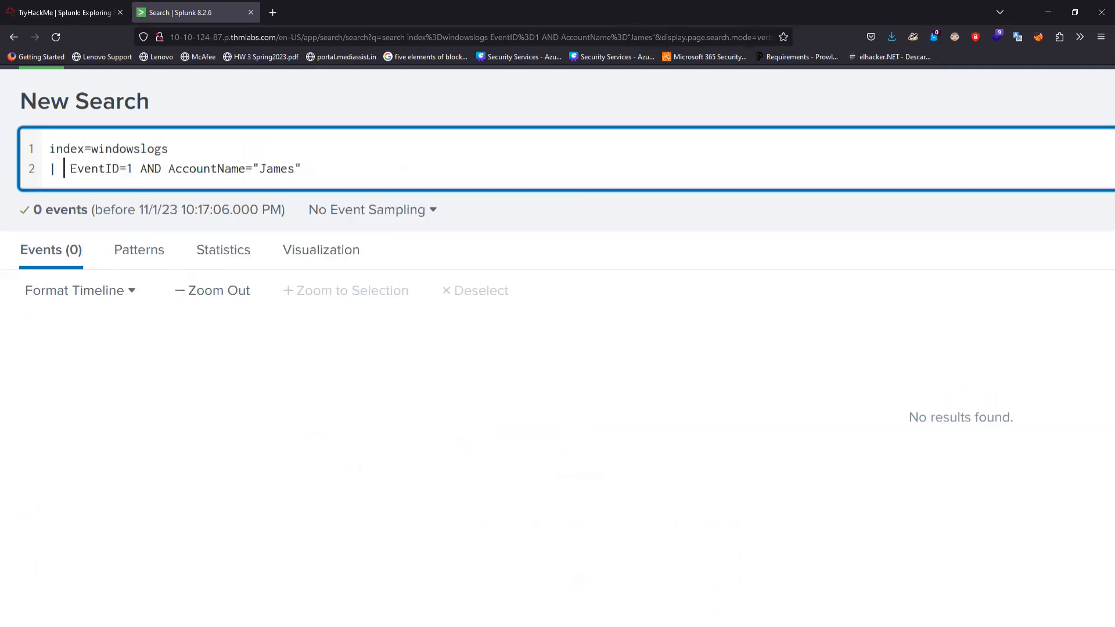
key("Return")
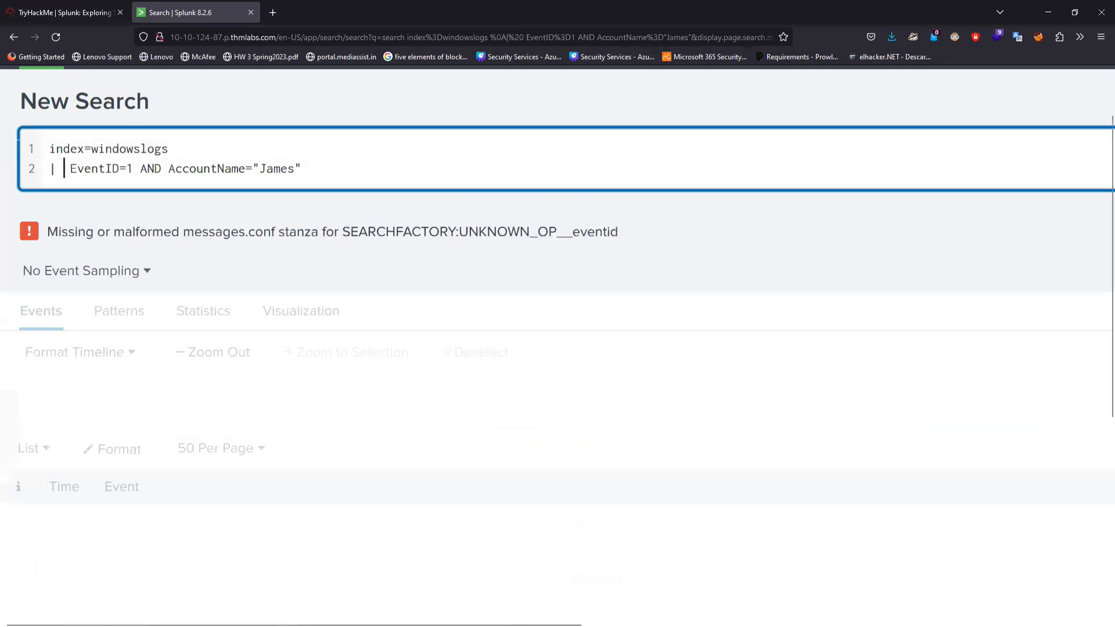
key("BackSpace")
key("BackSpace")
key("BackSpace")
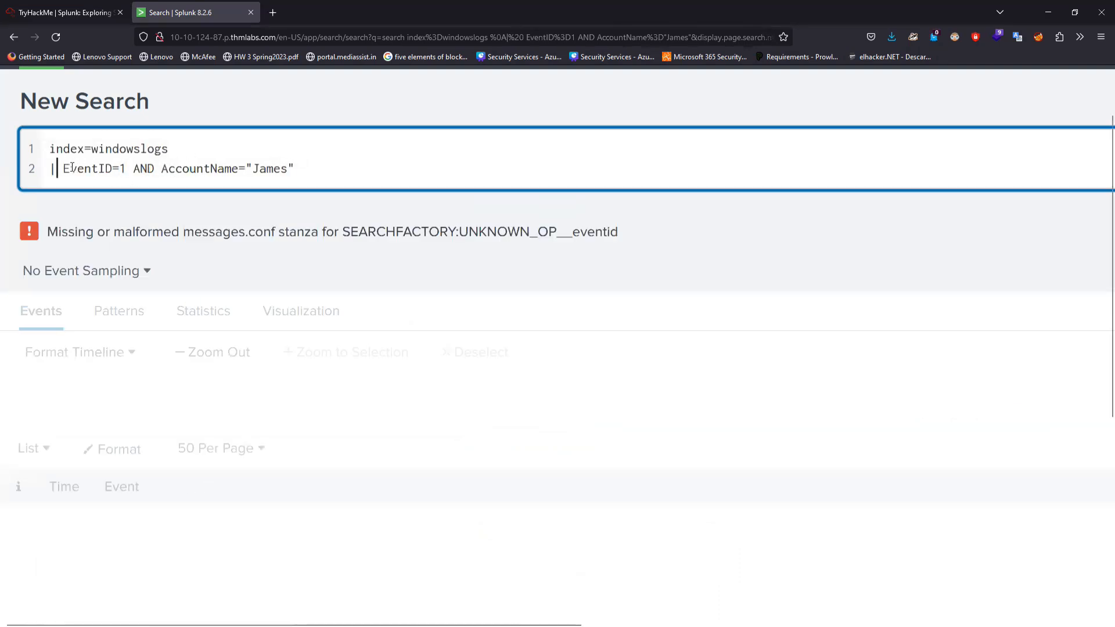
key("BackSpace")
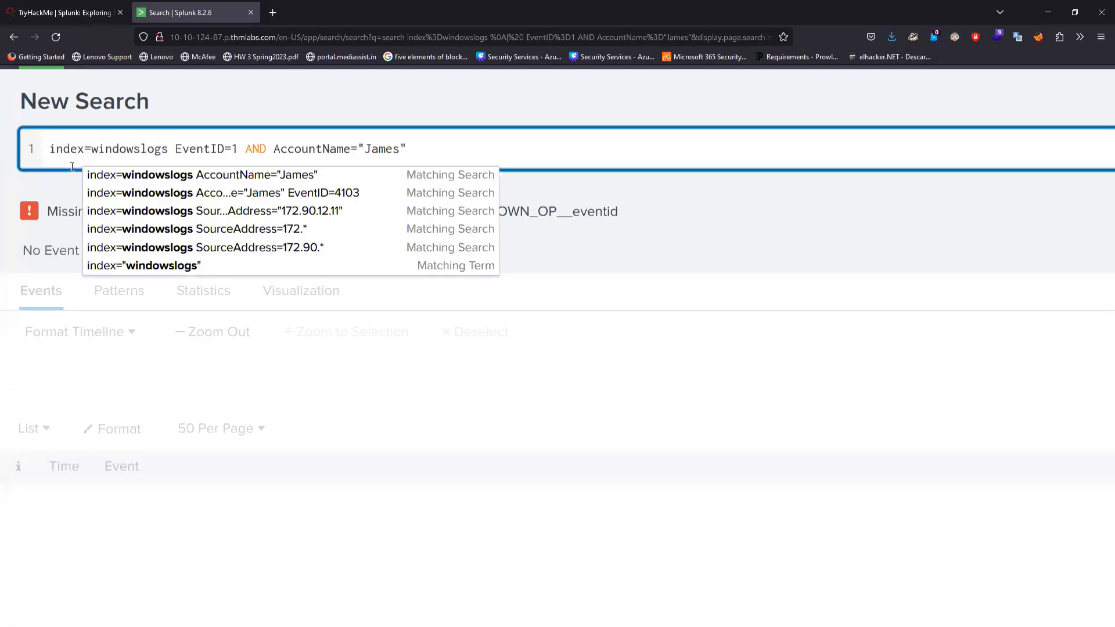
key("Return")
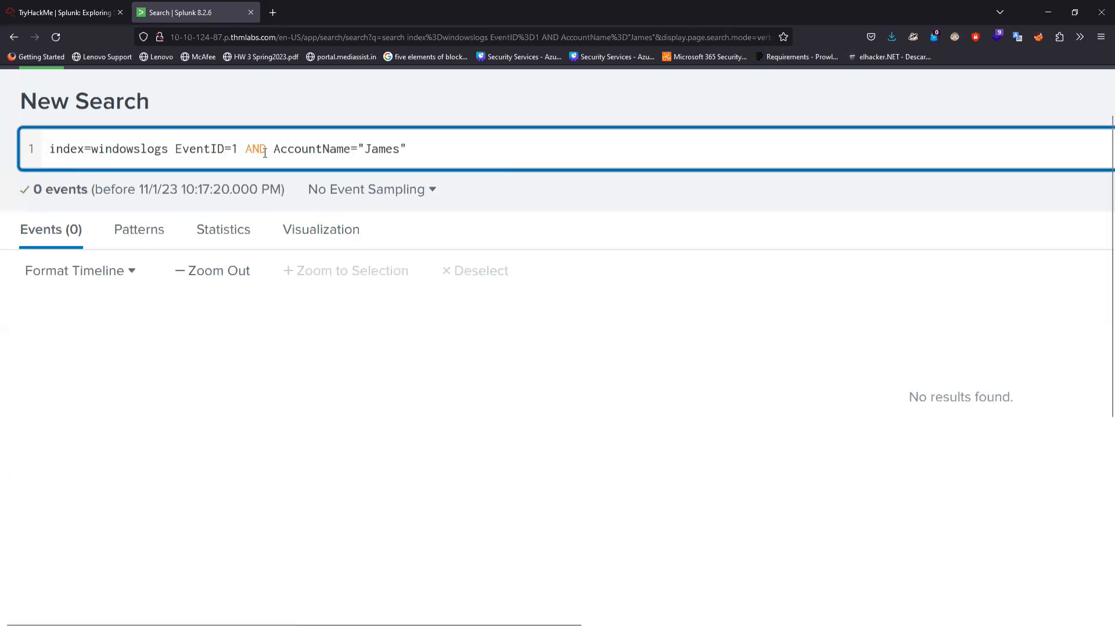
- Change the AccountName filter's operator to != and run the search
left_click(462, 150)
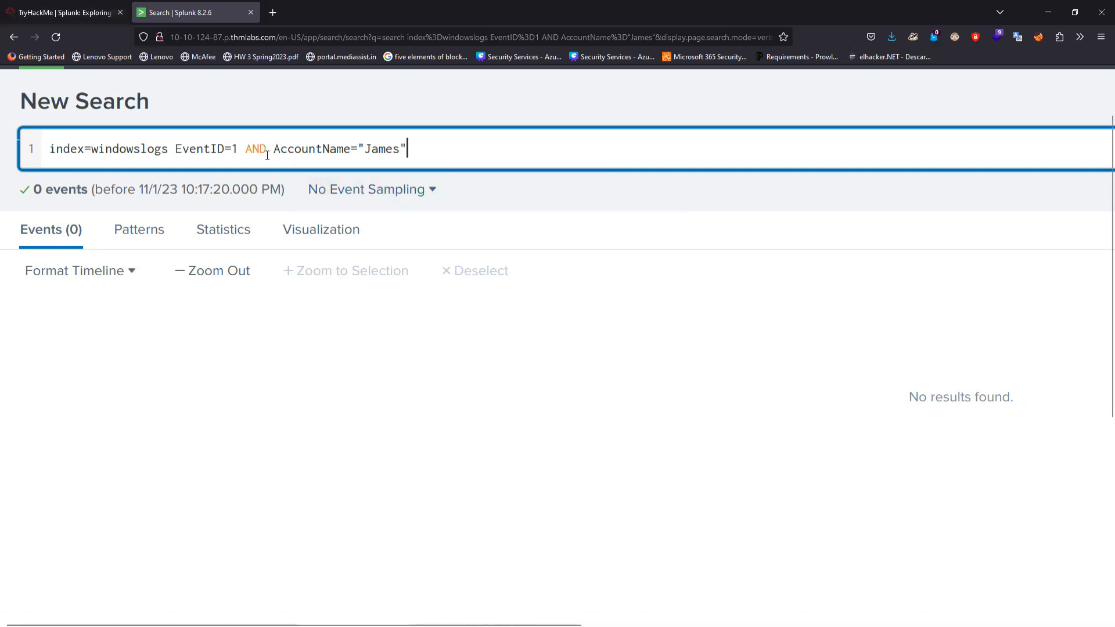
left_click(352, 150)
type("!")
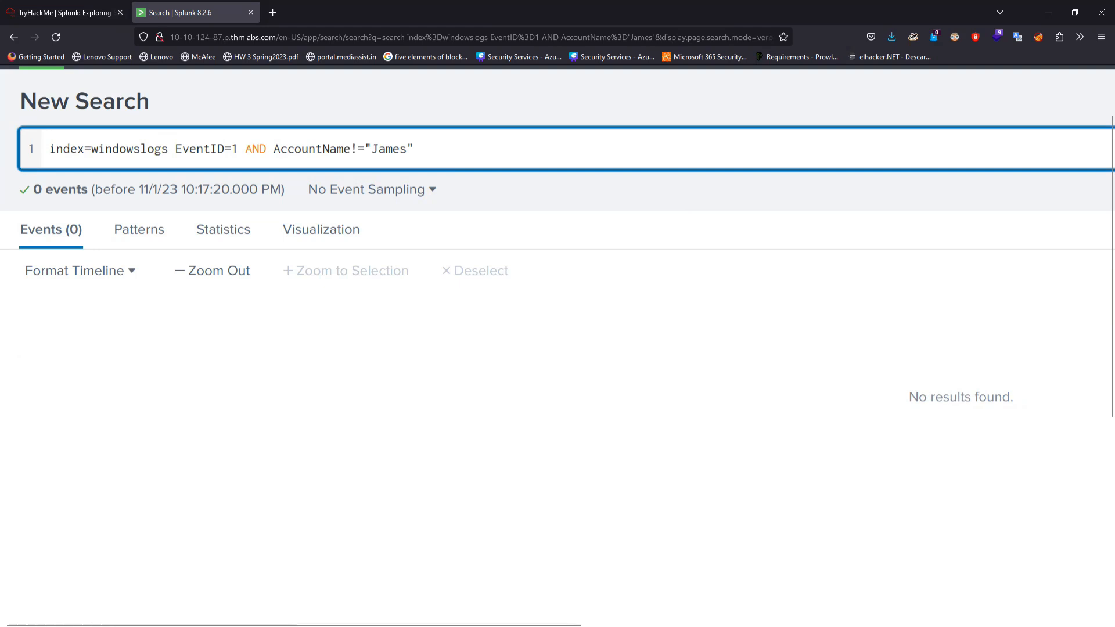
key("Return")
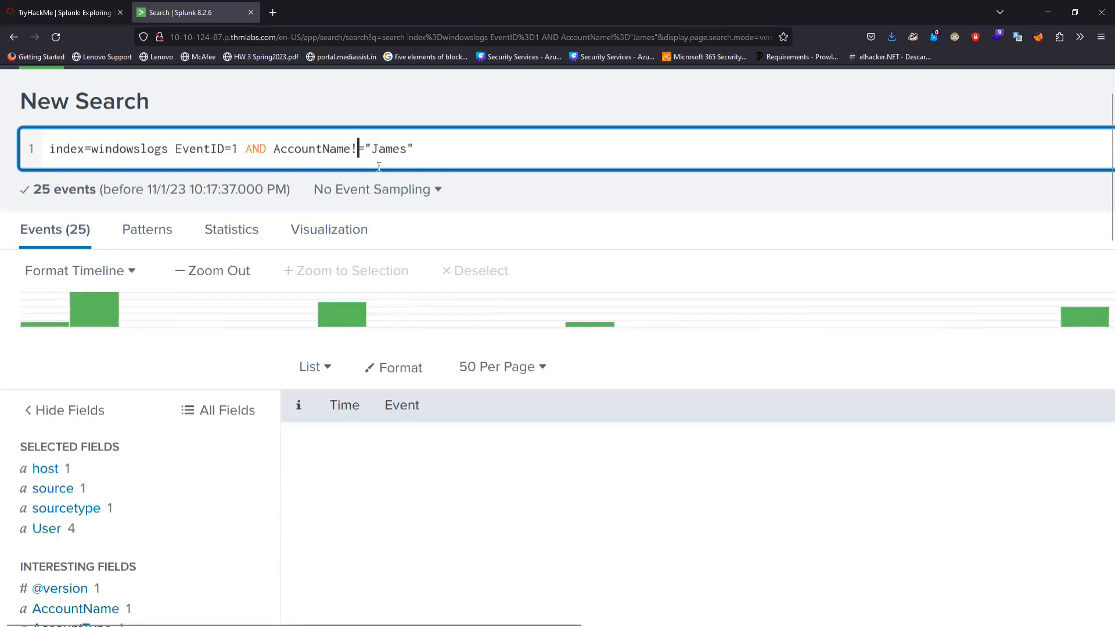
- Restore the AccountName filter's equals operator, change the EventID filter to EventID!=1, and run the search
key("BackSpace")
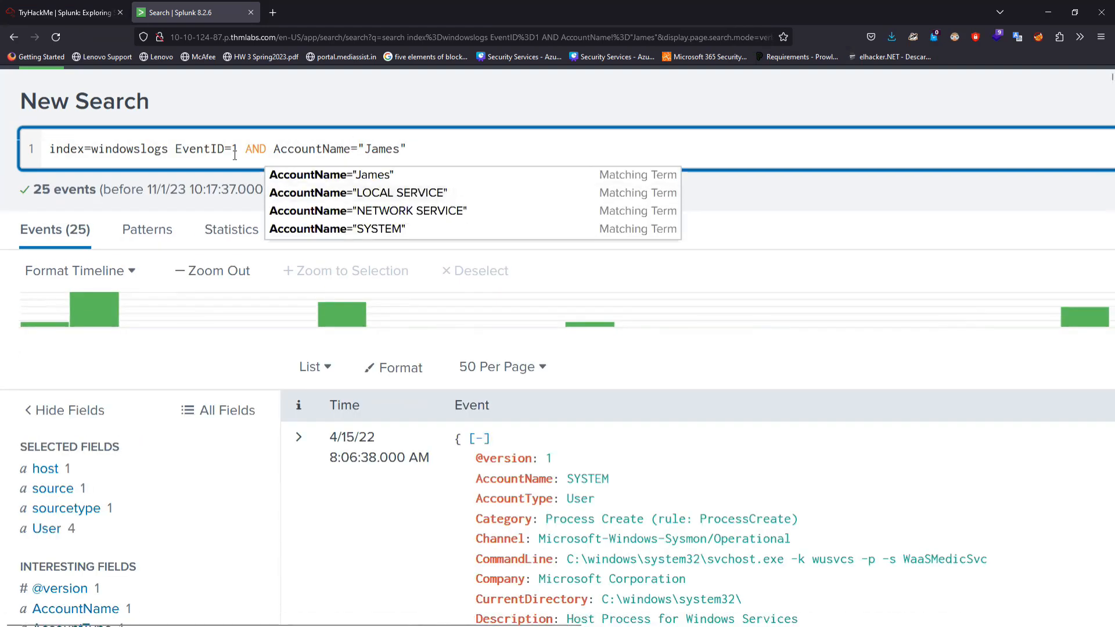
left_click(225, 149)
type("!")
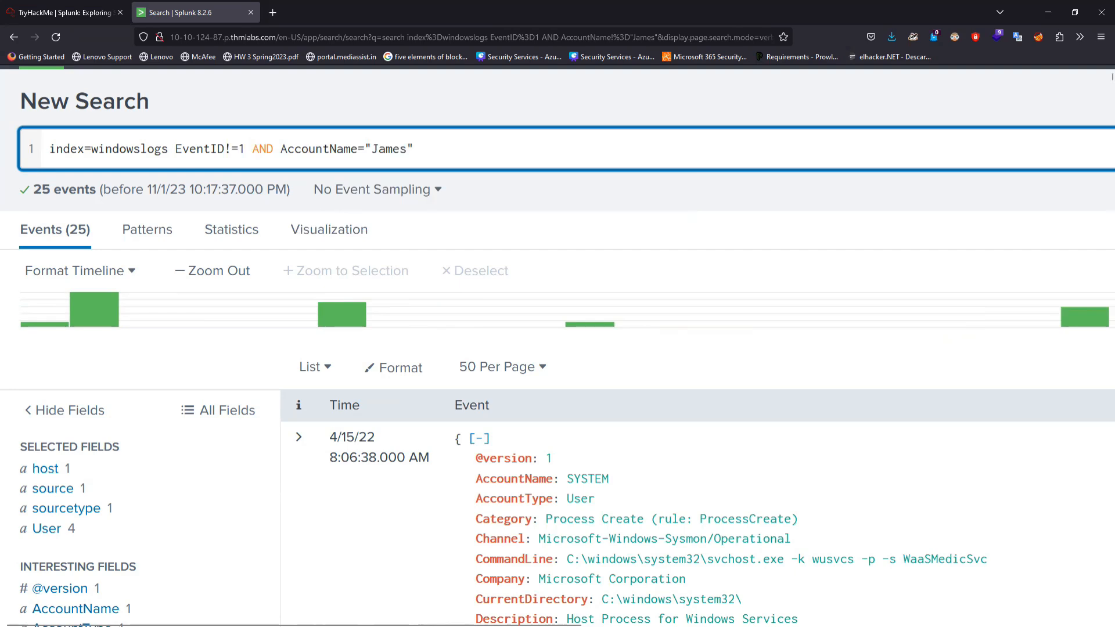
key("Return")
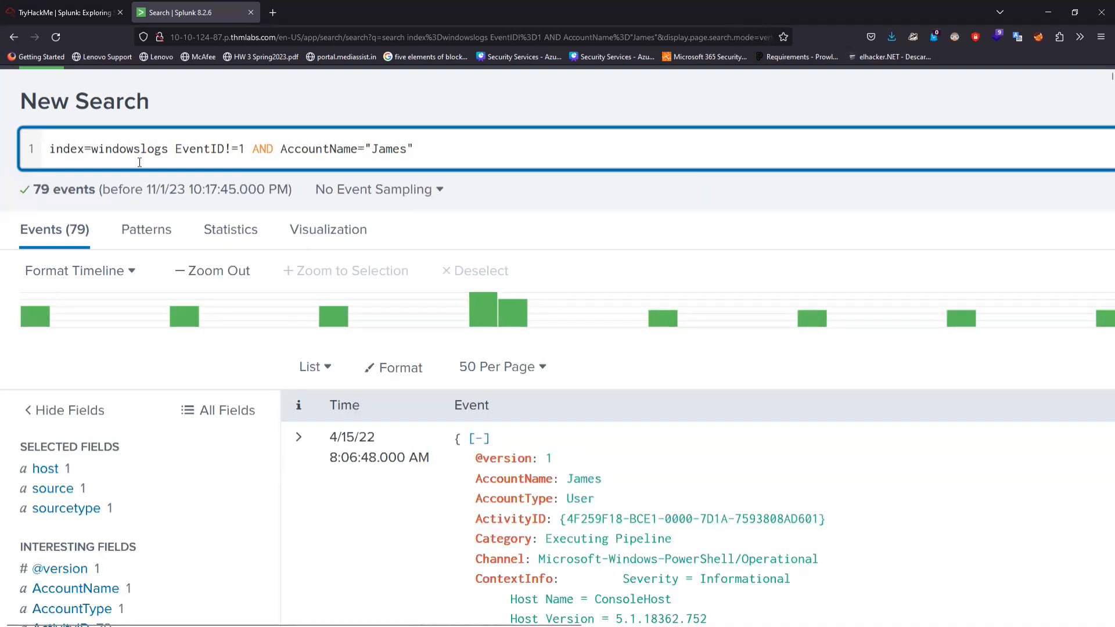
- Recheck the first TryHackMe question, and in Splunk search for EventID=1 AND the same name in the User field instead of AccountName
left_click(58, 12)
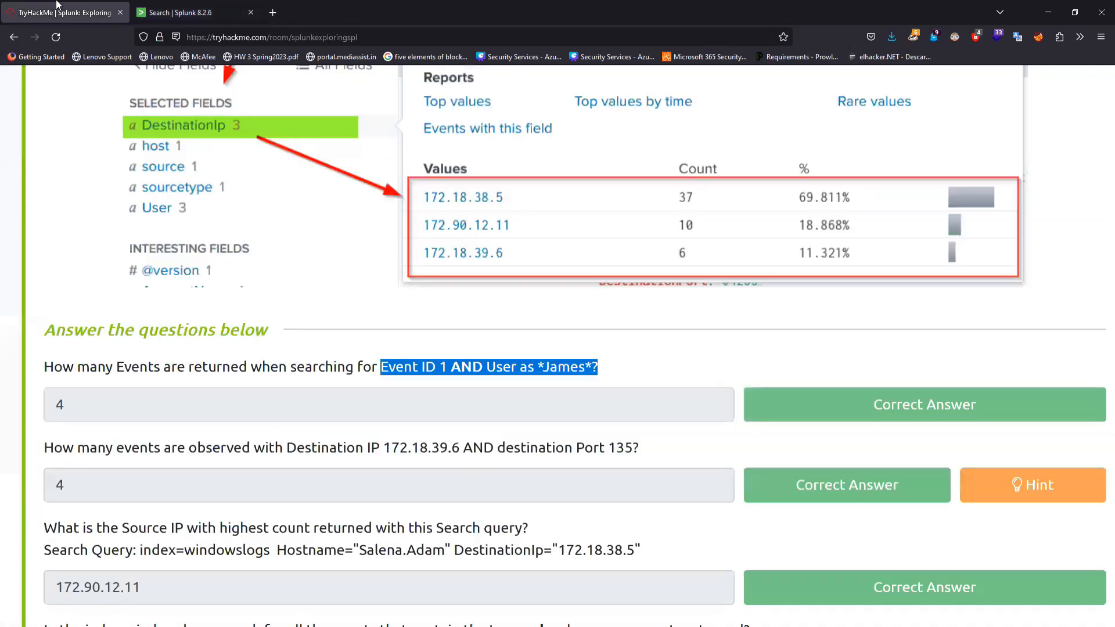
left_click(255, 409)
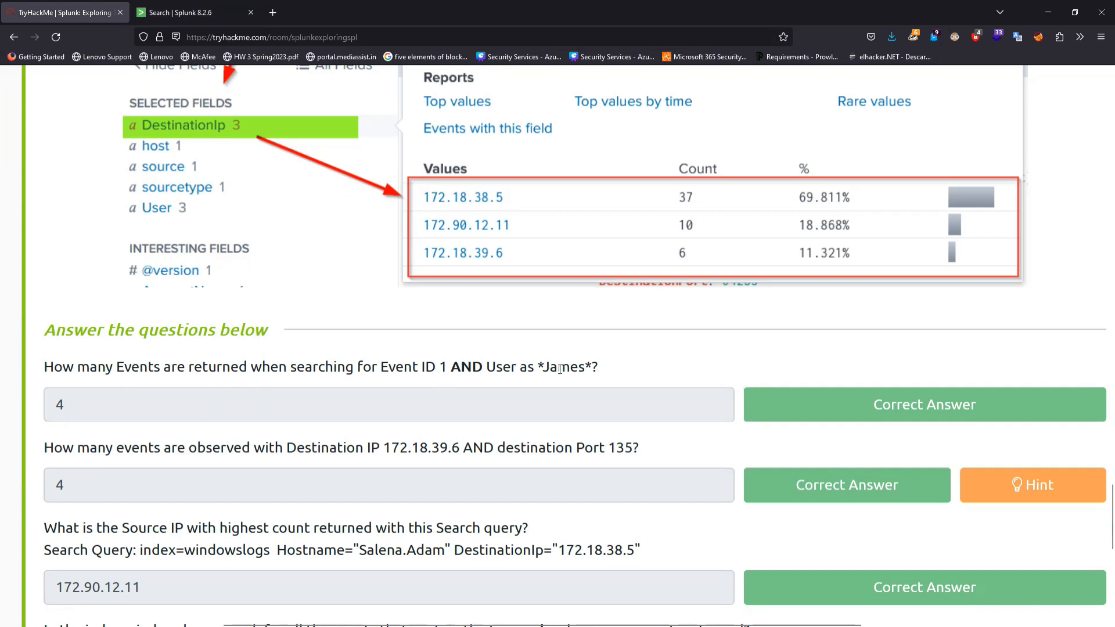
left_click(174, 12)
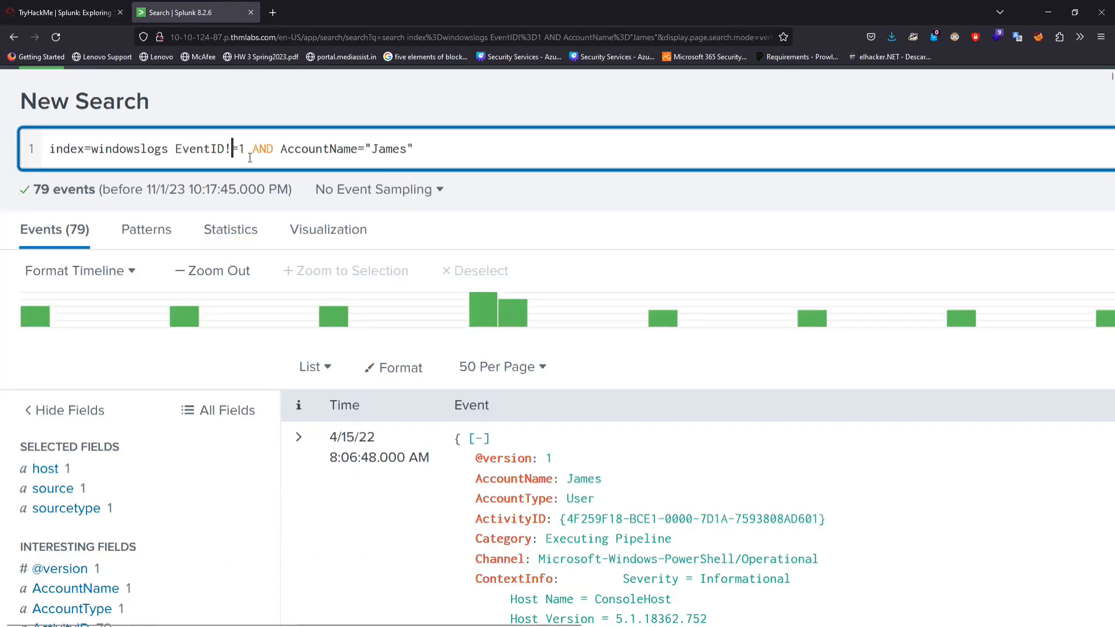
left_click_drag(350, 150, 271, 149)
key("BackSpace")
type("U")
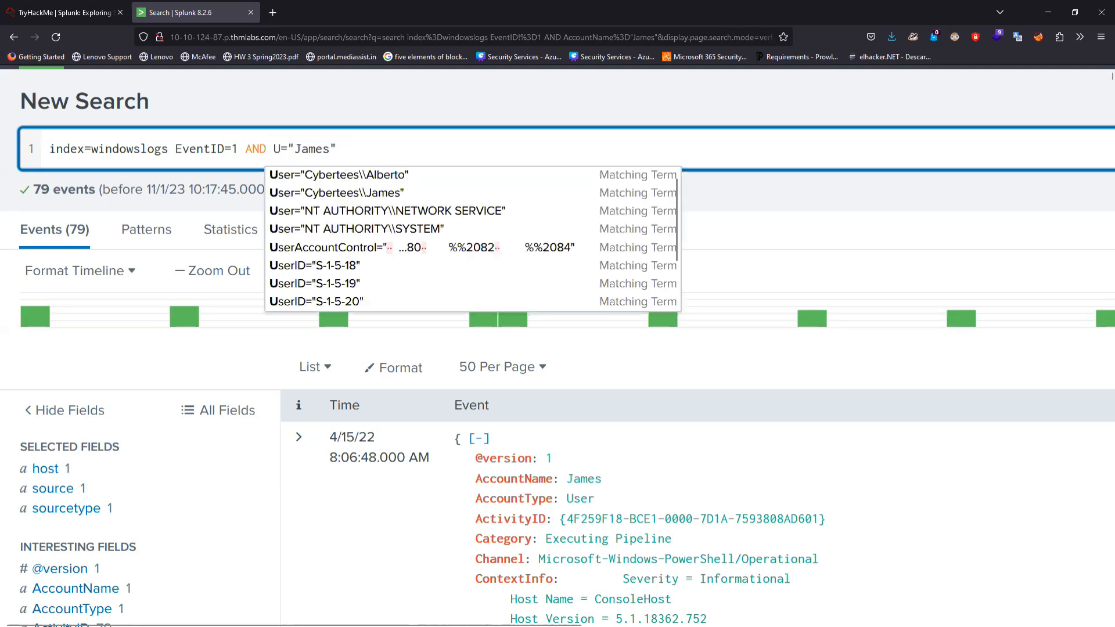
type("ser")
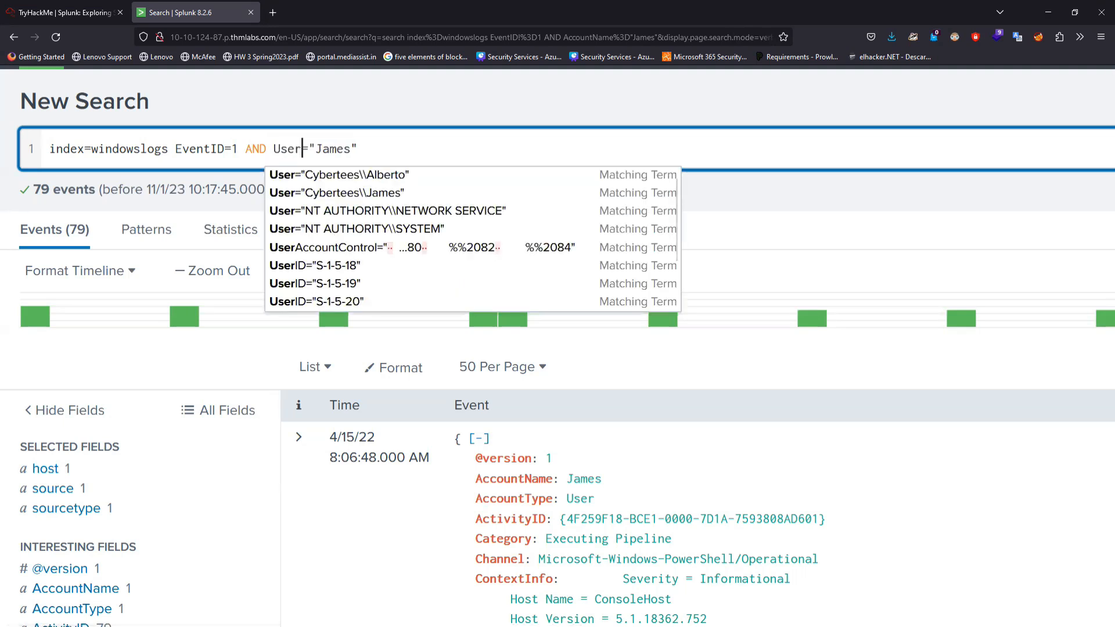
key("Return")
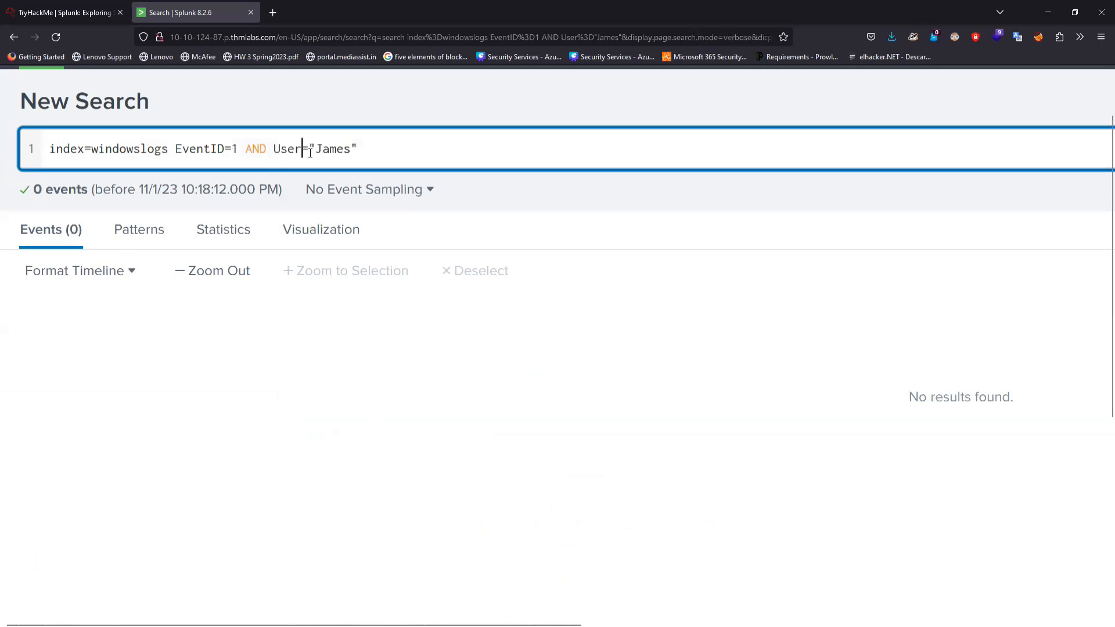
key("BackSpace")
key("BackSpace")
key("BackSpace")
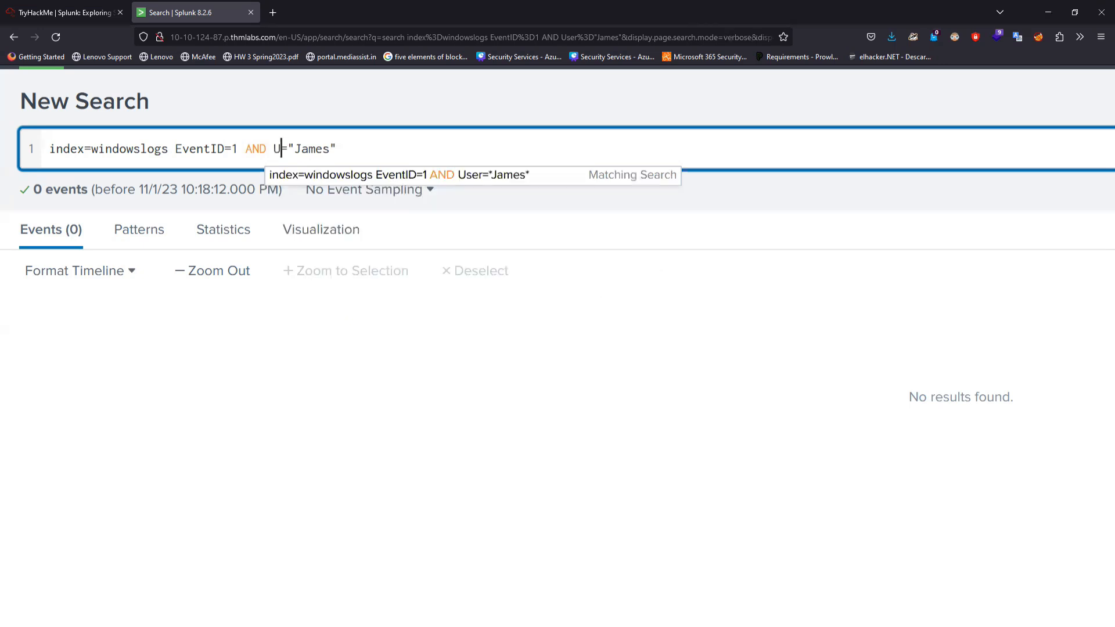
type("SER")
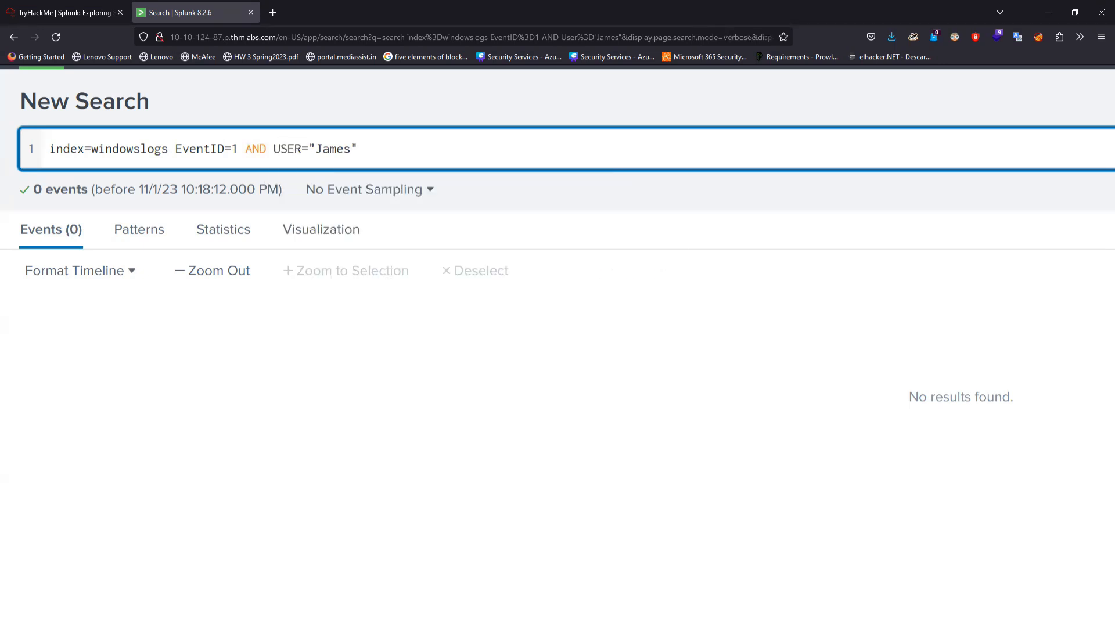
key("BackSpace")
key("BackSpace")
type("ser")
- Replace the quoted User value with the wildcard Ja* and run the search
left_click(374, 150)
key("BackSpace")
key("BackSpace")
key("BackSpace")
key("BackSpace")
key("BackSpace")
key("BackSpace")
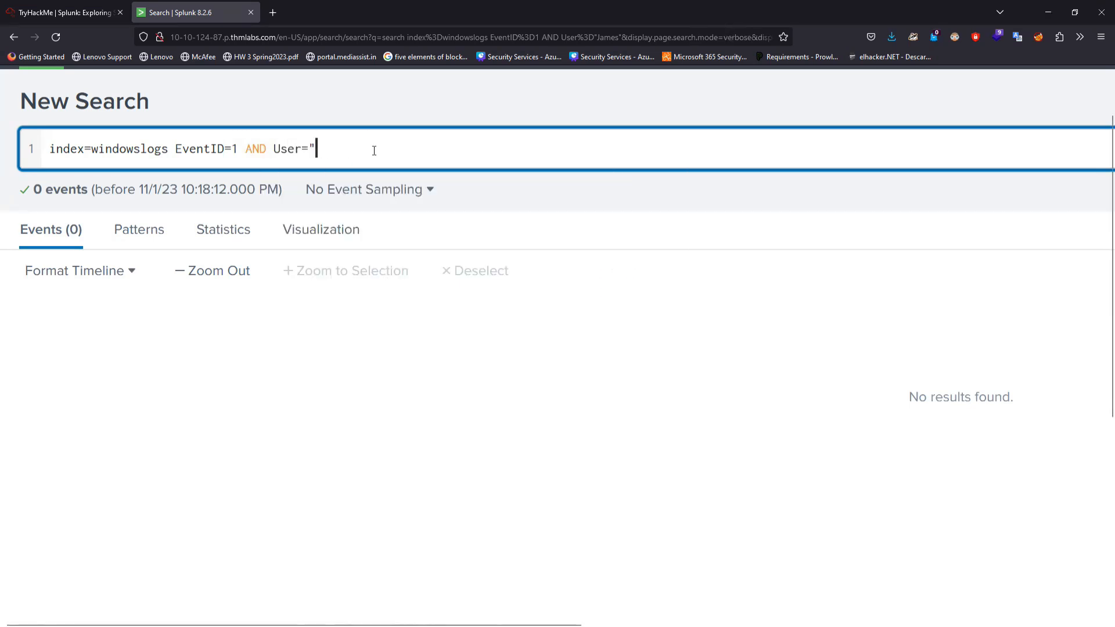
key("BackSpace")
type("jam")
key("BackSpace")
key("BackSpace")
key("BackSpace")
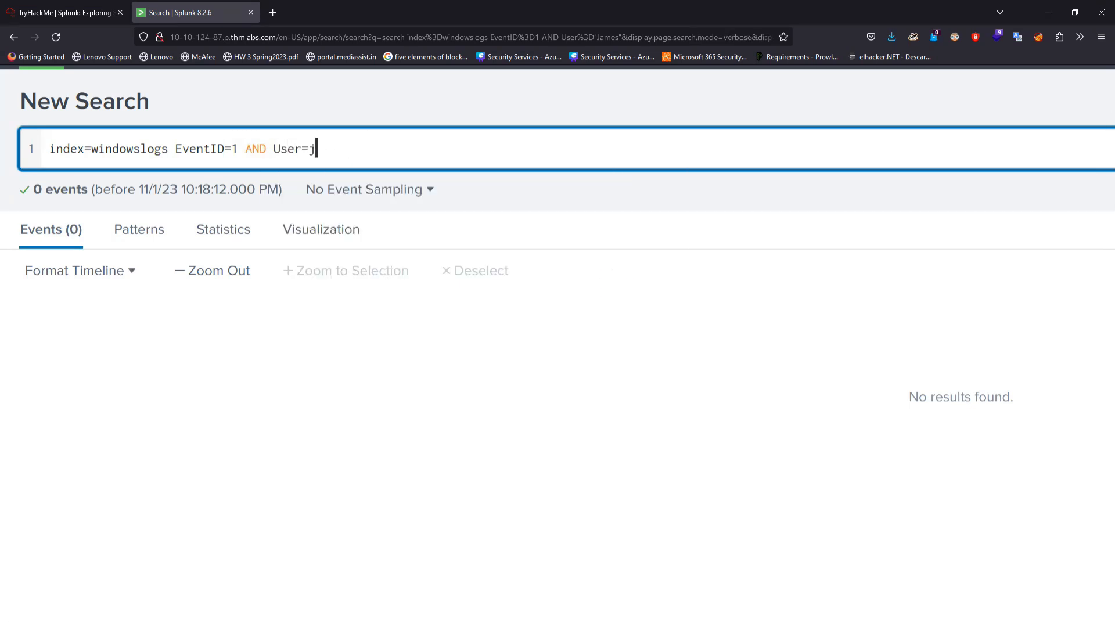
type("Ja*")
key("Return")
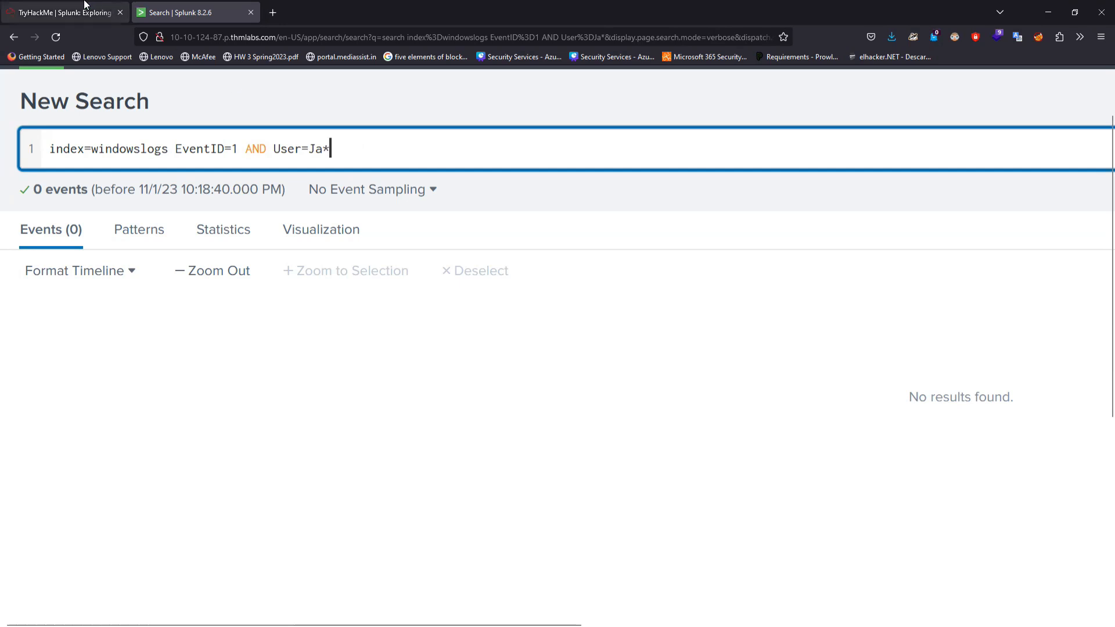
- Recheck the first TryHackMe question, and in Splunk replace the Ja* wildcard with its full user name in quotes and run the search
left_click(64, 12)
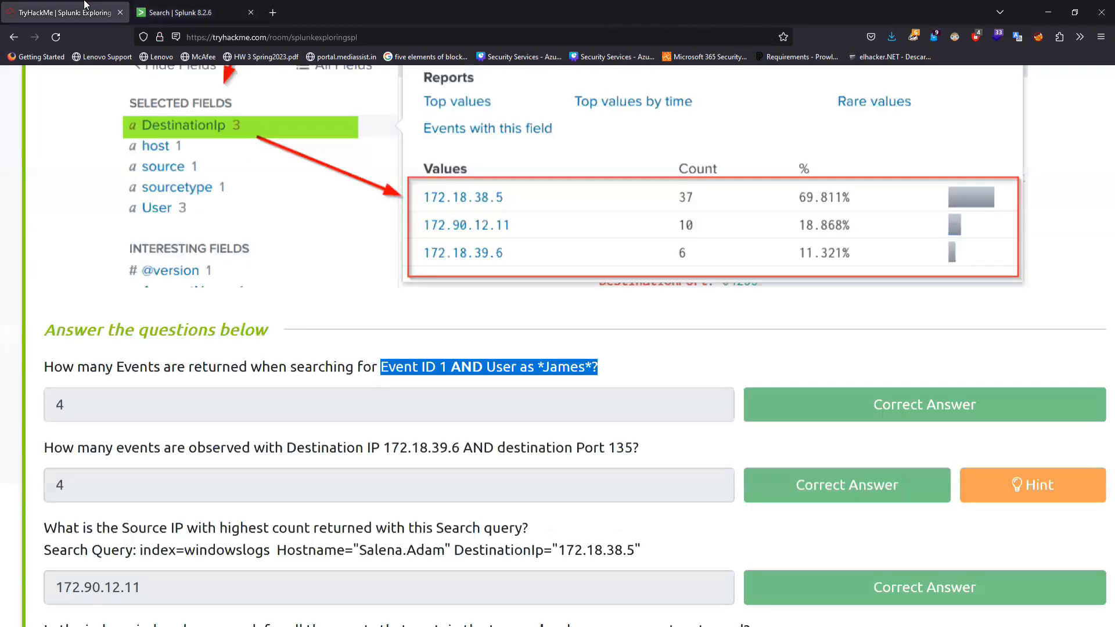
left_click(456, 382)
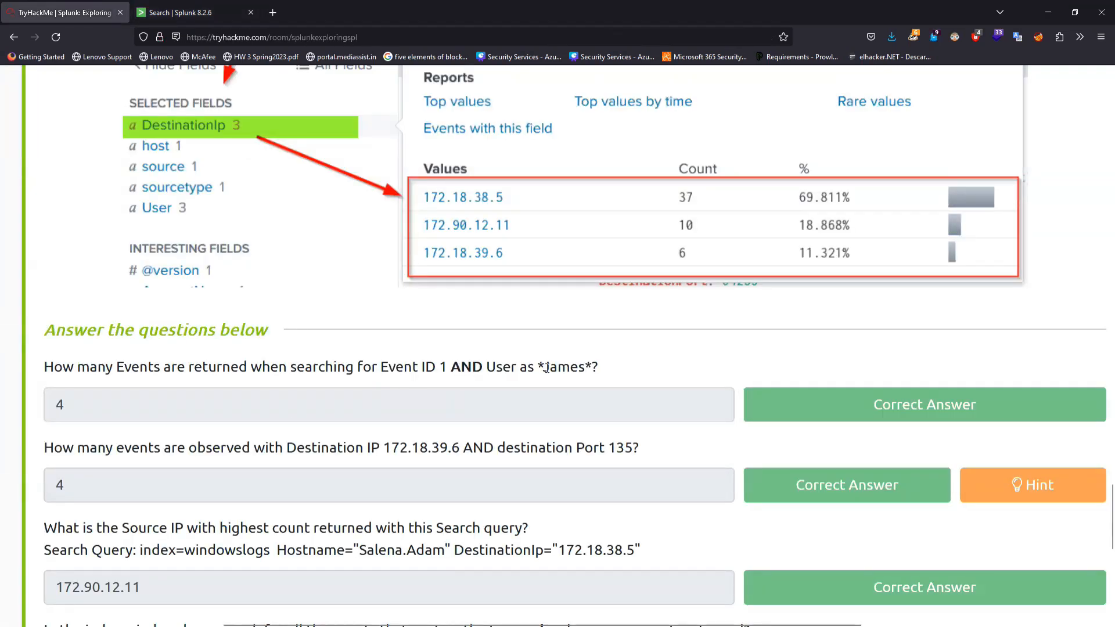
key("ctrl+Tab")
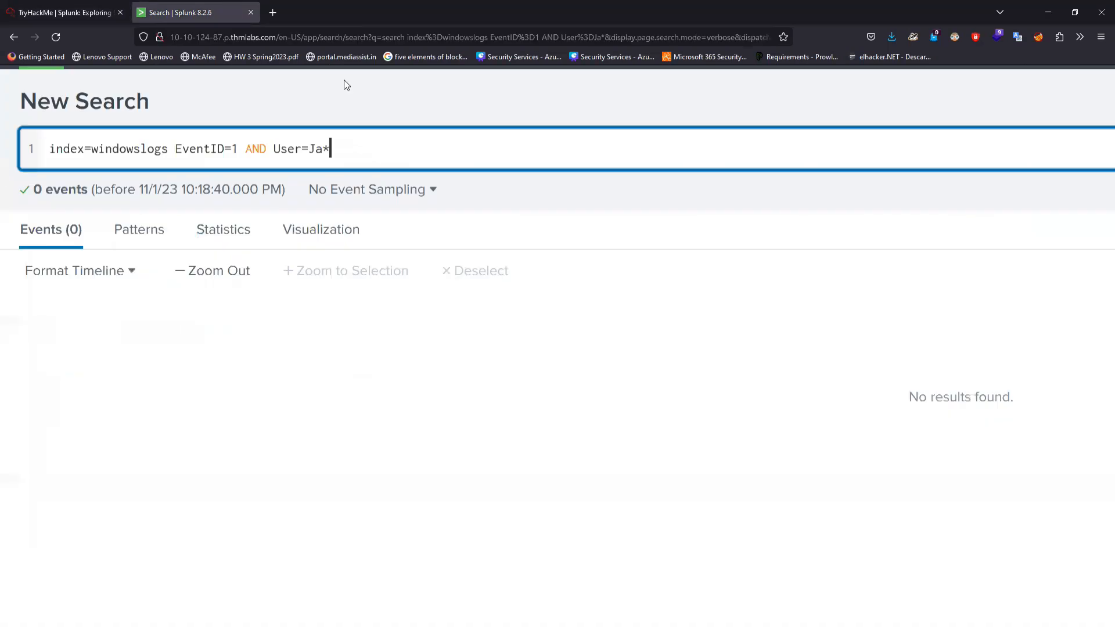
key("BackSpace")
key("BackSpace")
key("BackSpace")
type("\"")
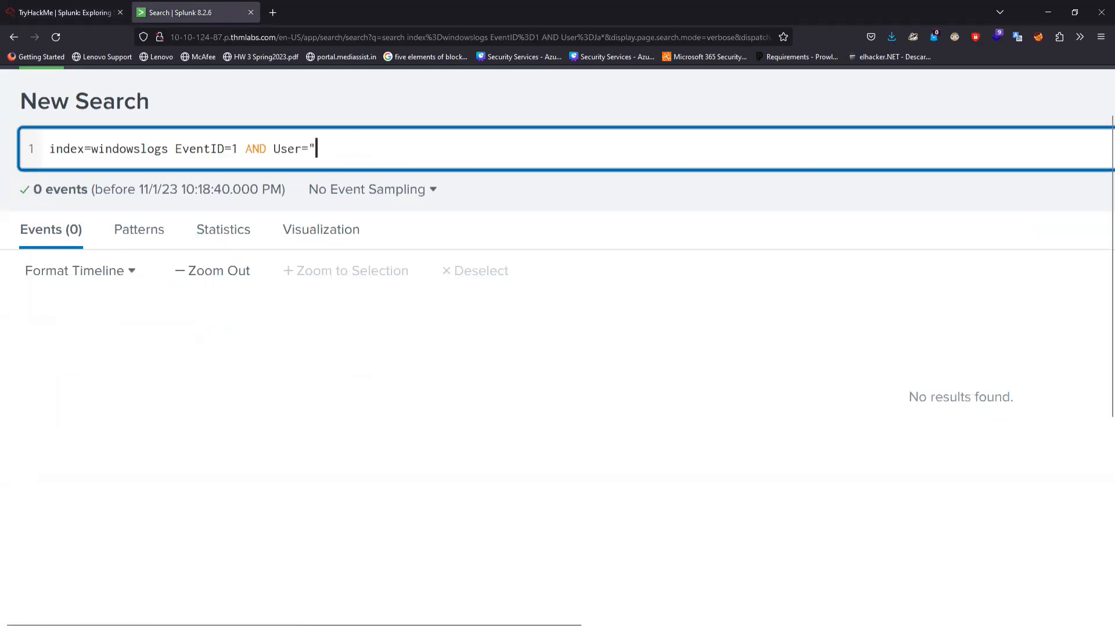
type("James\"")
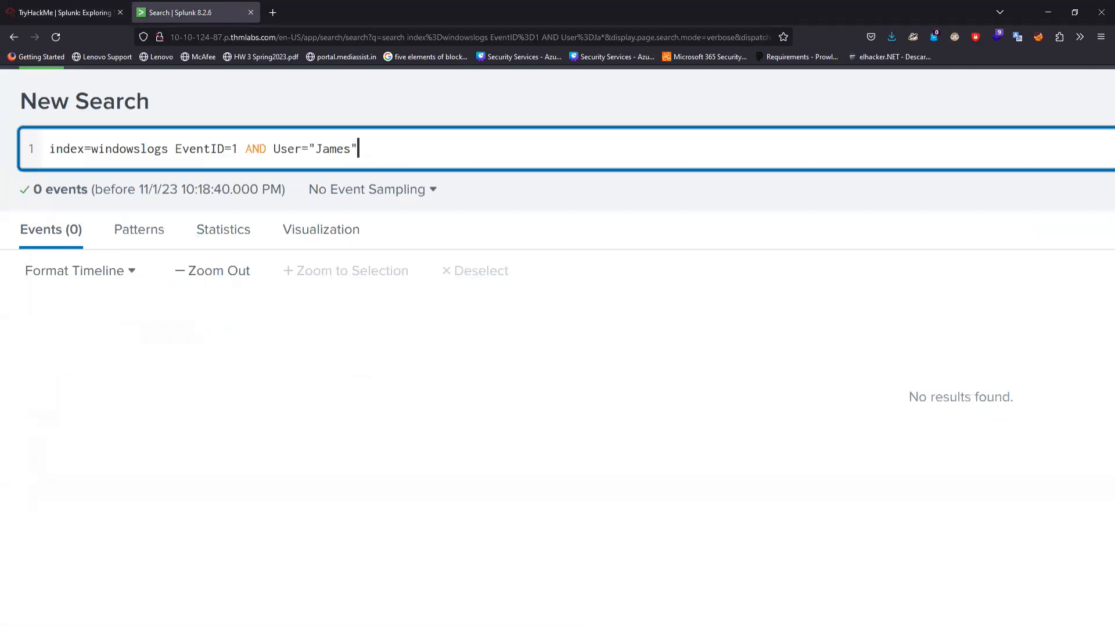
key("Return")
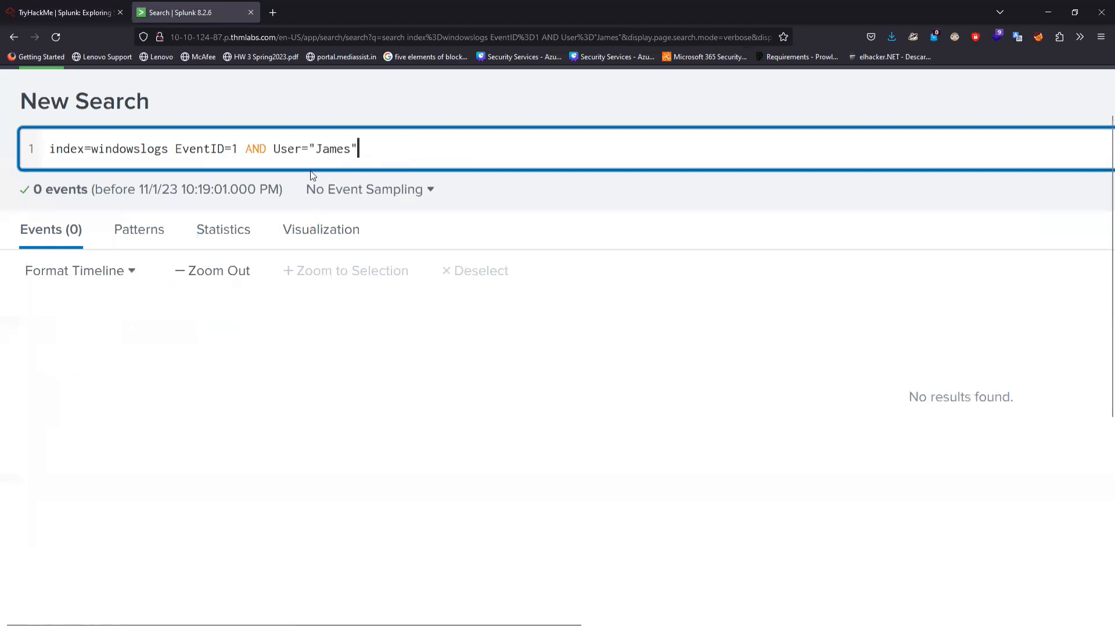
- Try the search with the EventID condition negated to EventID!=1
left_click(226, 149)
type("!")
key("Return")
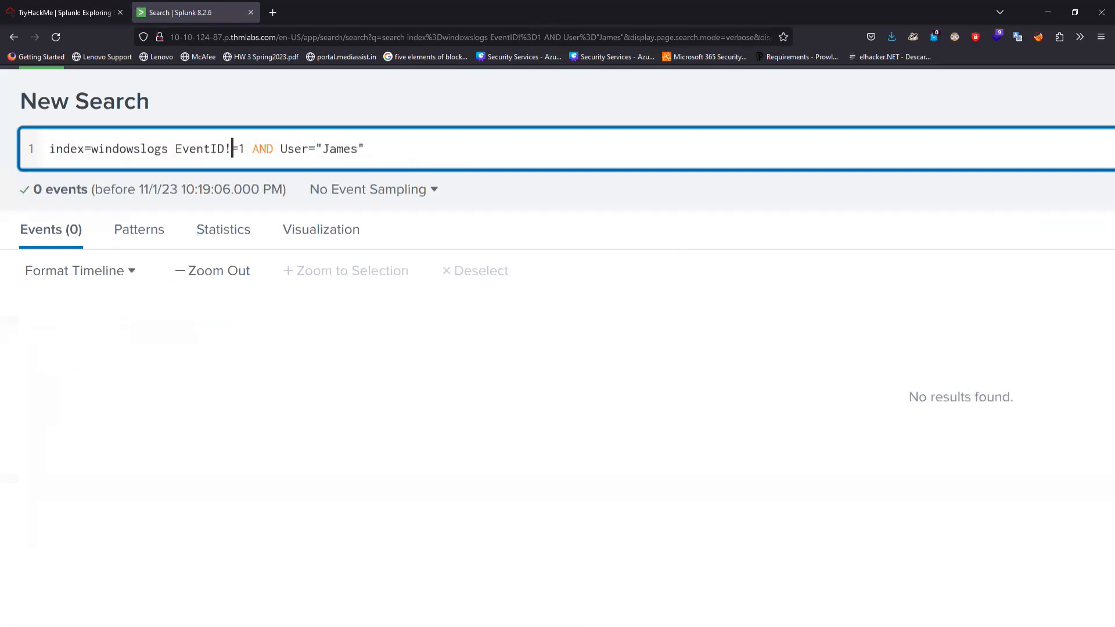
- Remove the EventID!=1 AND condition and run the search with only the index and User filter
key("Right")
key("Right")
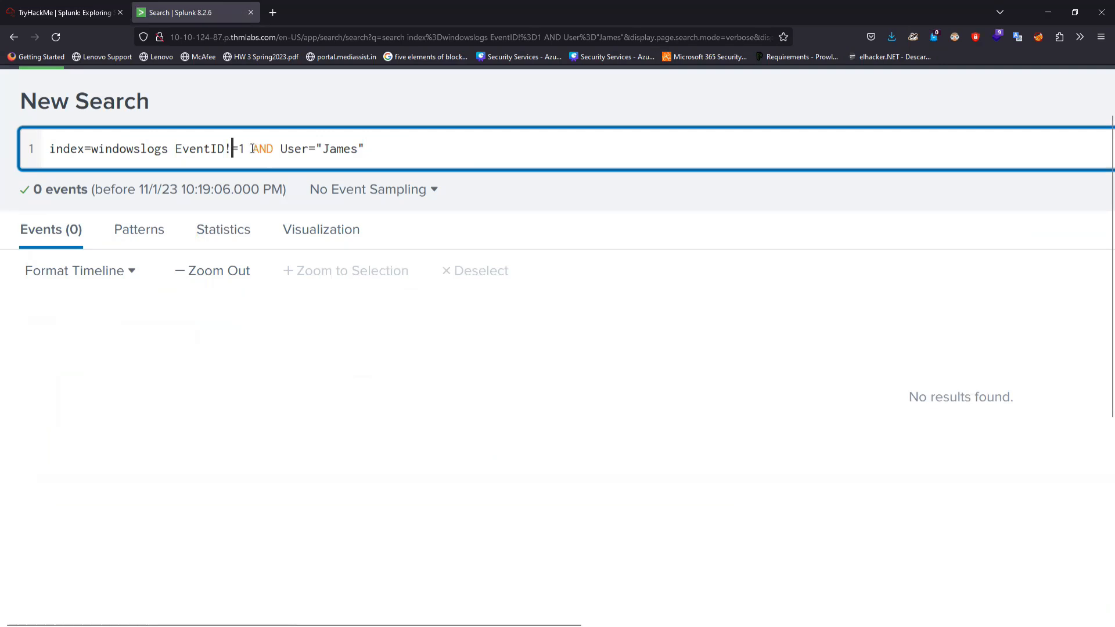
key("shift+Right")
key("shift+Right")
key("shift+Right")
key("shift+Right")
left_click(177, 150, "shift")
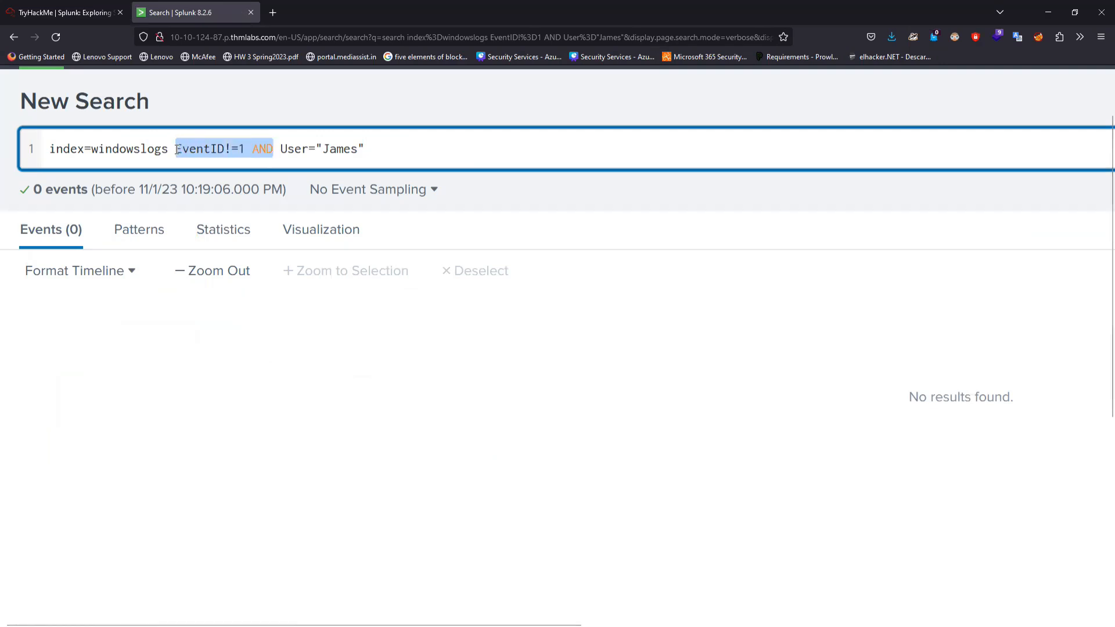
key("BackSpace")
key("Return")
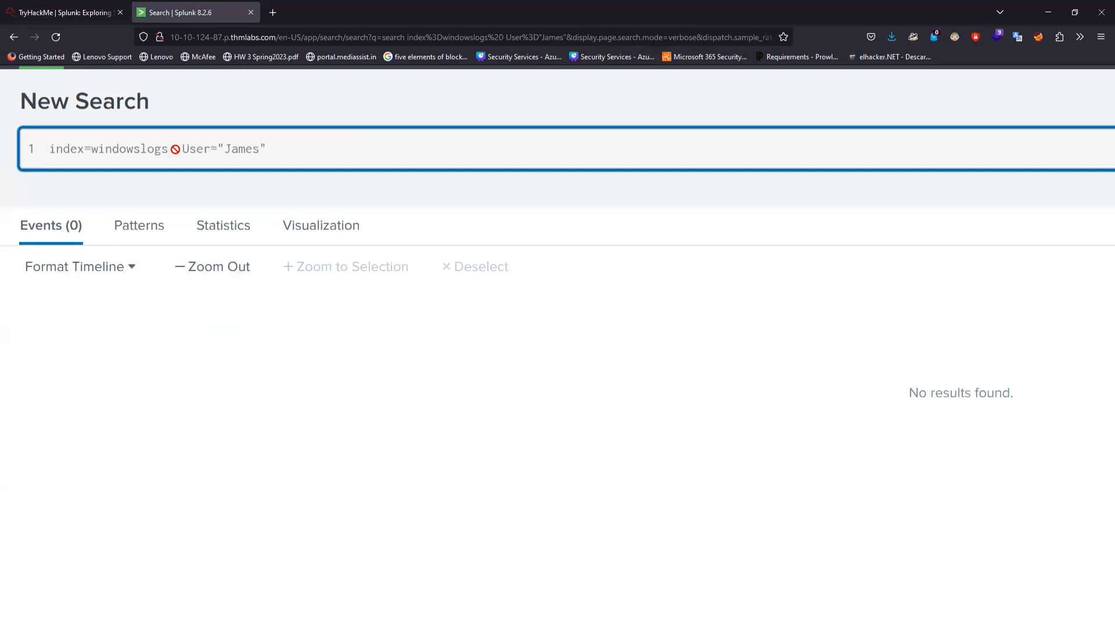
- Replace the User filter with the suggested Cybertees account for the question's user, add EventID!=1 AND before it, and run the search
left_click(210, 149)
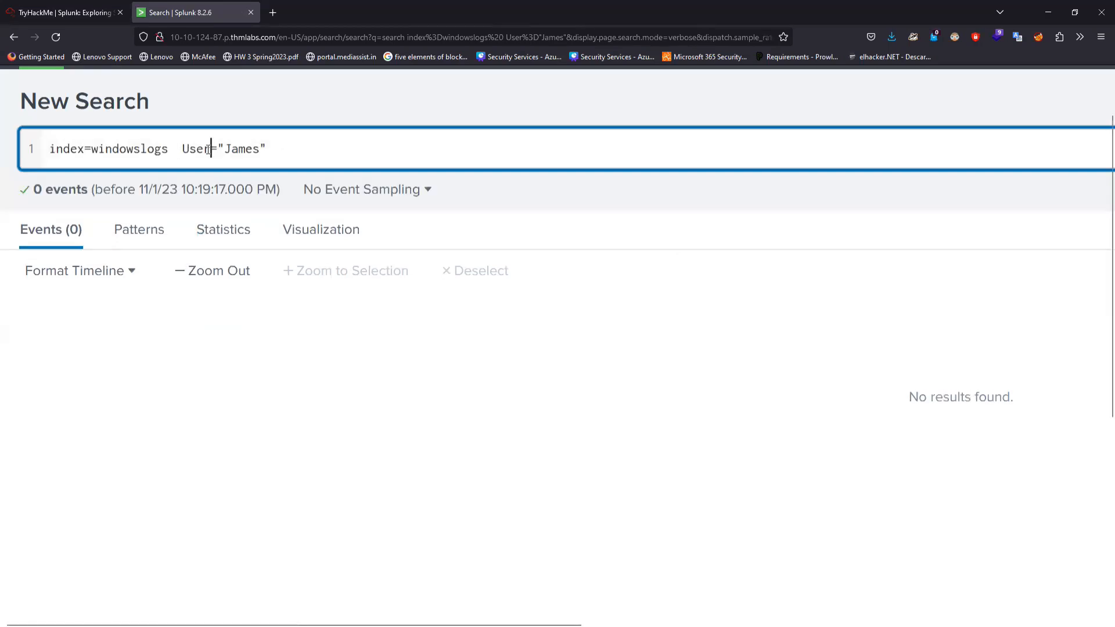
left_click_drag(207, 150, 184, 151)
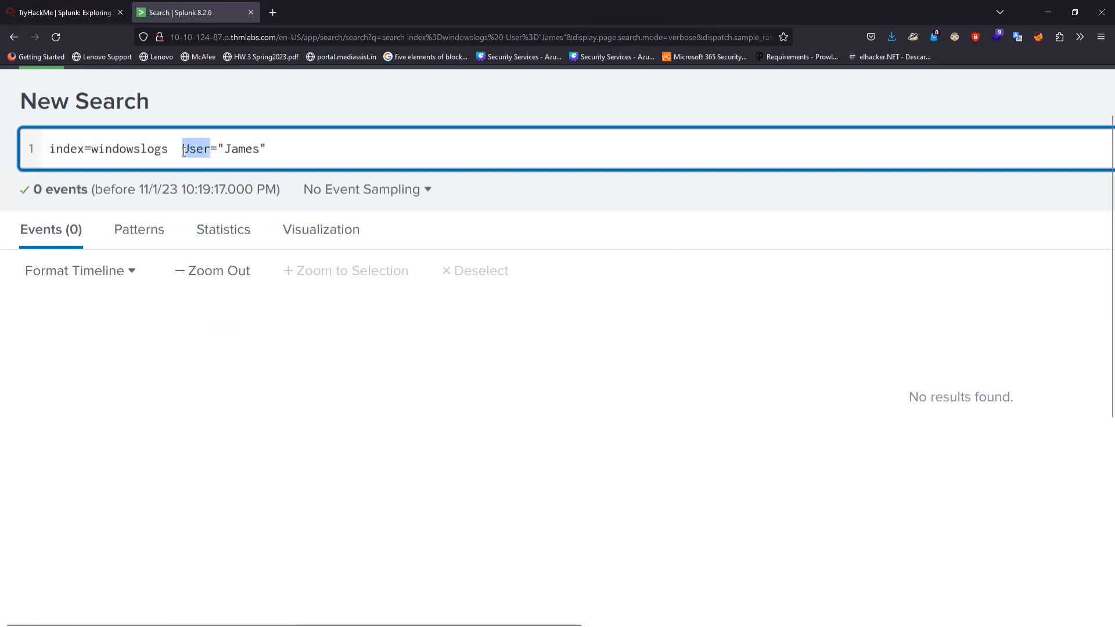
type("Us")
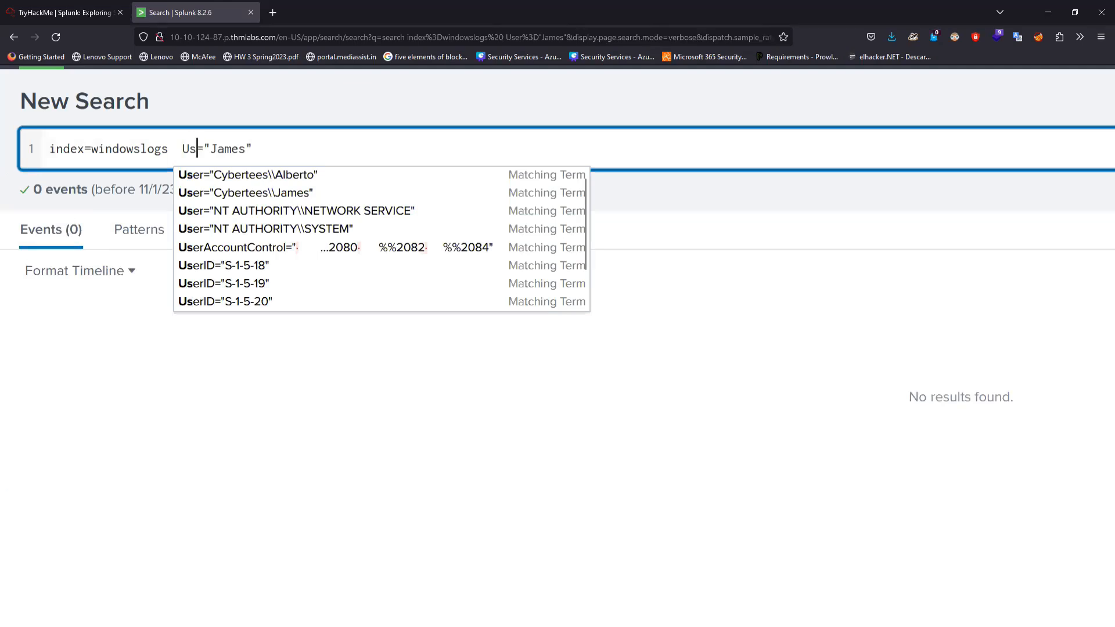
left_click(270, 195)
left_click(181, 149)
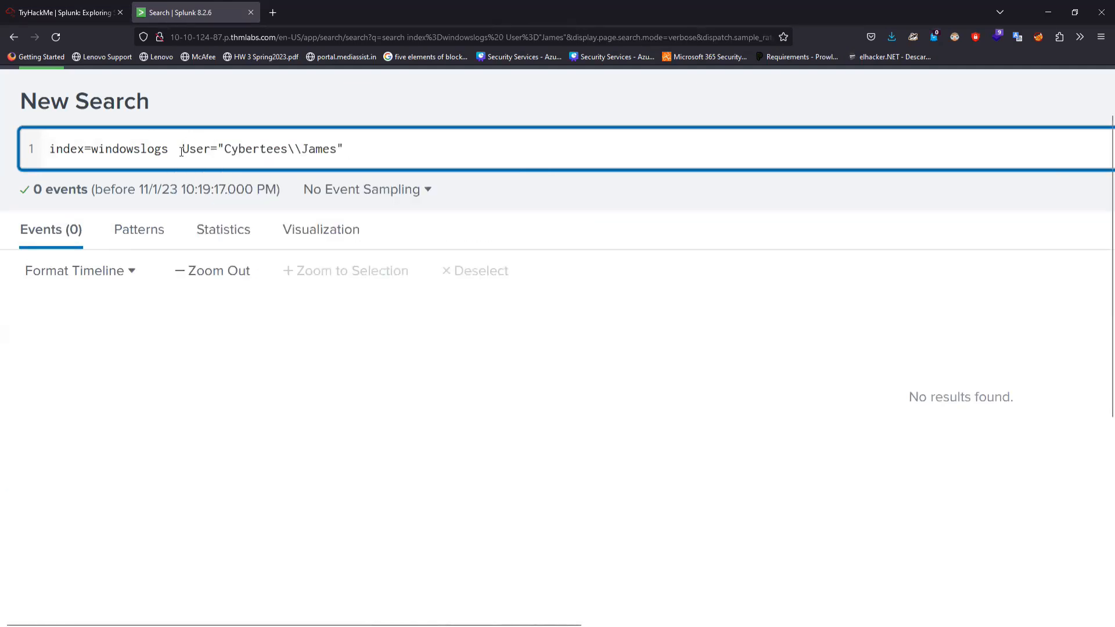
type("EventID!=1 AND")
key("Return")
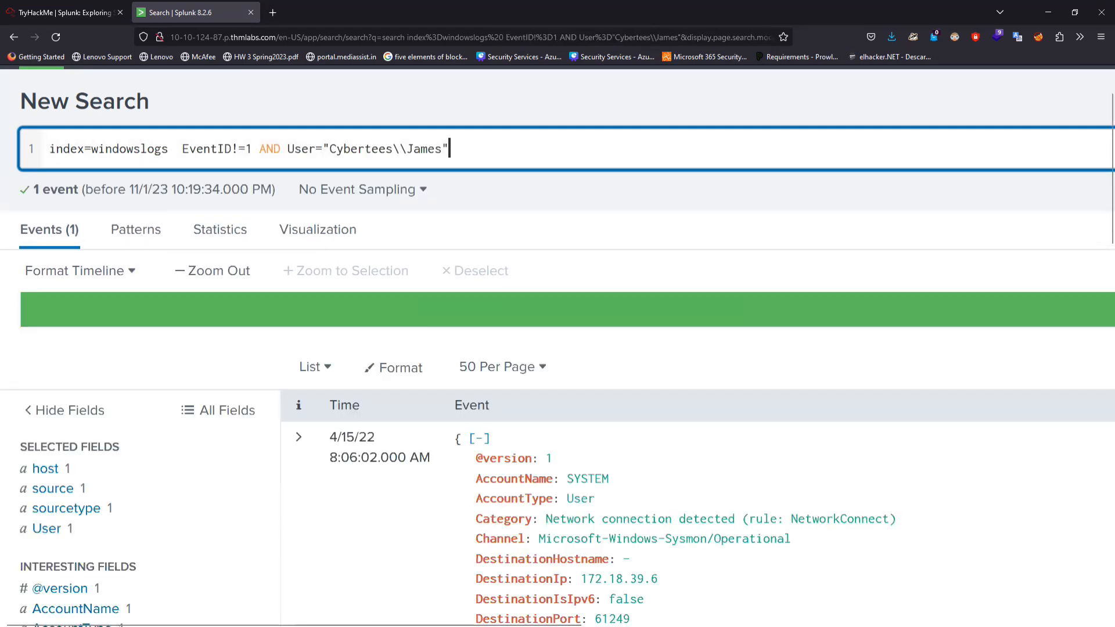
- Change the EventID filter to EventID=1, run the search, and compare the result with TryHackMe's first answer
left_click(239, 149)
key("BackSpace")
key("Return")
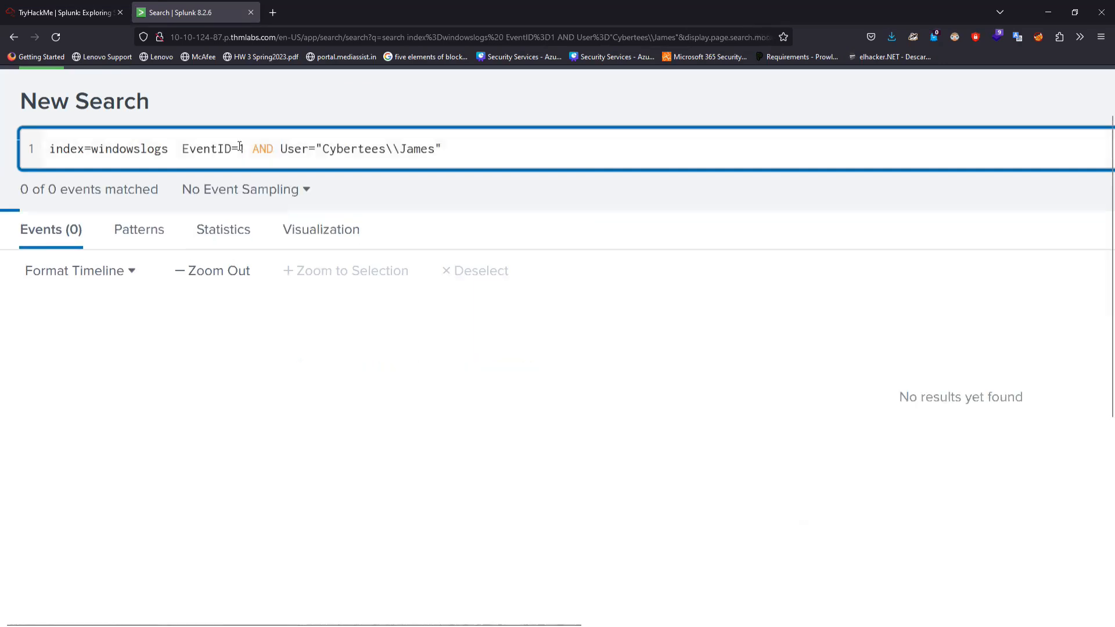
left_click(464, 151)
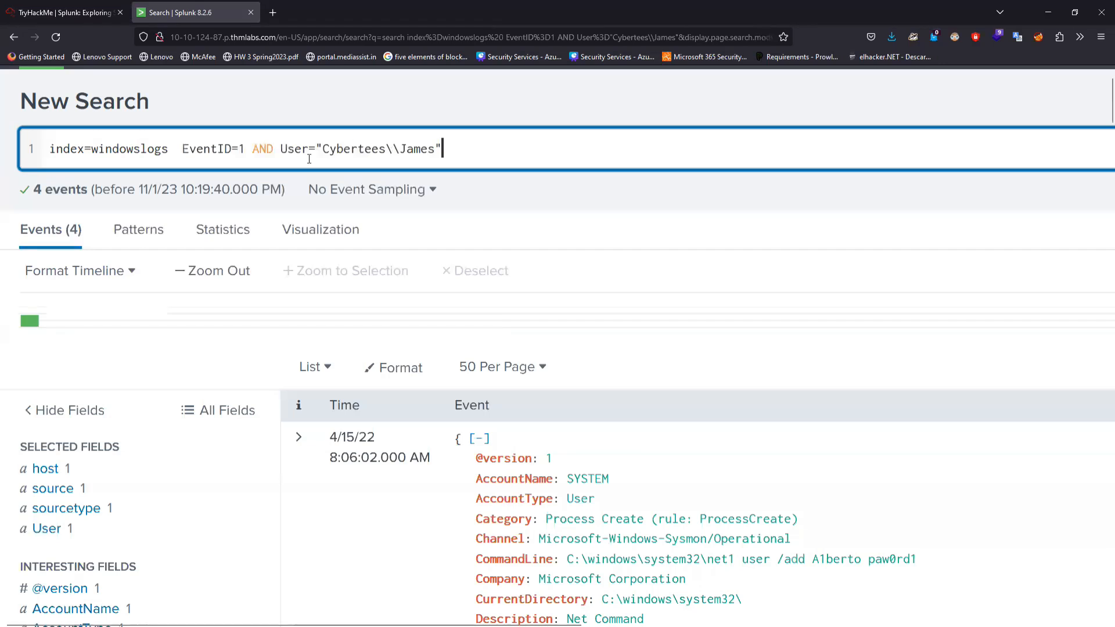
left_click_drag(317, 150, 439, 149)
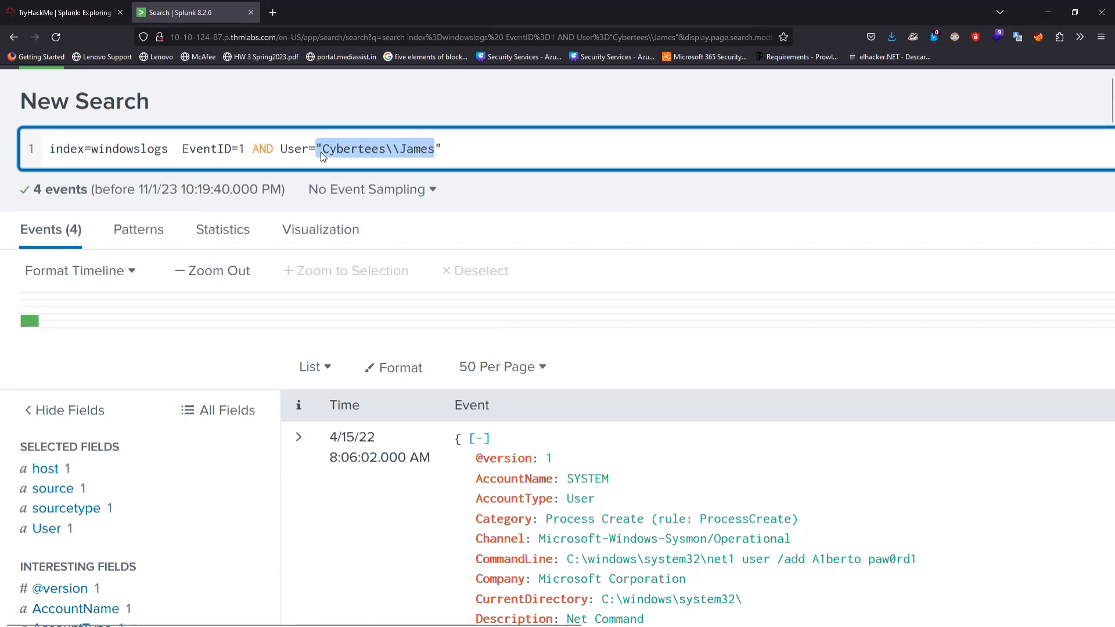
left_click(92, 7)
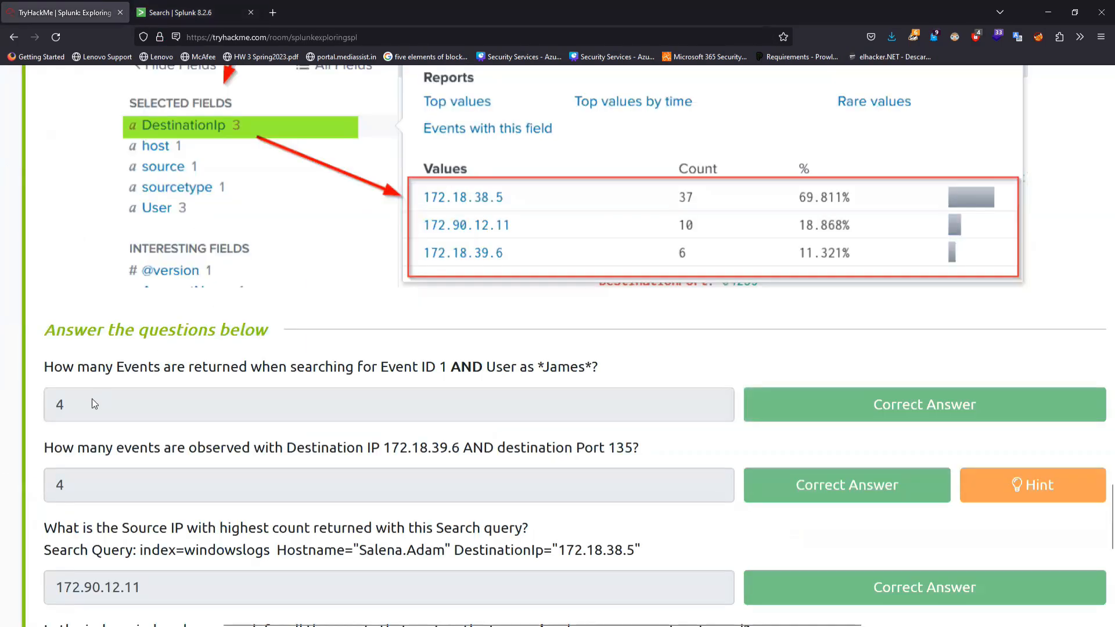
left_click(180, 12)
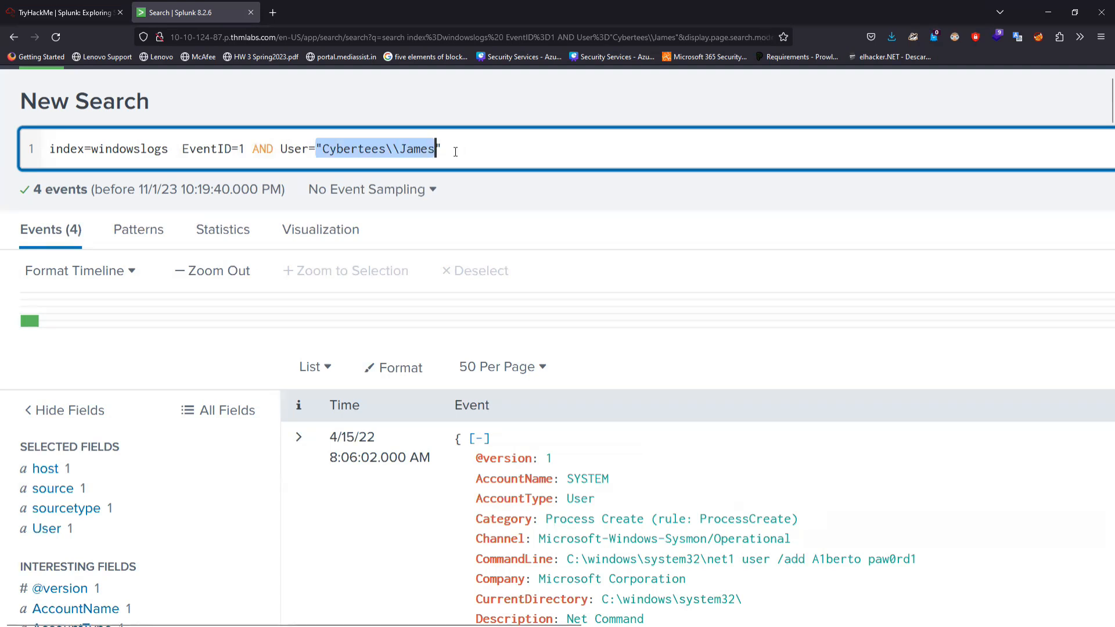
- Delete the Cybertees account value and the equals sign, leaving EventID=1 AND User in the query
left_click_drag(456, 152, 319, 151)
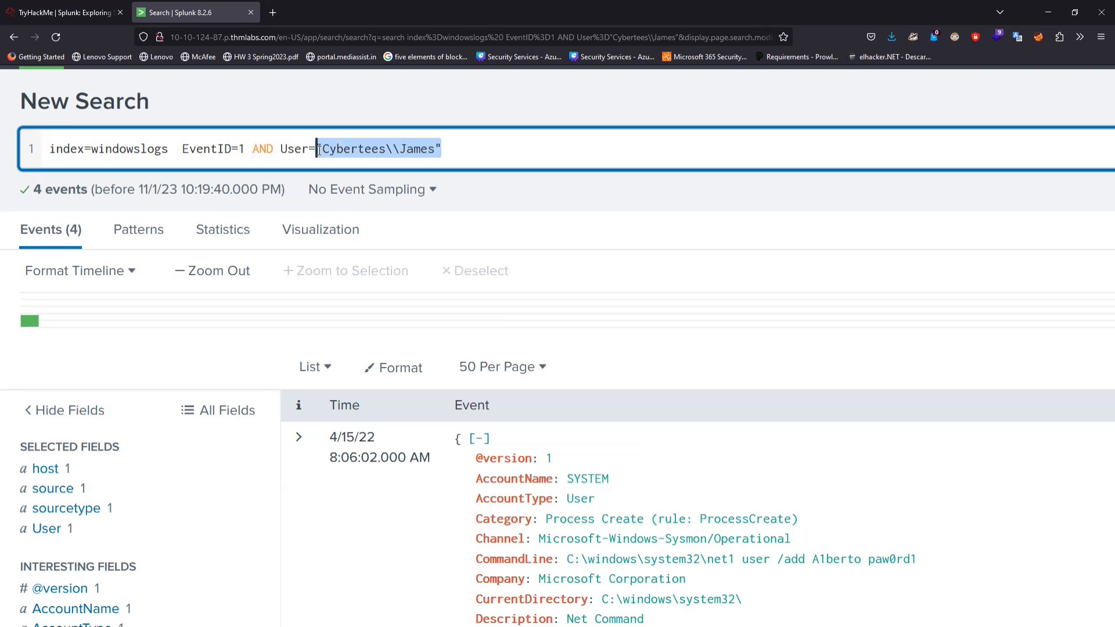
key("BackSpace")
key("BackSpace")
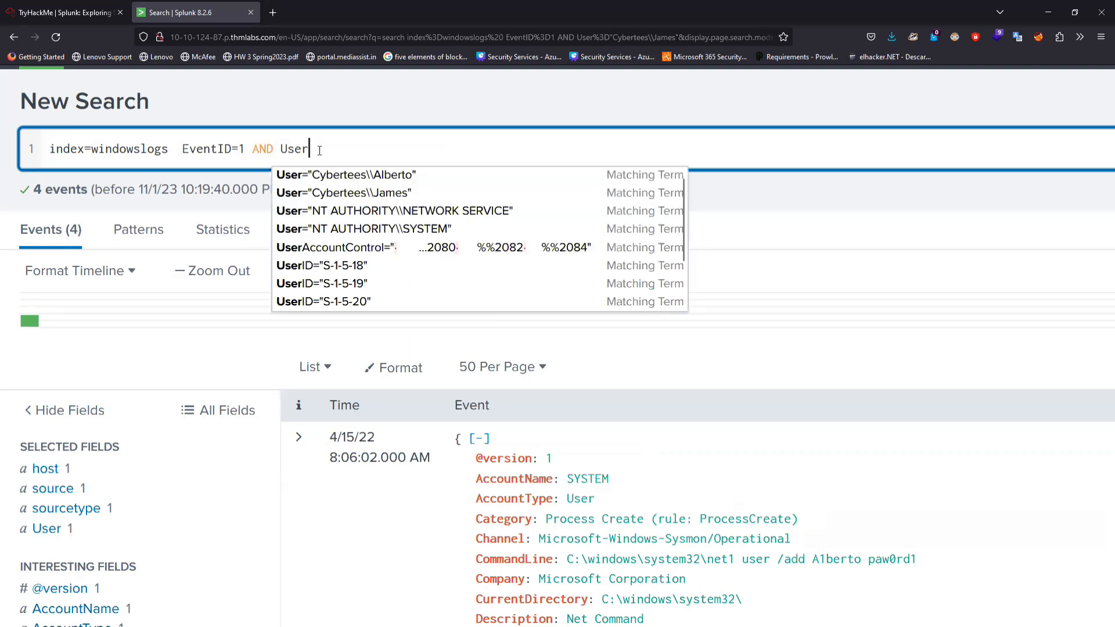
key("BackSpace")
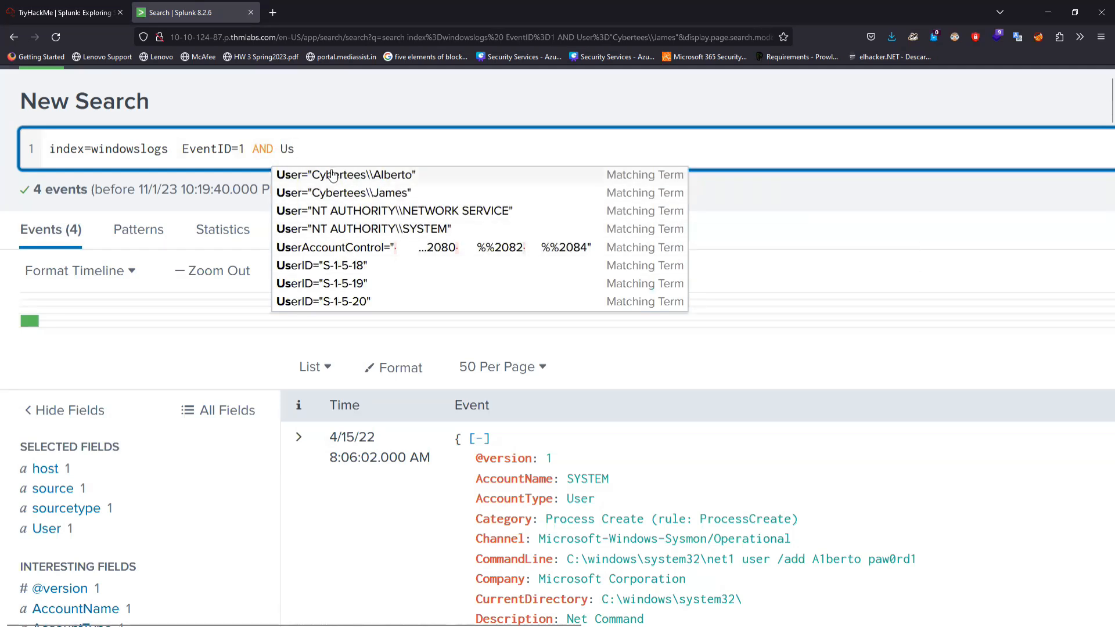
type("er")
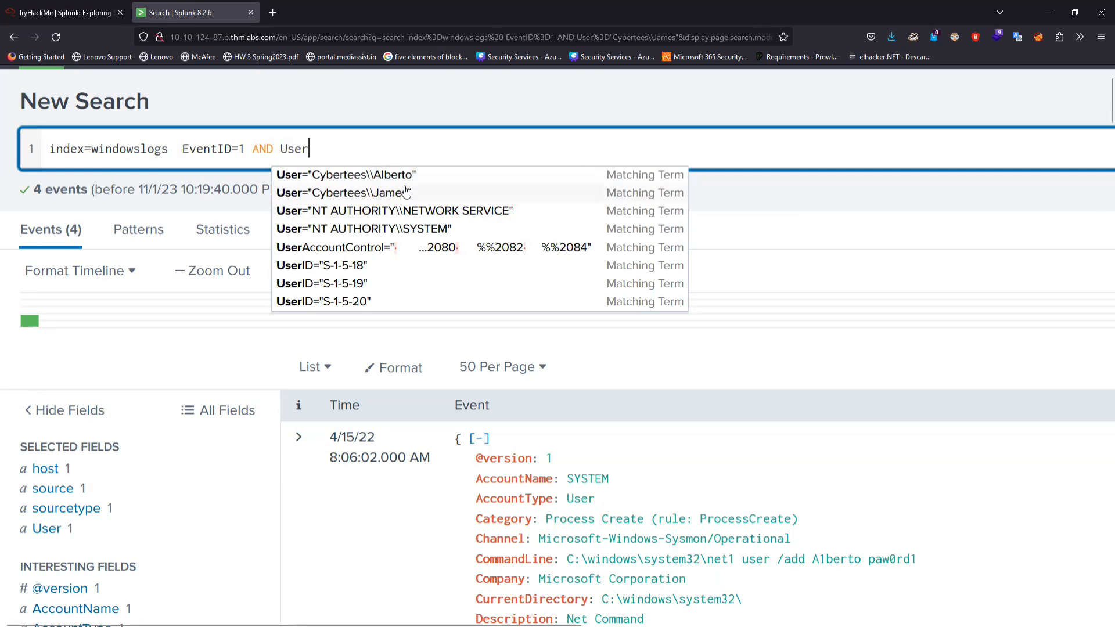
left_click(138, 371)
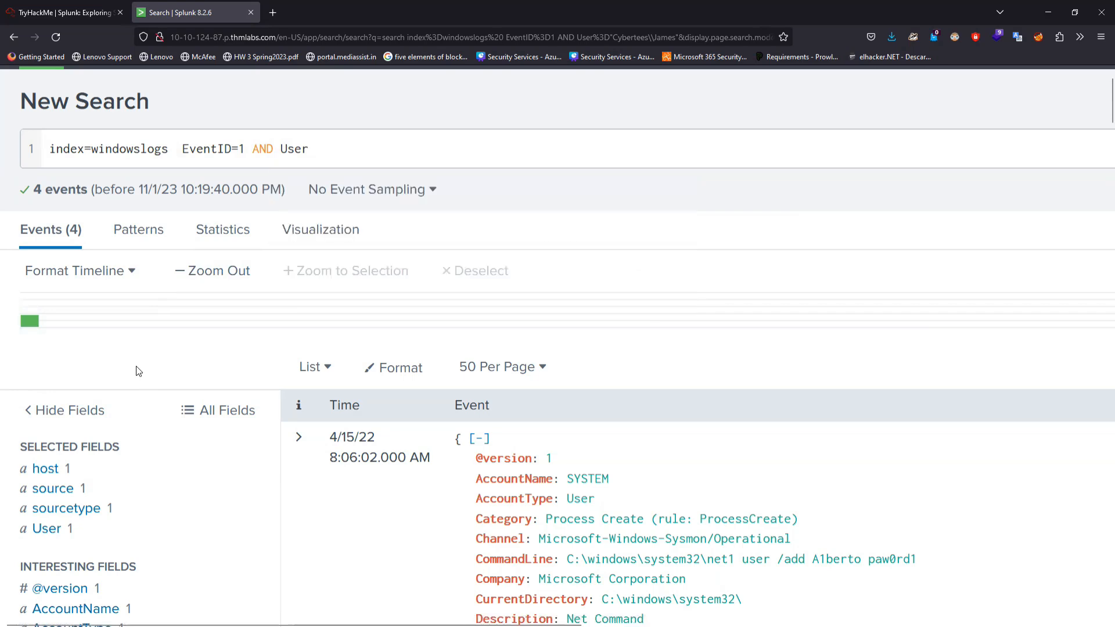
- Inspect the values of the User field in the current search results
scroll(138, 371, "down", 6)
scroll(138, 371, "up", 1)
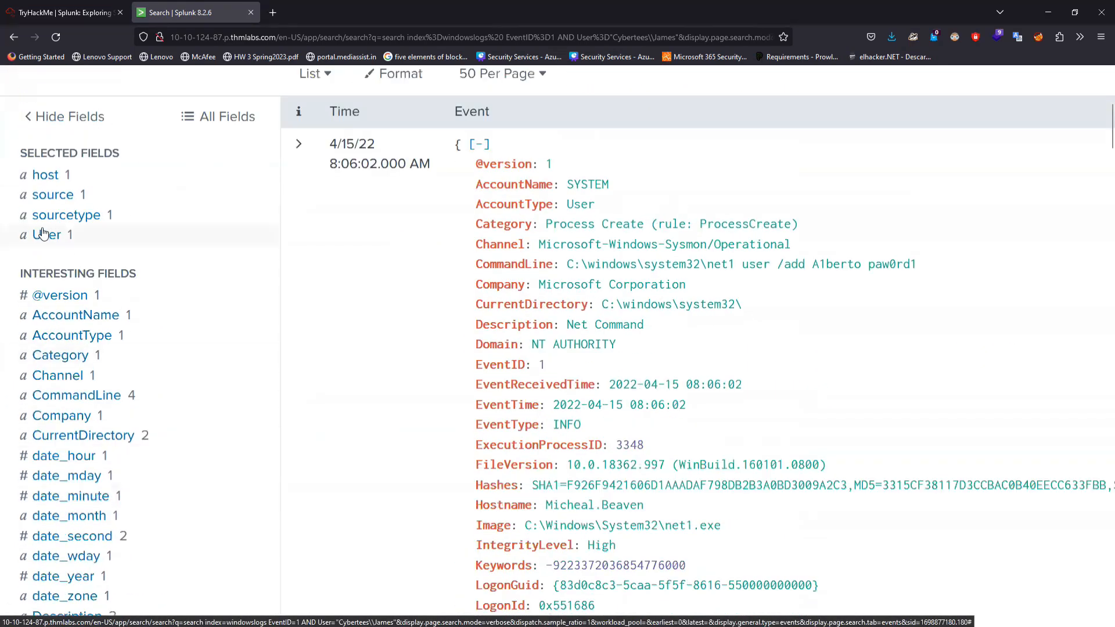
left_click(45, 236)
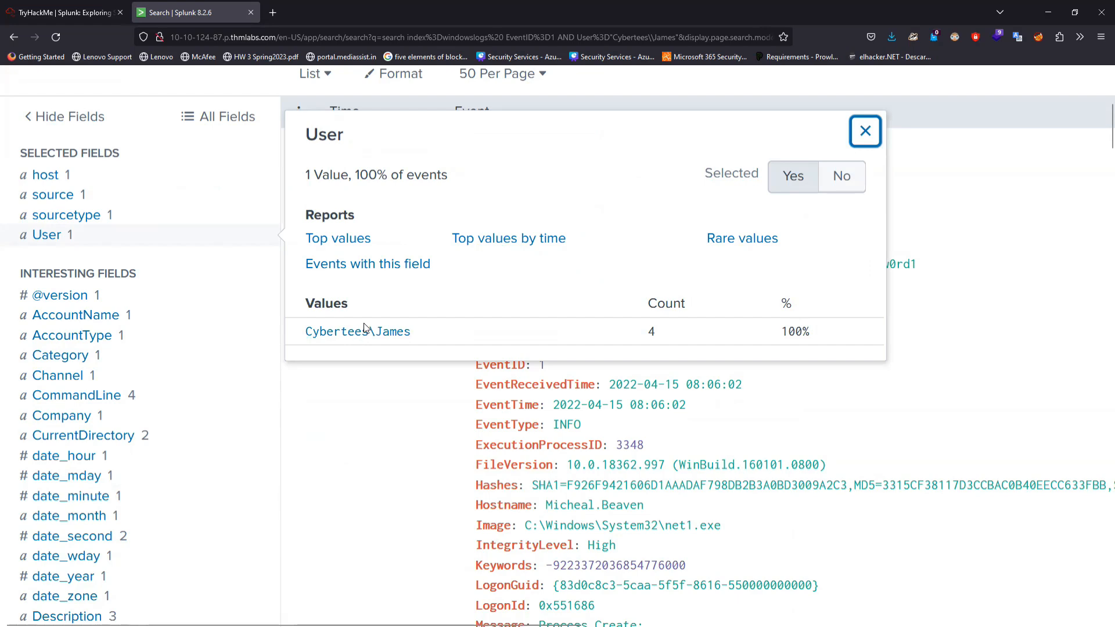
scroll(146, 242, "up", 2)
scroll(146, 242, "up", 2)
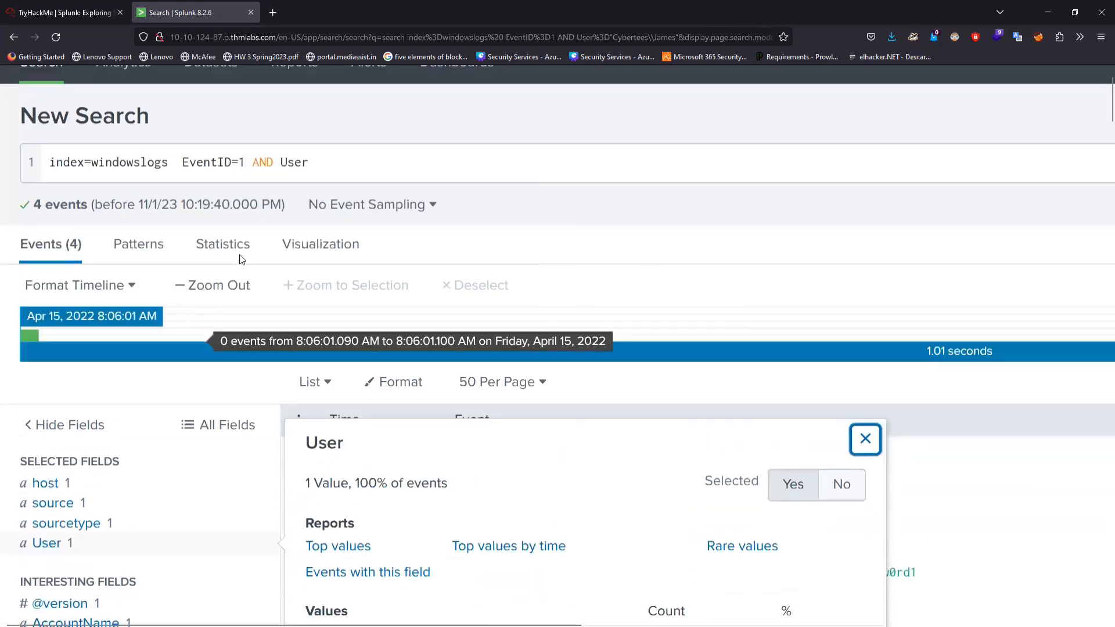
- Complete the User filter with the wildcard as User=* and run the search
left_click(322, 161)
type("=*")
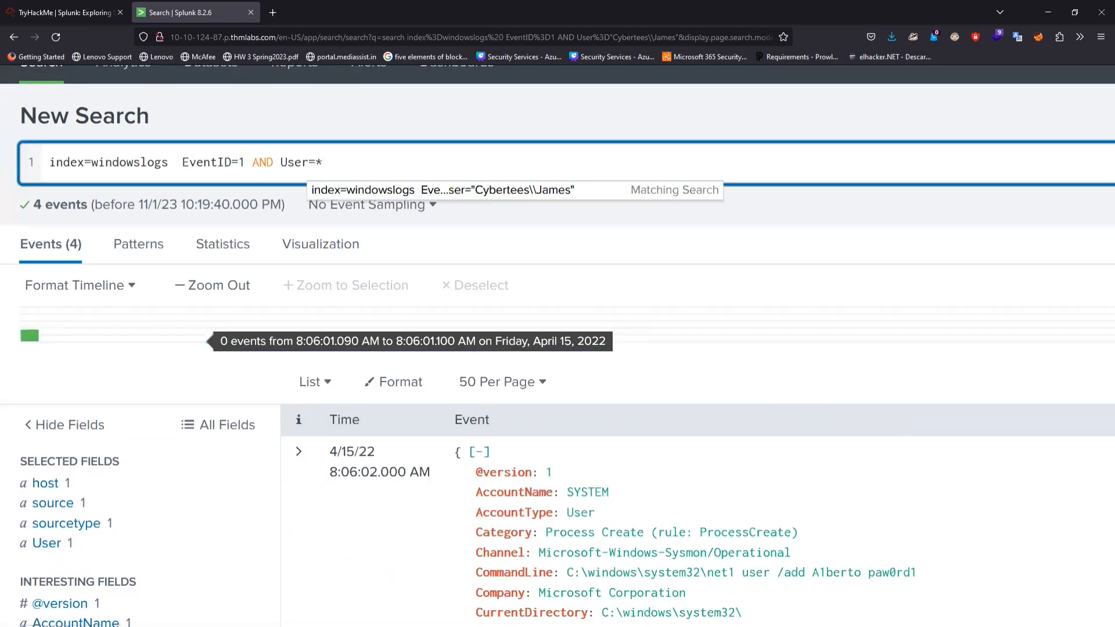
key("Return")
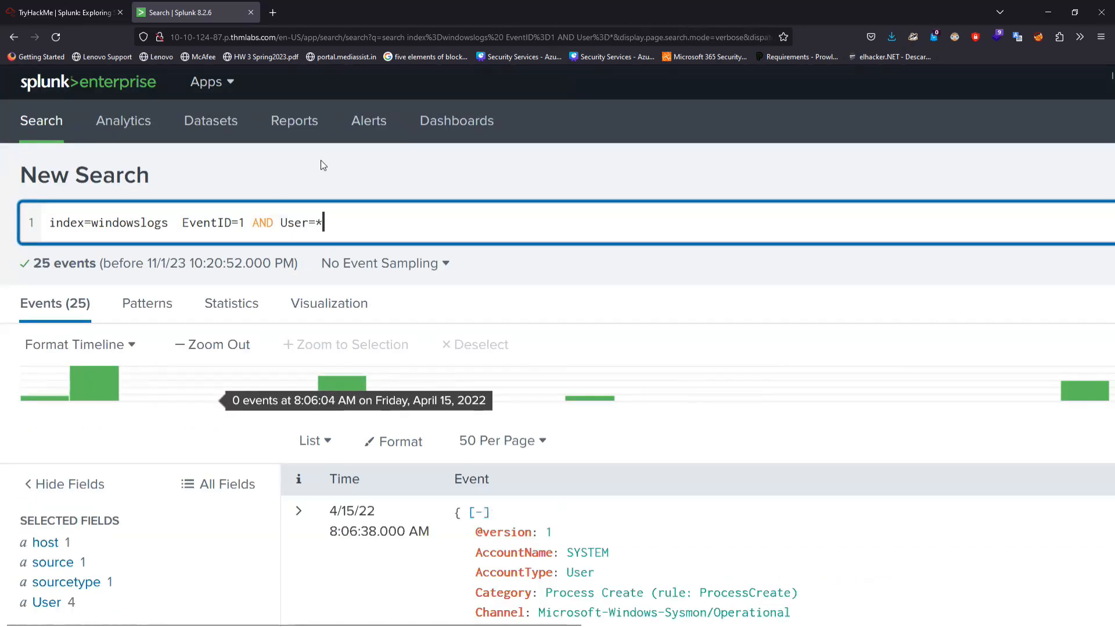
- Reread the user wording in TryHackMe's first question, and in Splunk examine the User field's values for the wildcard search
scroll(261, 281, "down", 4)
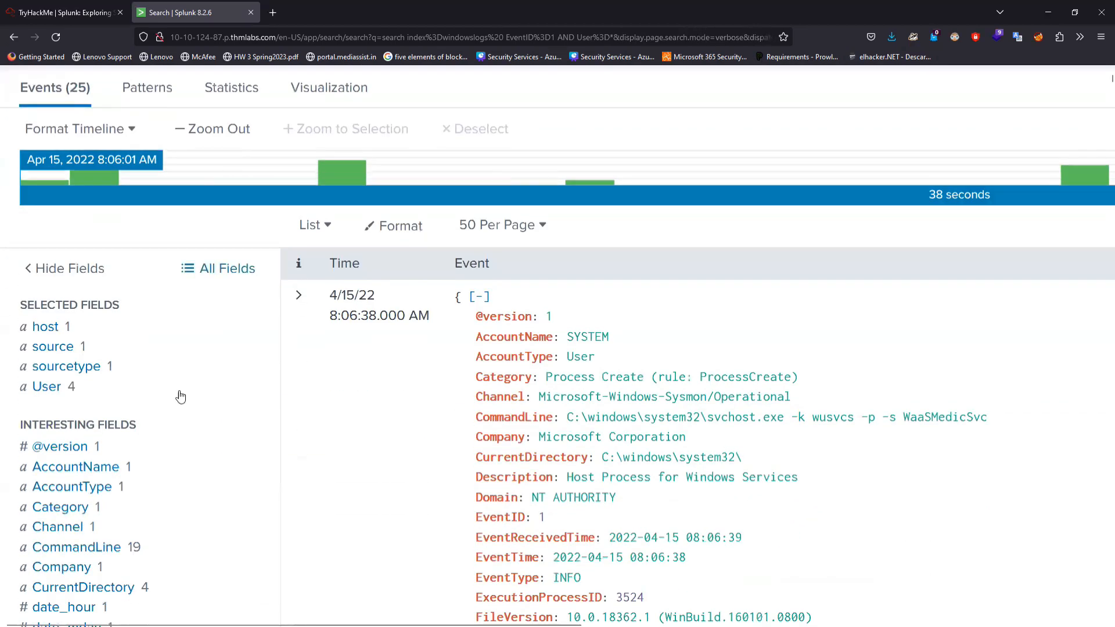
left_click(67, 17)
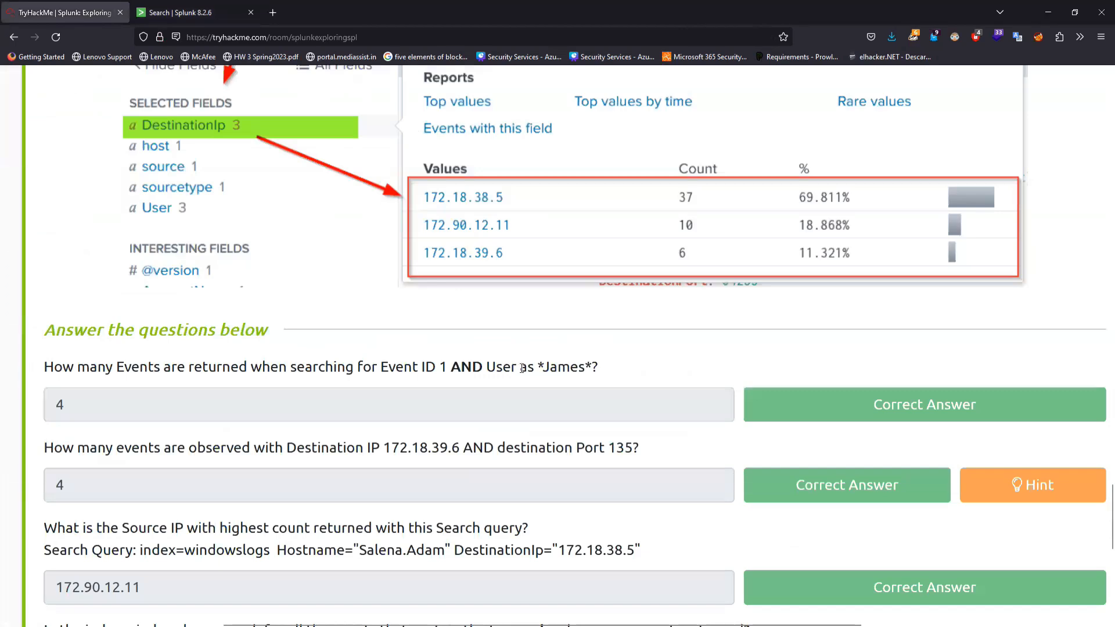
left_click_drag(527, 367, 610, 374)
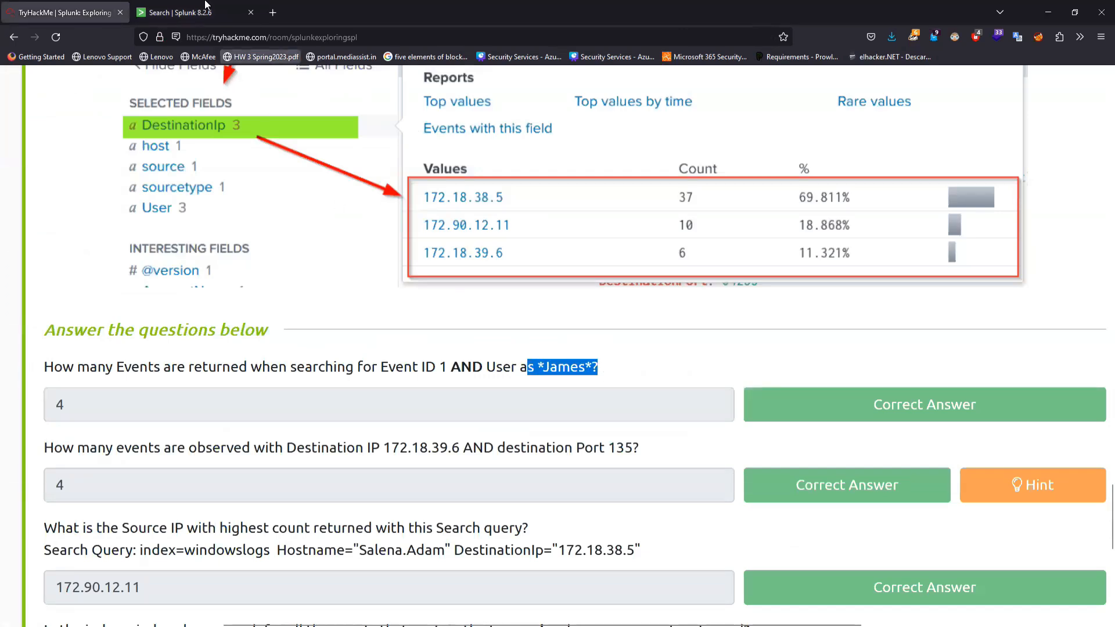
left_click(180, 13)
scroll(82, 412, "up", 3)
scroll(82, 412, "up", 1)
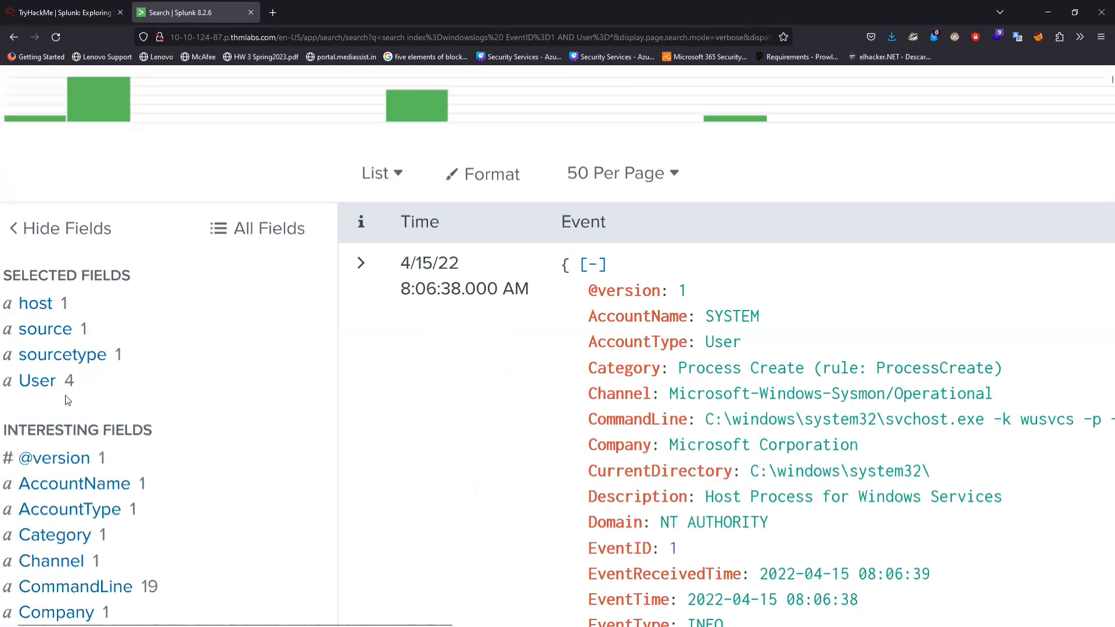
left_click(47, 386)
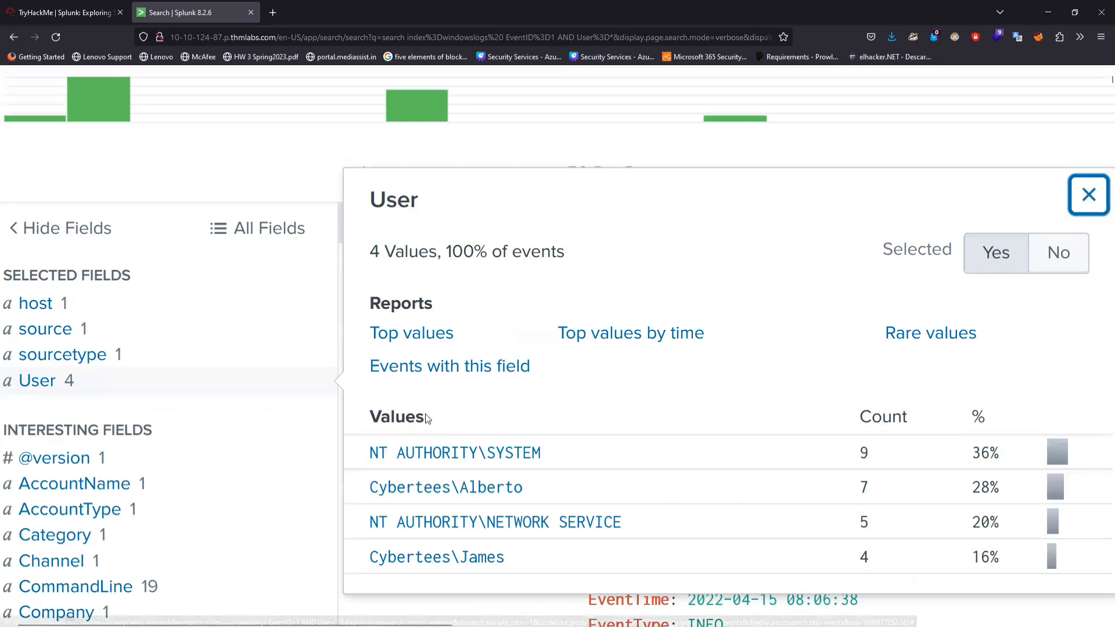
- Narrow the search to the last-listed Cybertees account in the User field's values and review the added filter in the query
scroll(425, 413, "down", 2)
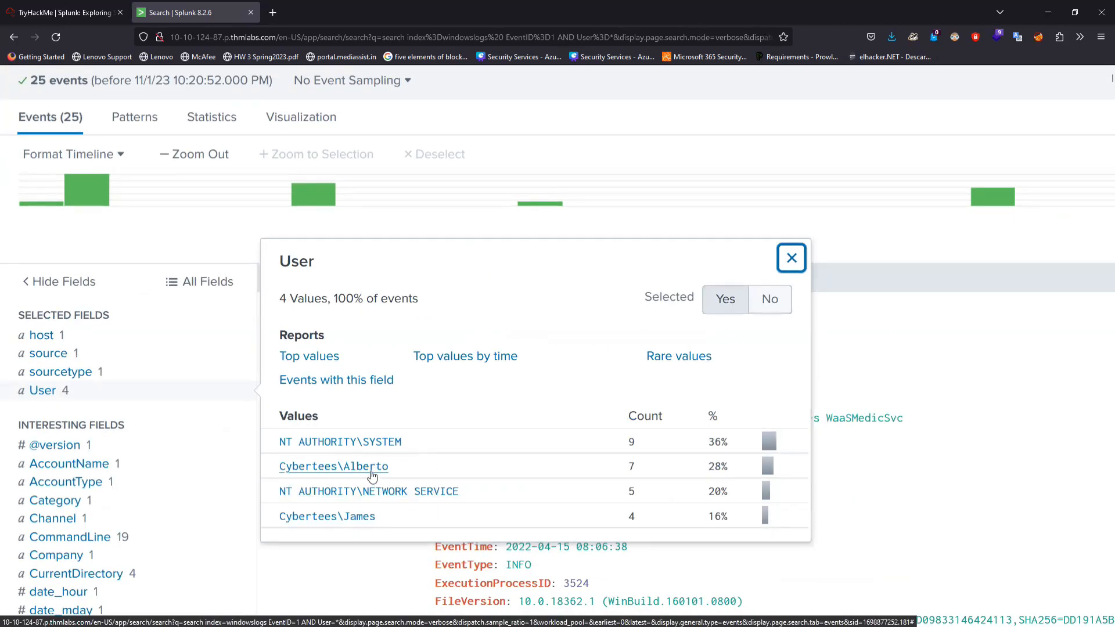
left_click(322, 517)
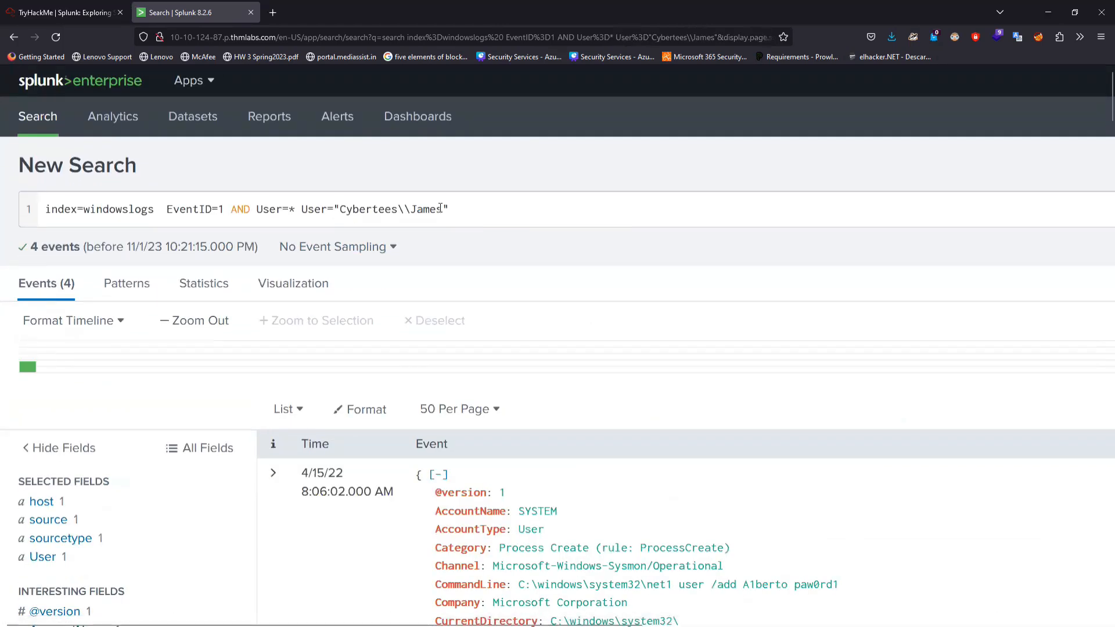
left_click_drag(302, 207, 460, 207)
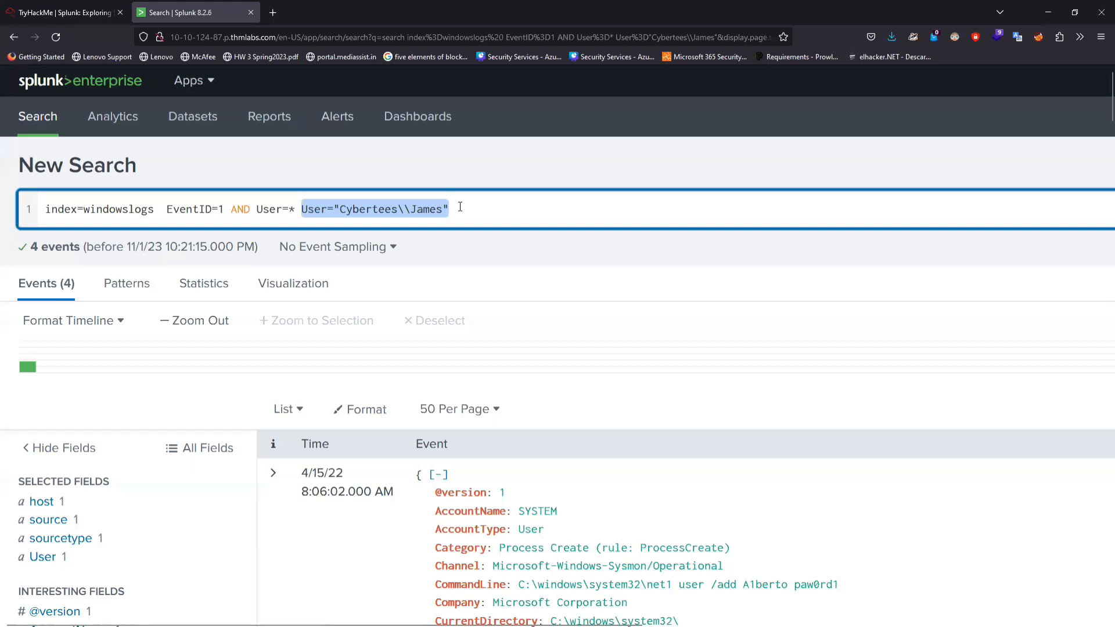
left_click_drag(295, 208, 166, 208)
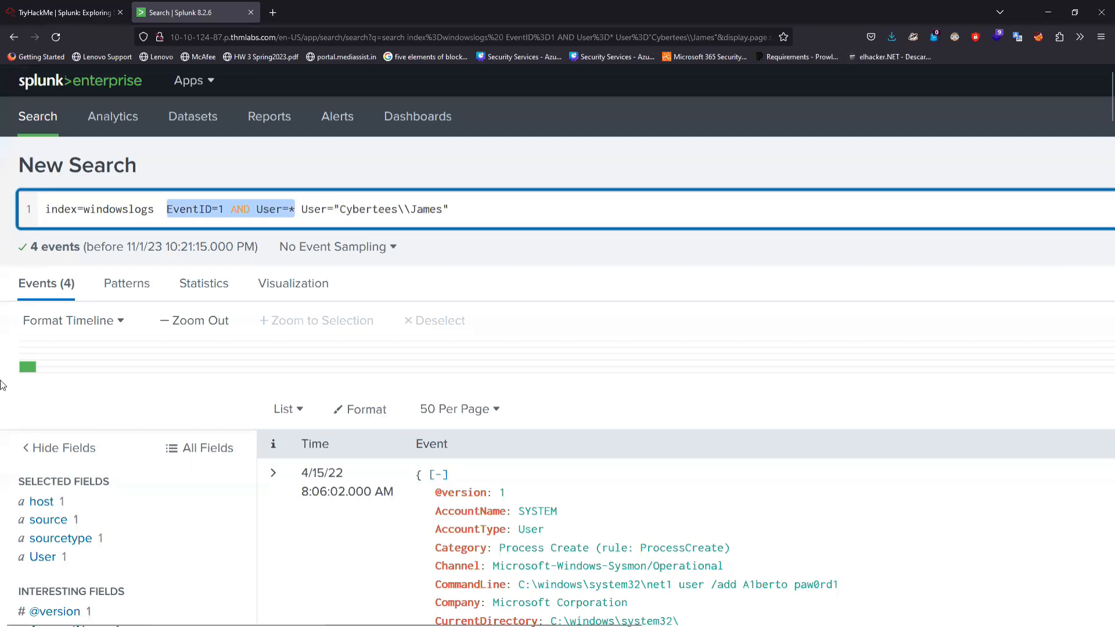
- Examine the fields list and the first event's details for the search filtered on the Cybertees account
scroll(5, 396, "down", 7)
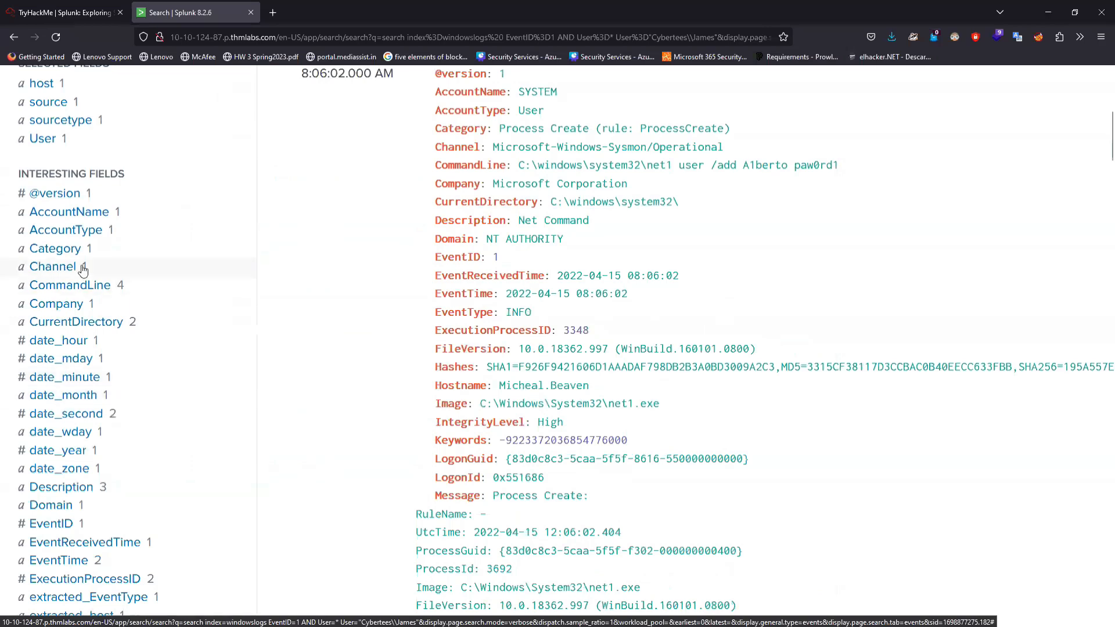
scroll(76, 373, "down", 3)
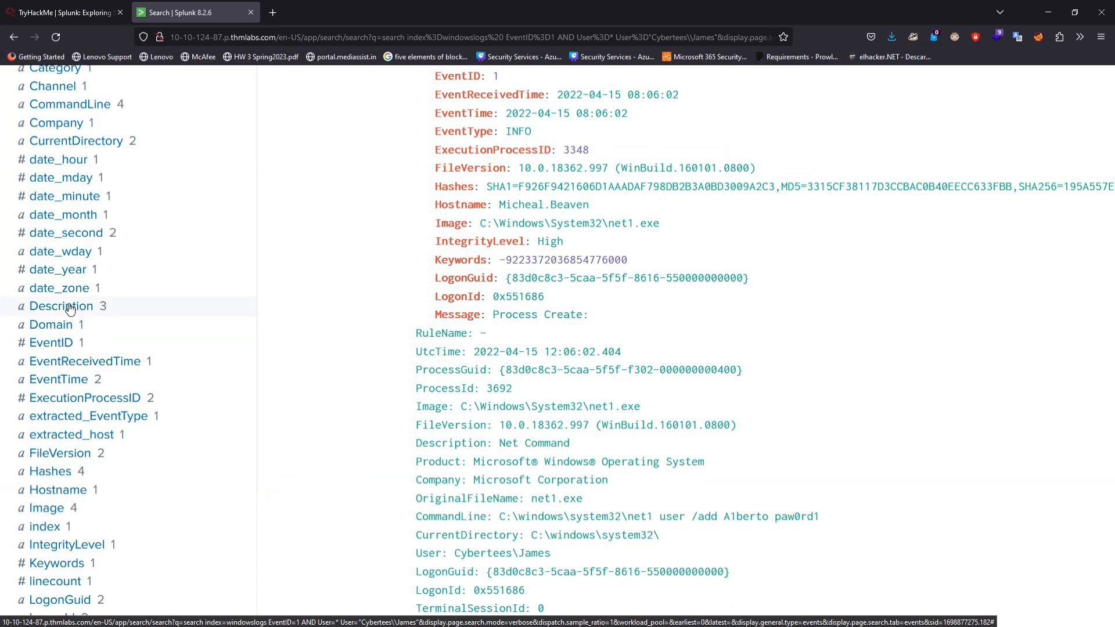
scroll(71, 302, "up", 2)
scroll(75, 370, "down", 1)
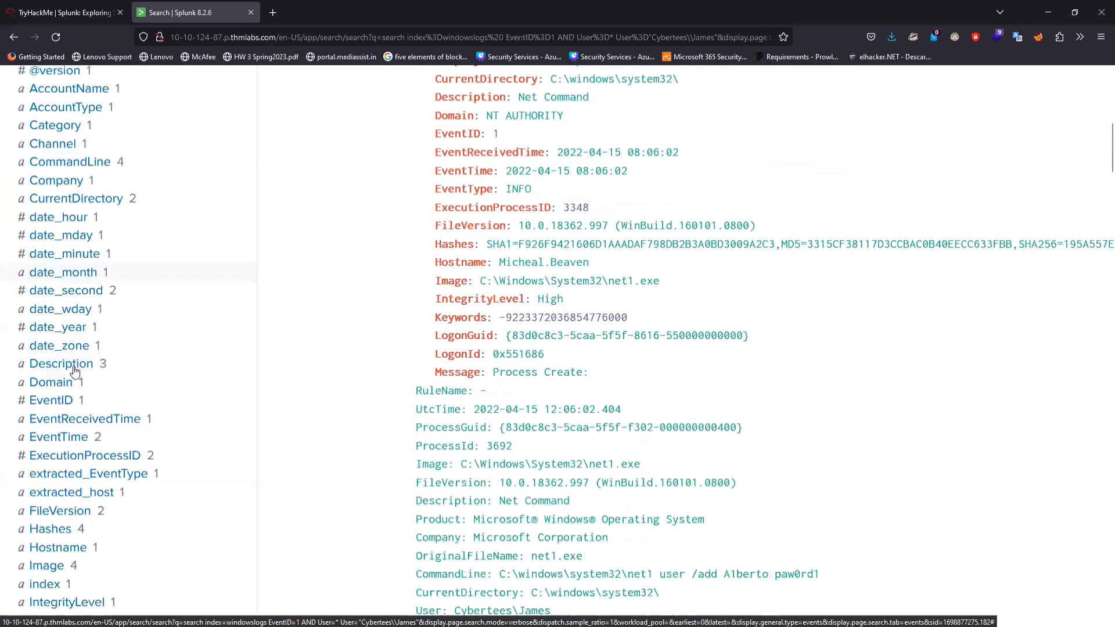
scroll(74, 370, "down", 4)
scroll(70, 370, "up", 4)
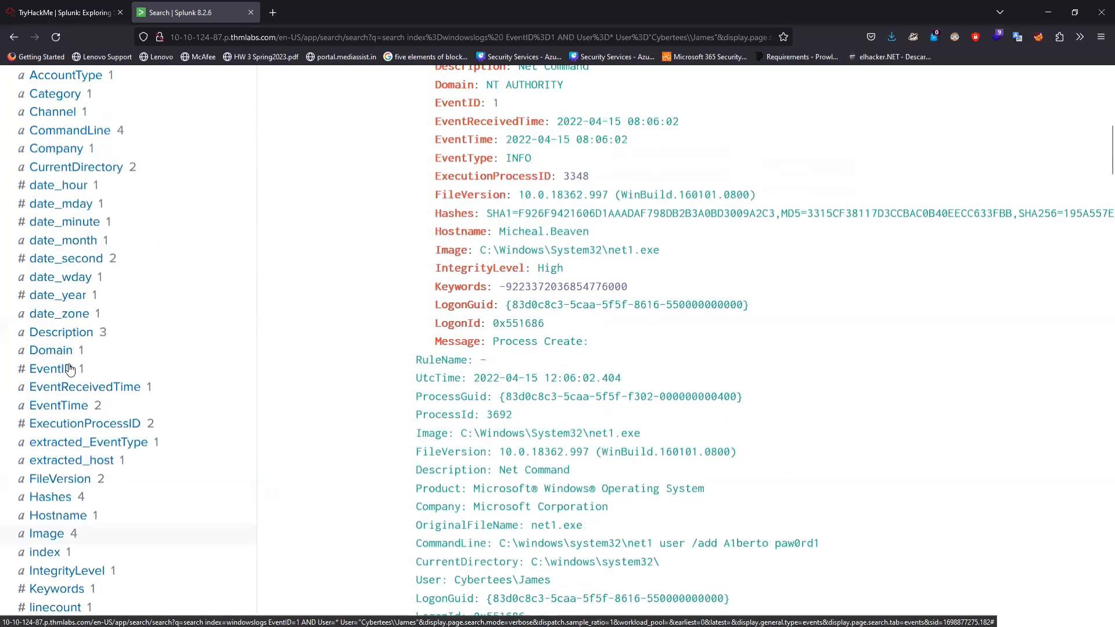
scroll(70, 370, "up", 10)
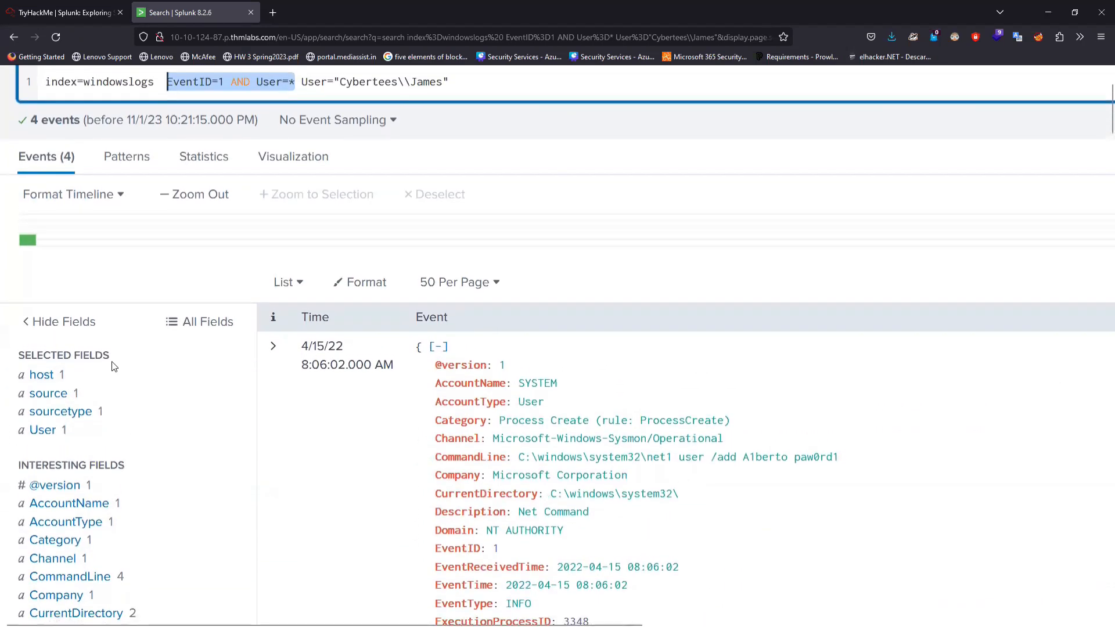
scroll(113, 366, "up", 3)
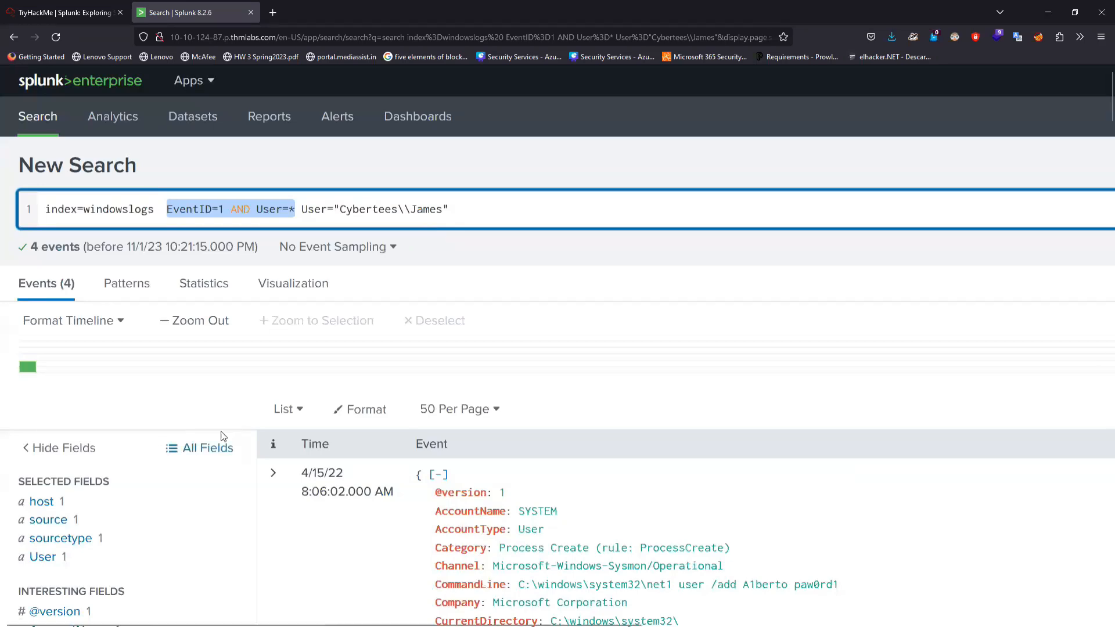
scroll(230, 431, "down", 3)
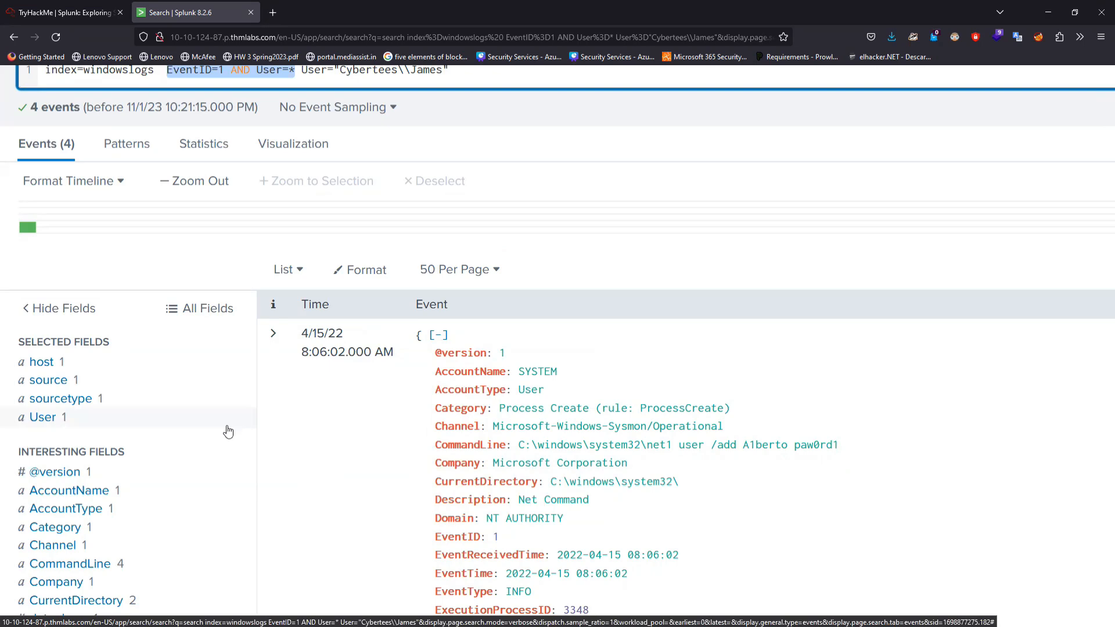
scroll(436, 333, "down", 2)
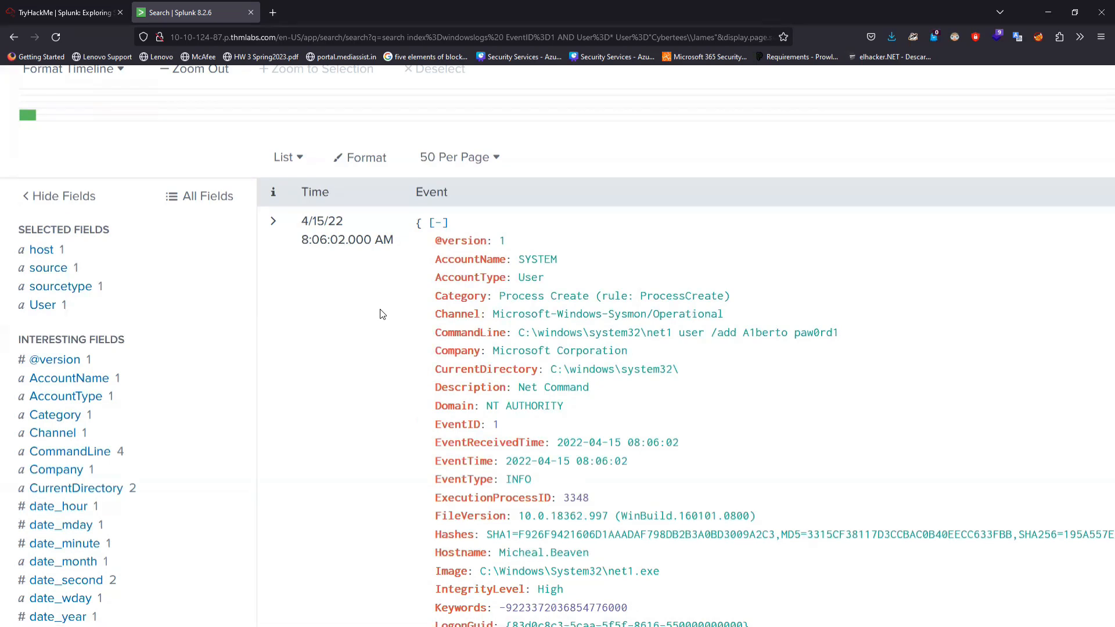
scroll(382, 314, "up", 5)
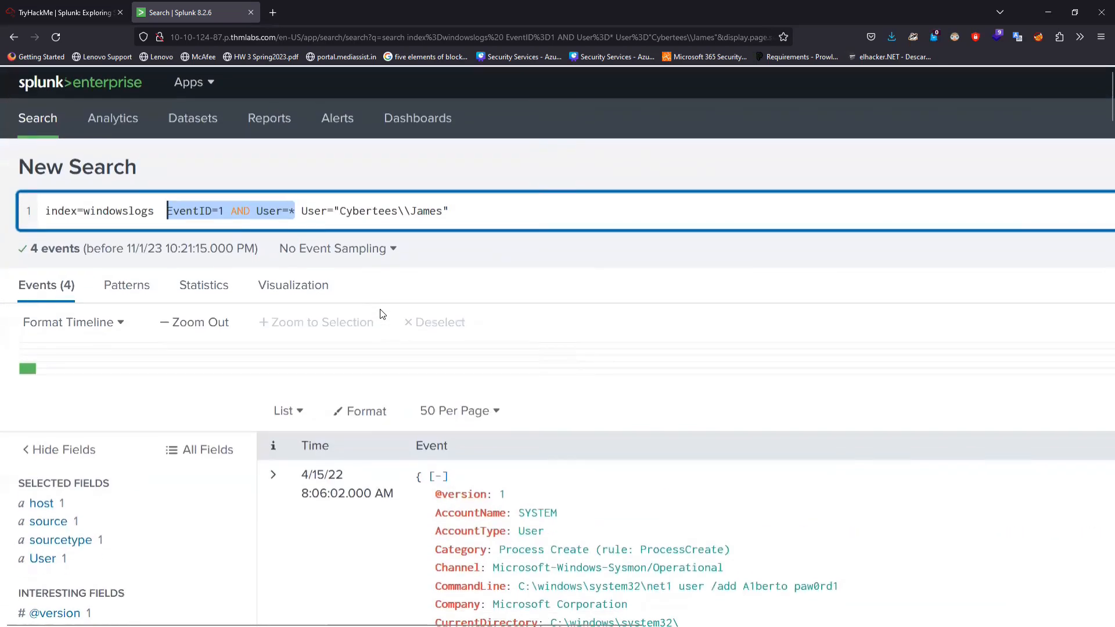
left_click(491, 221)
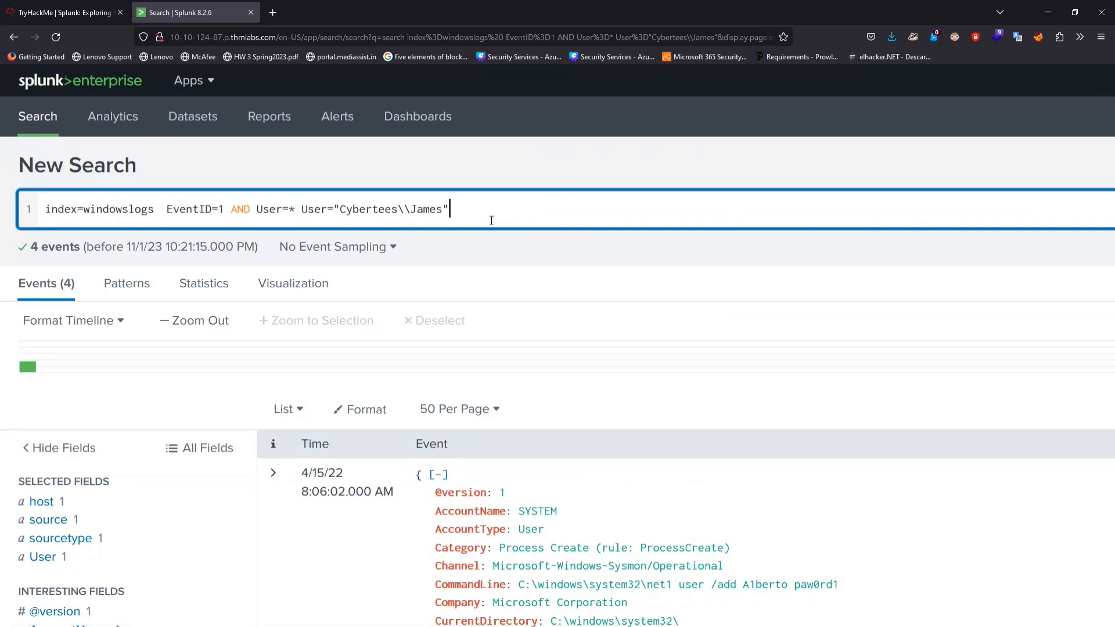
scroll(62, 443, "down", 12)
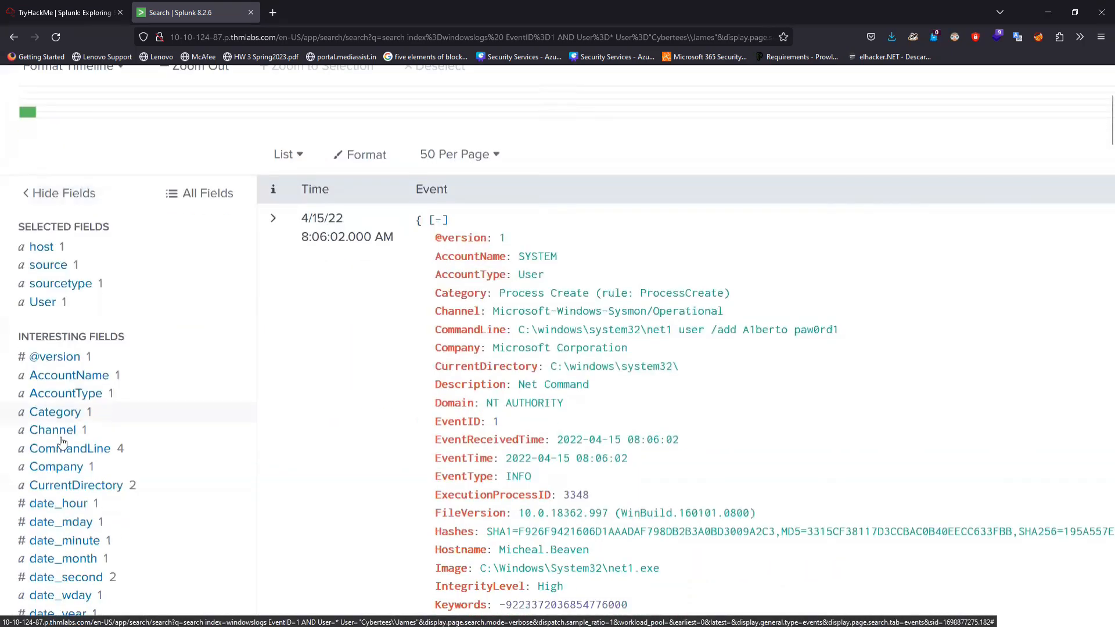
scroll(63, 442, "down", 10)
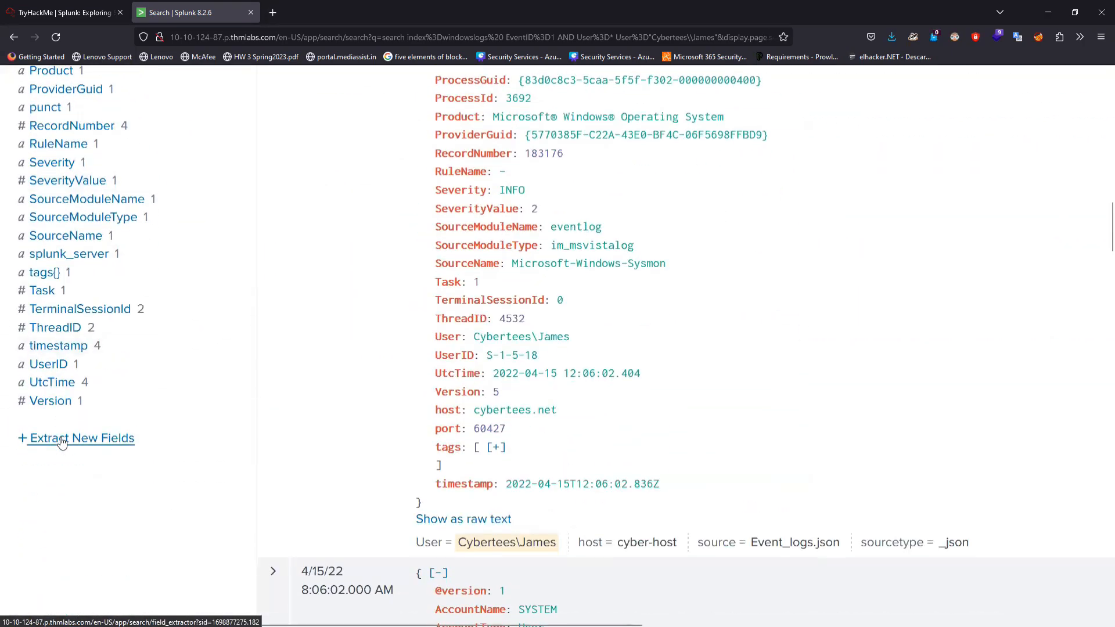
scroll(62, 442, "up", 20)
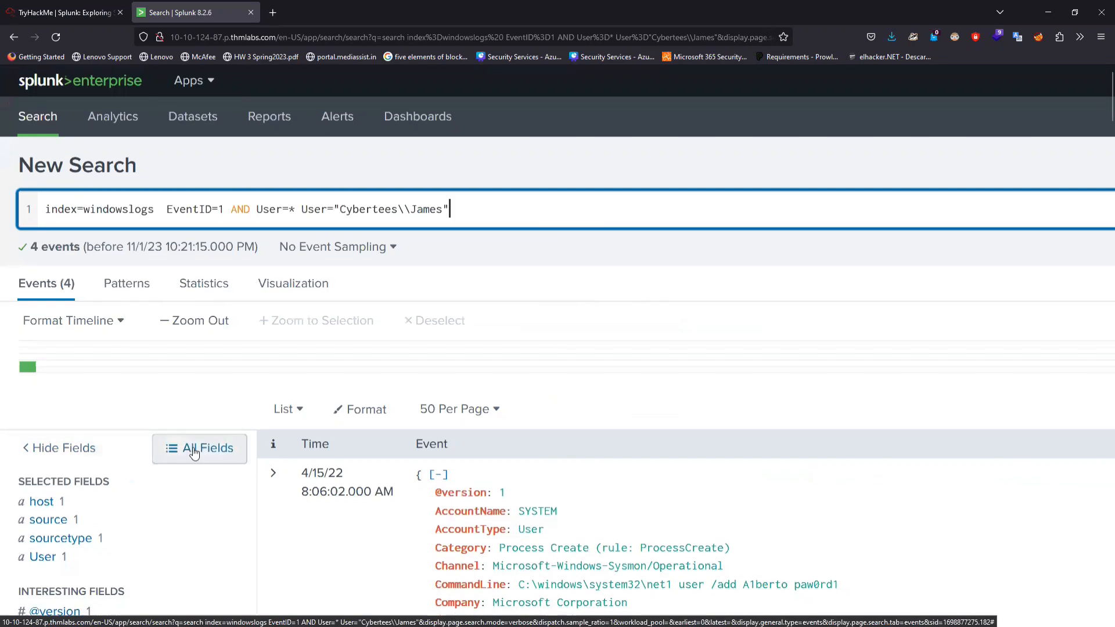
- Browse all available fields and add AccountName and Domain to the selected fields
left_click(194, 451)
scroll(285, 351, "down", 5)
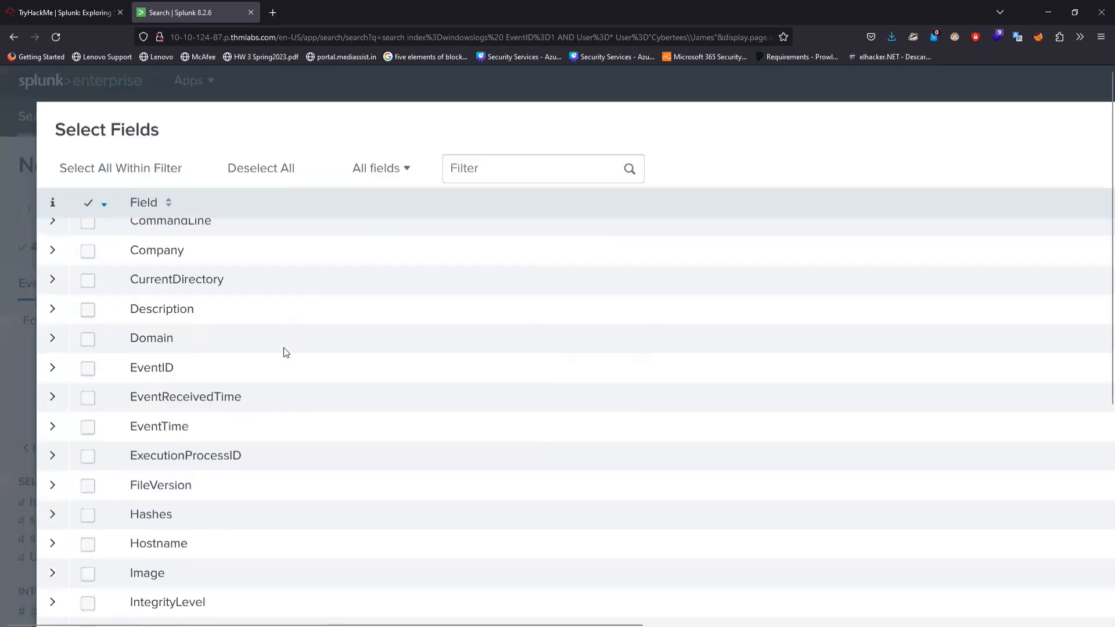
scroll(285, 351, "down", 10)
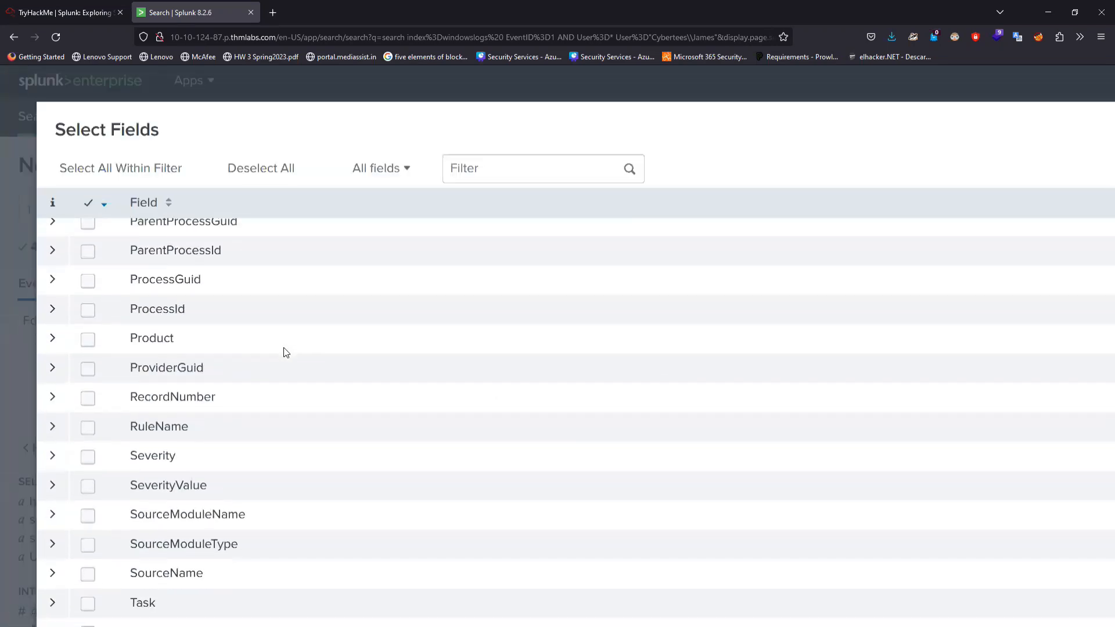
scroll(283, 347, "up", 15)
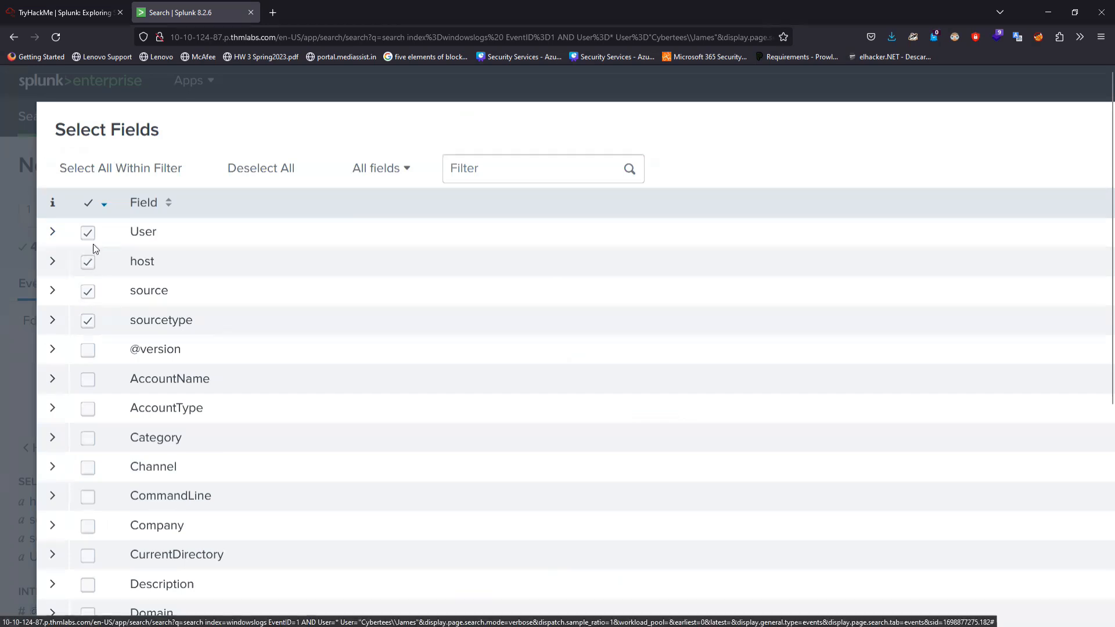
left_click(95, 387)
scroll(109, 392, "down", 5)
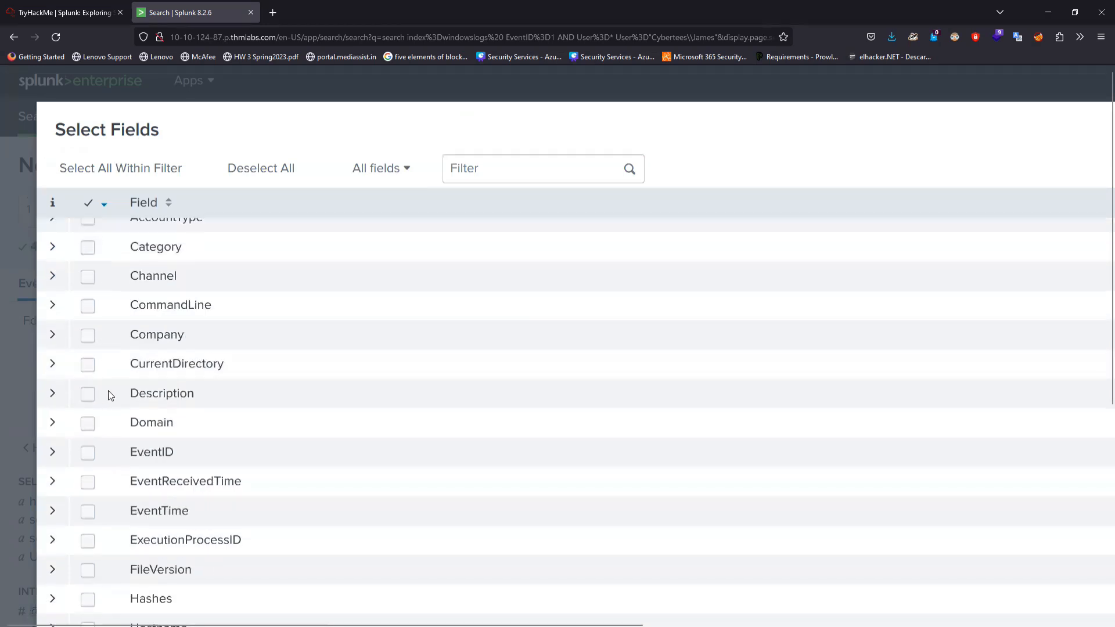
scroll(109, 405, "down", 1)
left_click(89, 380)
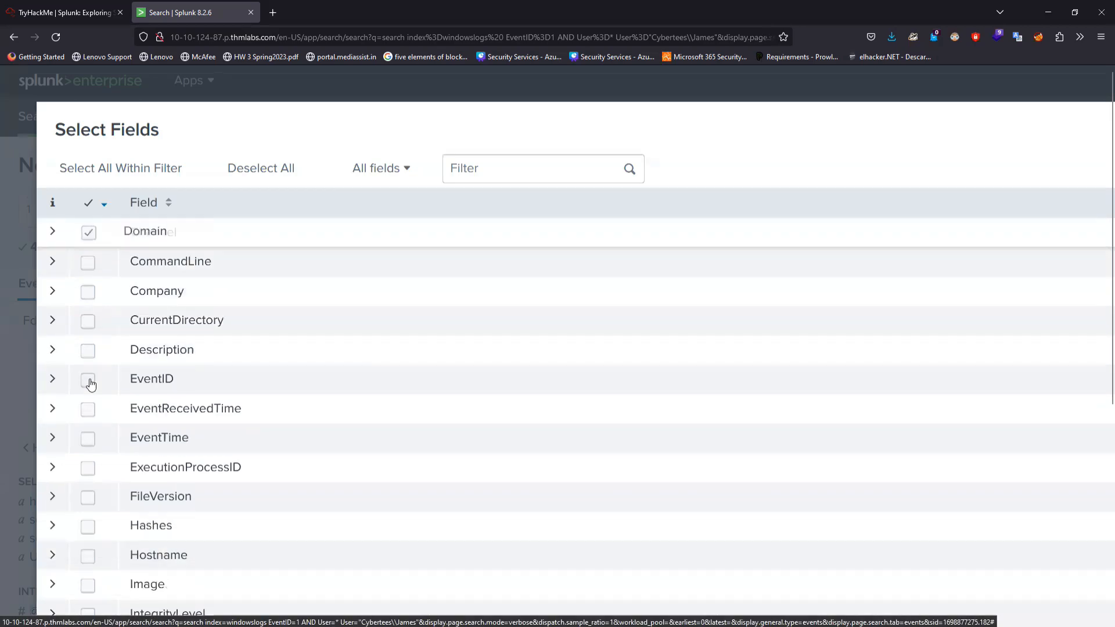
- Look through the remaining available fields and close the field selection dialog
scroll(211, 317, "down", 10)
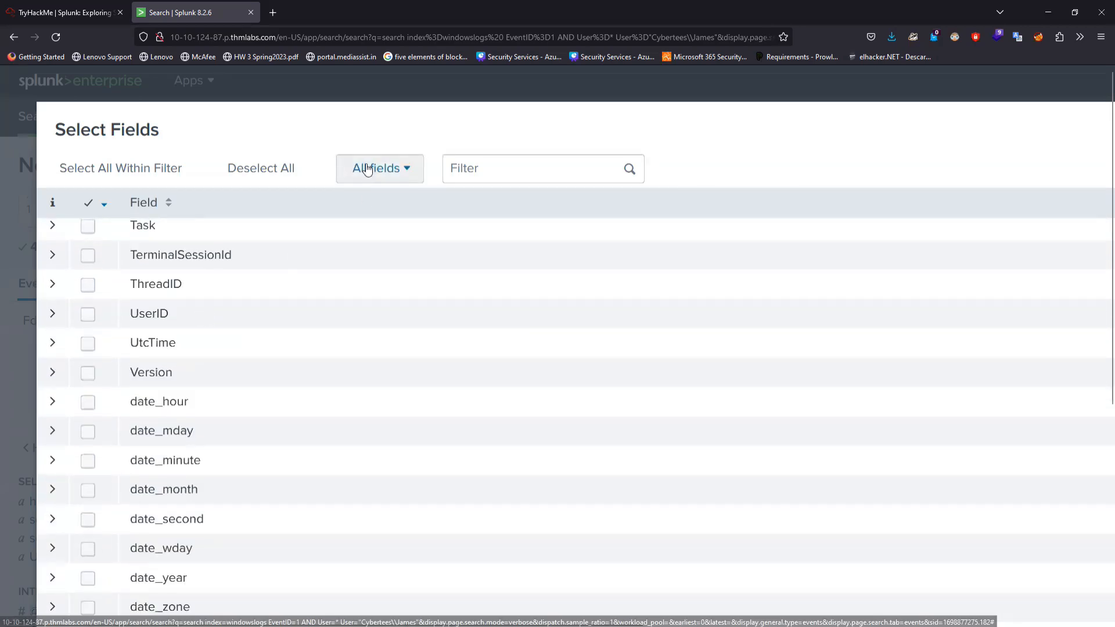
scroll(368, 169, "down", 3)
scroll(909, 519, "up", 15)
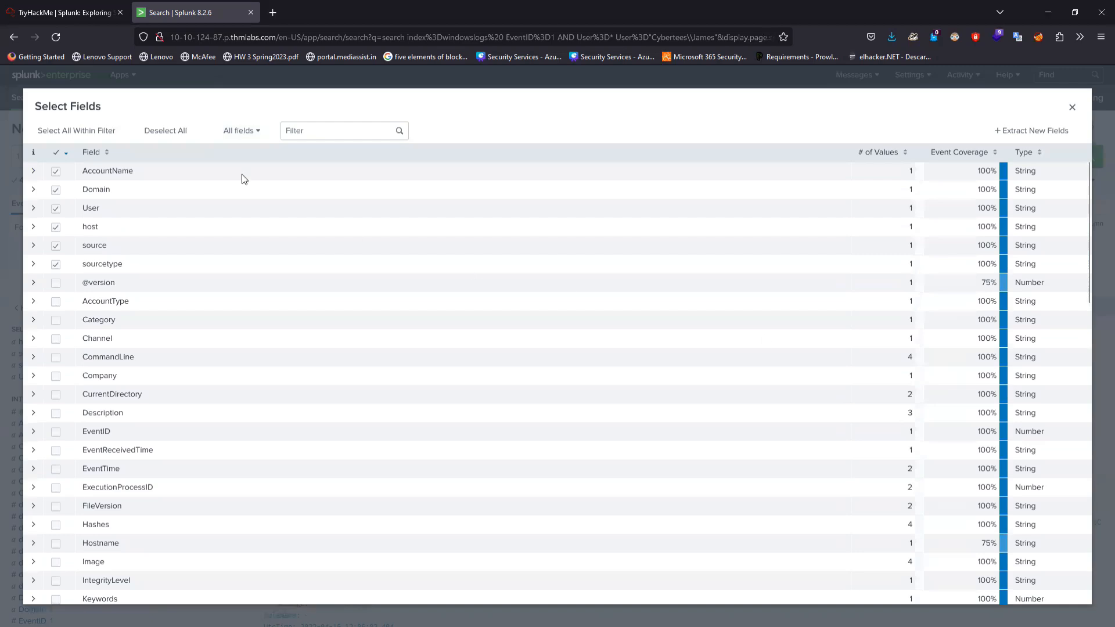
scroll(260, 409, "down", 15)
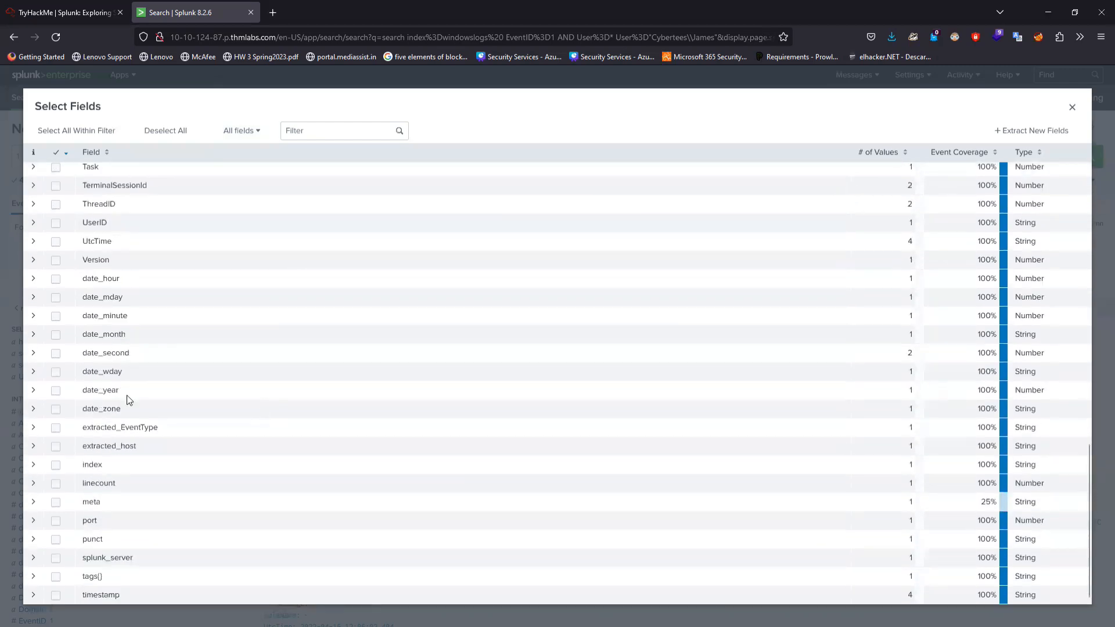
left_click(883, 189)
left_click(1073, 110)
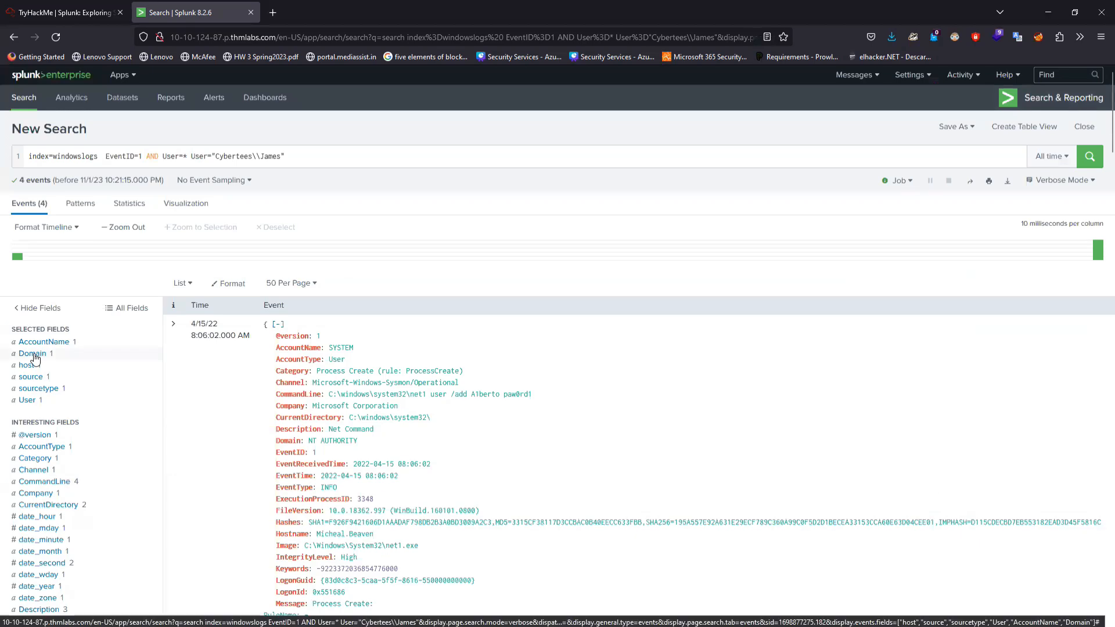
- Review the selected fields in the sidebar, then hide the fields sidebar and show it again
scroll(34, 356, "up", 5)
scroll(35, 357, "left", 2)
scroll(65, 418, "up", 3)
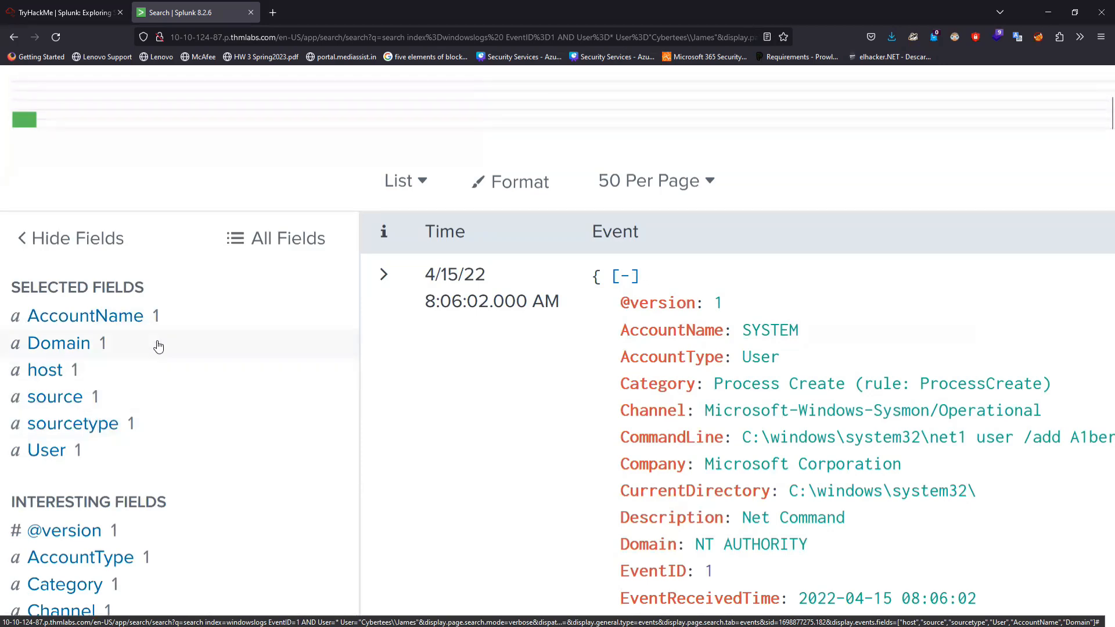
scroll(155, 345, "down", 2)
scroll(157, 346, "down", 1)
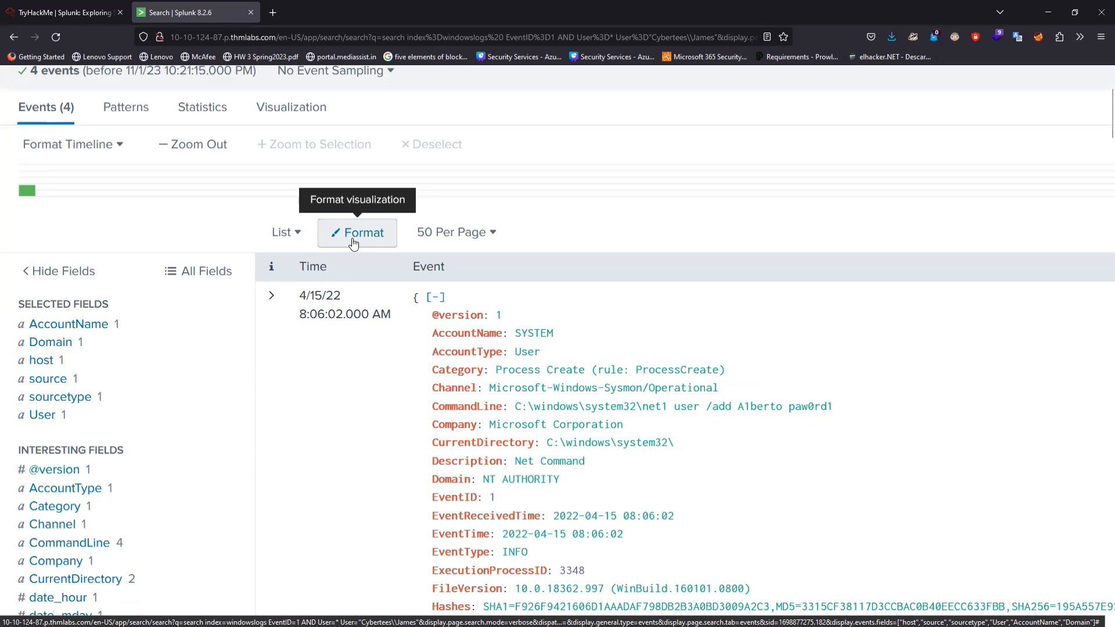
left_click(77, 273)
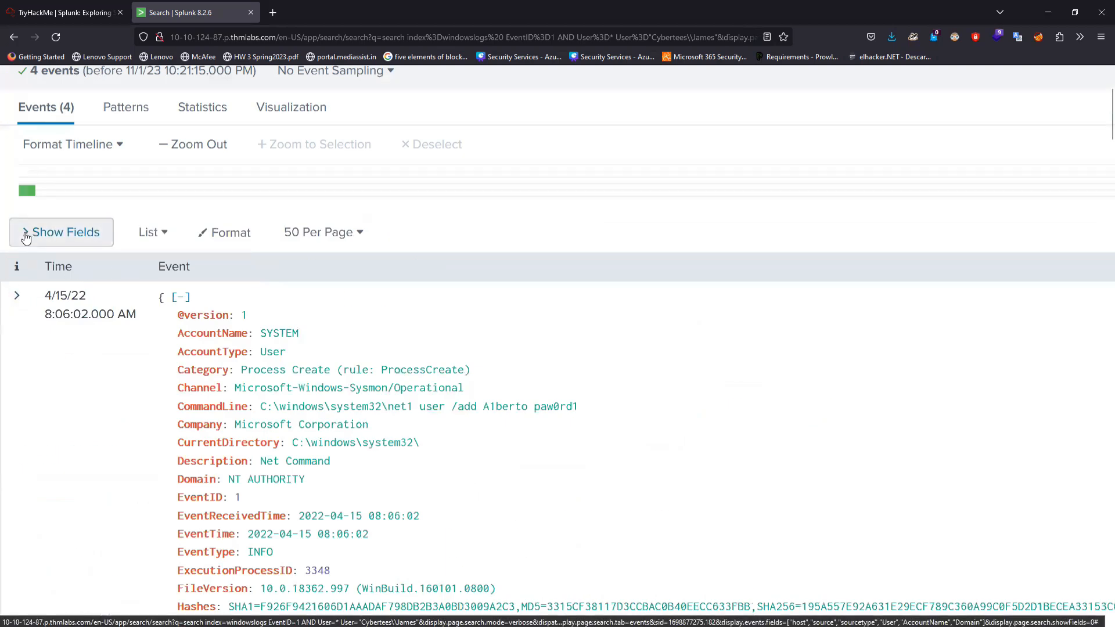
left_click(61, 232)
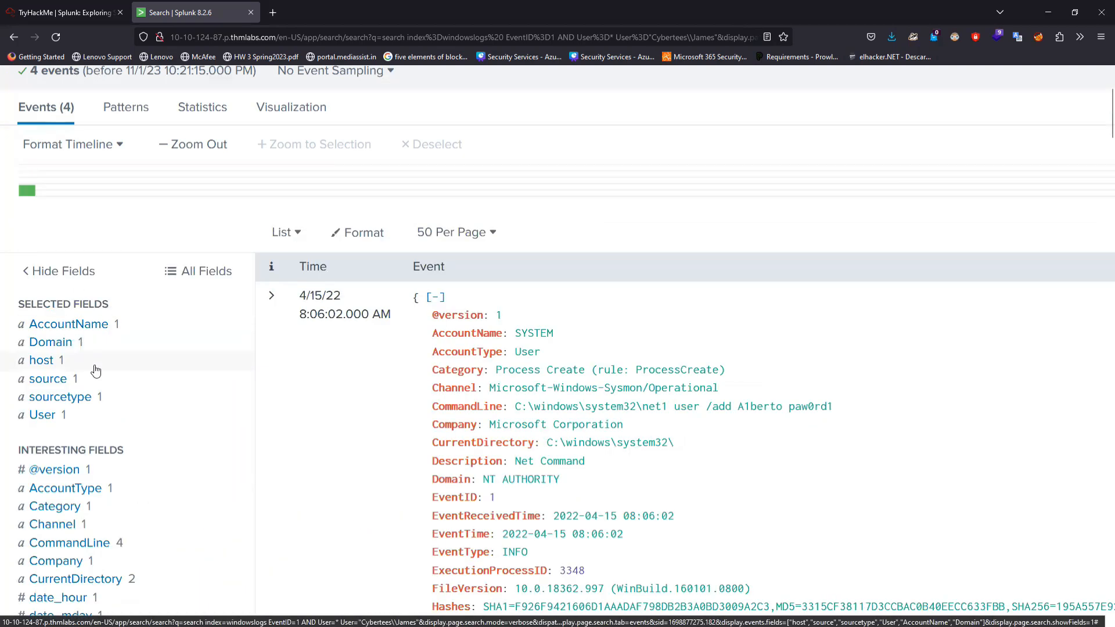
- Look through the interesting fields and examine the Image field and its executable path in the first event
scroll(96, 371, "up", 5)
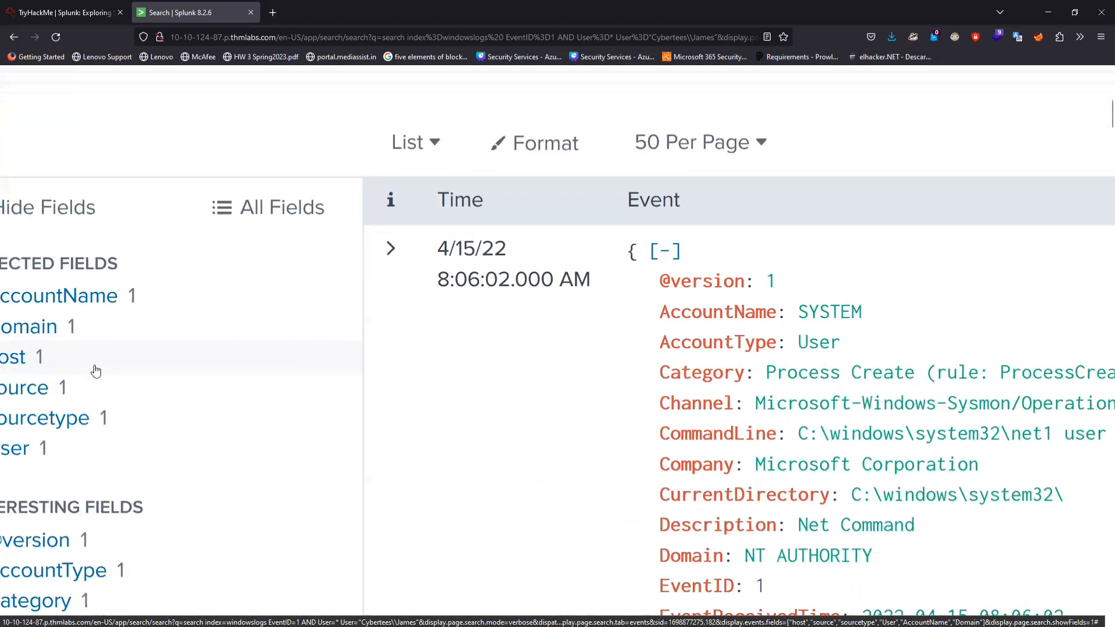
scroll(96, 372, "left", 1)
scroll(96, 371, "down", 5)
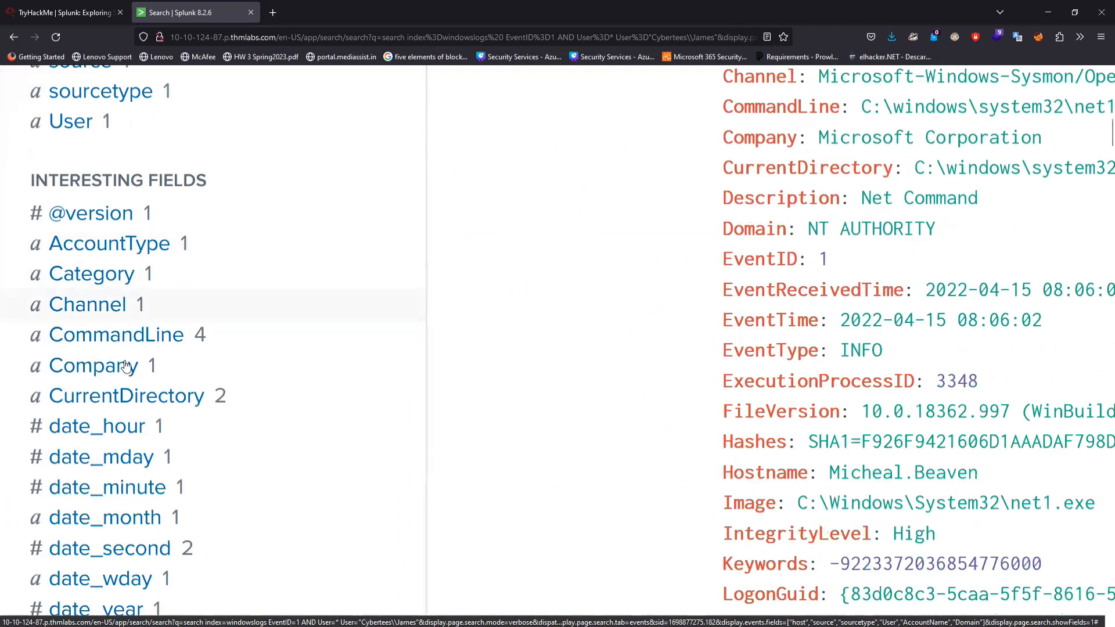
scroll(130, 419, "down", 2)
scroll(131, 419, "down", 3)
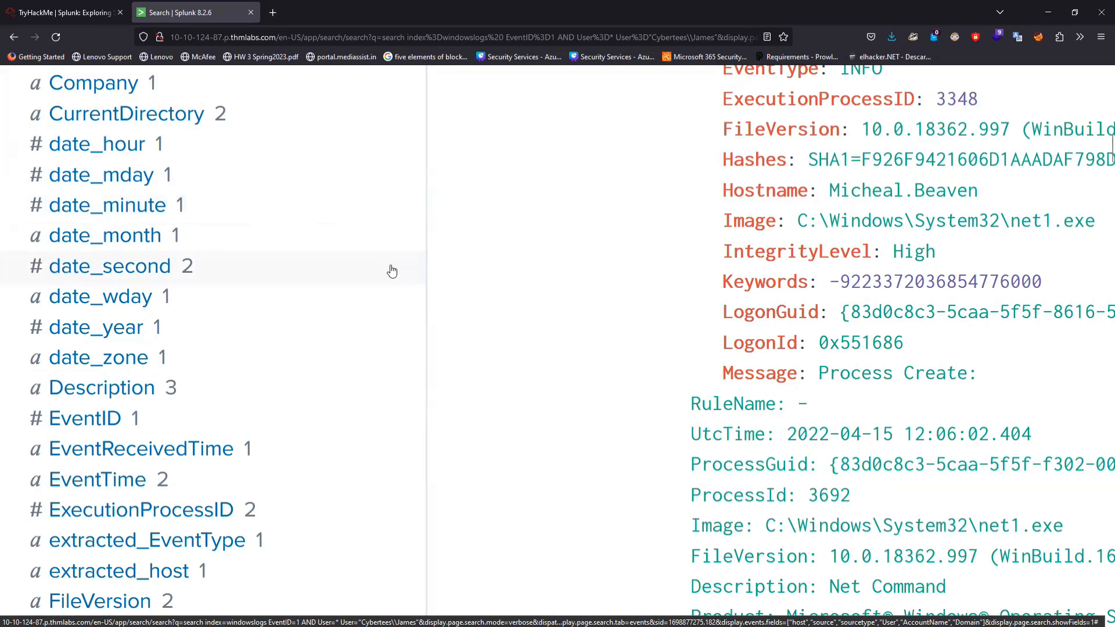
scroll(483, 275, "right", 3)
left_click_drag(593, 218, 504, 223)
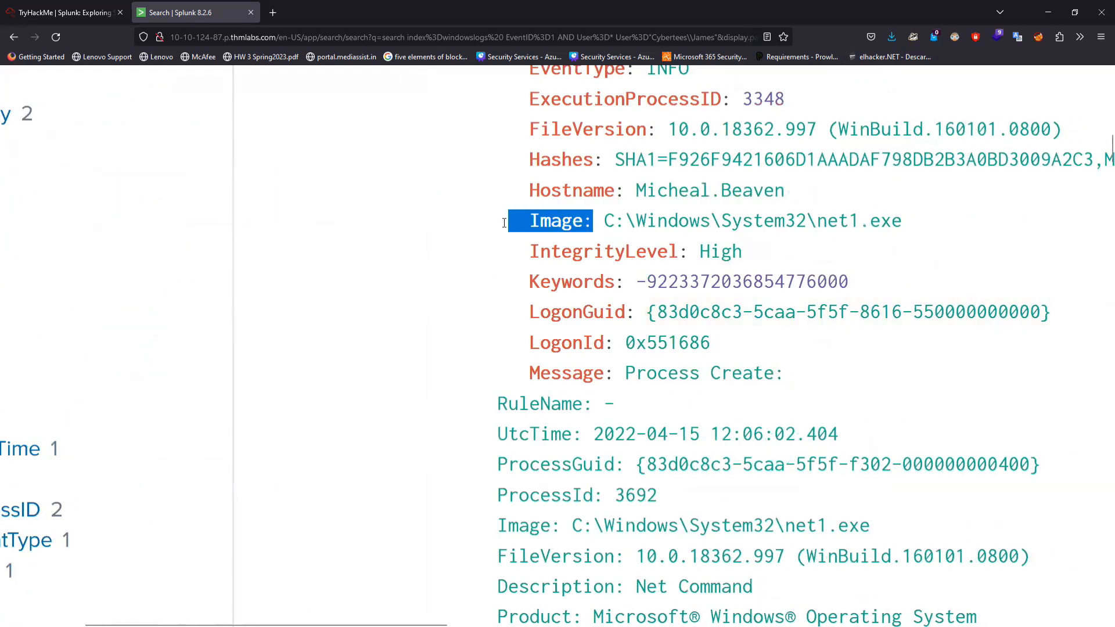
left_click_drag(603, 226, 901, 224)
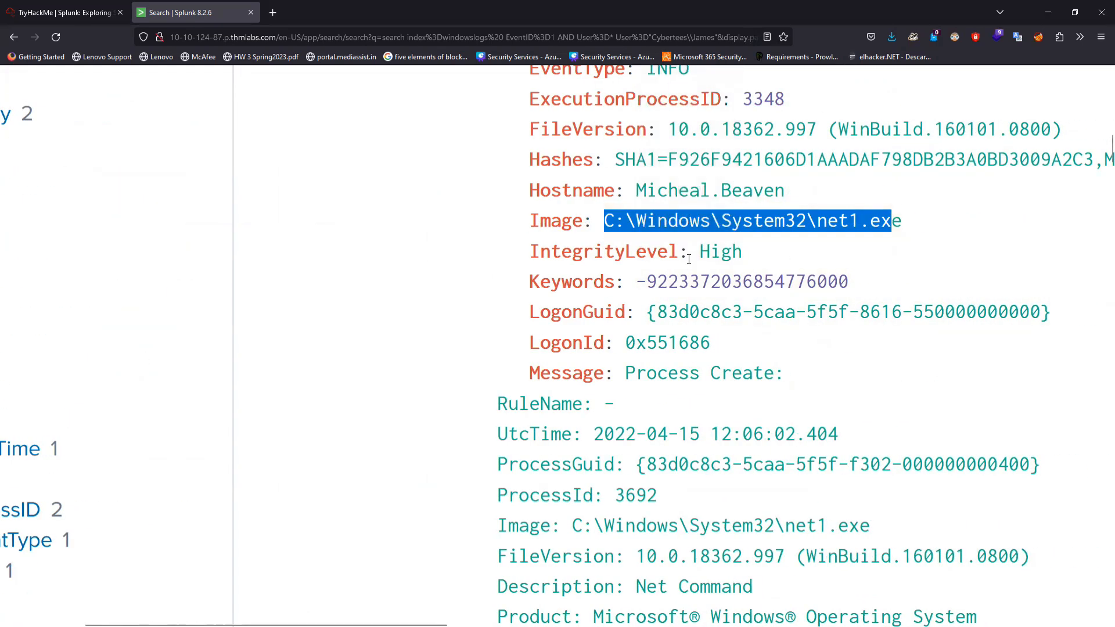
- Examine the IntegrityLevel and Message fields of the first event, and return to the search query
left_click_drag(688, 251, 531, 246)
left_click_drag(700, 251, 718, 254)
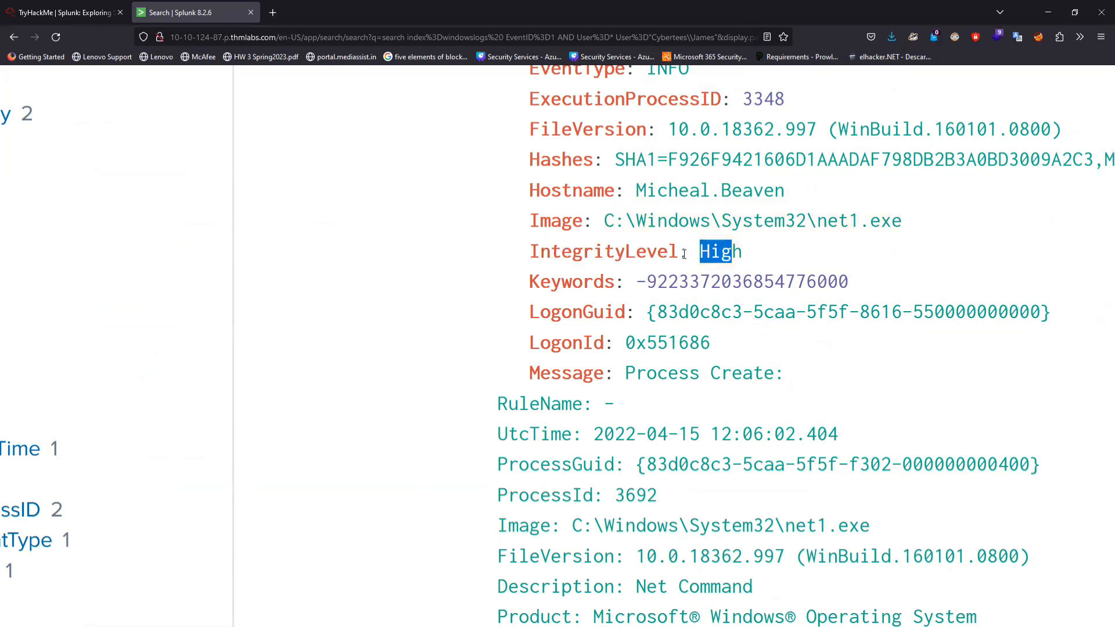
left_click_drag(689, 252, 499, 252)
left_click_drag(637, 252, 669, 253)
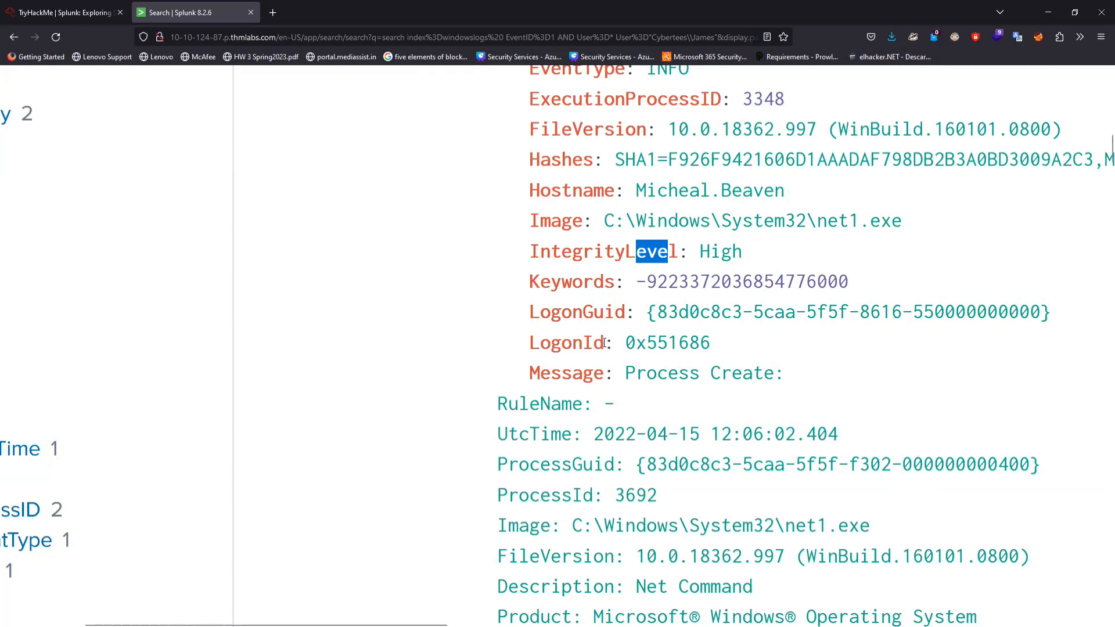
double_click(610, 374)
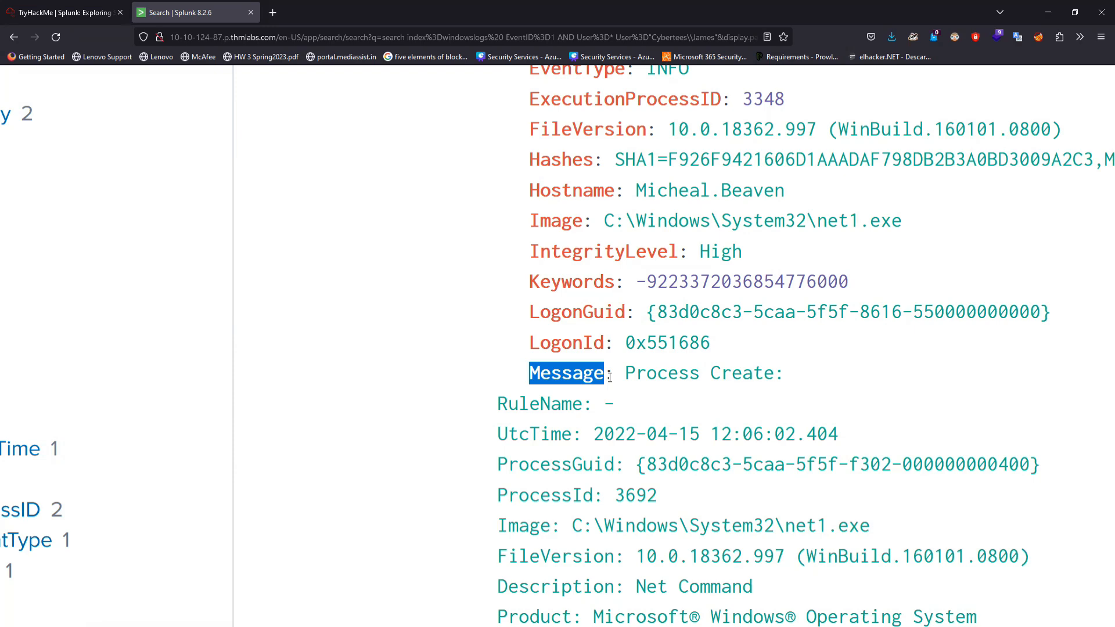
scroll(324, 378, "left", 3)
scroll(324, 378, "up", 2)
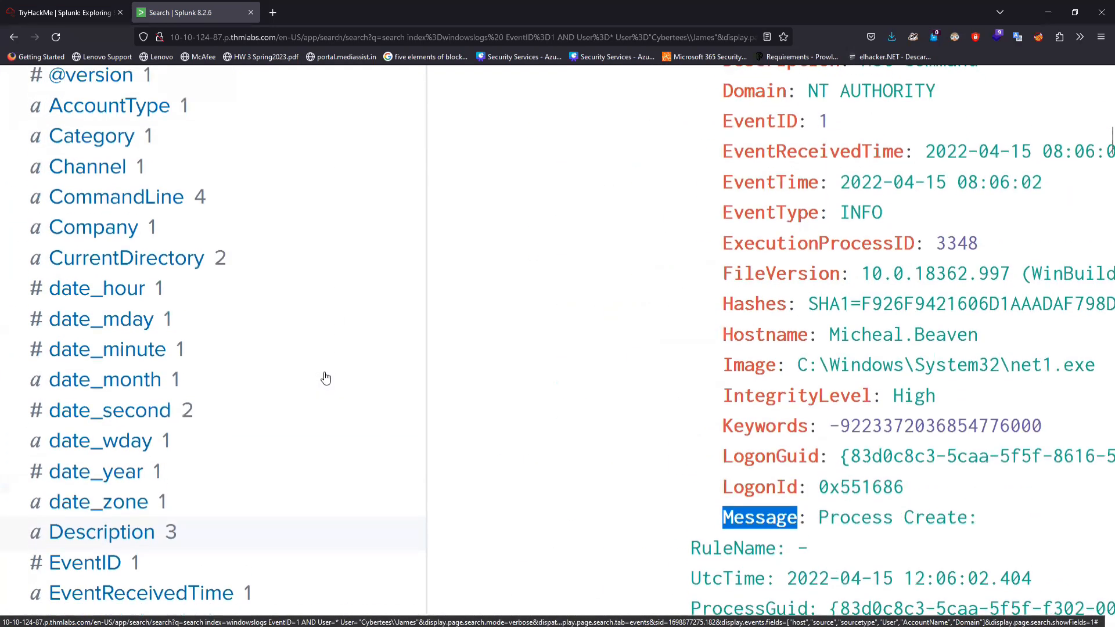
scroll(326, 378, "up", 4)
scroll(326, 378, "up", 2)
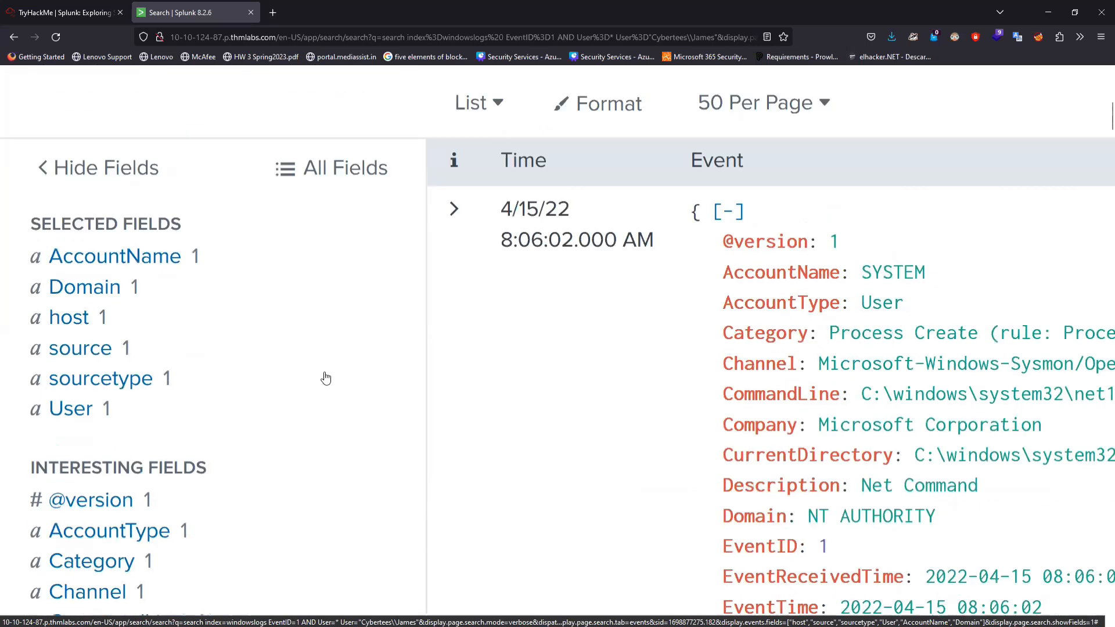
scroll(325, 378, "up", 2)
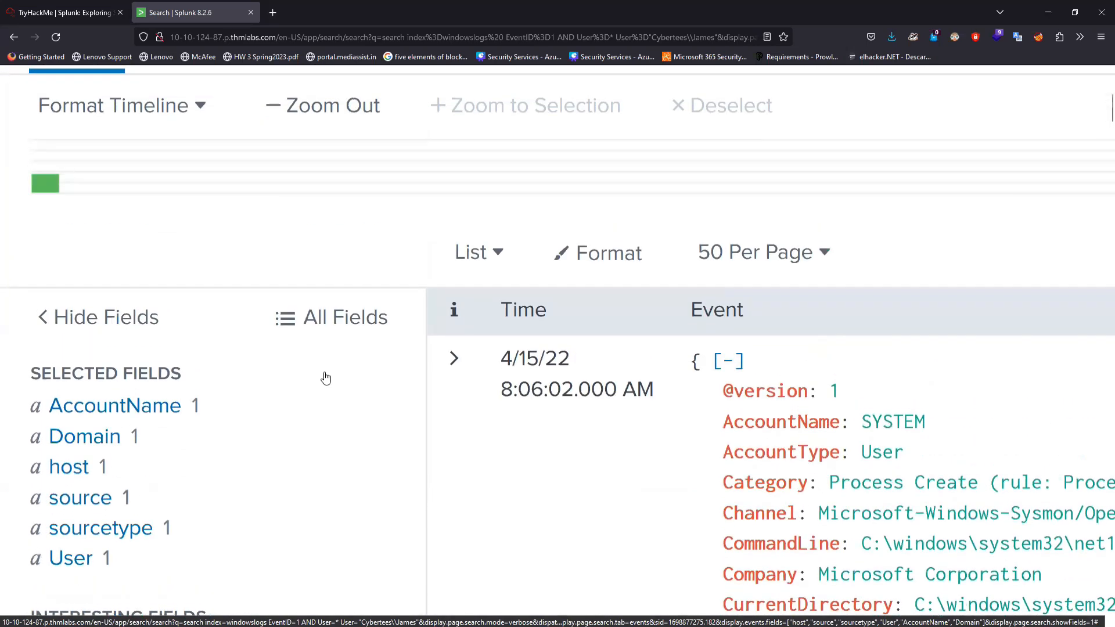
scroll(326, 378, "up", 5)
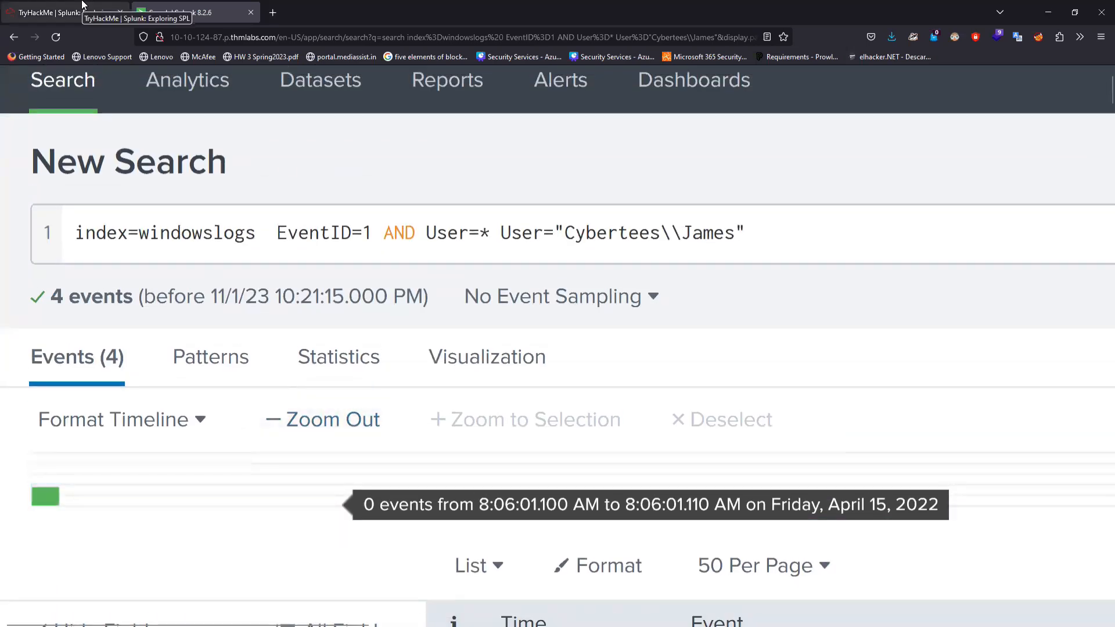
- Switch to the TryHackMe room and read the question about Destination IP 172.18.39.6 AND destination Port 135
left_click(82, 5)
scroll(198, 394, "down", 2)
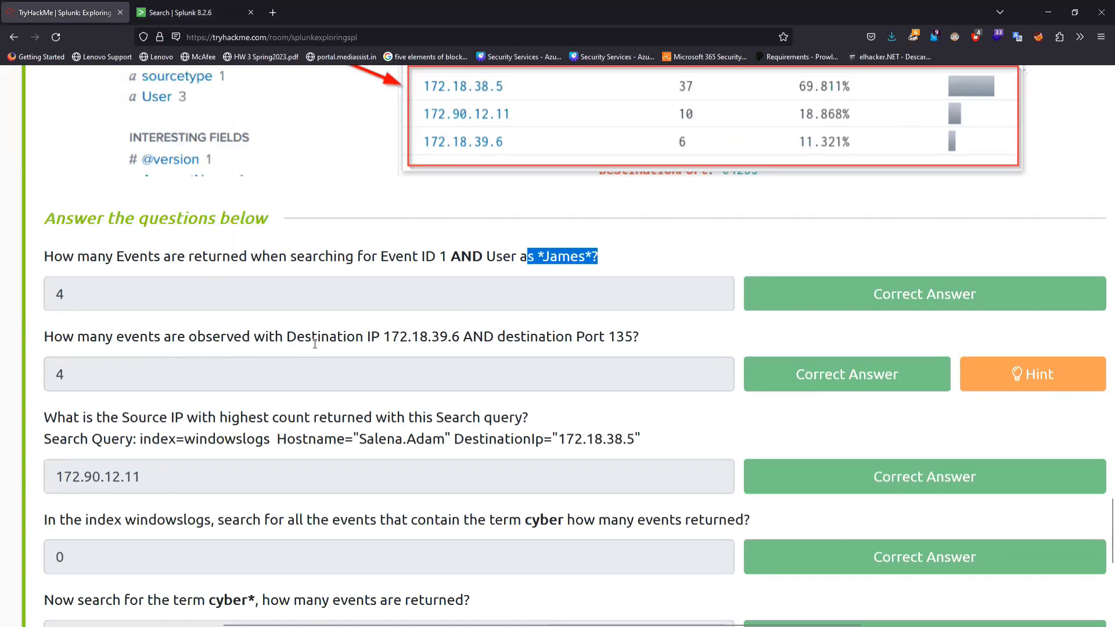
left_click_drag(288, 337, 632, 349)
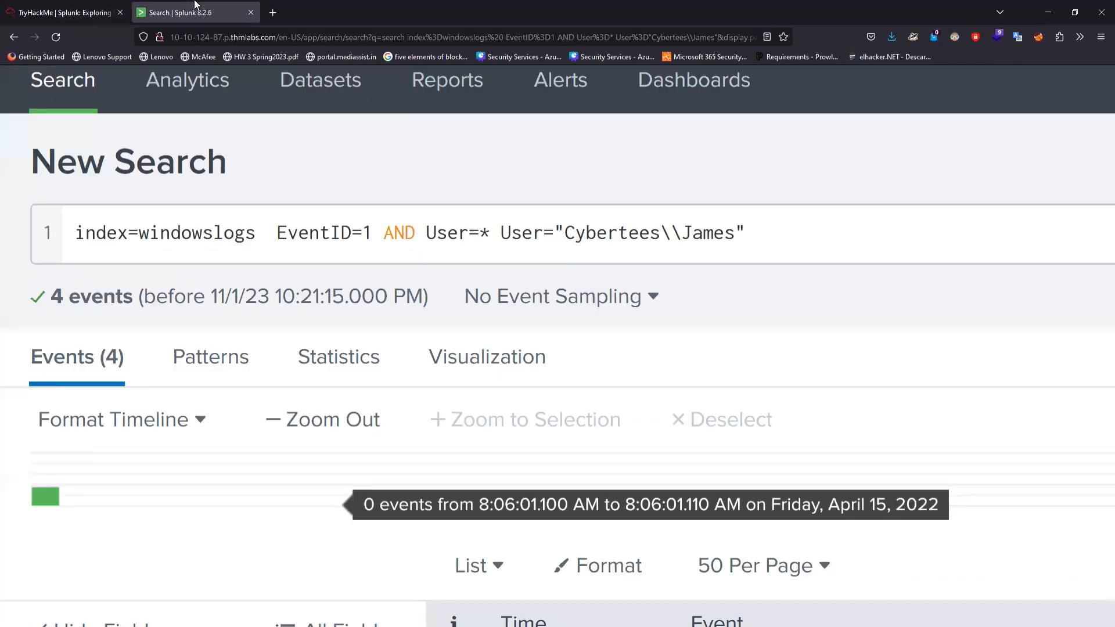
- Switch to Splunk, remove the EventID and User conditions, and run the search with only index=windowslogs
left_click(174, 12)
left_click(270, 235)
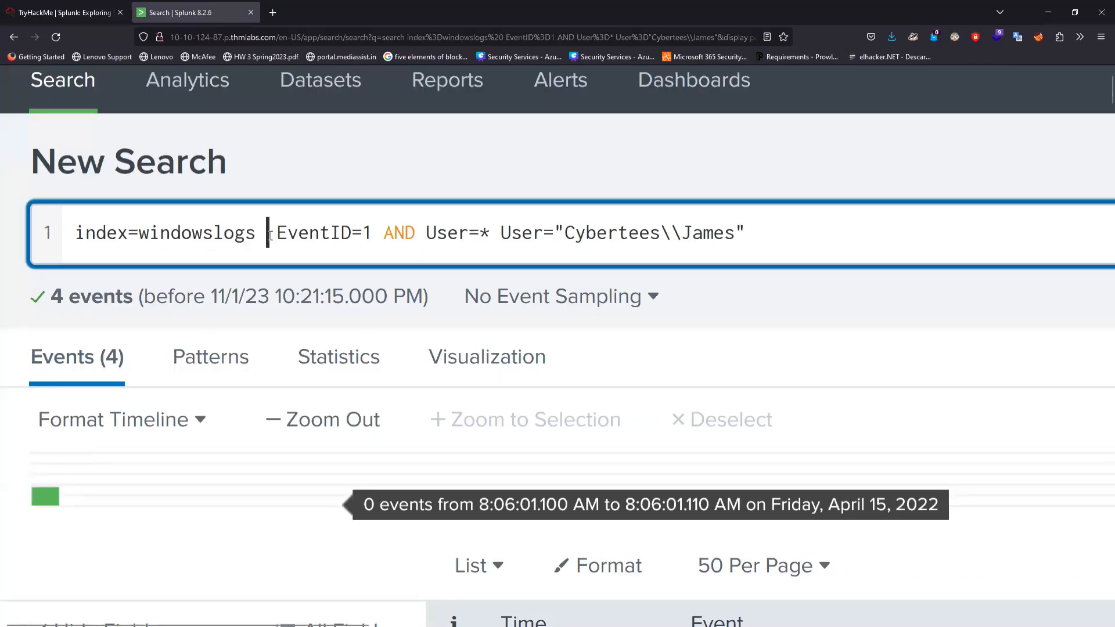
left_click_drag(270, 235, 816, 237)
key("BackSpace")
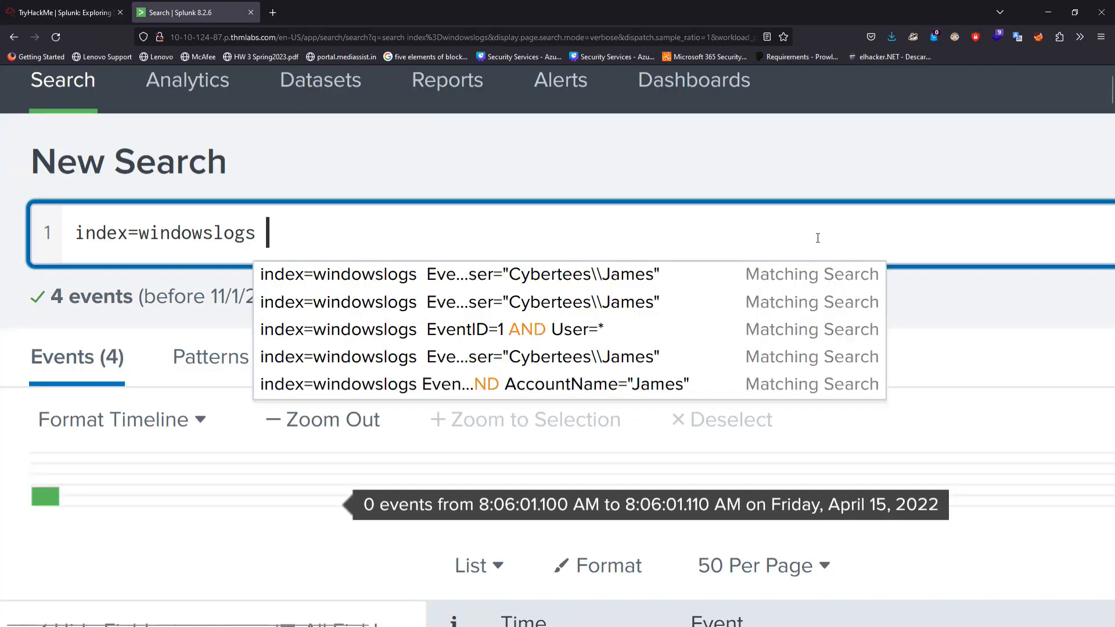
key("BackSpace")
key("Return")
scroll(668, 281, "up", 2)
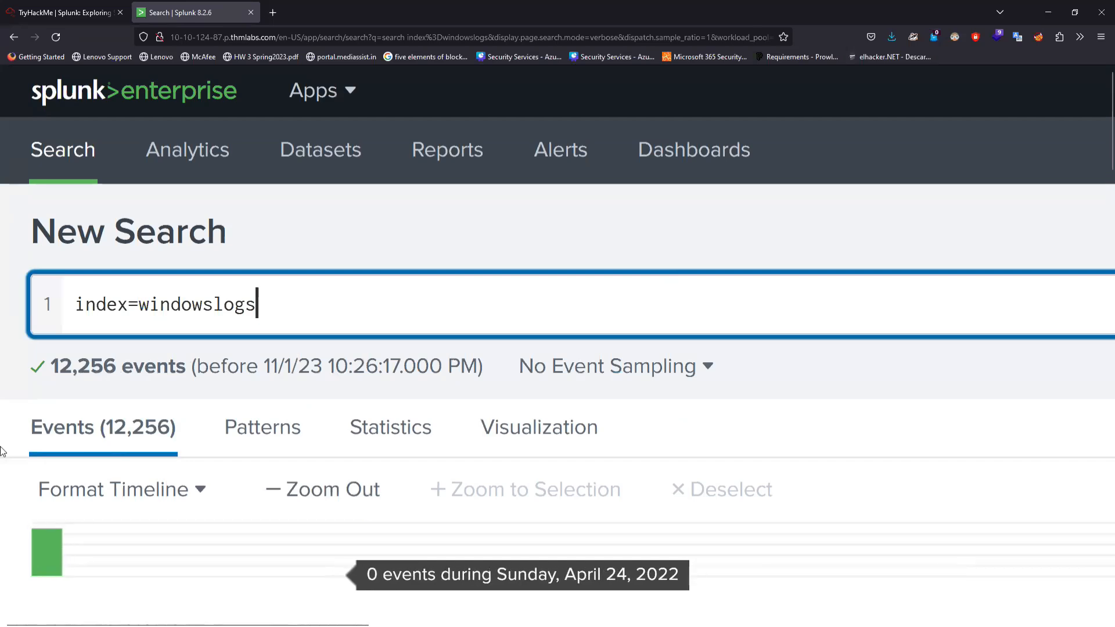
- Look through the fields sidebar and filter the events by the second listed value of the User field
scroll(3, 451, "down", 3)
scroll(2, 451, "down", 6)
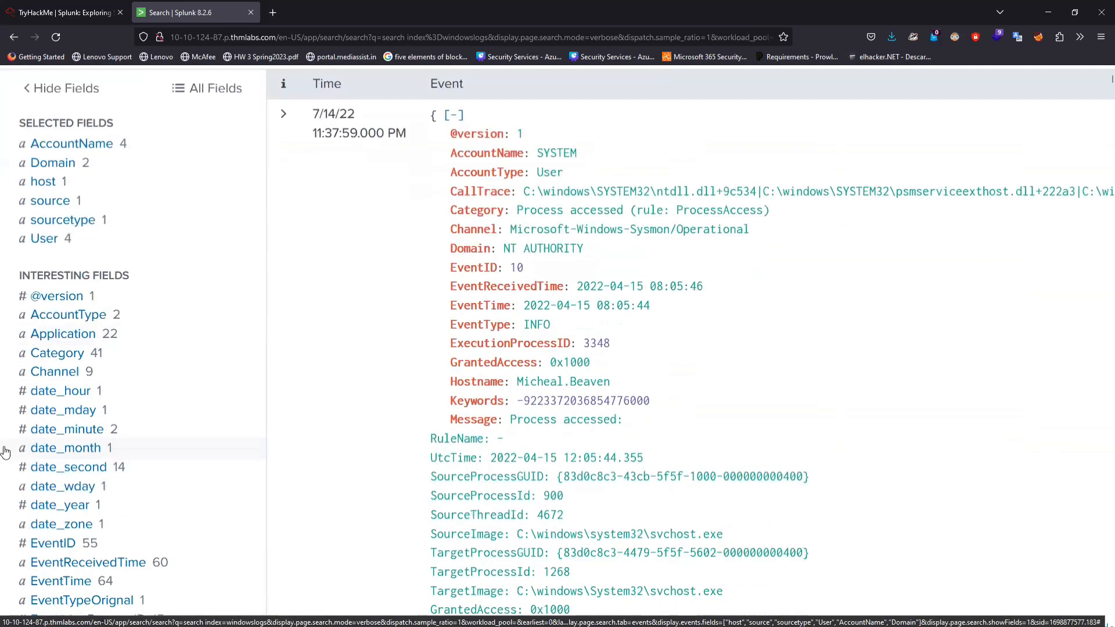
scroll(5, 452, "down", 2)
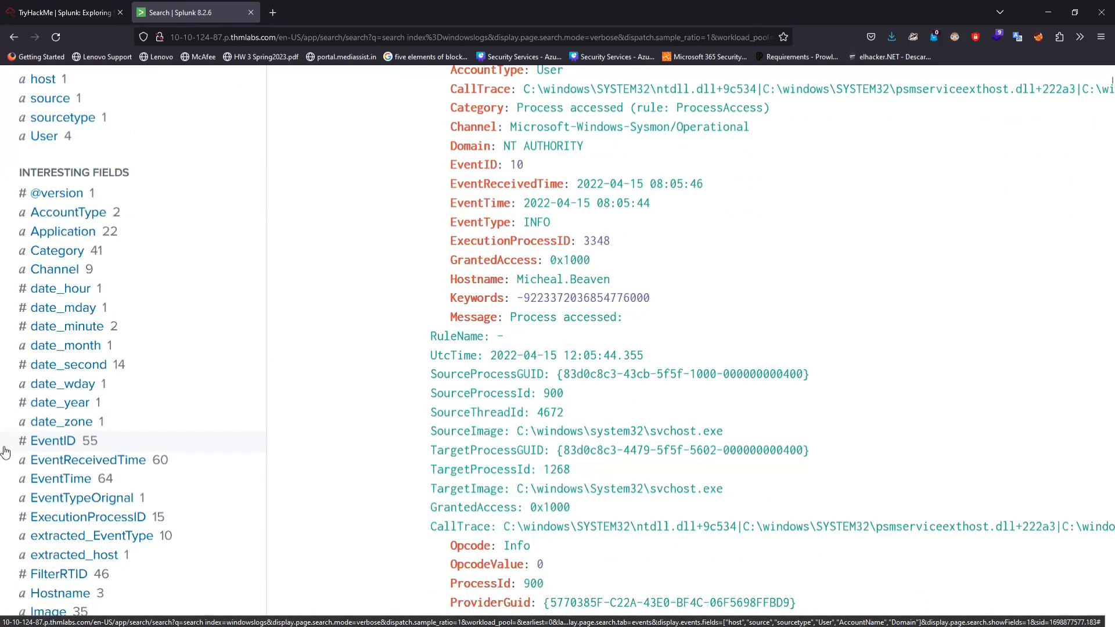
scroll(4, 452, "down", 6)
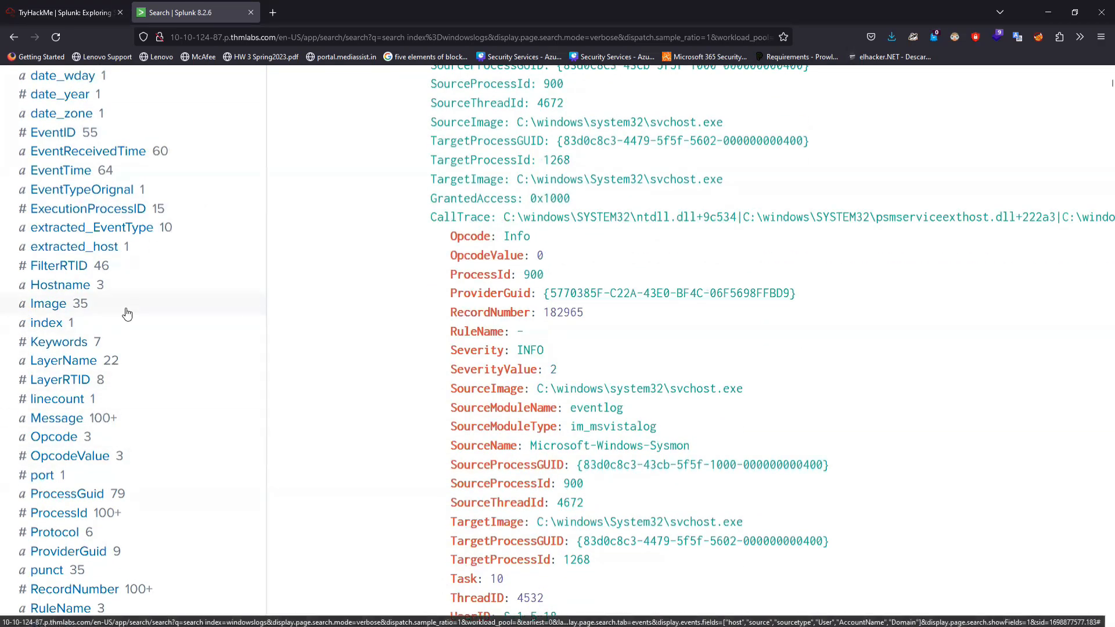
scroll(128, 312, "up", 8)
scroll(128, 313, "up", 1)
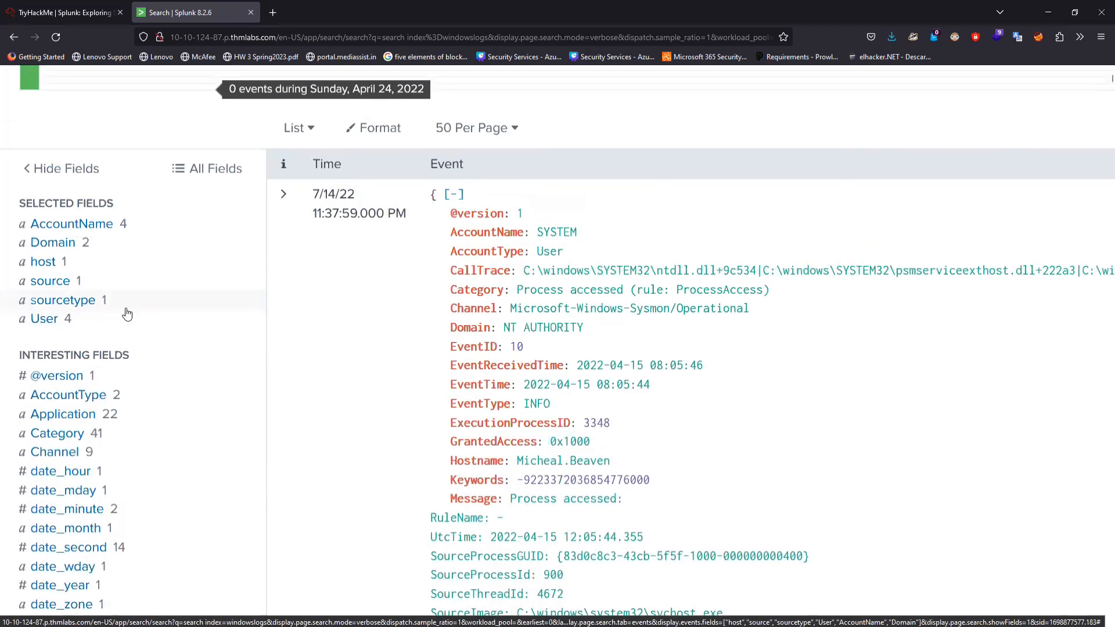
left_click(58, 320)
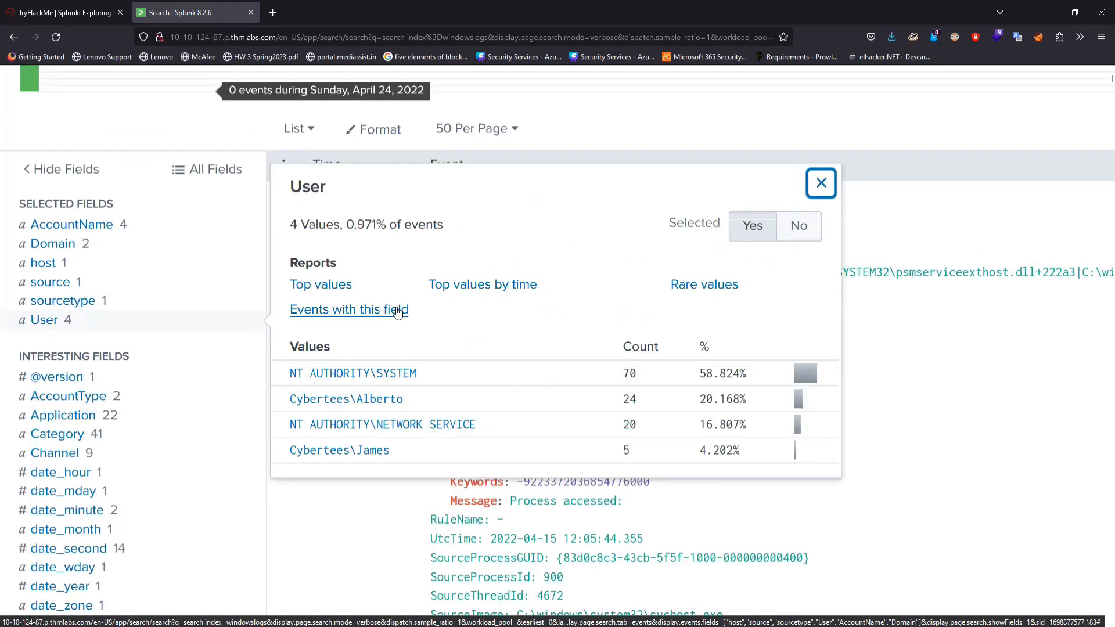
left_click(386, 401)
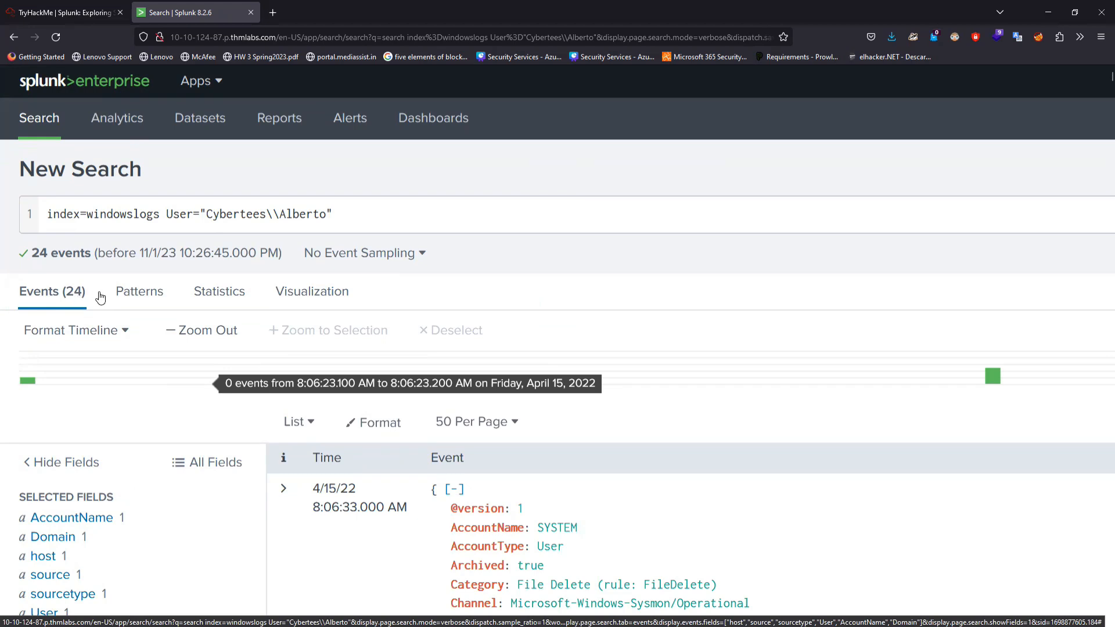
- Append AND EventID="1" to the user-filtered query and run the search
left_click(379, 214)
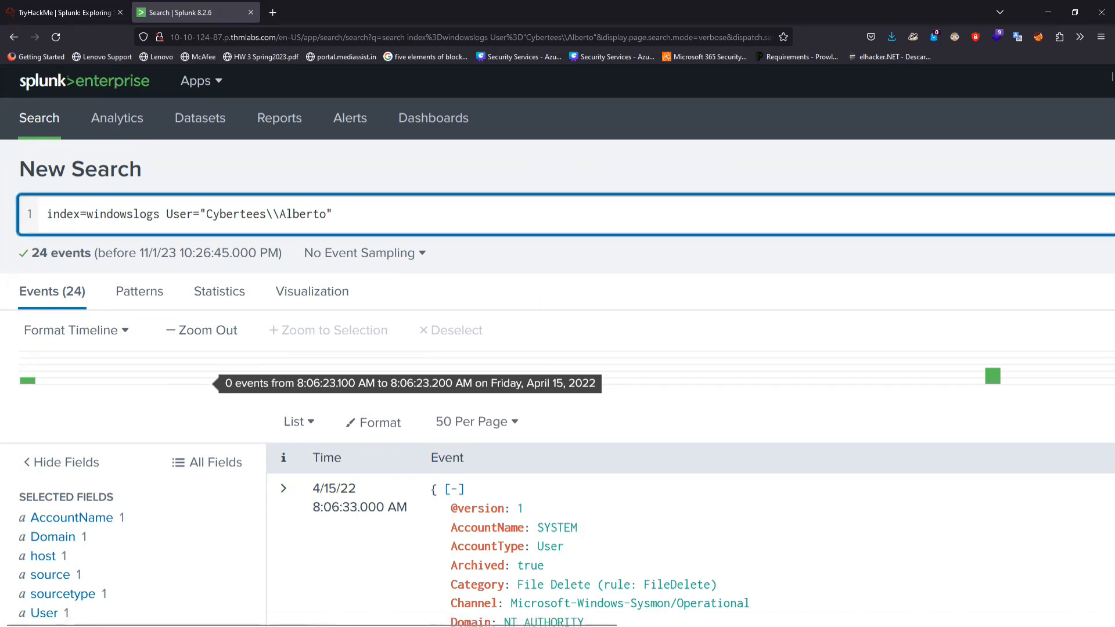
type("AND EVE")
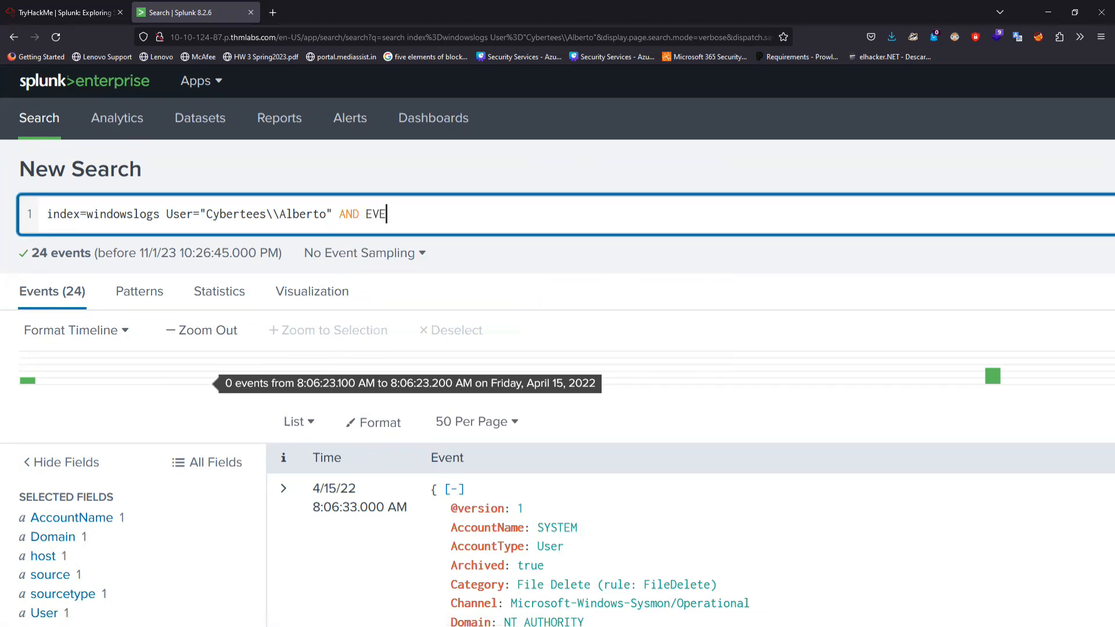
key("BackSpace")
key("BackSpace")
type("ventI")
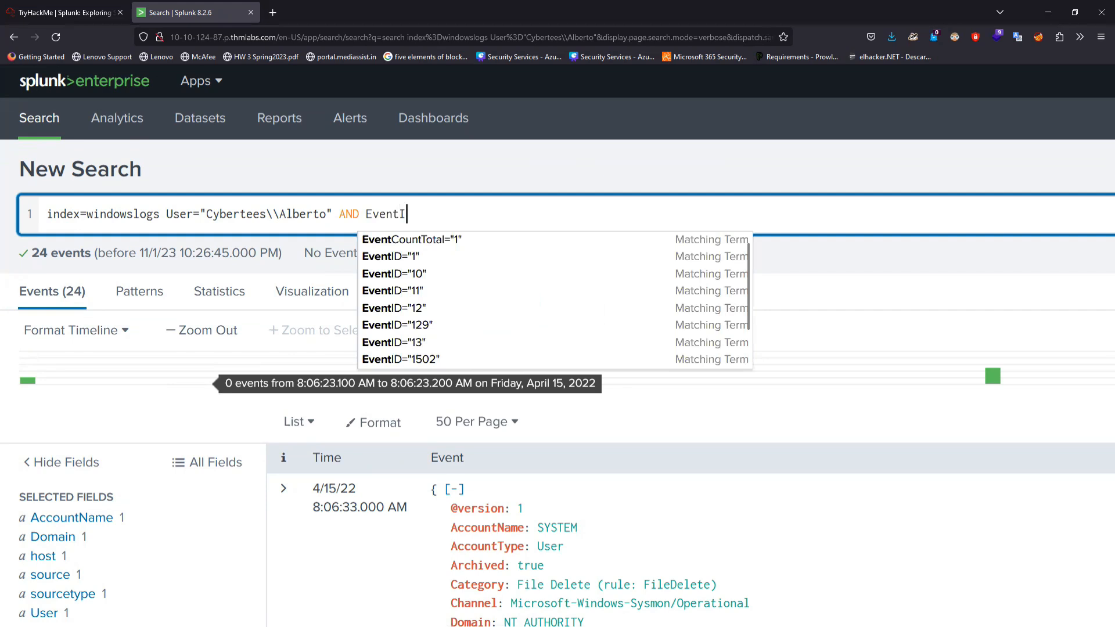
type("D")
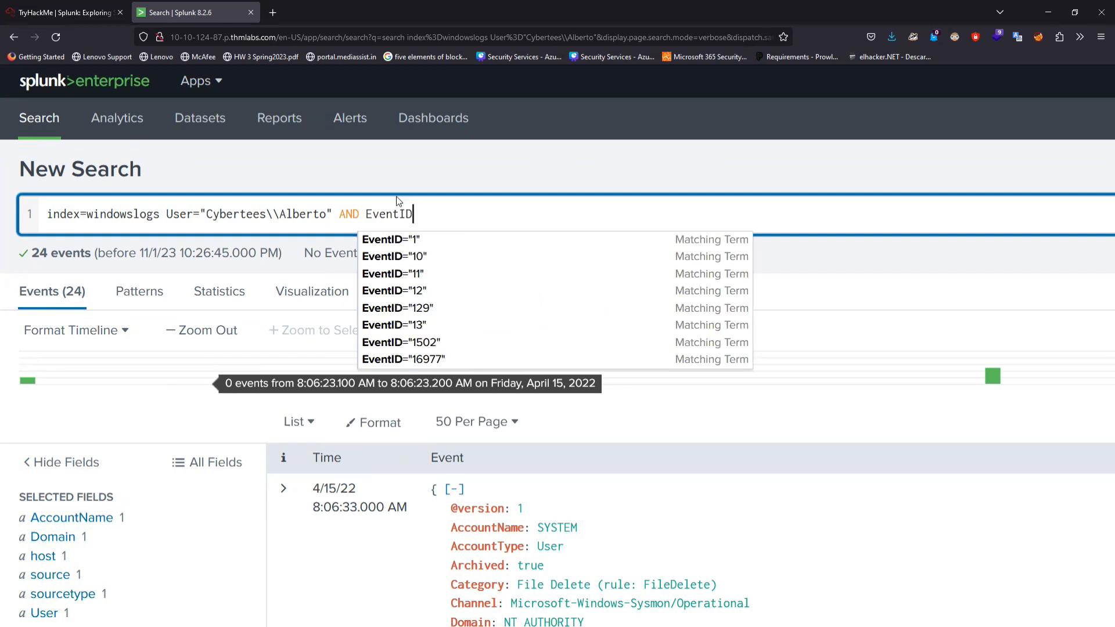
left_click(422, 241)
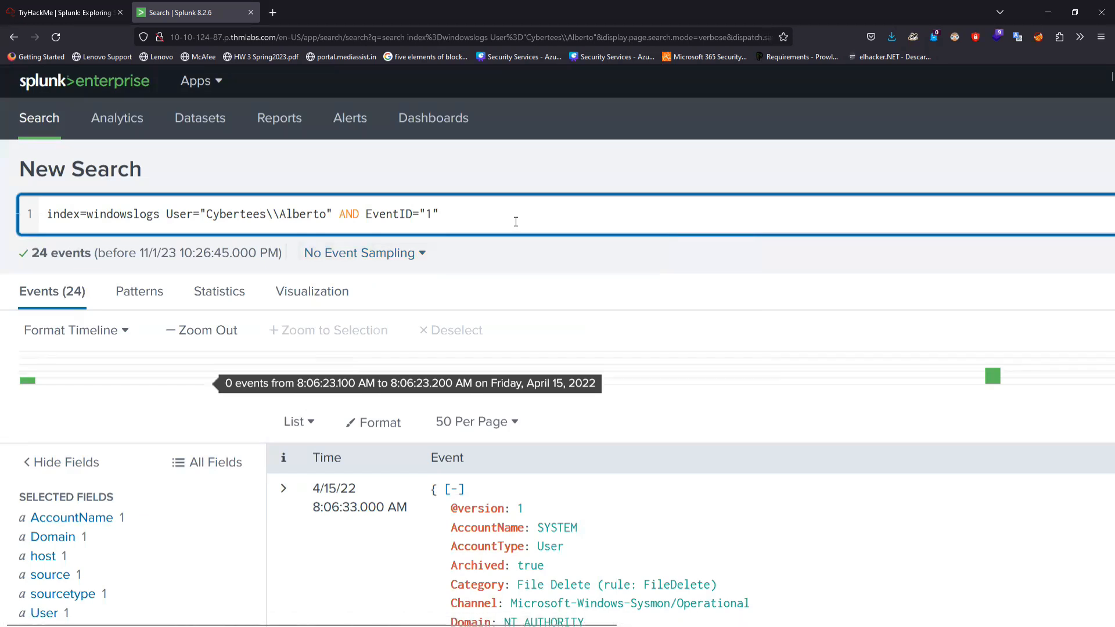
key("Return")
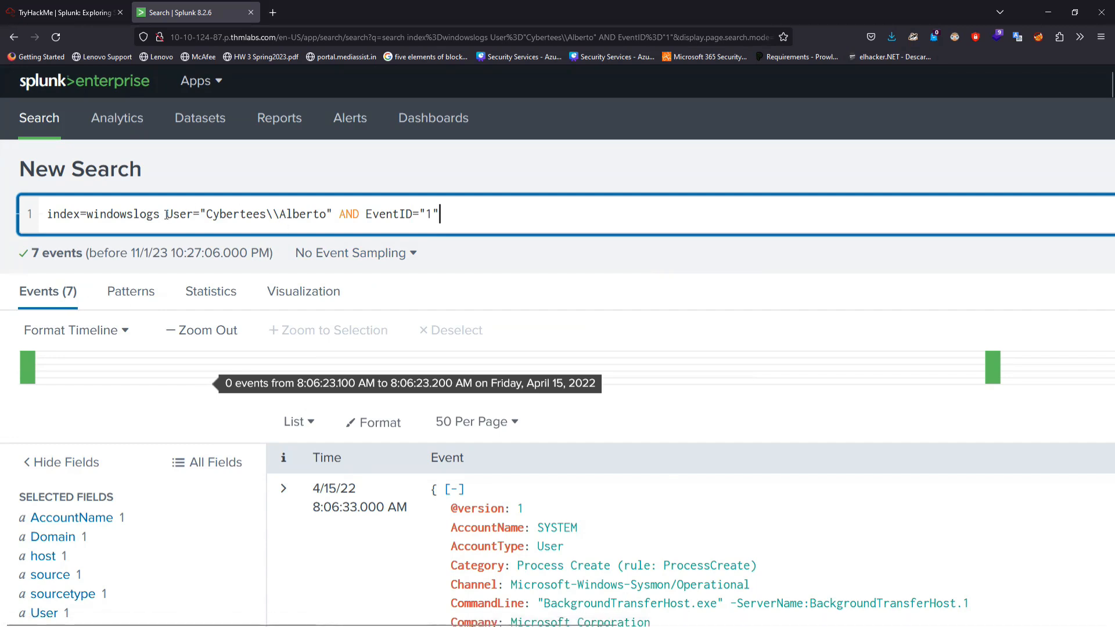
- Clear the User and EventID conditions and rerun the search on index=windowslogs
left_click_drag(167, 213, 448, 211)
key("BackSpace")
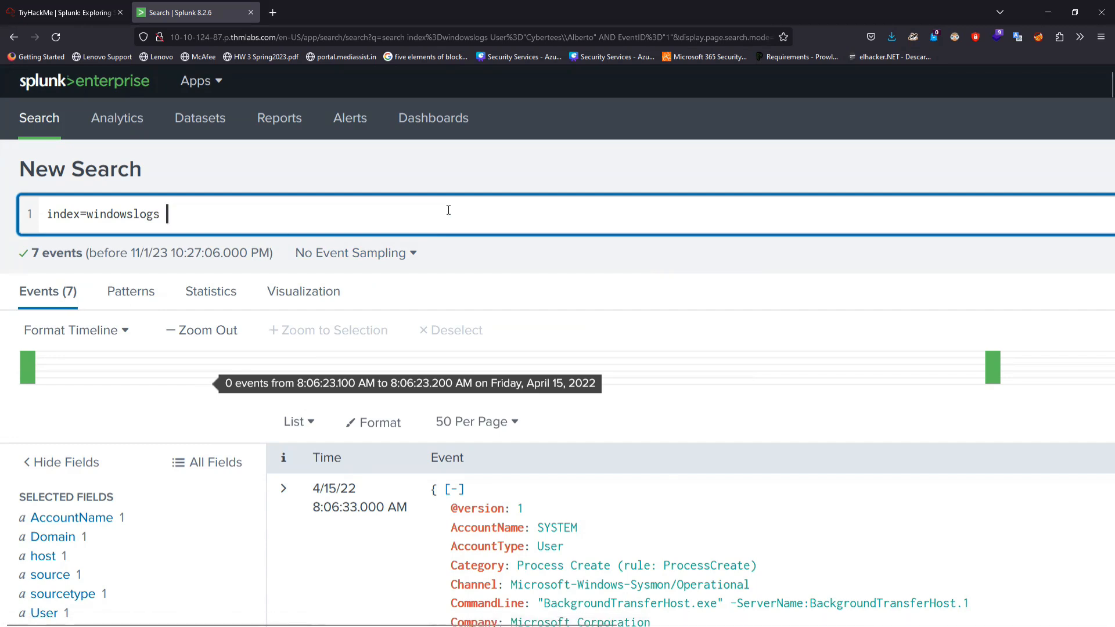
key("Return")
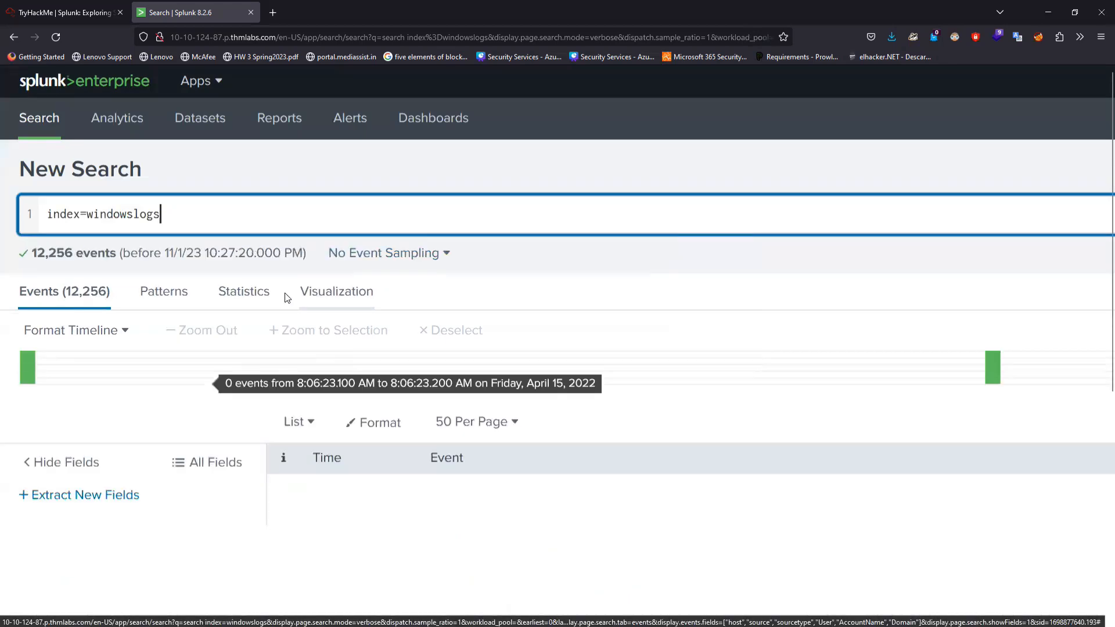
- Check the destination IP in the TryHackMe question and add DestinationIp="172.18.39.6" to the Splunk query
left_click(55, 12)
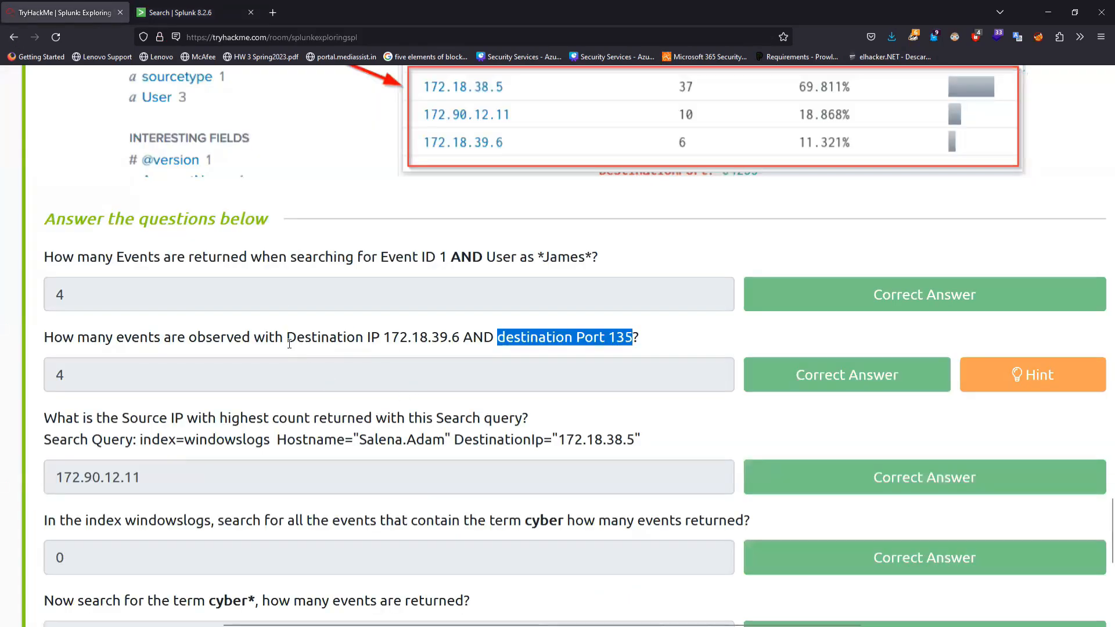
left_click_drag(288, 339, 381, 340)
left_click(252, 7)
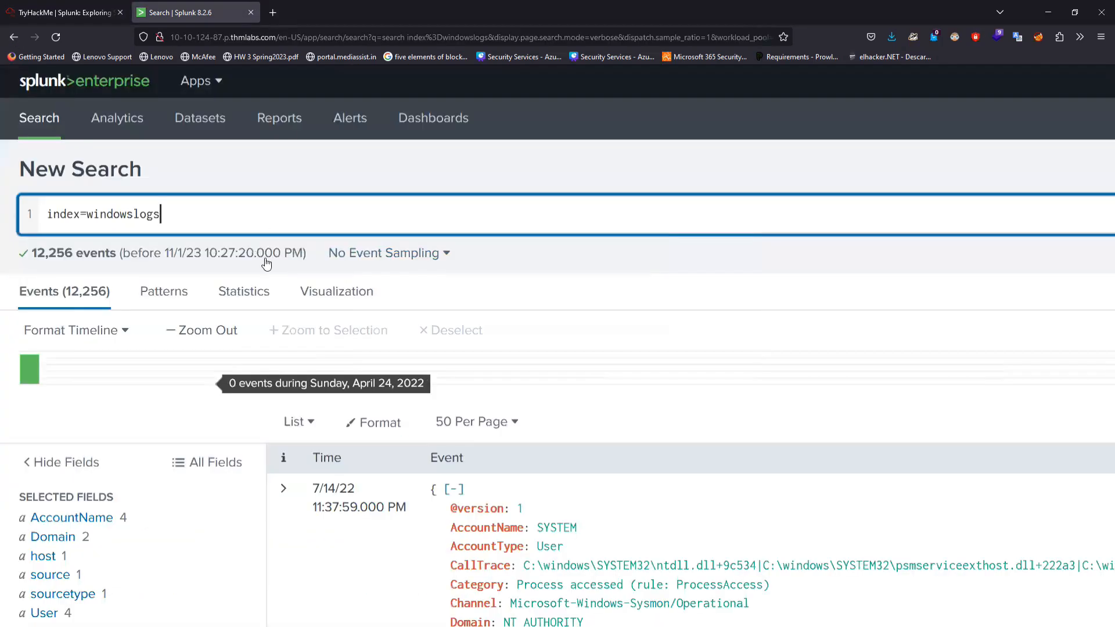
type("Destin")
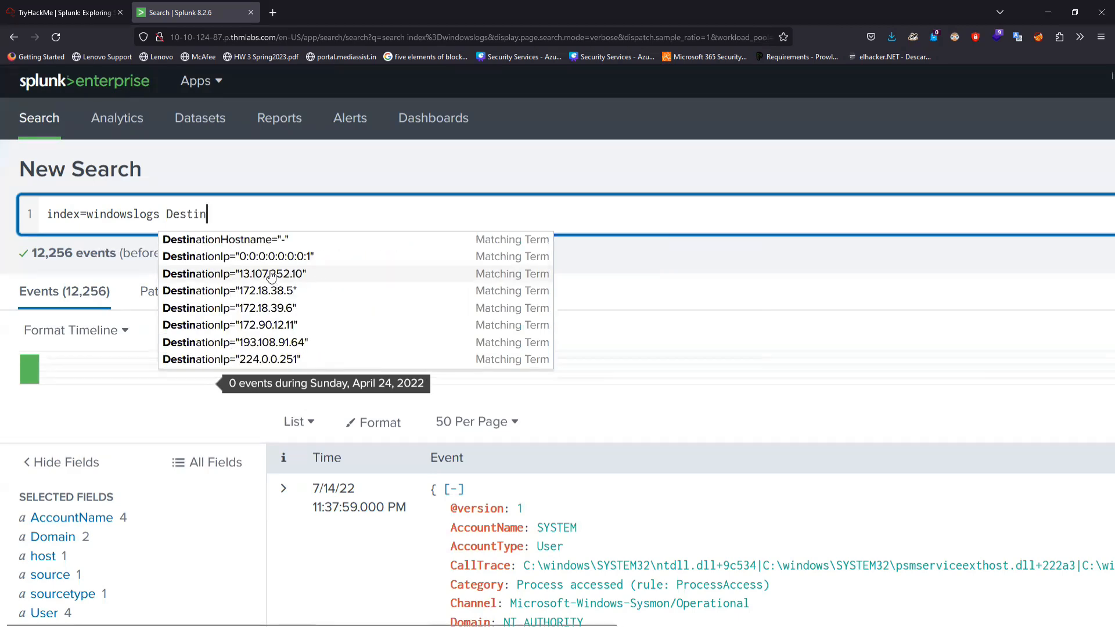
left_click(66, 7)
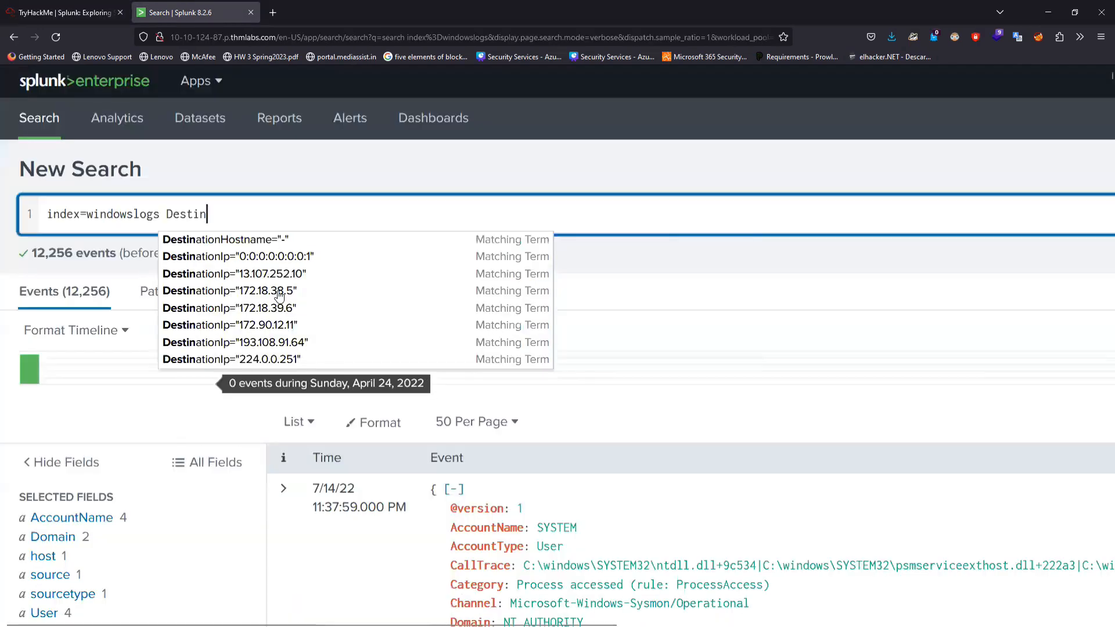
left_click(174, 12)
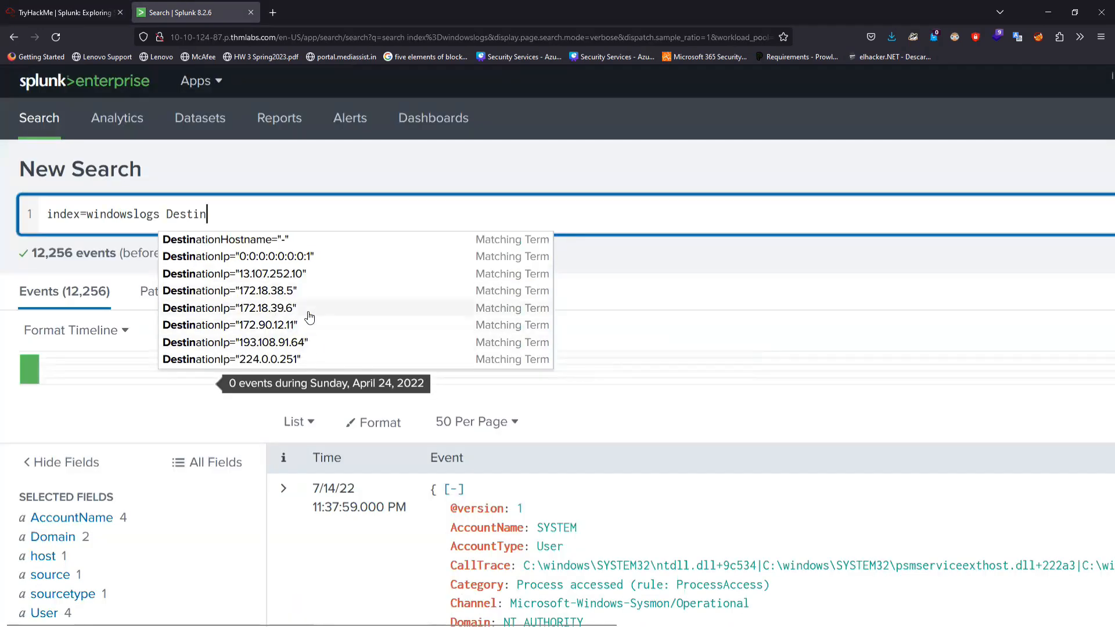
left_click(295, 315)
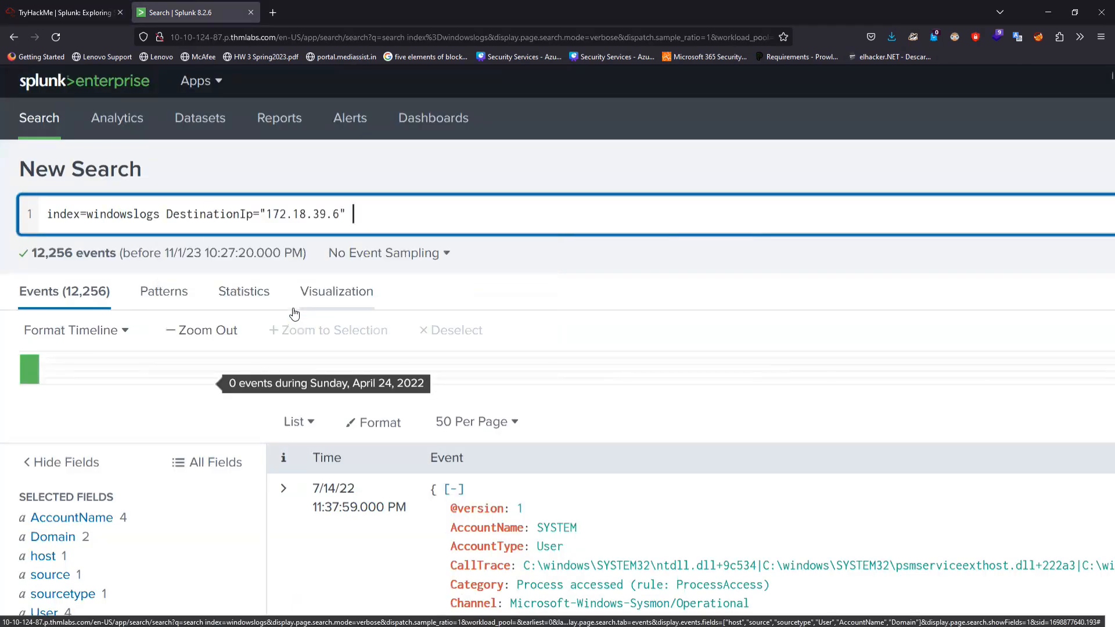
- Append AND to the query, recheck the destination port in the TryHackMe question, and begin entering the port condition
type("AND")
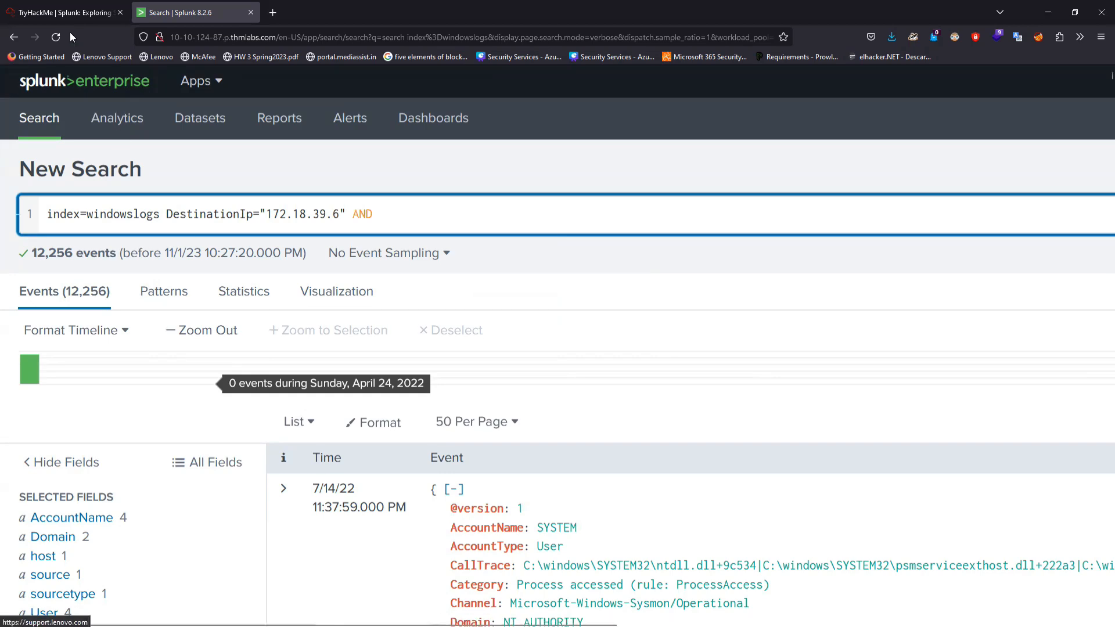
left_click(65, 6)
left_click_drag(498, 340, 642, 343)
left_click(174, 12)
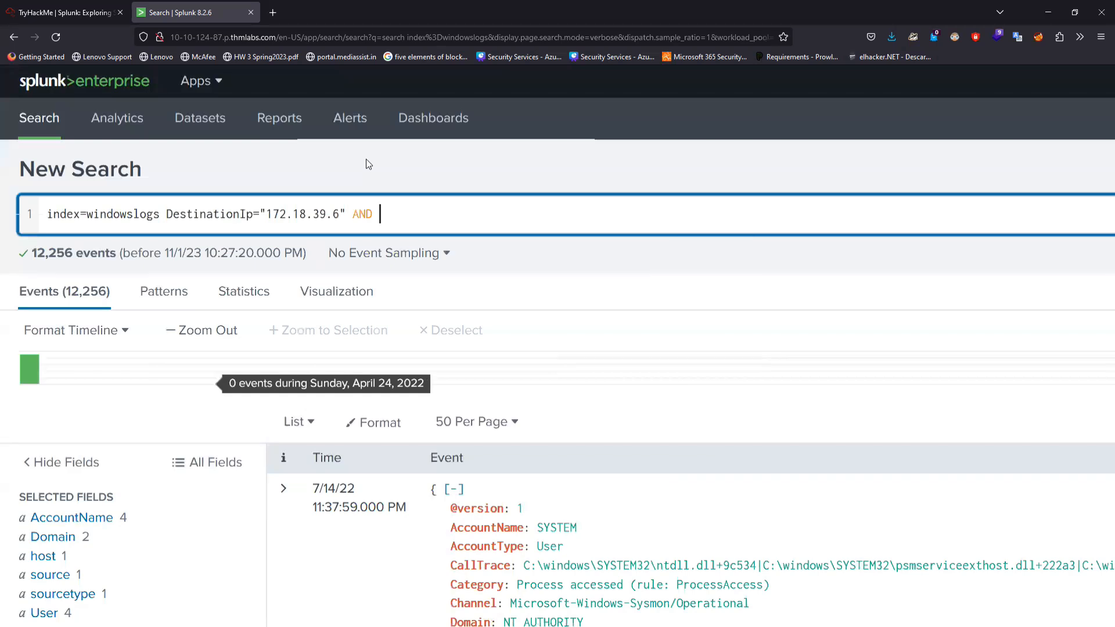
type("PORT")
key("BackSpace")
key("BackSpace")
key("BackSpace")
- Try to search Google for "wanna cry ransomware" in a new browser tab
key("super")
type("red")
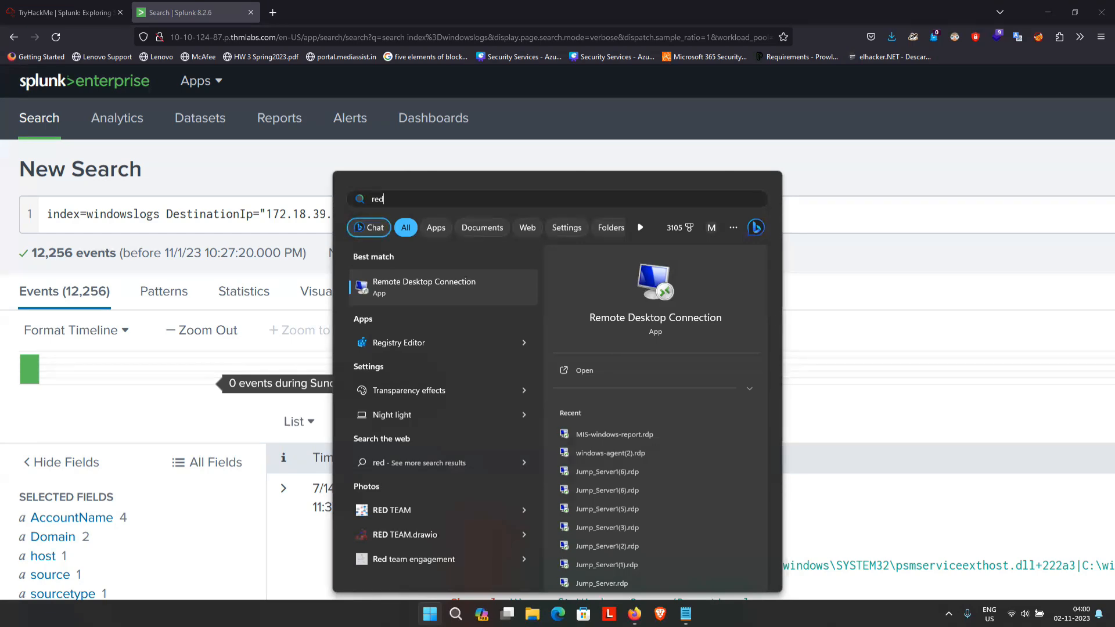
left_click(273, 12)
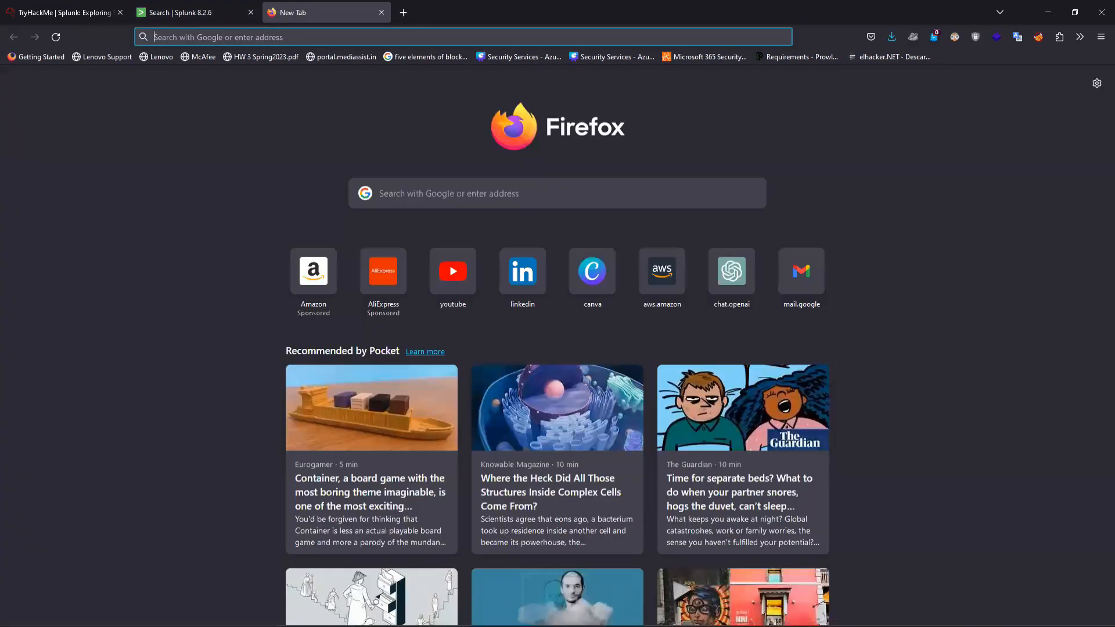
type("wanna")
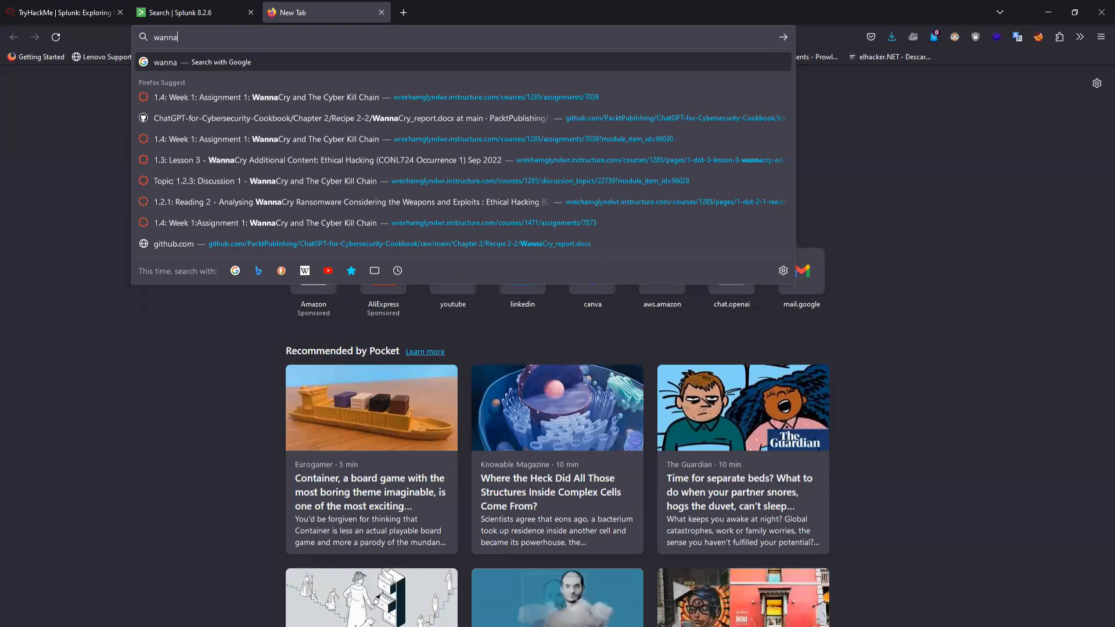
type(" cry")
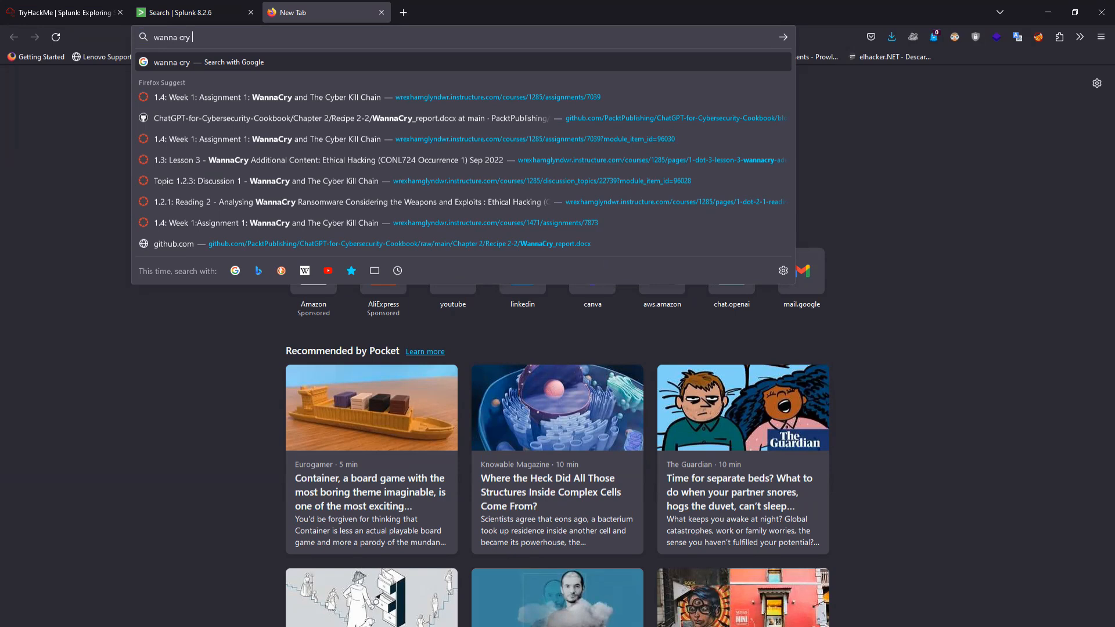
type(" ransomw")
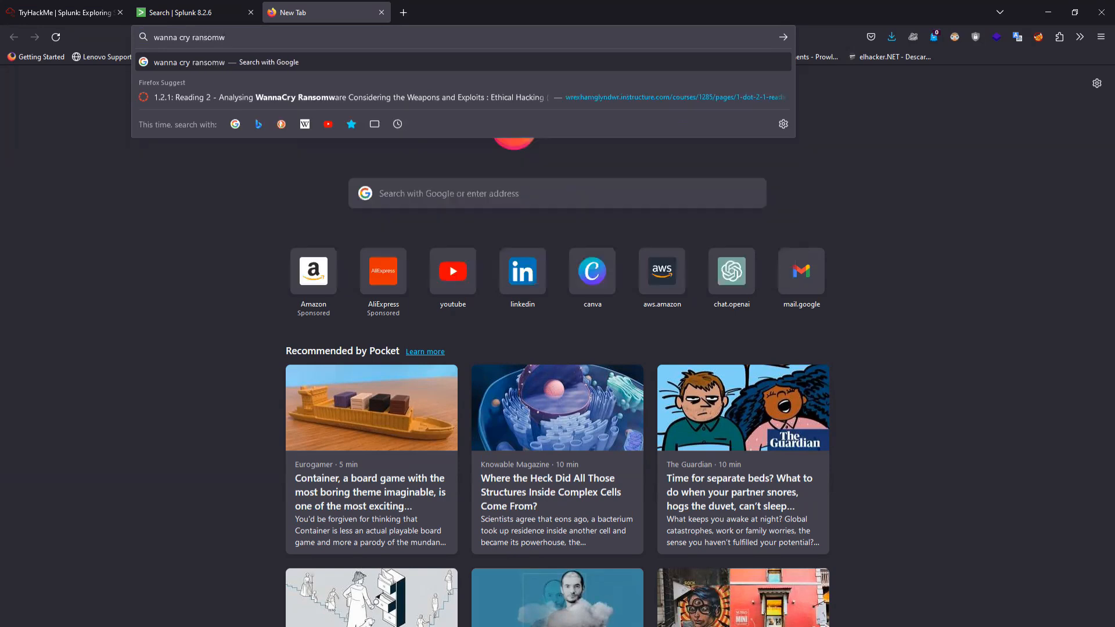
type("are")
key("Return")
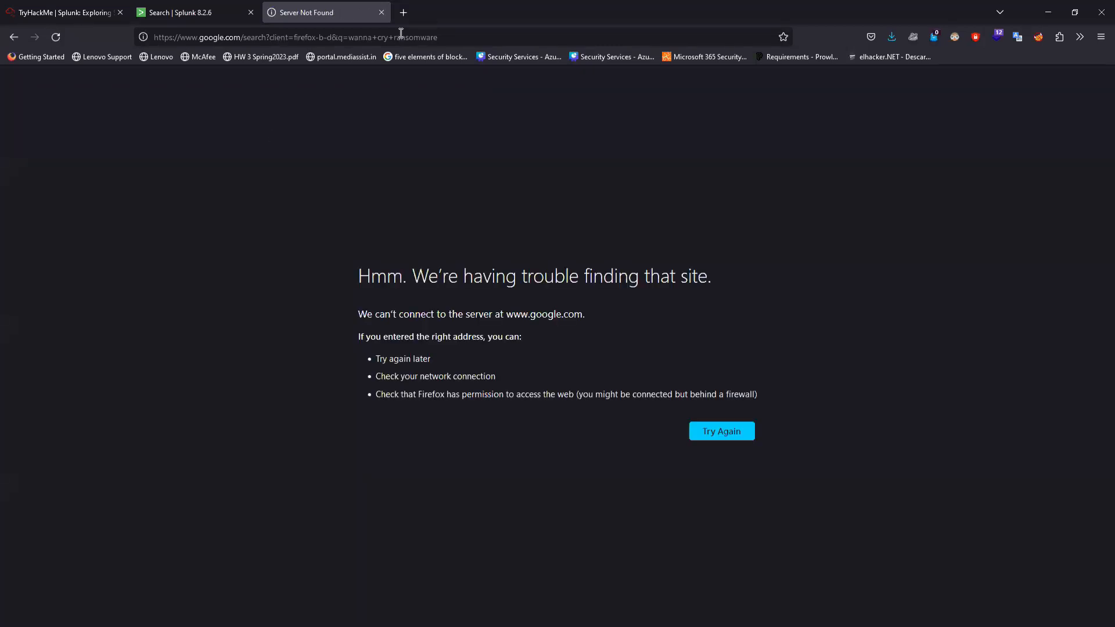
- Try to load google.com, and search for "eternal blue" in another new tab
left_click(400, 35)
type("googl")
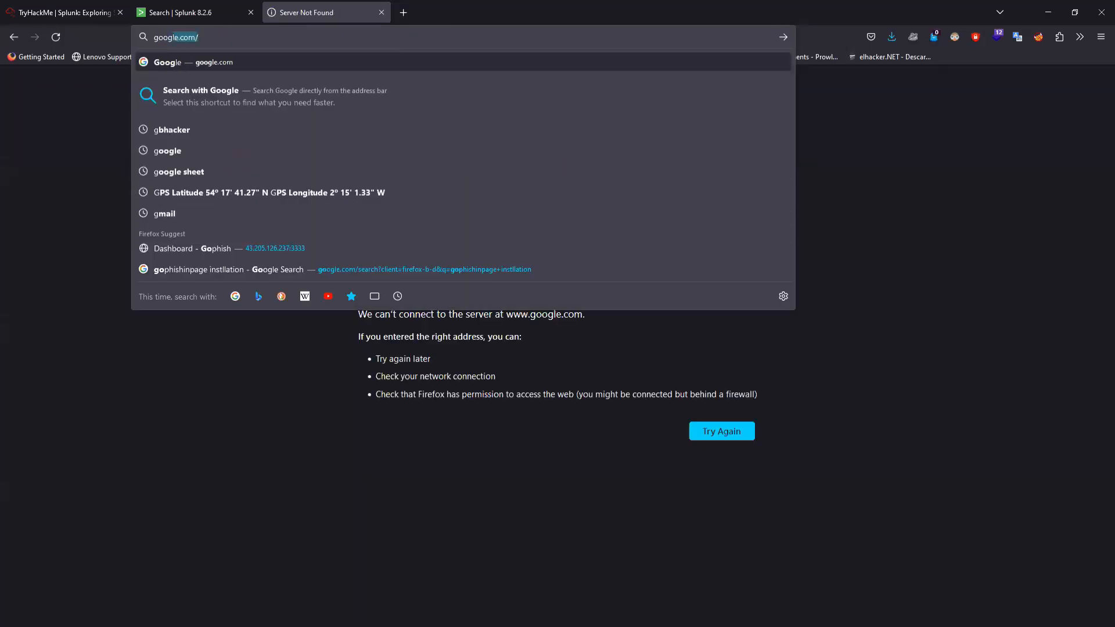
key("Return")
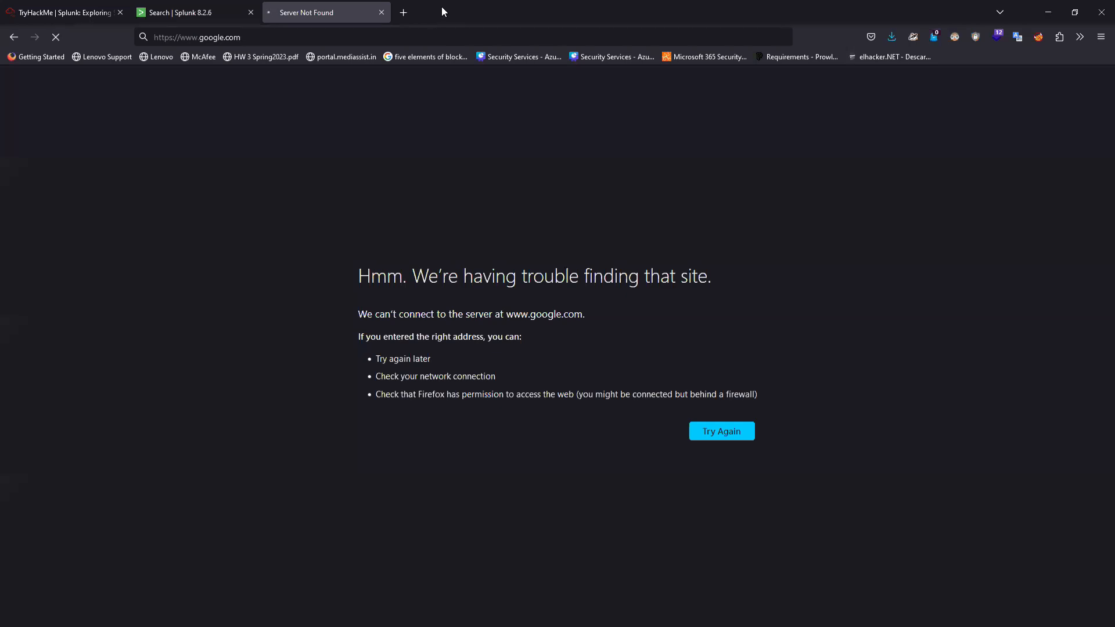
left_click(403, 12)
type("et")
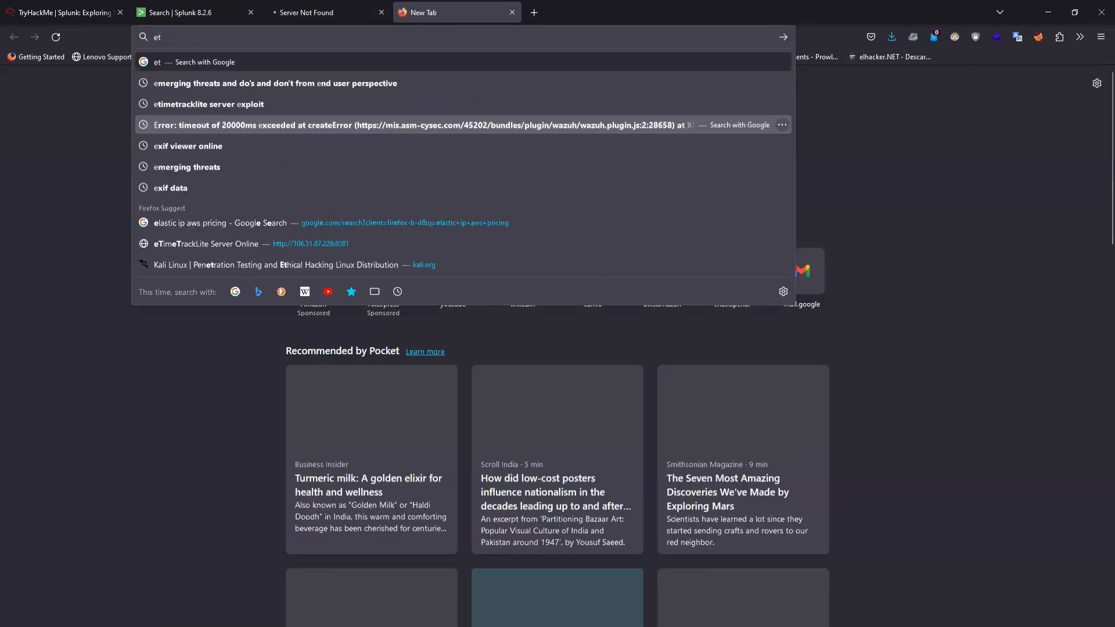
type("ernal blue")
key("Return")
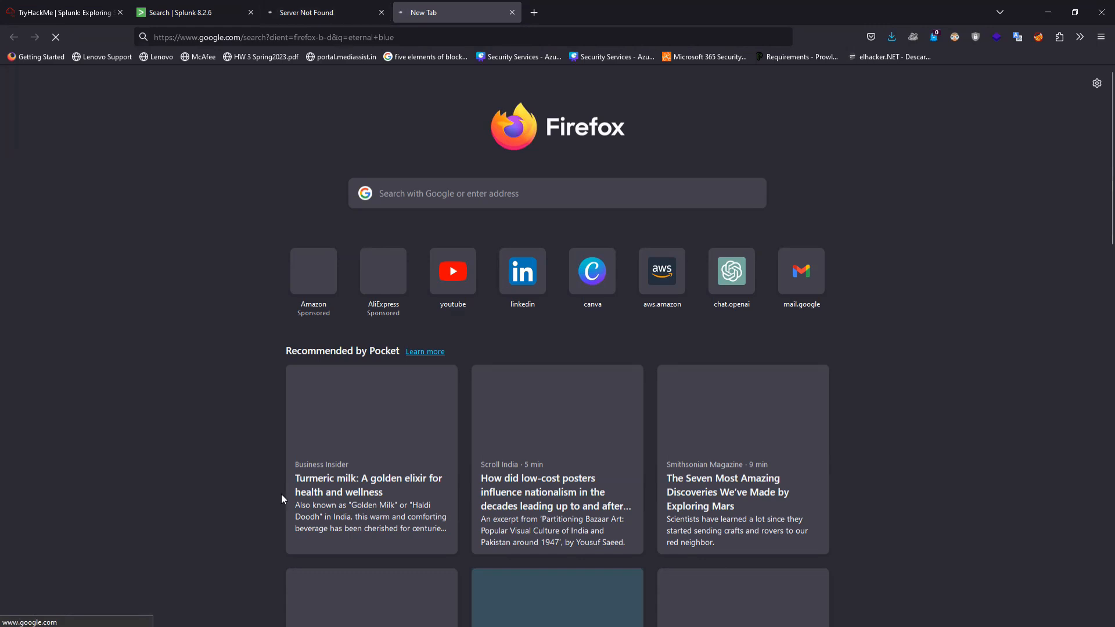
- Check both Google tabs and close them to return to the Splunk search
mouse_move(302, 626)
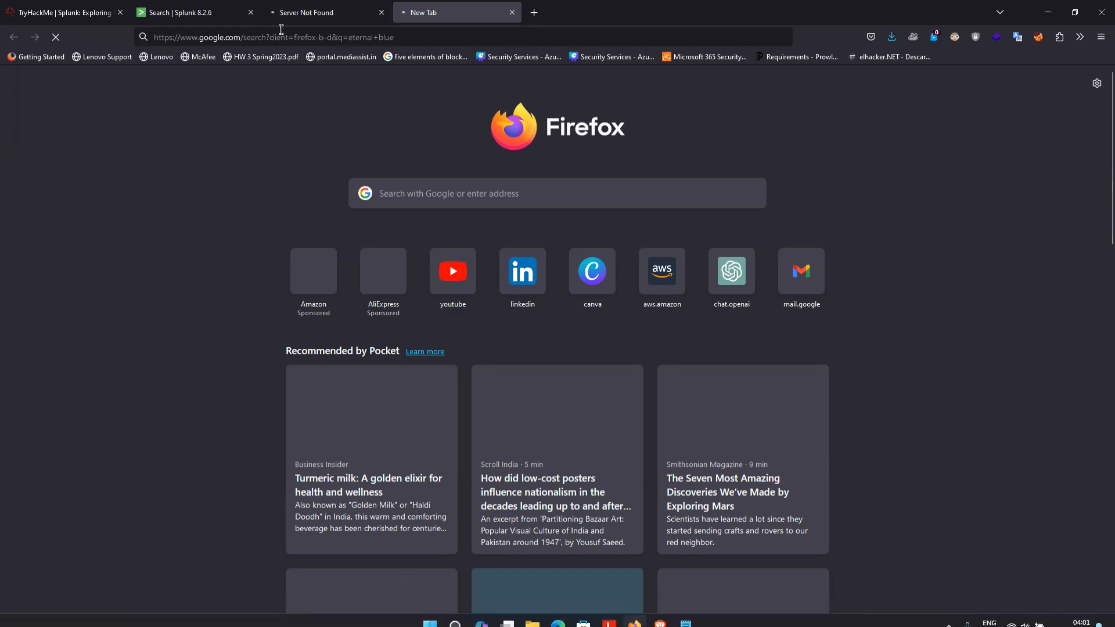
left_click(228, 5)
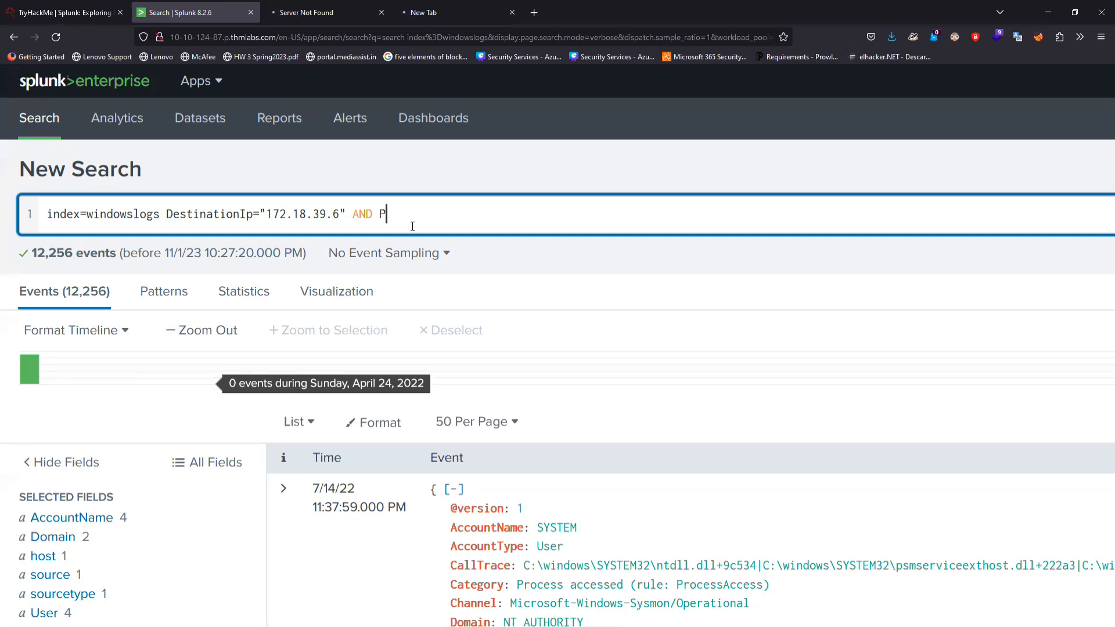
left_click(308, 6)
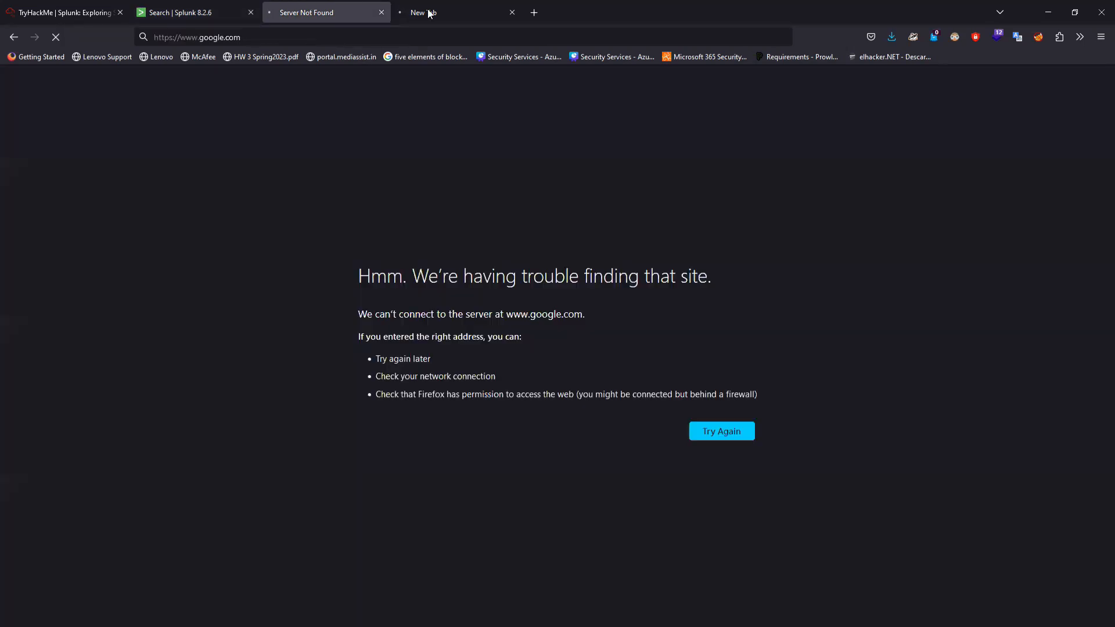
left_click(471, 8)
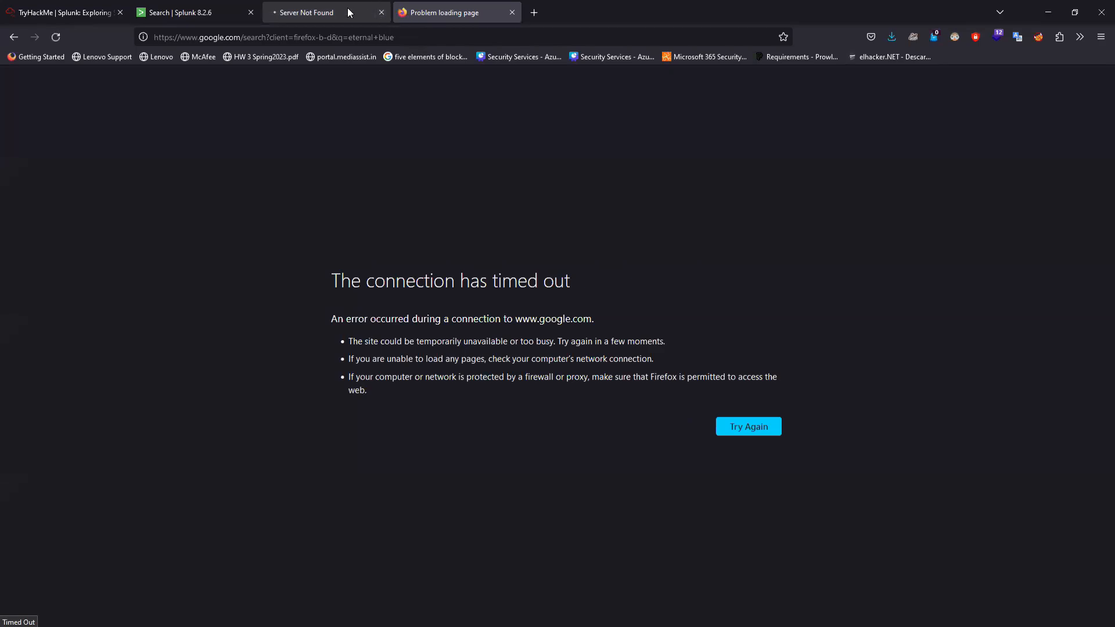
left_click(382, 12)
left_click(382, 13)
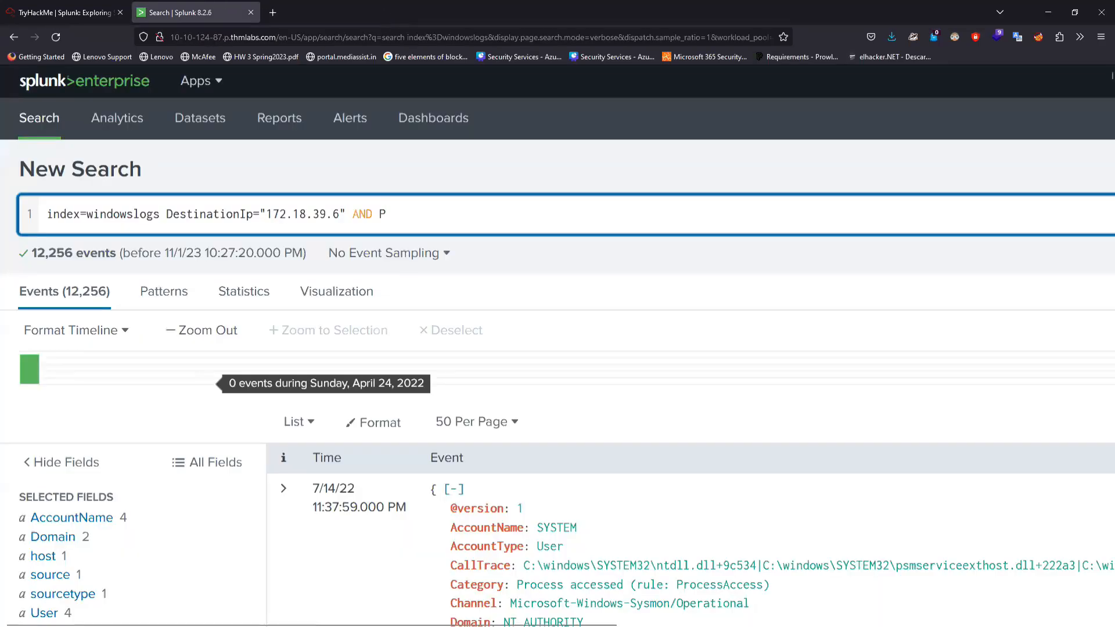
- Switch to the logs note in Notepad, add "wanna ransomware - eternal blue exploit" a few lines below the existing text, and return to Splunk
left_click(685, 614)
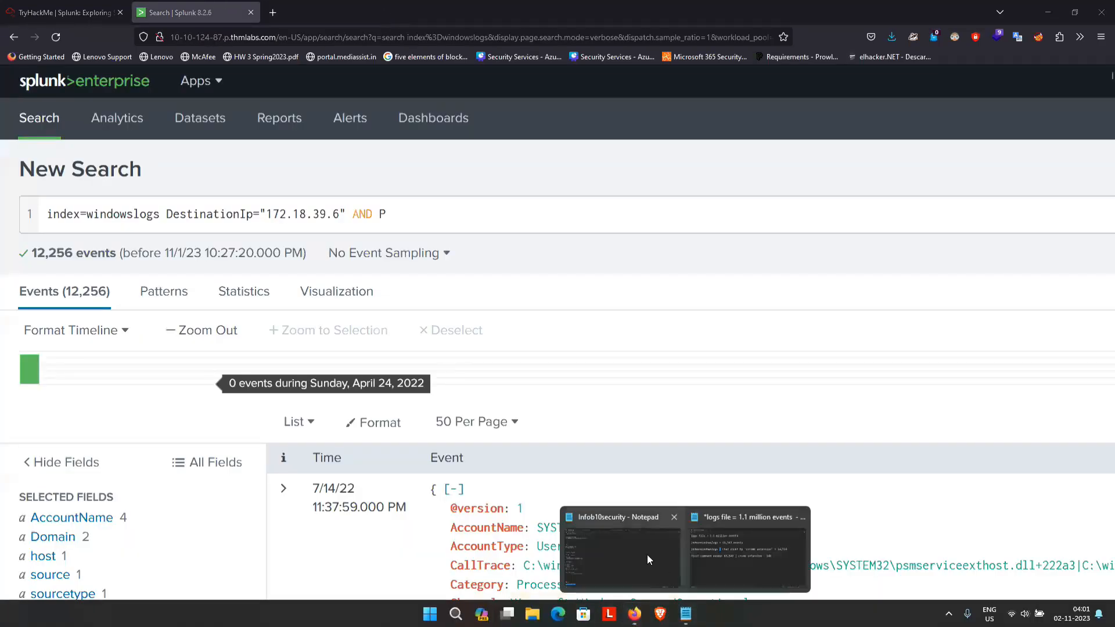
left_click(735, 556)
left_click(734, 324)
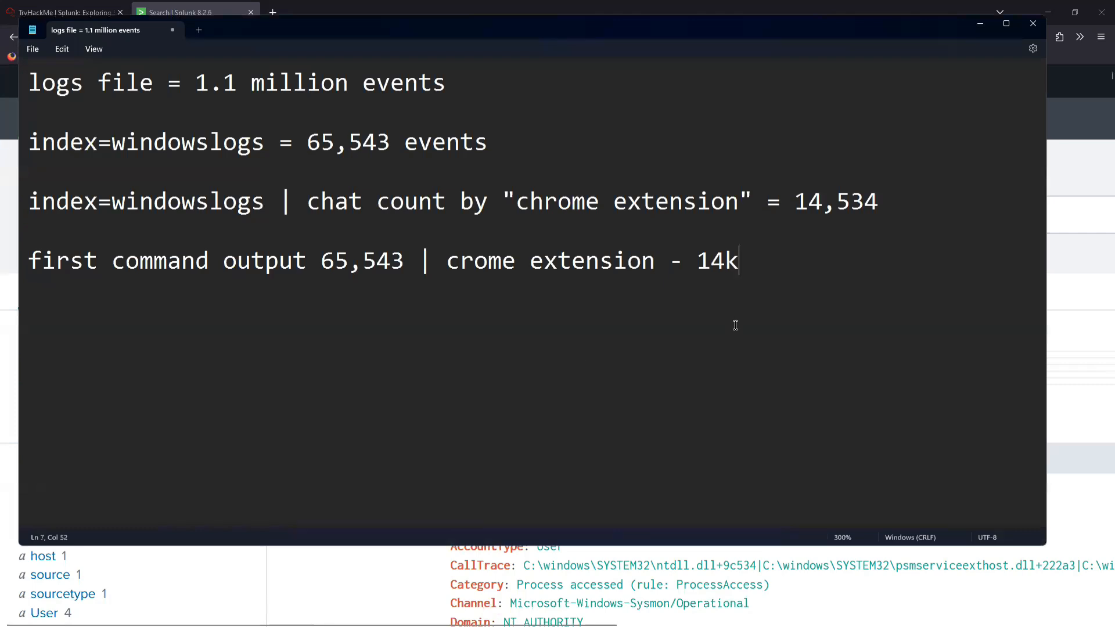
key("Return")
key("Return")
key("Return")
key("Return")
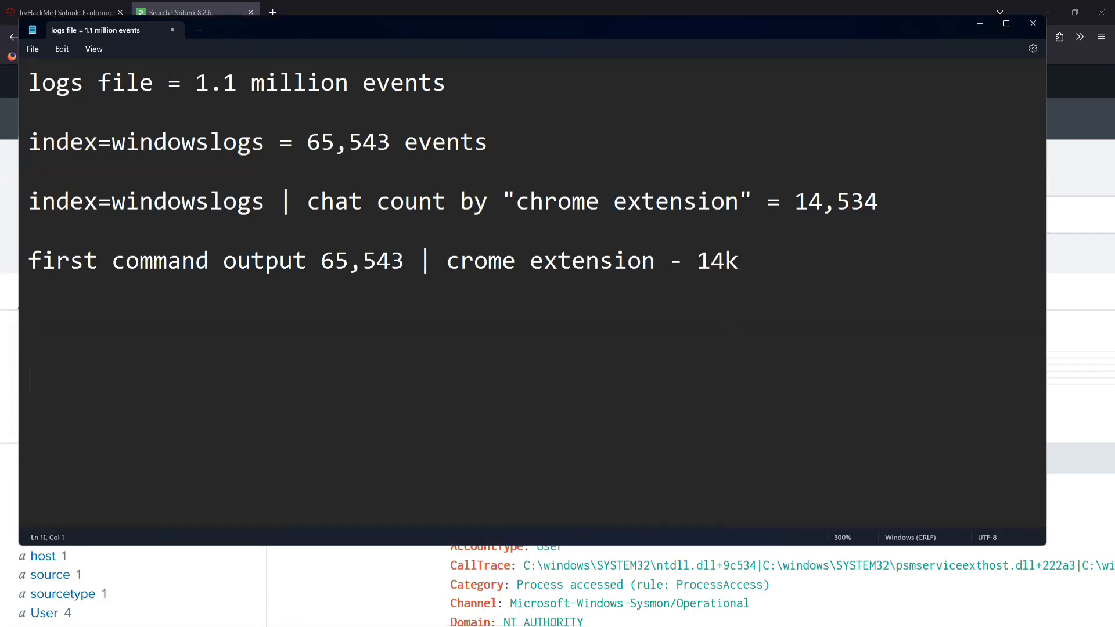
type("Wanna ra")
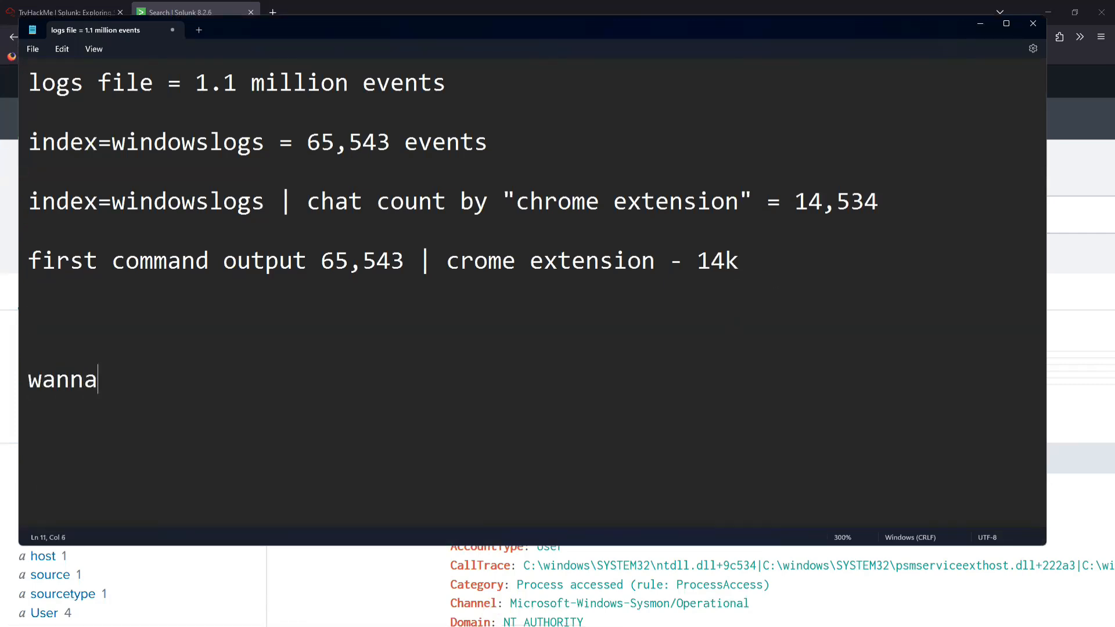
type("nsomware -")
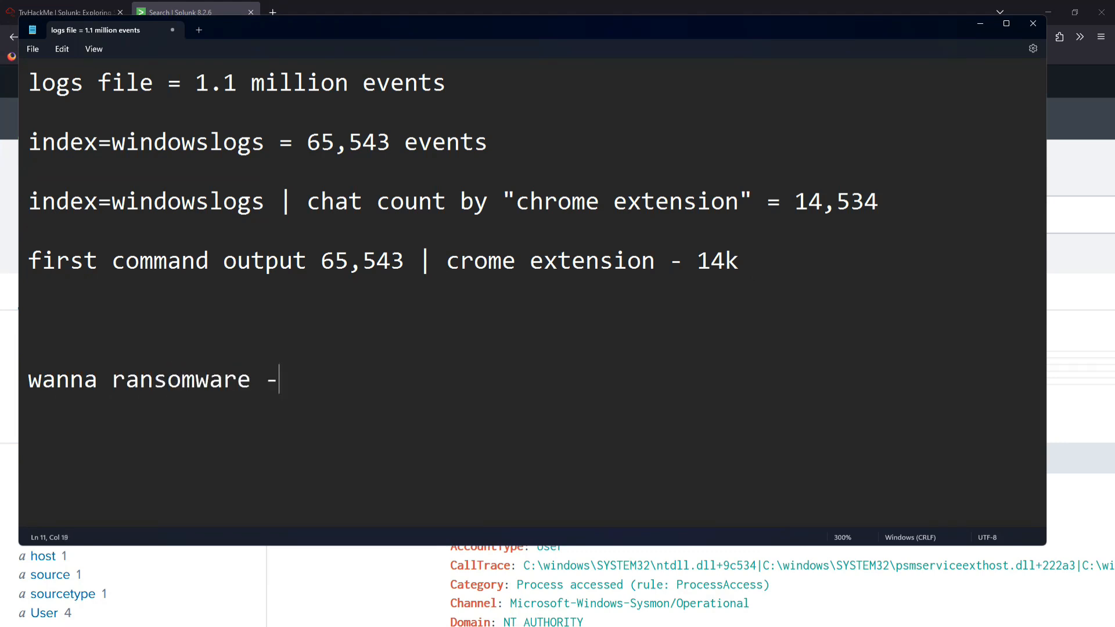
type(" eternal blue exploit")
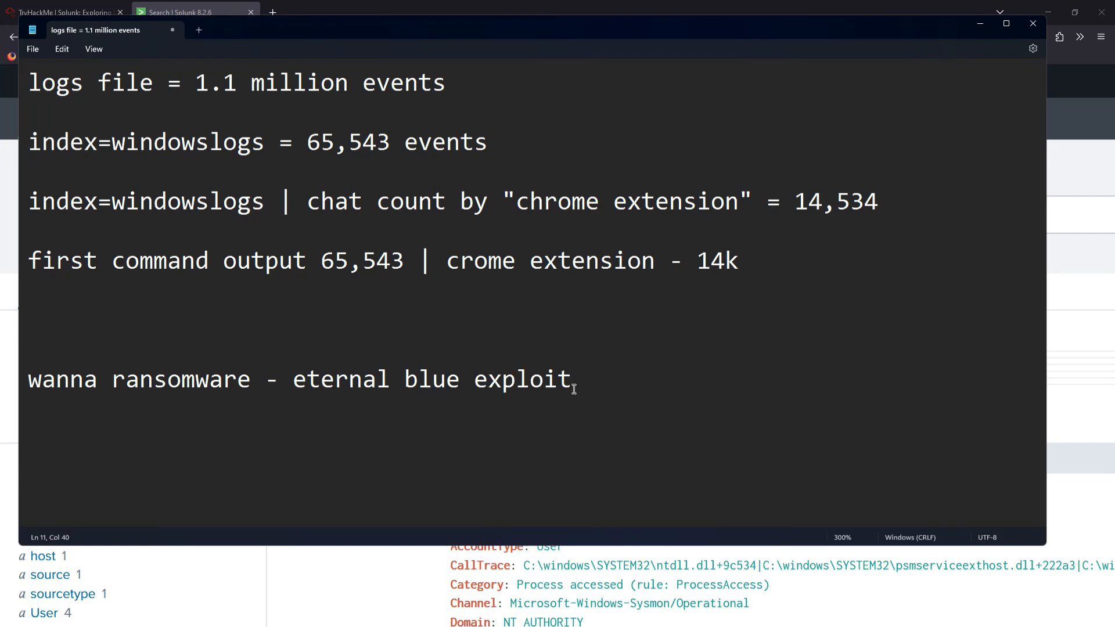
left_click_drag(574, 380, 33, 385)
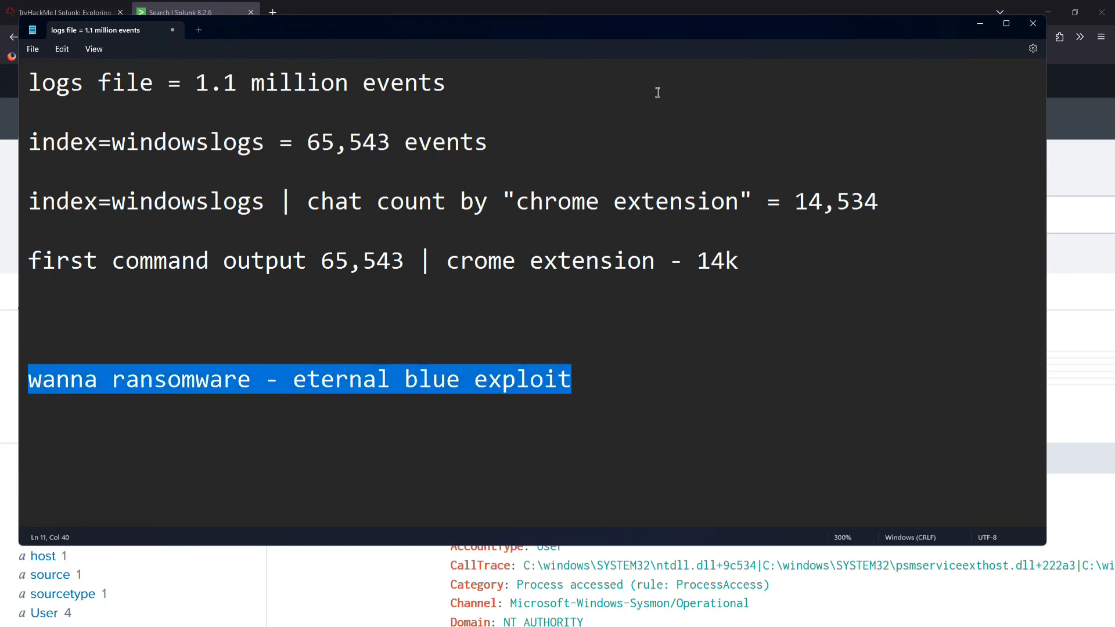
left_click(978, 26)
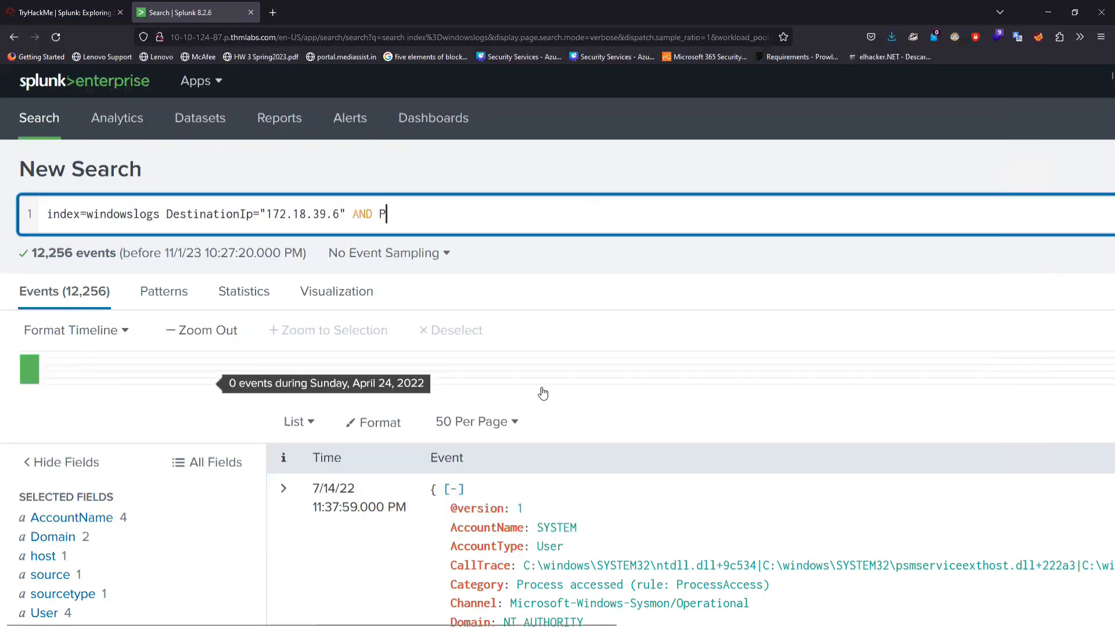
- Examine the first event's fields, highlight part of its CallTrace path, and review the Notepad note on the exploit
scroll(529, 526, "down", 3)
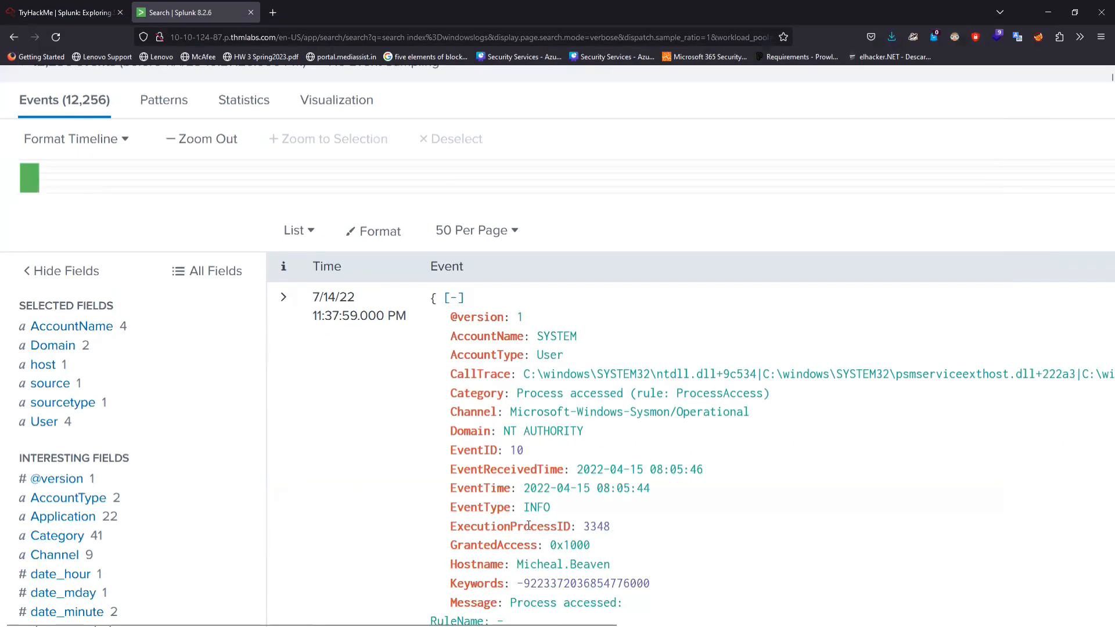
scroll(528, 525, "down", 2)
scroll(540, 253, "right", 2)
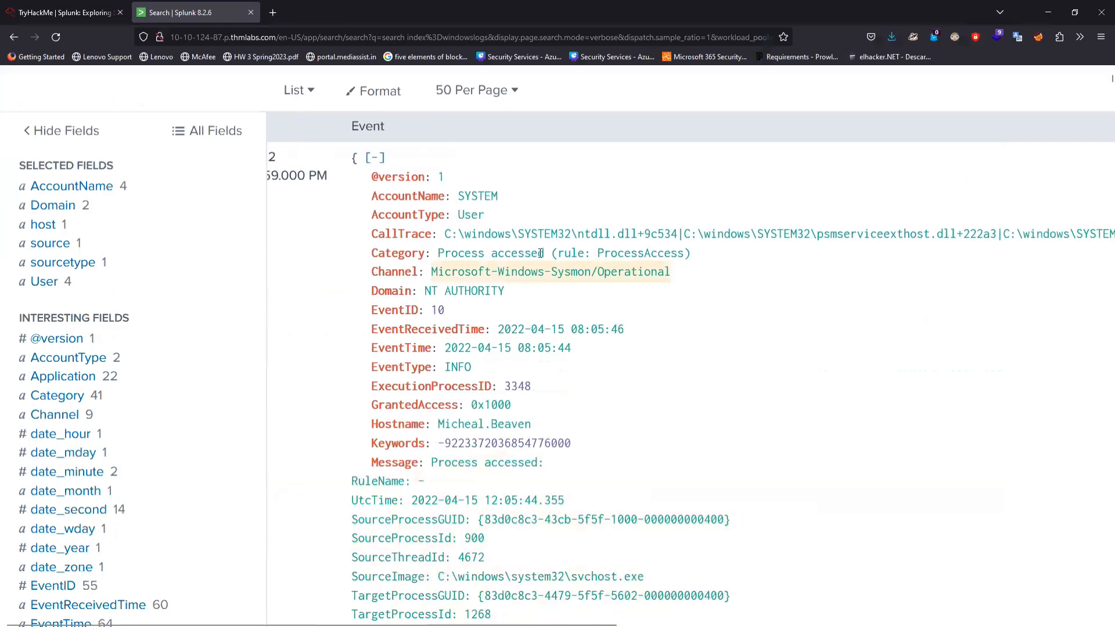
left_click_drag(451, 234, 730, 226)
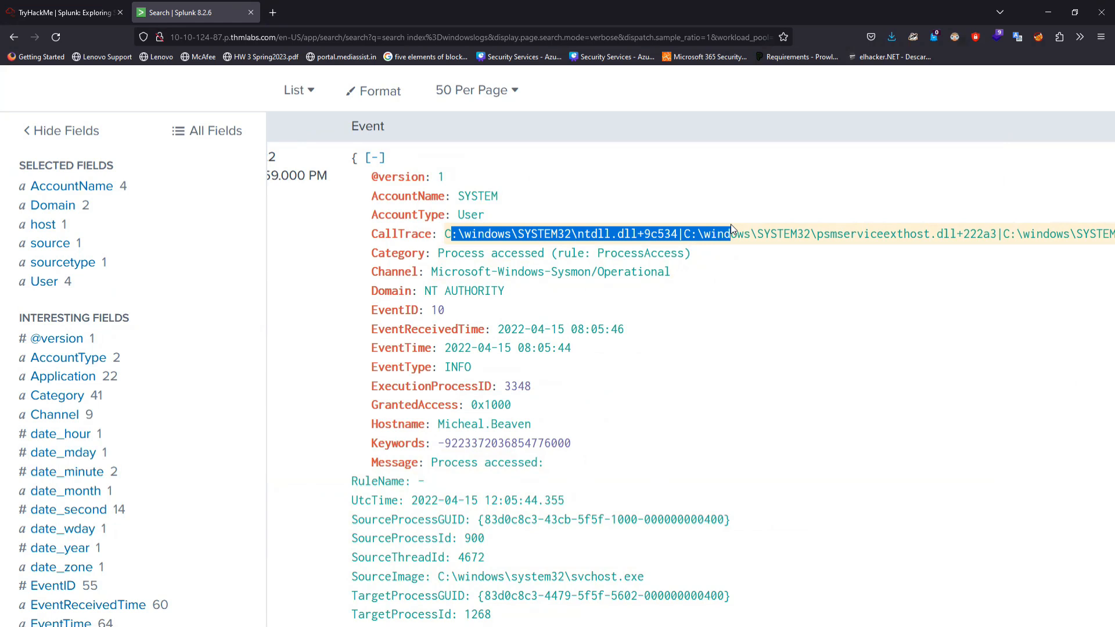
mouse_move(688, 626)
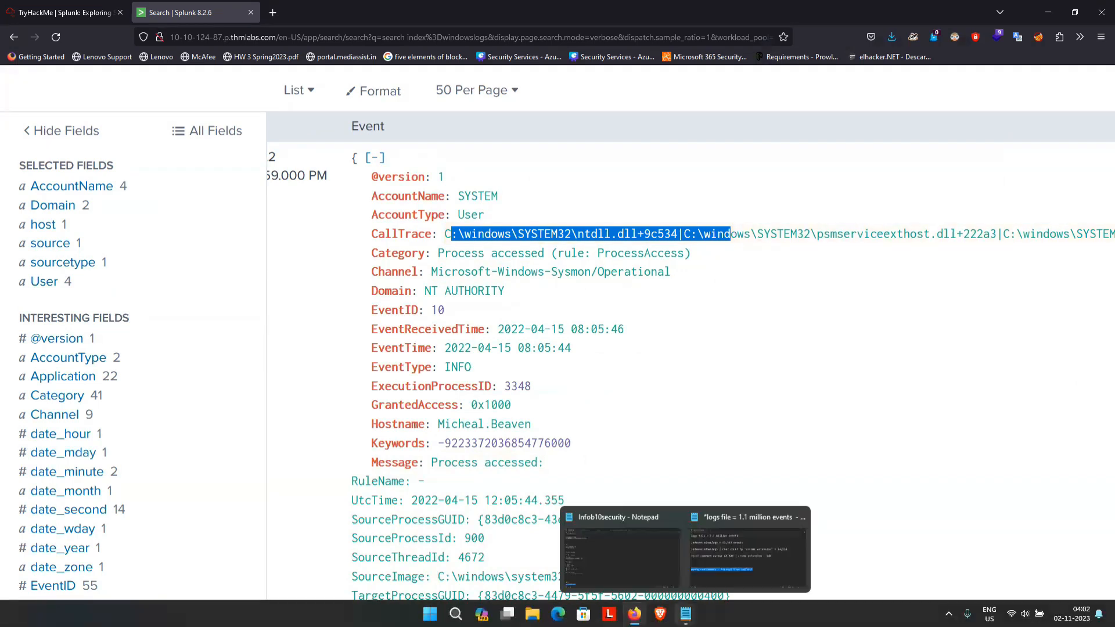
left_click(761, 559)
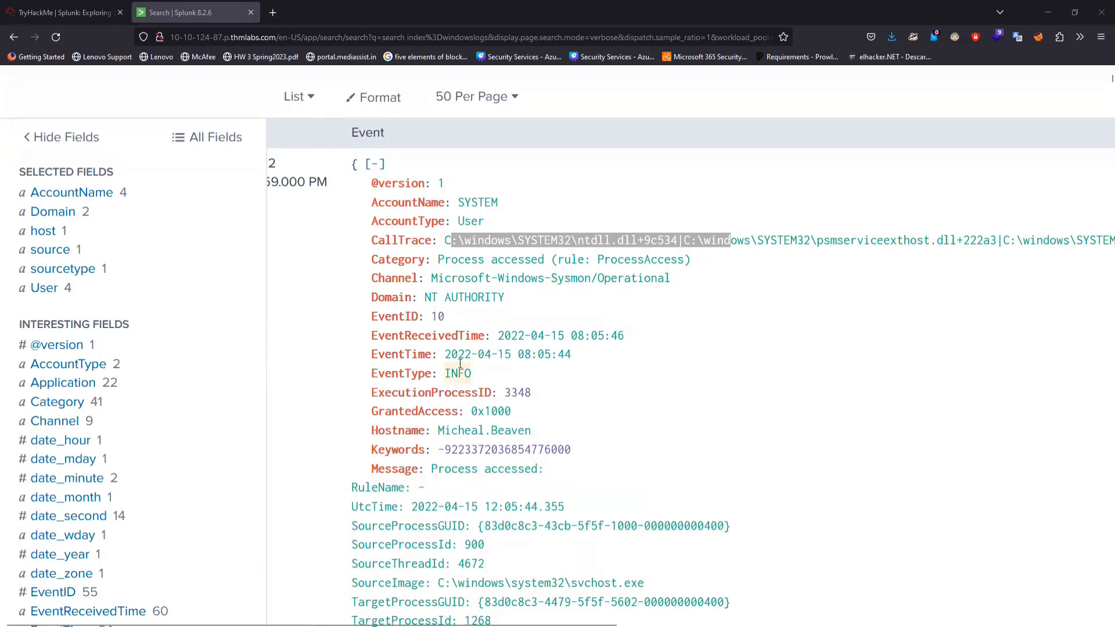
- Recheck the destination port question on TryHackMe and replace the unfinished text after AND in the Splunk query with "DestinationP"
scroll(522, 320, "up", 5)
left_click(401, 215)
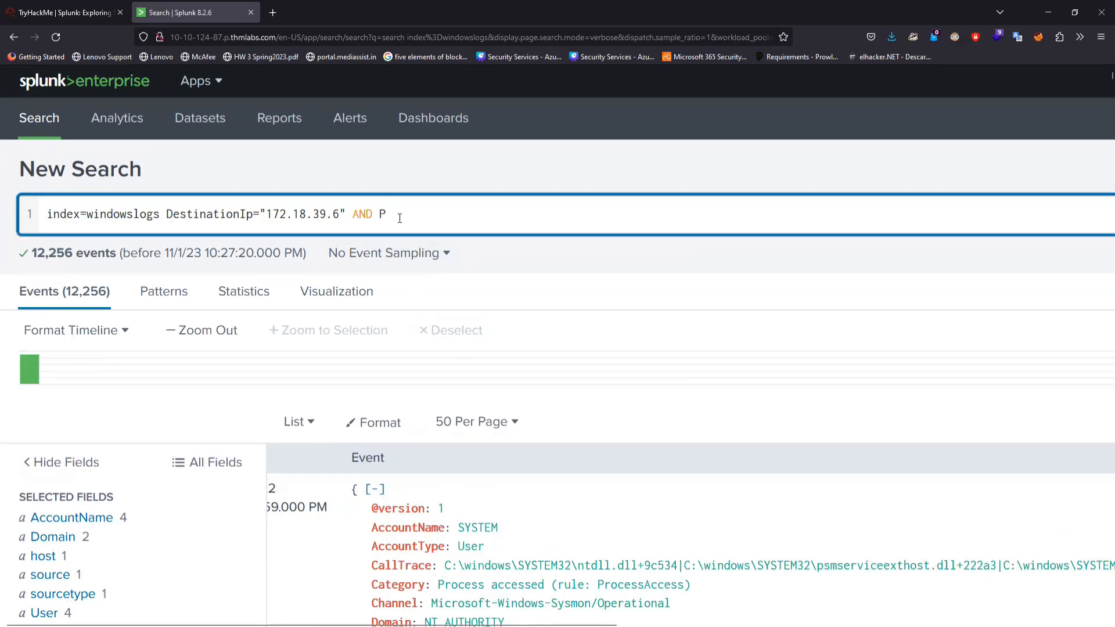
left_click(64, 12)
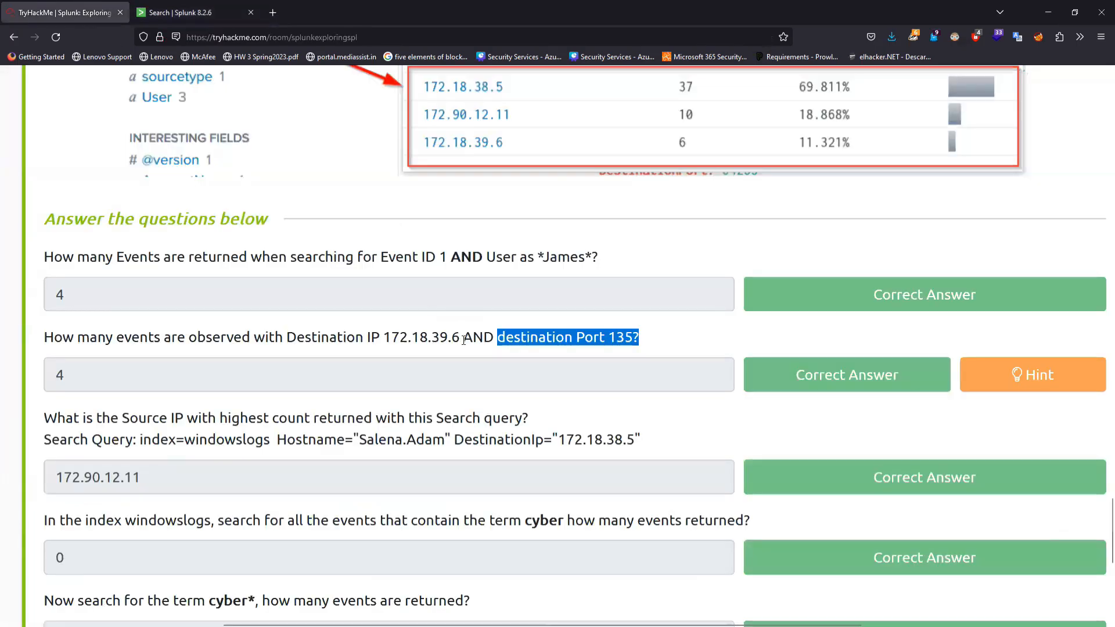
left_click(174, 12)
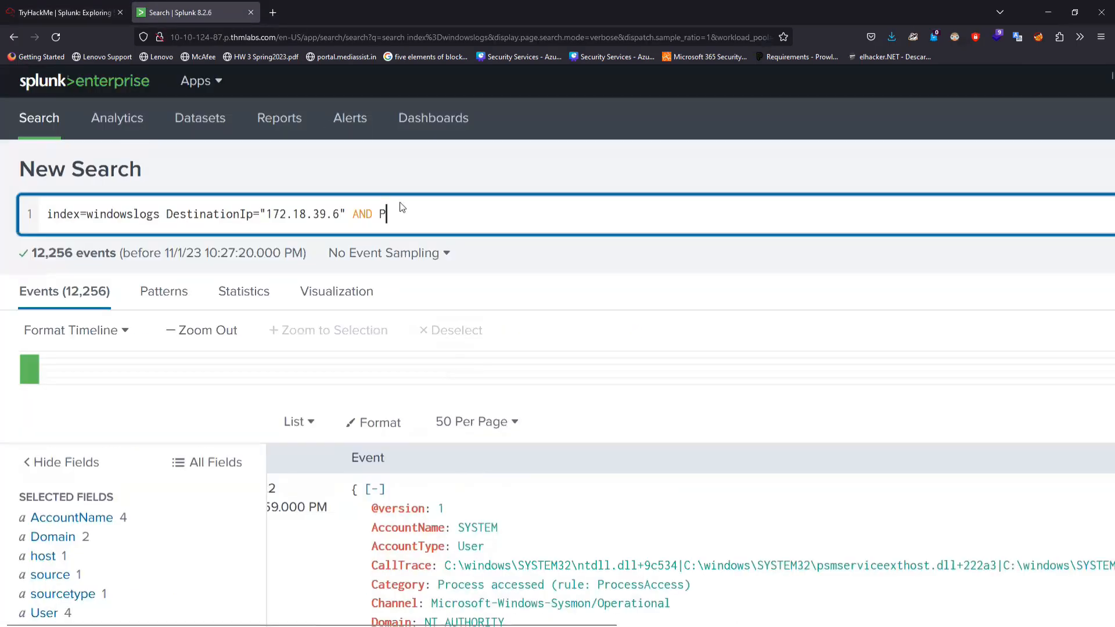
key("BackSpace")
type("Destinar")
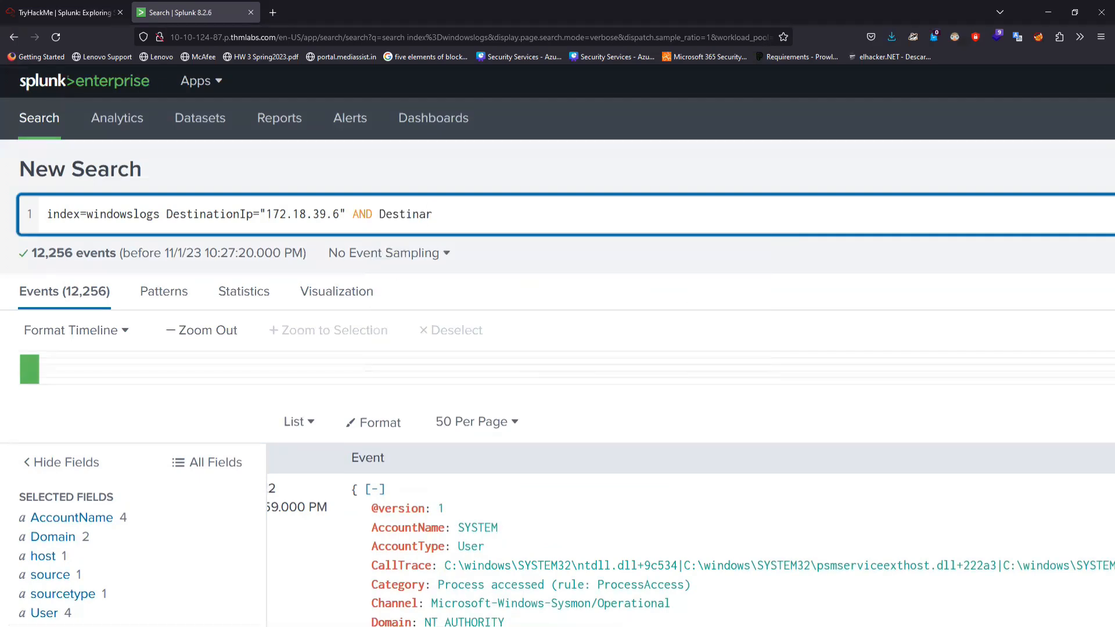
key("BackSpace")
type("tn")
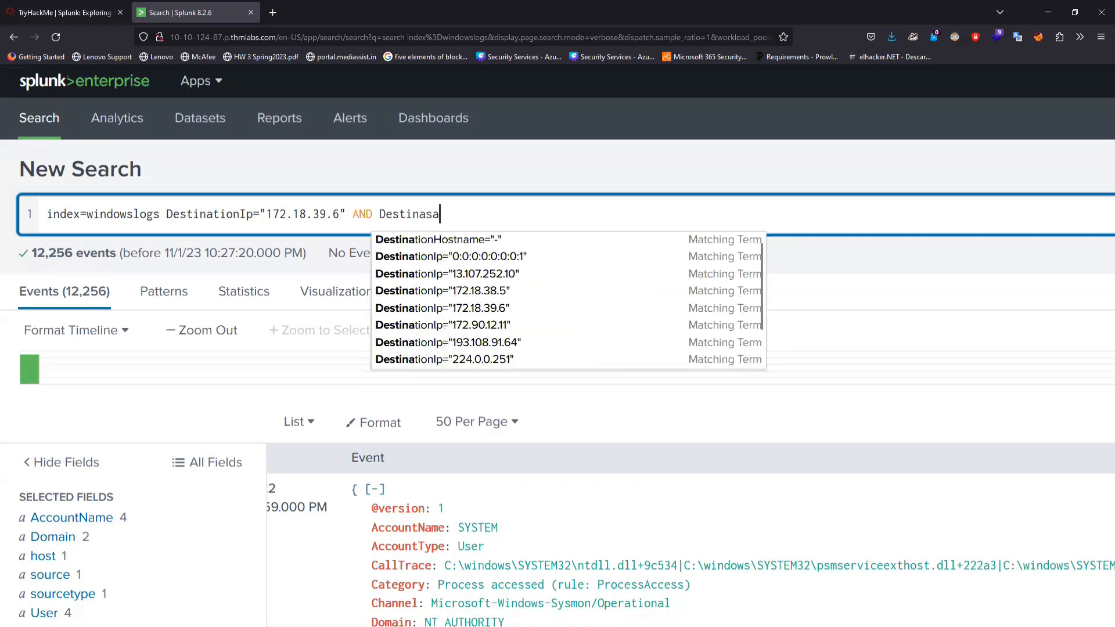
key("BackSpace")
type("ion")
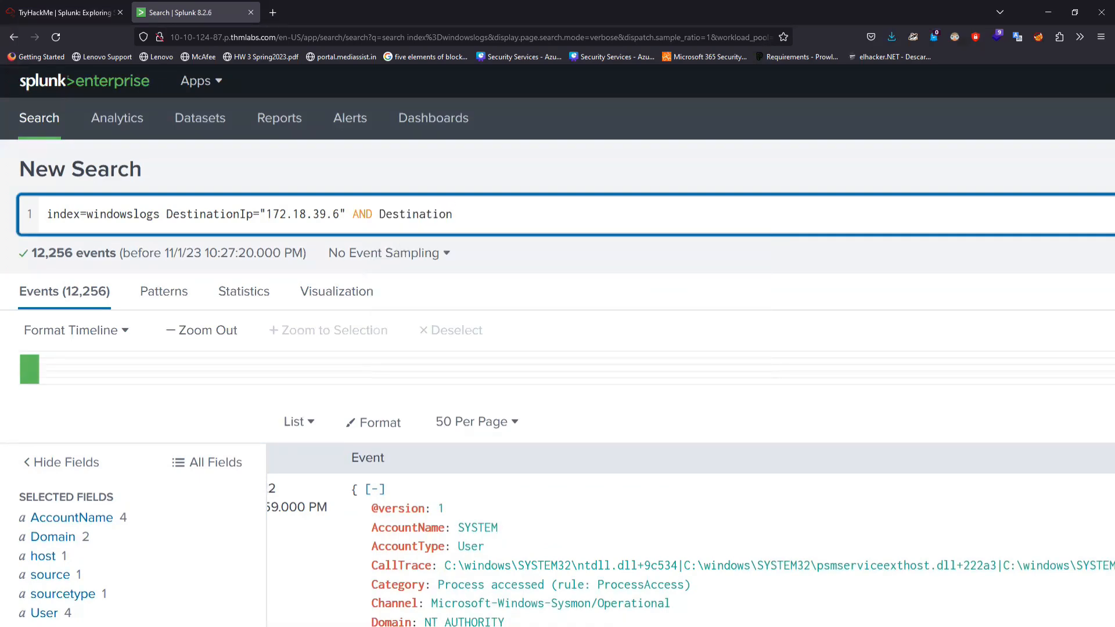
type("P")
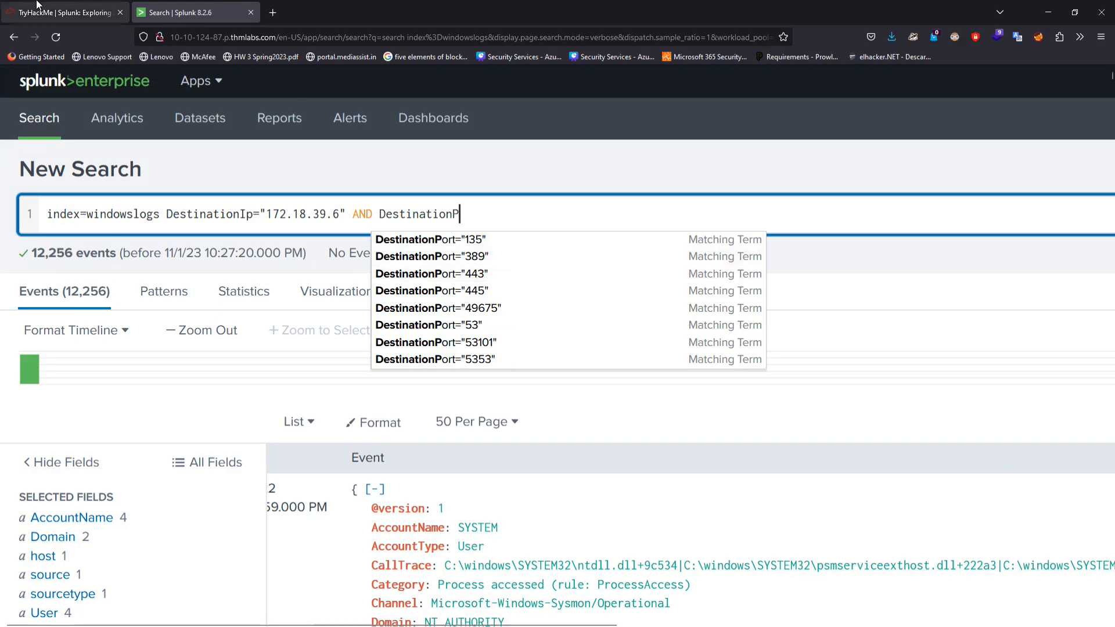
- Compare the site connection information of the TryHackMe page and the Splunk page
left_click(76, 13)
left_click(159, 38)
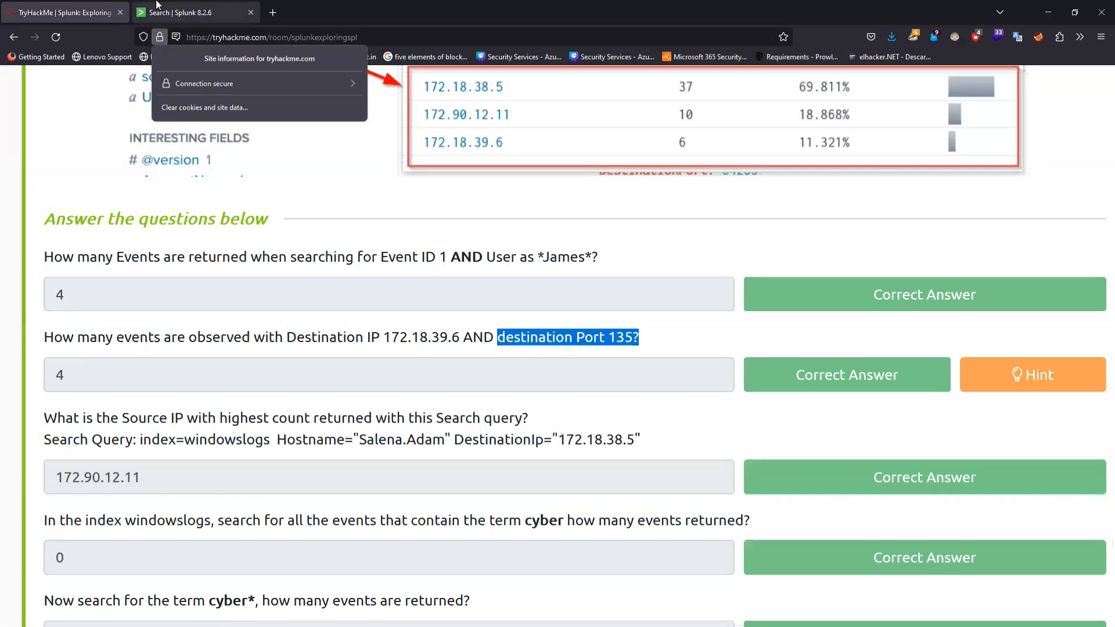
left_click(180, 12)
left_click(159, 38)
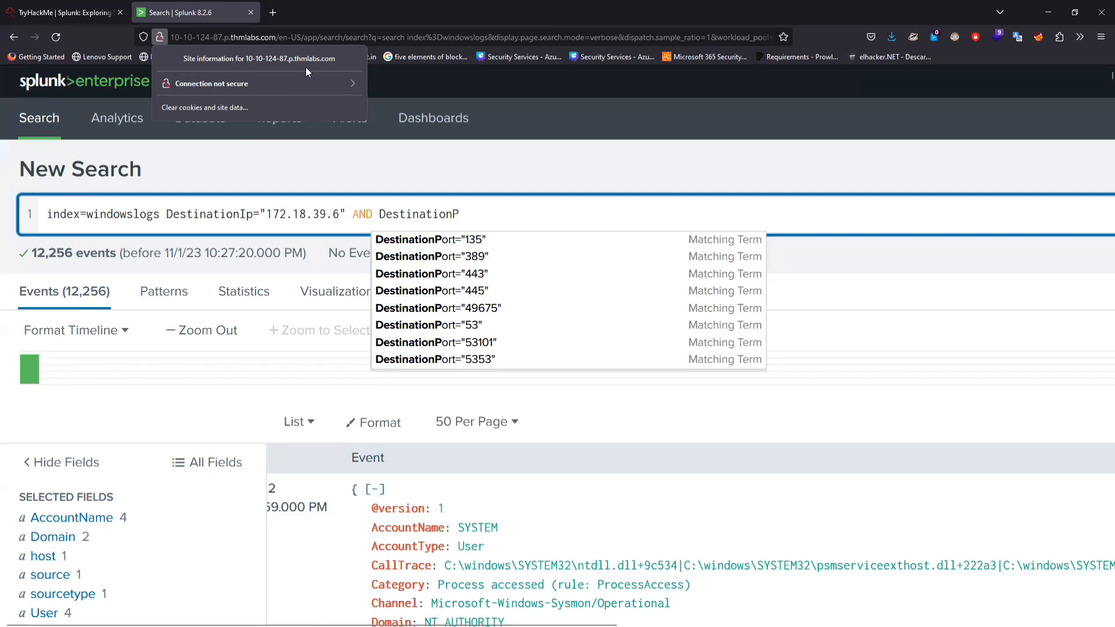
- Complete the query's second condition with the suggested DestinationPort="135" and run the search
left_click(515, 247)
left_click(515, 247)
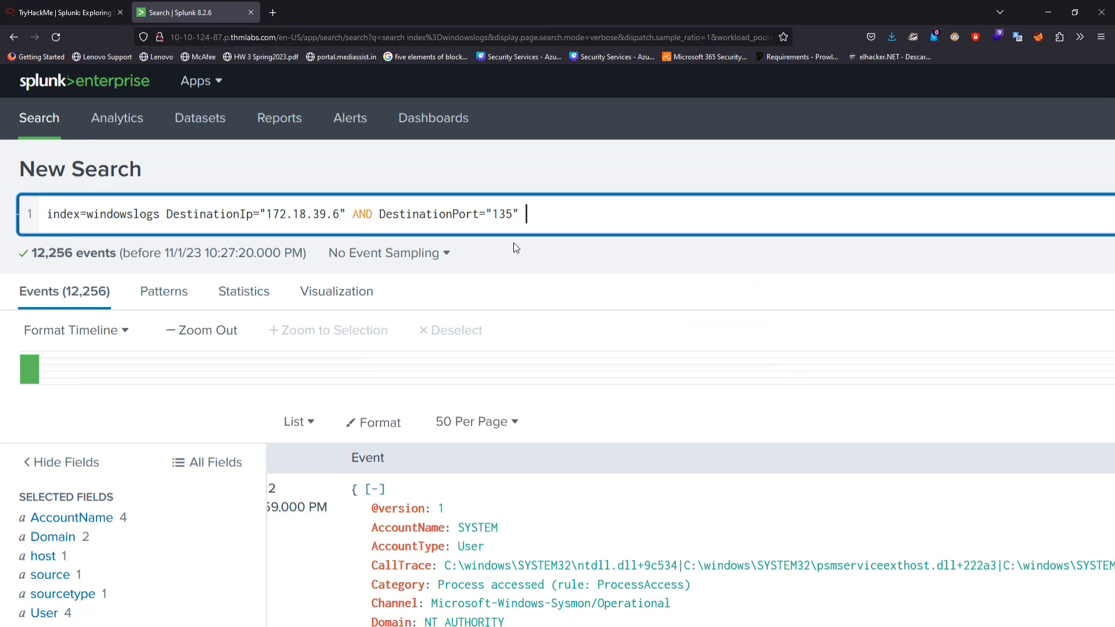
key("Return")
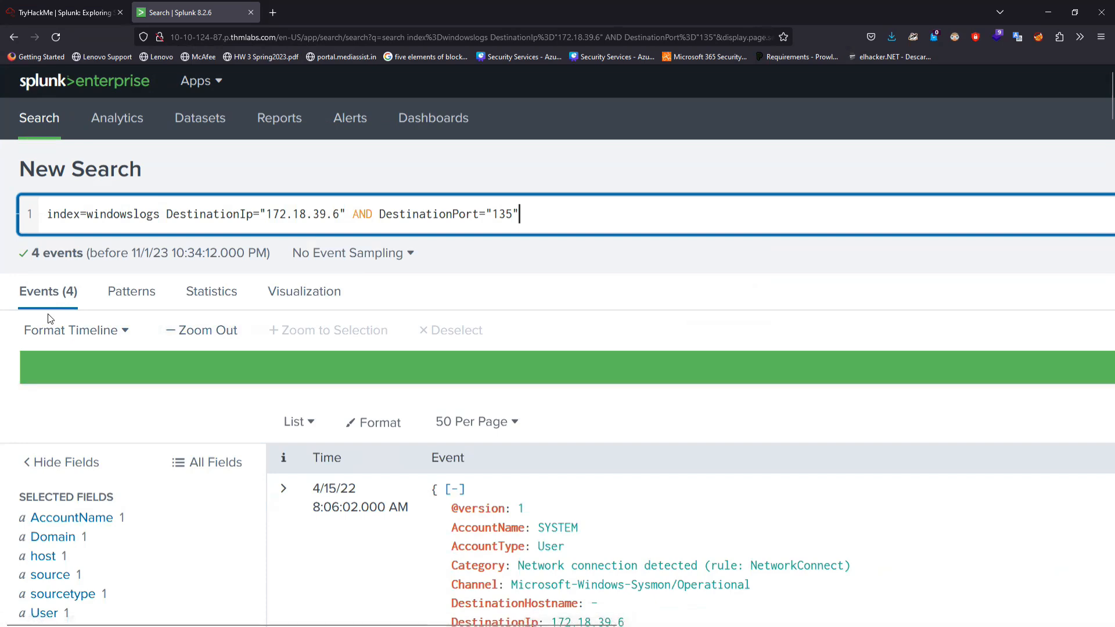
- Examine the first returned event's destination, message and source fields down to its timestamp
scroll(50, 319, "down", 4)
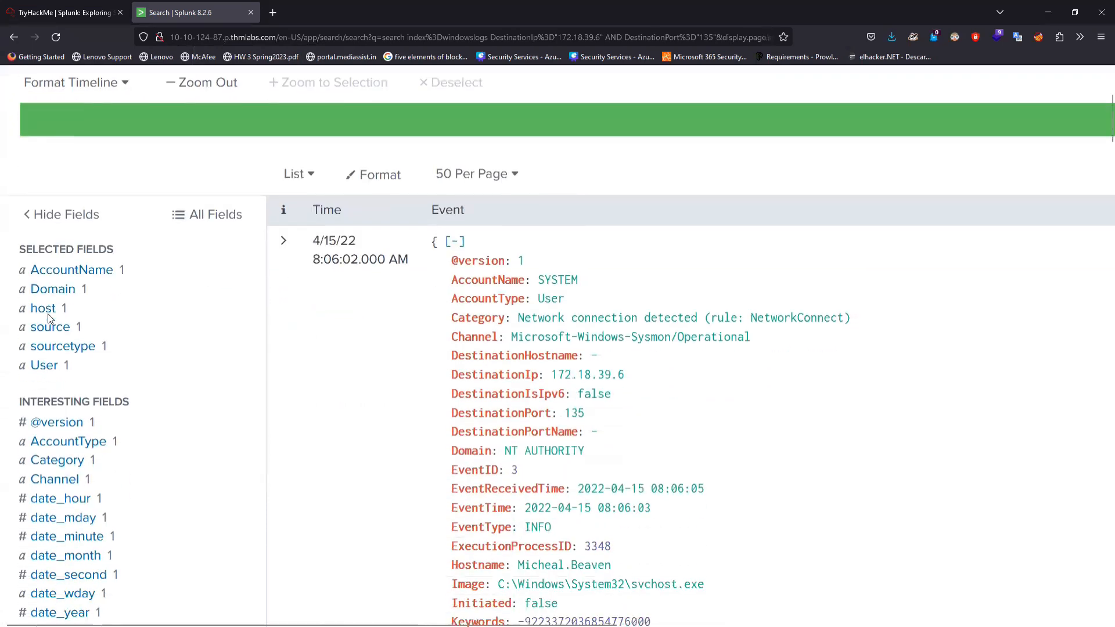
scroll(504, 445, "down", 2)
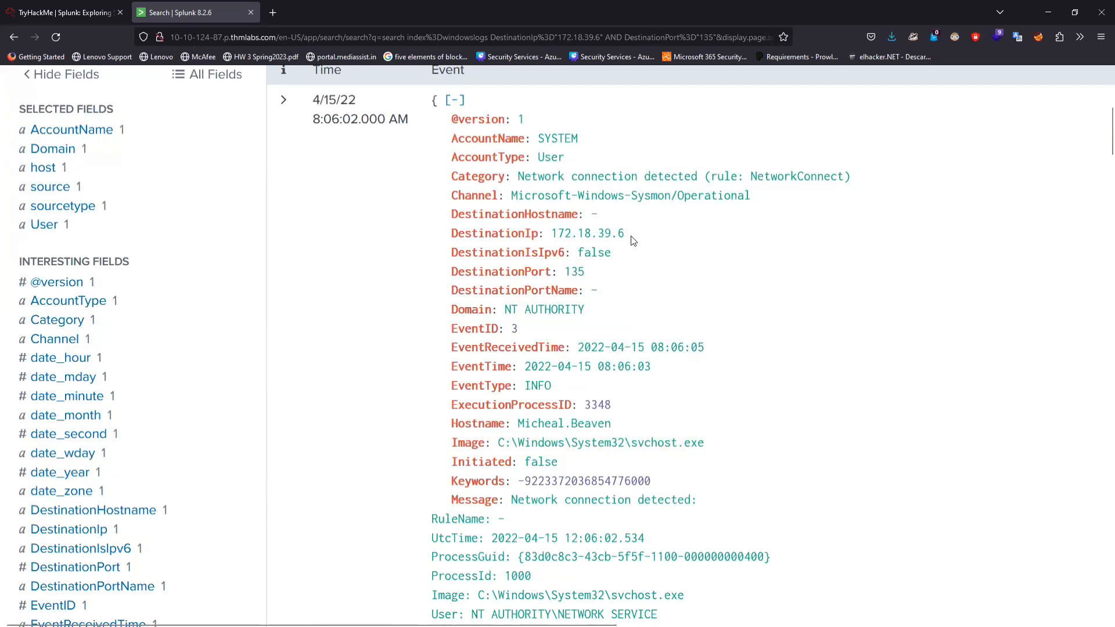
scroll(628, 236, "down", 2)
scroll(627, 236, "down", 2)
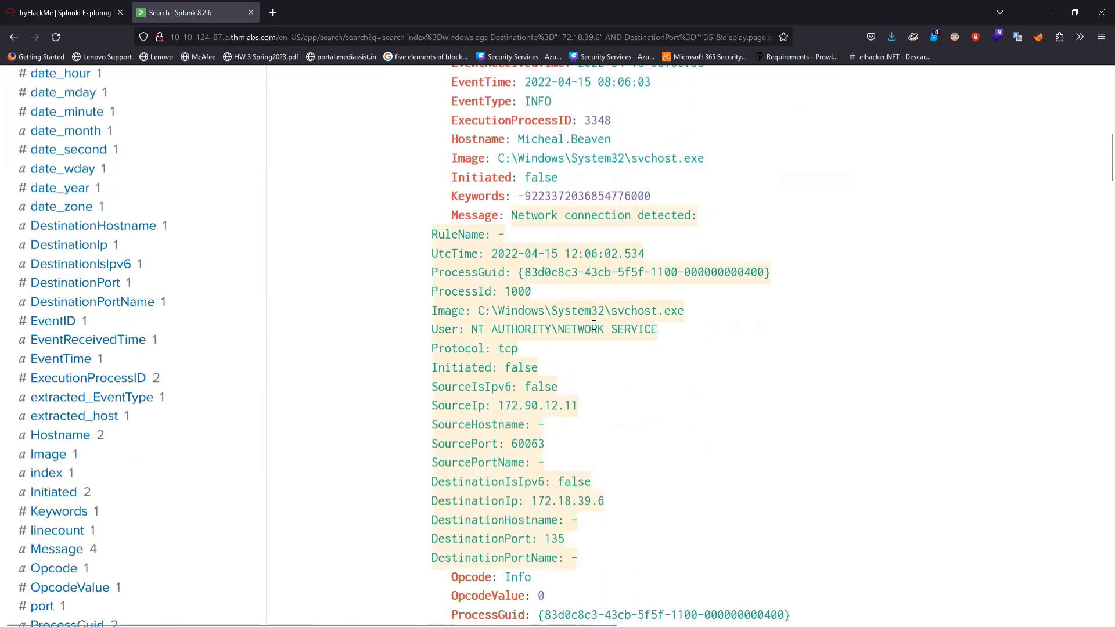
scroll(559, 327, "down", 2)
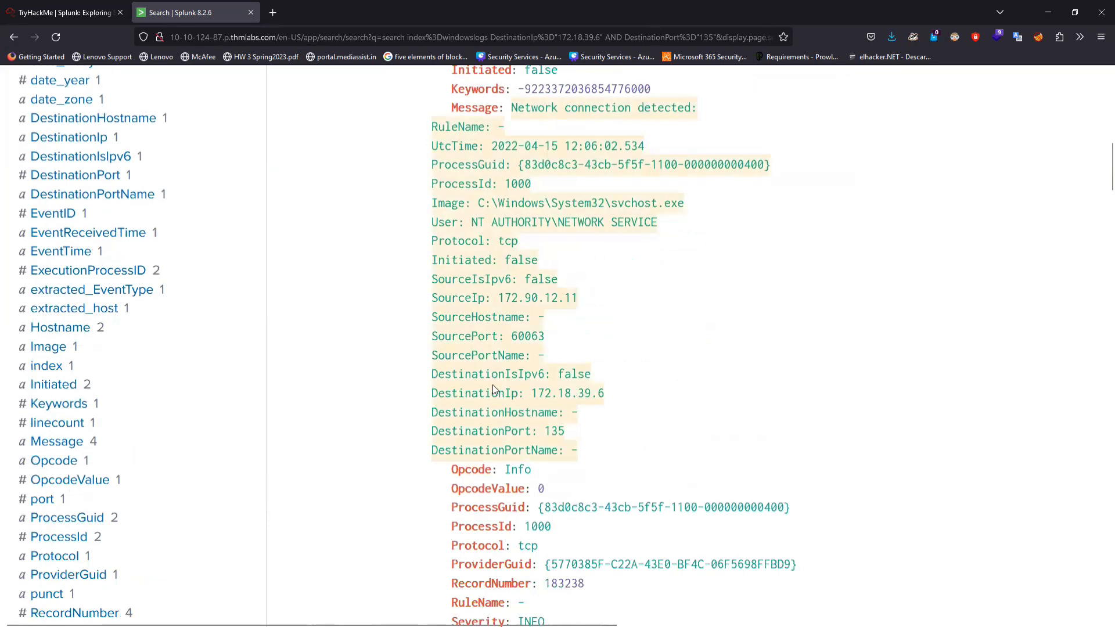
scroll(493, 385, "down", 2)
scroll(550, 469, "down", 2)
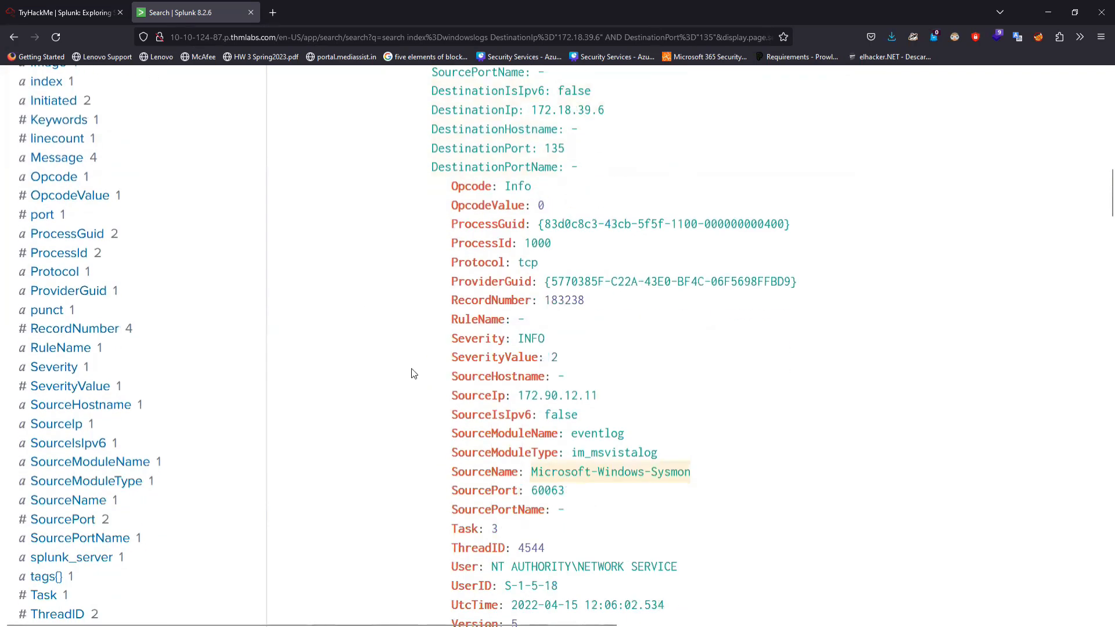
scroll(263, 177, "down", 2)
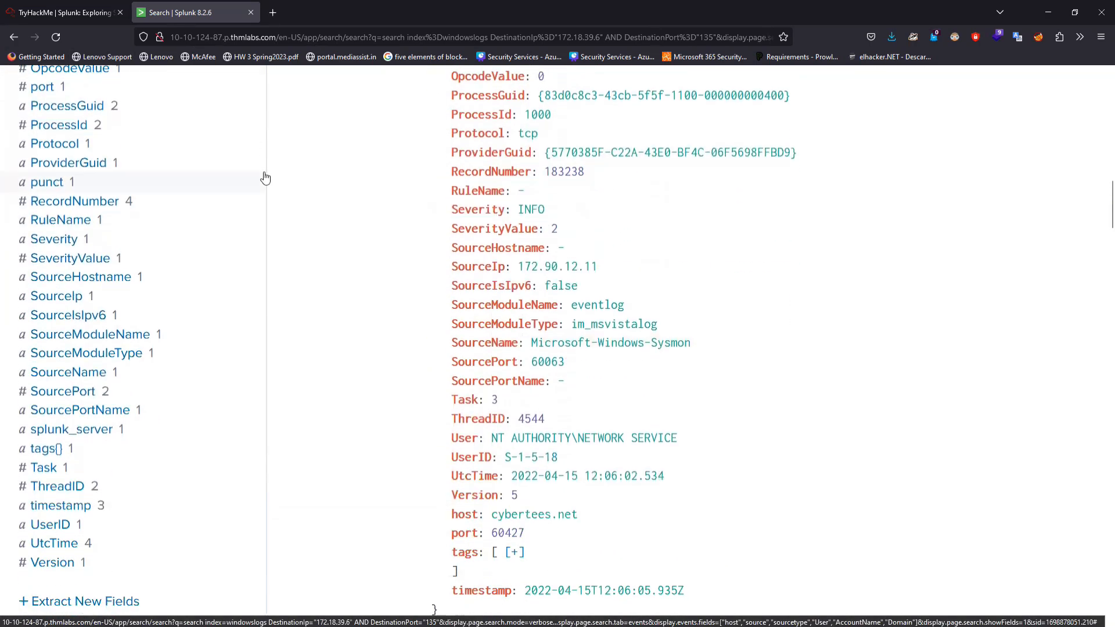
- Review the destination port answer on TryHackMe and copy the search query given in the highest-count Source IP question
left_click(6, 12)
left_click(75, 380)
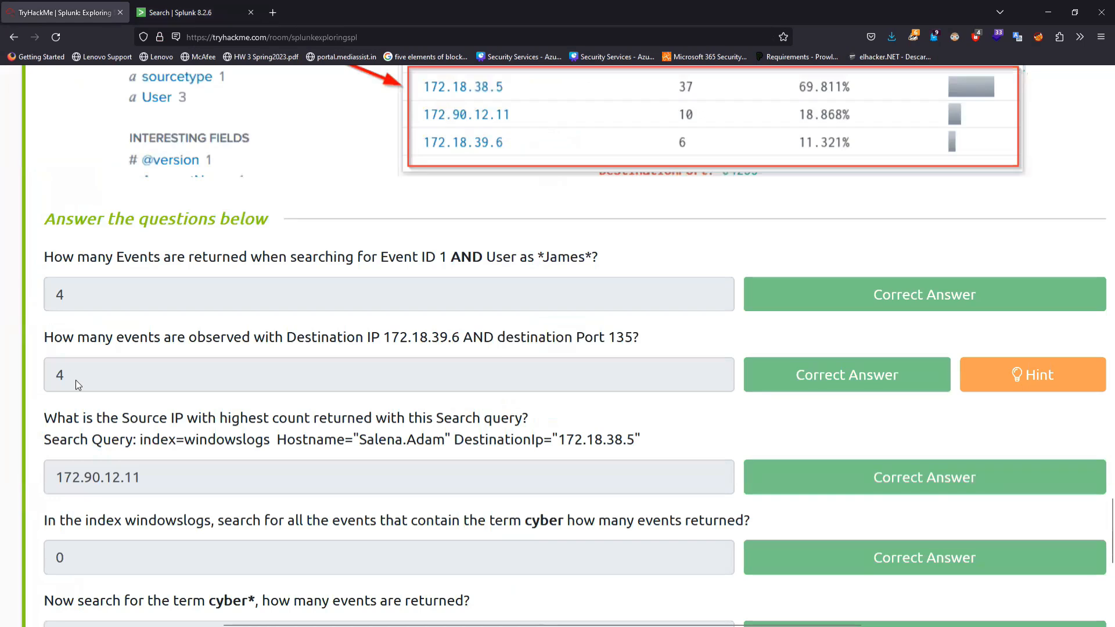
scroll(237, 417, "down", 2)
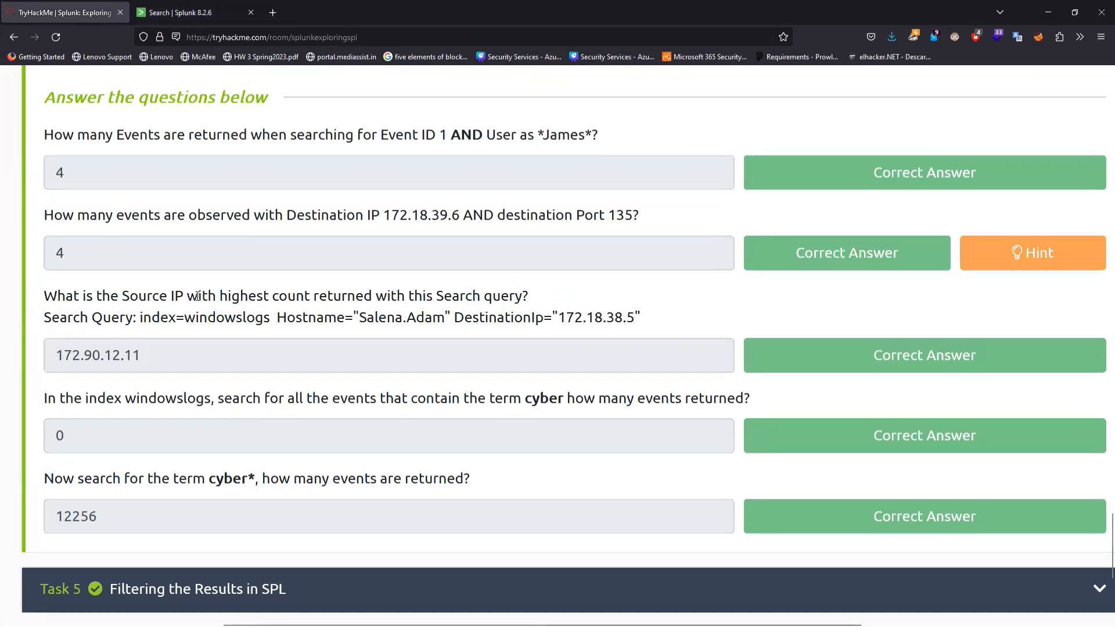
left_click_drag(226, 296, 372, 301)
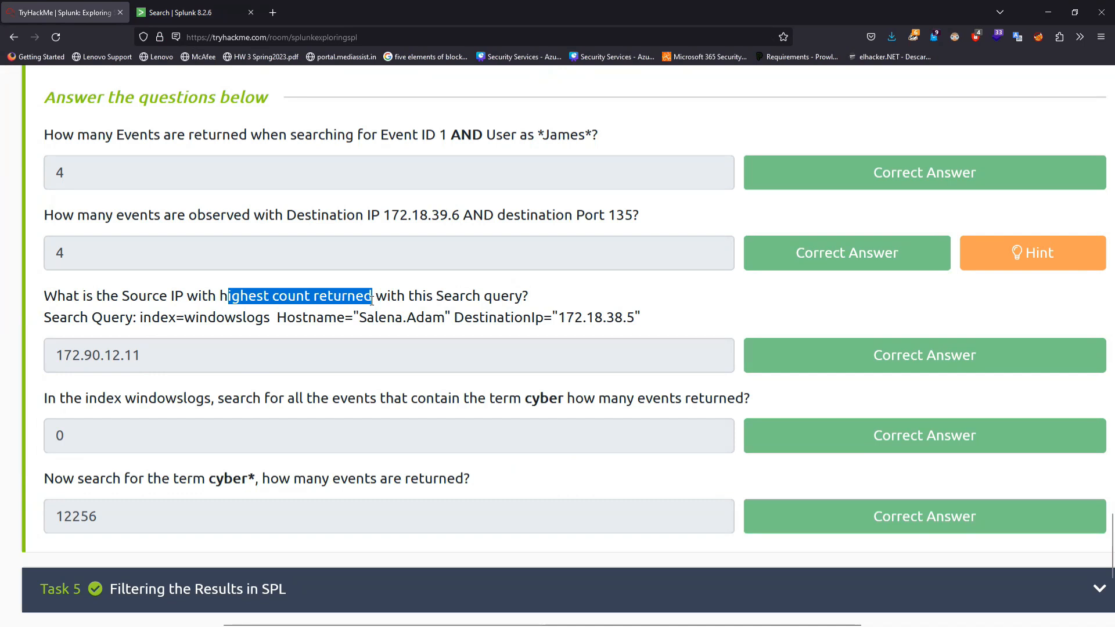
left_click(140, 317)
left_click_drag(140, 317, 660, 321)
right_click(607, 318)
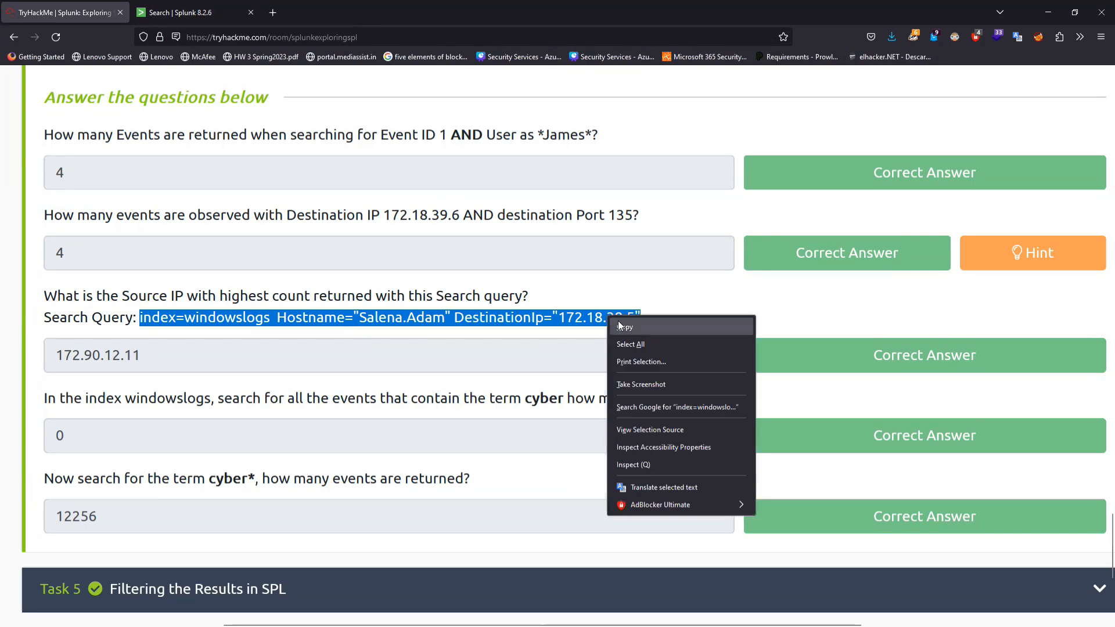
left_click(624, 327)
- Replace the Splunk query with the copied one, filtering windowslogs by Hostname and DestinationIp="172.18.38.5", and run it
left_click(180, 12)
scroll(295, 146, "up", 10)
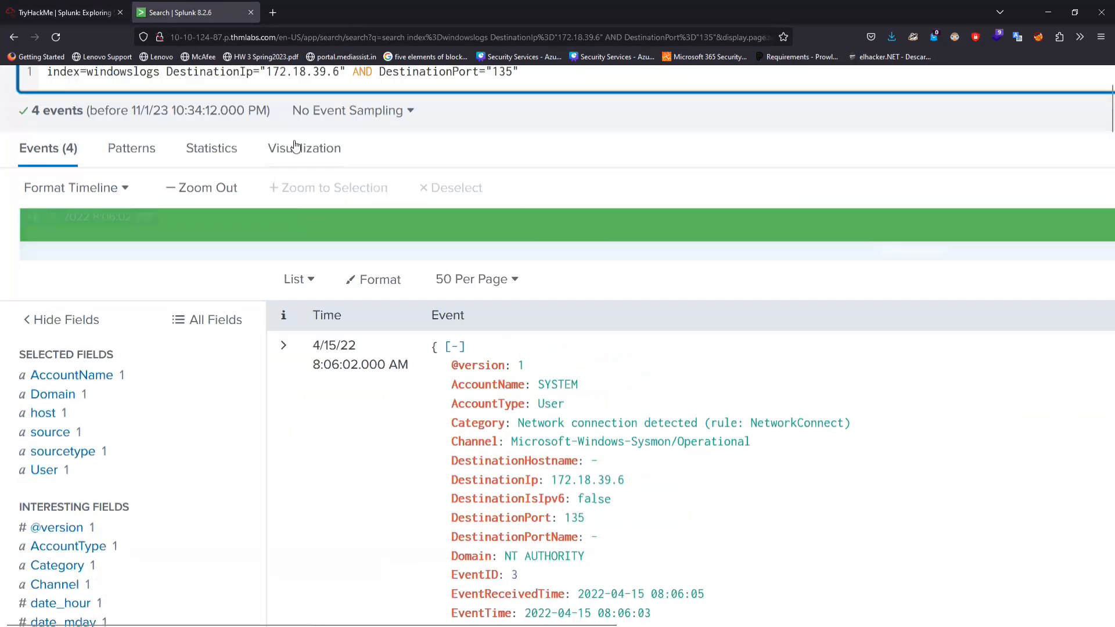
key("ctrl+a")
key("ctrl+v")
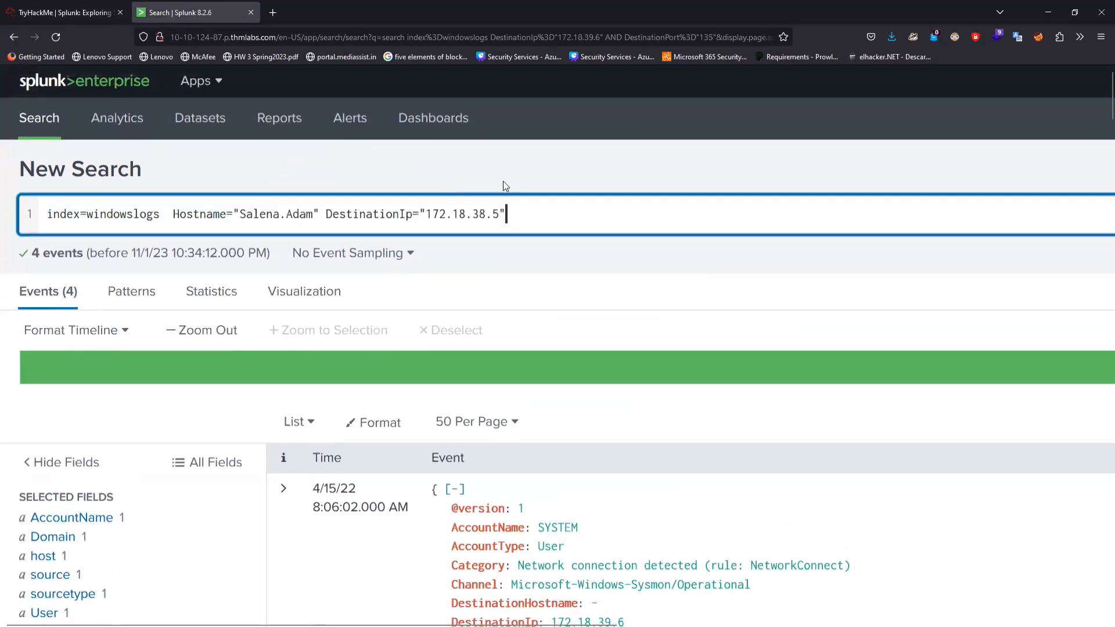
key("Return")
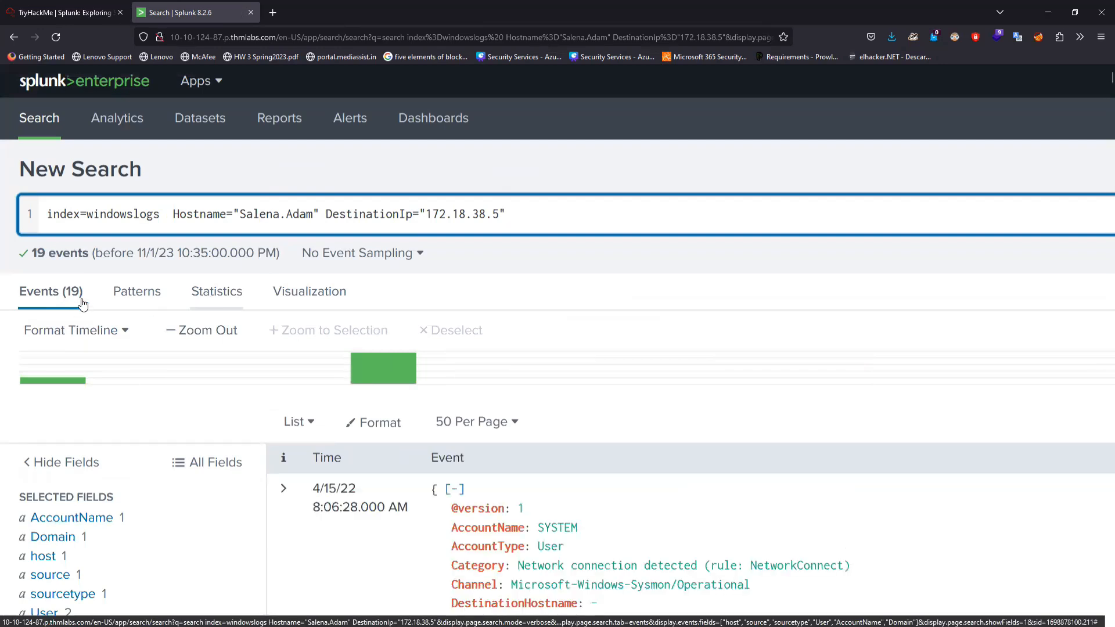
- Recheck the TryHackMe question about the Source IP with the highest count and return to the Splunk results
left_click(41, 6)
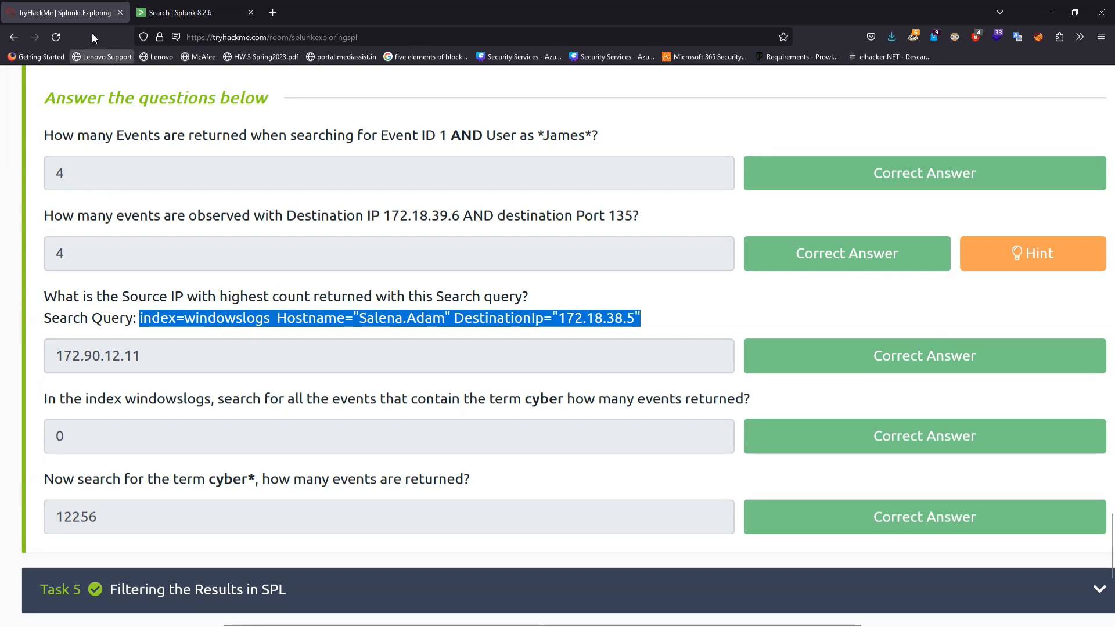
left_click(155, 6)
left_click(51, 3)
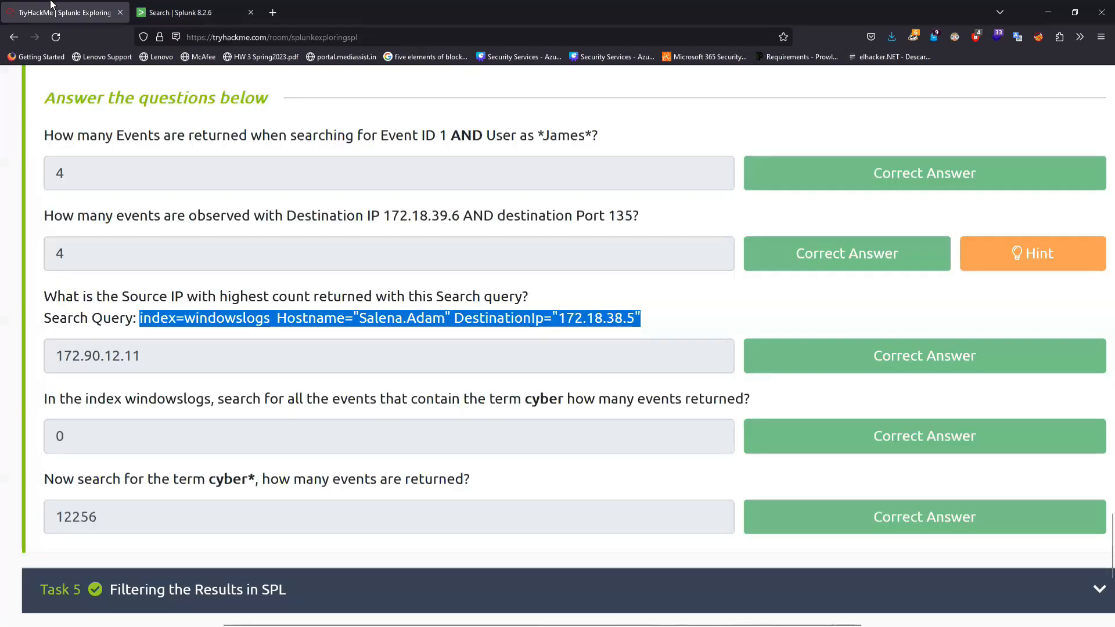
left_click(218, 5)
- Inspect the value counts of the sourcetype field and the SourceIp field
scroll(176, 366, "down", 4)
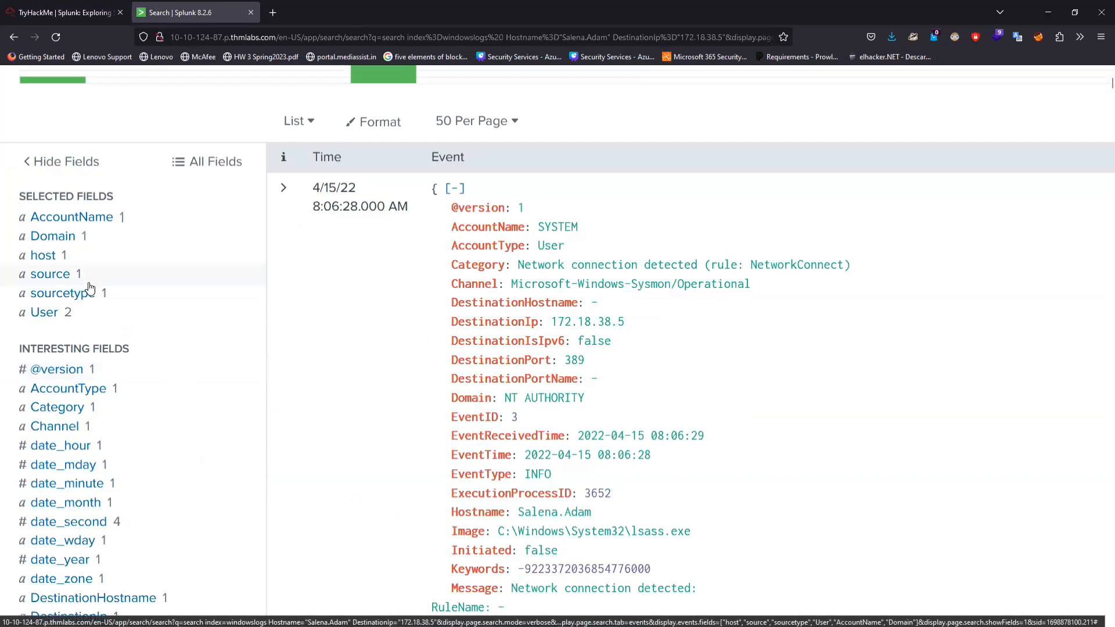
left_click(62, 277)
left_click(71, 294)
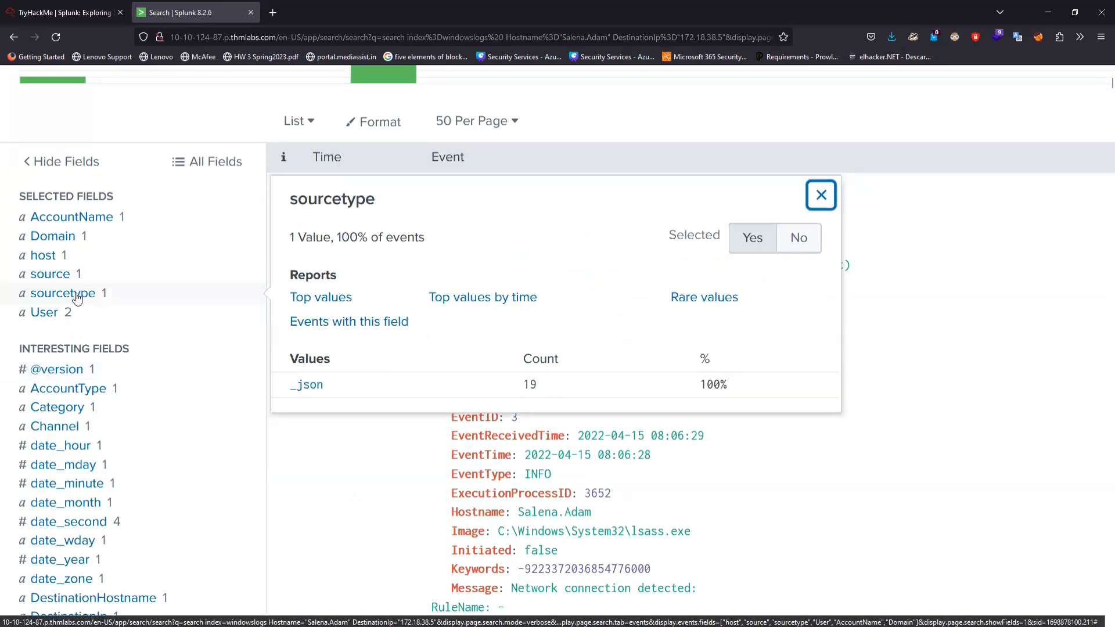
left_click(176, 361)
scroll(176, 361, "down", 10)
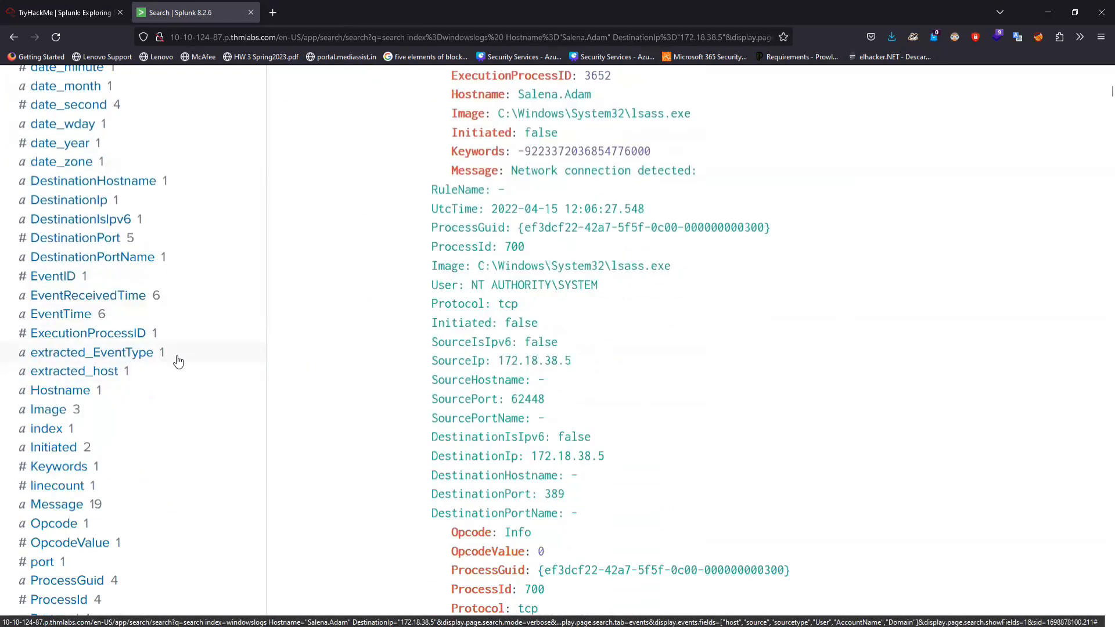
scroll(179, 362, "down", 4)
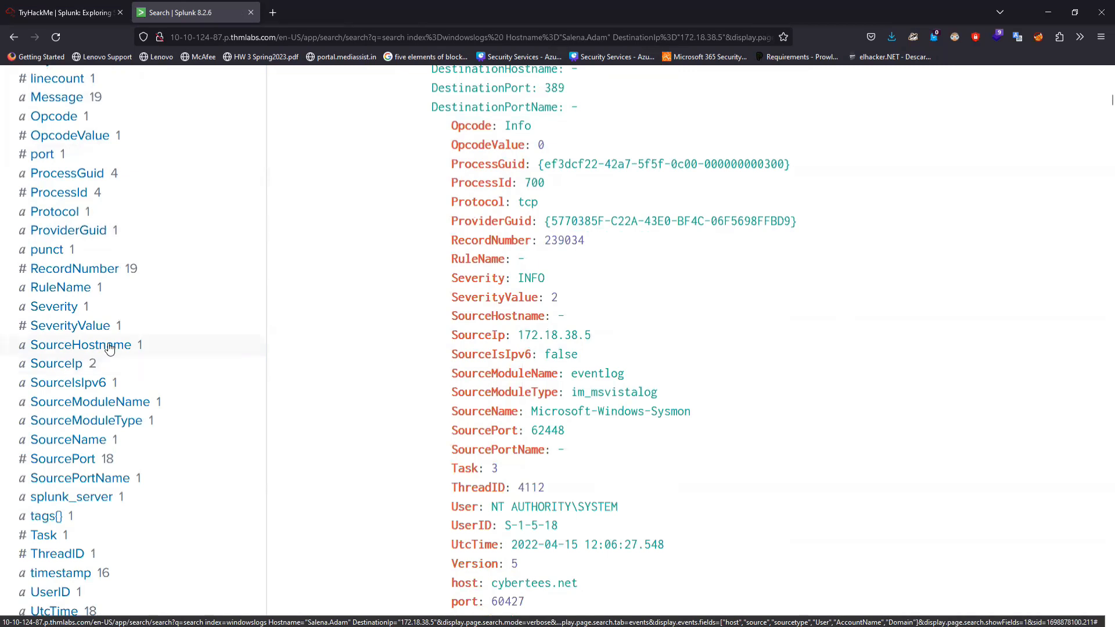
left_click(79, 363)
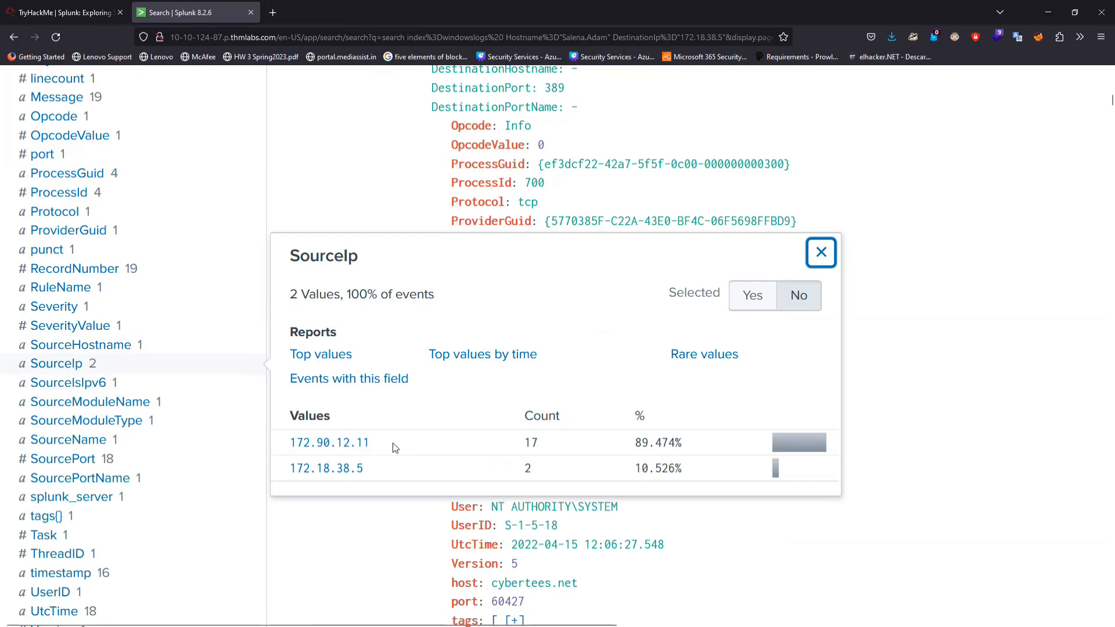
- Narrow the search to SourceIp 172.90.12.11 and compare that address with the Source IP answer on TryHackMe
left_click(356, 447)
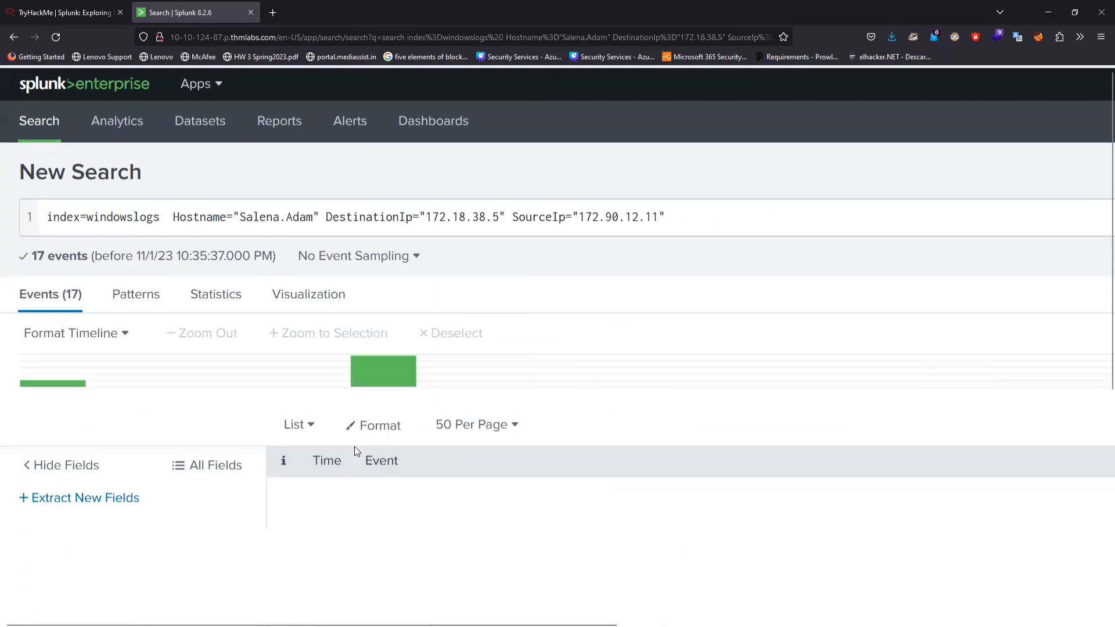
left_click_drag(512, 217, 683, 212)
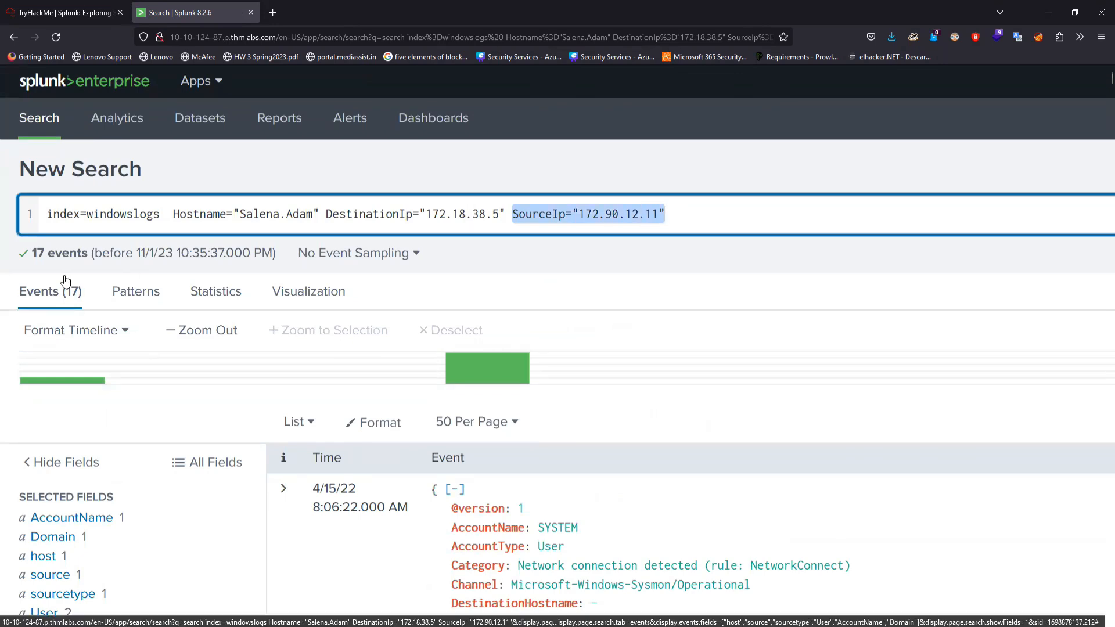
left_click(45, 4)
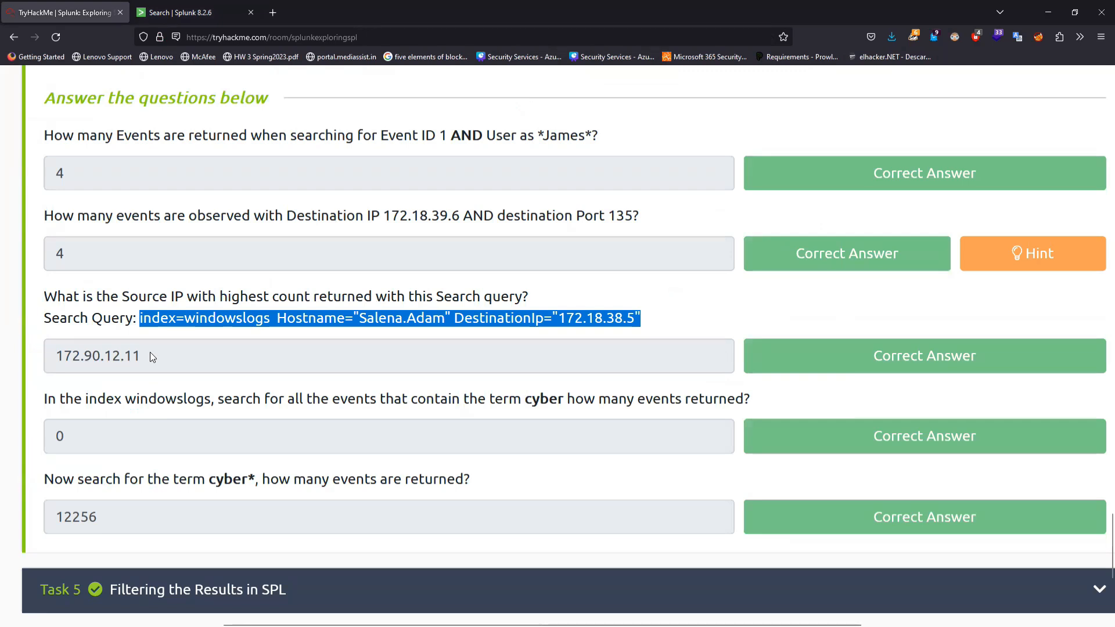
left_click_drag(158, 354, 77, 352)
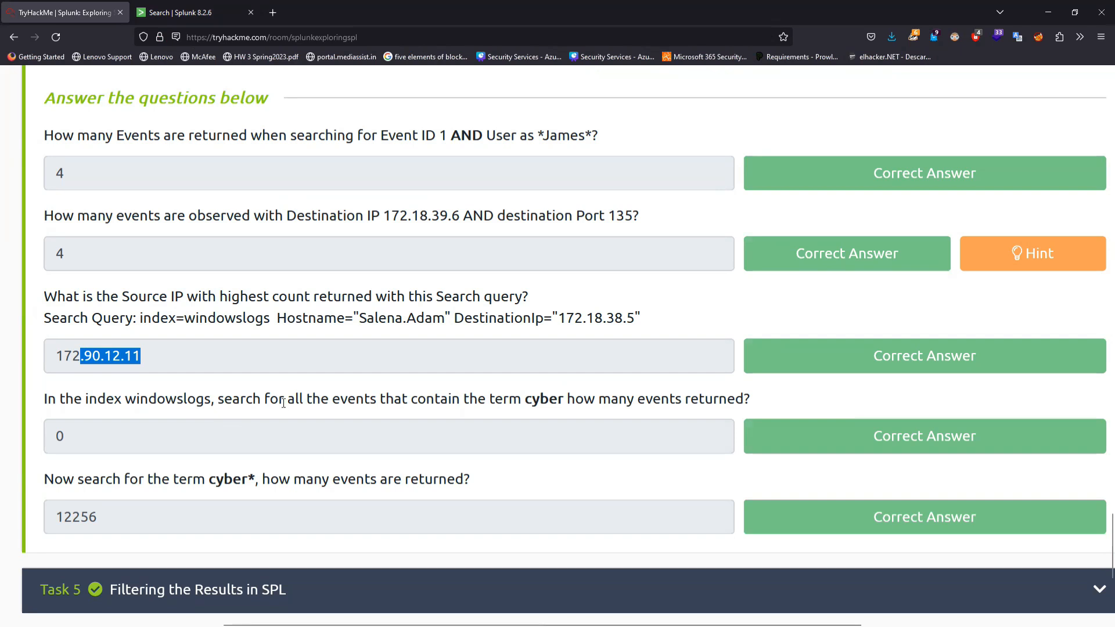
- Read the TryHackMe question about searching the windowslogs index for events containing the term cyber
left_click_drag(283, 400, 598, 398)
left_click(523, 400)
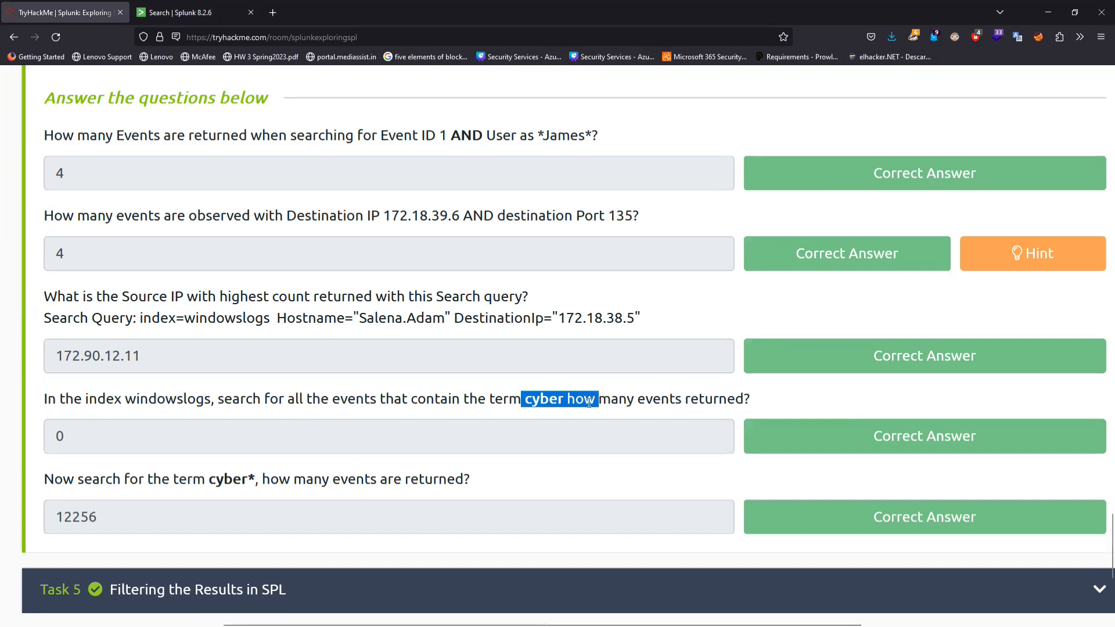
left_click(554, 398)
left_click_drag(561, 399, 542, 400)
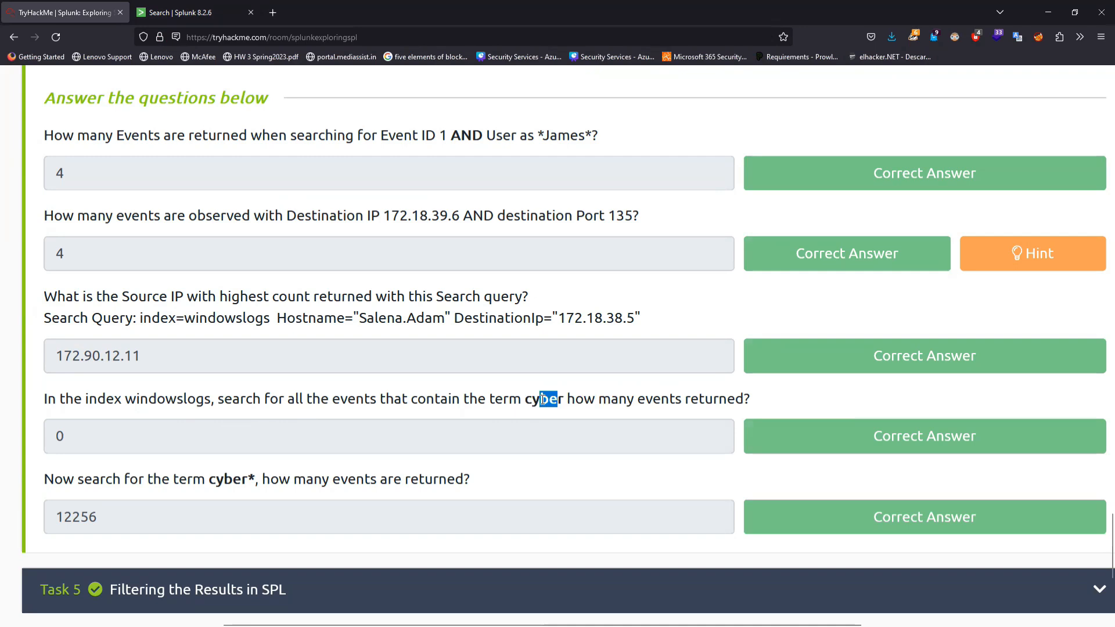
- Switch to Splunk, replace the filters after index=windowslogs with the term event, and run the search
left_click(180, 9)
left_click_drag(173, 214, 672, 212)
key("BackSpace")
type("ex=windowslogs  e")
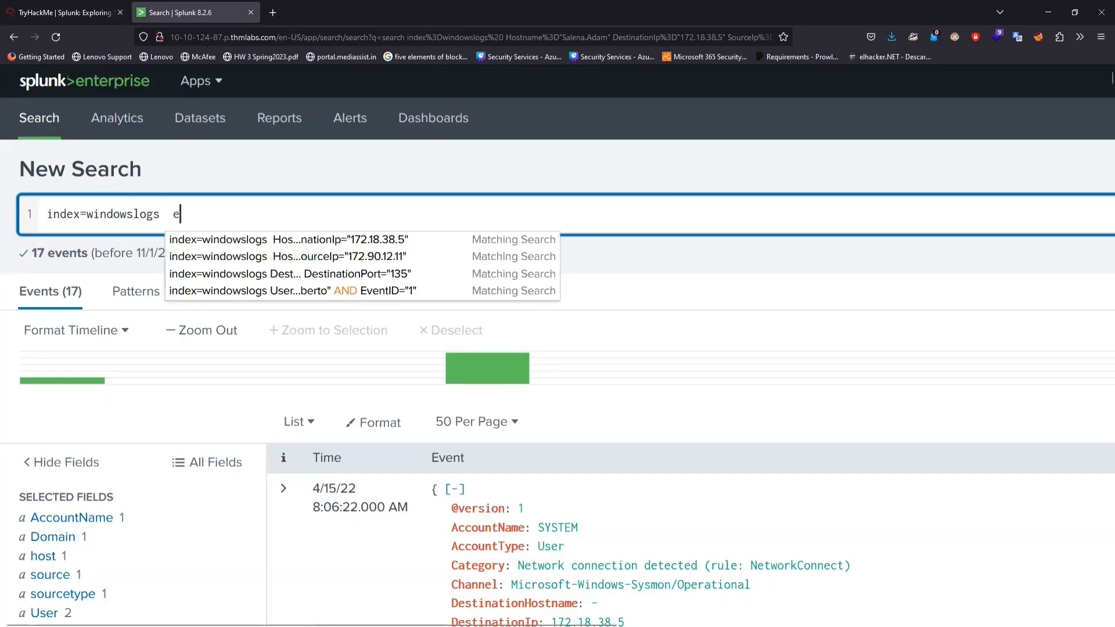
type("ve")
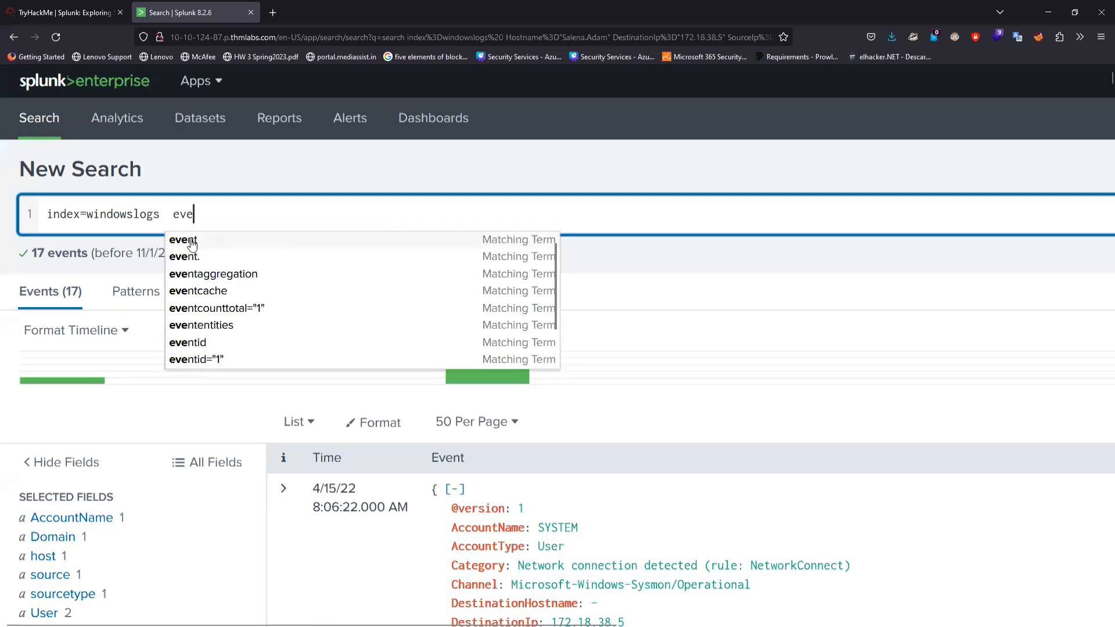
left_click(190, 240)
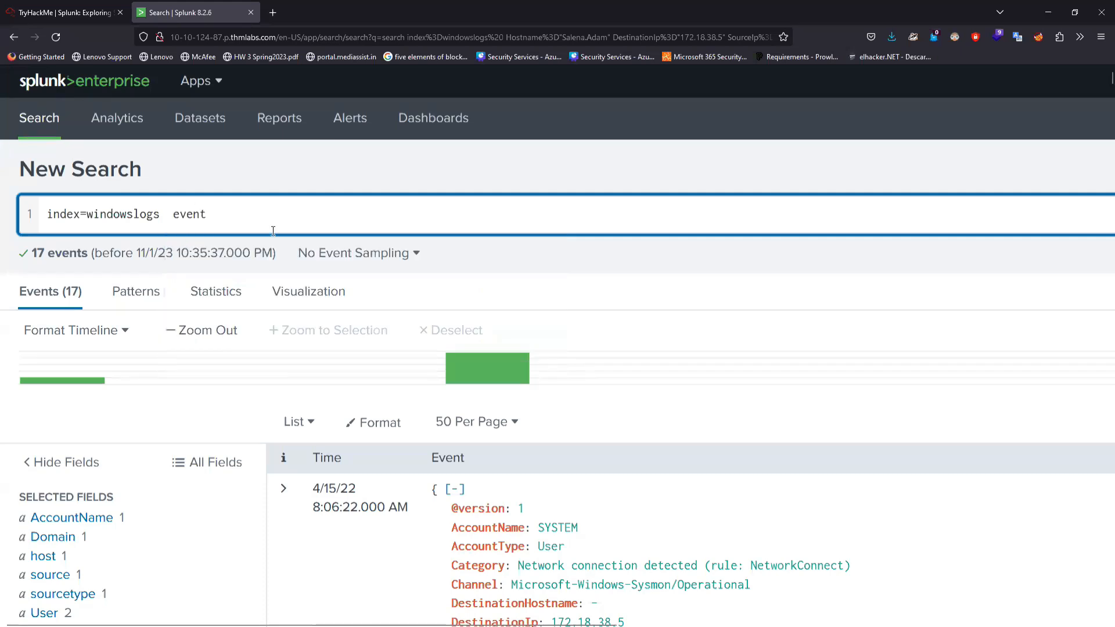
key("Return")
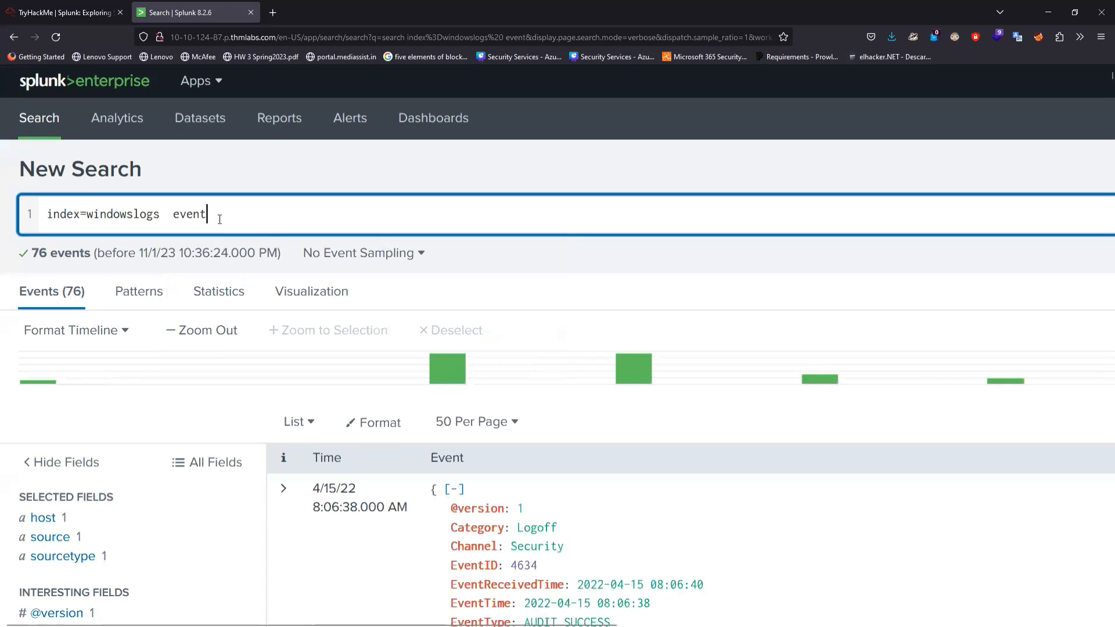
- Extend the query's event term to event="cyber" and run the search
type("=cyber\"")
key("Left")
key("Left")
key("Left")
key("Left")
key("Left")
key("Left")
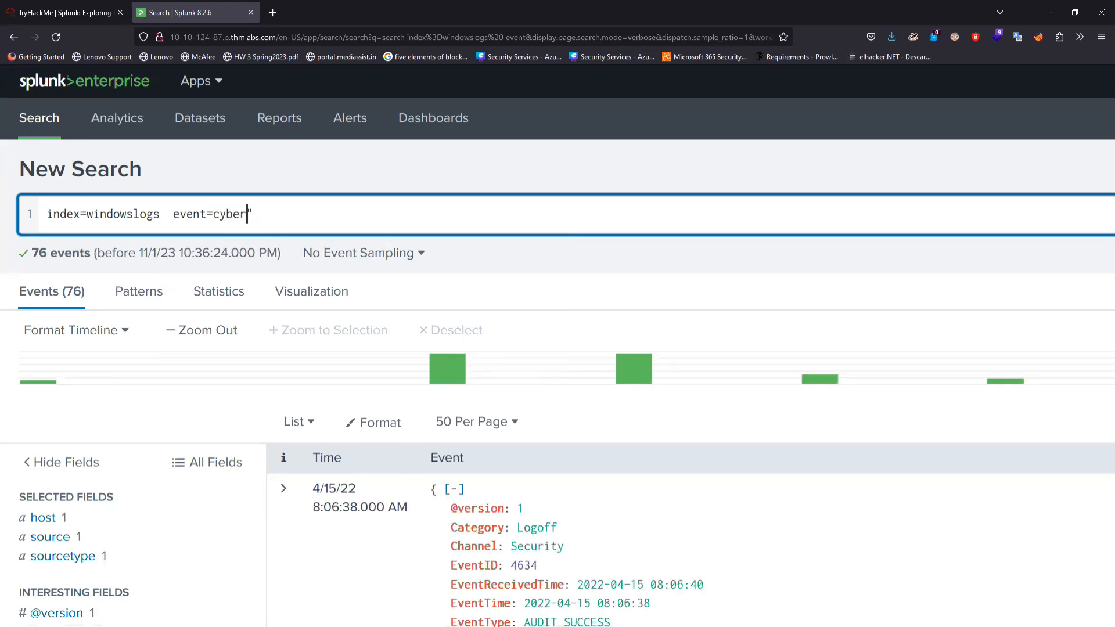
type("\"")
key("Return")
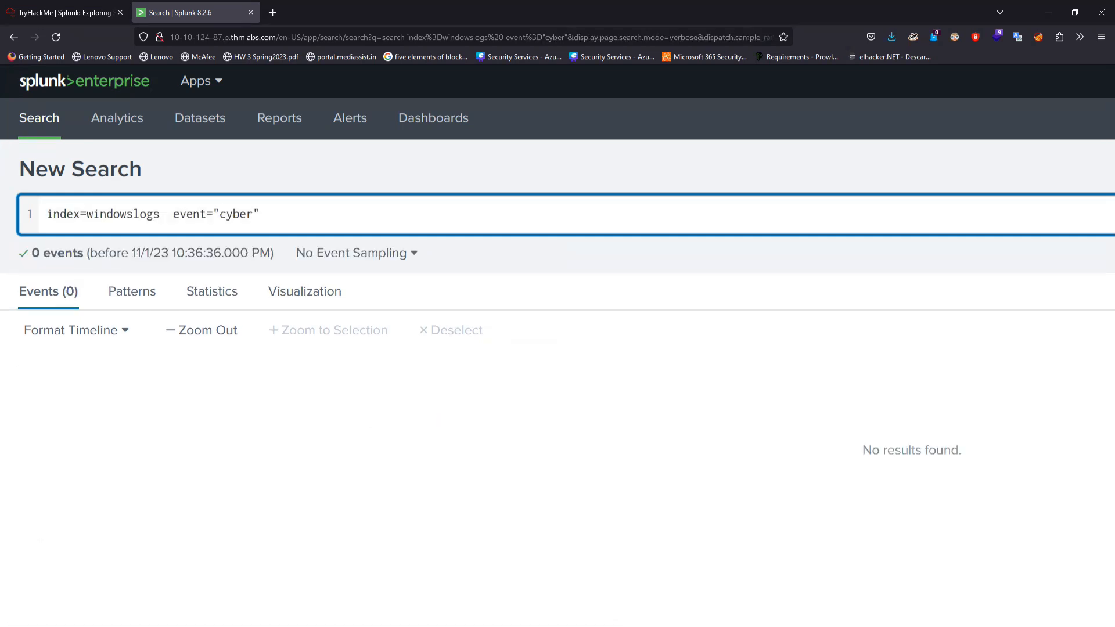
- Remove the ="cyber" value from the query and run index=windowslogs event again
key("BackSpace")
key("BackSpace")
key("BackSpace")
key("BackSpace")
key("BackSpace")
key("BackSpace")
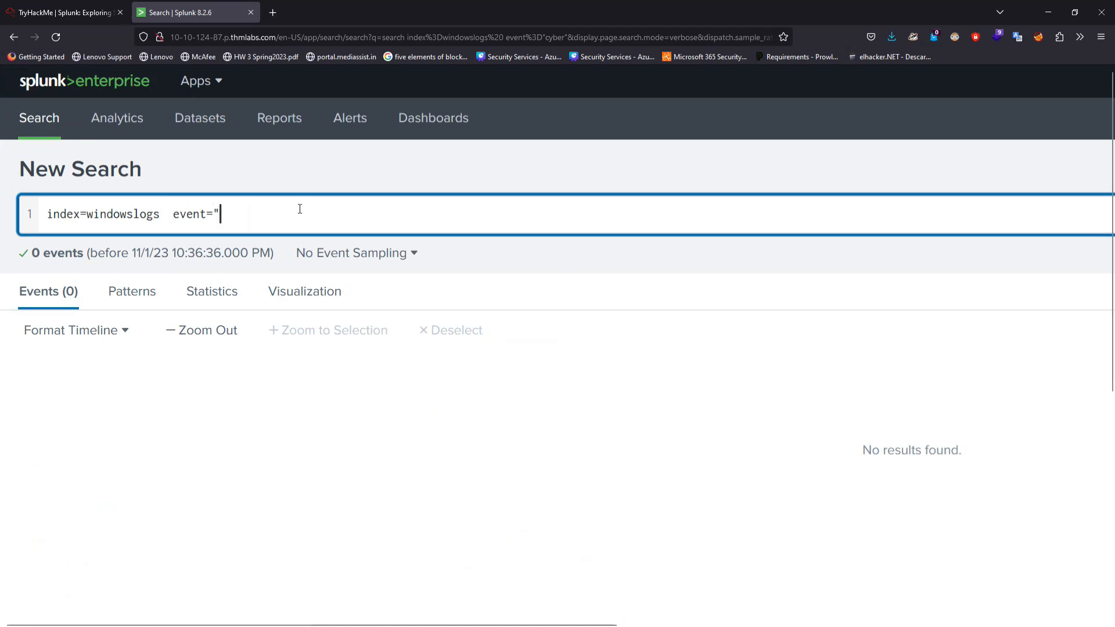
key("Return")
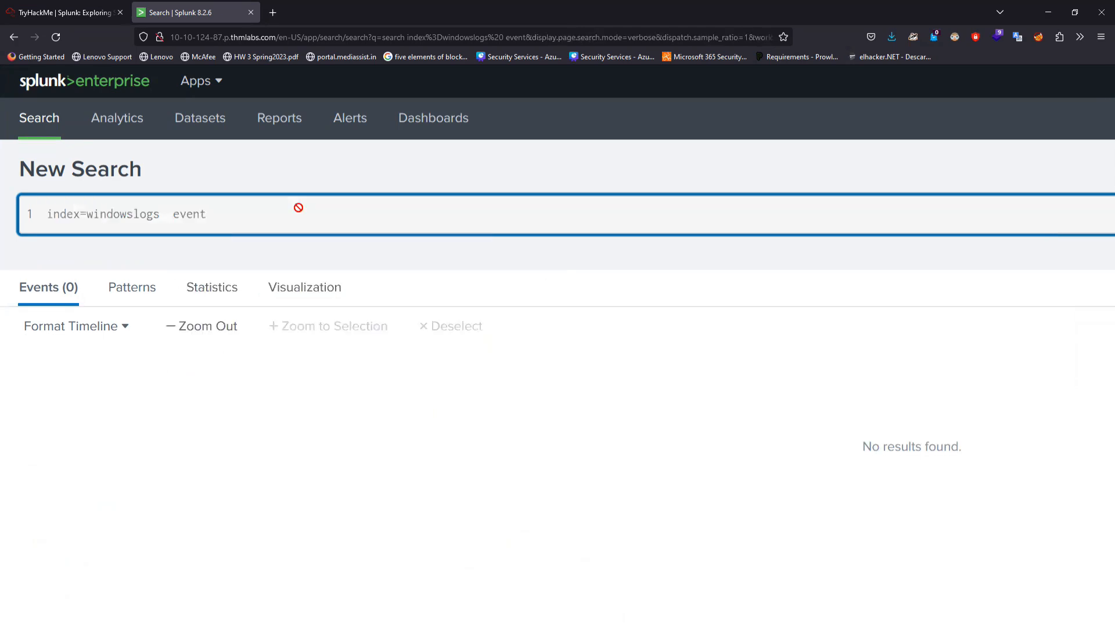
- Examine the returned events and the Message field's values, and check the cyber* question on TryHackMe
scroll(422, 437, "down", 5)
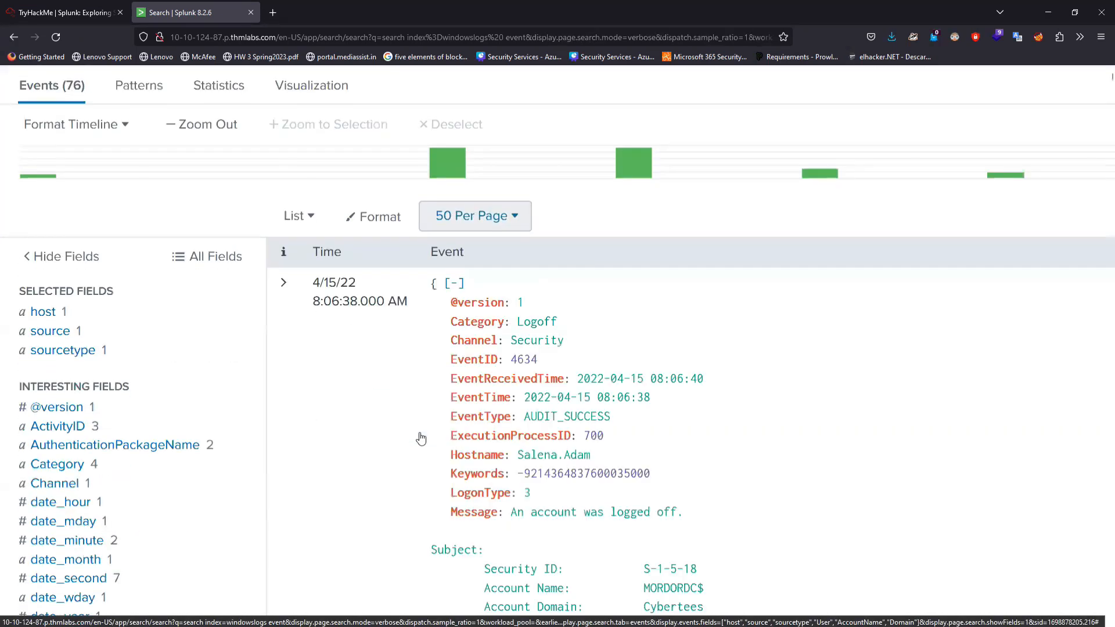
scroll(422, 436, "down", 3)
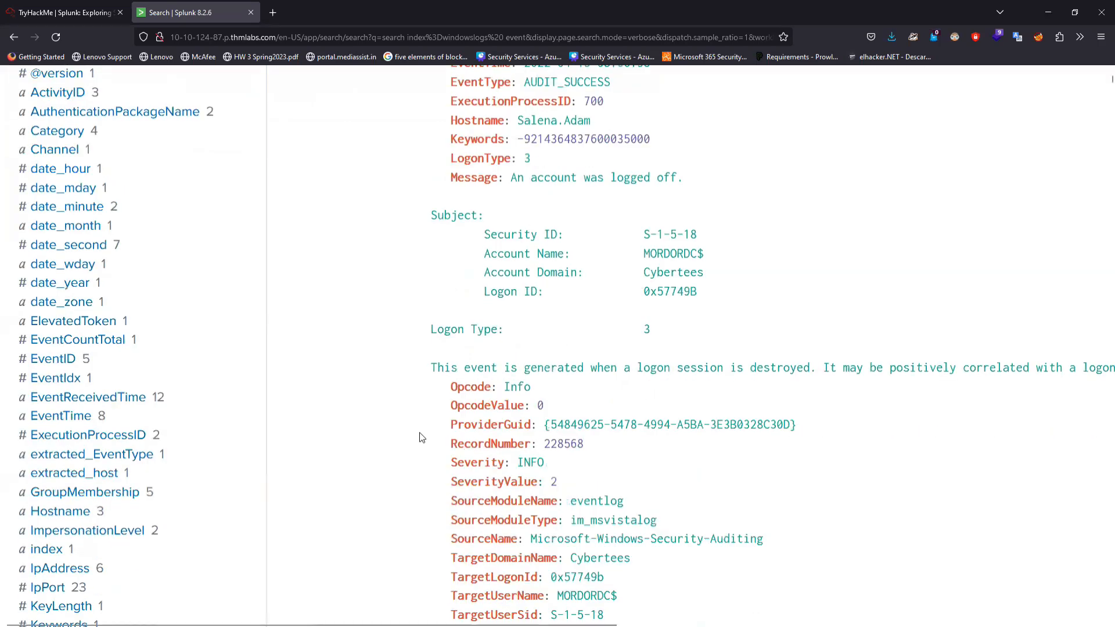
scroll(422, 436, "down", 5)
scroll(419, 433, "down", 3)
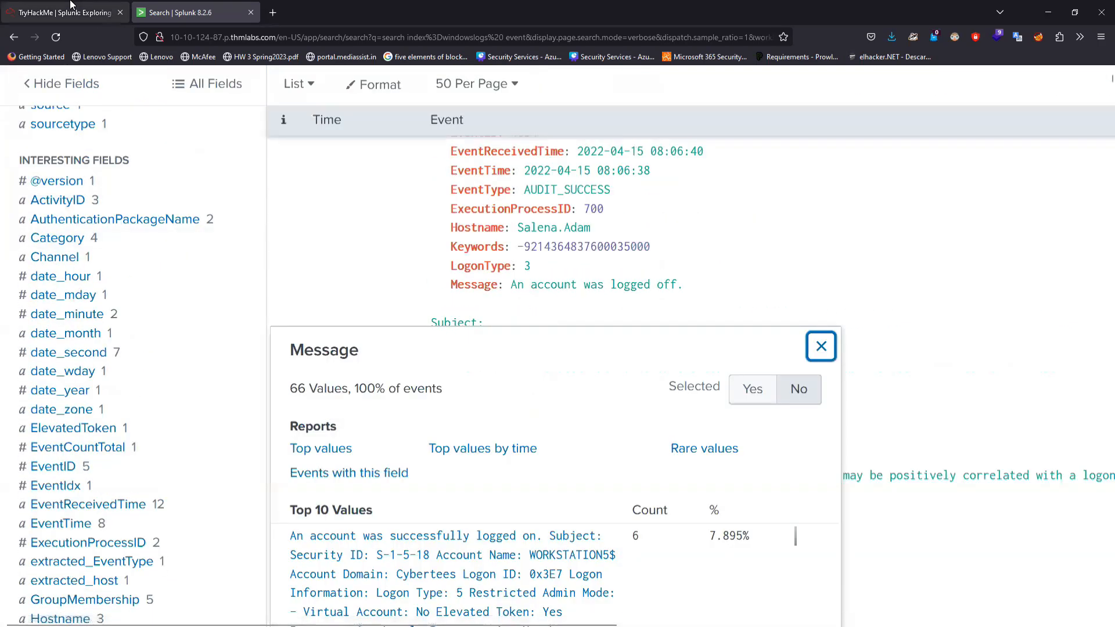
left_click(70, 3)
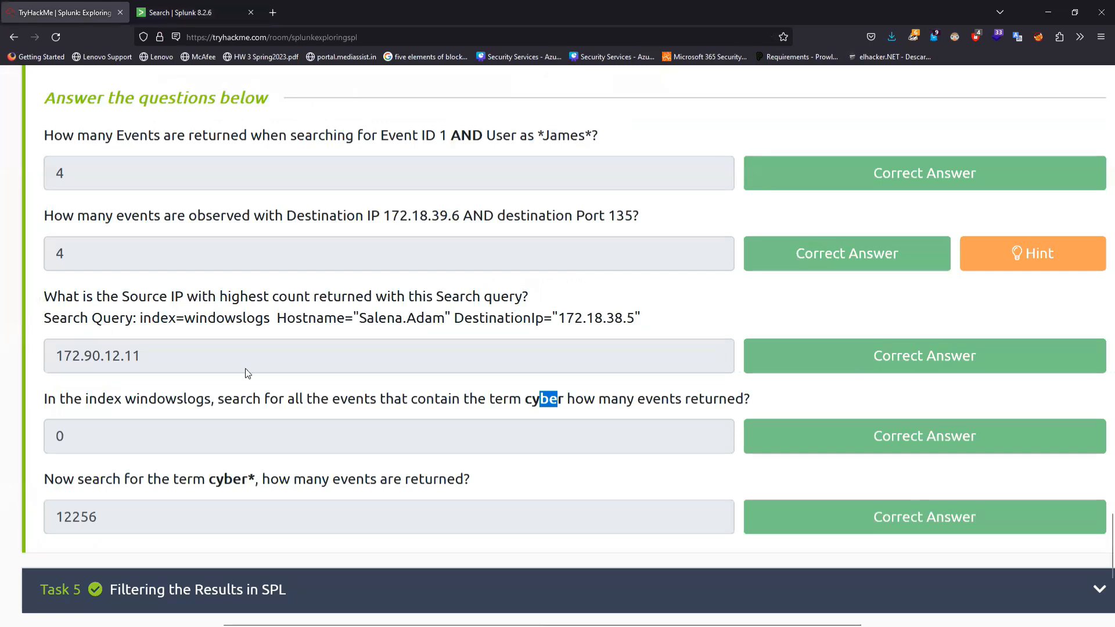
scroll(245, 368, "down", 2)
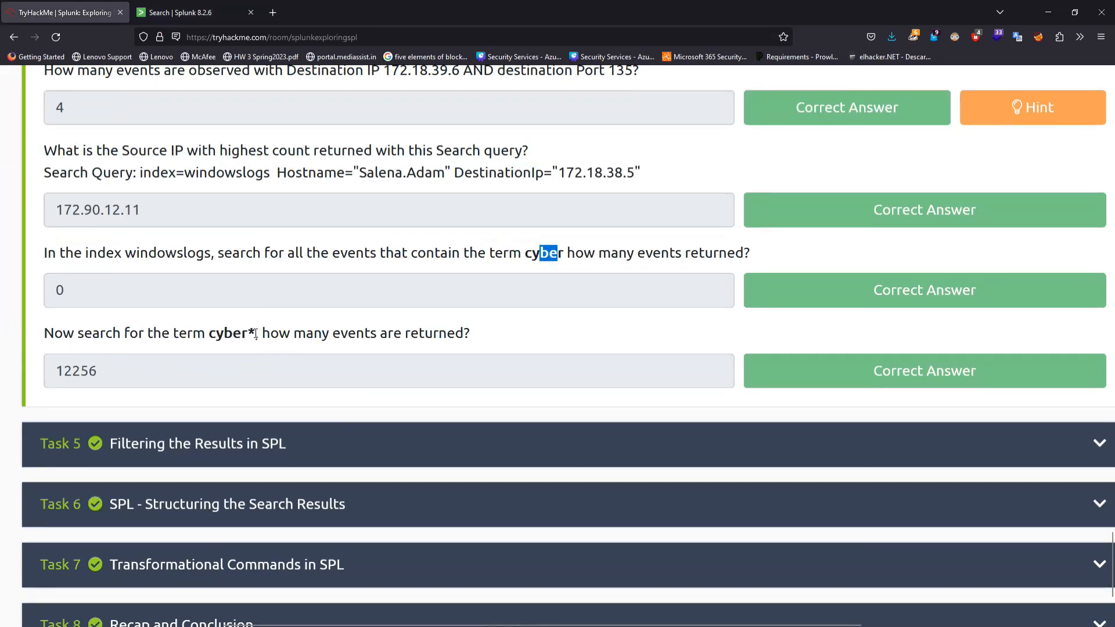
- Return to Splunk, dismiss the Message field's value summary, and examine the first event's details down to its host
left_click(209, 16)
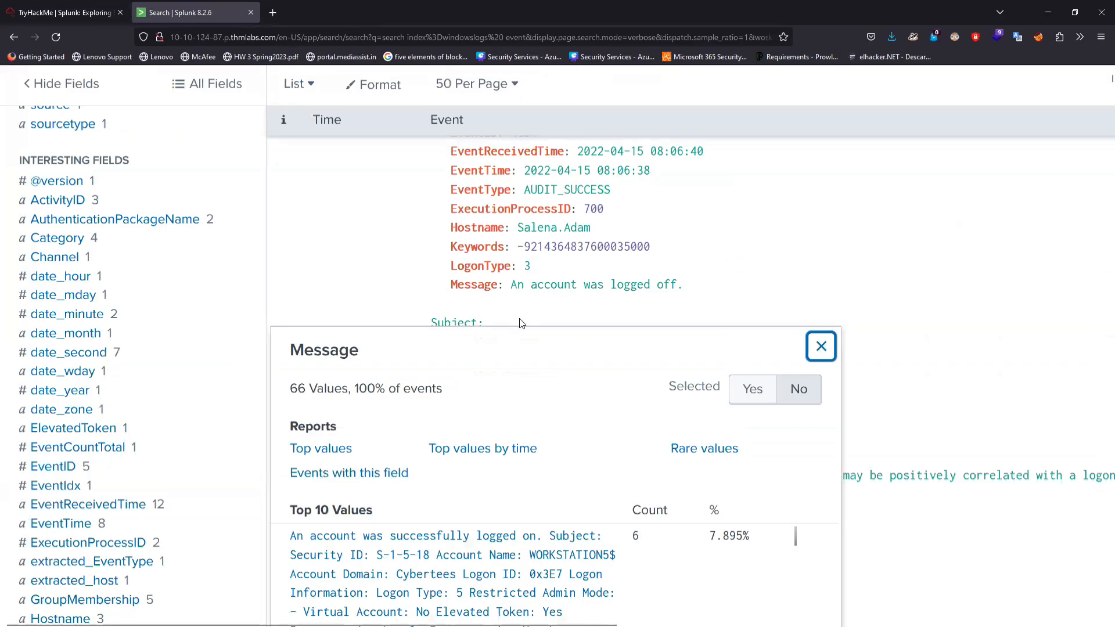
scroll(521, 323, "up", 3)
scroll(520, 319, "down", 10)
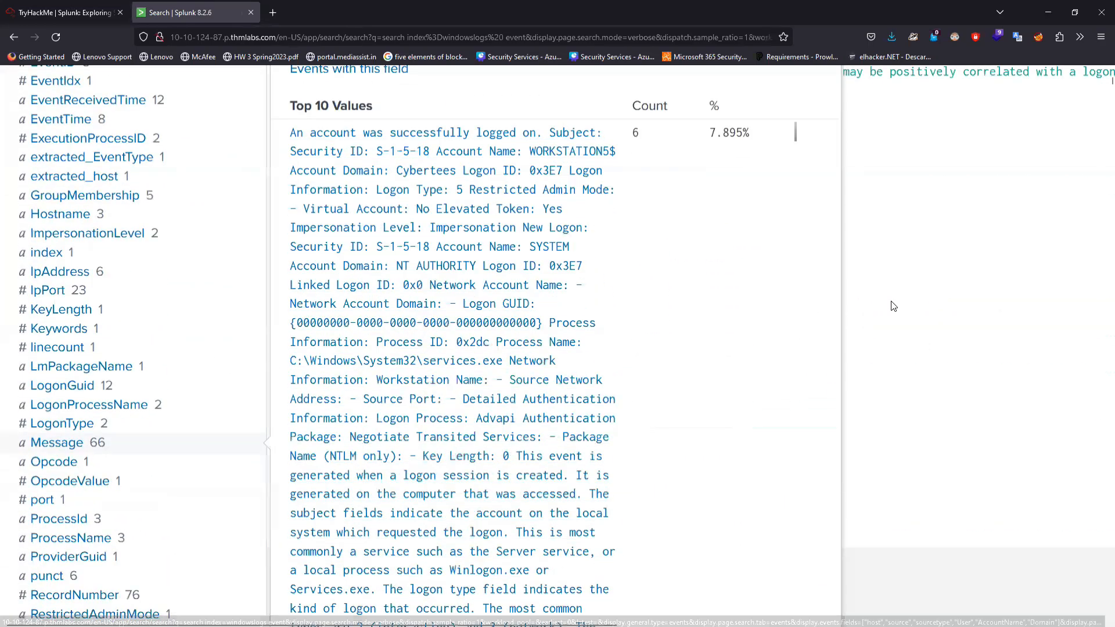
left_click(892, 301)
scroll(677, 407, "down", 3)
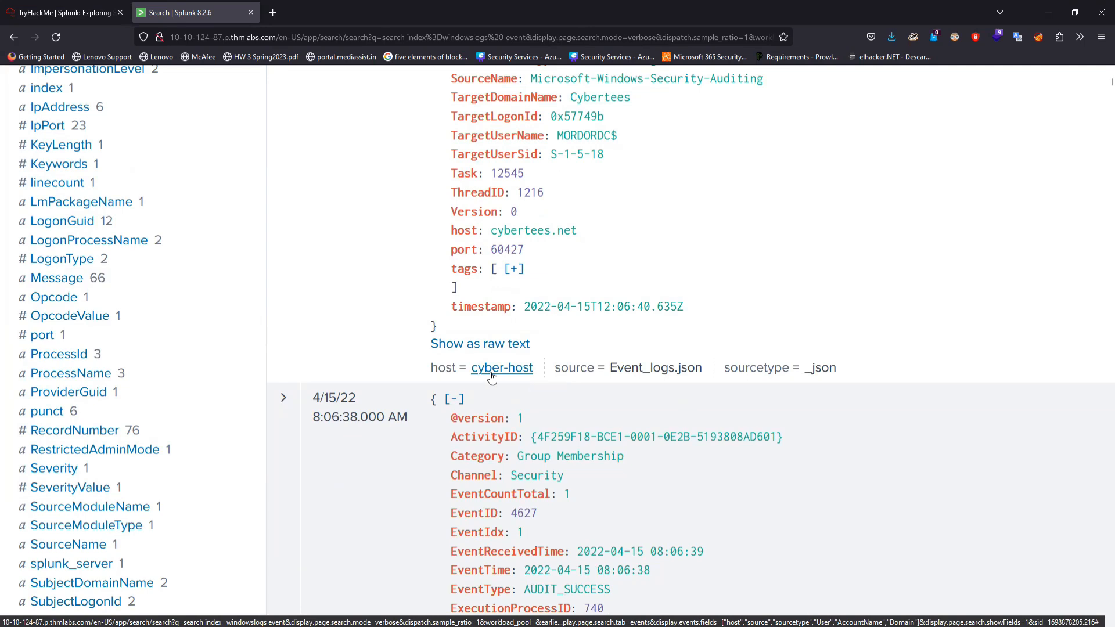
- Try to search windowslogs with the filter event=cyber*
scroll(491, 378, "up", 15)
left_click(210, 219)
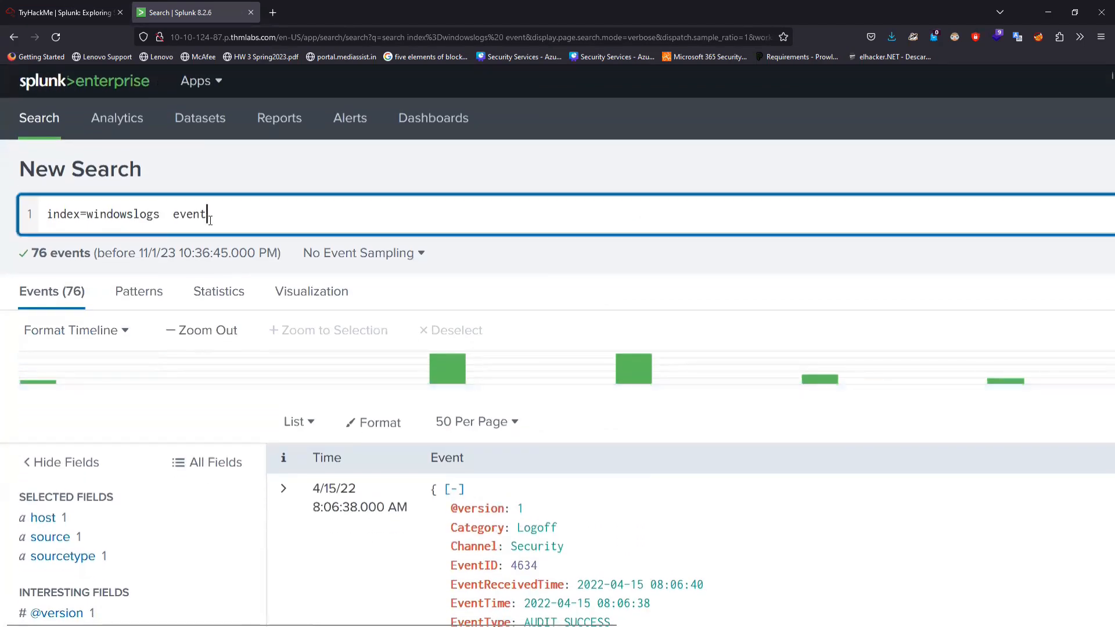
type("=cyber*")
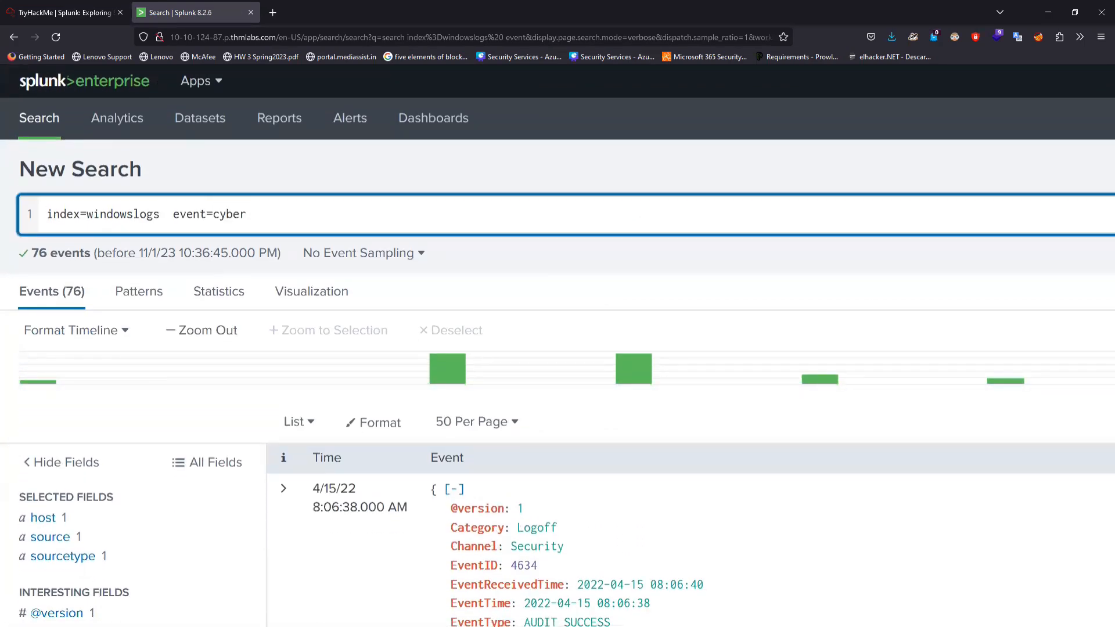
key("Return")
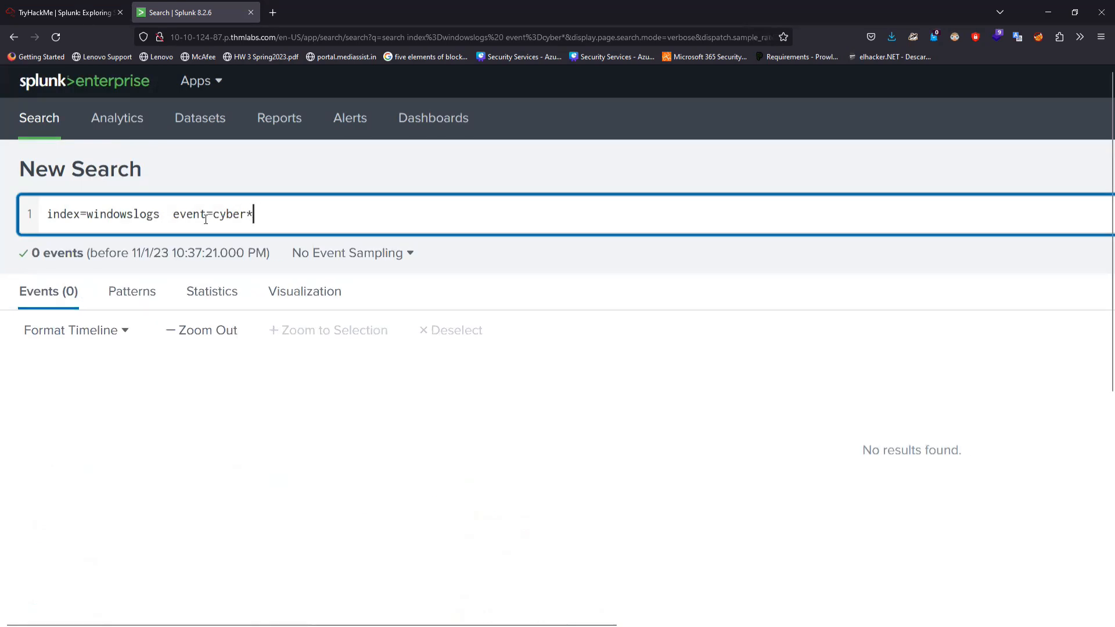
- Replace the event=cyber* filter with Eve and look through the suggested matching terms
key("BackSpace")
key("BackSpace")
key("BackSpace")
key("BackSpace")
key("BackSpace")
key("BackSpace")
key("BackSpace")
key("BackSpace")
key("BackSpace")
key("BackSpace")
key("BackSpace")
key("BackSpace")
type("Eve")
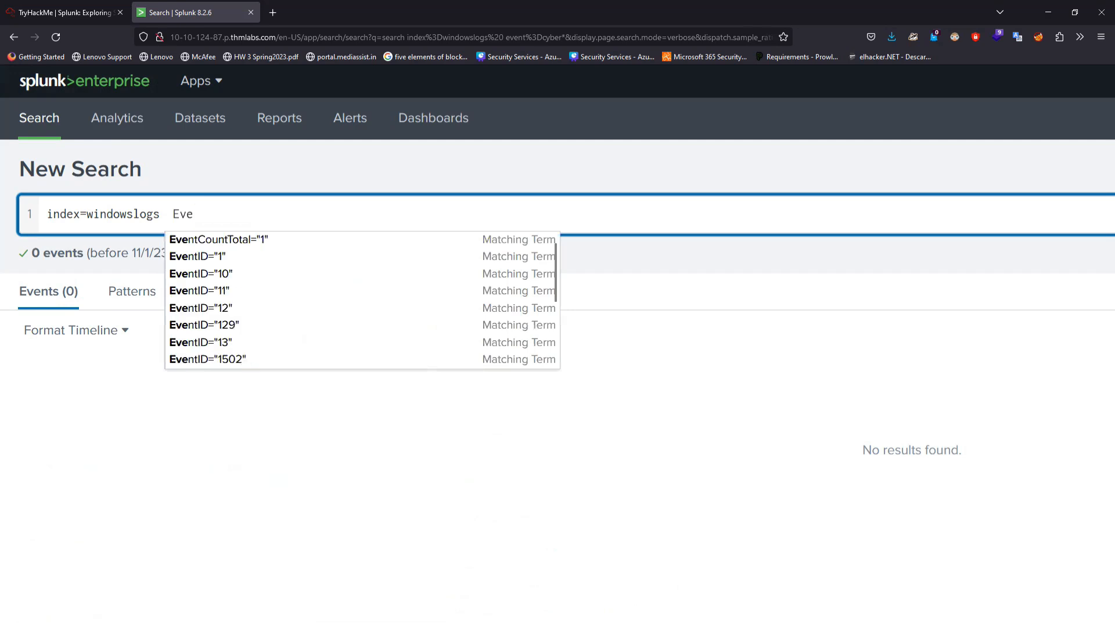
key("Down")
key("Down")
key("Down")
key("Down")
key("Down")
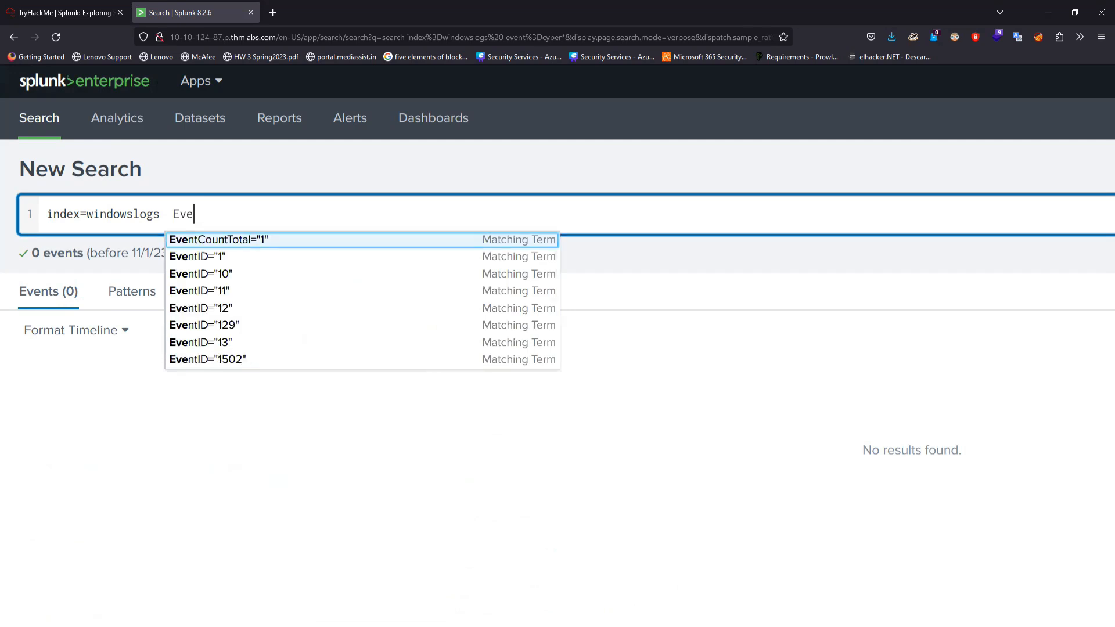
key("Down")
key("Down")
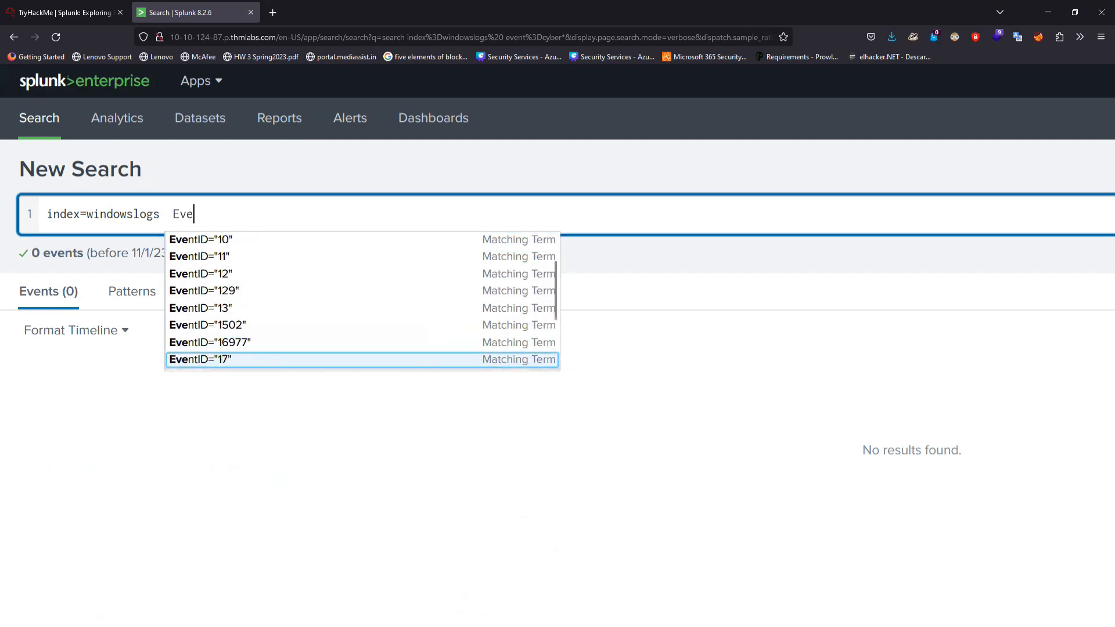
key("Down")
key("Down")
key("Down")
key("Down")
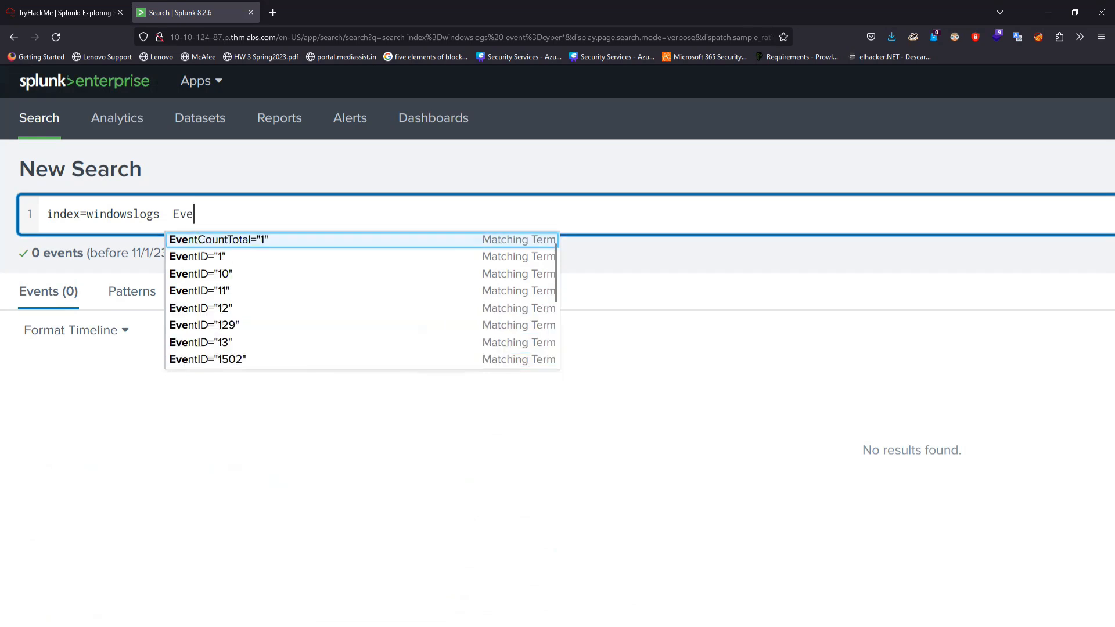
- Replace Eve with lowercase event in the query and look through its suggested matching terms
key("BackSpace")
key("BackSpace")
key("BackSpace")
type("event")
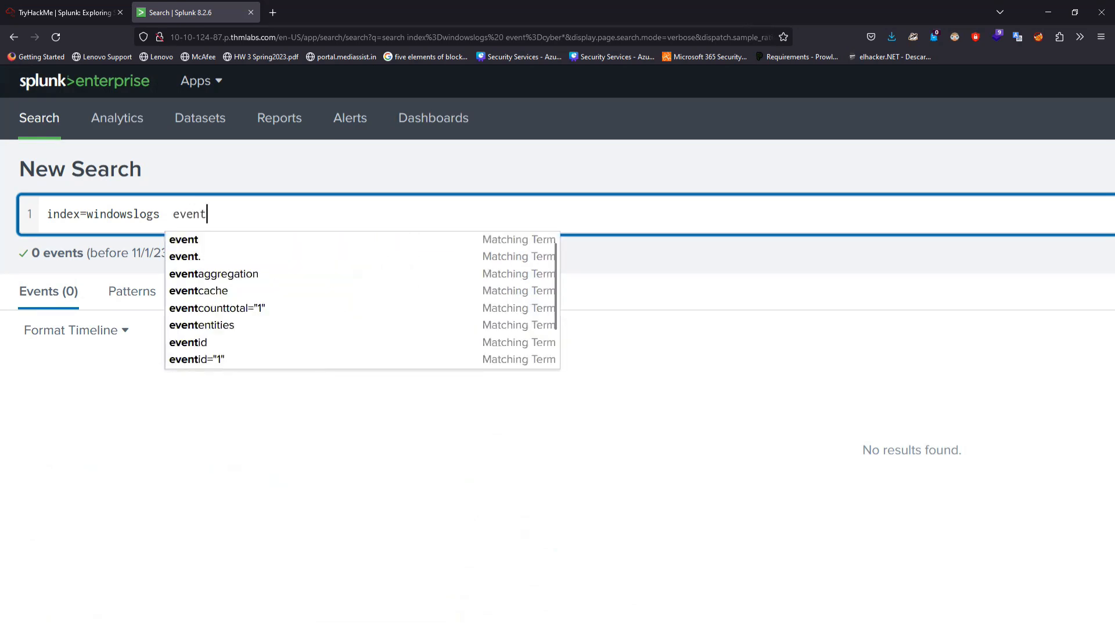
key("Down")
key("Down")
key("Down")
key("Down")
key("Down")
key("Down")
key("Down")
key("Down")
key("Down")
key("Down")
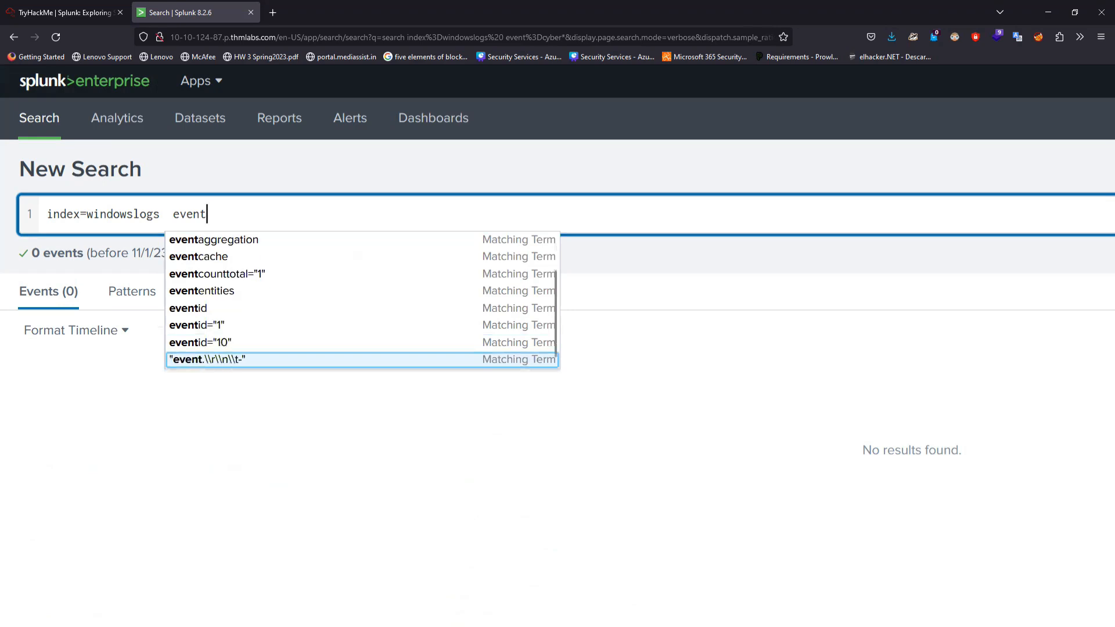
key("Down")
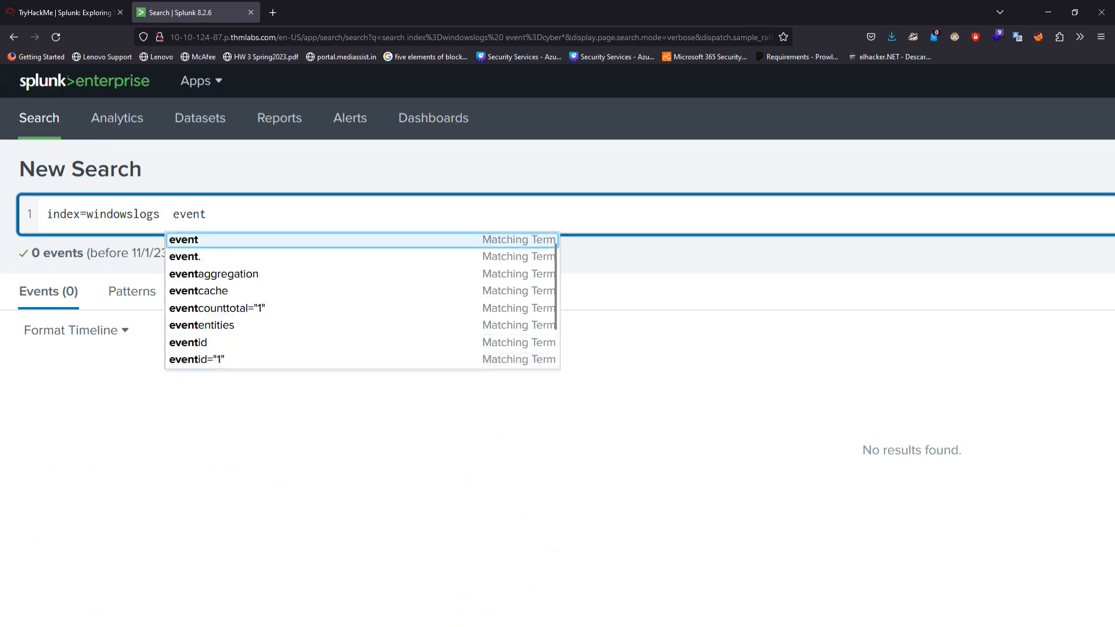
- Replace the event term with cyber* and run the search index=windowslogs cyber*
key("BackSpace")
key("BackSpace")
key("BackSpace")
key("BackSpace")
key("BackSpace")
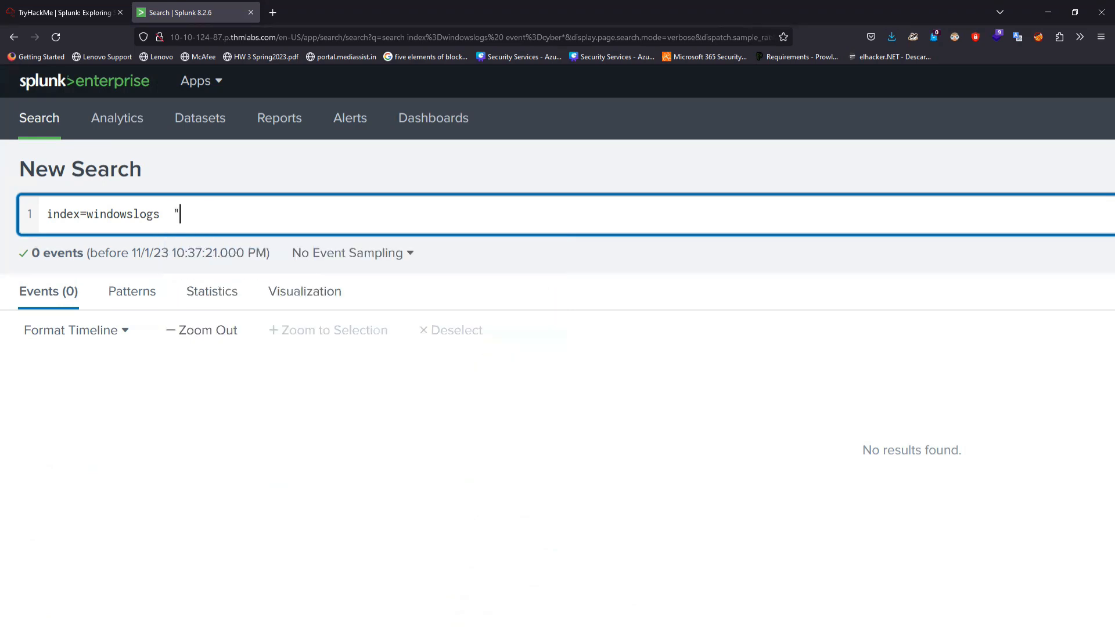
key("BackSpace")
type("cyber*")
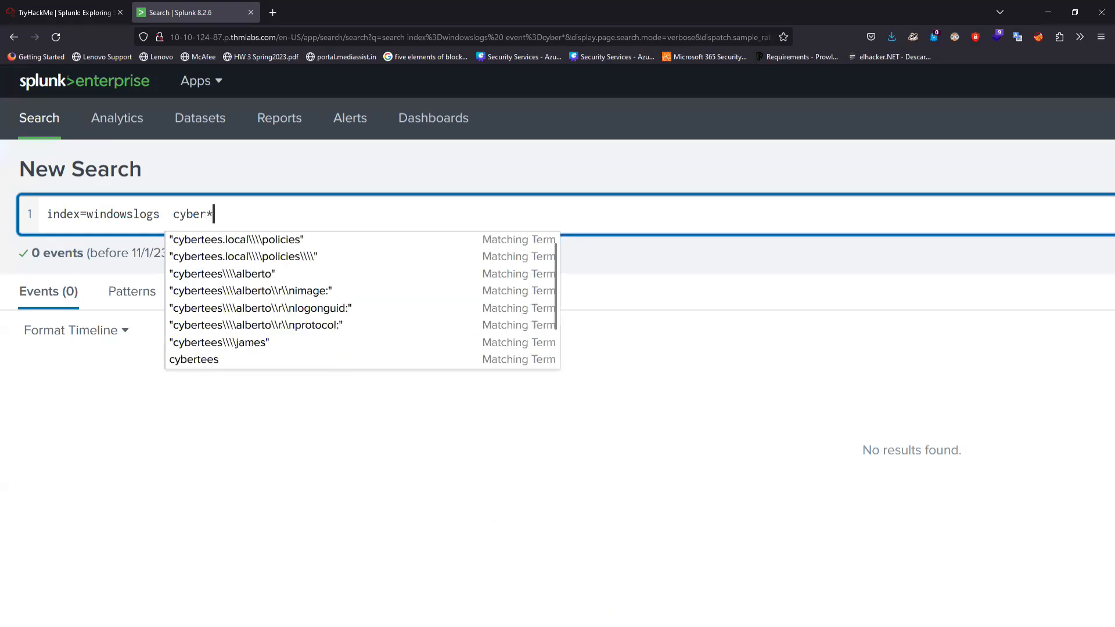
key("Return")
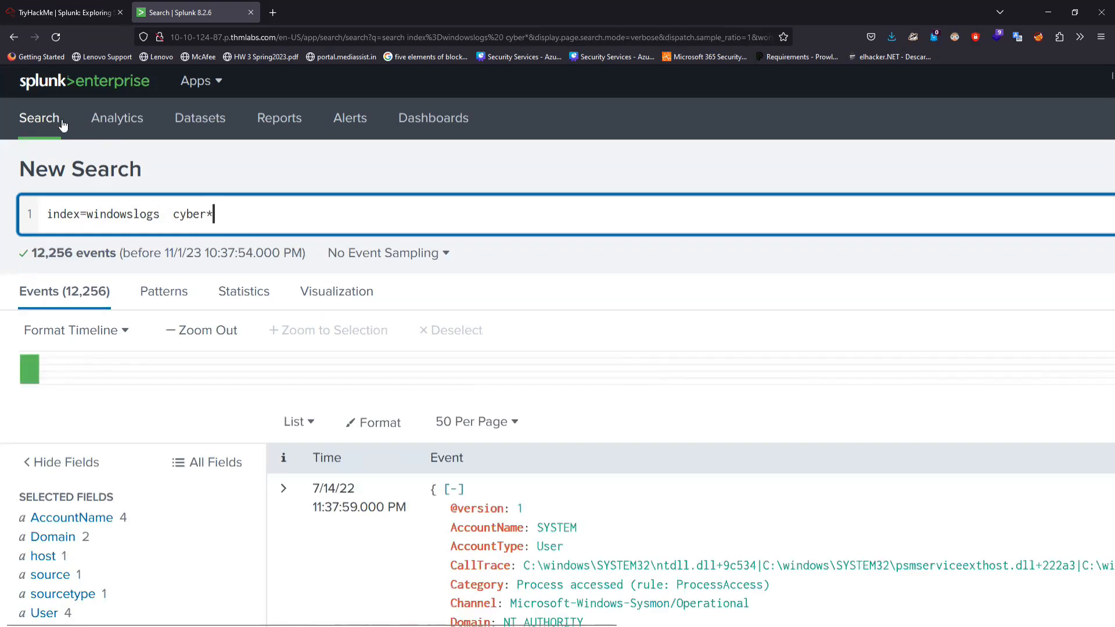
- Check the cyber* answer on TryHackMe and rerun the Splunk search with the term cyber, without the wildcard
left_click(50, 6)
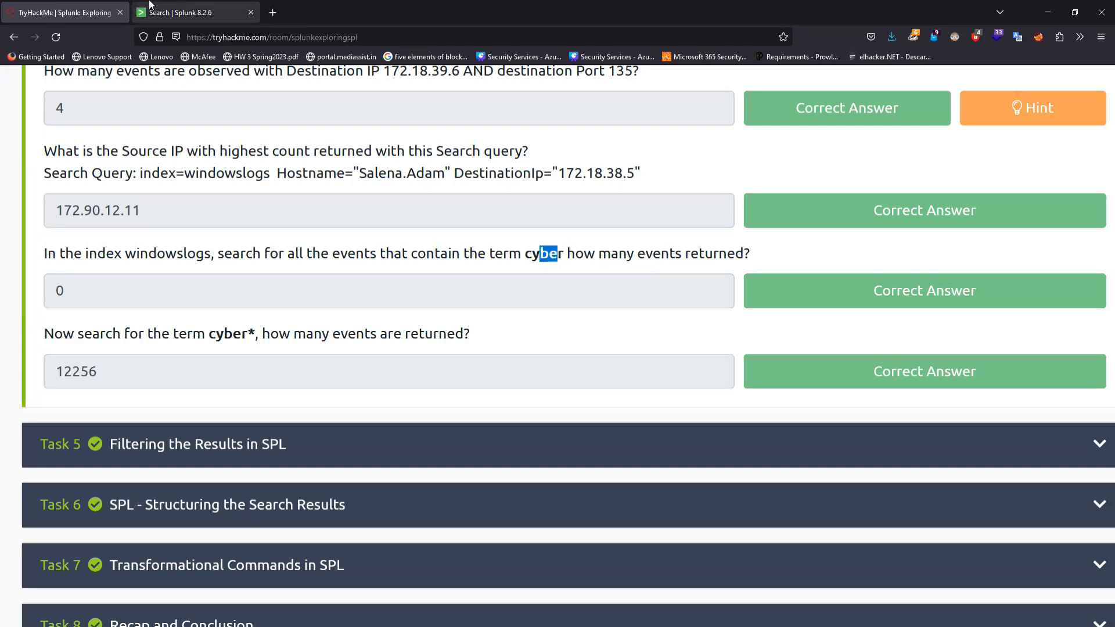
left_click(180, 12)
key("BackSpace")
key("Return")
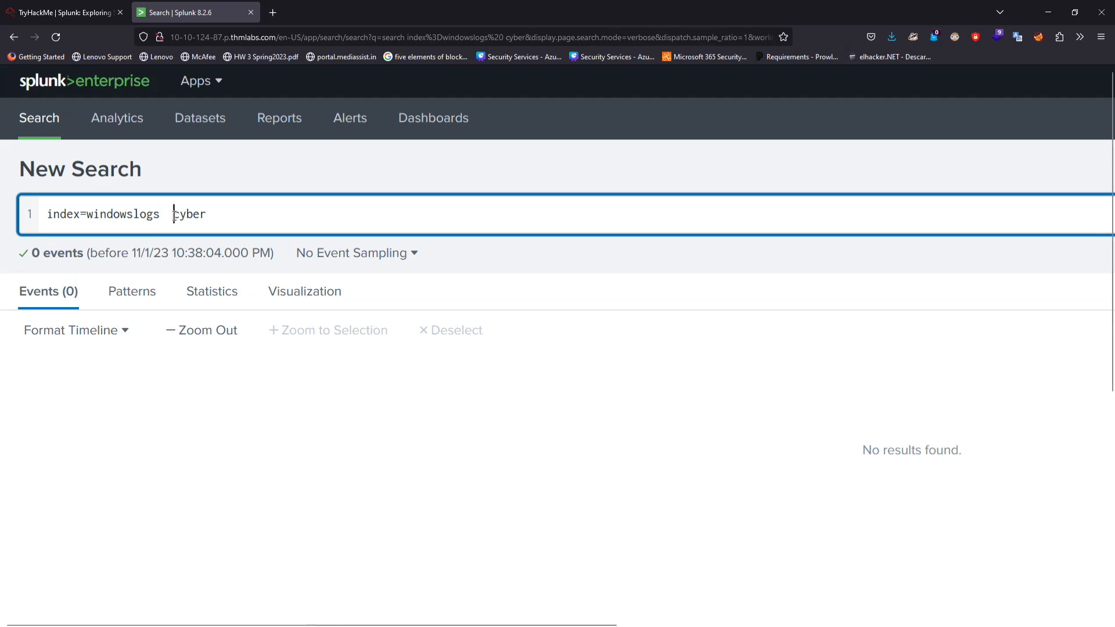
- Remove the extra space before cyber in the query and return to the TryHackMe questions
key("BackSpace")
left_click(196, 215)
left_click(203, 215)
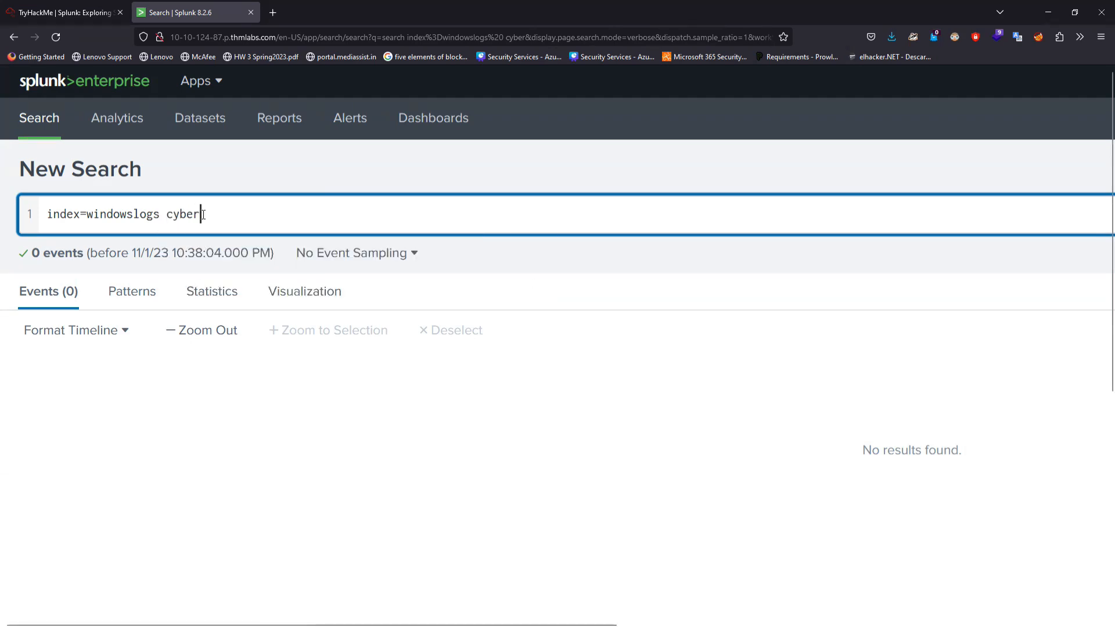
left_click(88, 12)
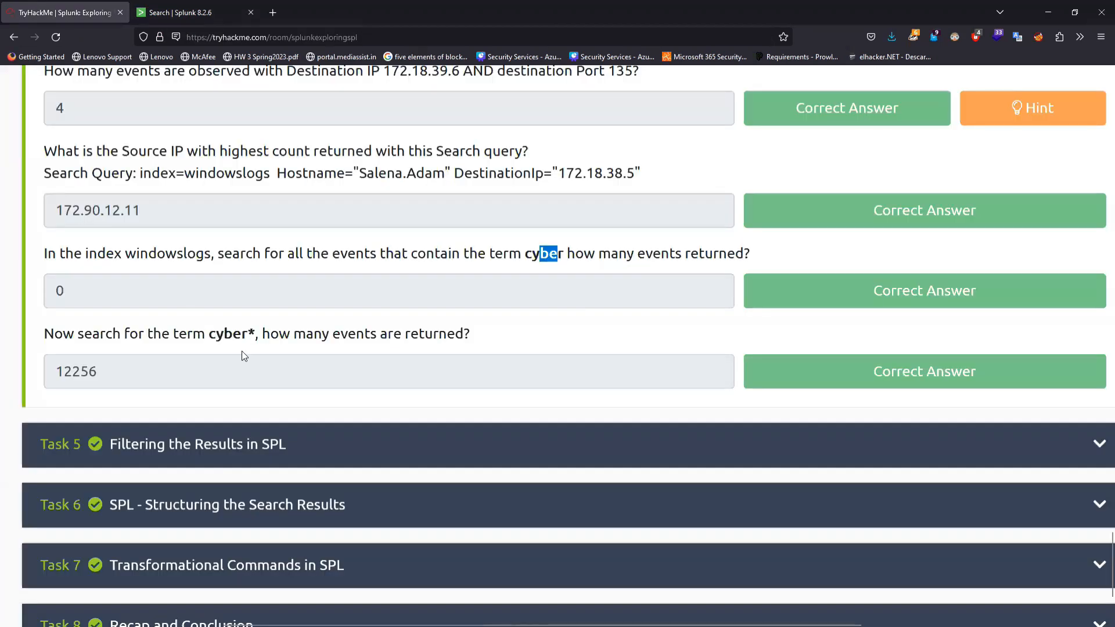
- Review the Task 4 questions and the remaining task list on the TryHackMe page at a smaller page zoom
key("ctrl+minus")
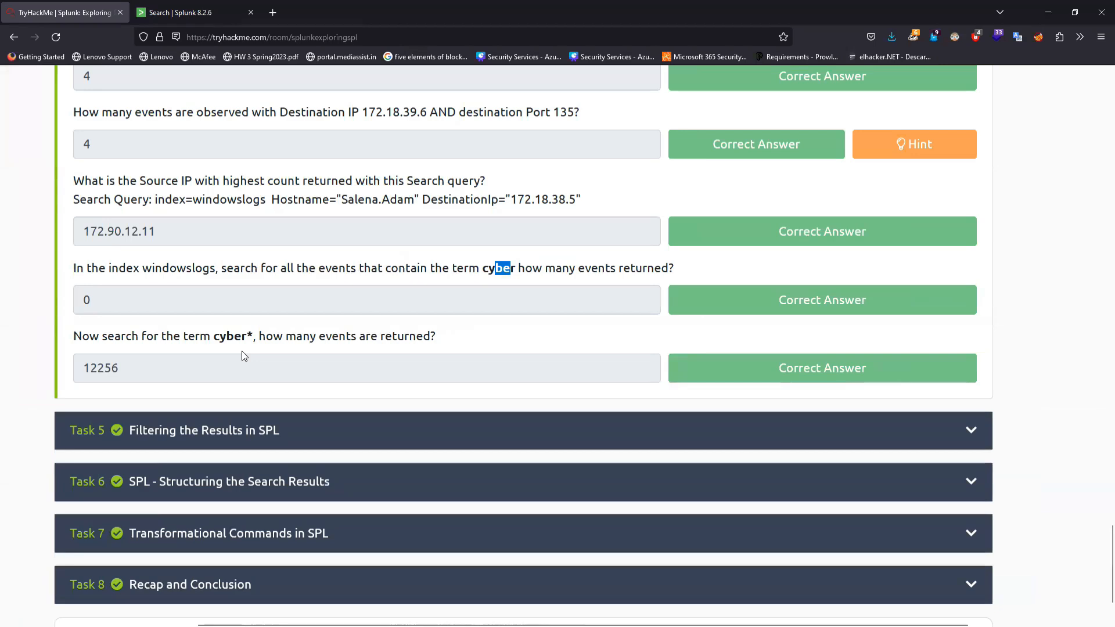
scroll(241, 351, "up", 4)
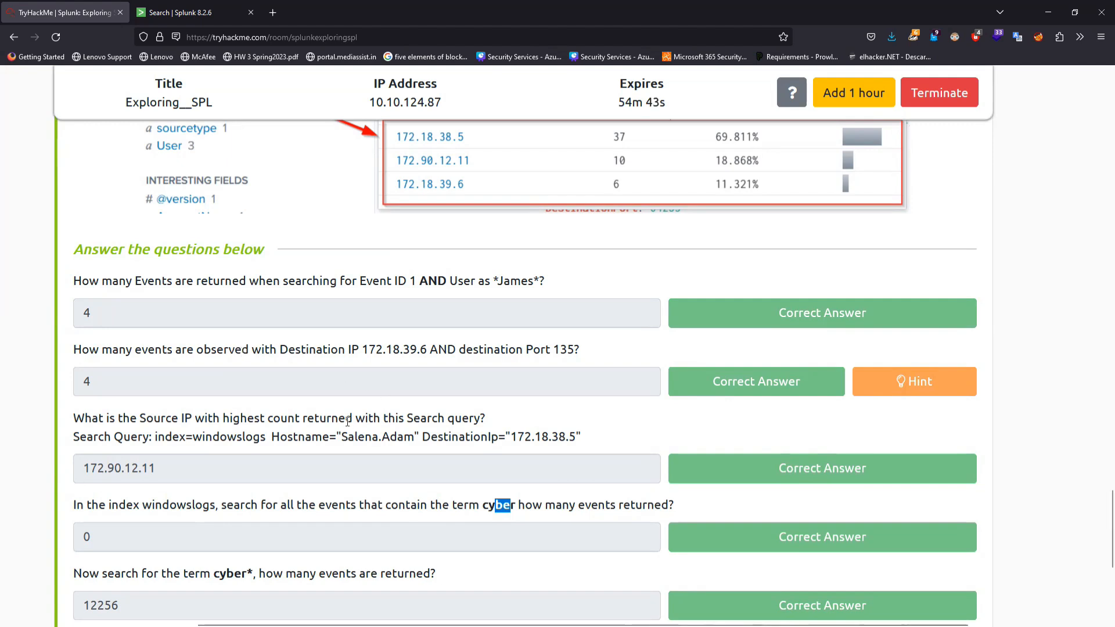
scroll(348, 421, "up", 3)
scroll(388, 407, "down", 7)
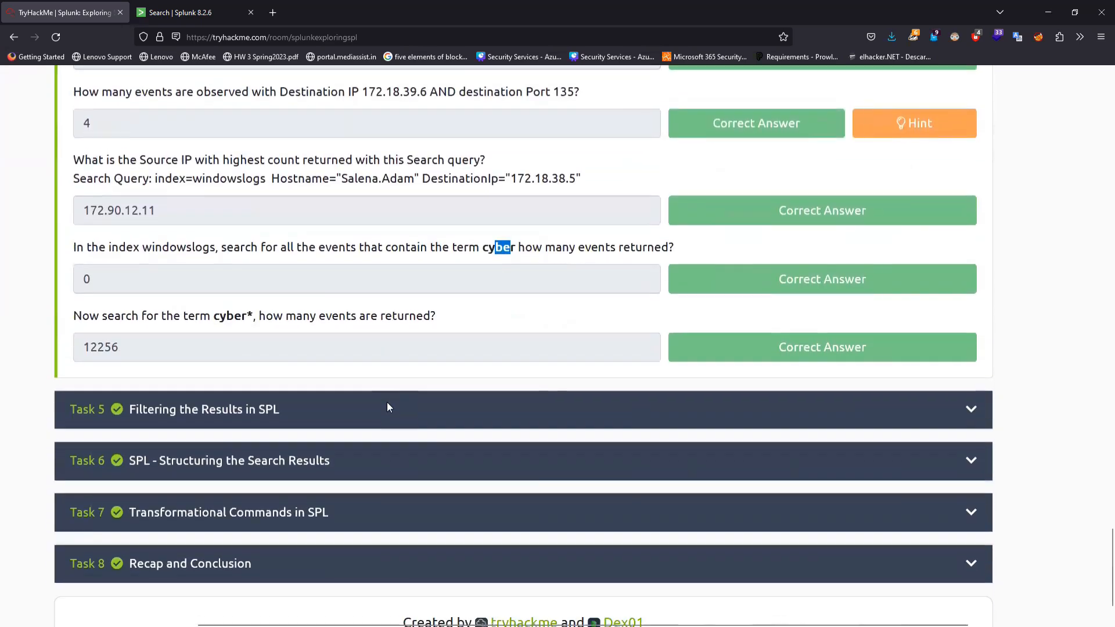
scroll(388, 404, "down", 1)
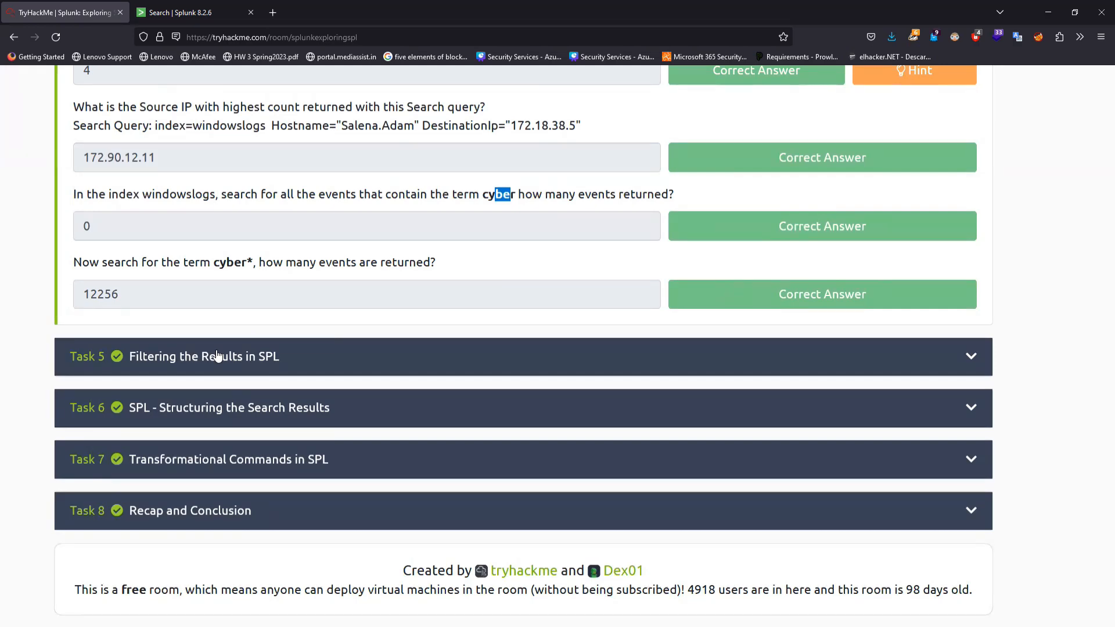
scroll(217, 356, "up", 3)
- Switch to Splunk, remove the cyber term from the query and run index=windowslogs on its own
left_click(186, 12)
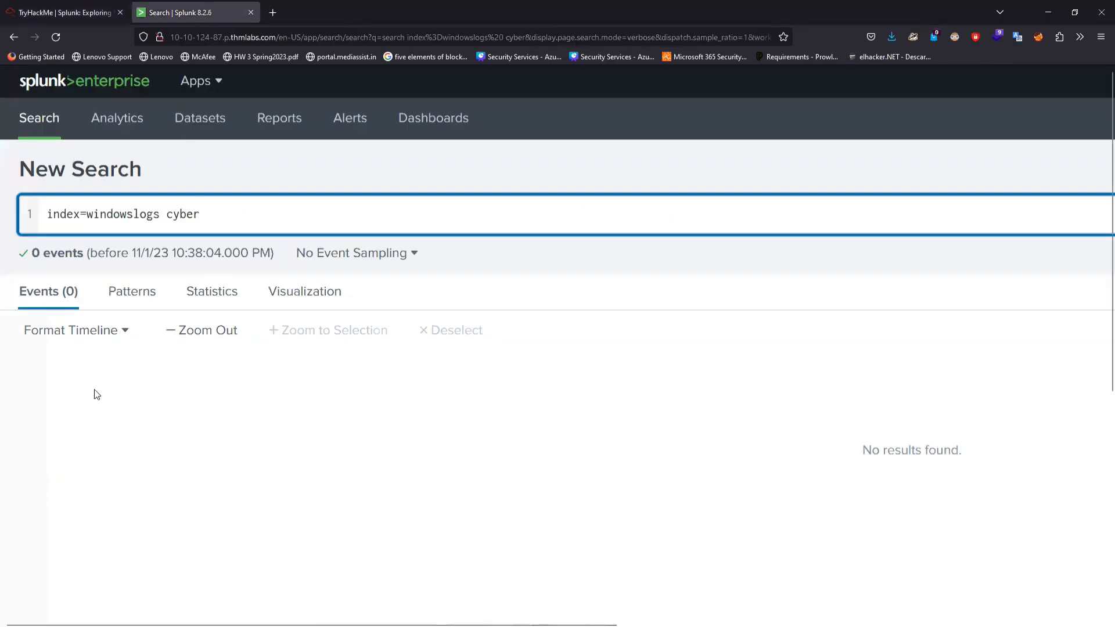
key("BackSpace")
key("BackSpace")
key("BackSpace")
key("BackSpace")
key("BackSpace")
key("BackSpace")
key("Return")
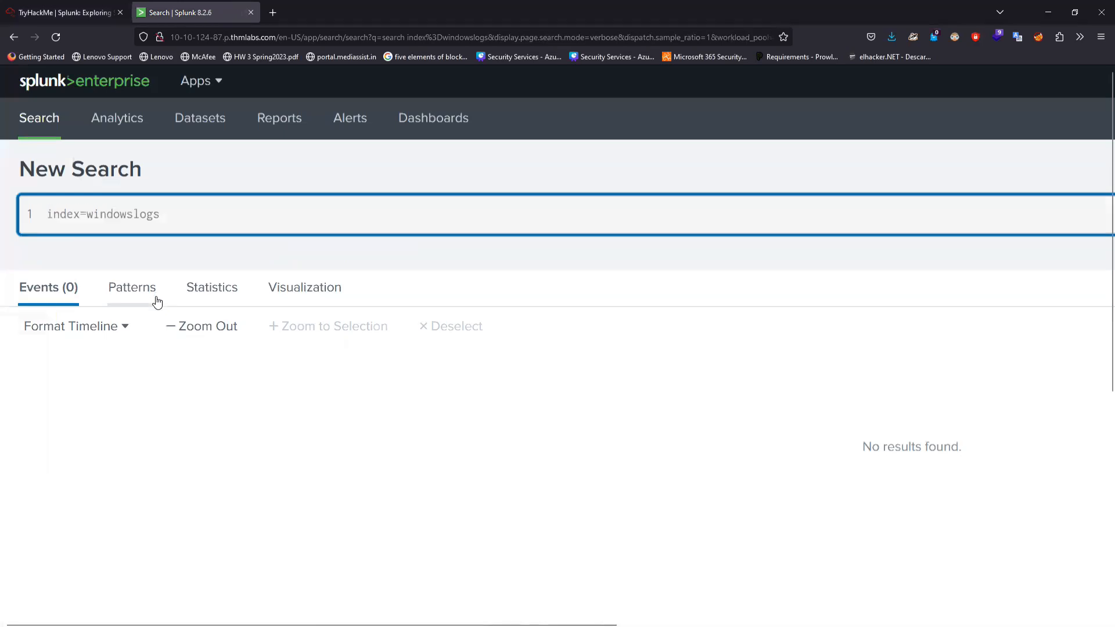
scroll(65, 270, "down", 5)
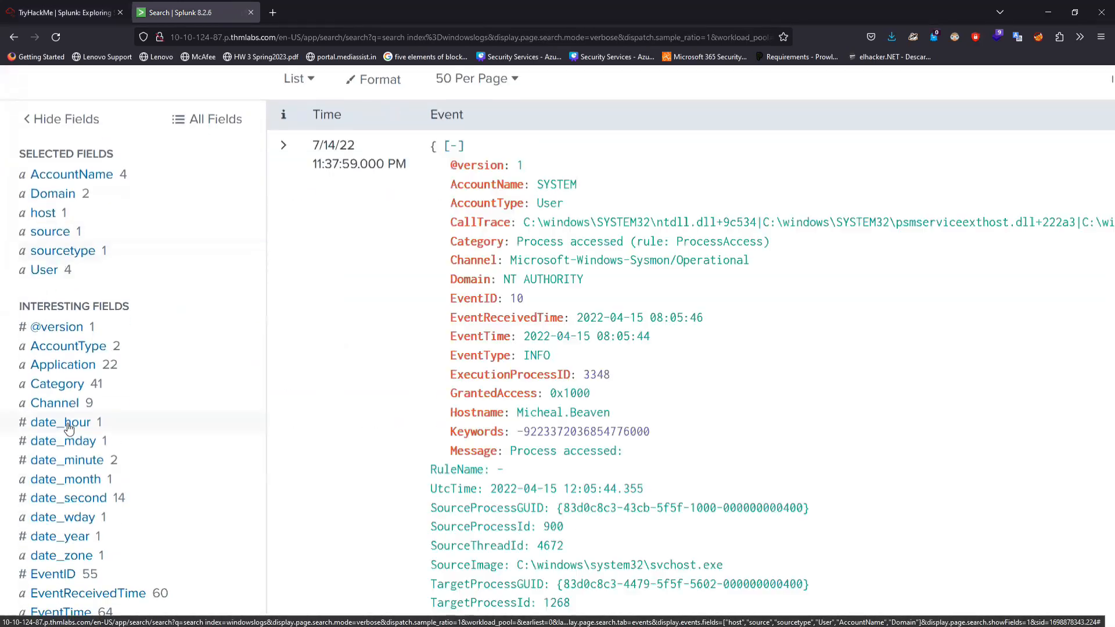
scroll(69, 428, "down", 6)
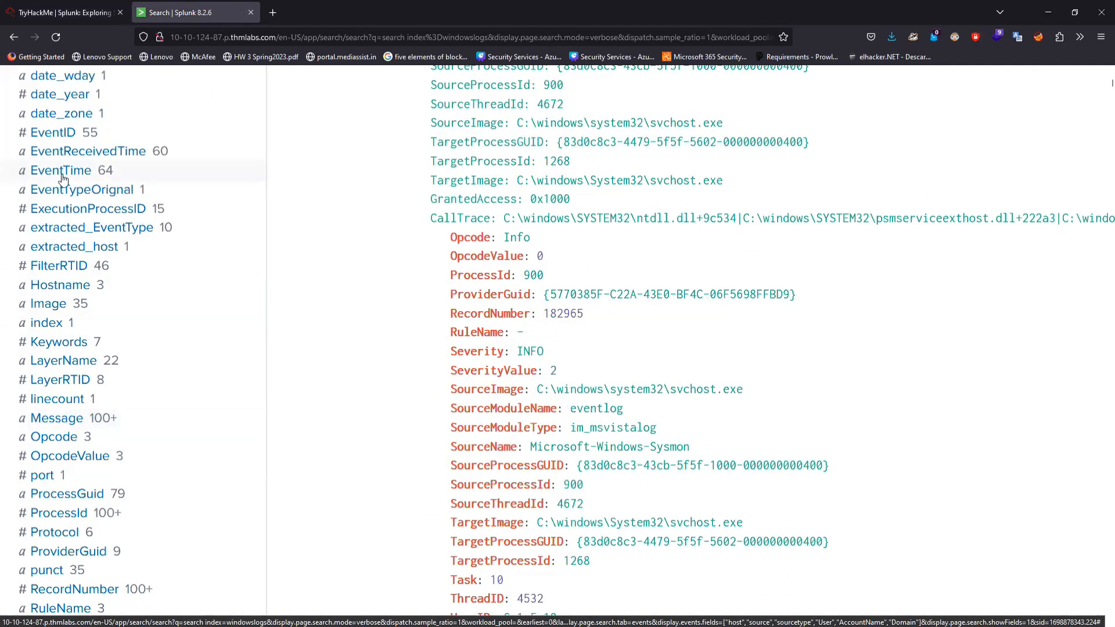
left_click(130, 163)
scroll(394, 392, "down", 3)
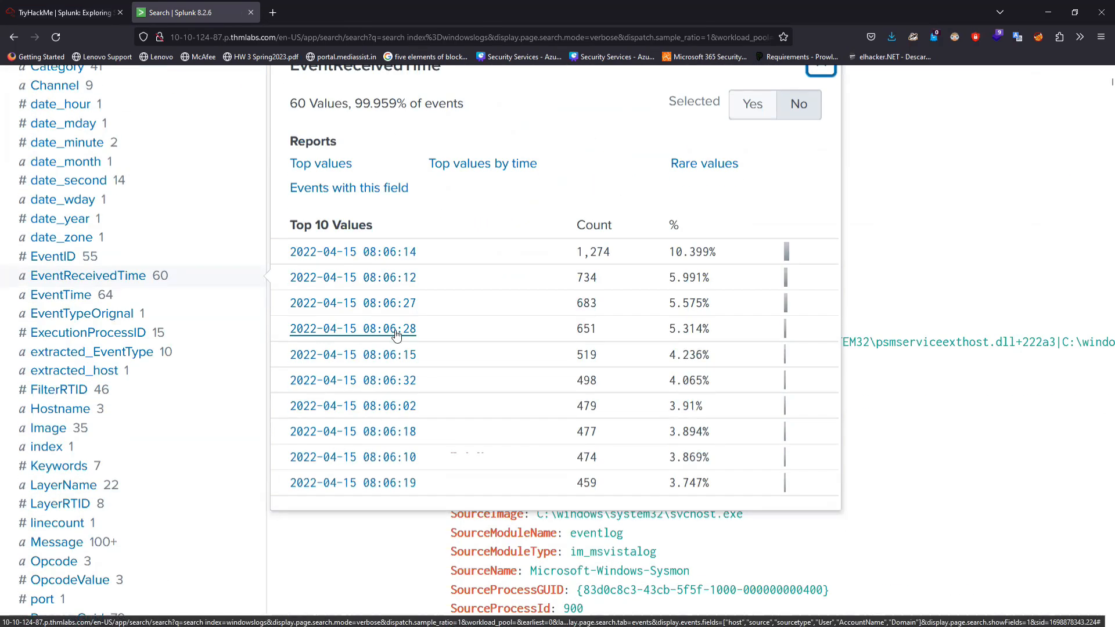
left_click(368, 278)
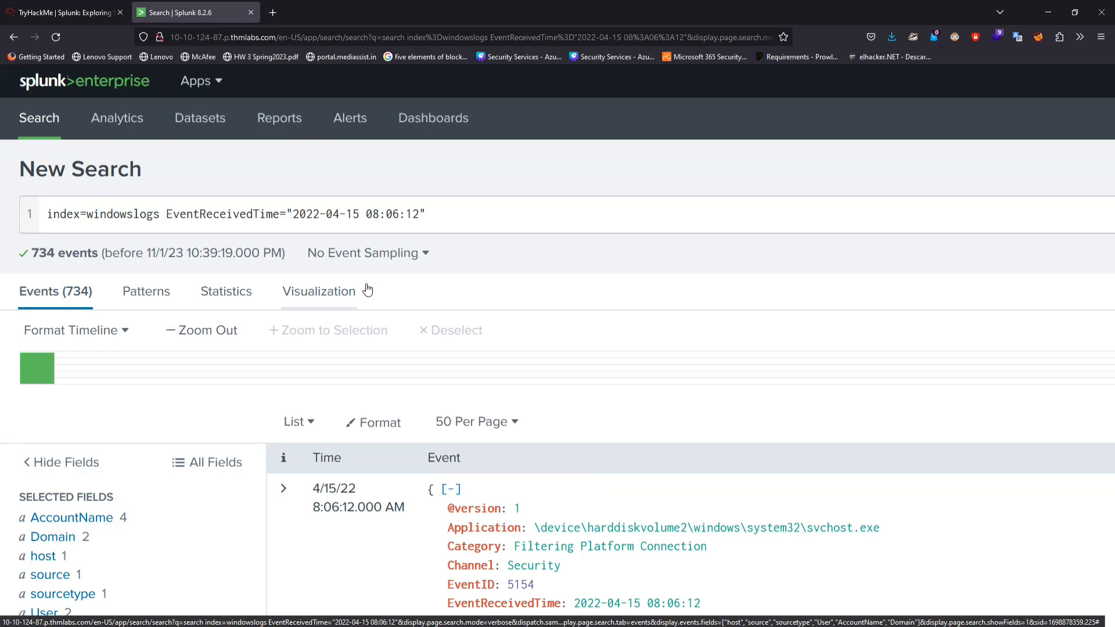
- Examine the first filtered event's details, including its Application, Category, Channel and Message fields
scroll(117, 500, "down", 4)
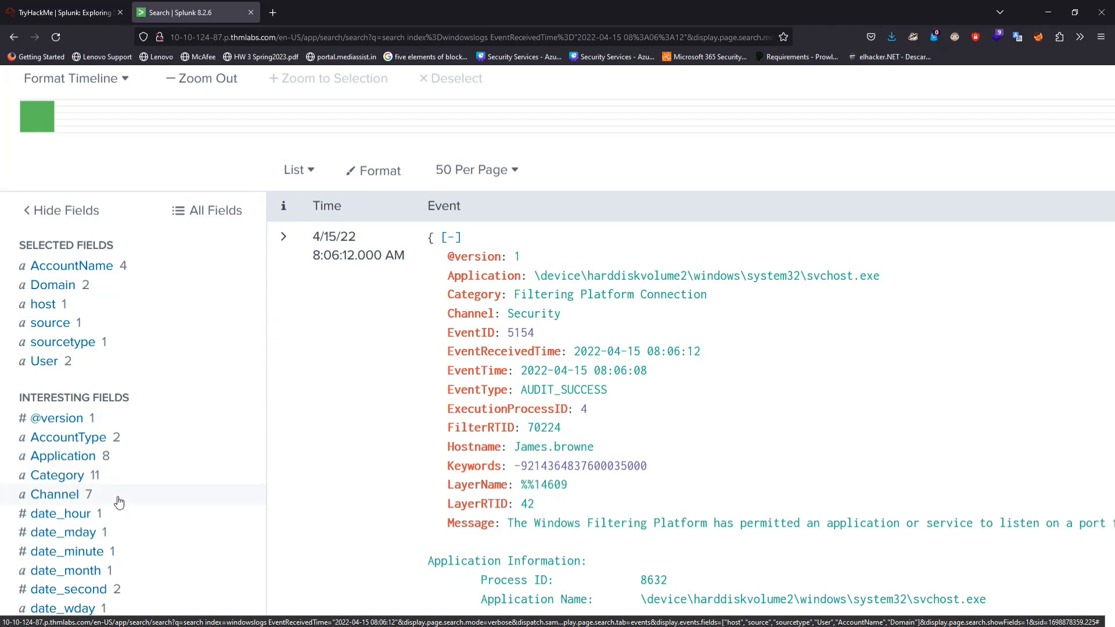
scroll(119, 501, "up", 4)
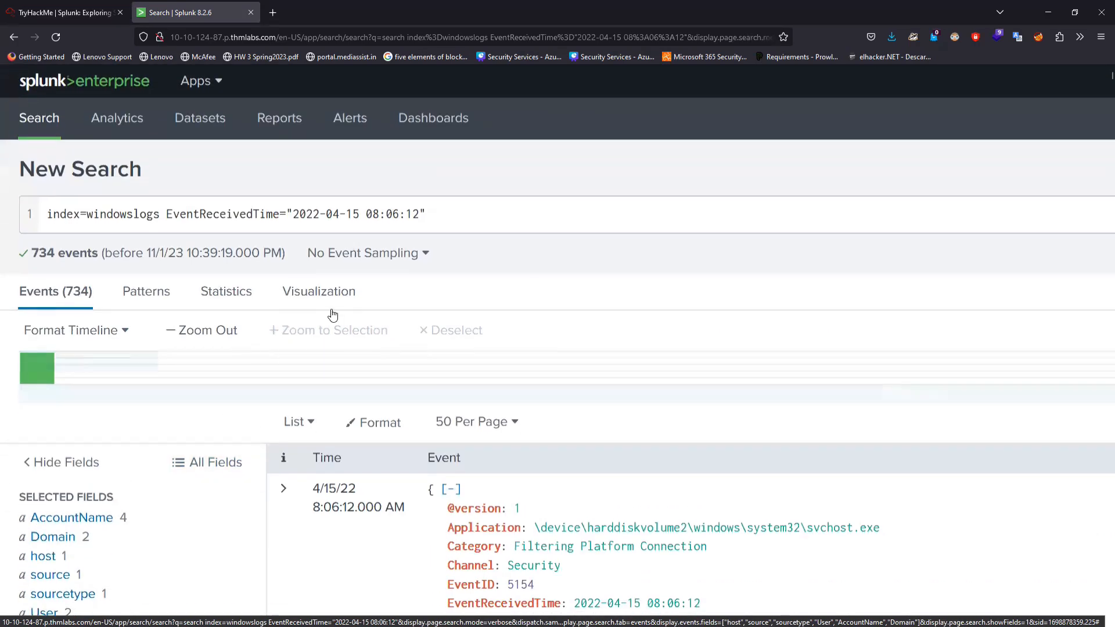
left_click(441, 216)
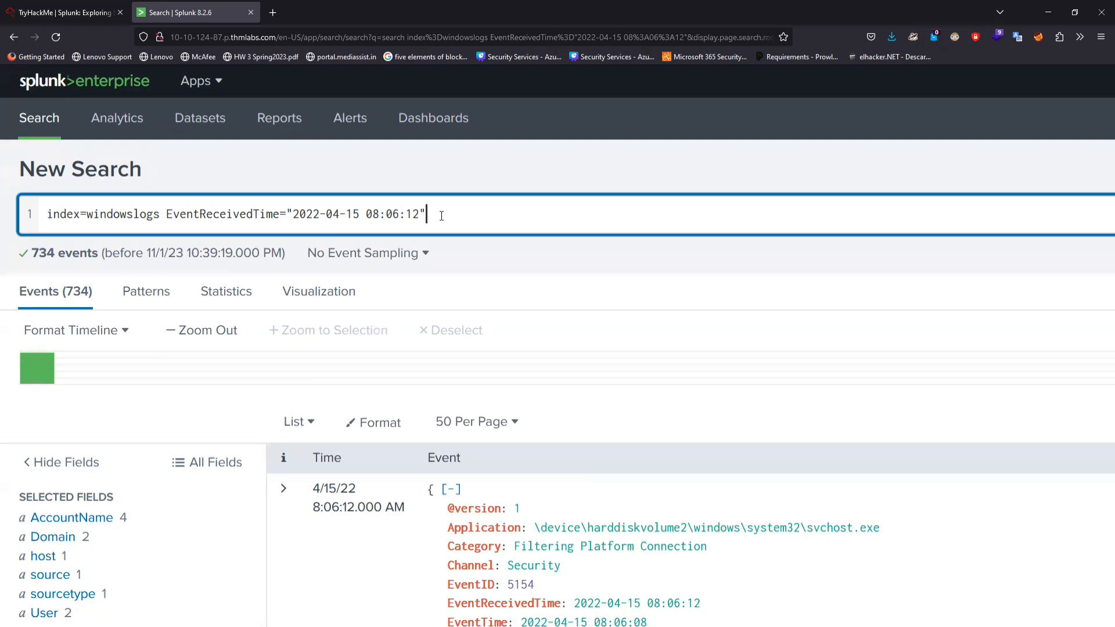
scroll(441, 216, "down", 5)
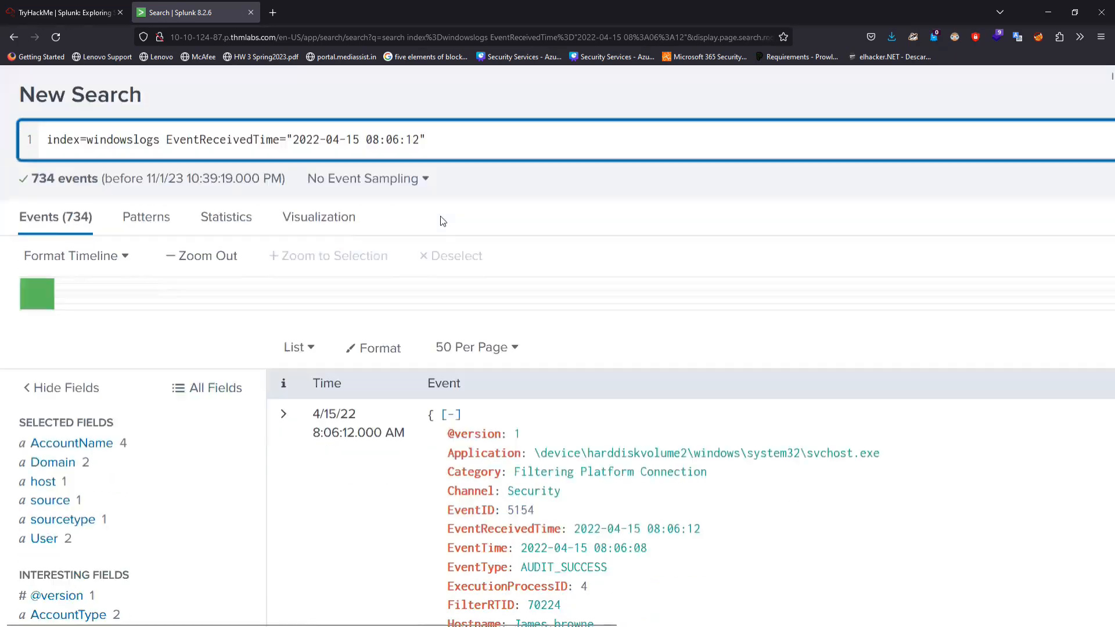
double_click(643, 216)
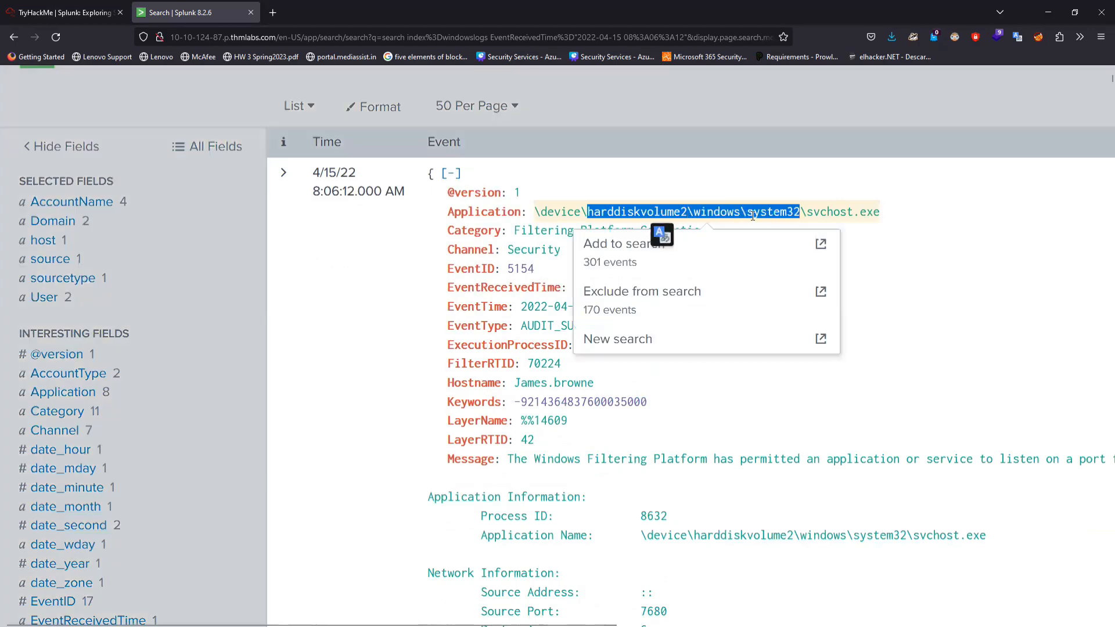
left_click(526, 212)
left_click_drag(526, 212, 447, 211)
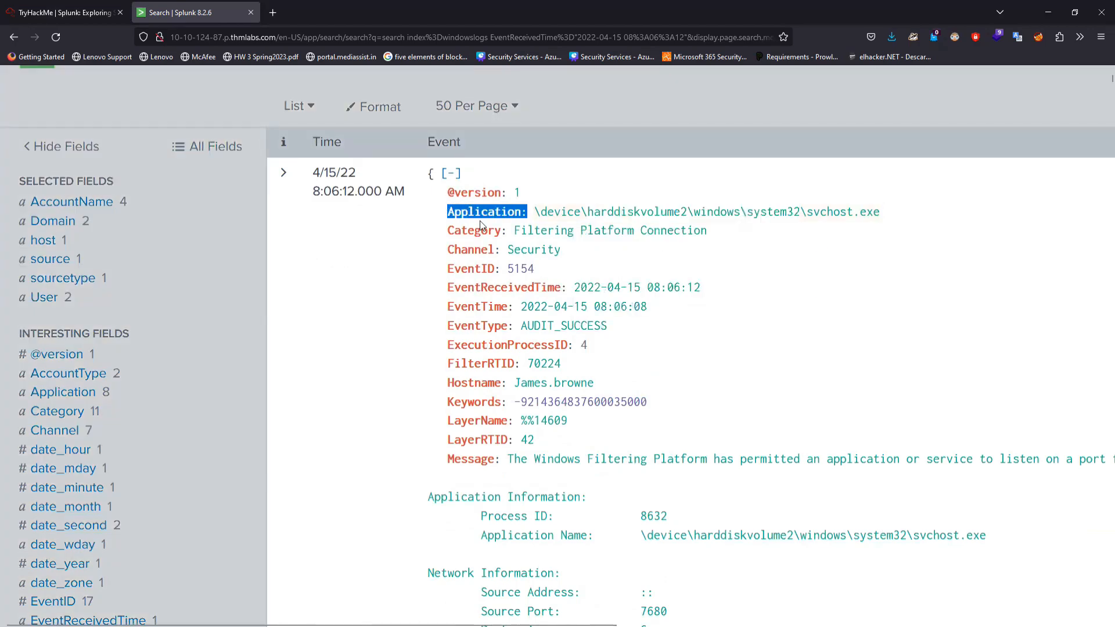
left_click_drag(507, 230, 427, 232)
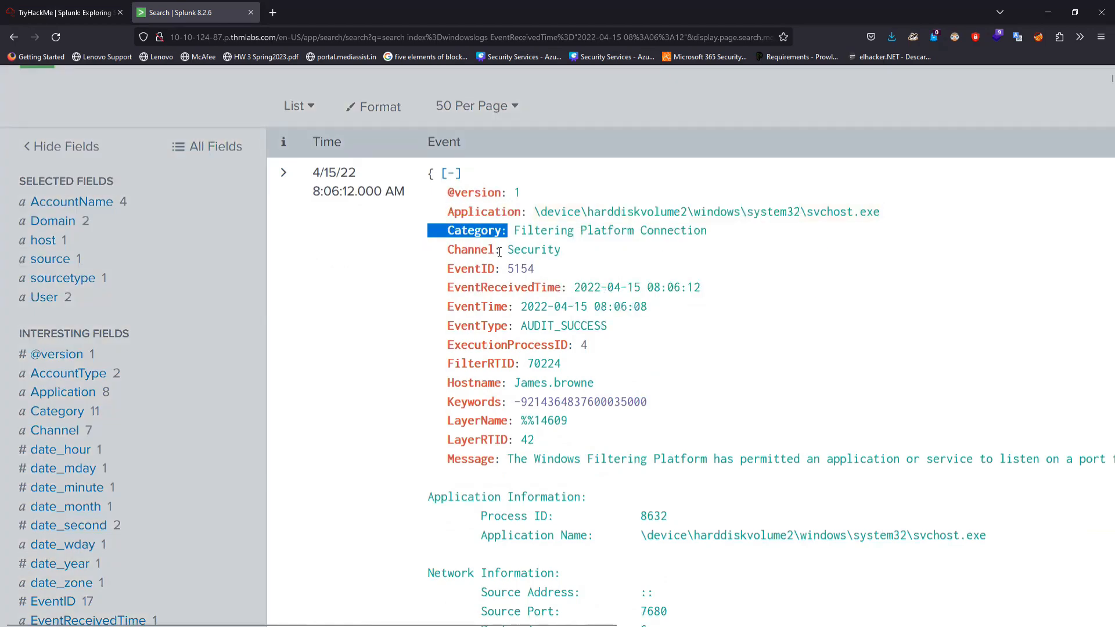
left_click_drag(500, 252, 428, 245)
scroll(553, 343, "down", 2)
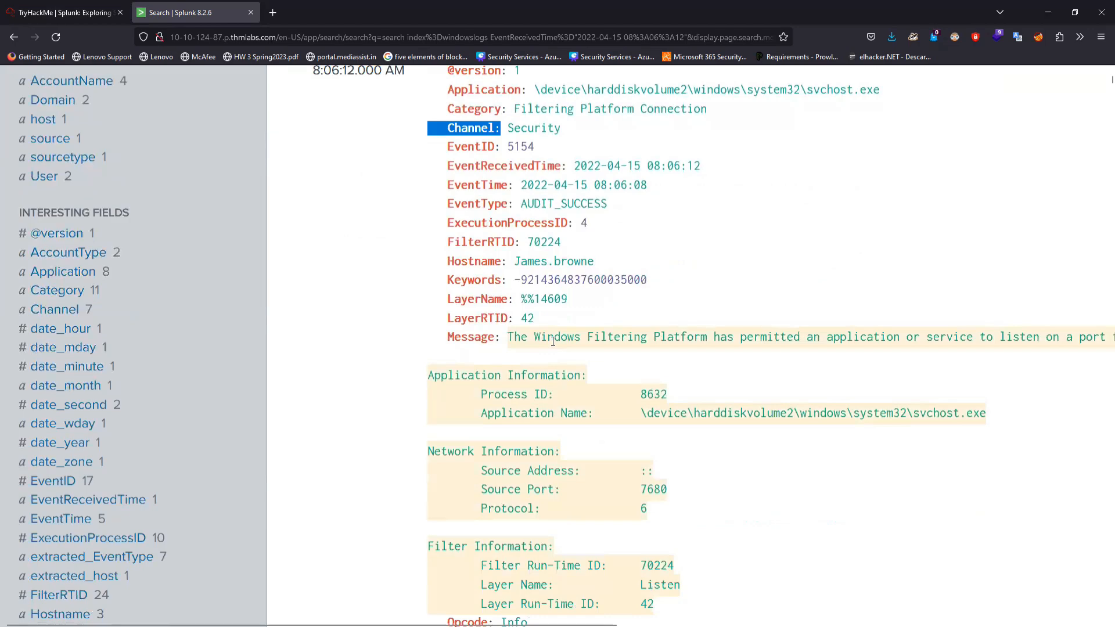
scroll(553, 343, "down", 1)
scroll(544, 253, "right", 2)
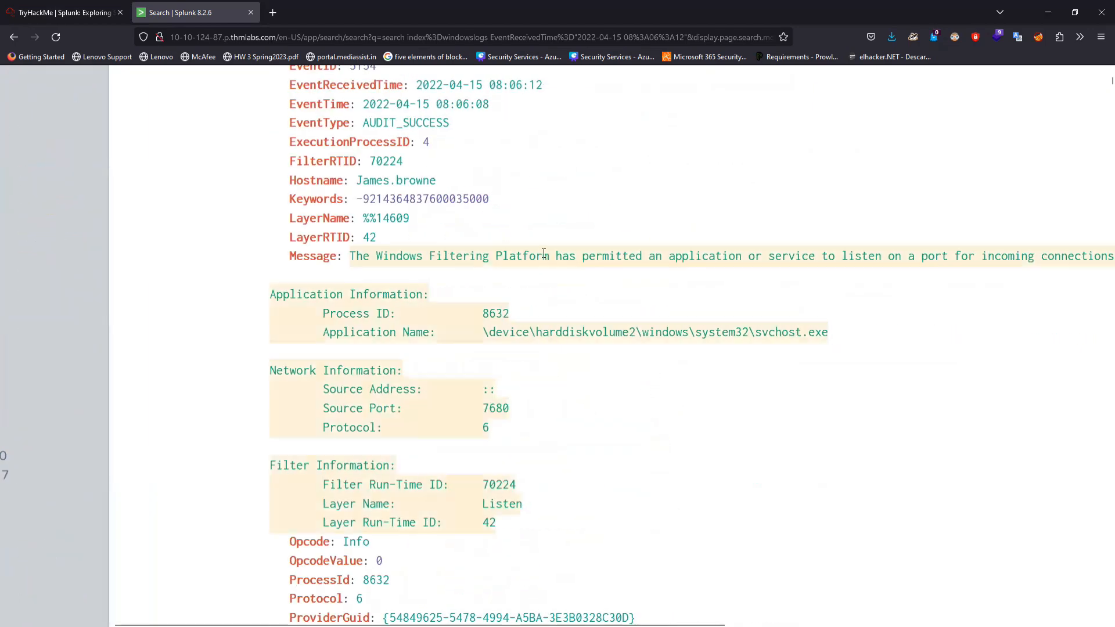
left_click_drag(544, 253, 711, 260)
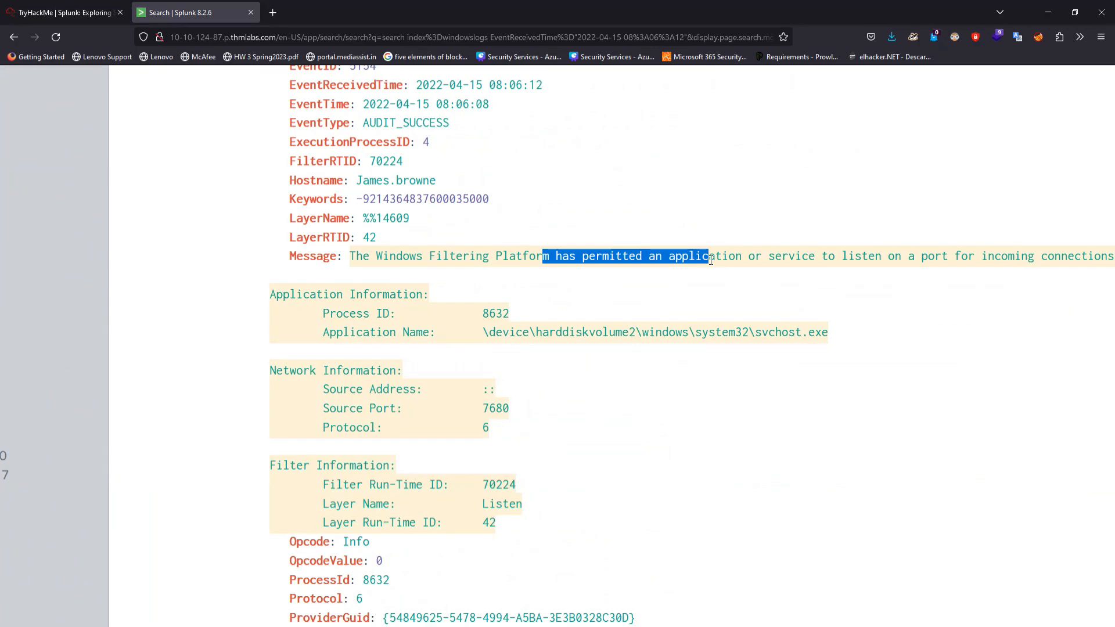
scroll(710, 260, "up", 6)
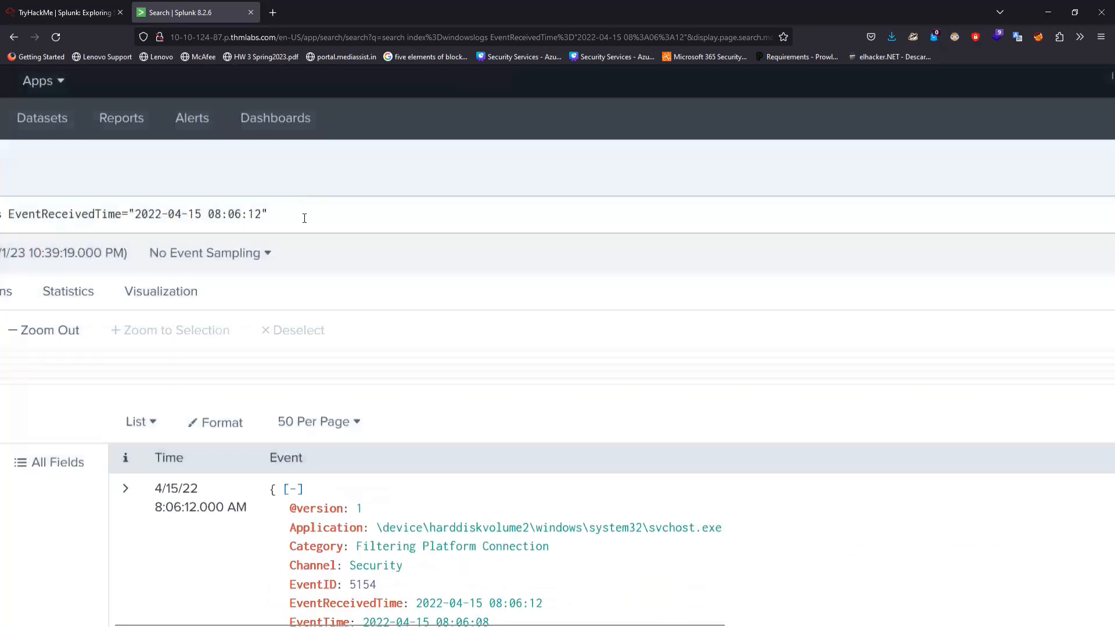
left_click(305, 218)
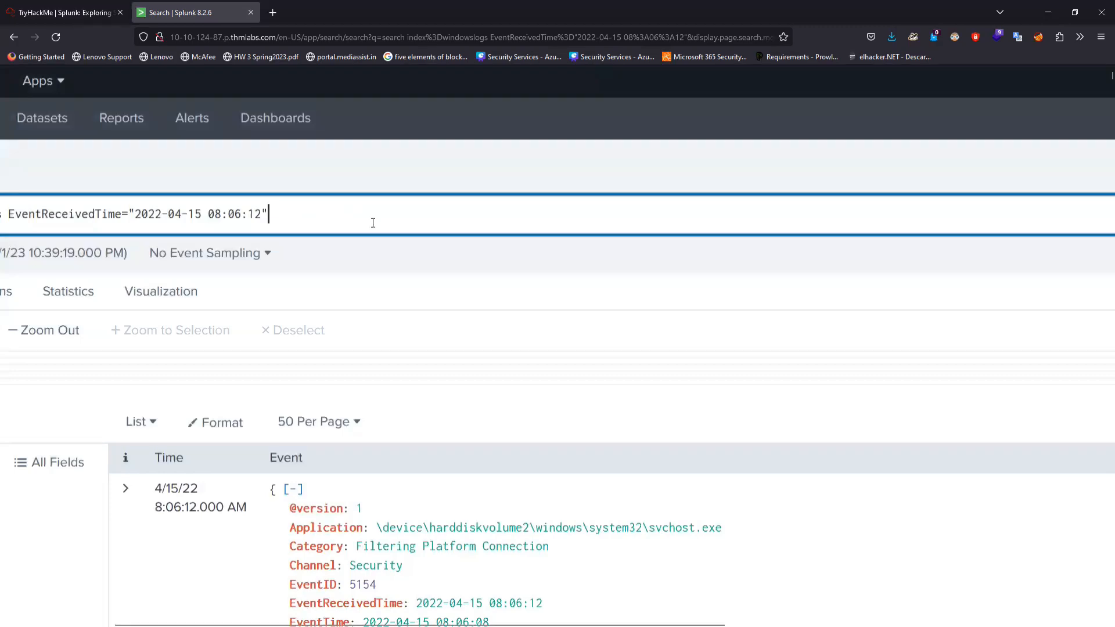
key("ctrl+super+Left")
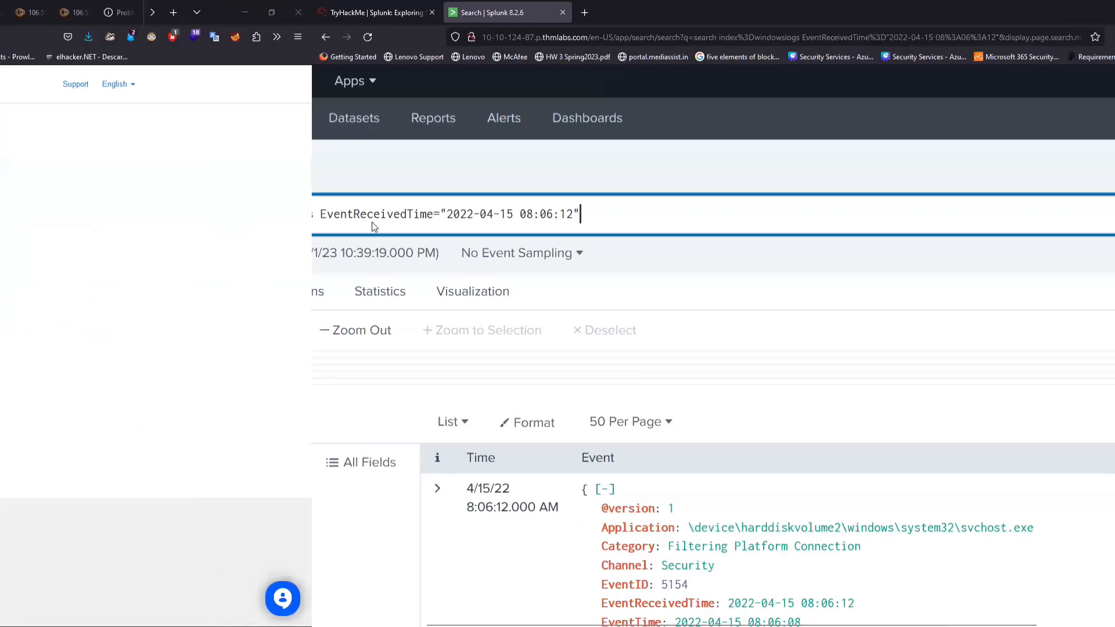
key("ctrl+super+Right")
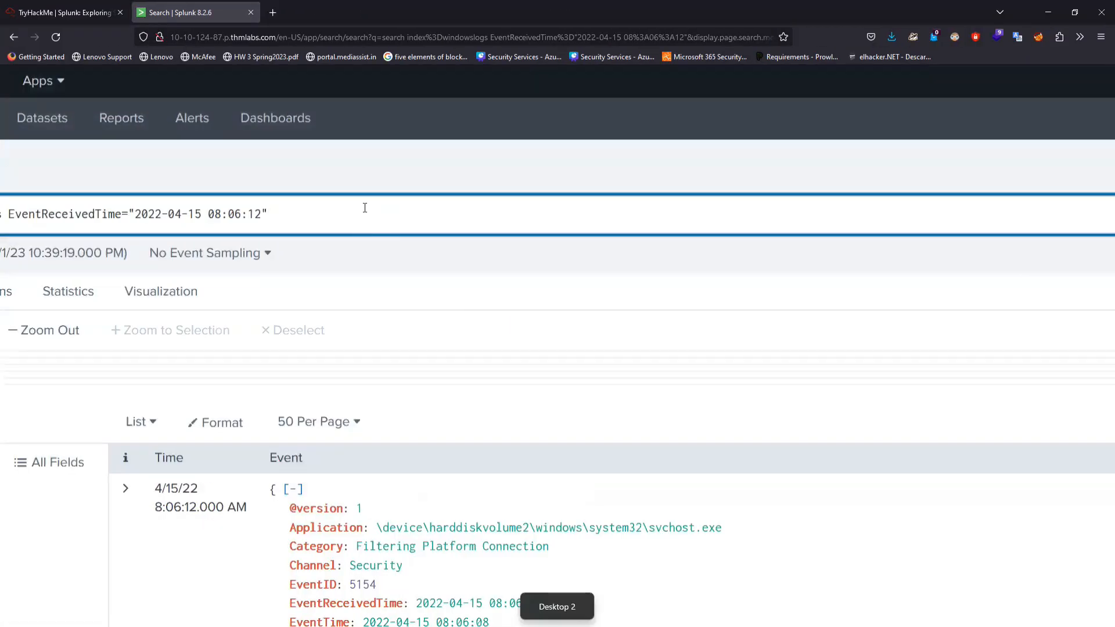